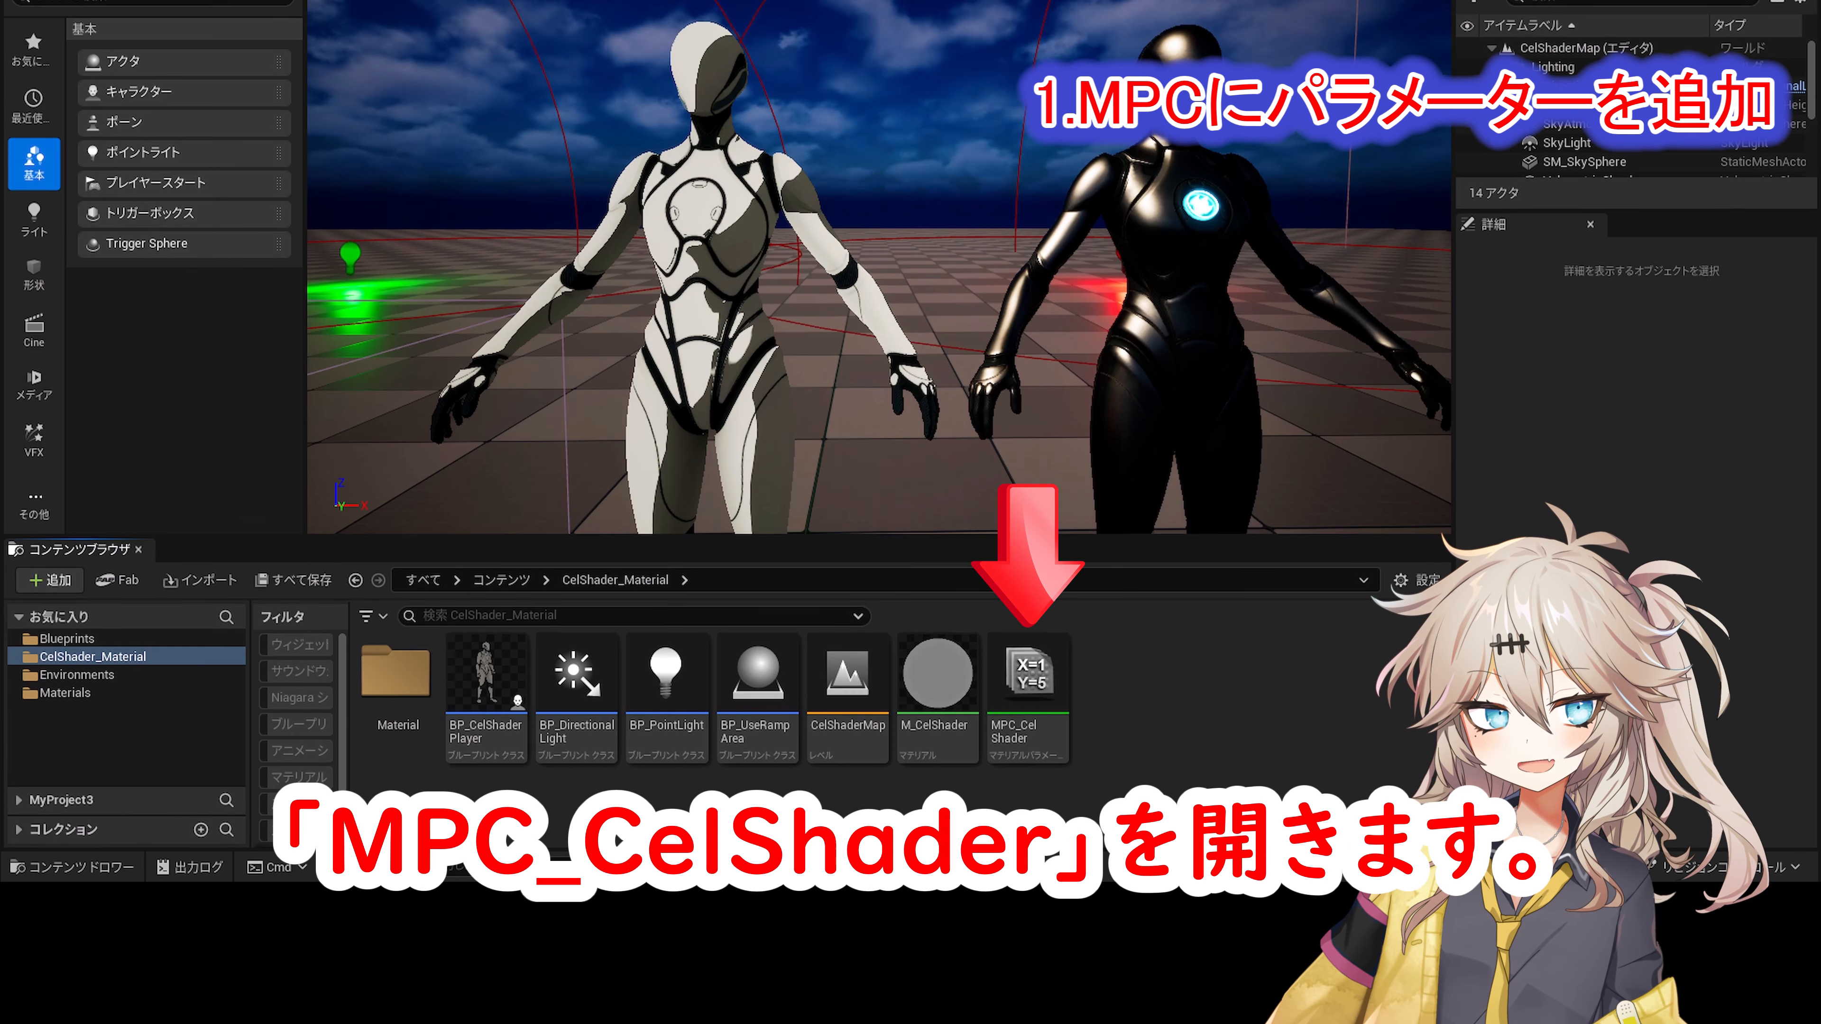
Step: Open MPC_CelShader and add a scalar parameter named UseSpotLight
double_click(1050, 890)
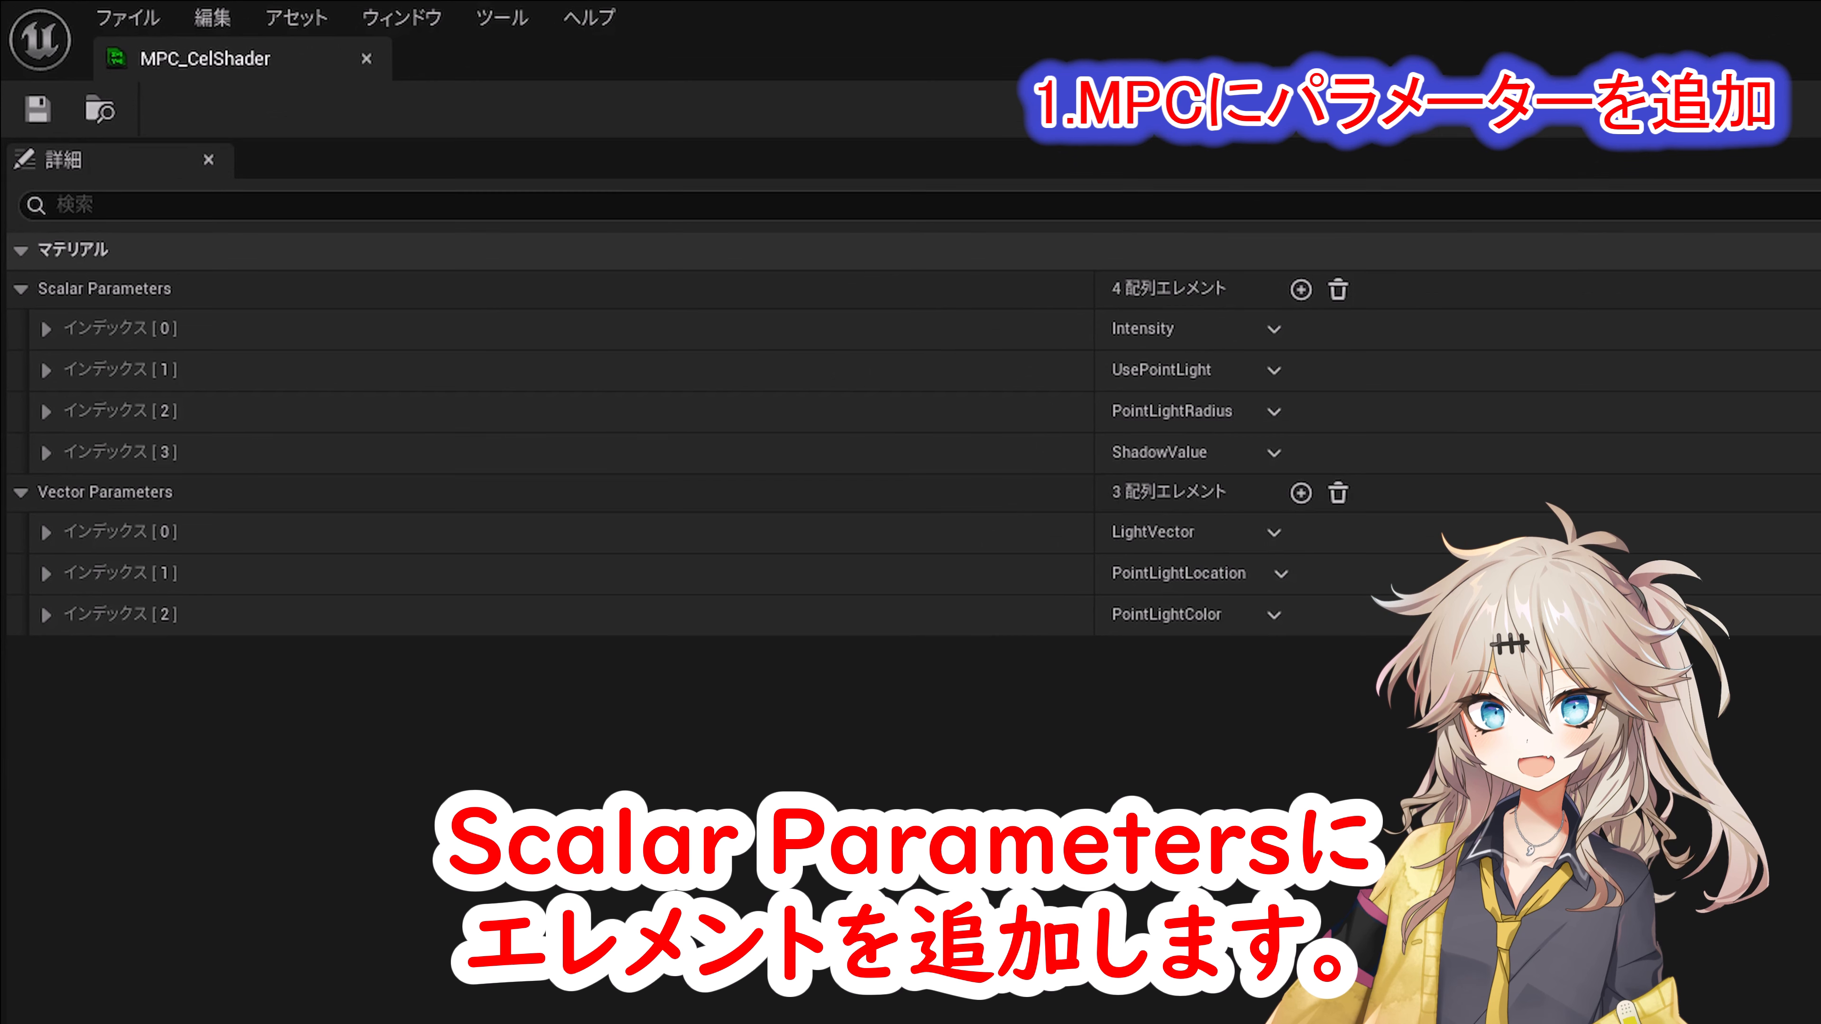
left_click(1301, 290)
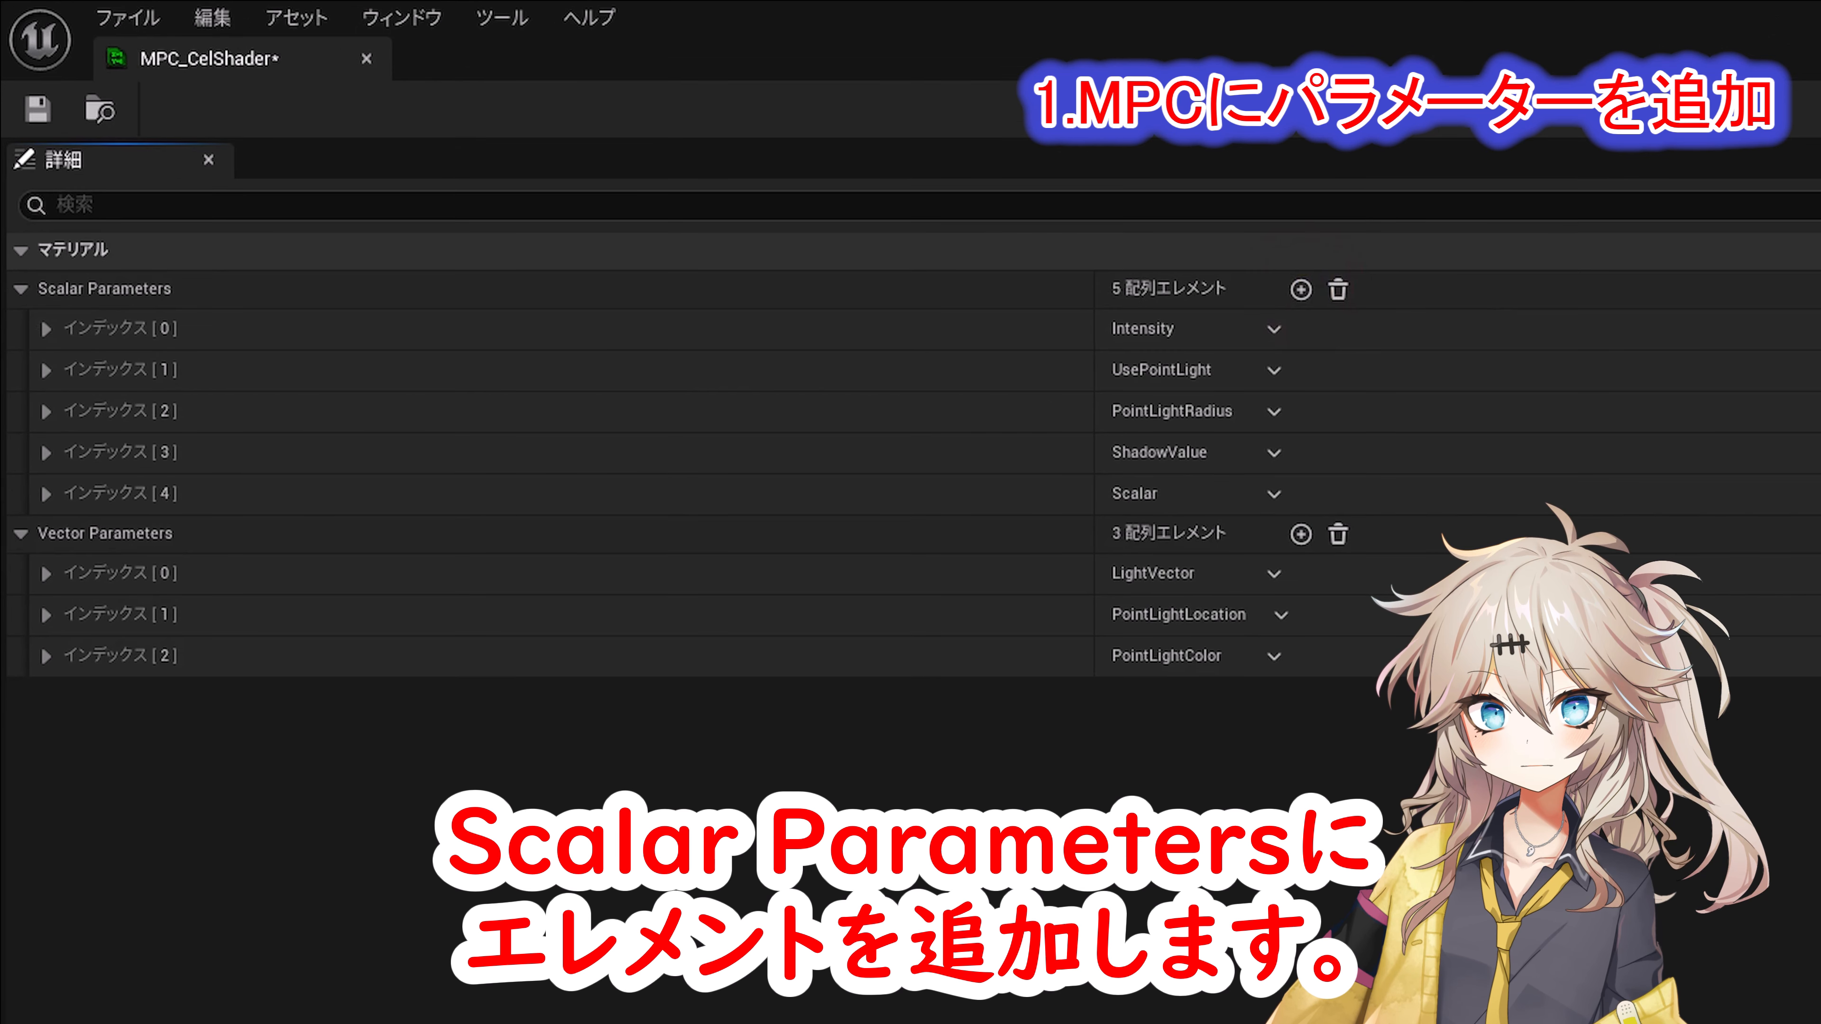
left_click(46, 494)
left_click(1200, 572)
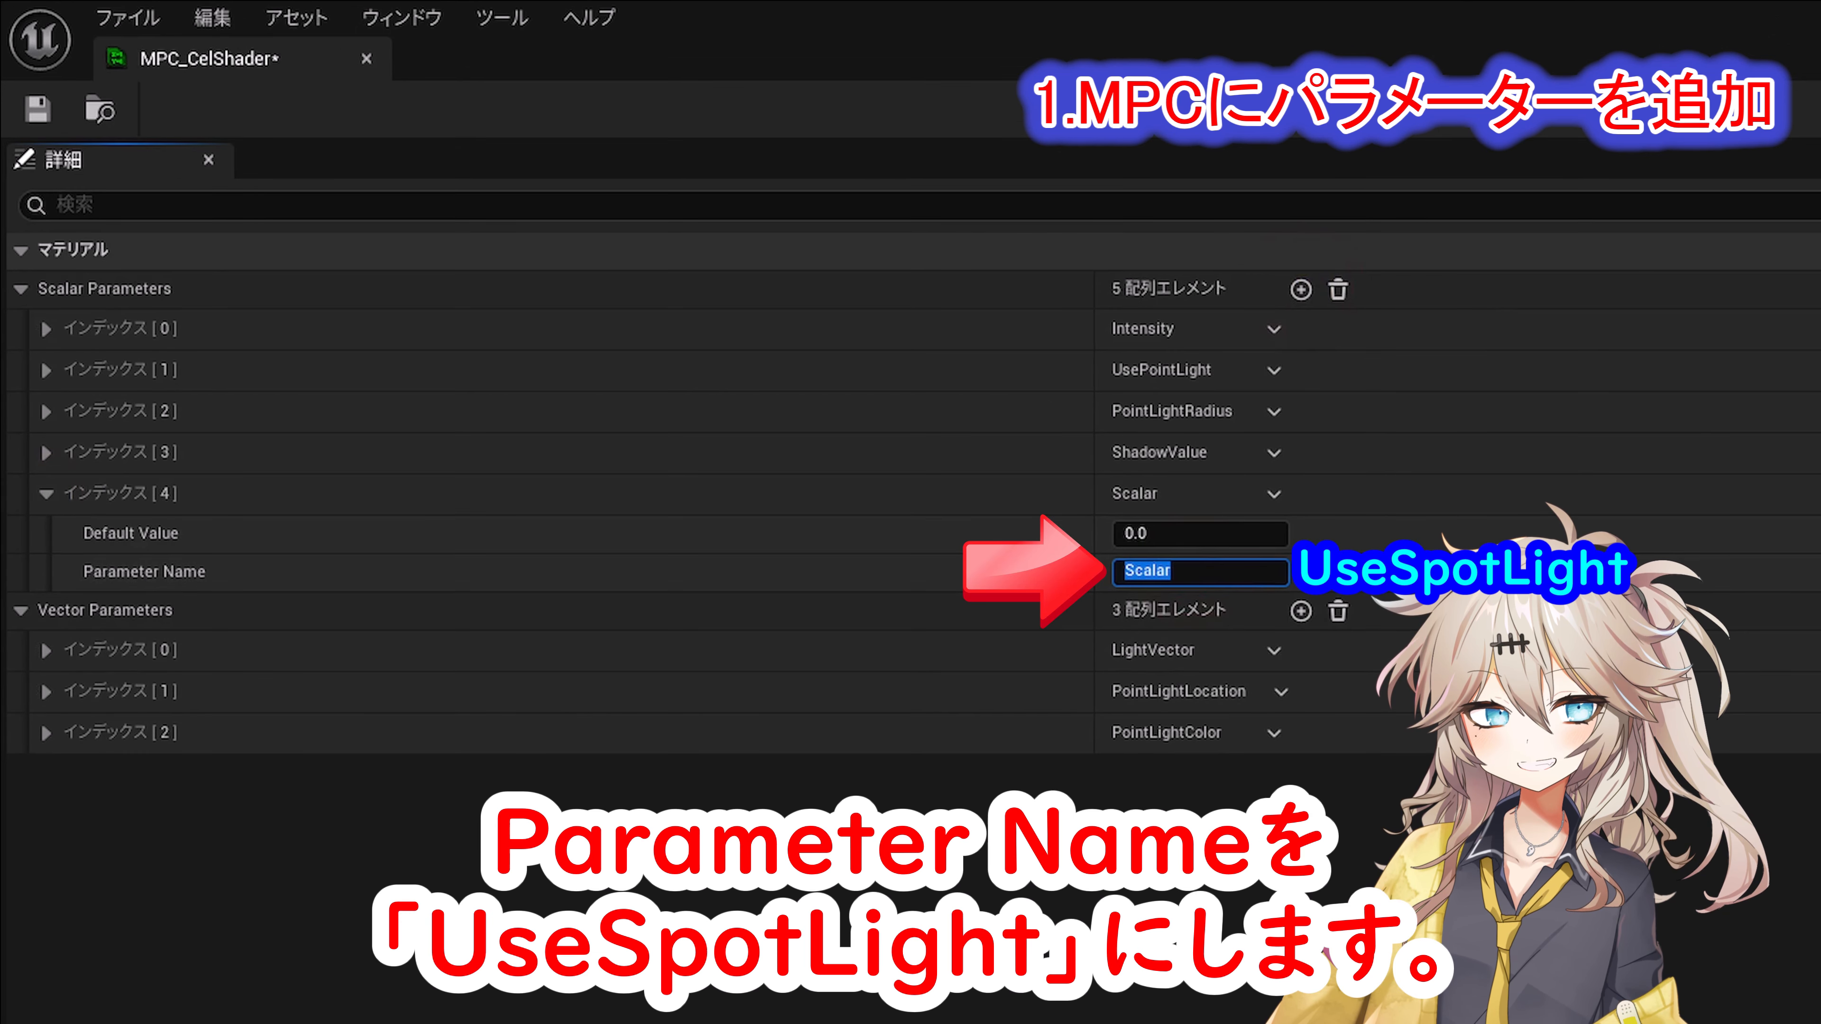
type("UseSpotLight")
key("Return")
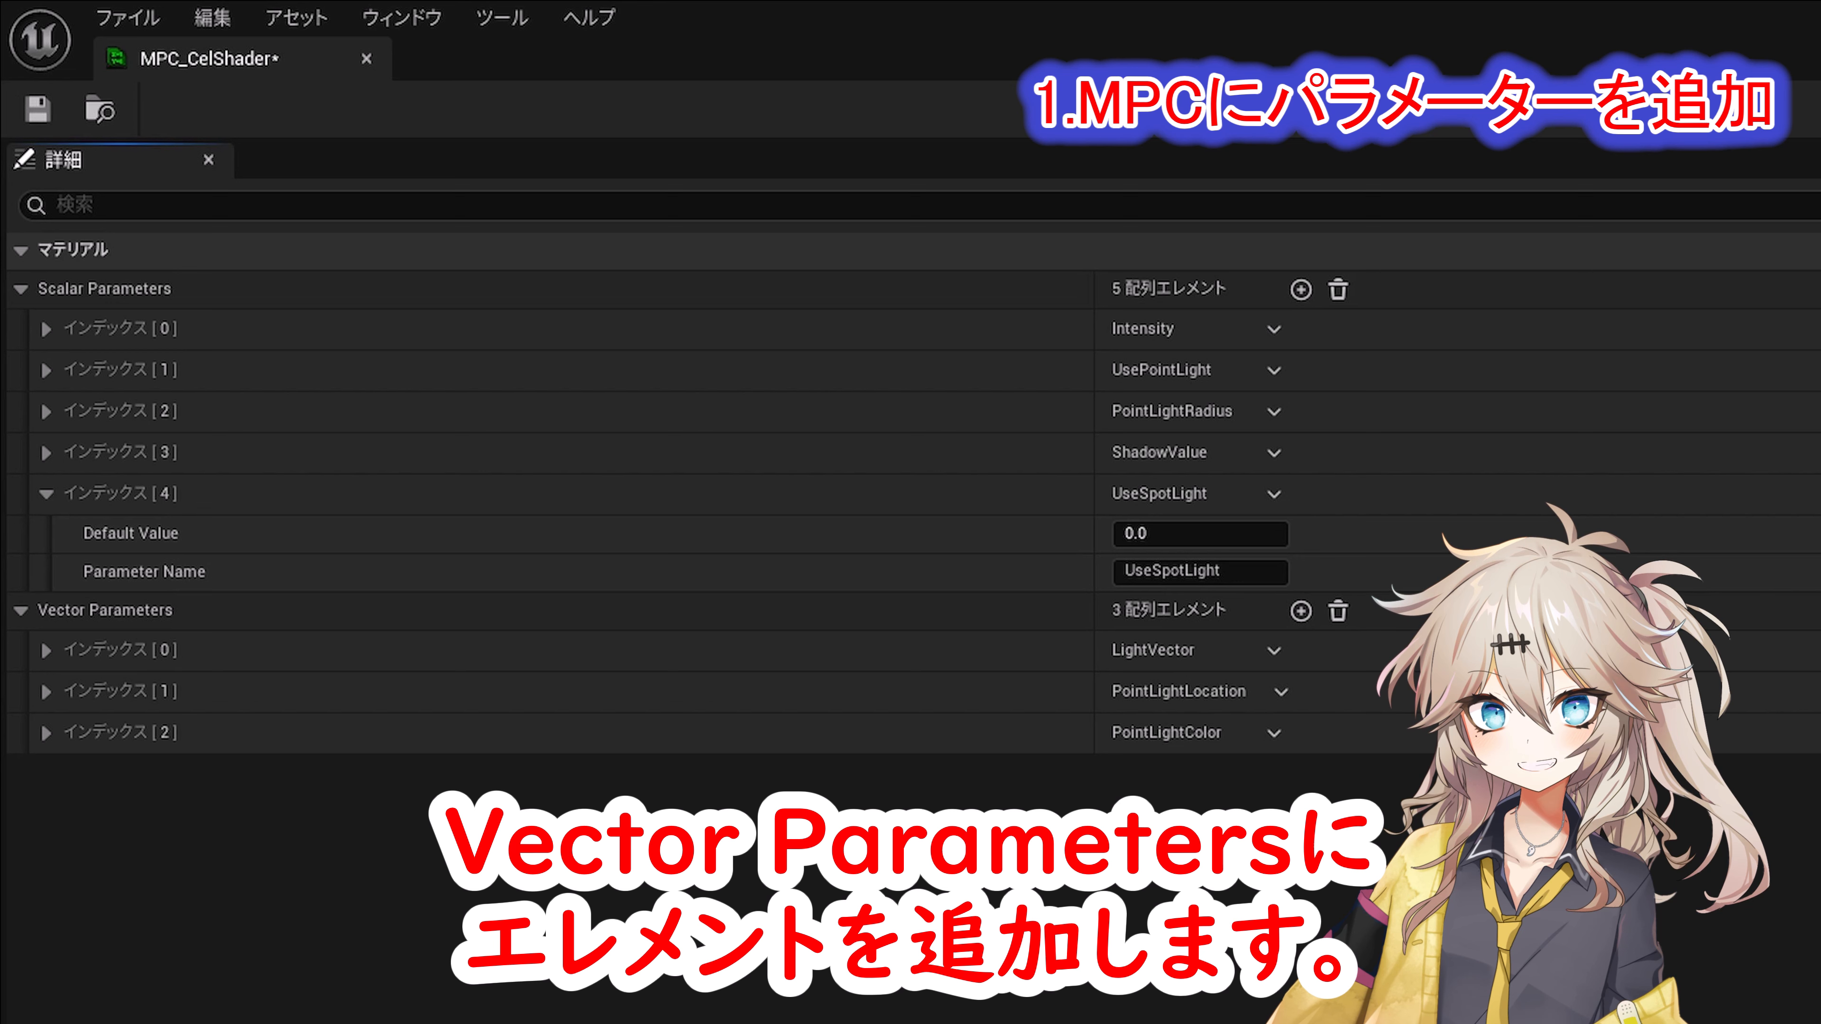
Step: Add a new element to the Vector Parameters and name it SpotLightLocation
left_click(1301, 611)
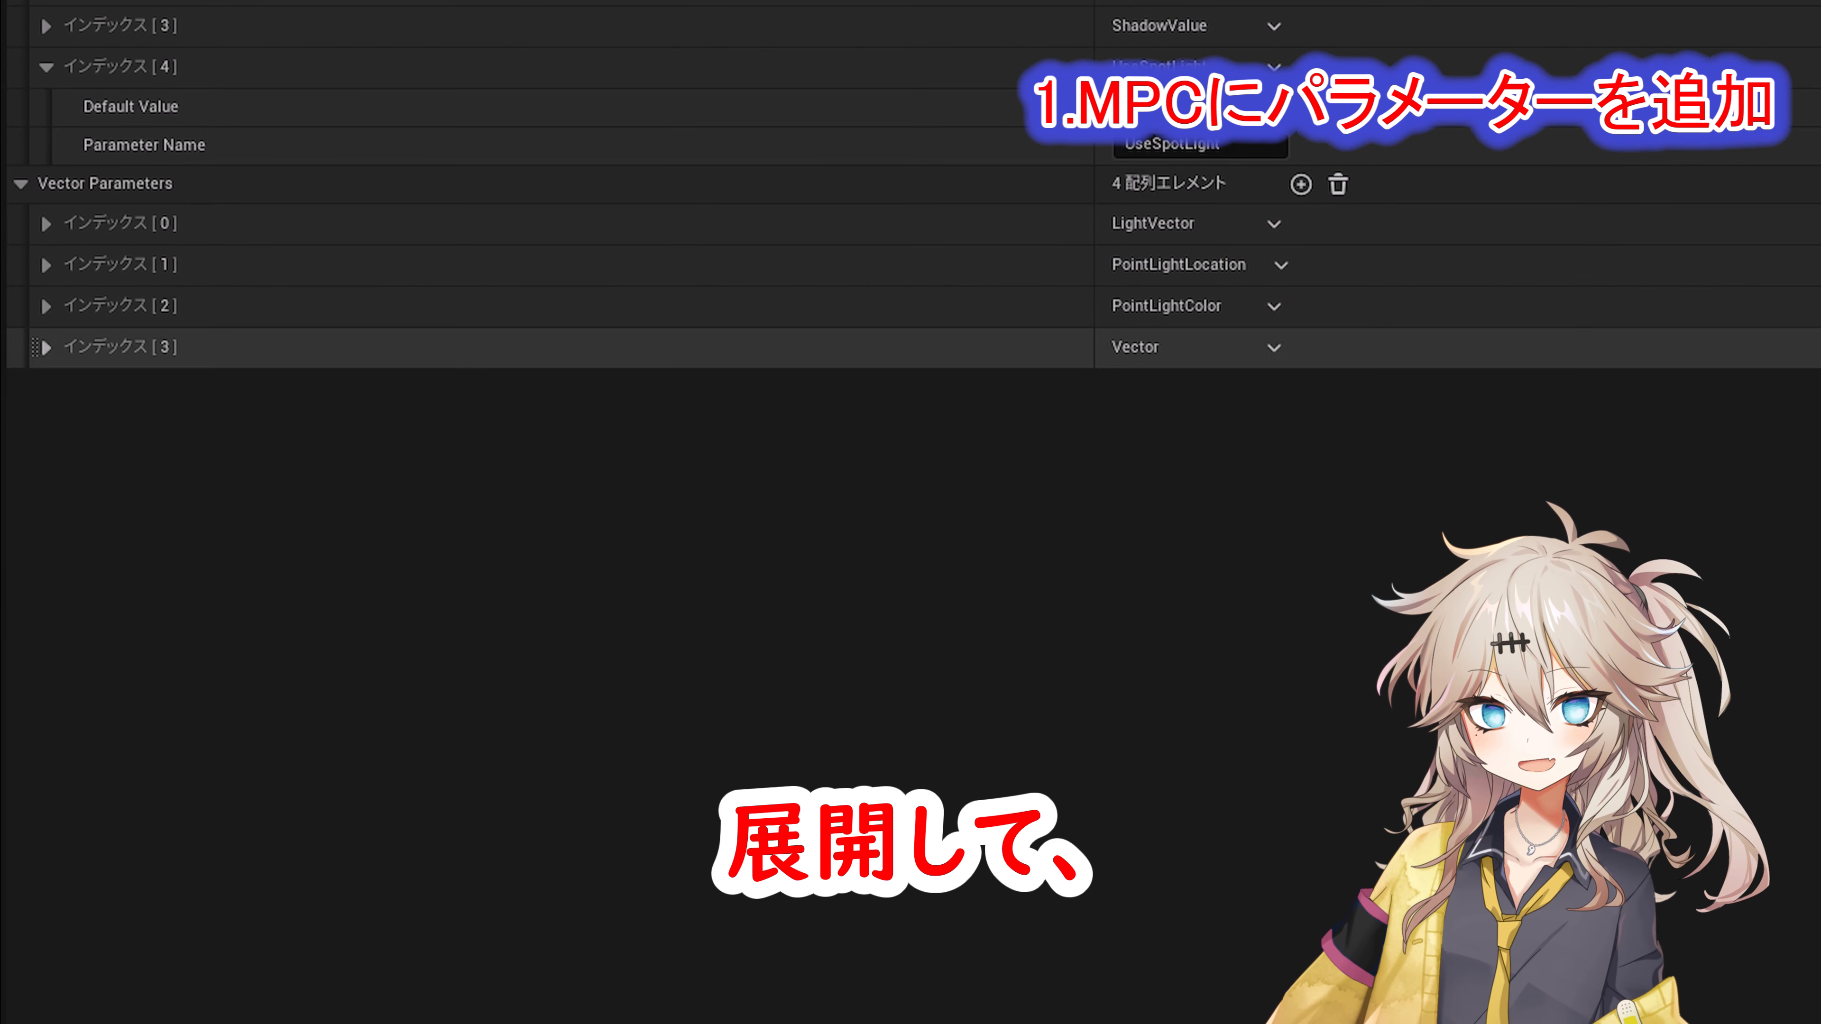
left_click(46, 347)
left_click(1190, 424)
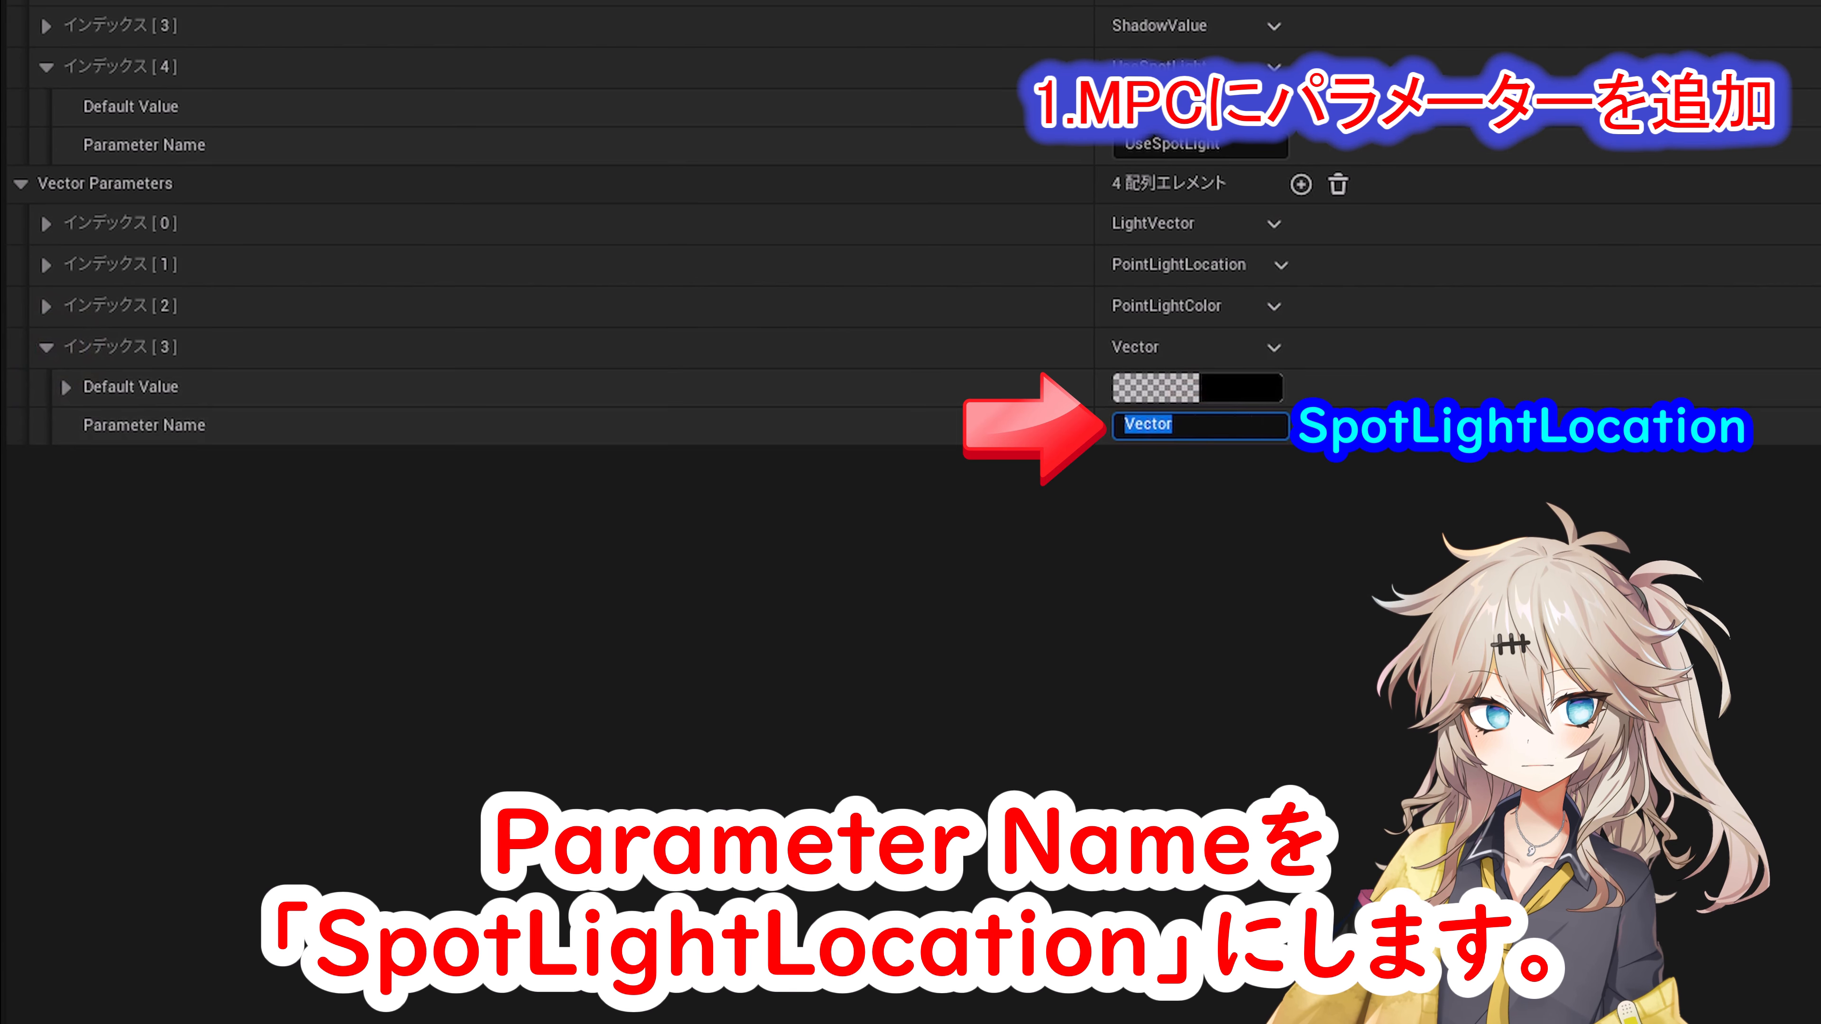
type("SpotLightLocation")
key("Return")
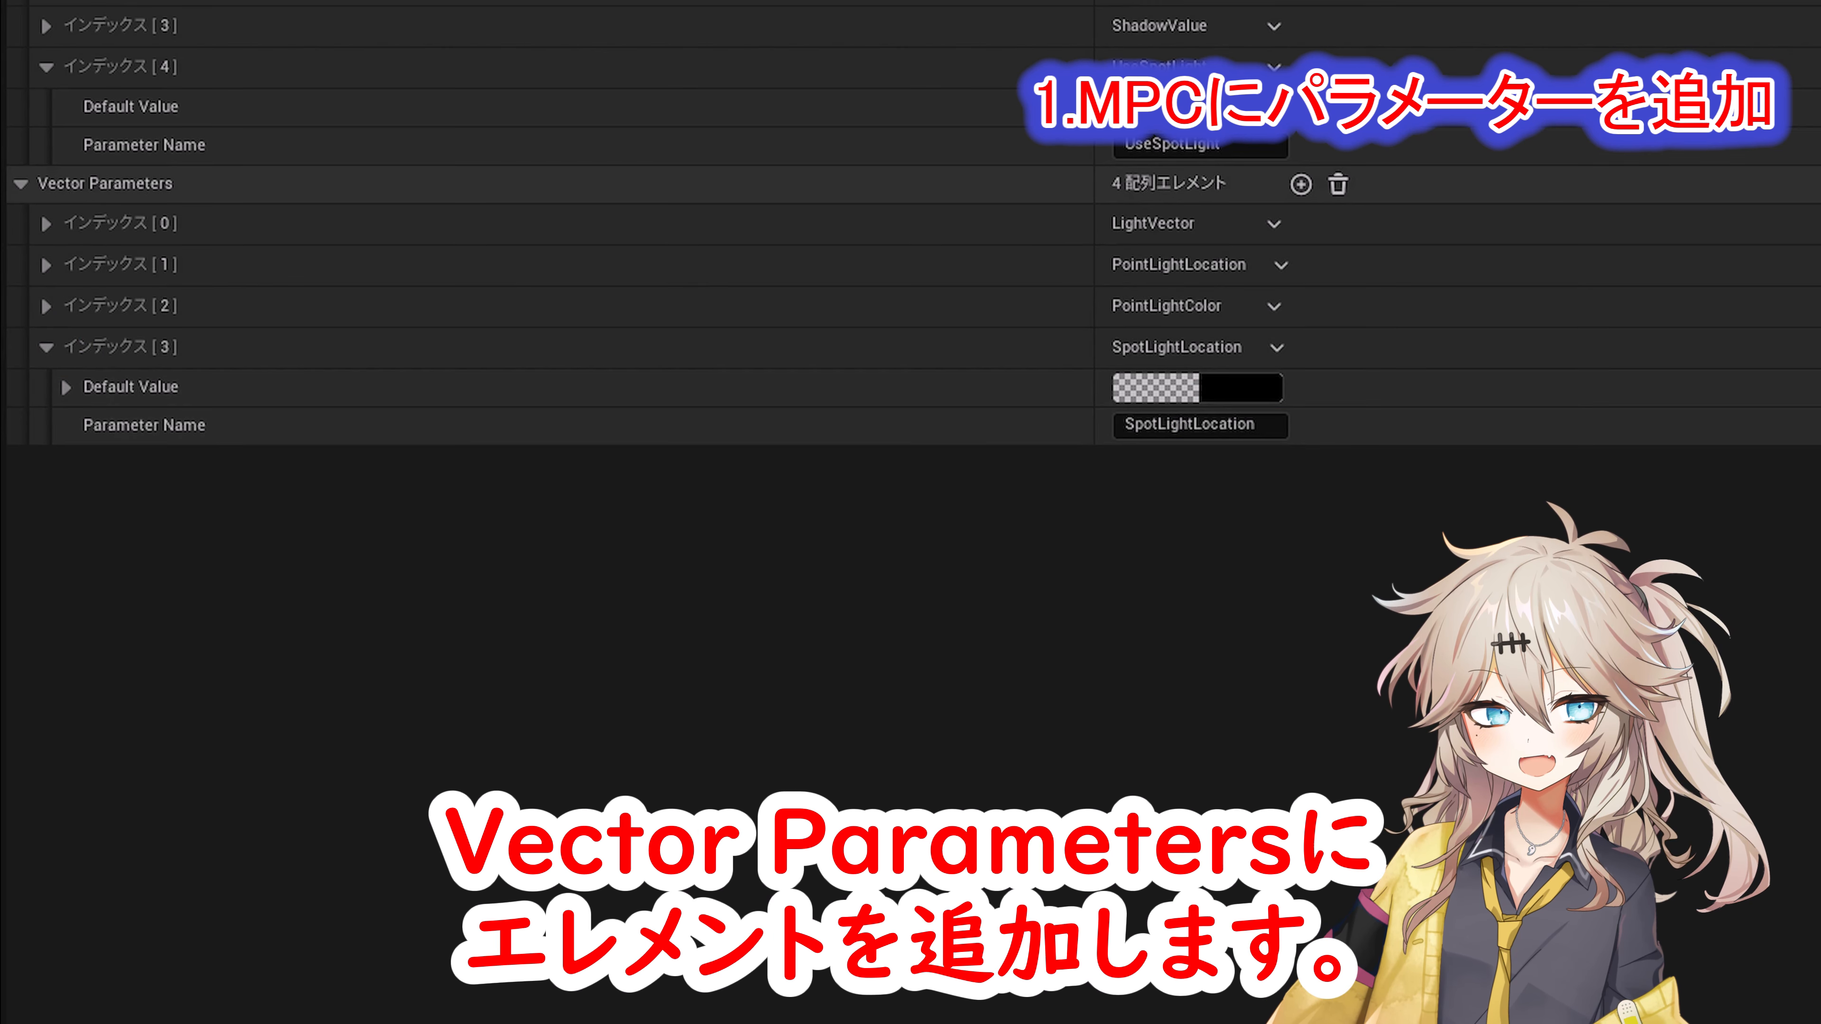
Step: Add another vector parameter to the collection and name it SpotLightColor
left_click(1300, 185)
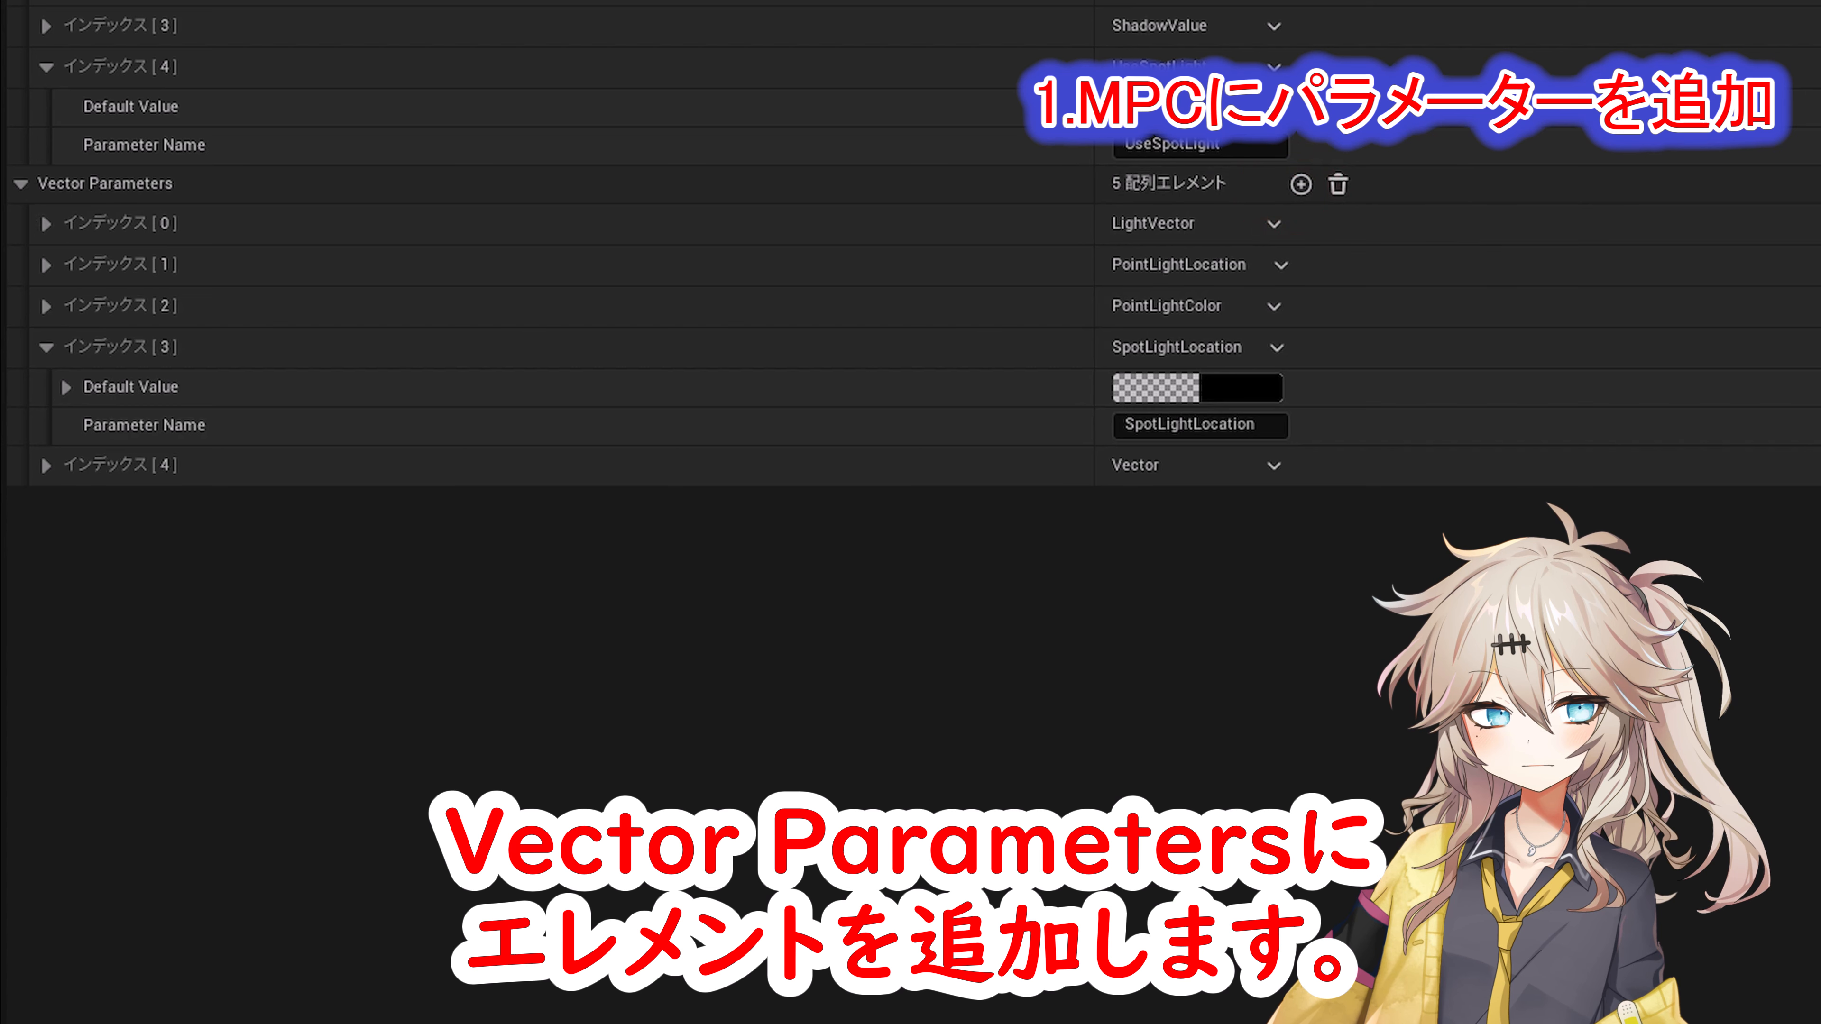
left_click(46, 465)
left_click(1176, 543)
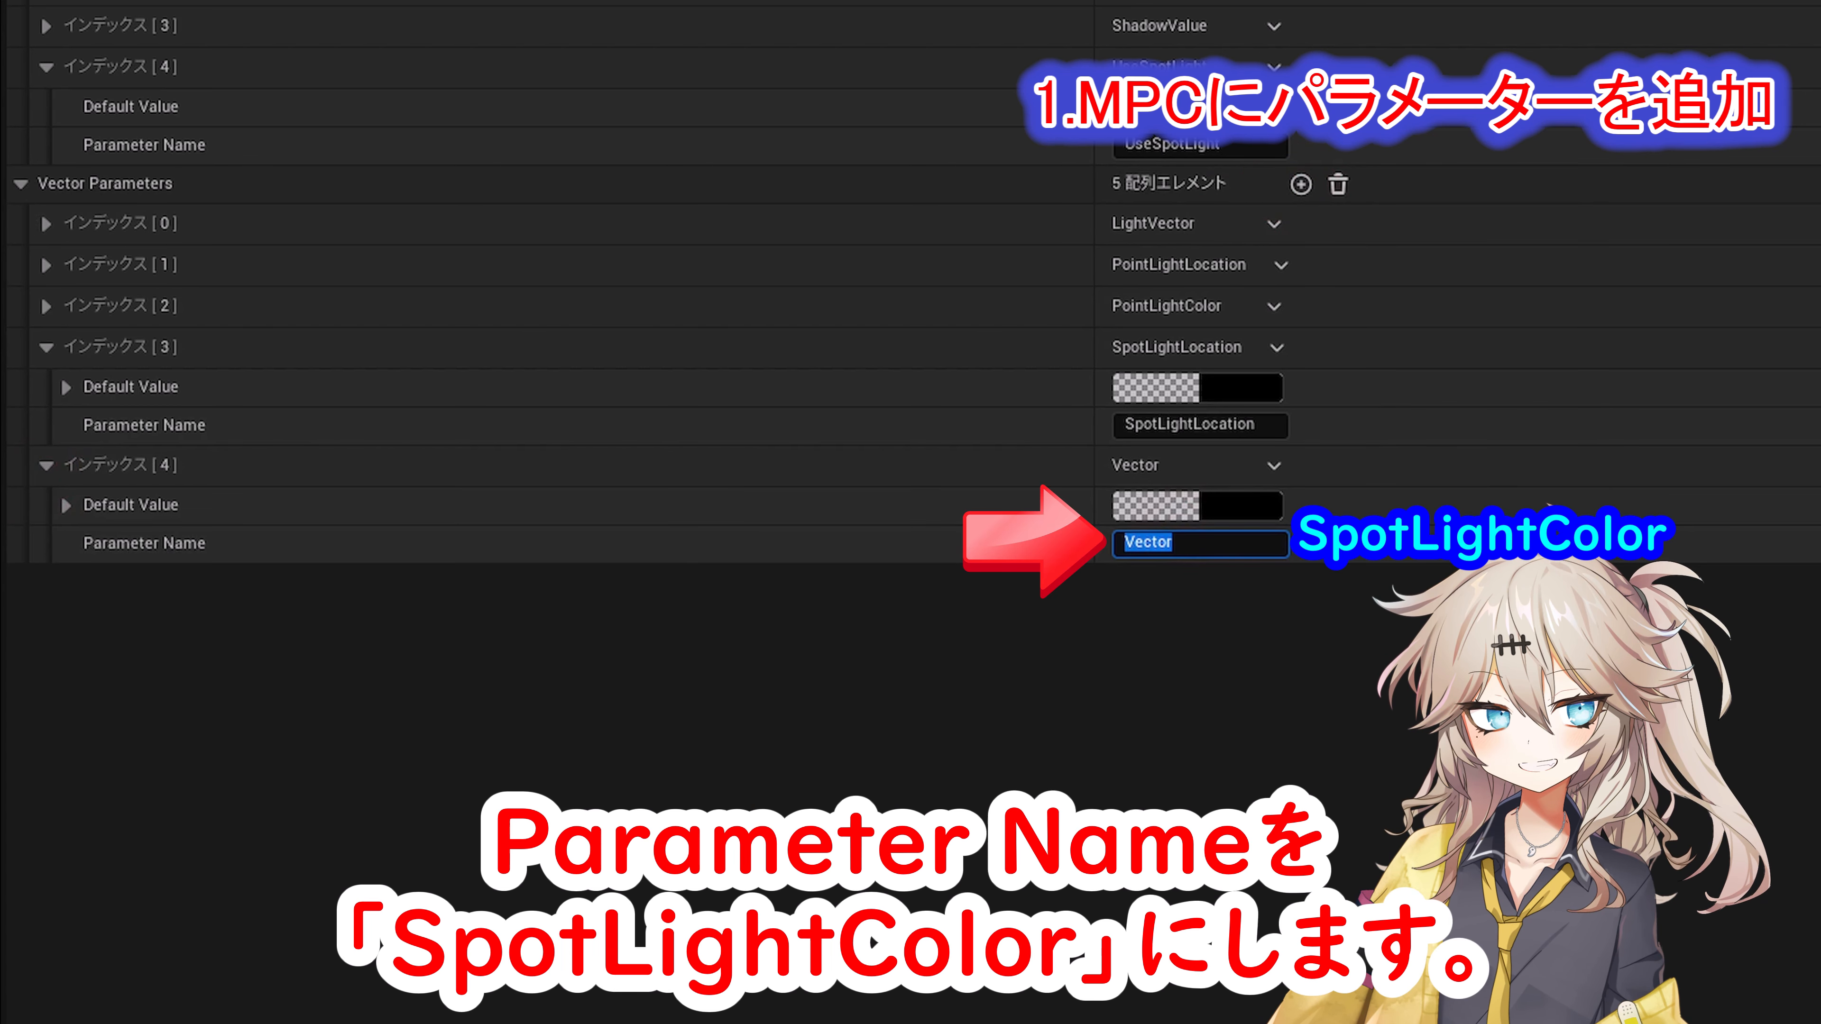
type("SpotLightColor")
key("Return")
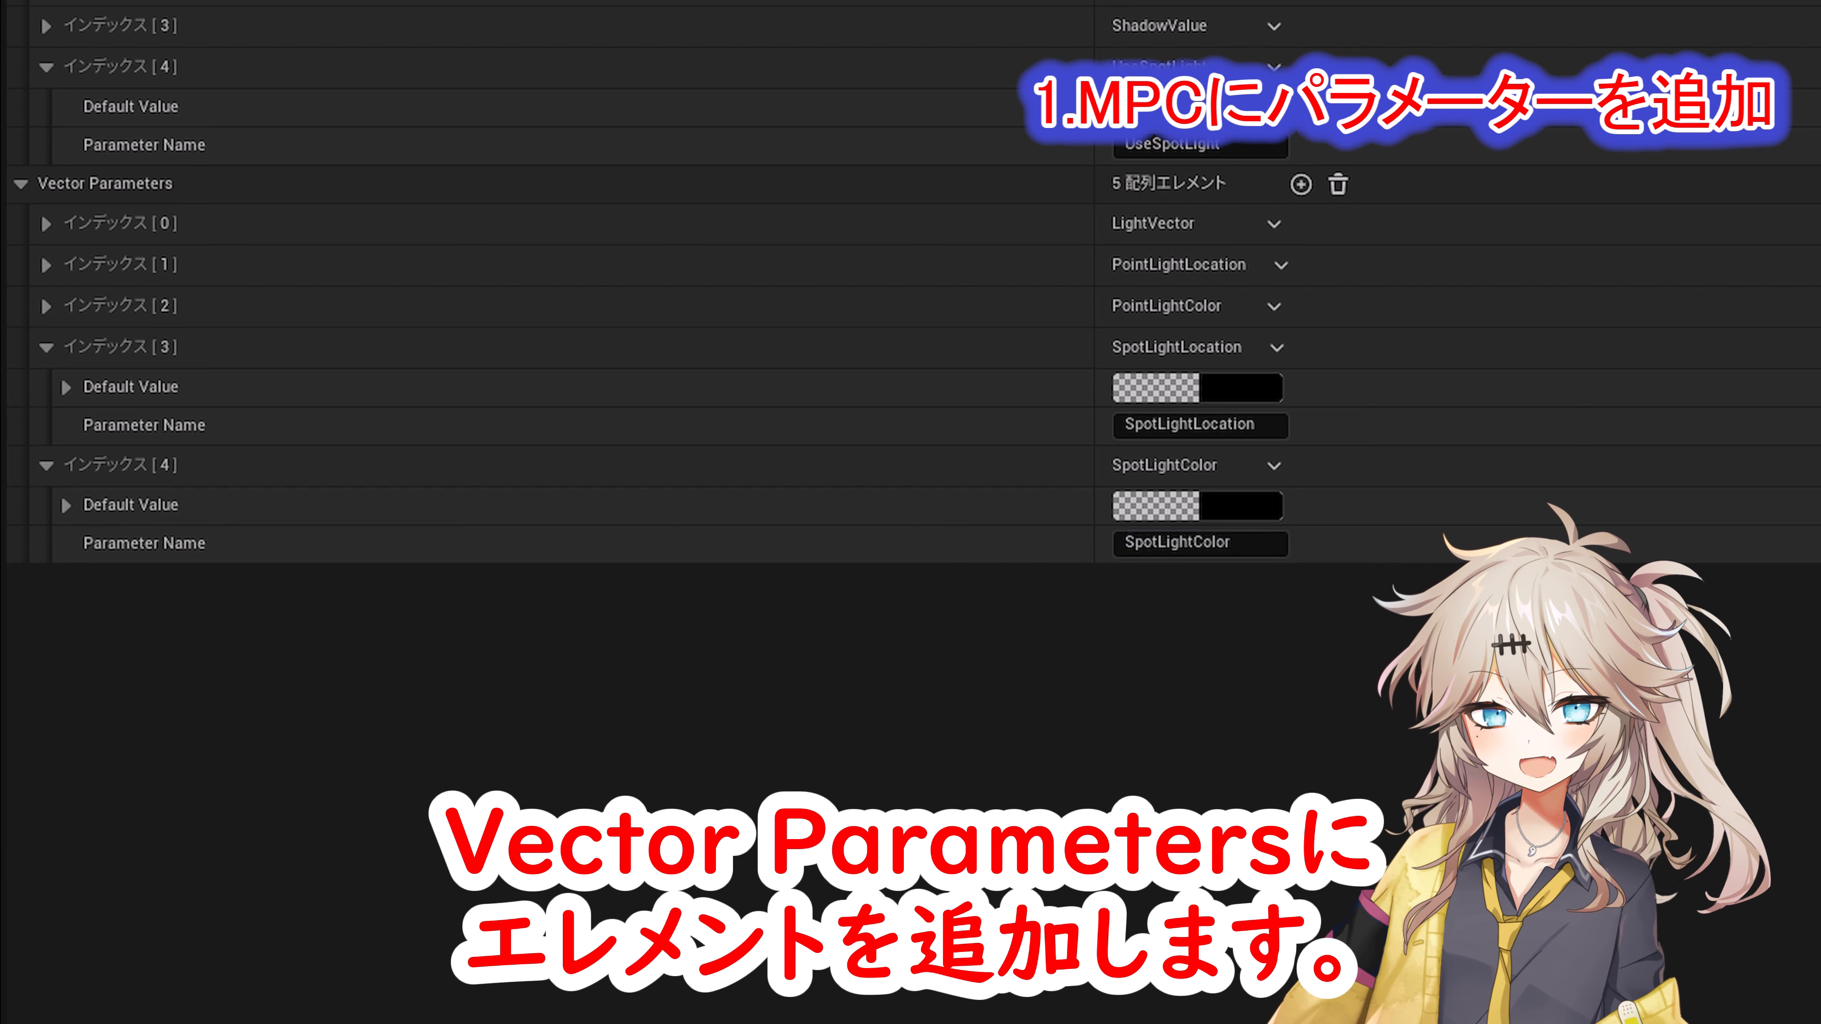
Step: Add a further vector parameter to the collection and name it SpotLightDirection
left_click(1301, 184)
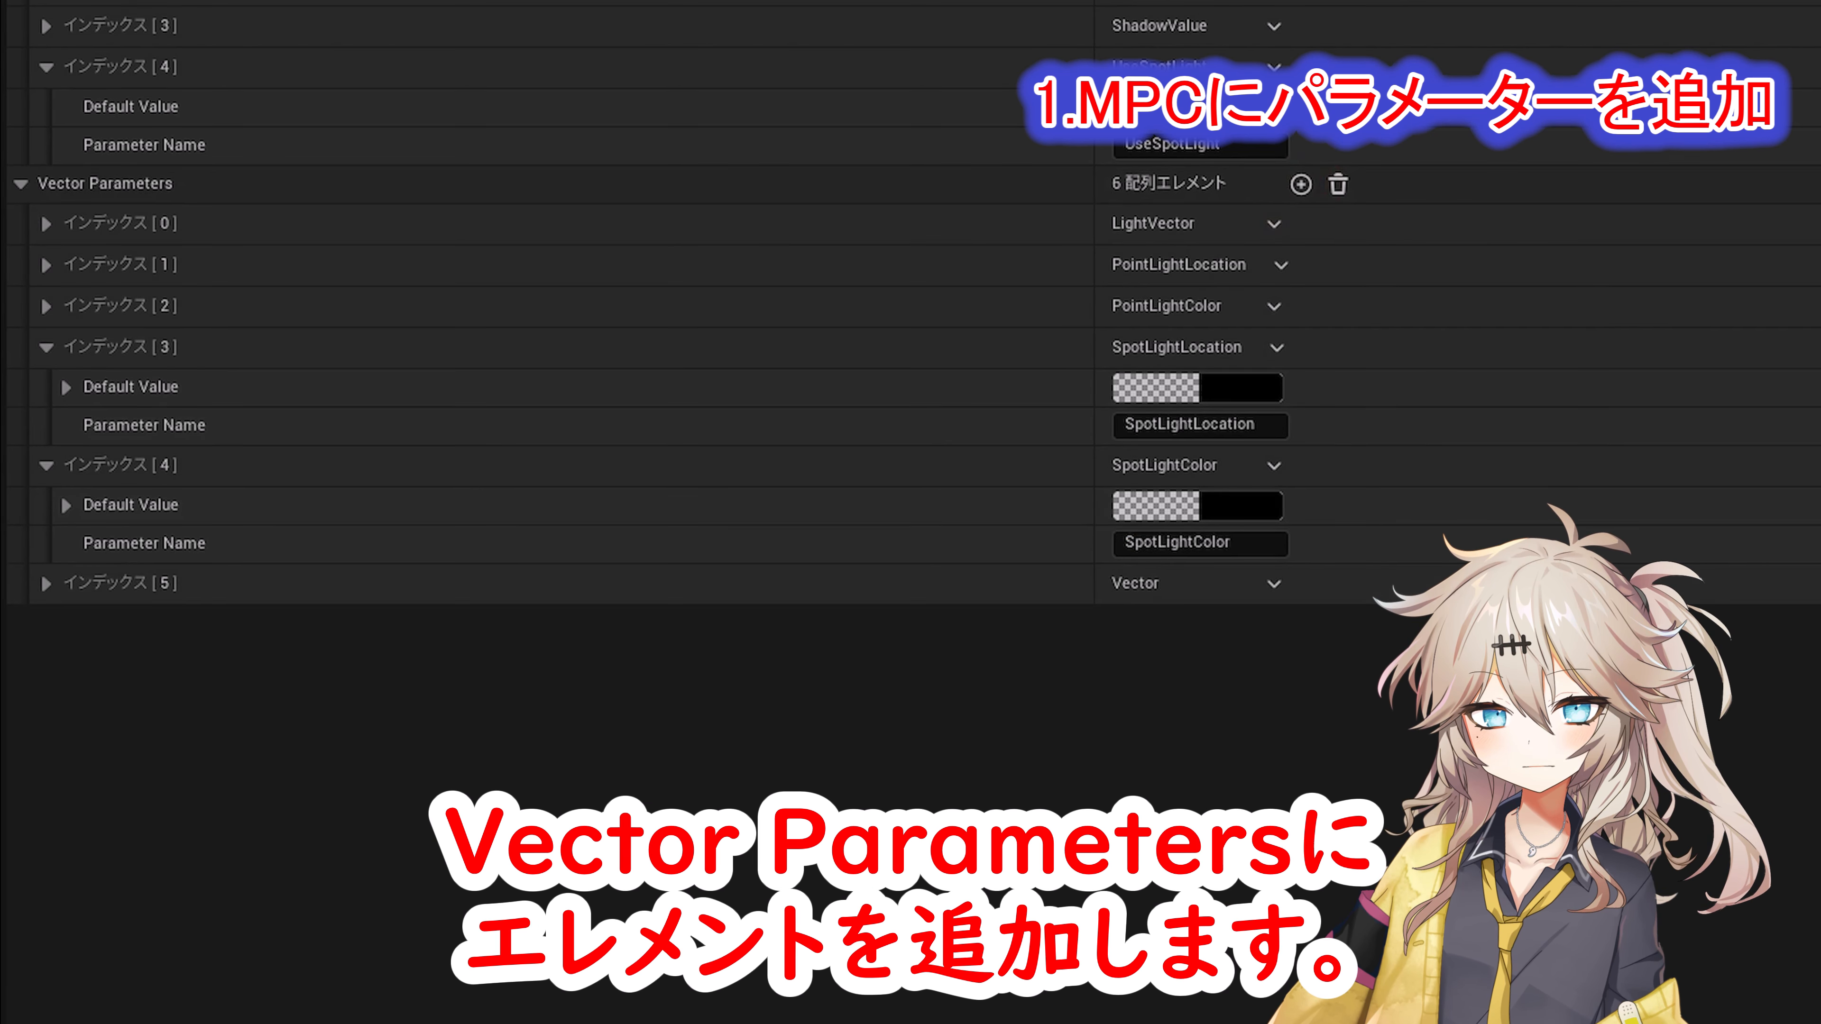
left_click(46, 583)
left_click(1191, 660)
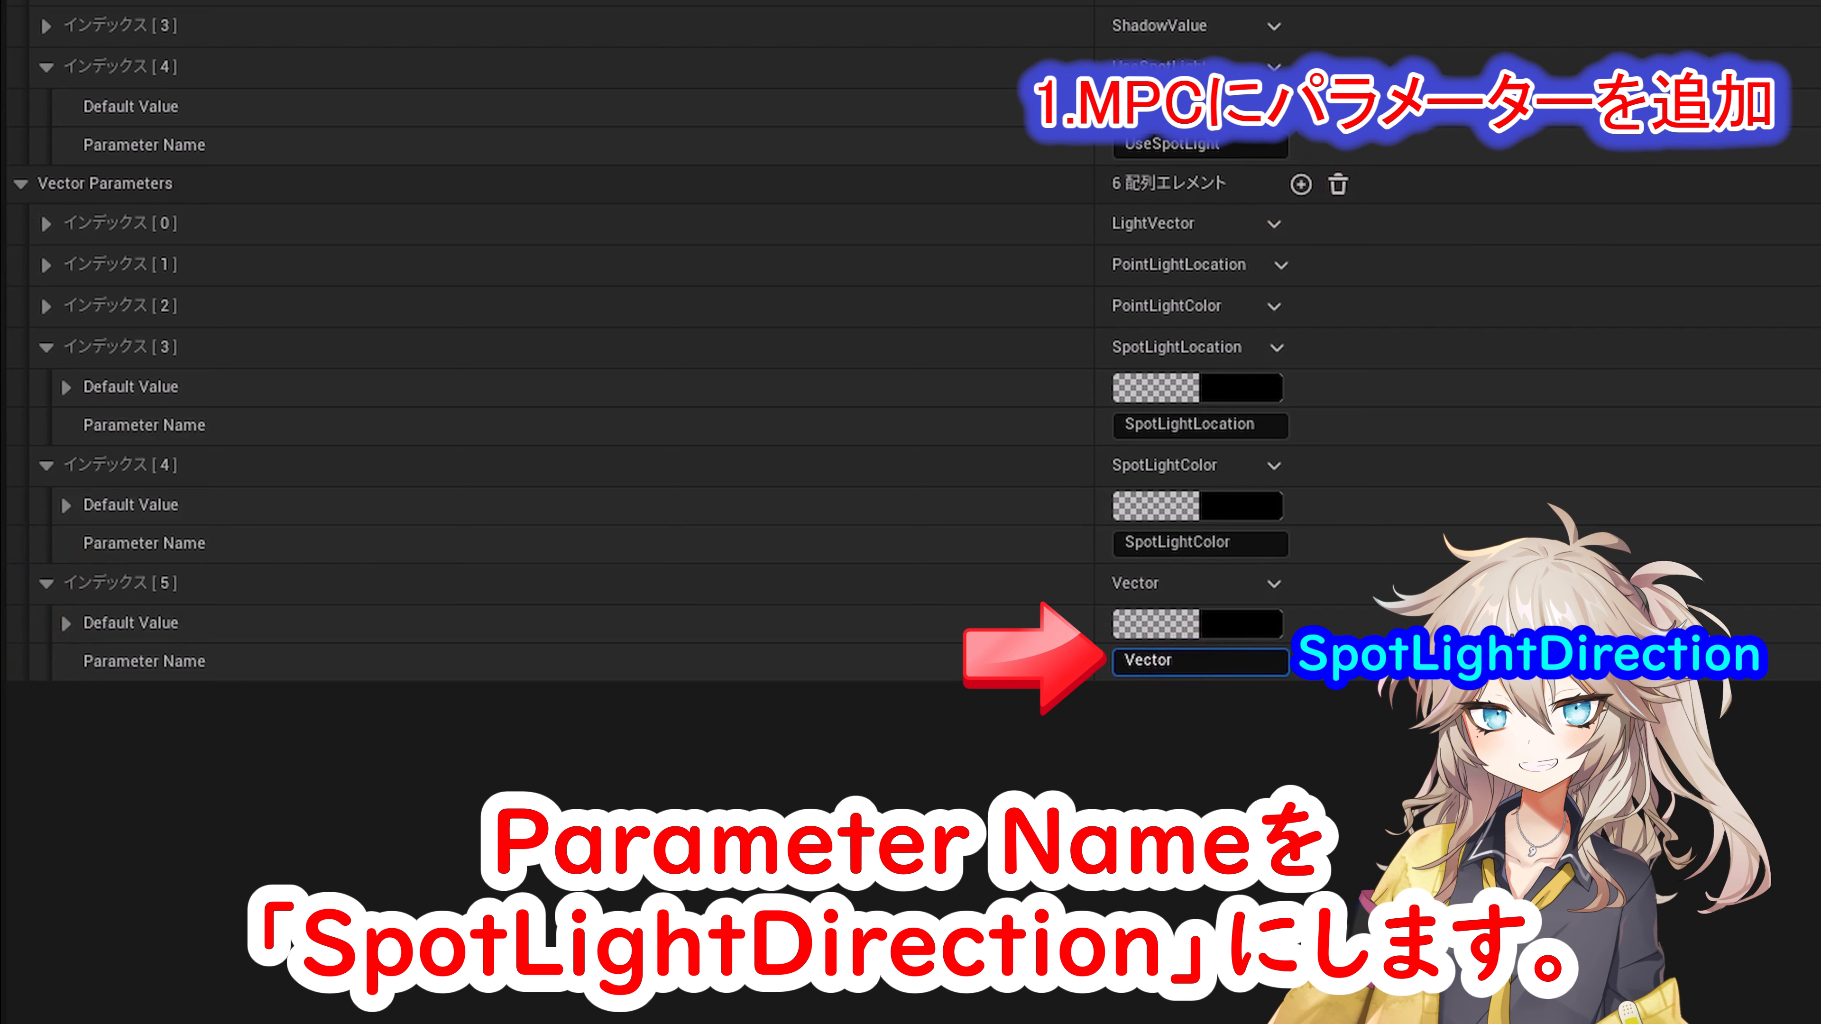
key("ctrl+a")
type("SpotLightDirection")
key("Return")
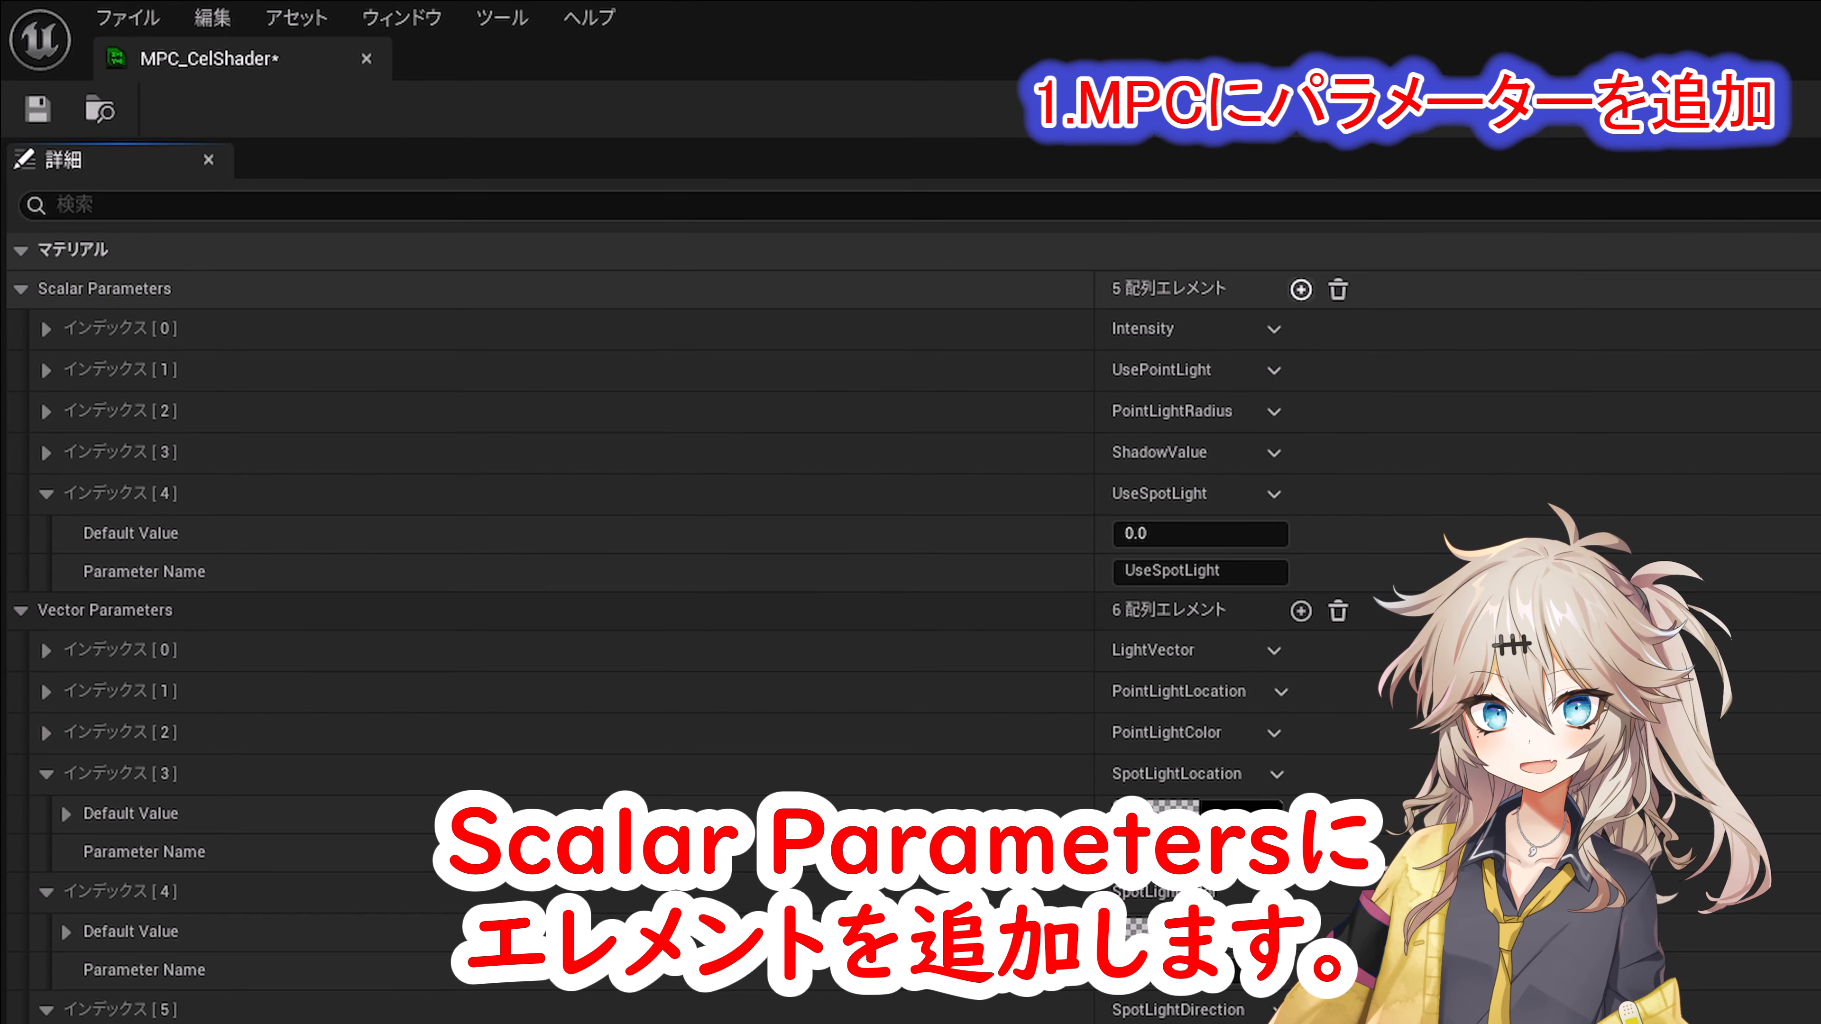
Step: Add a new element to the Scalar Parameters and name it SpotLightRadius
left_click(1300, 290)
left_click(46, 611)
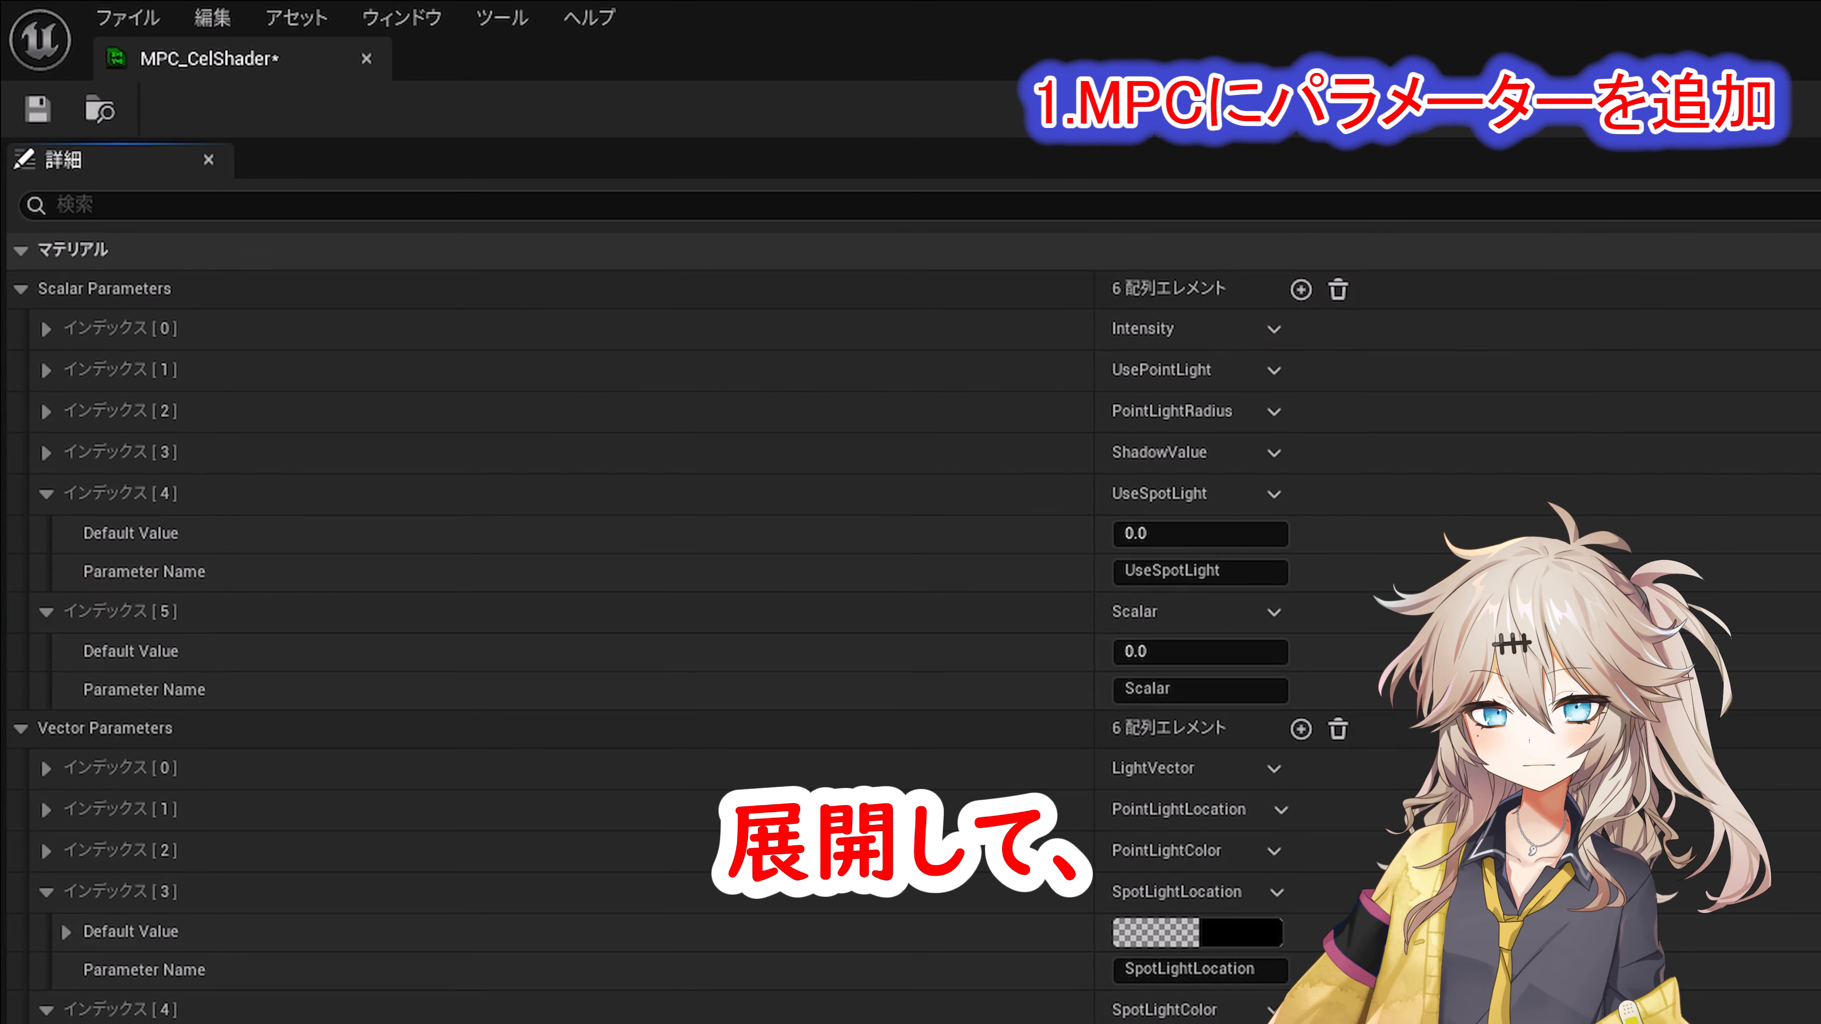
left_click(1187, 689)
type("SpotLightRadius")
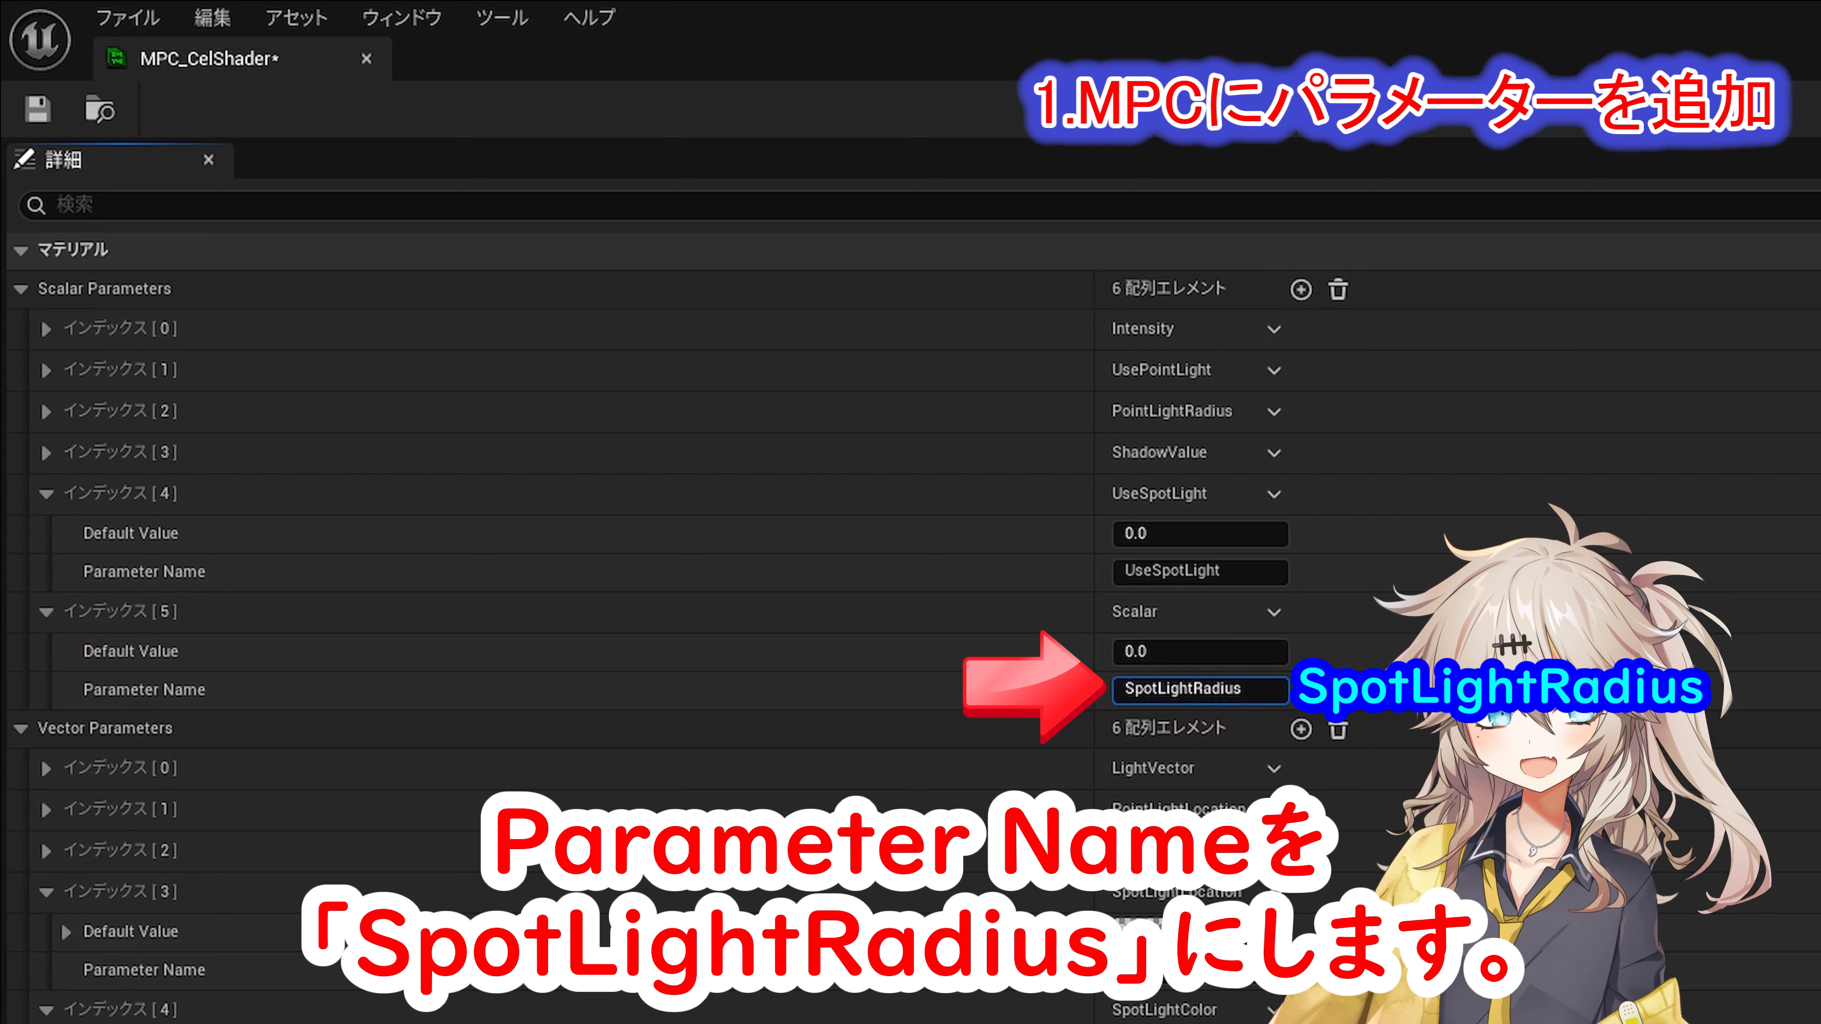
key("Return")
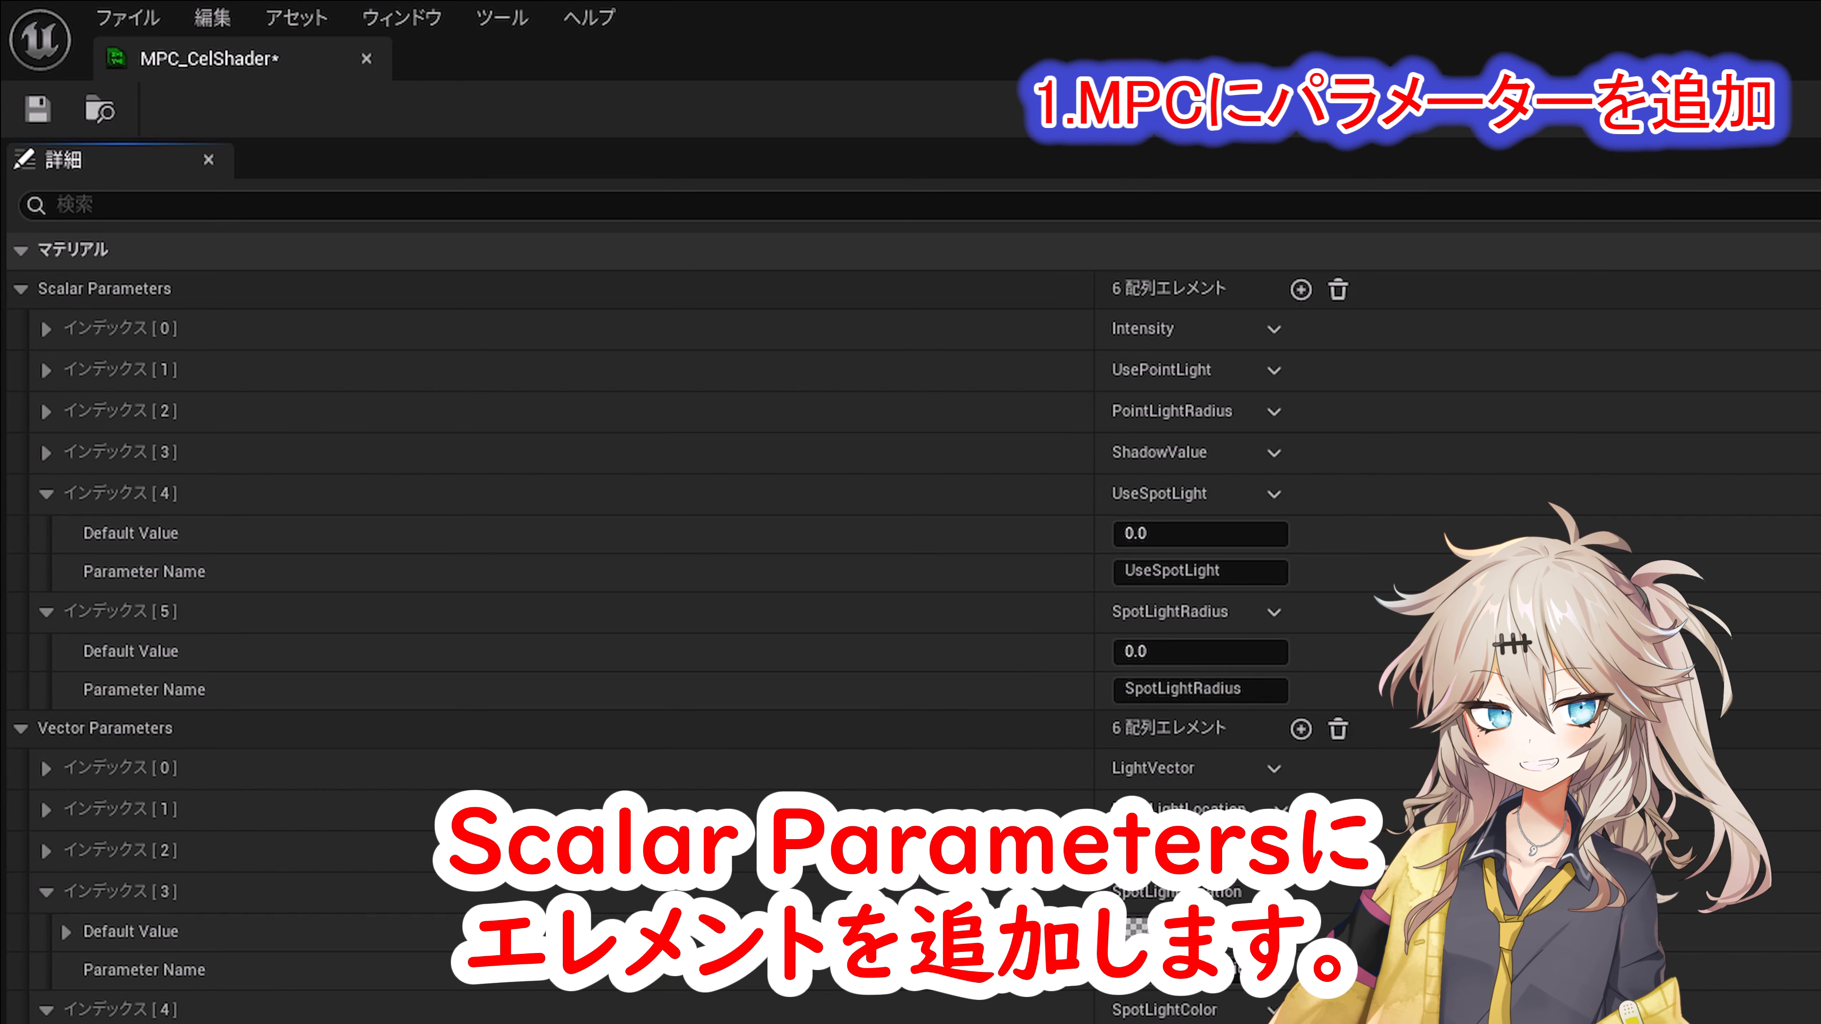
Step: Add another scalar parameter to the collection and name it InnerConeAngle
left_click(1301, 290)
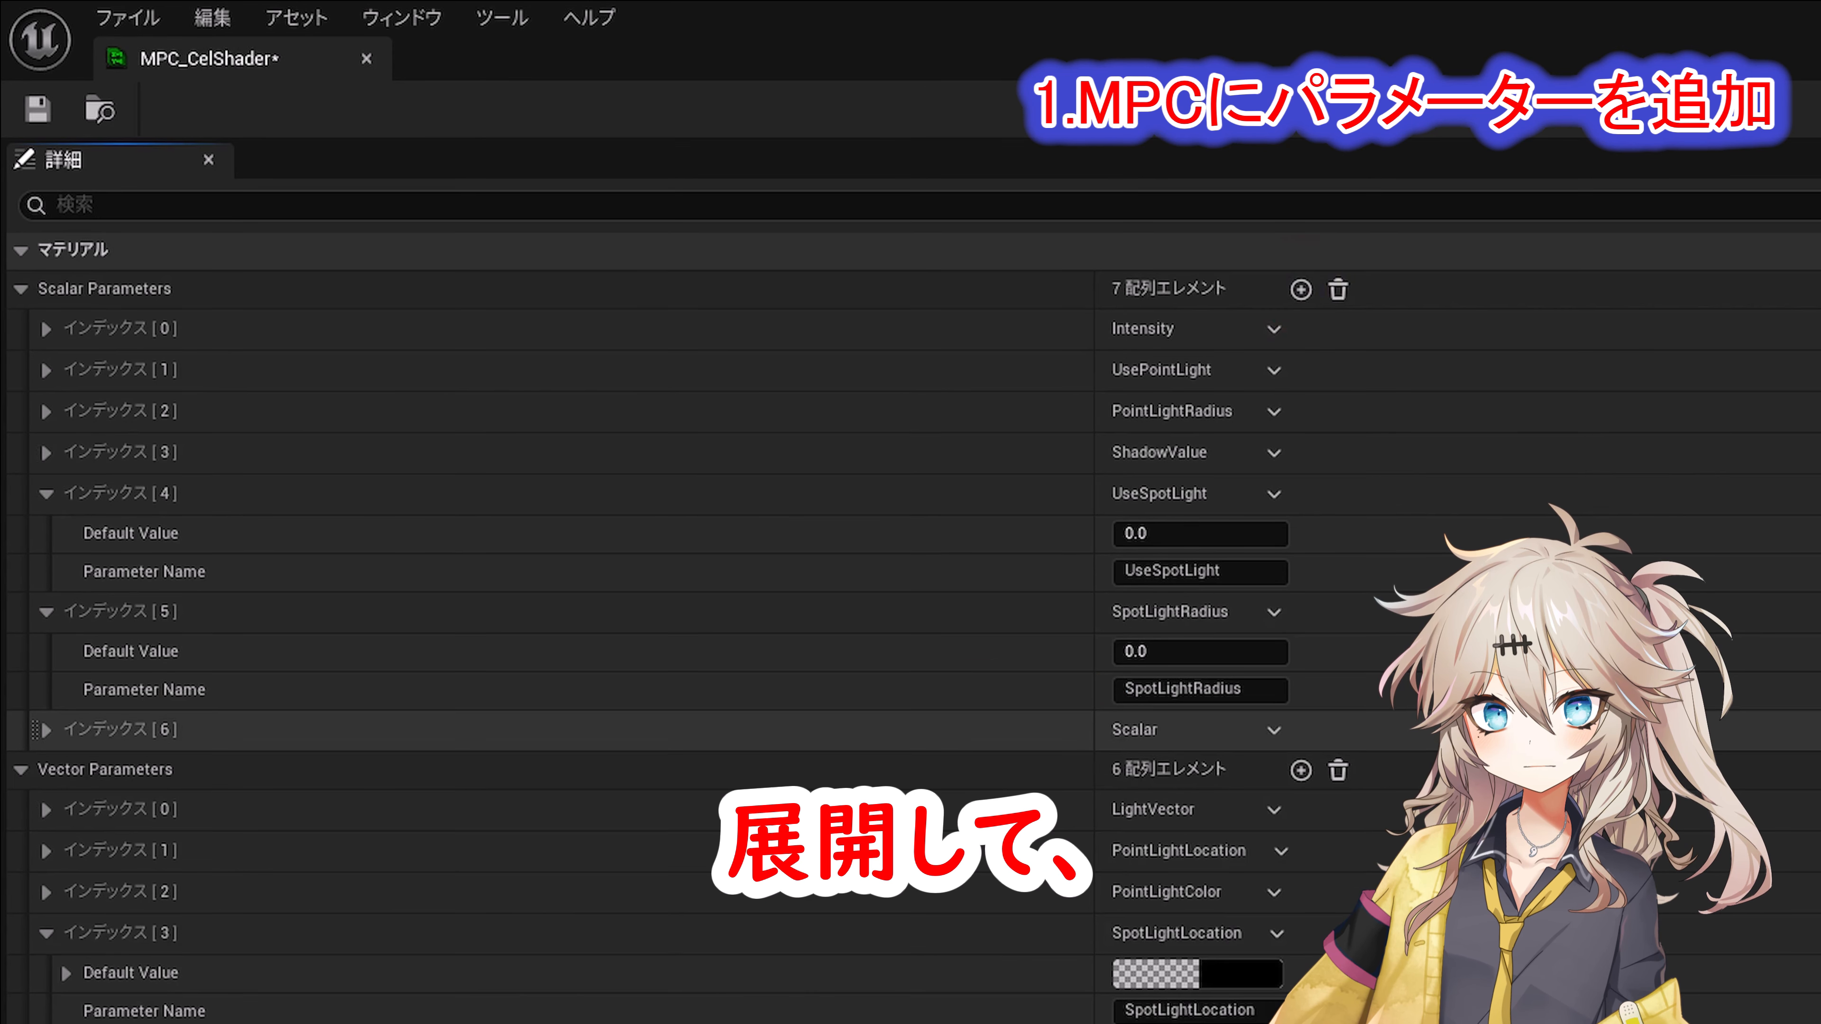
left_click(46, 729)
left_click(1187, 809)
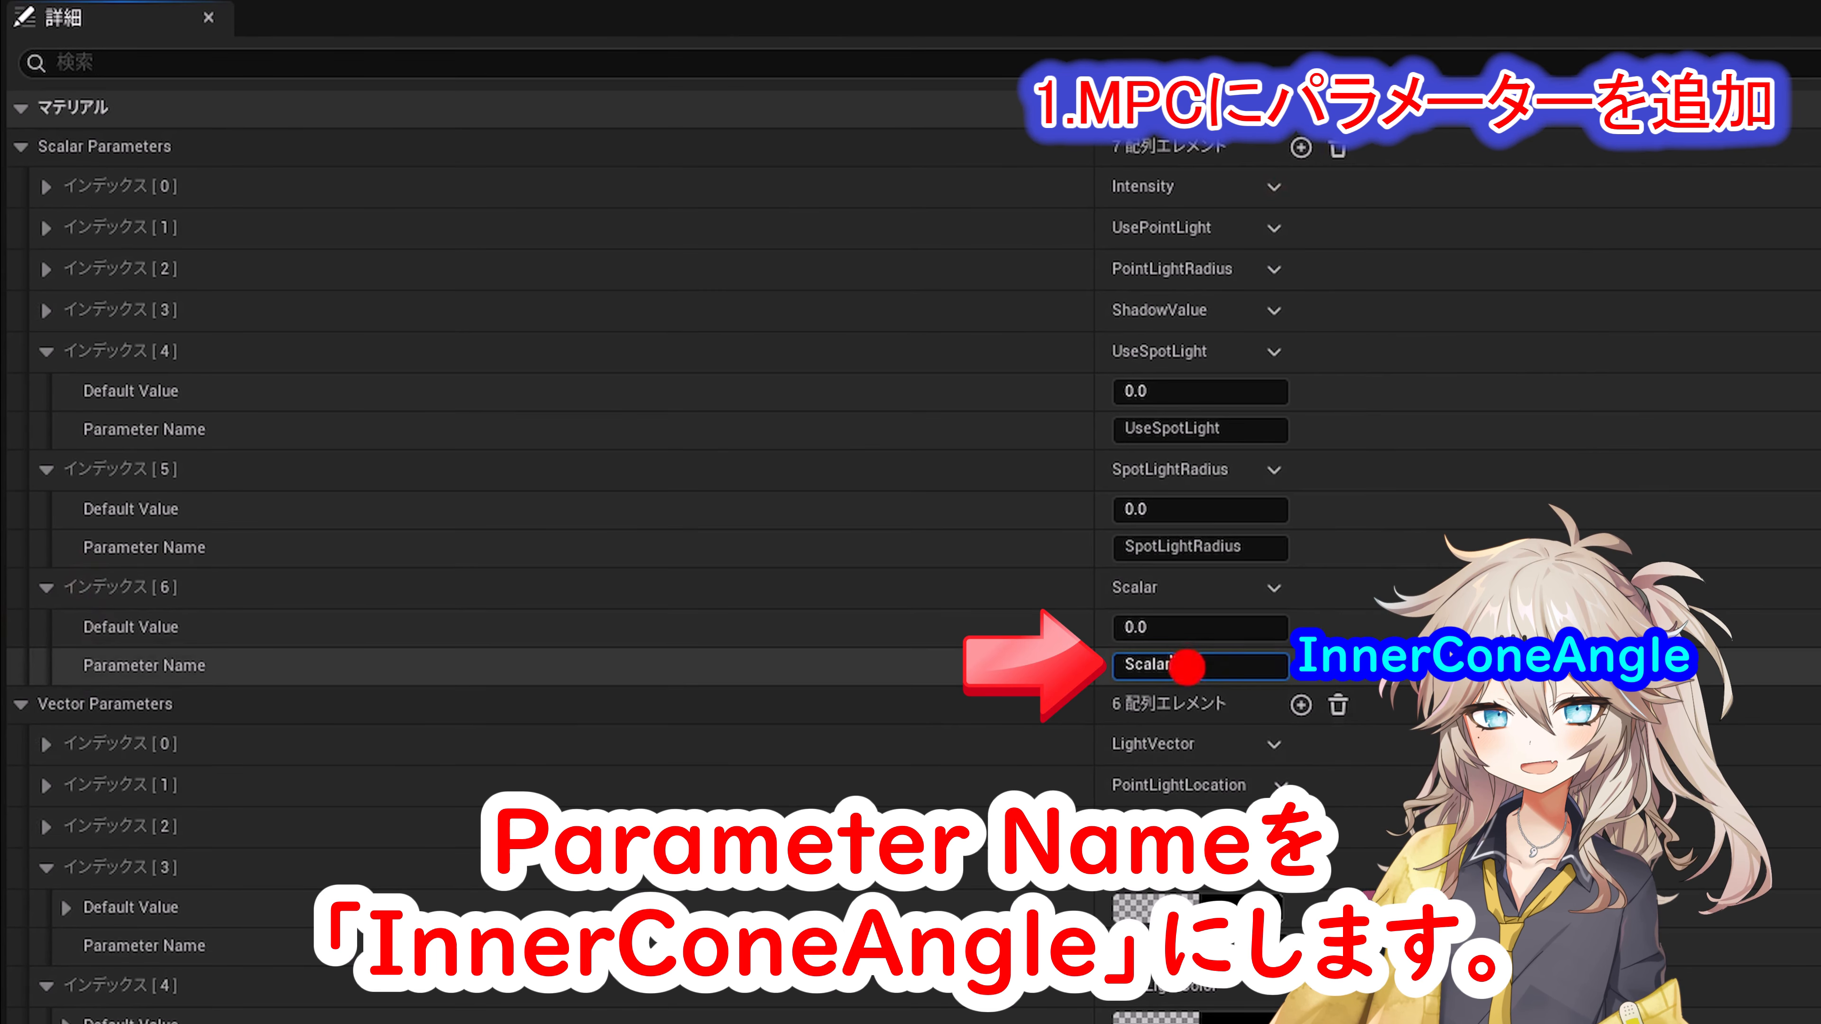
type("InnerConeAngle")
key("Return")
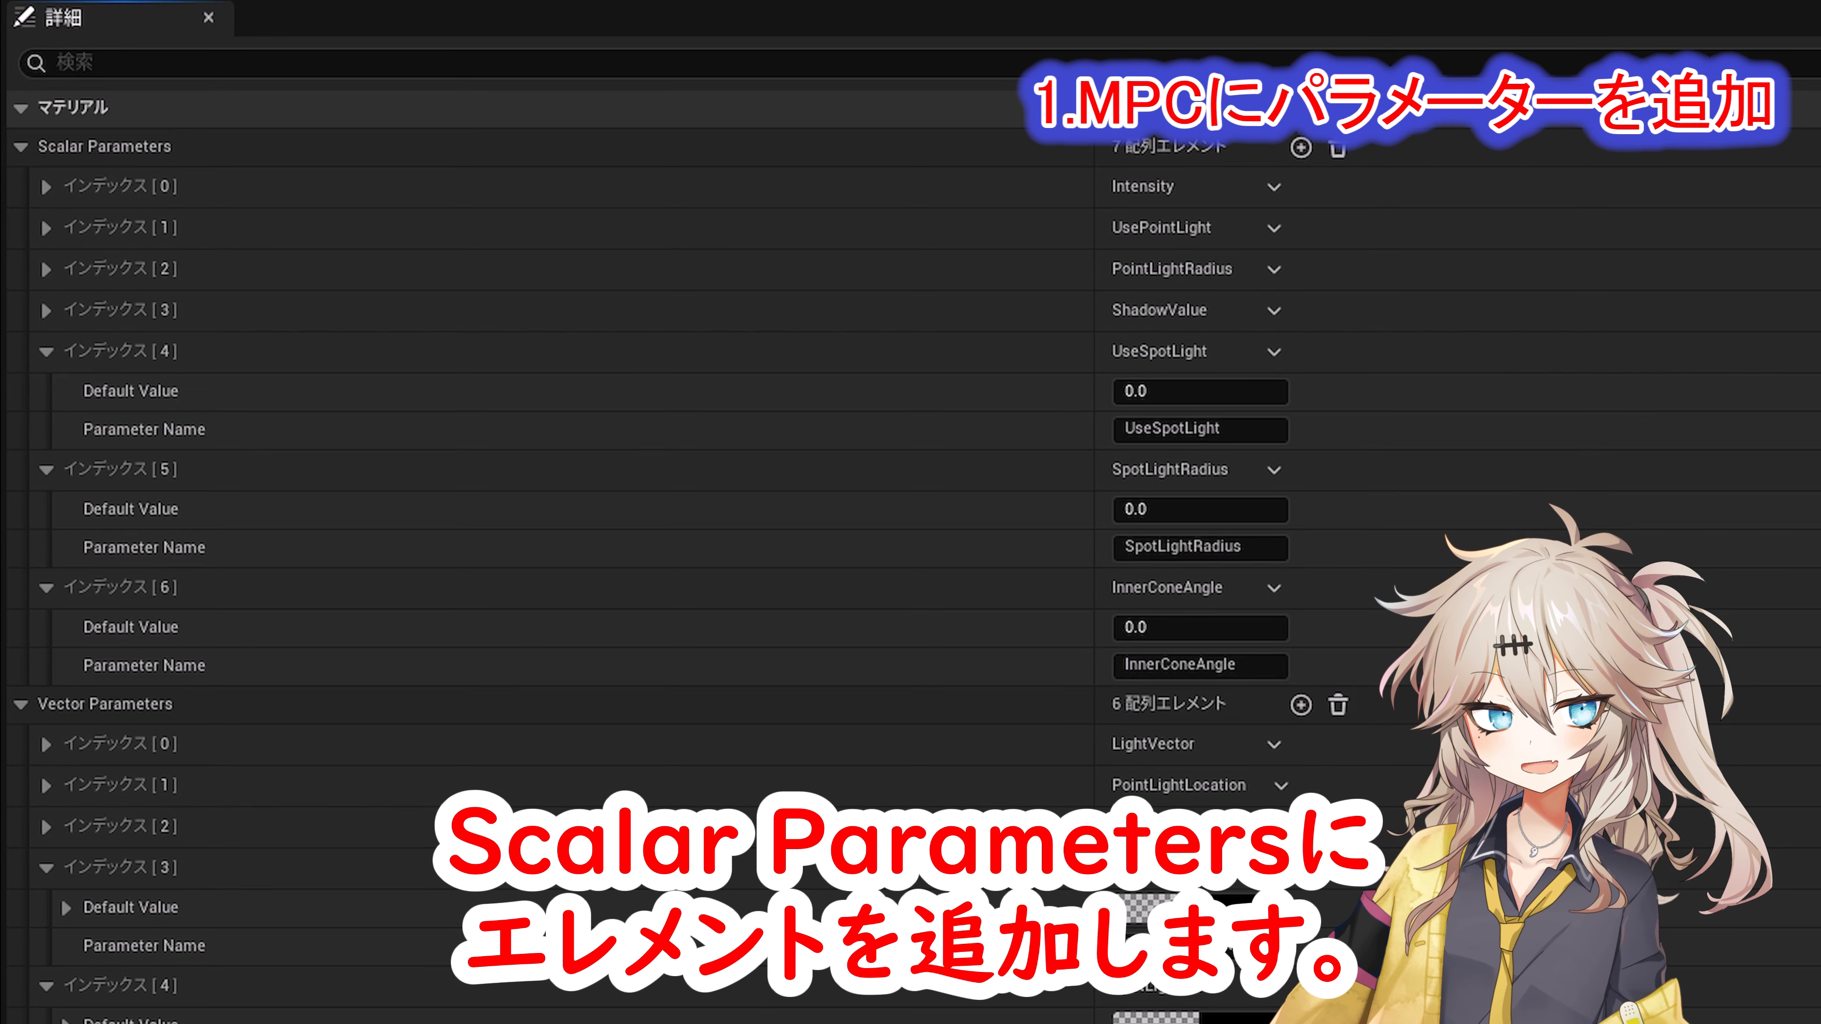
Step: Add a scalar parameter named OuterConeAngle, and save and close the MPC_CelShader collection
left_click(1300, 147)
left_click(47, 706)
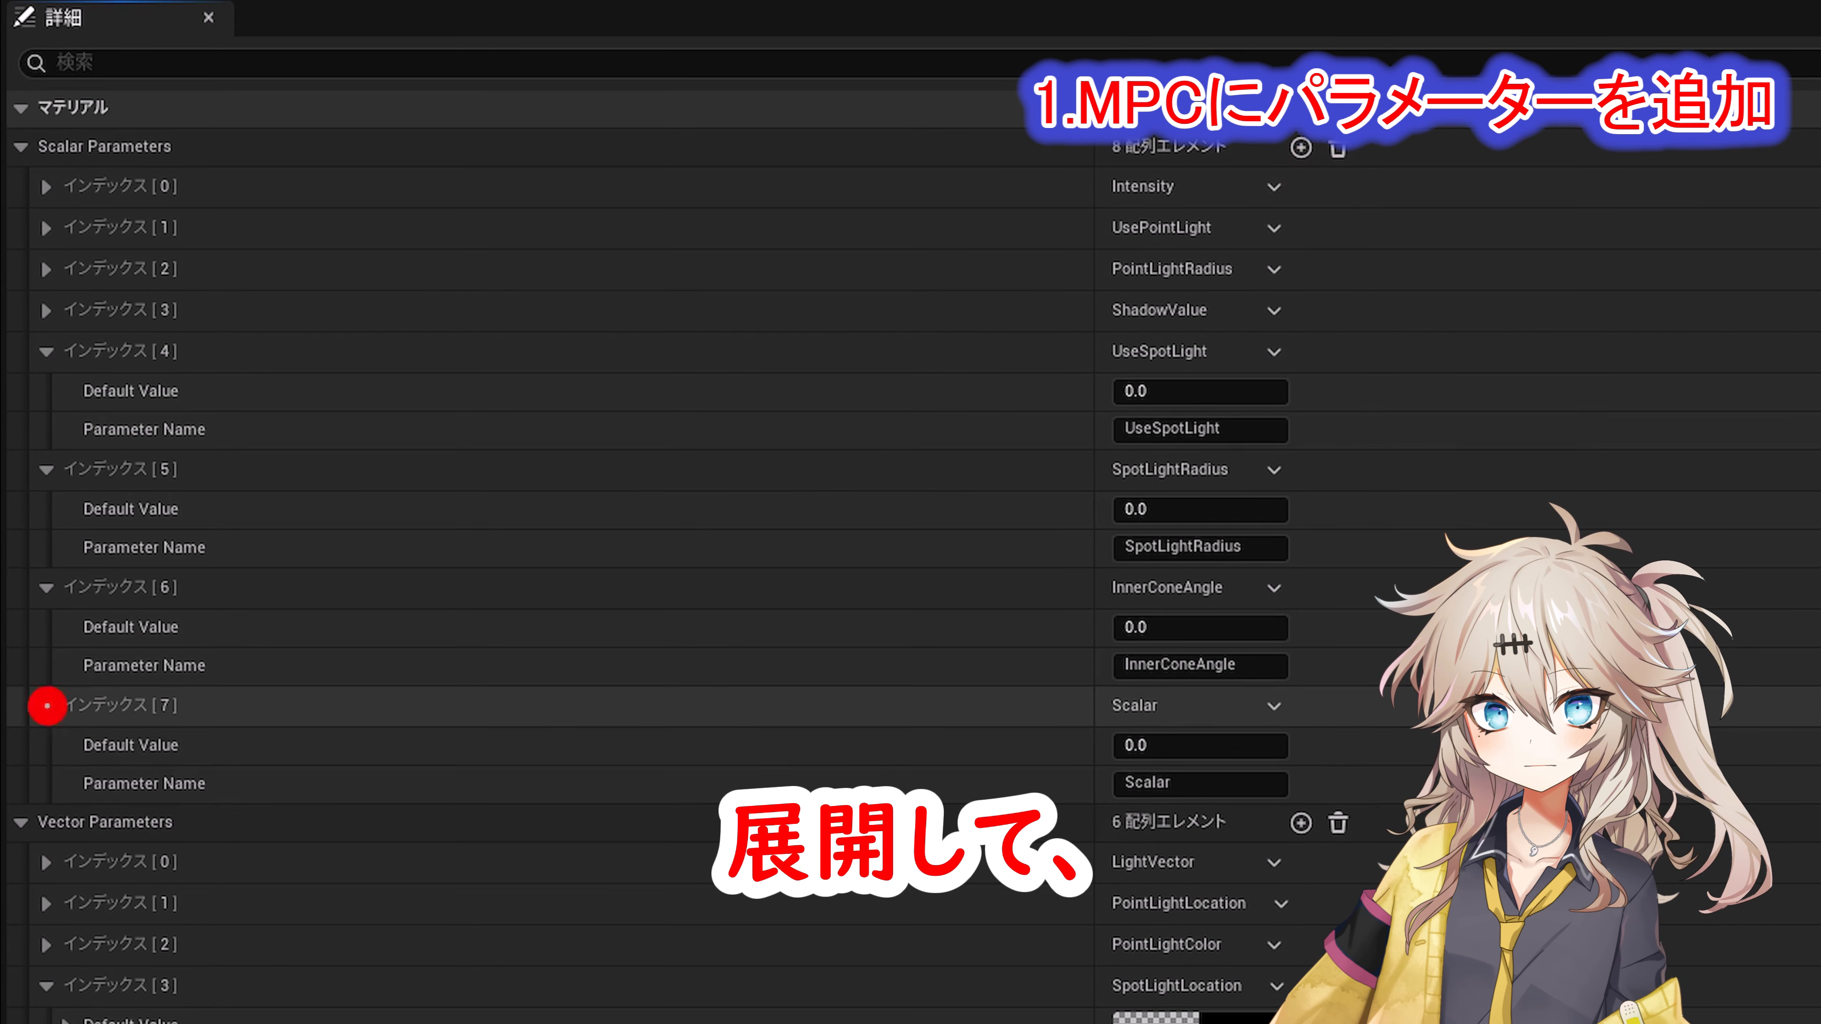
left_click(1181, 779)
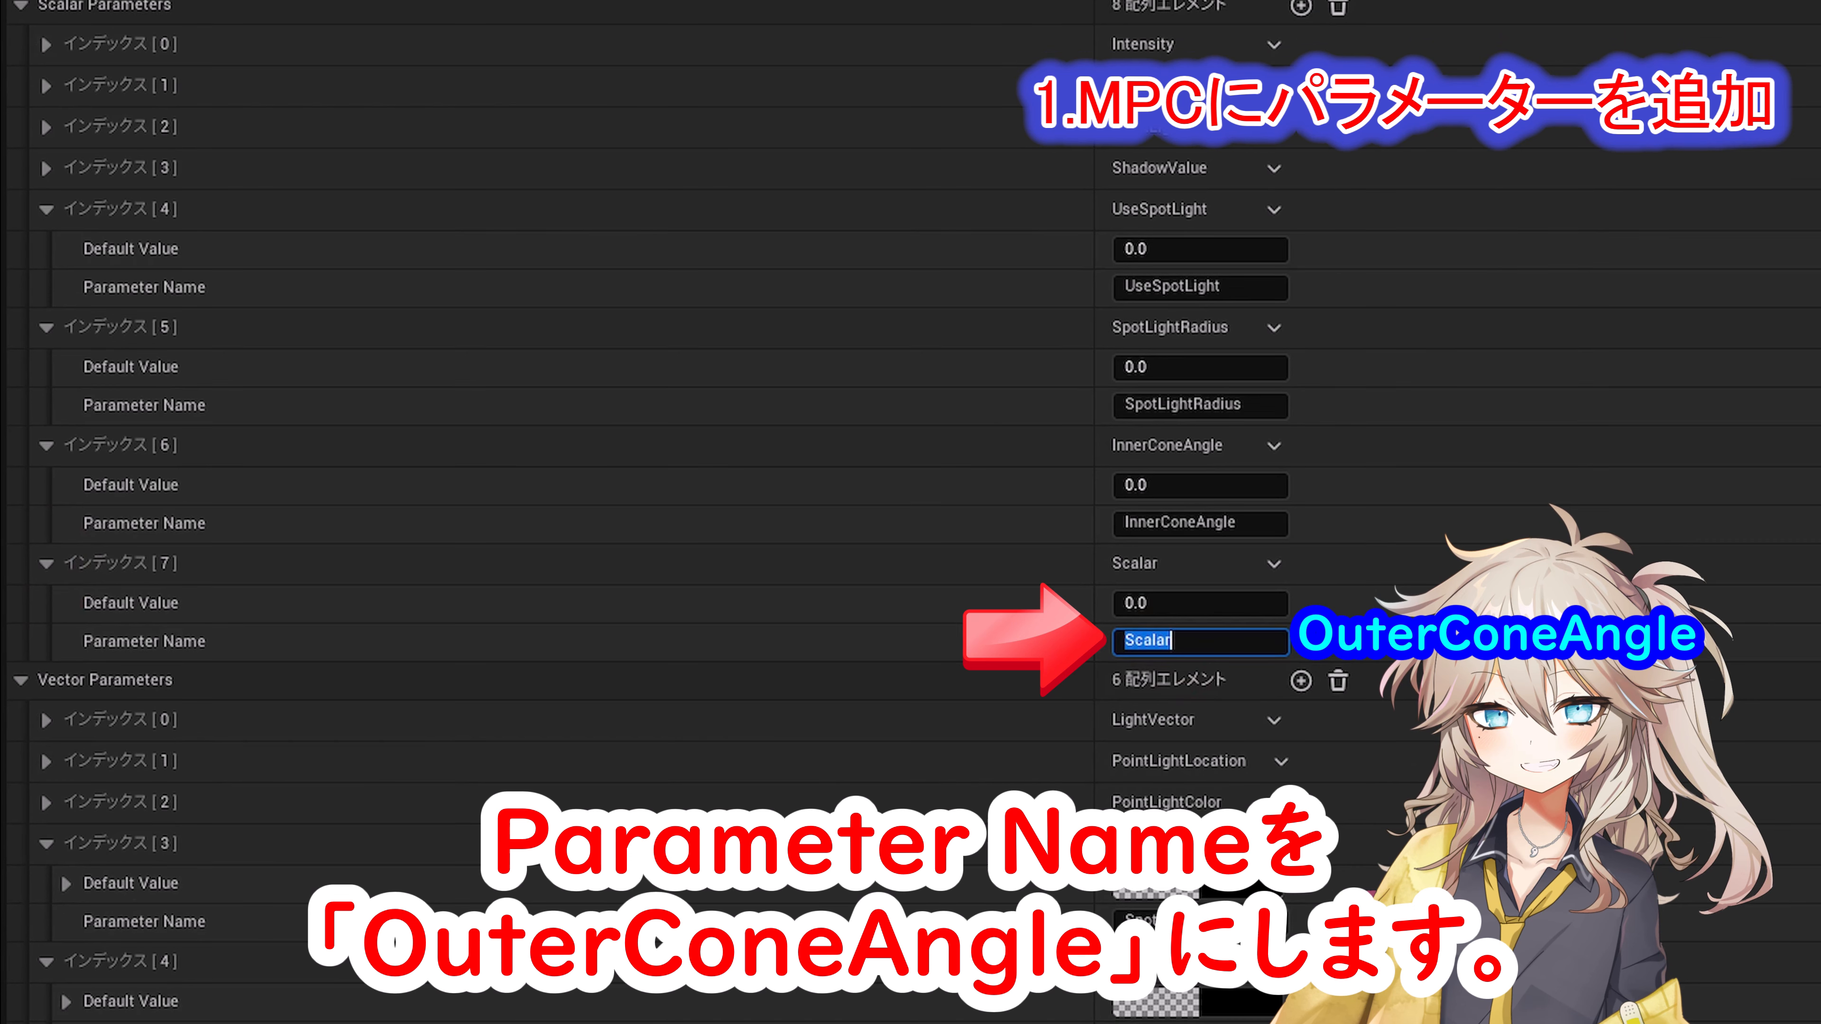
type("OuterConeAngle")
key("Return")
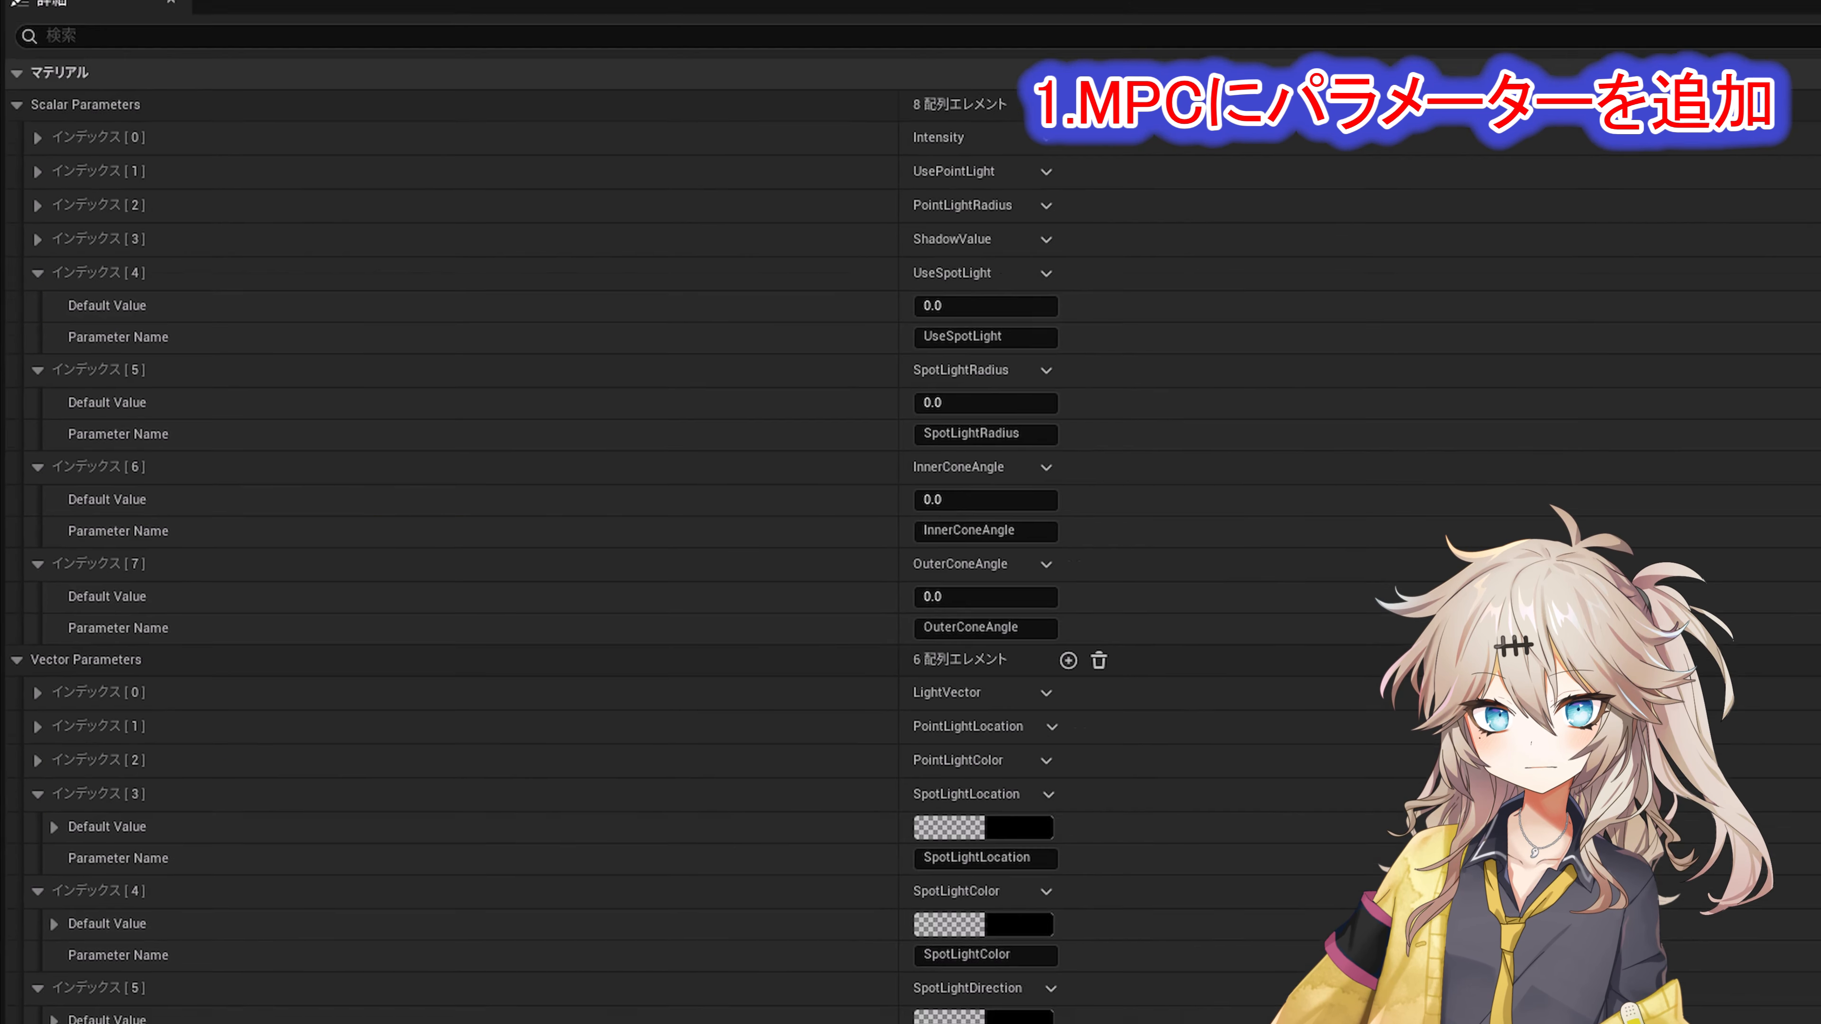
left_click(24, 72)
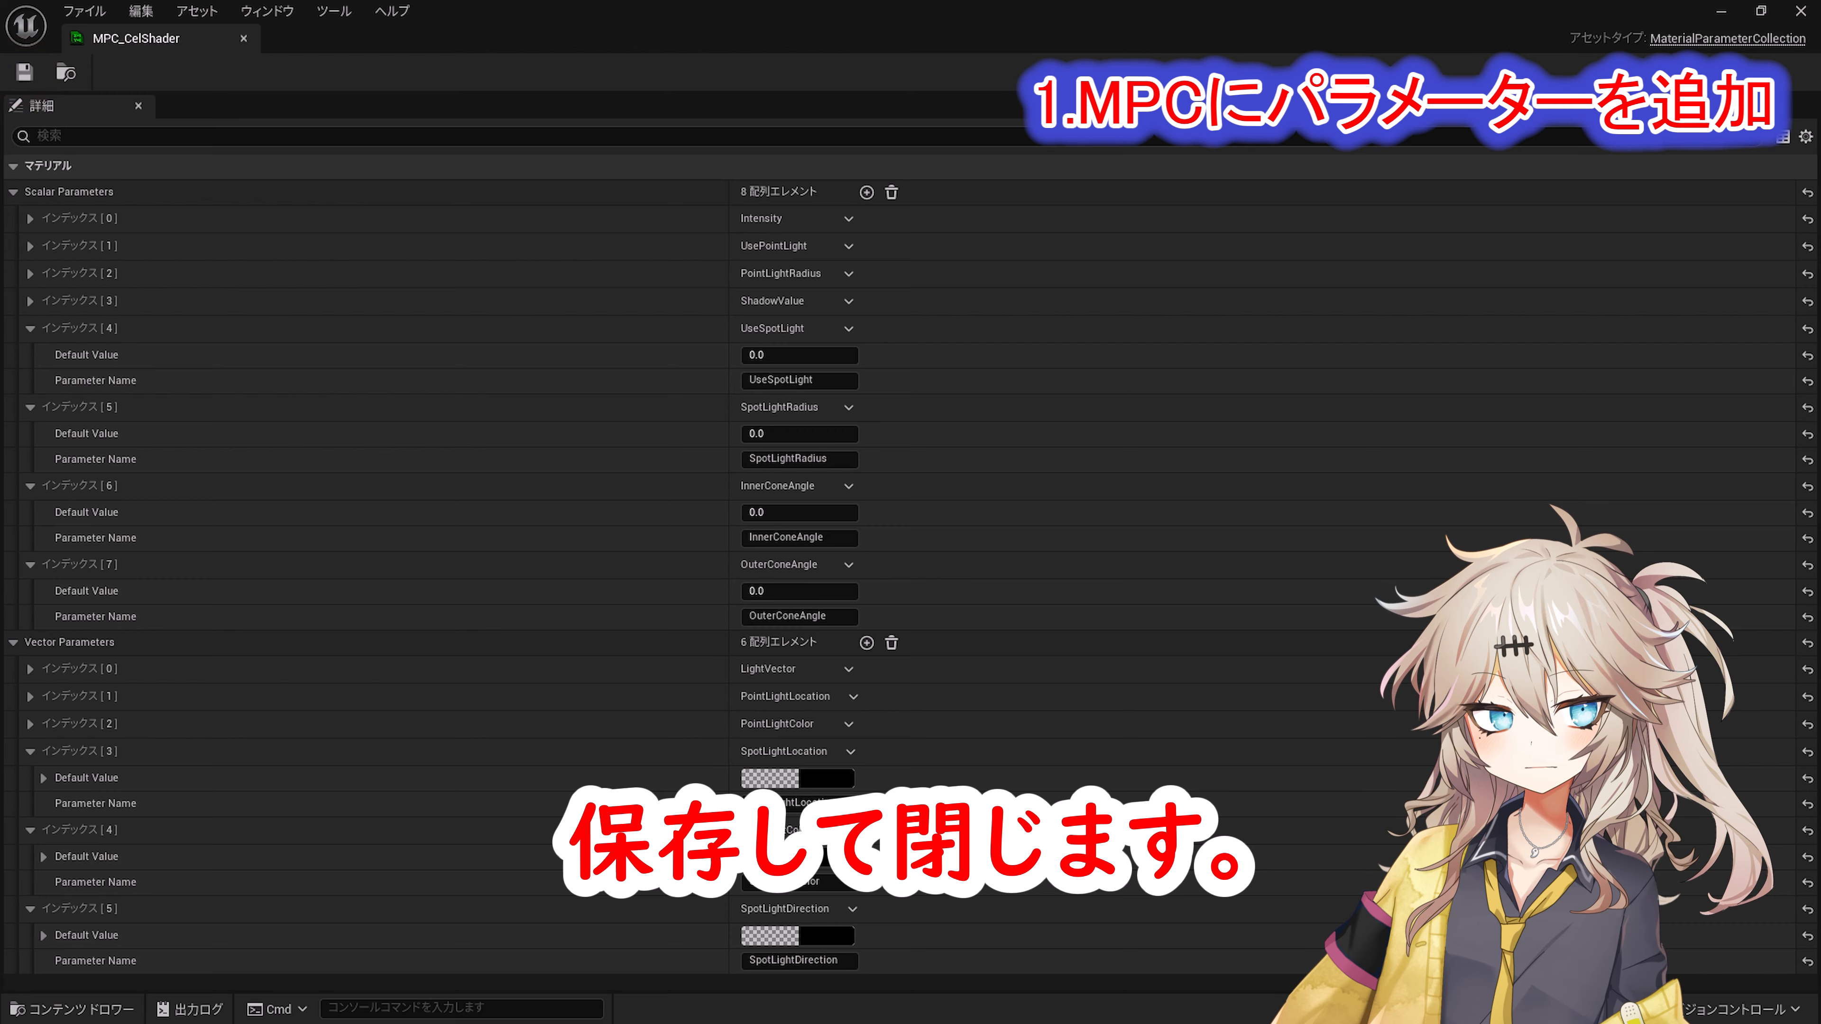
left_click(244, 38)
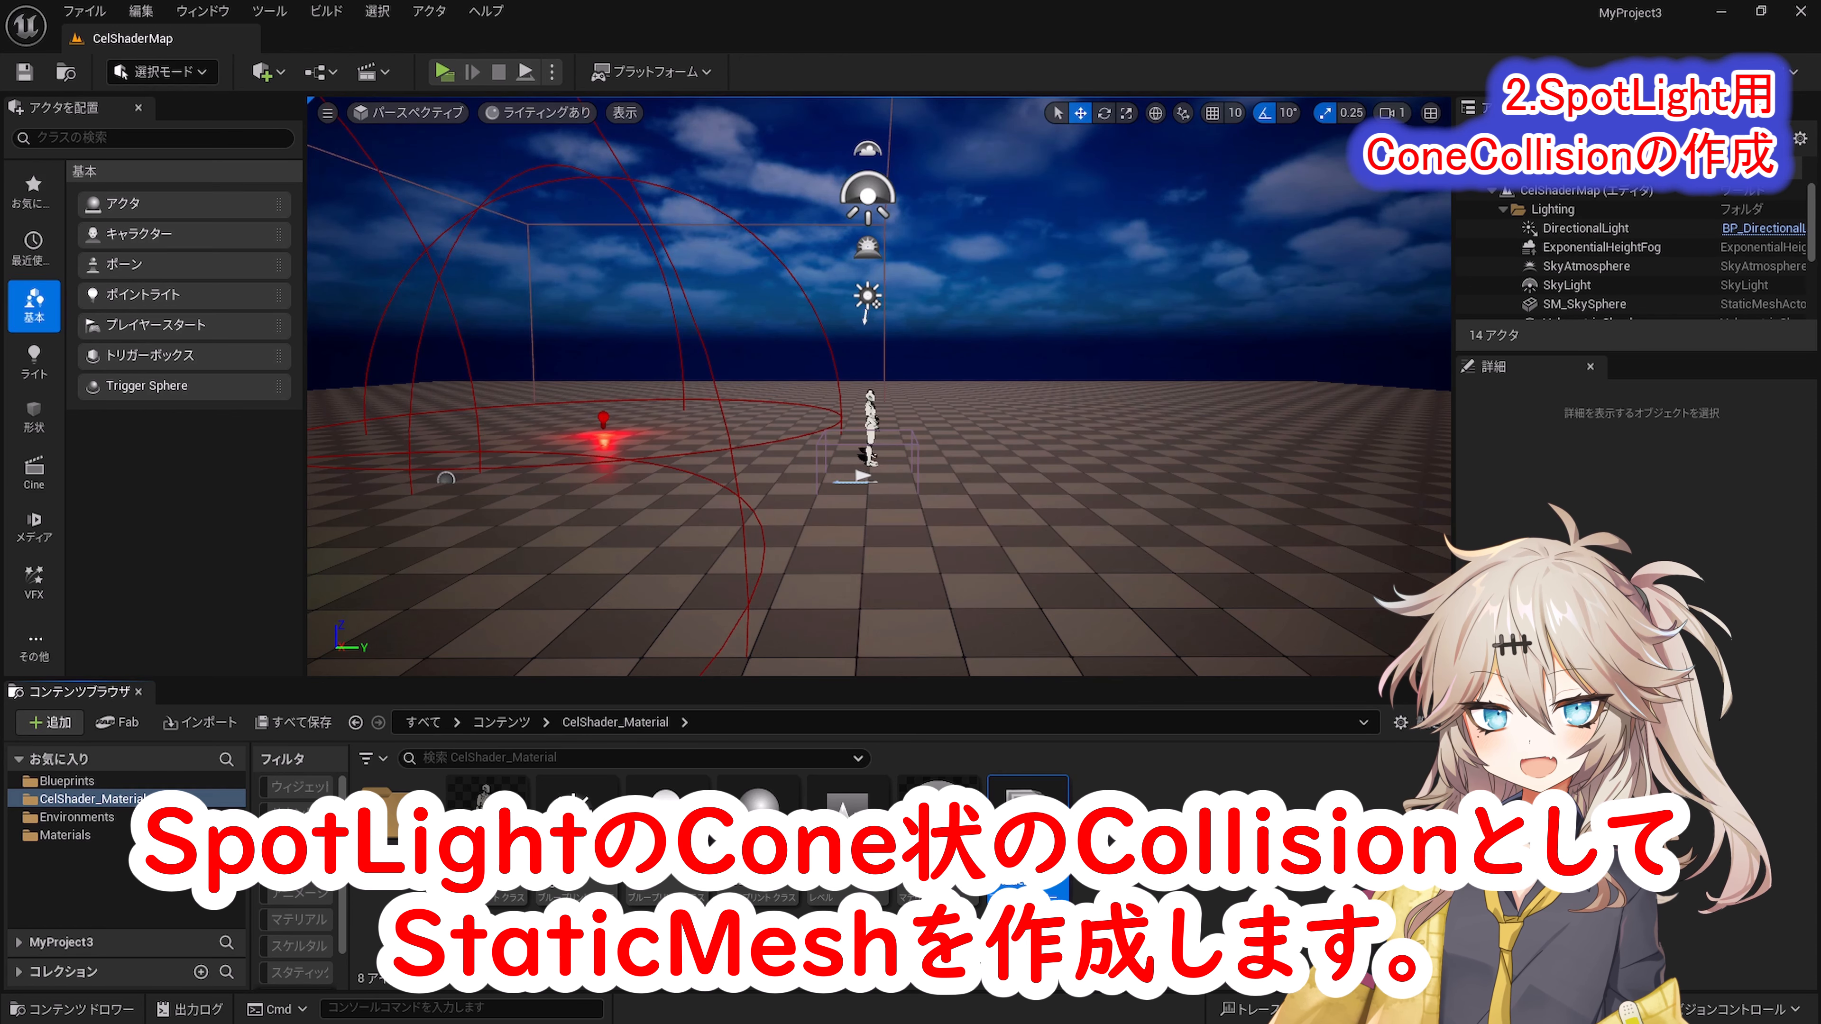
Step: Place a cone geometry brush on the level's floor and set its Sides to 32
left_click(35, 648)
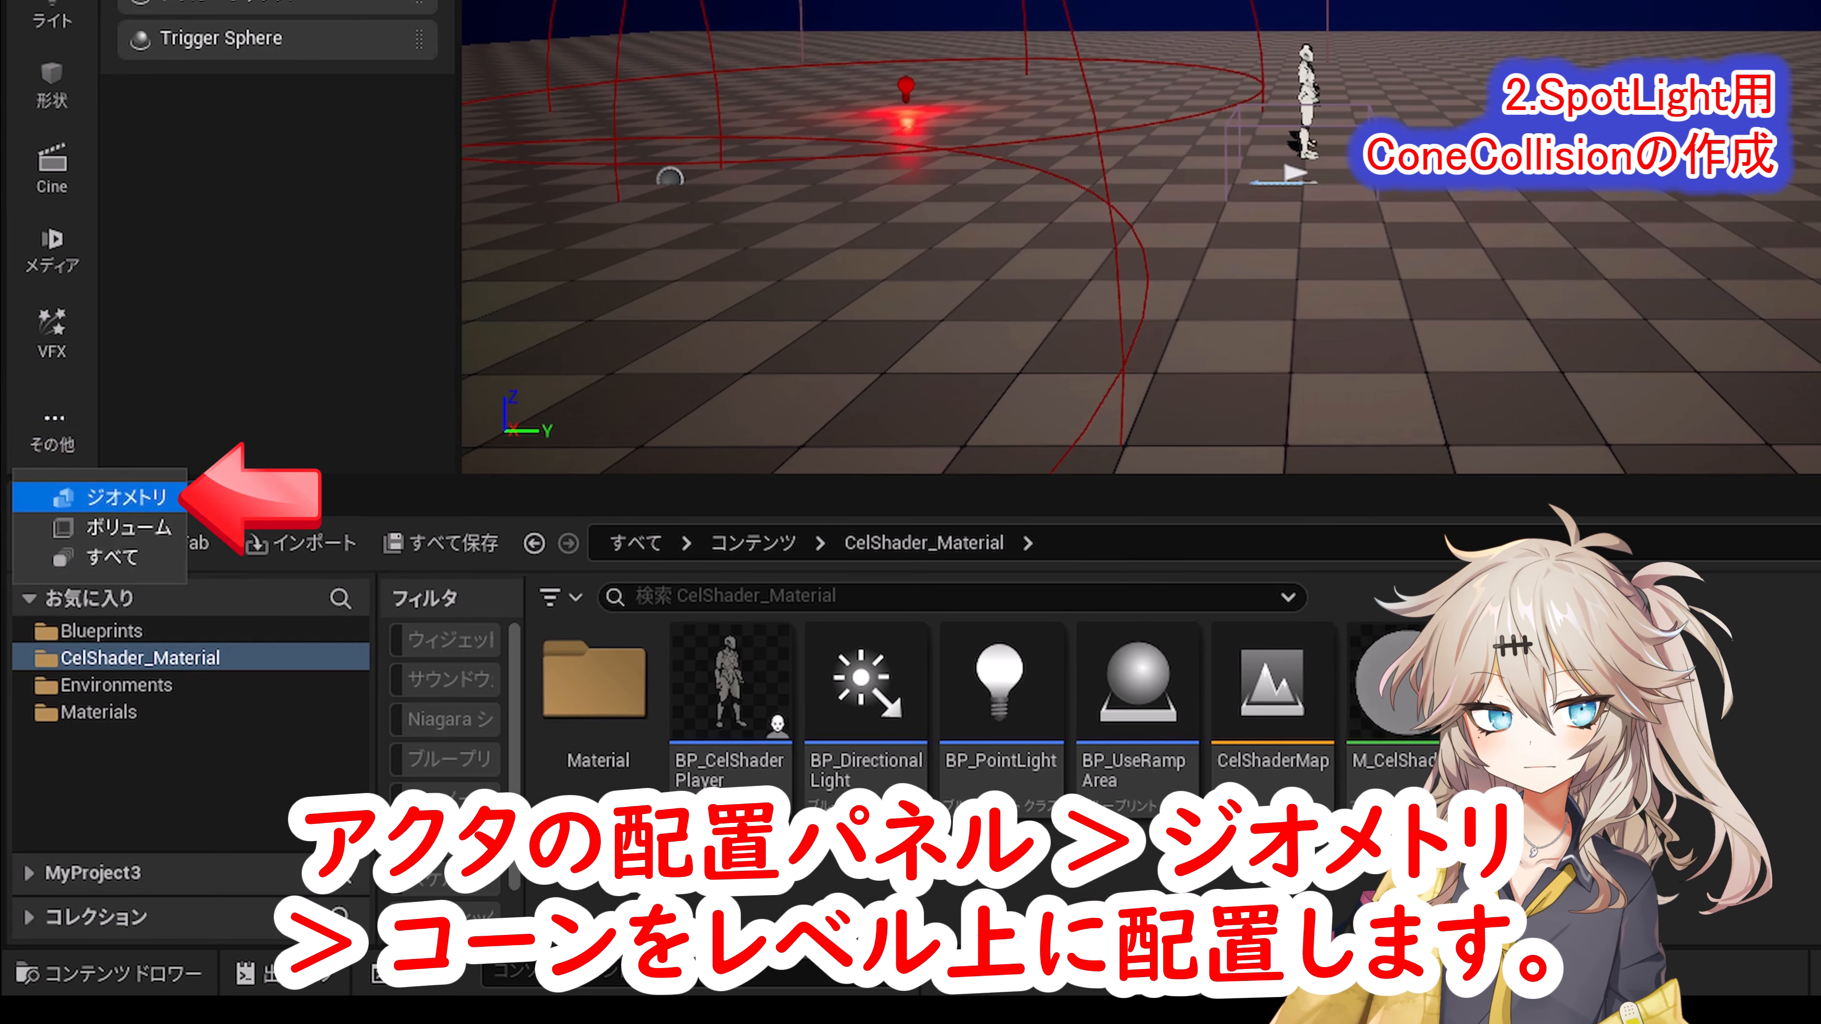
left_click(83, 694)
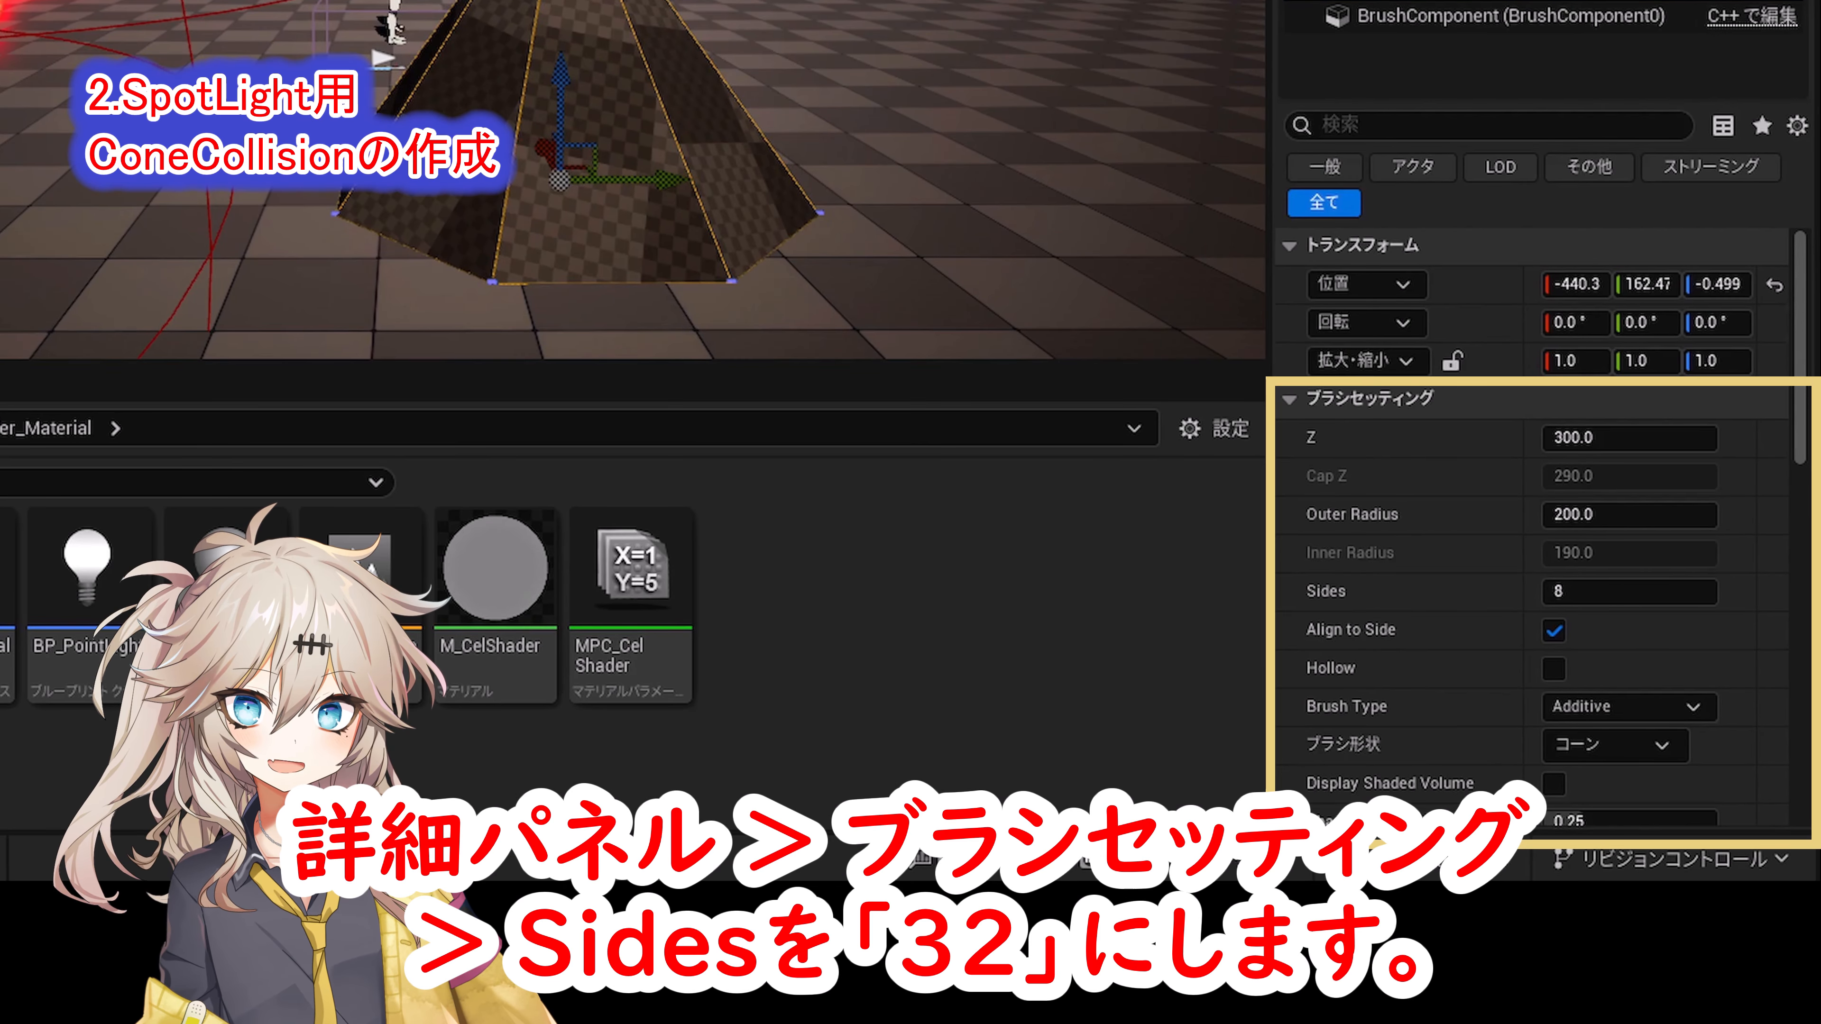
left_click(1582, 592)
type("32")
key("Return")
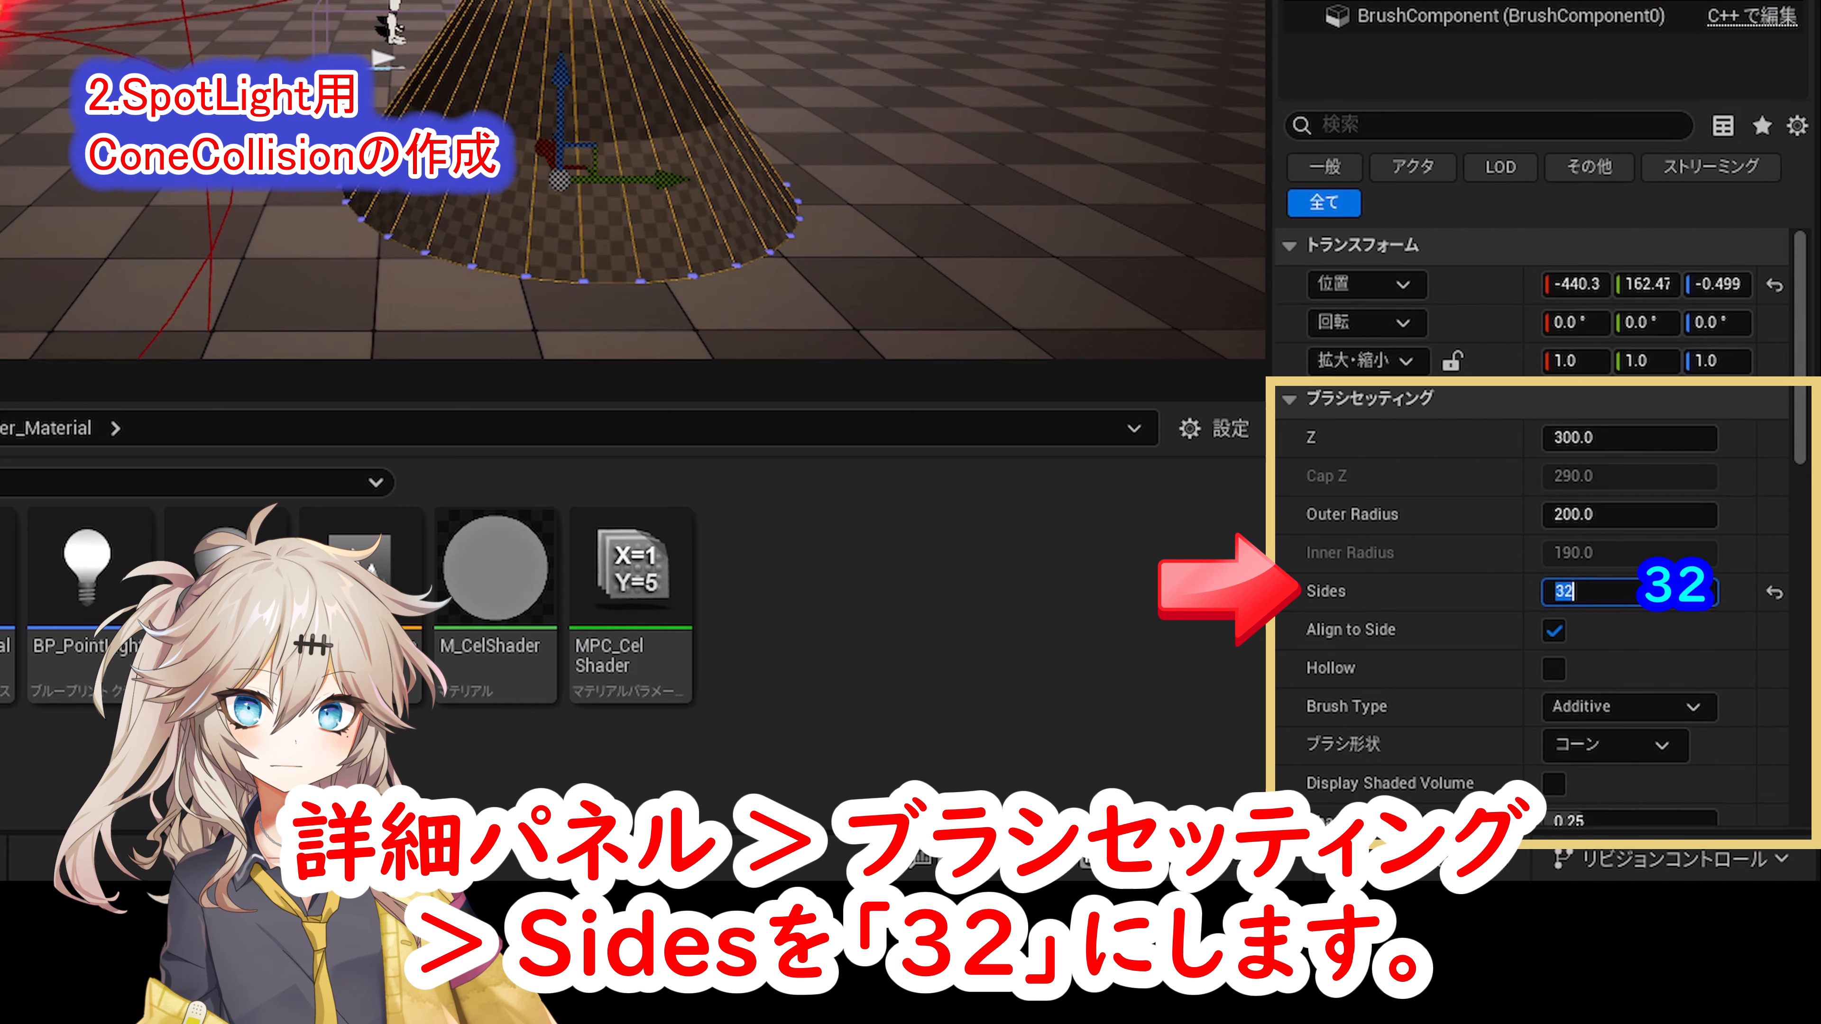
Step: Set the cone brush's Z height to 1.0 and its Outer Radius to 1.0
left_click(1582, 438)
type("1")
key("Return")
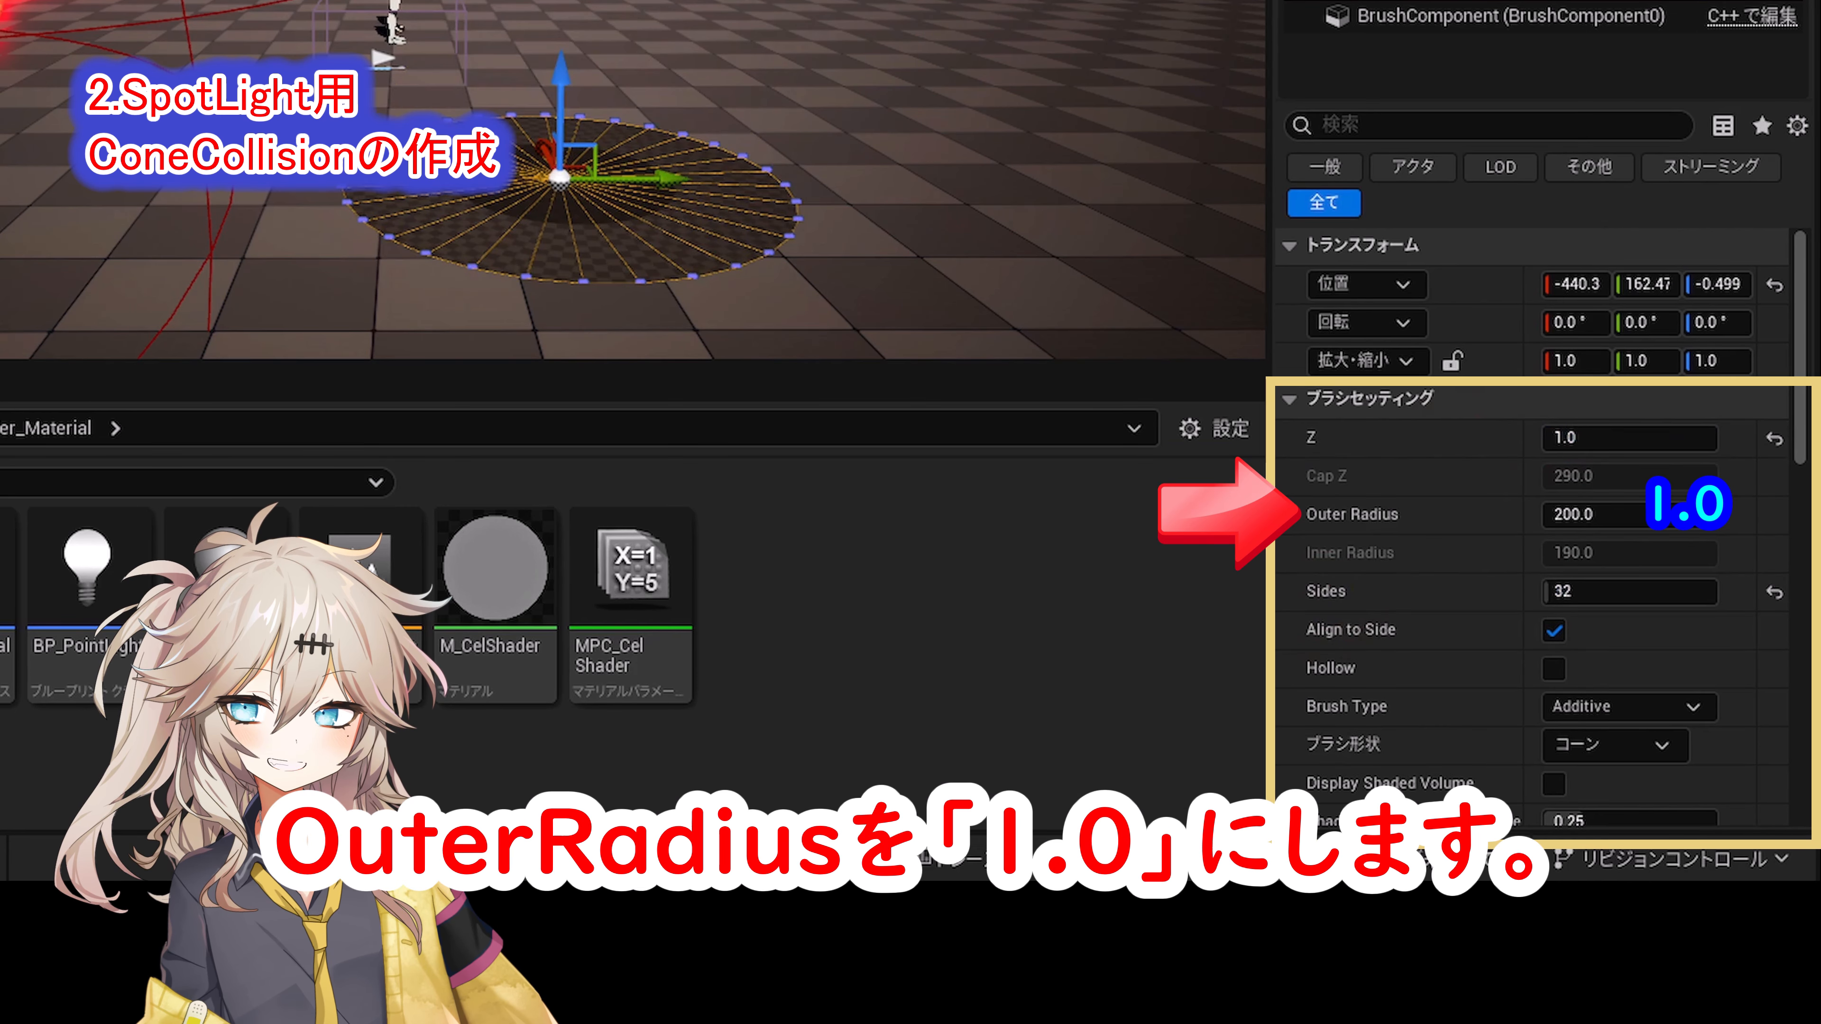
left_click(1581, 515)
type("1")
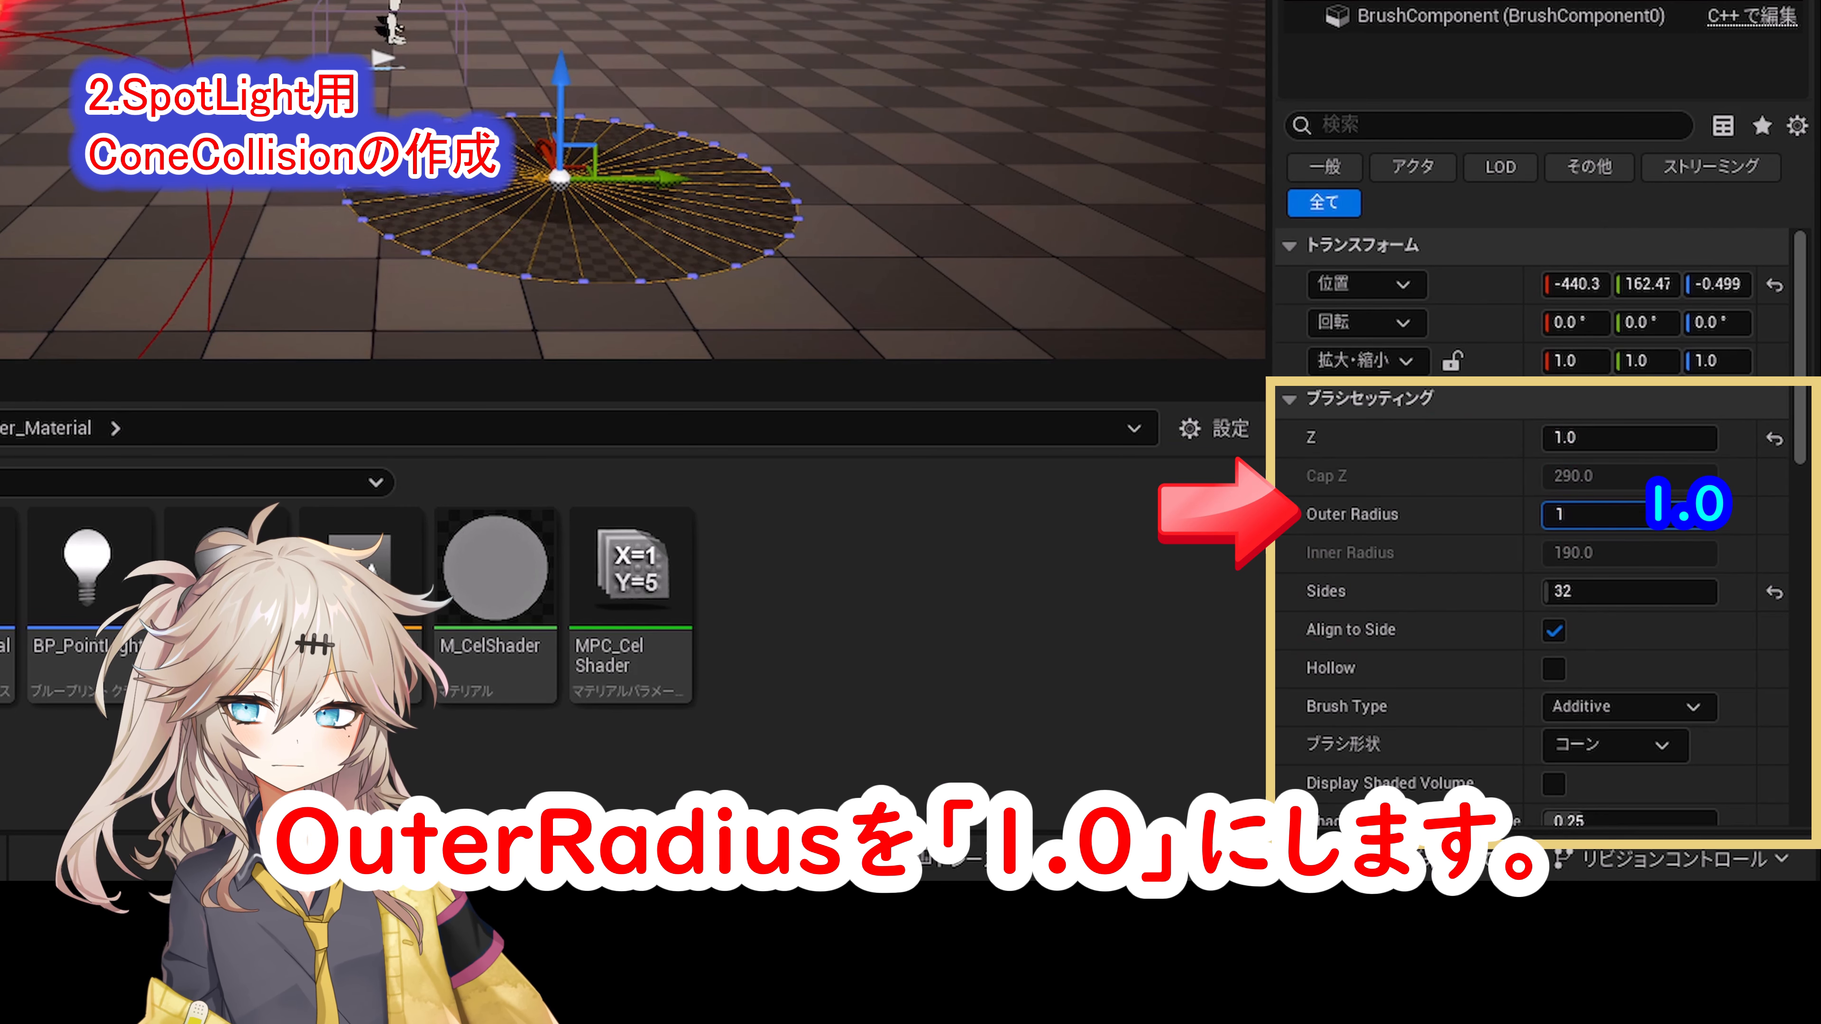
key("Return")
Step: Create a static mesh from the cone brush, saved in the CelShader_Material folder as SM_ConeCollision
left_click_drag(1801, 344, 1807, 537)
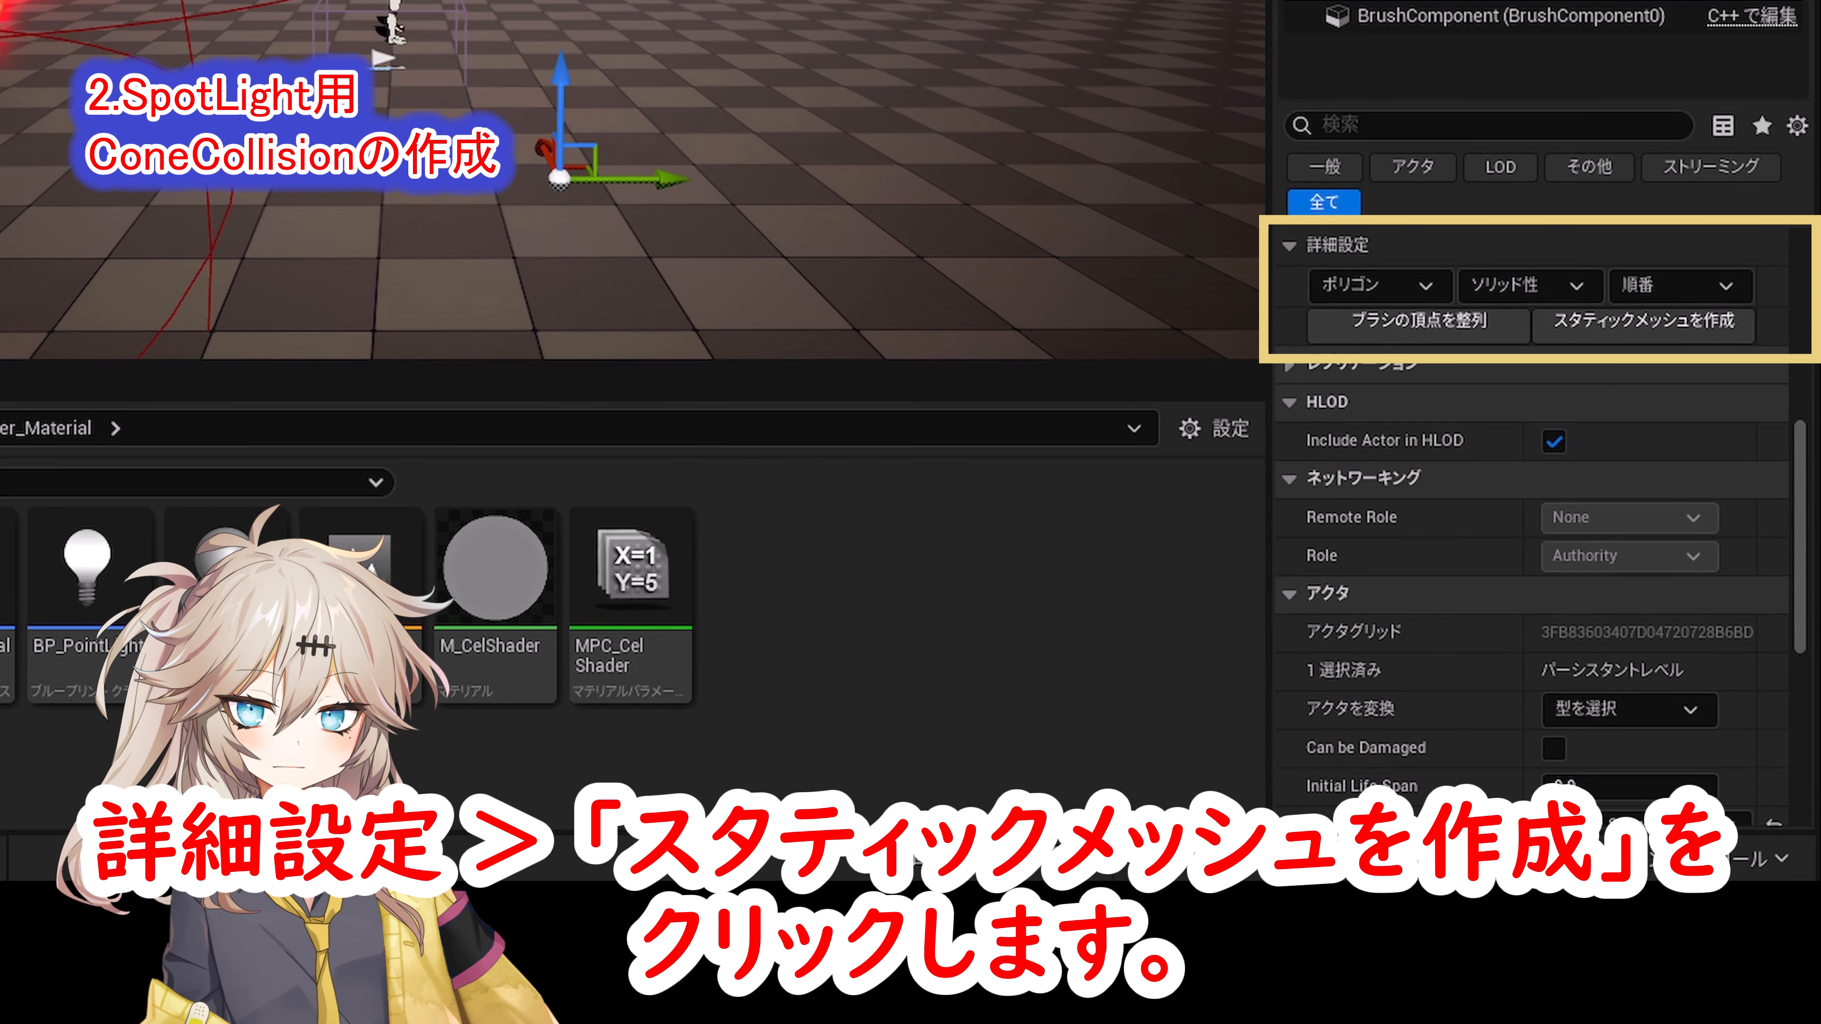
left_click(1598, 324)
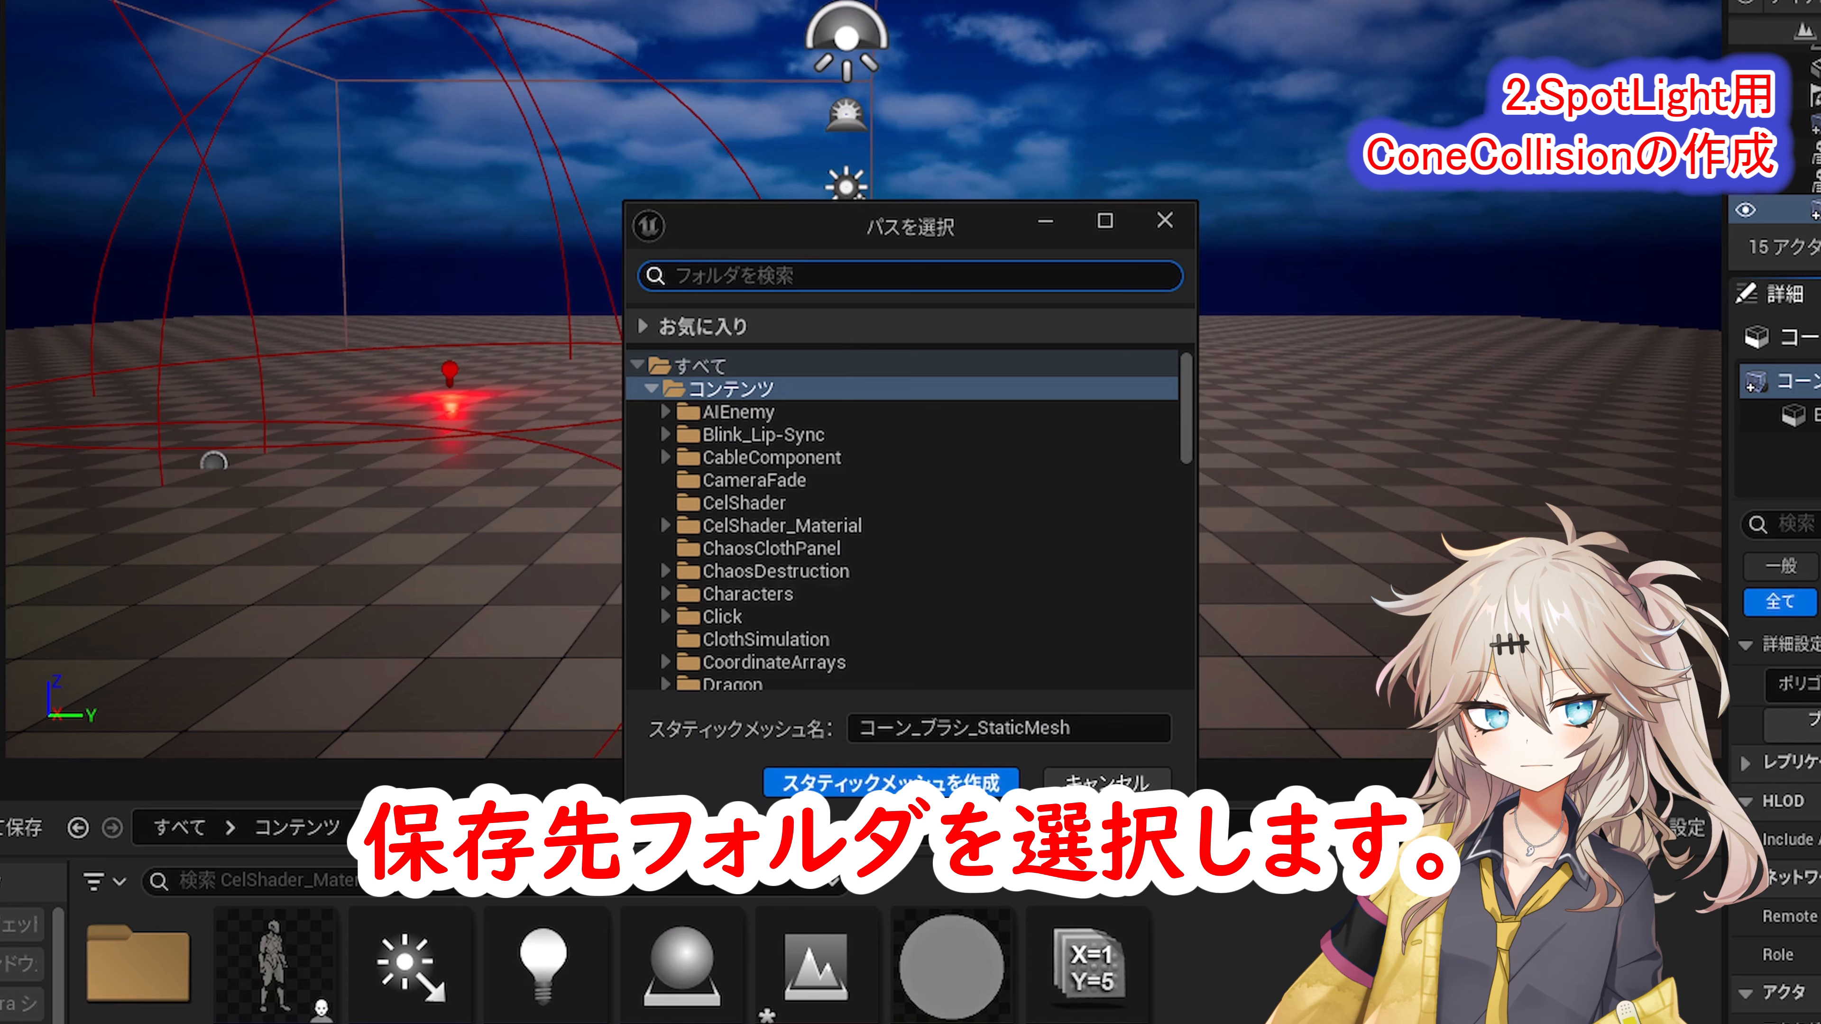
left_click(237, 126)
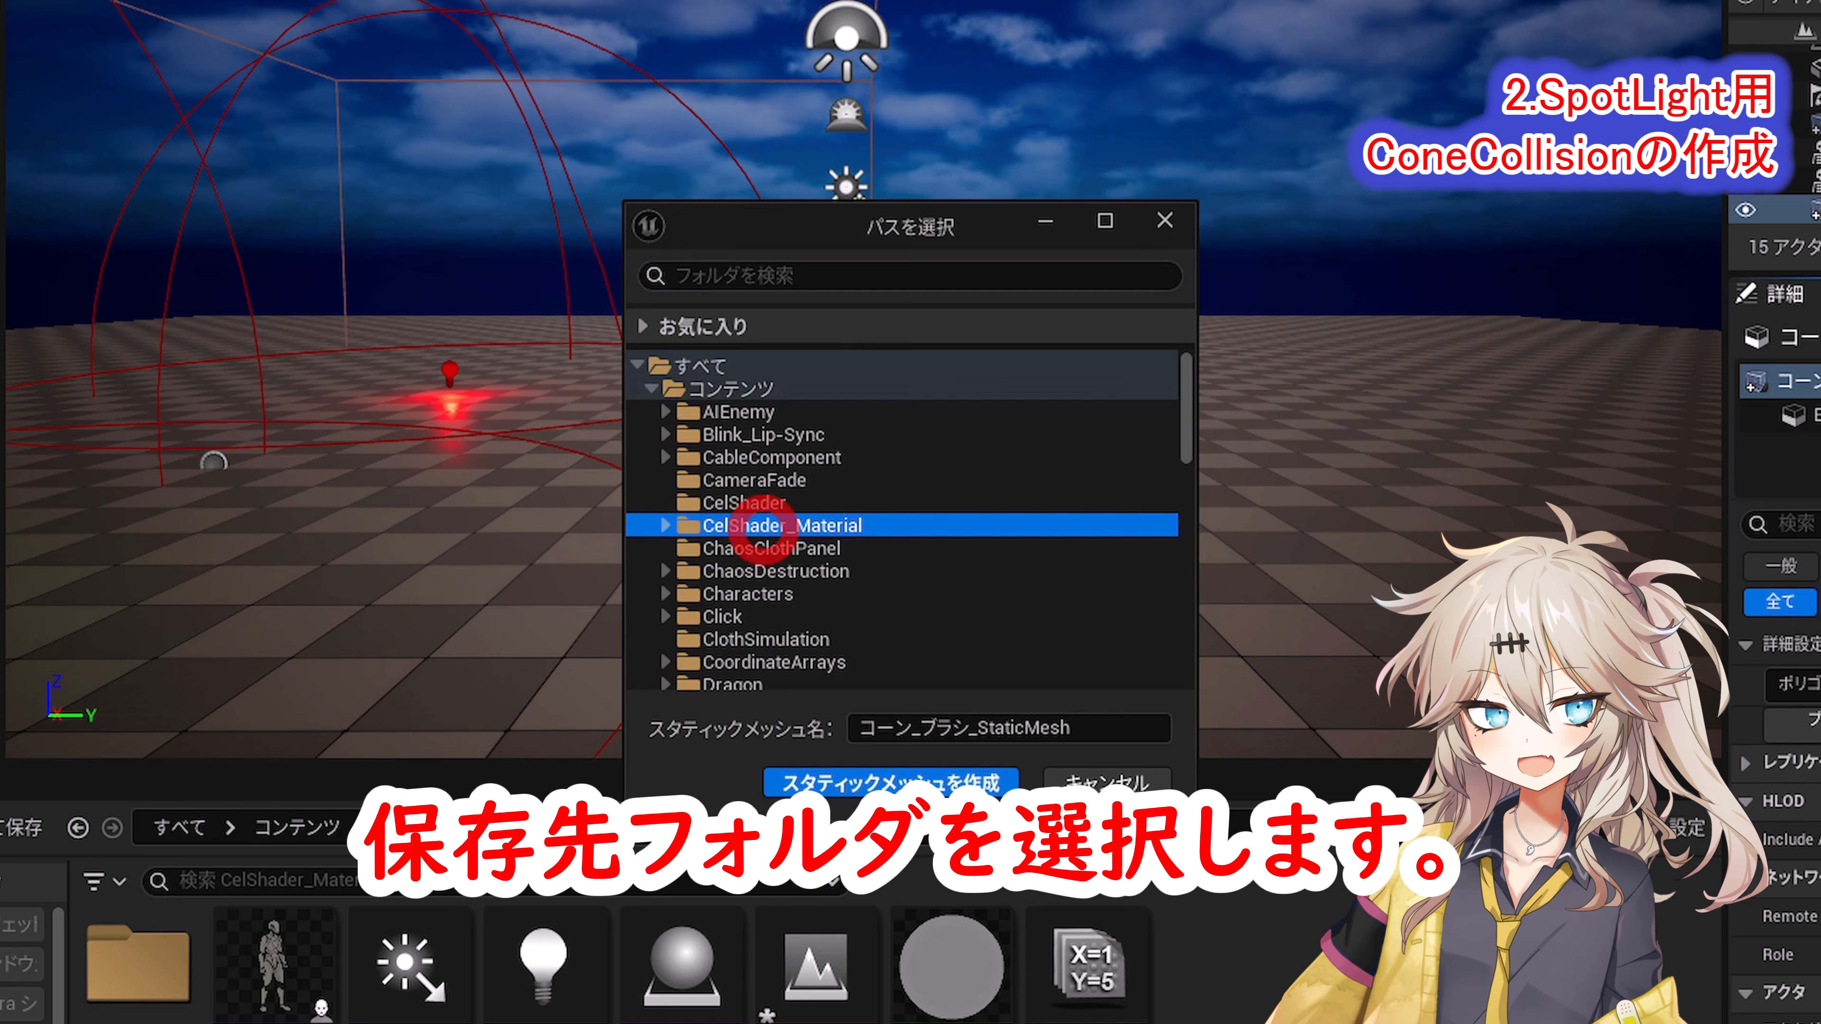
left_click(1071, 728)
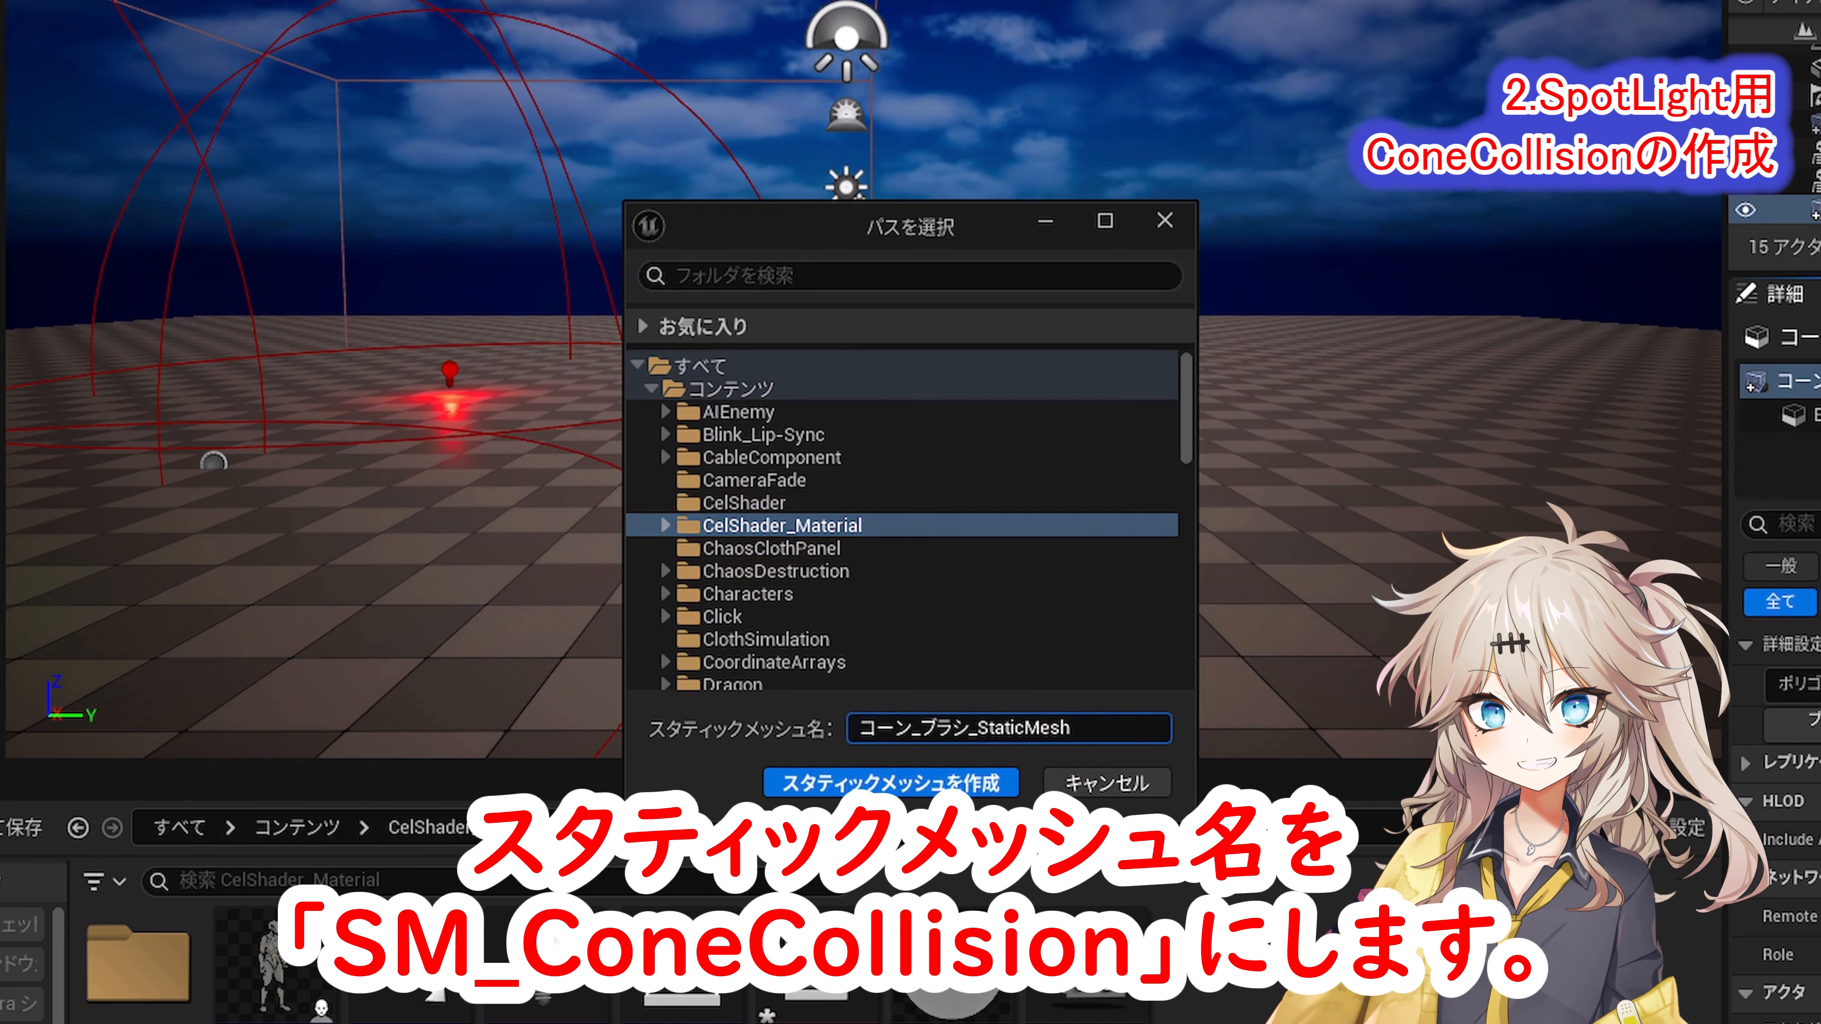
key("ctrl+a")
type("SM_ConeCollision")
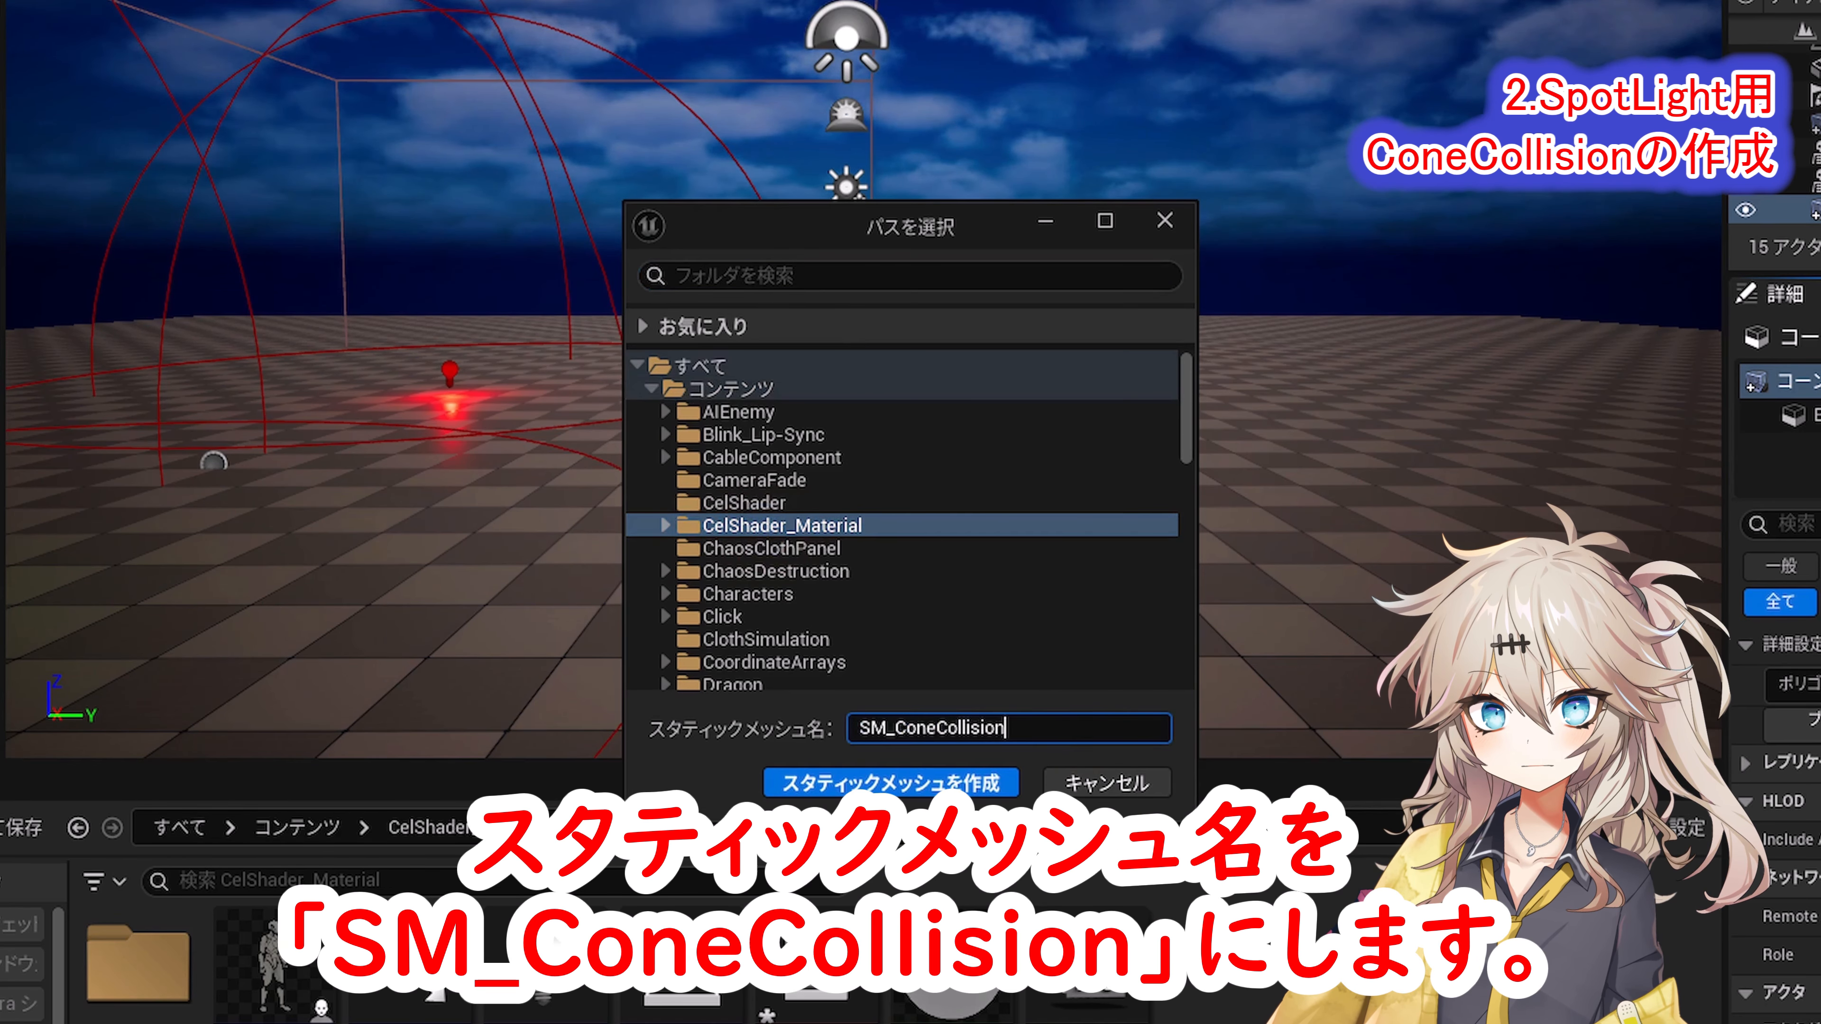
key("Return")
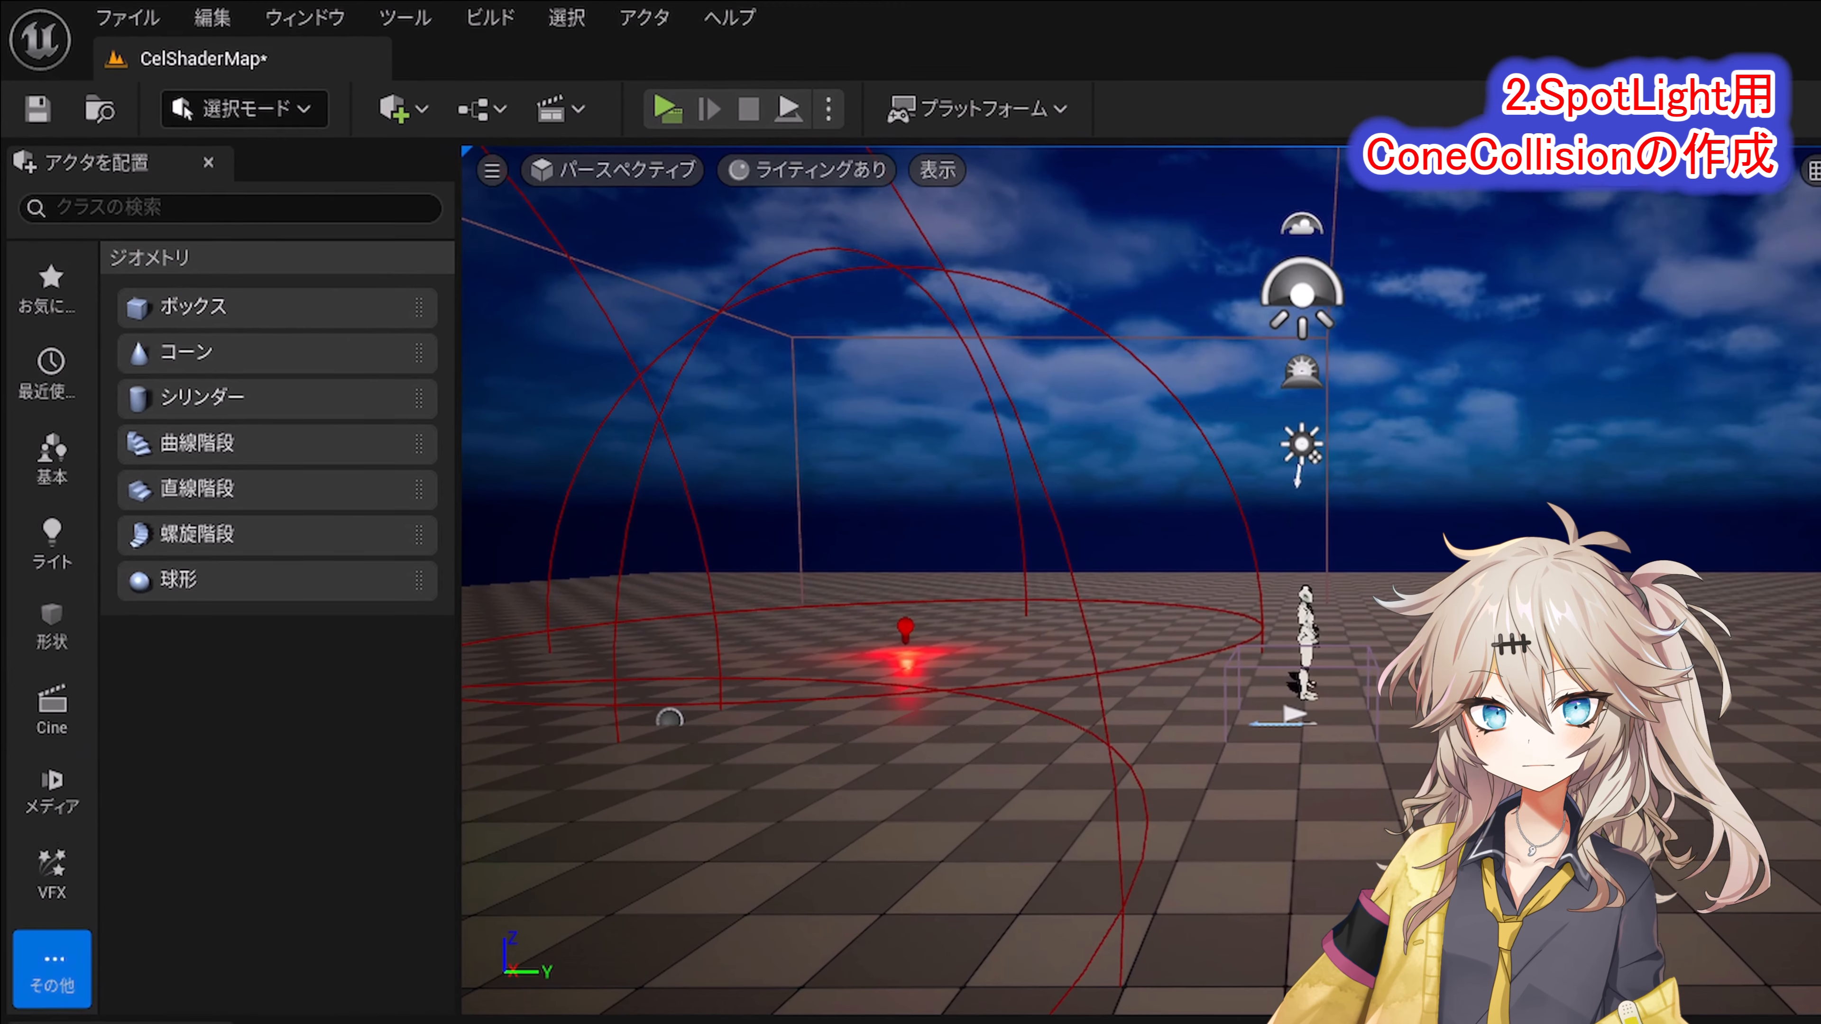
Step: Move the SM_ConeCollision pivot to the Top of its bounding box in Modeling mode, and return to Selection mode
left_click(239, 109)
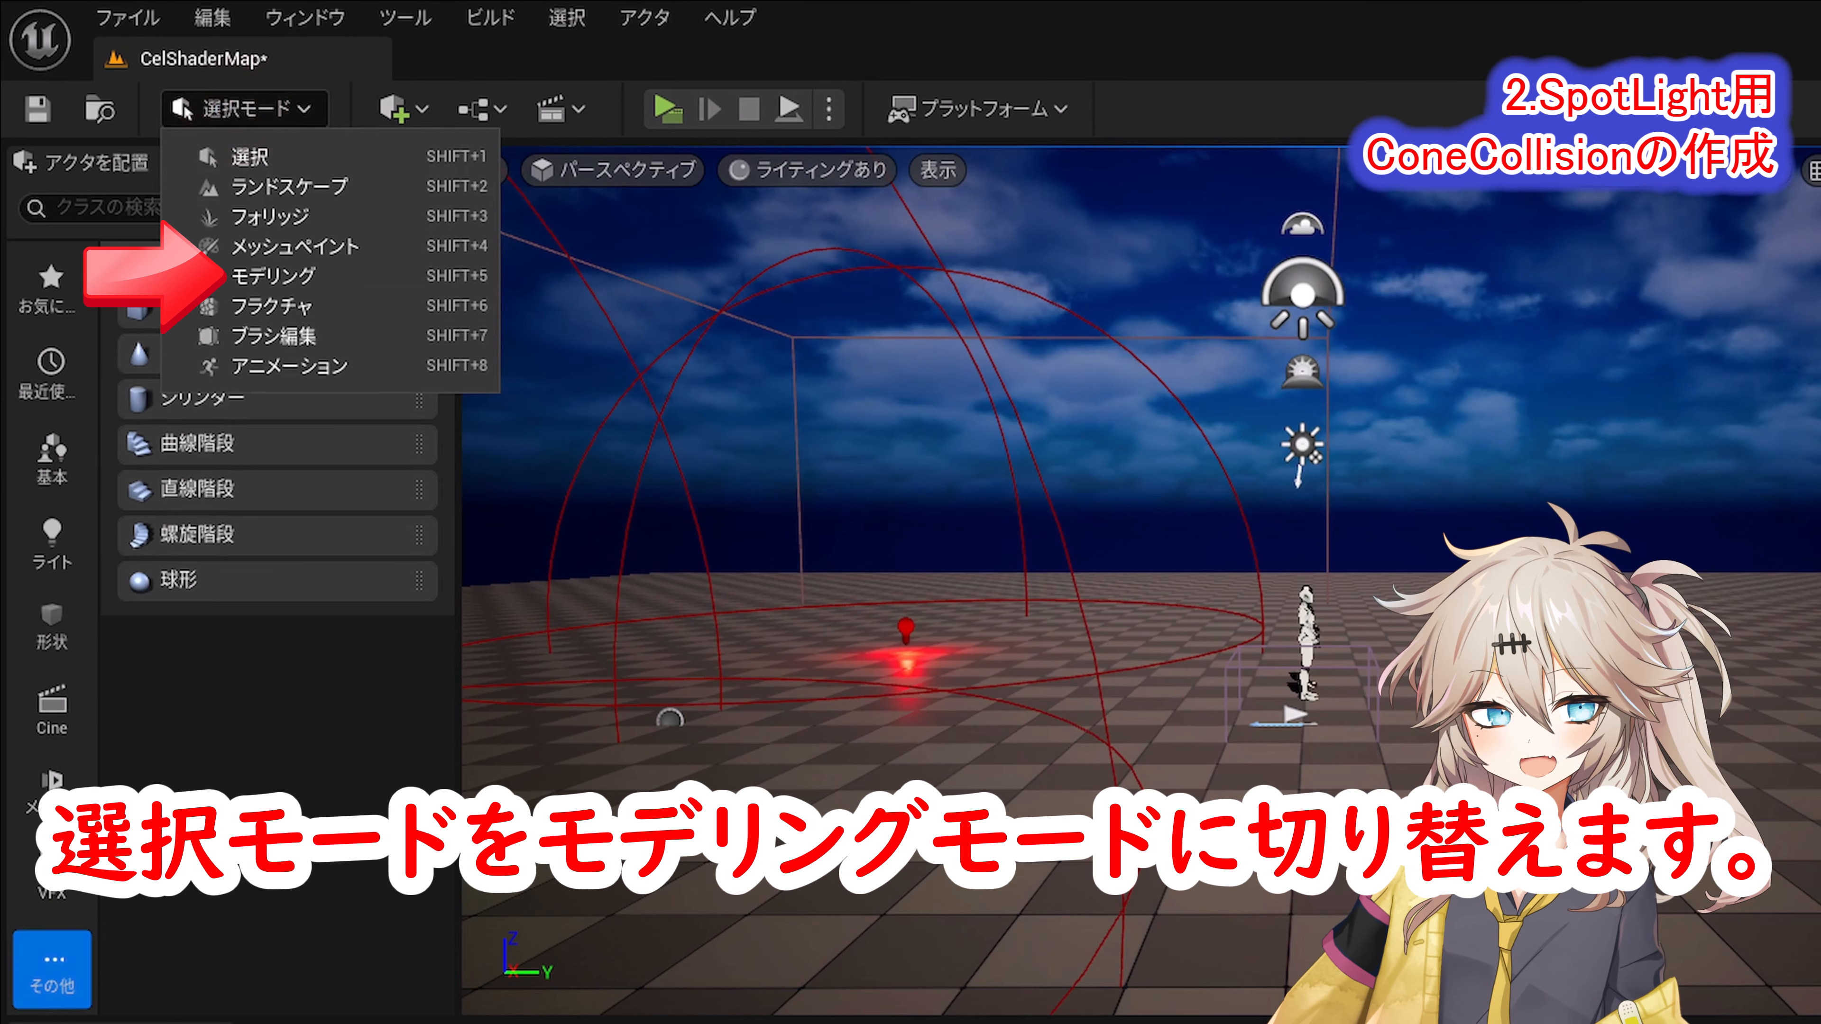
left_click(254, 278)
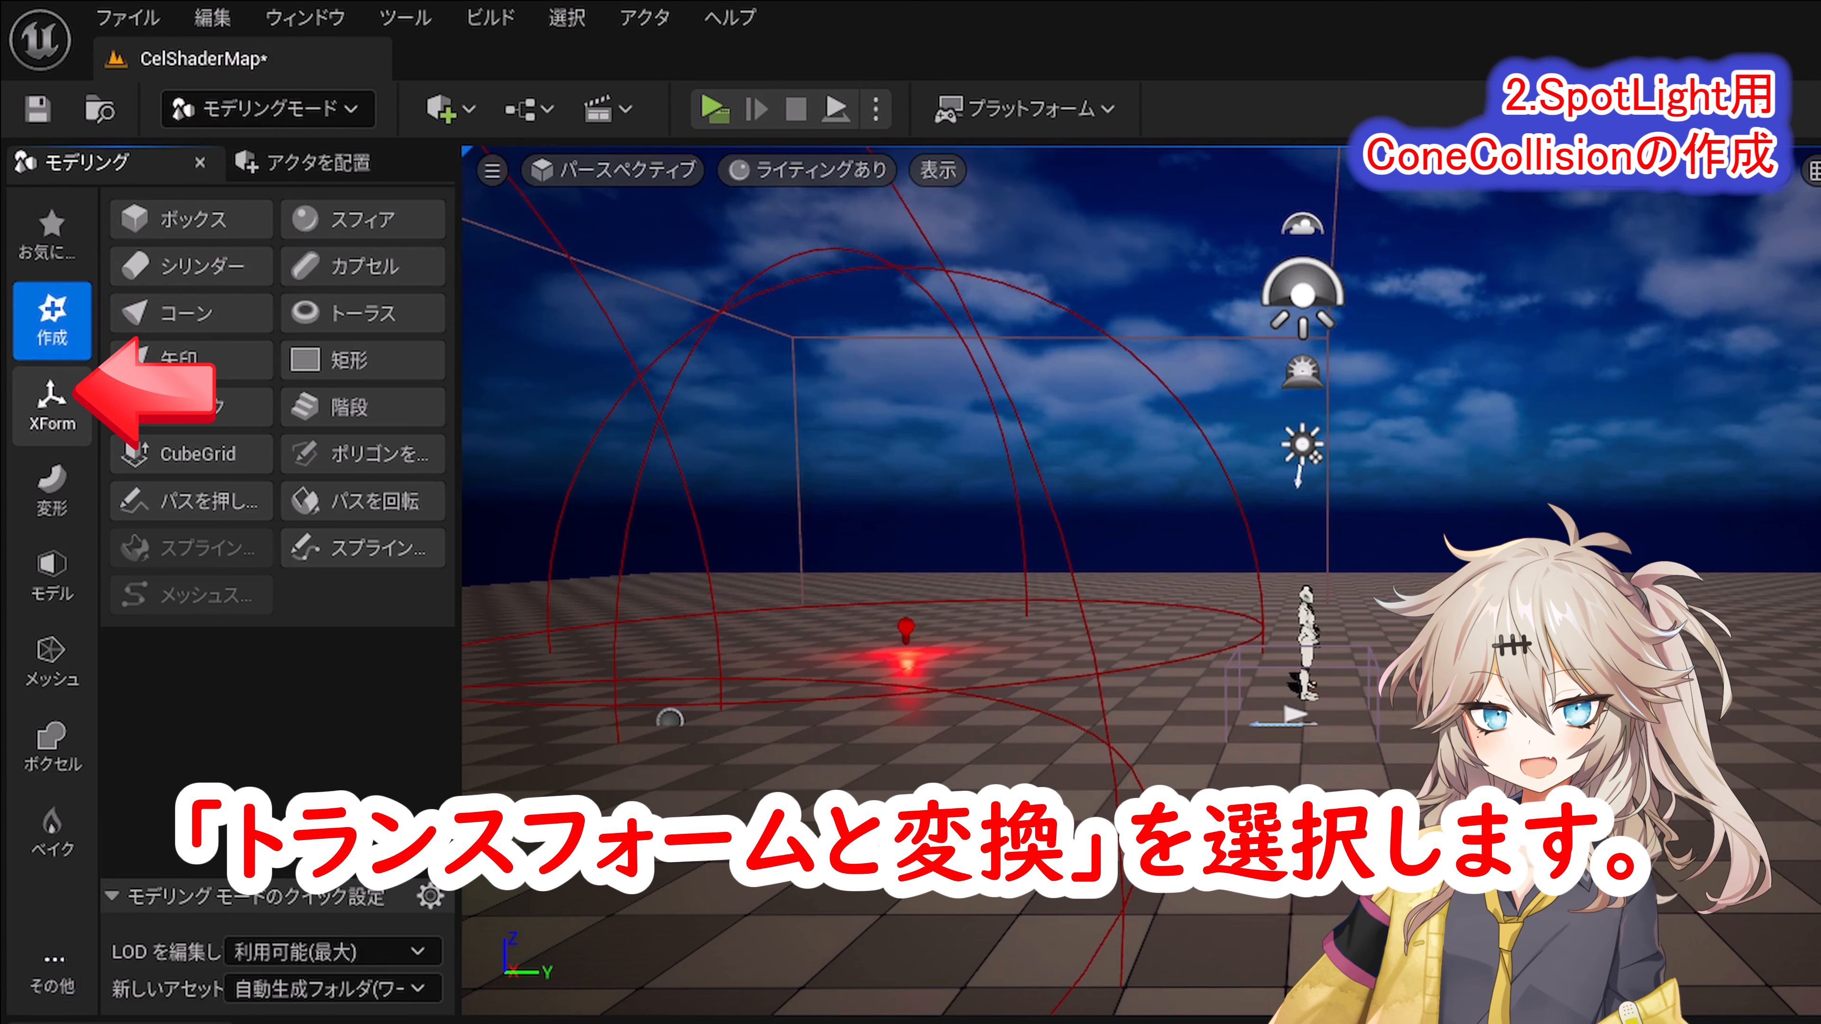
left_click(52, 406)
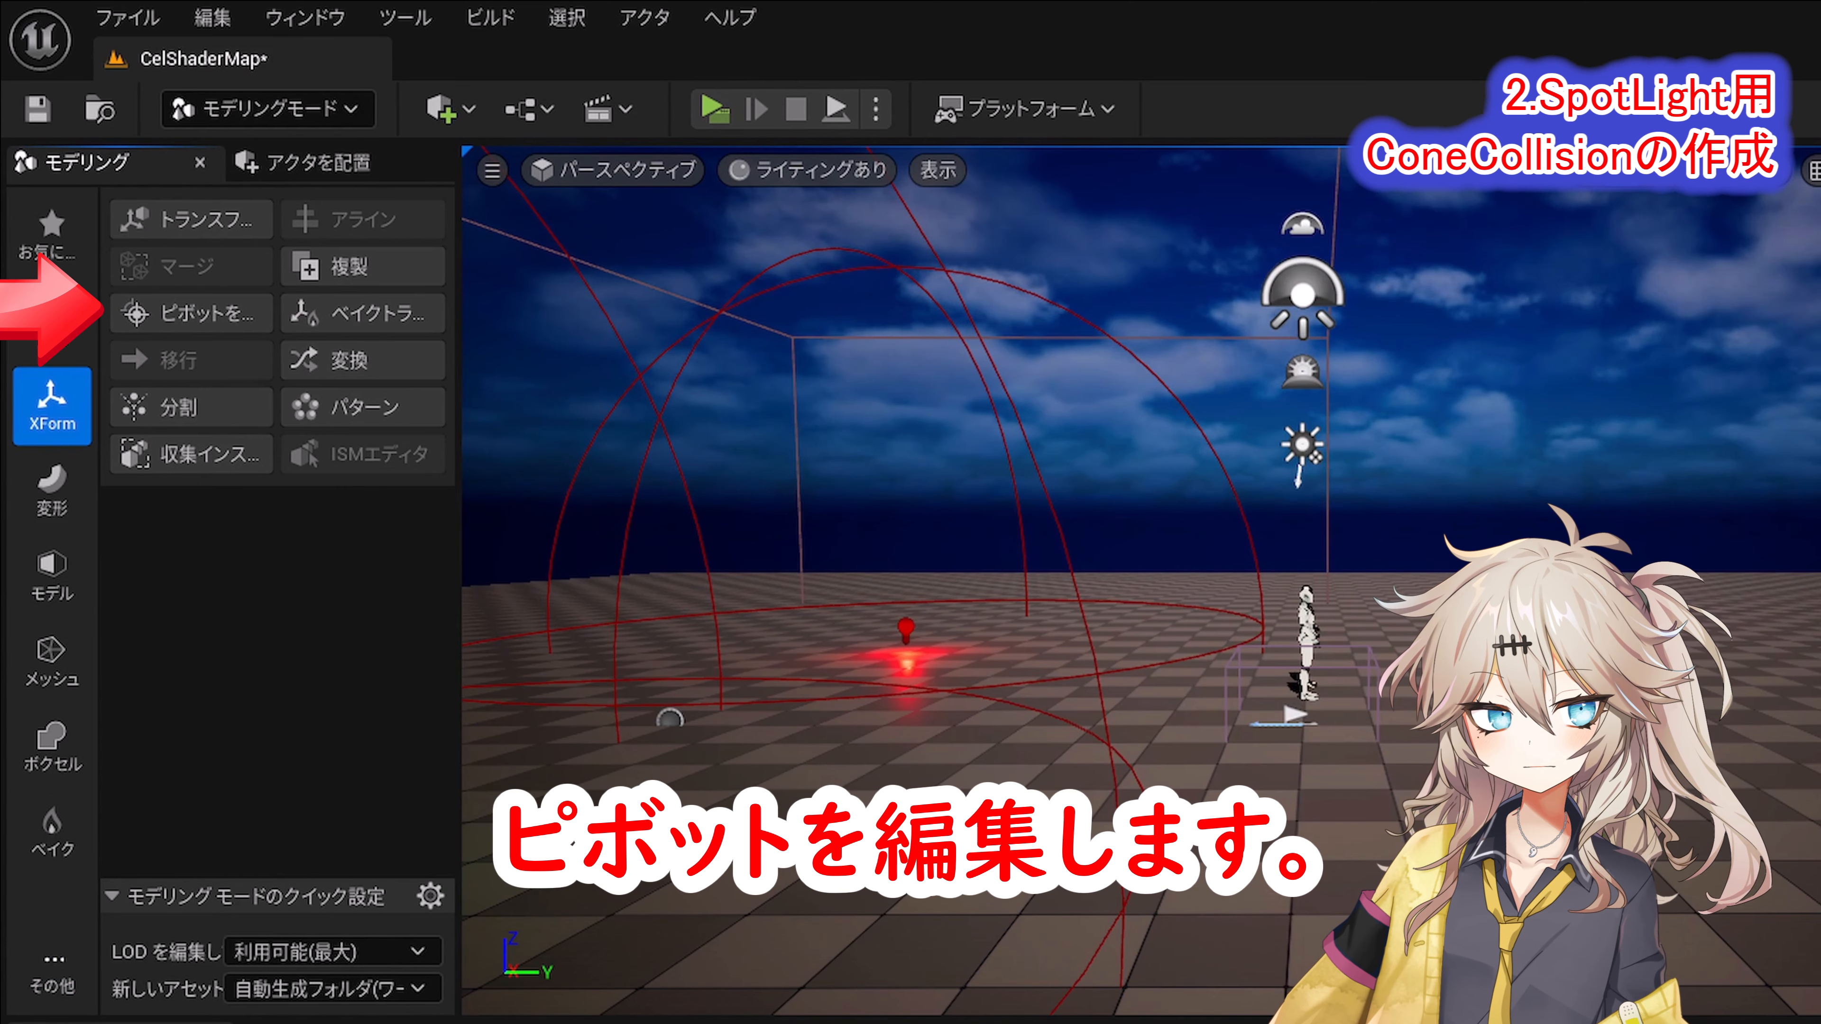
left_click(184, 312)
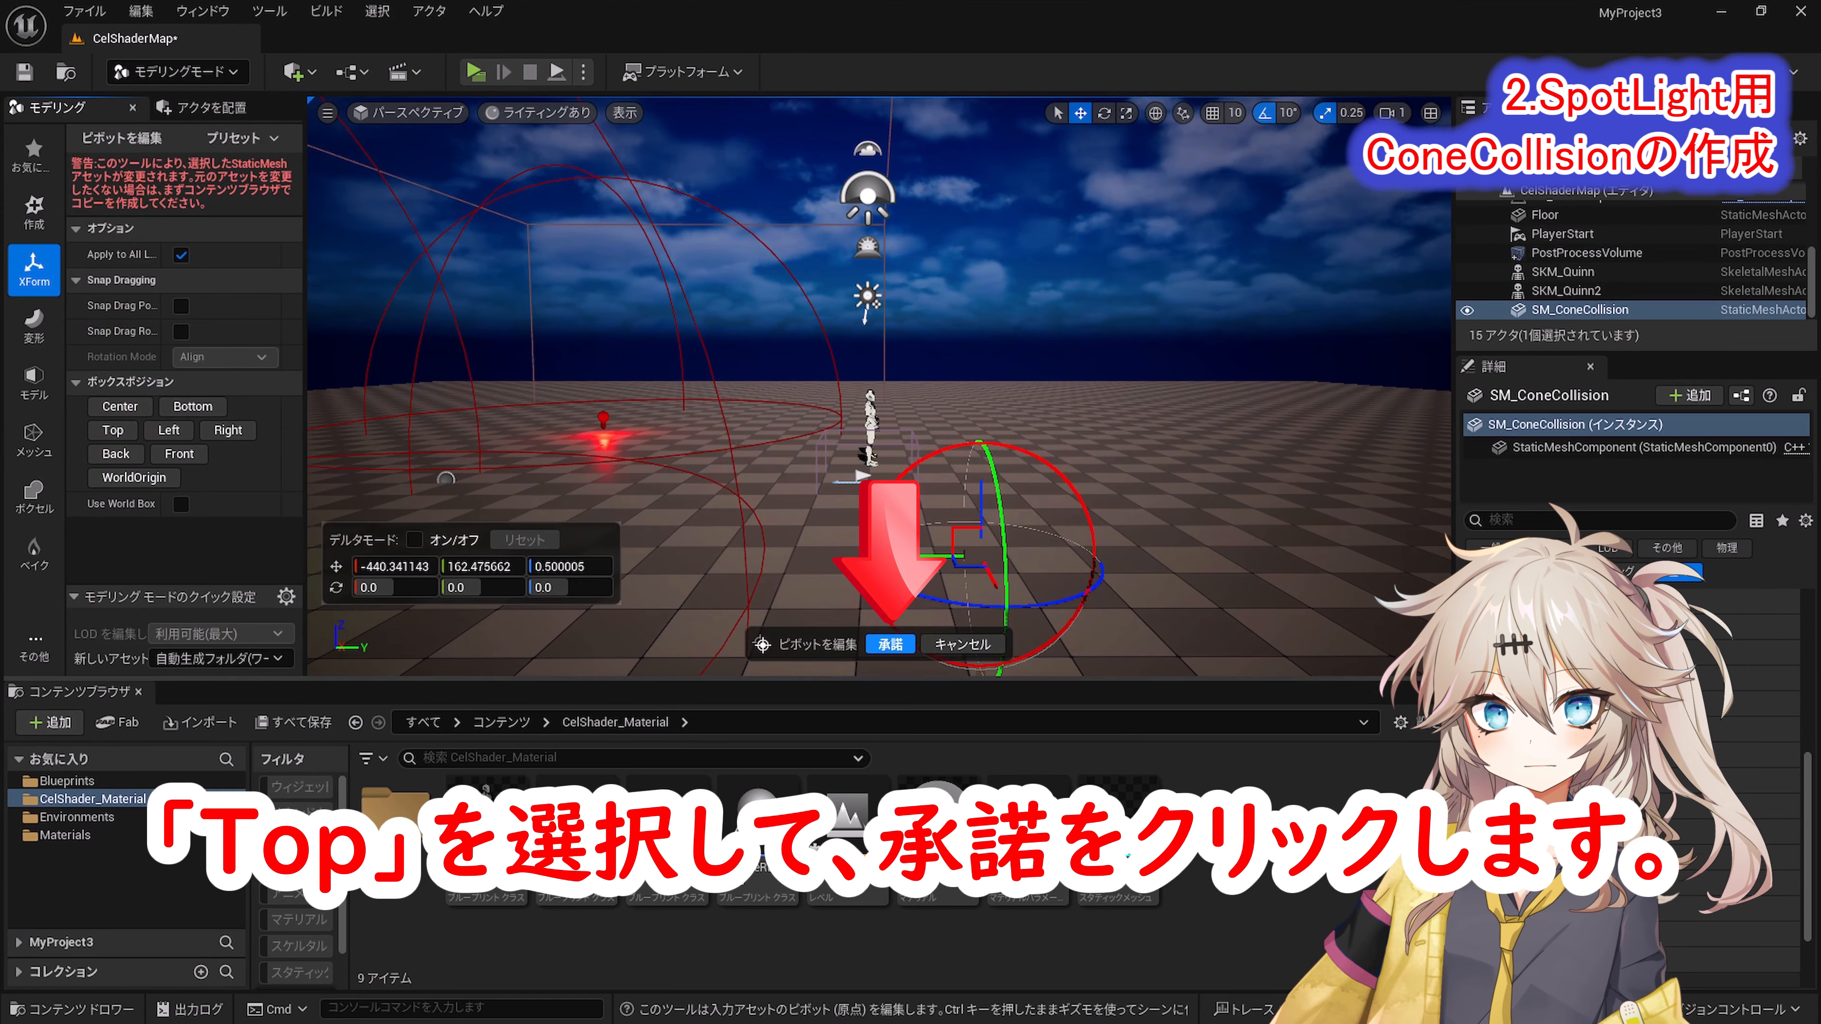
left_click(909, 658)
left_click(195, 76)
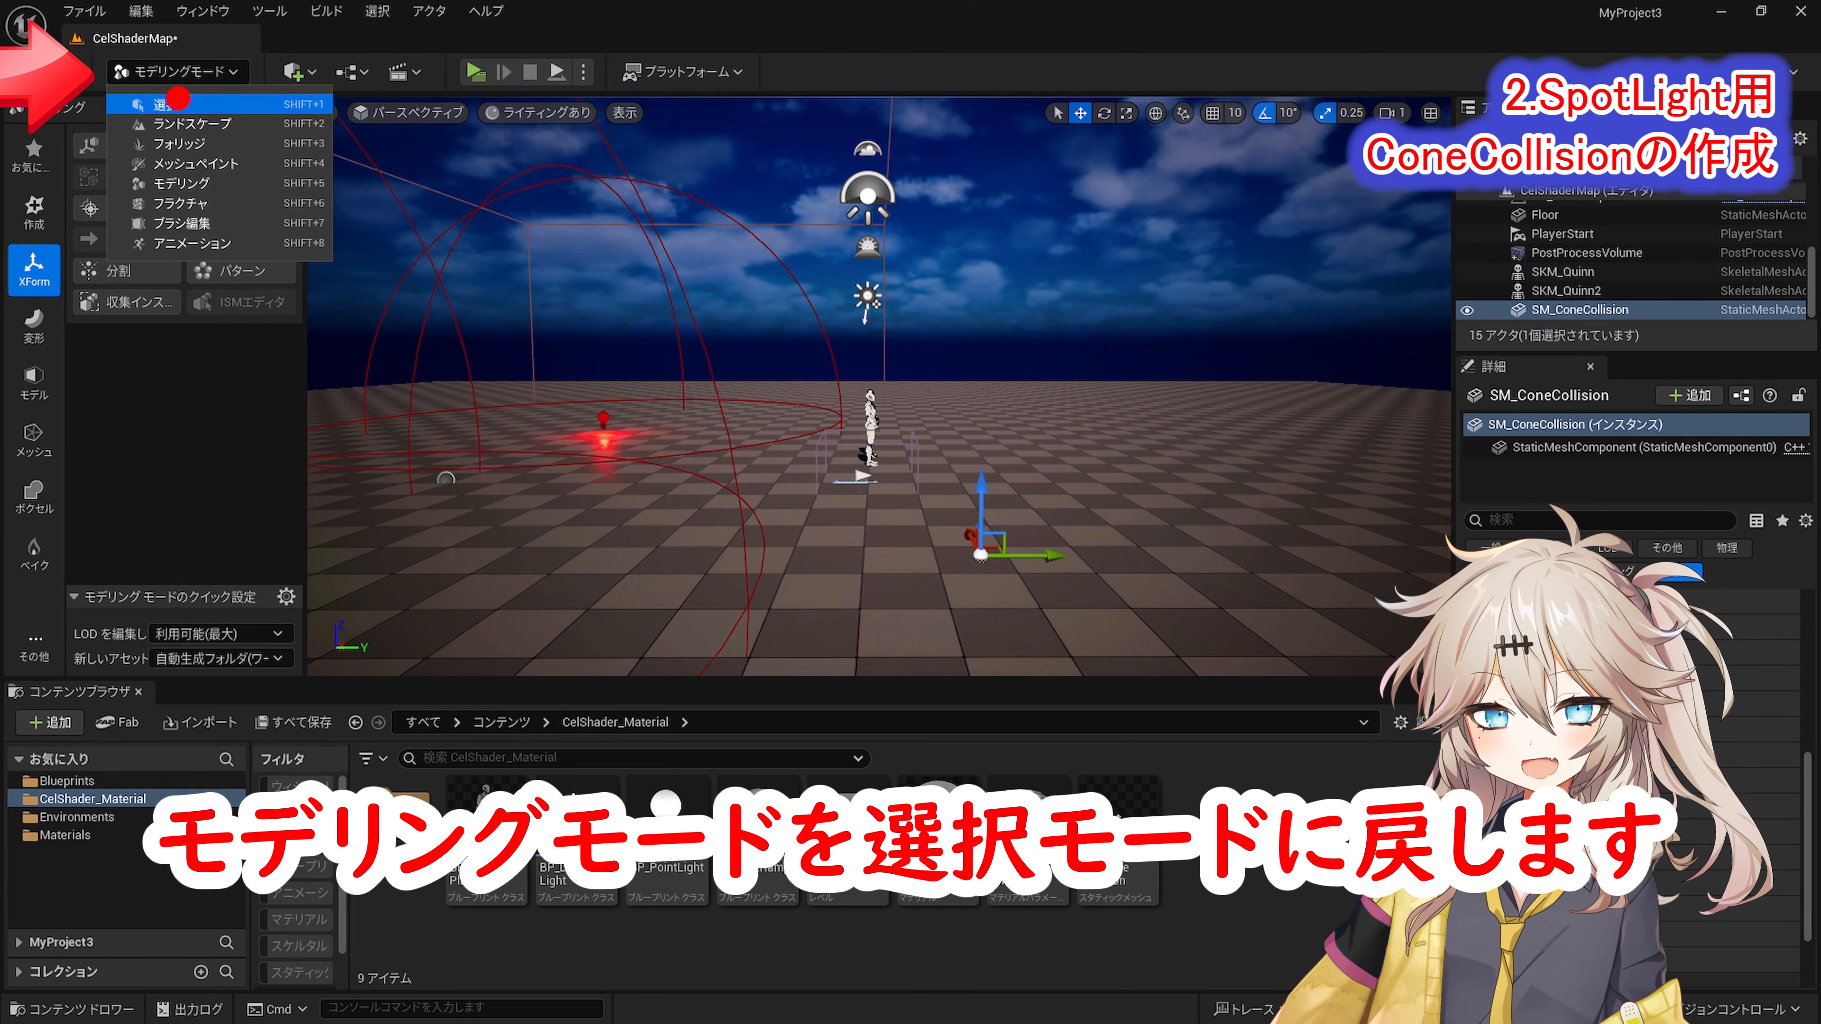
left_click(165, 103)
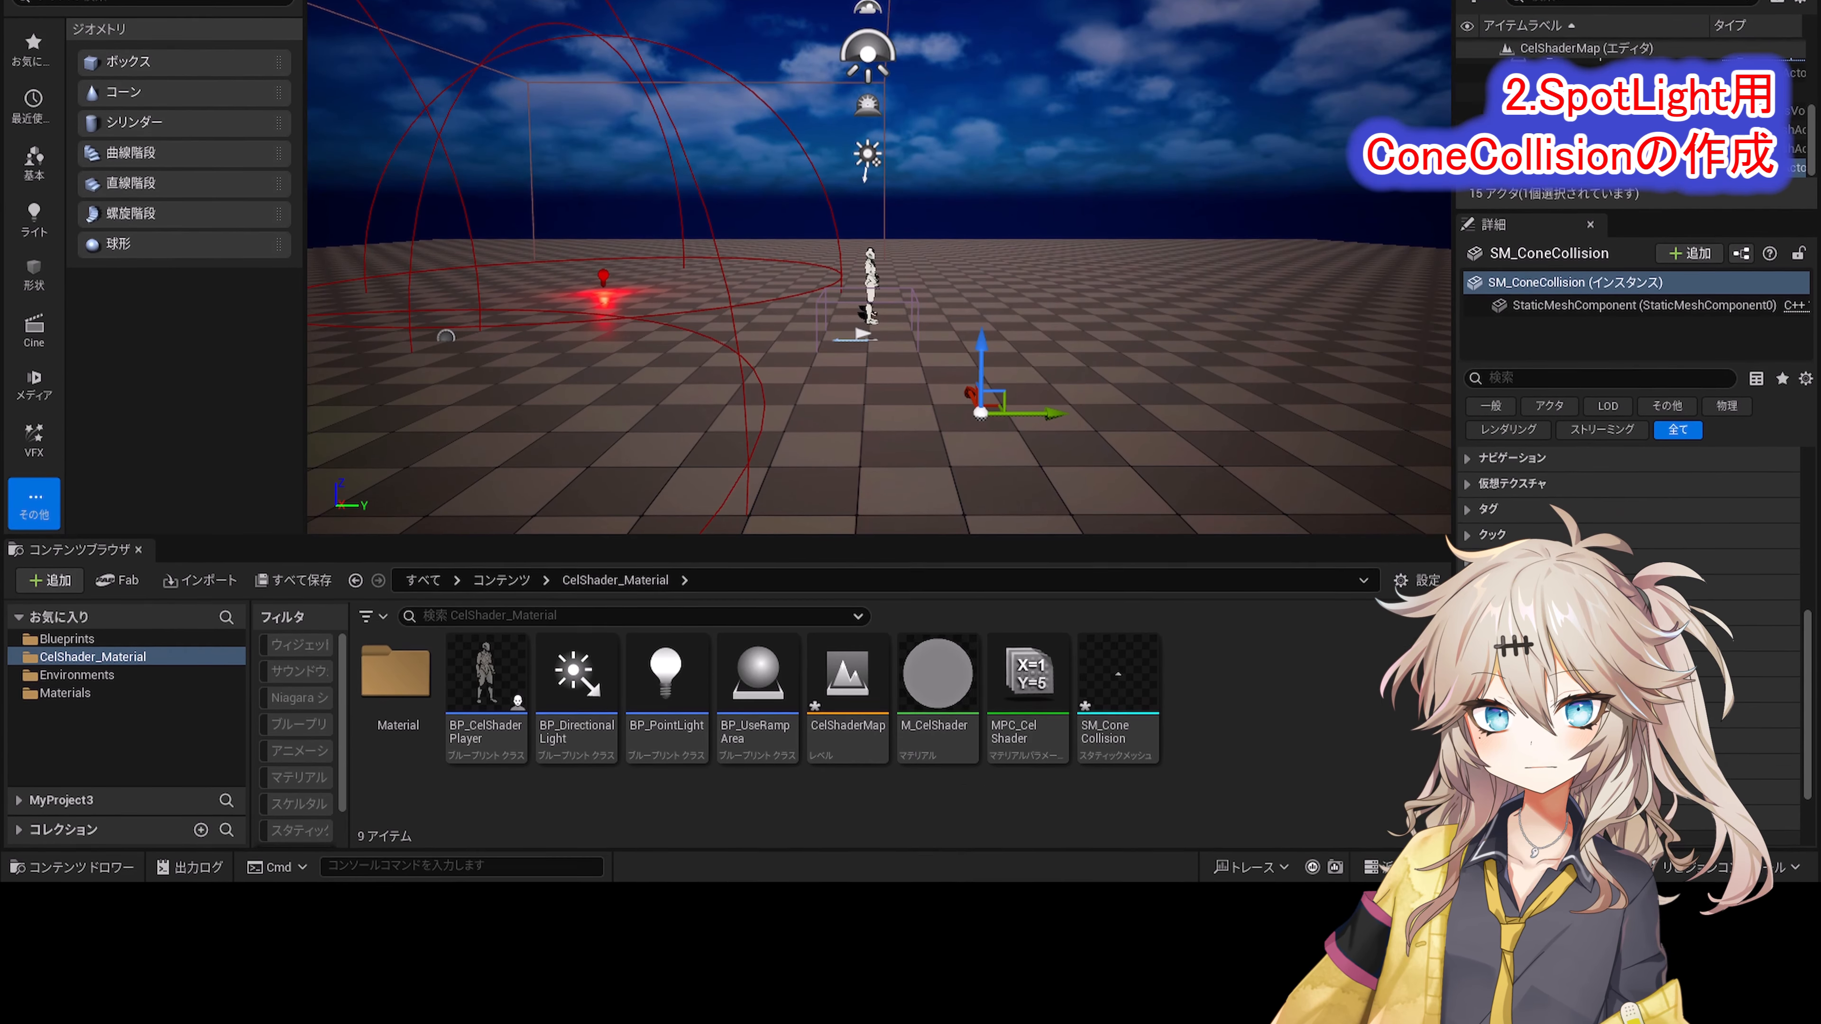
Step: Set SM_ConeCollision's Collision Complexity to Use Complex Collision As Simple, and save and close the mesh
double_click(1118, 839)
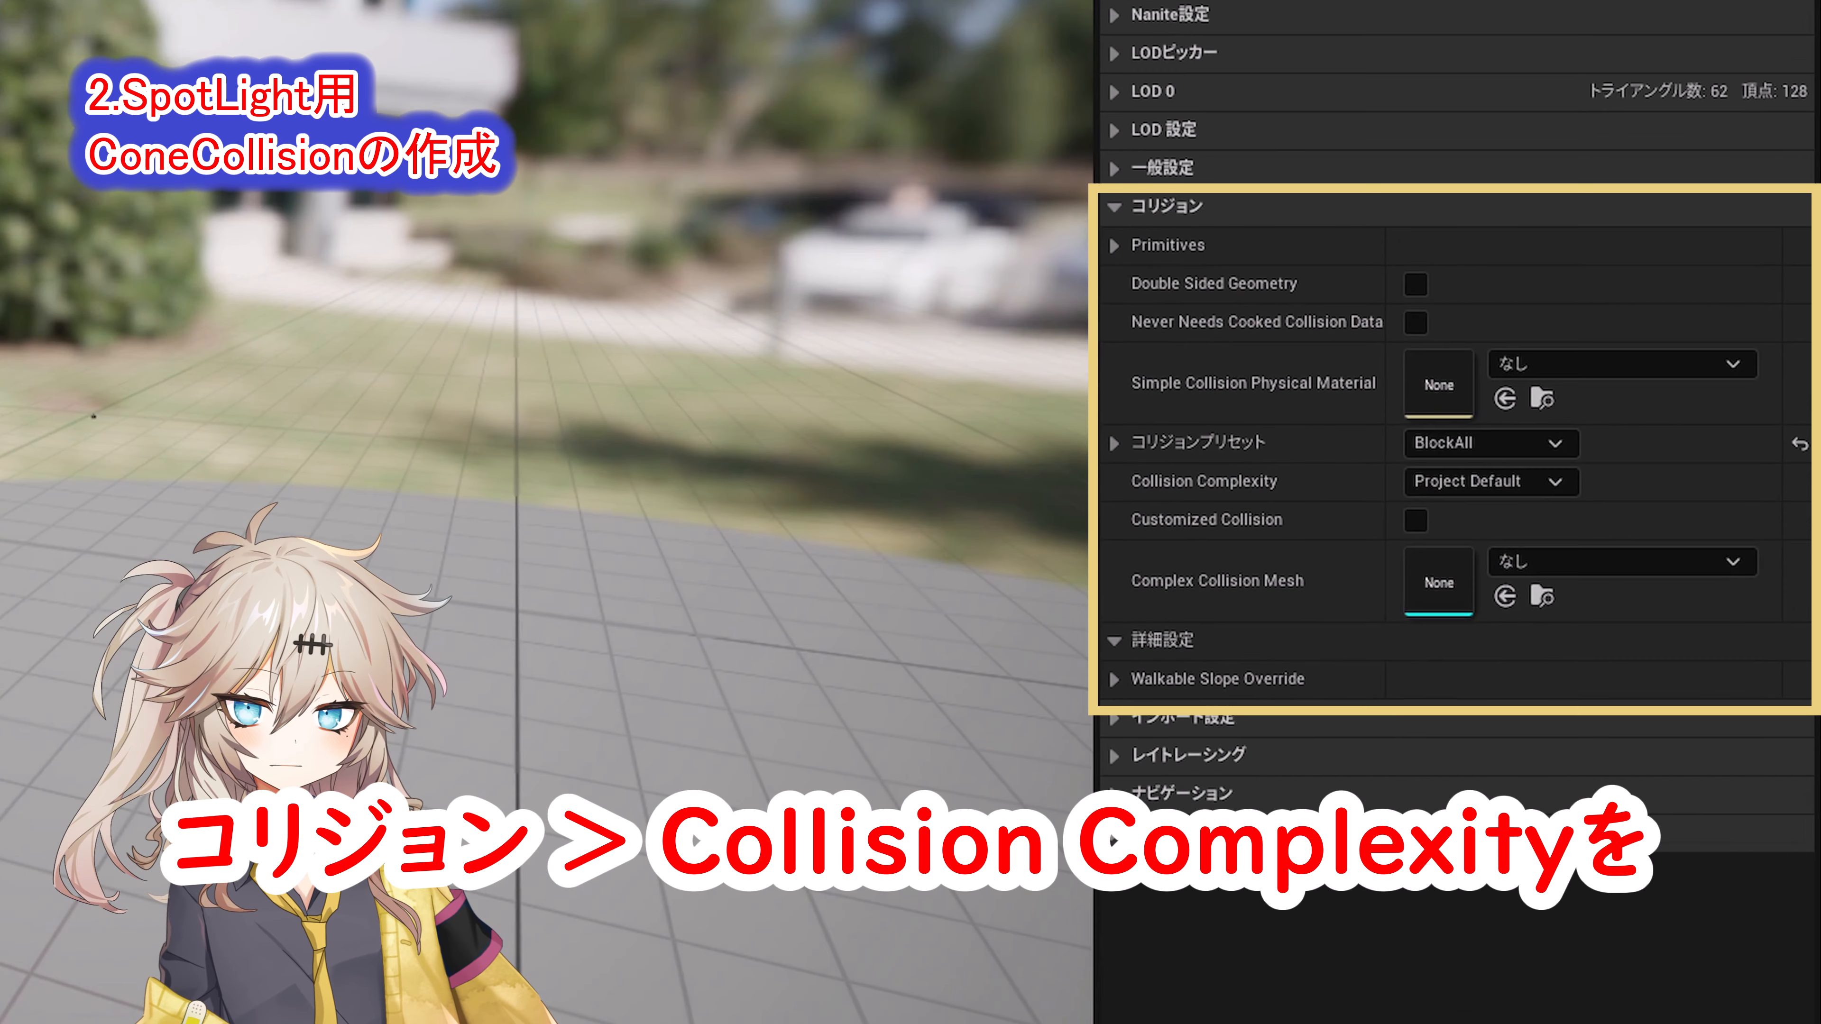
left_click(1611, 585)
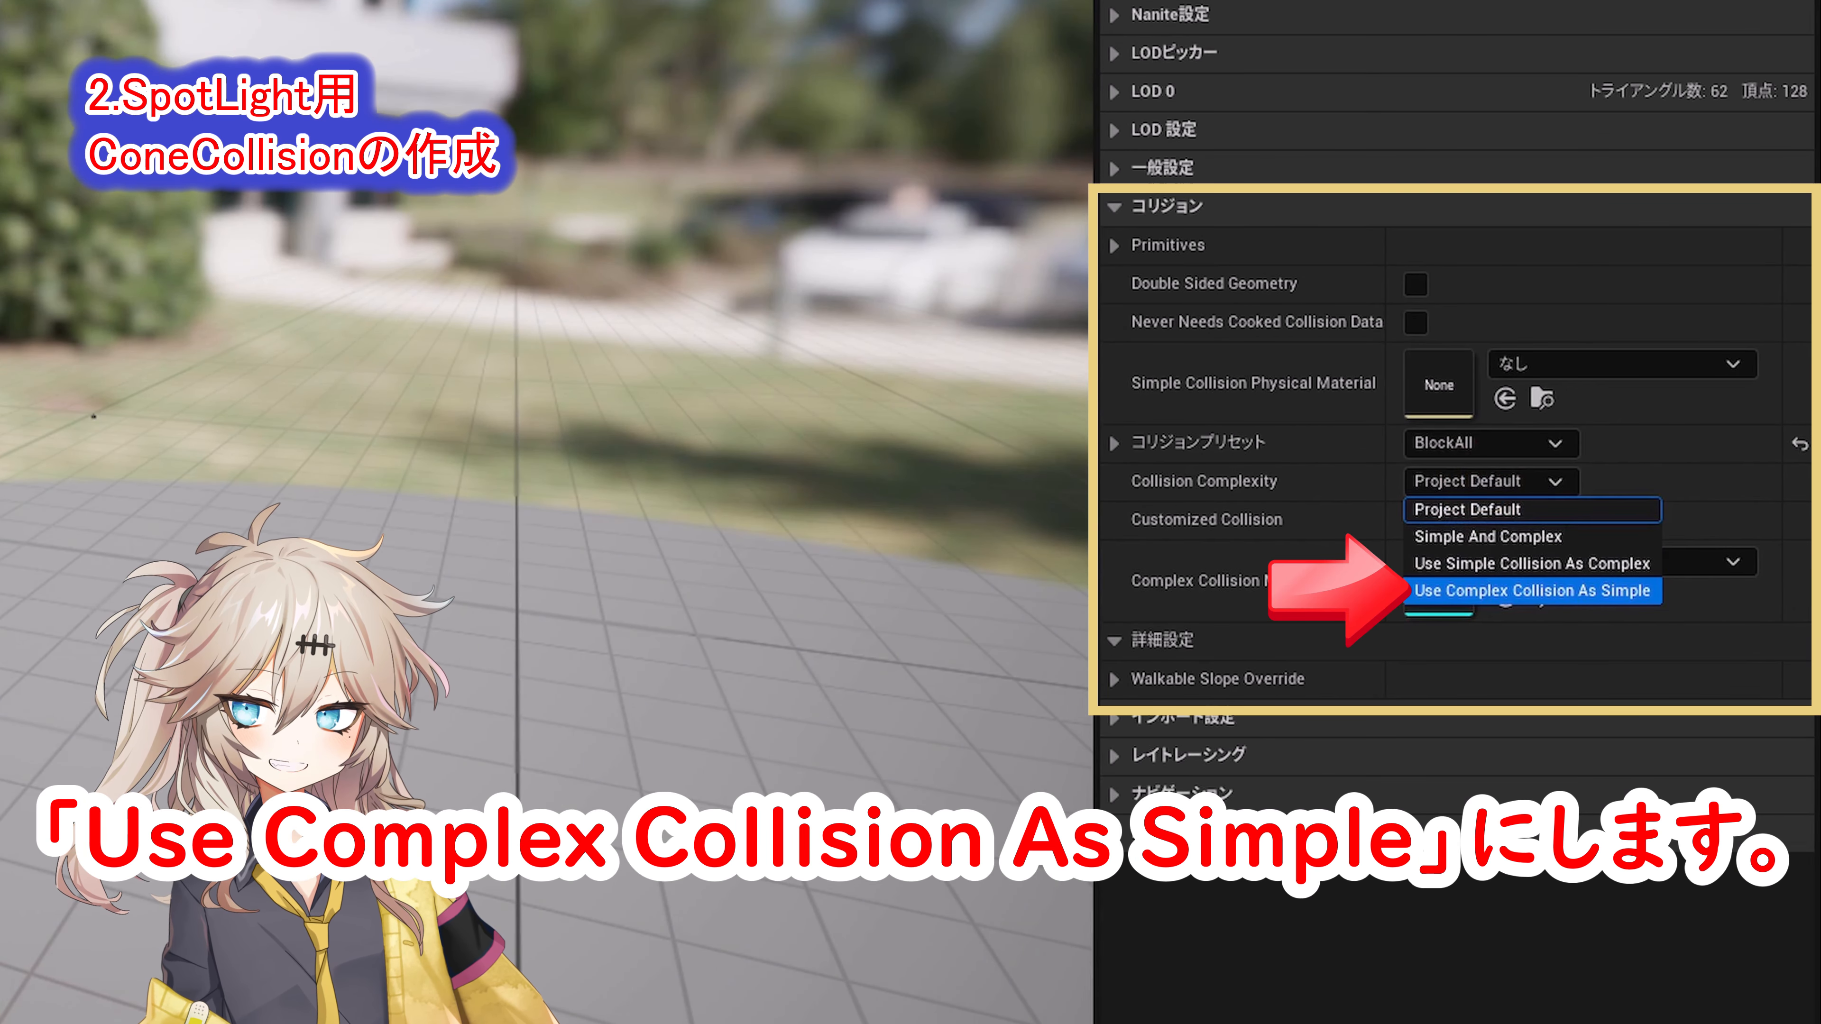
left_click(1532, 590)
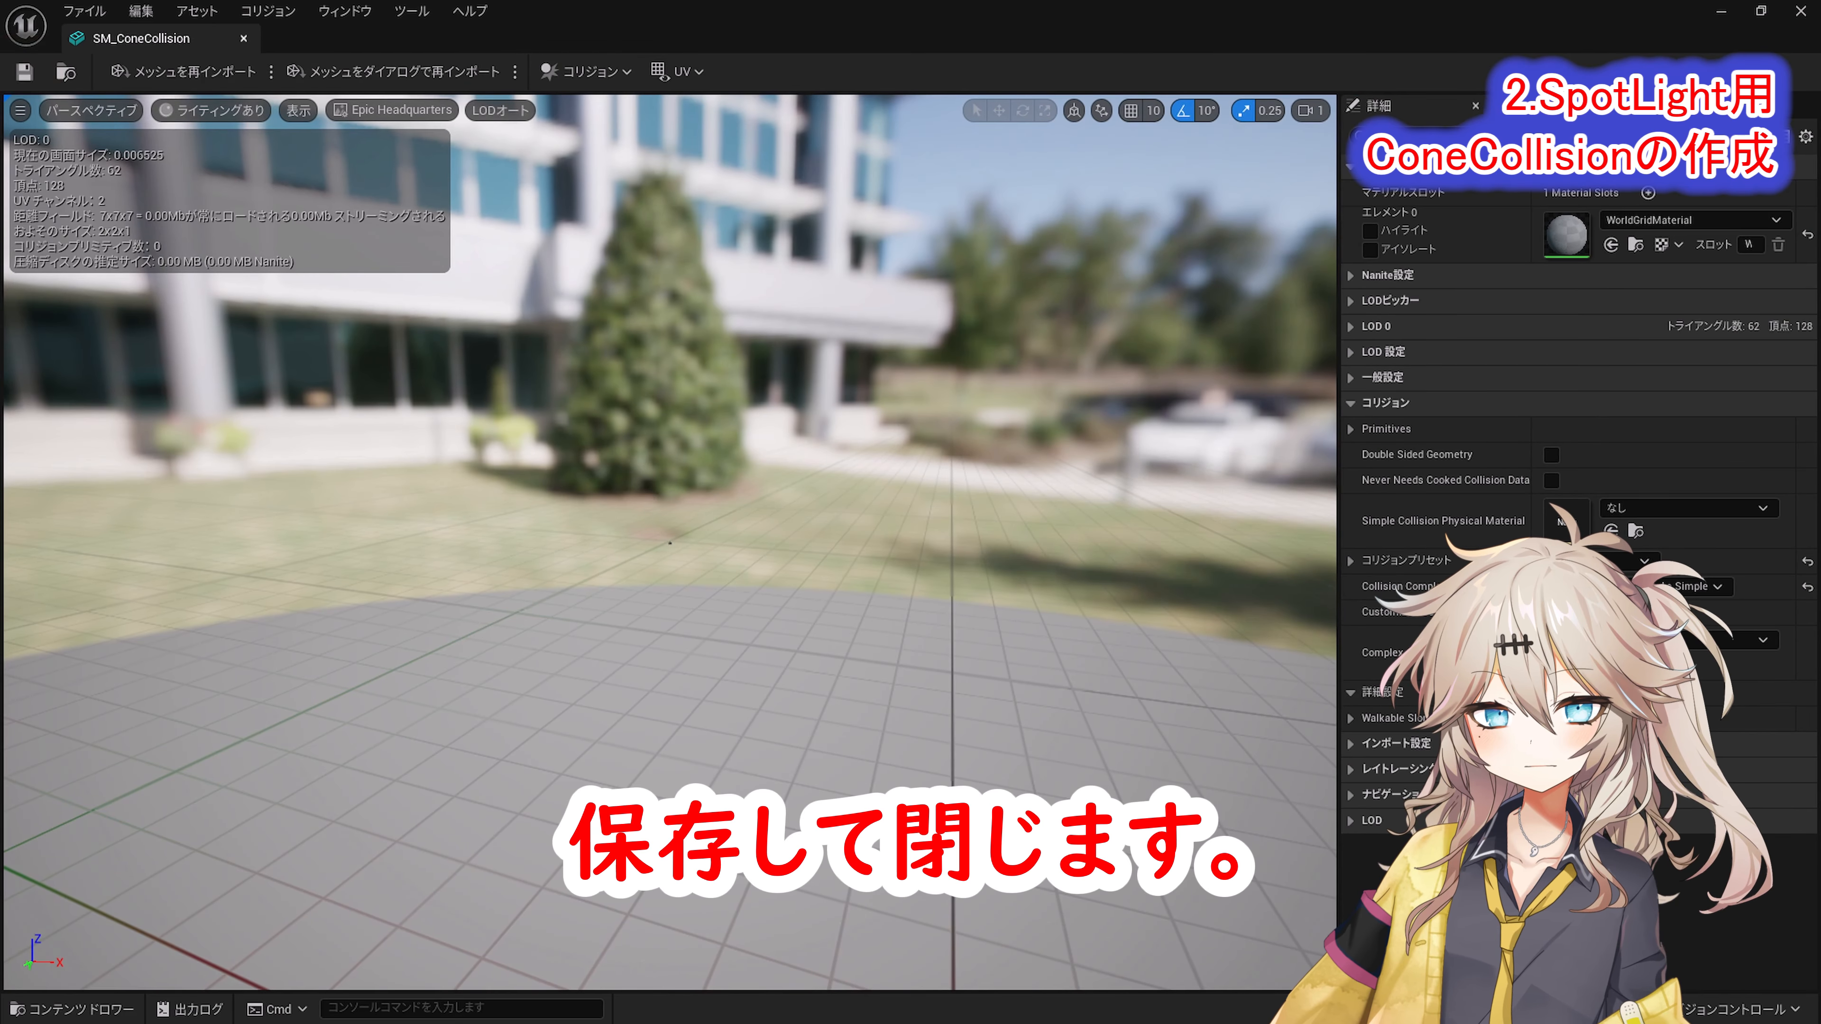
left_click(243, 38)
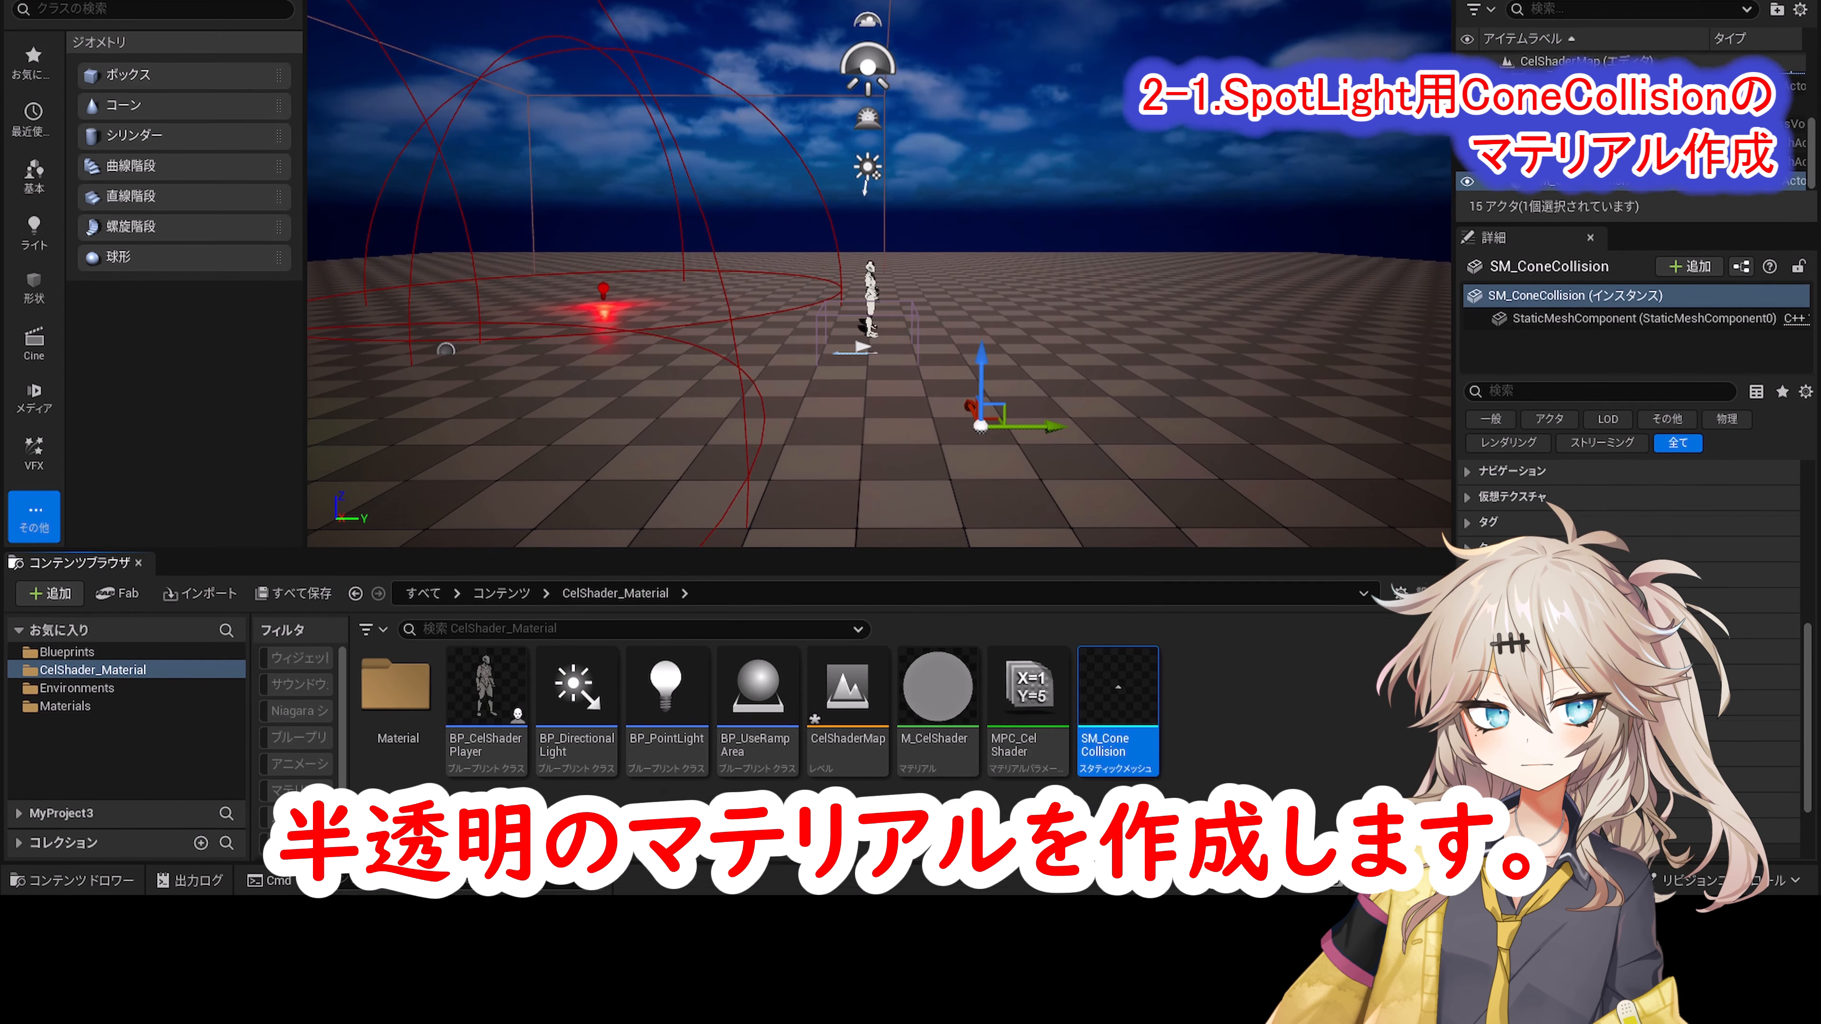
Step: Create a new material named M_Fresnel in the CelShader_Material folder
right_click(857, 942)
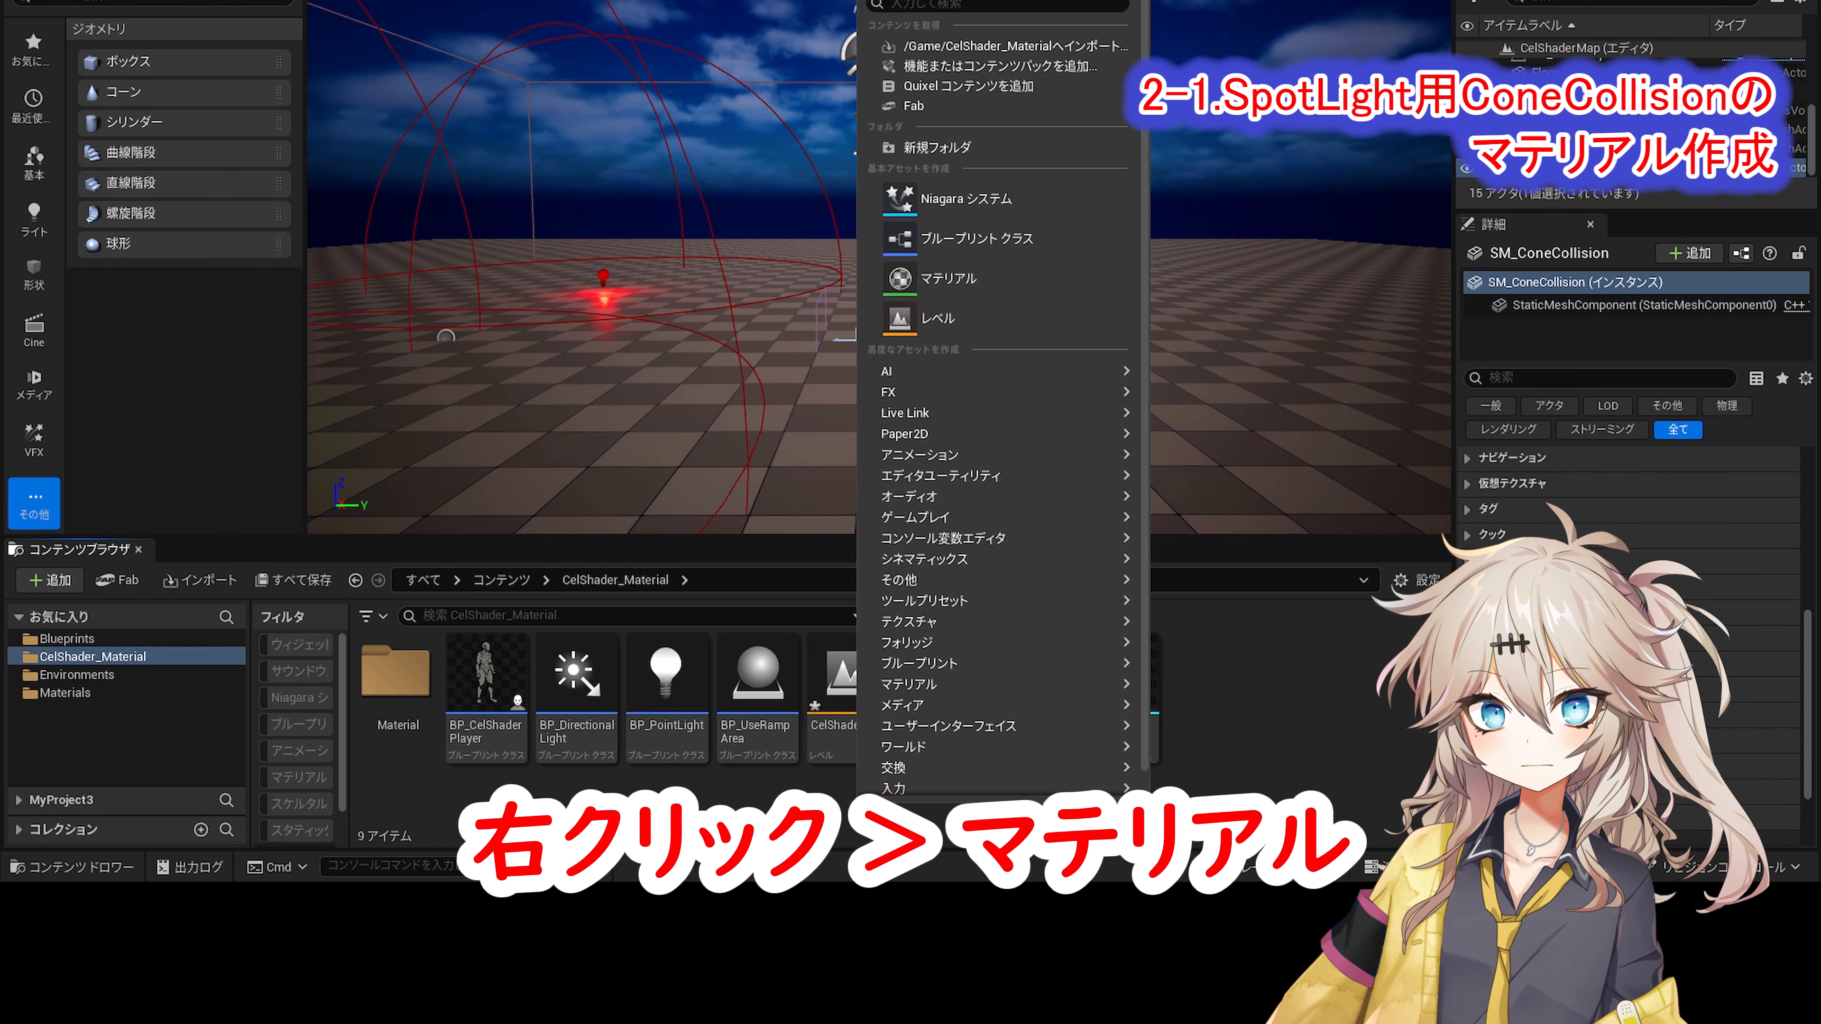
left_click(947, 278)
type("M_Fresnel")
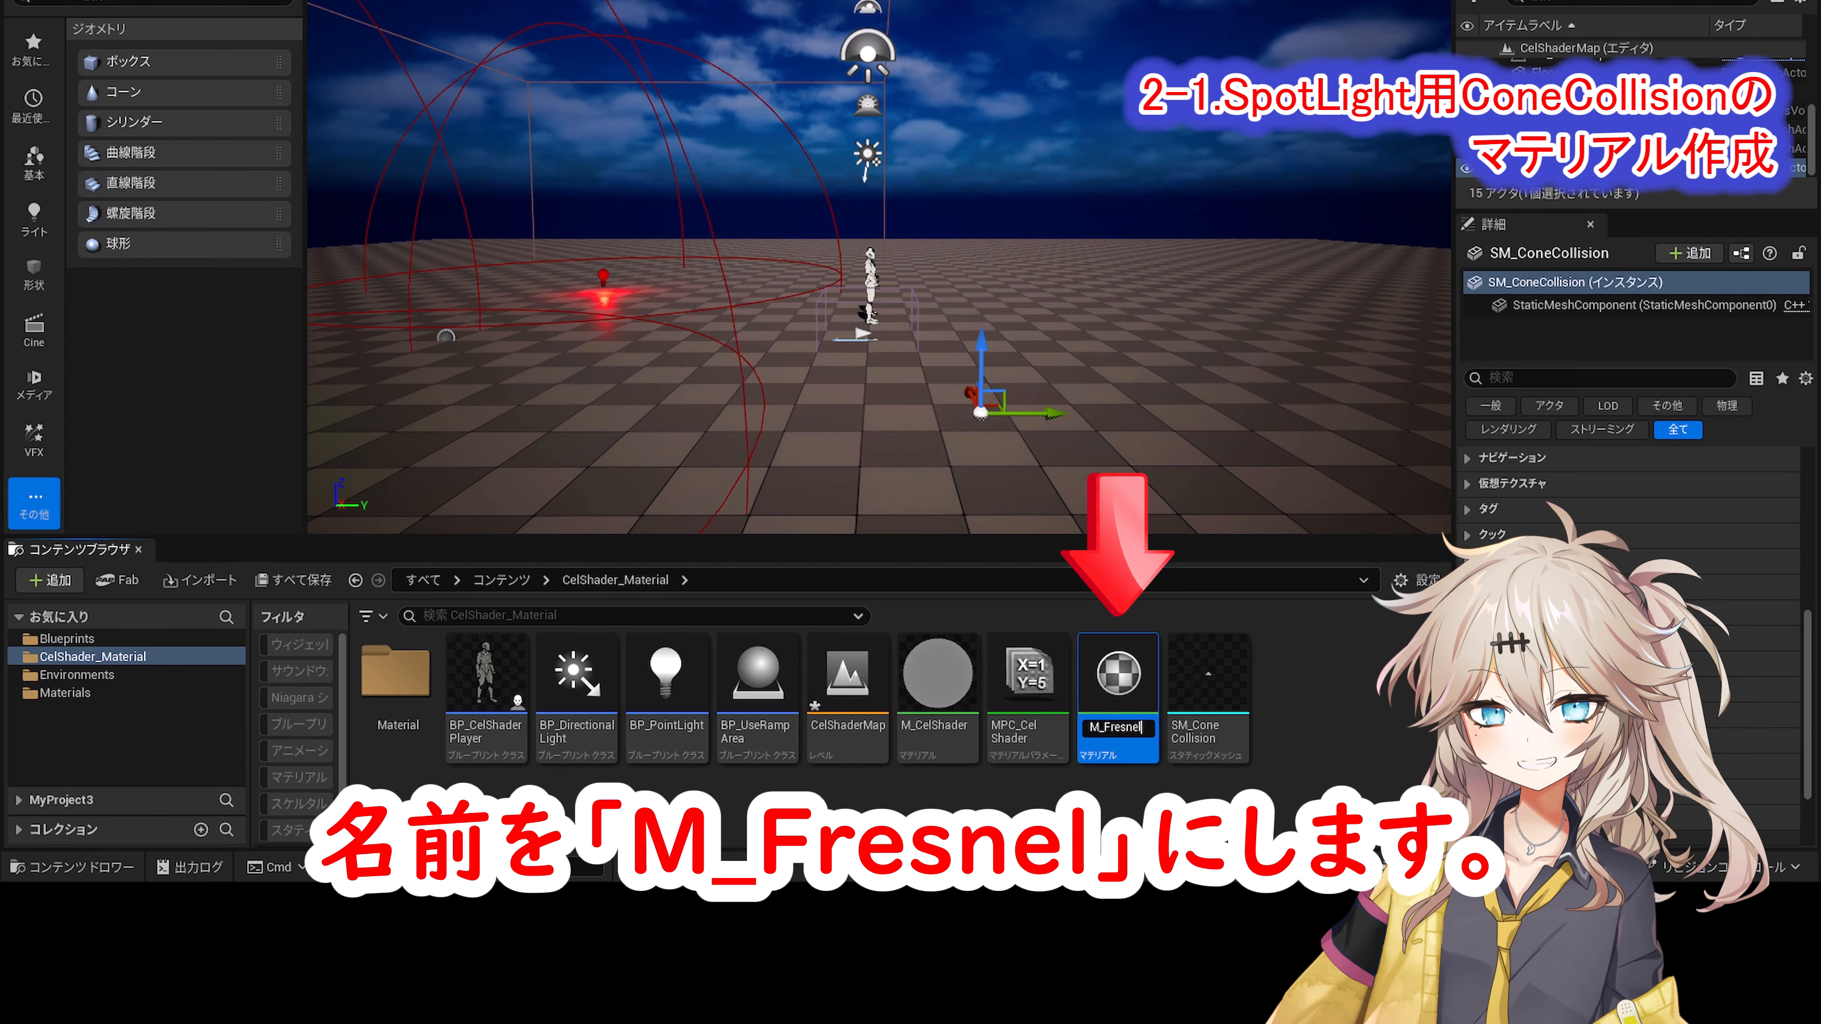
key("Return")
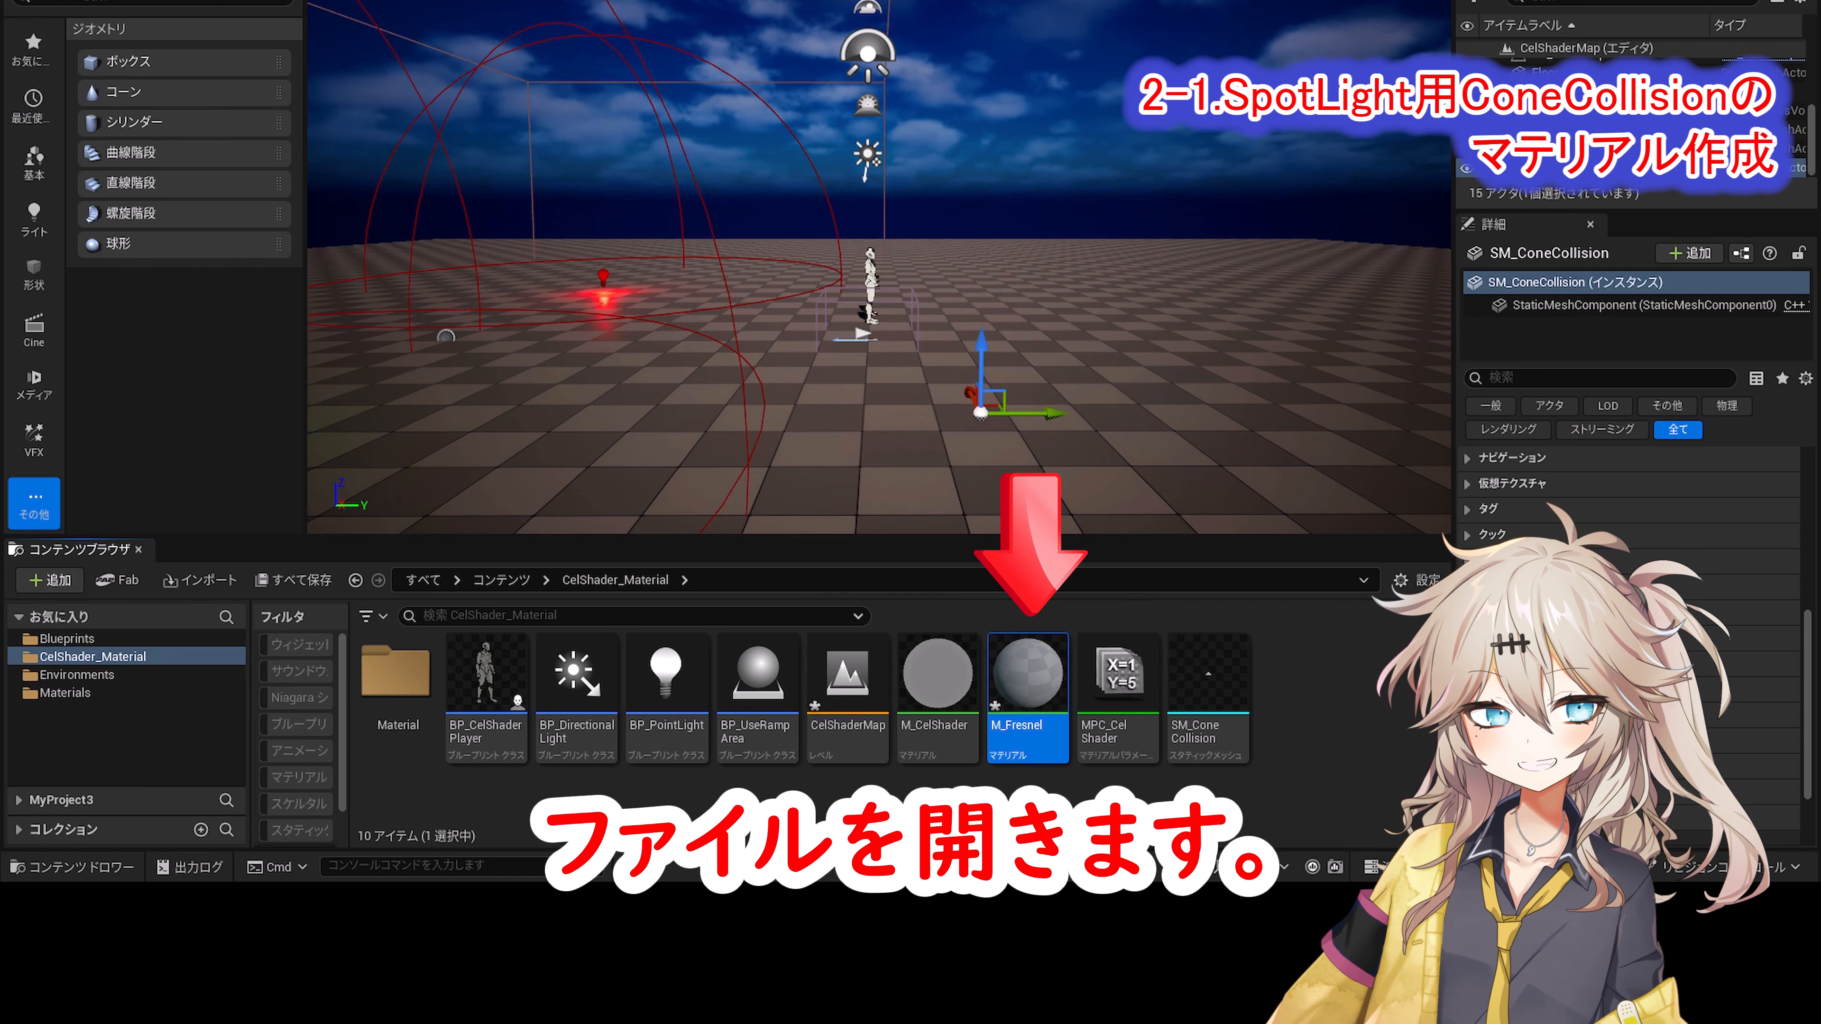
Step: Open M_Fresnel, set its Blend Mode to Translucent and enable Two Sided
double_click(1028, 678)
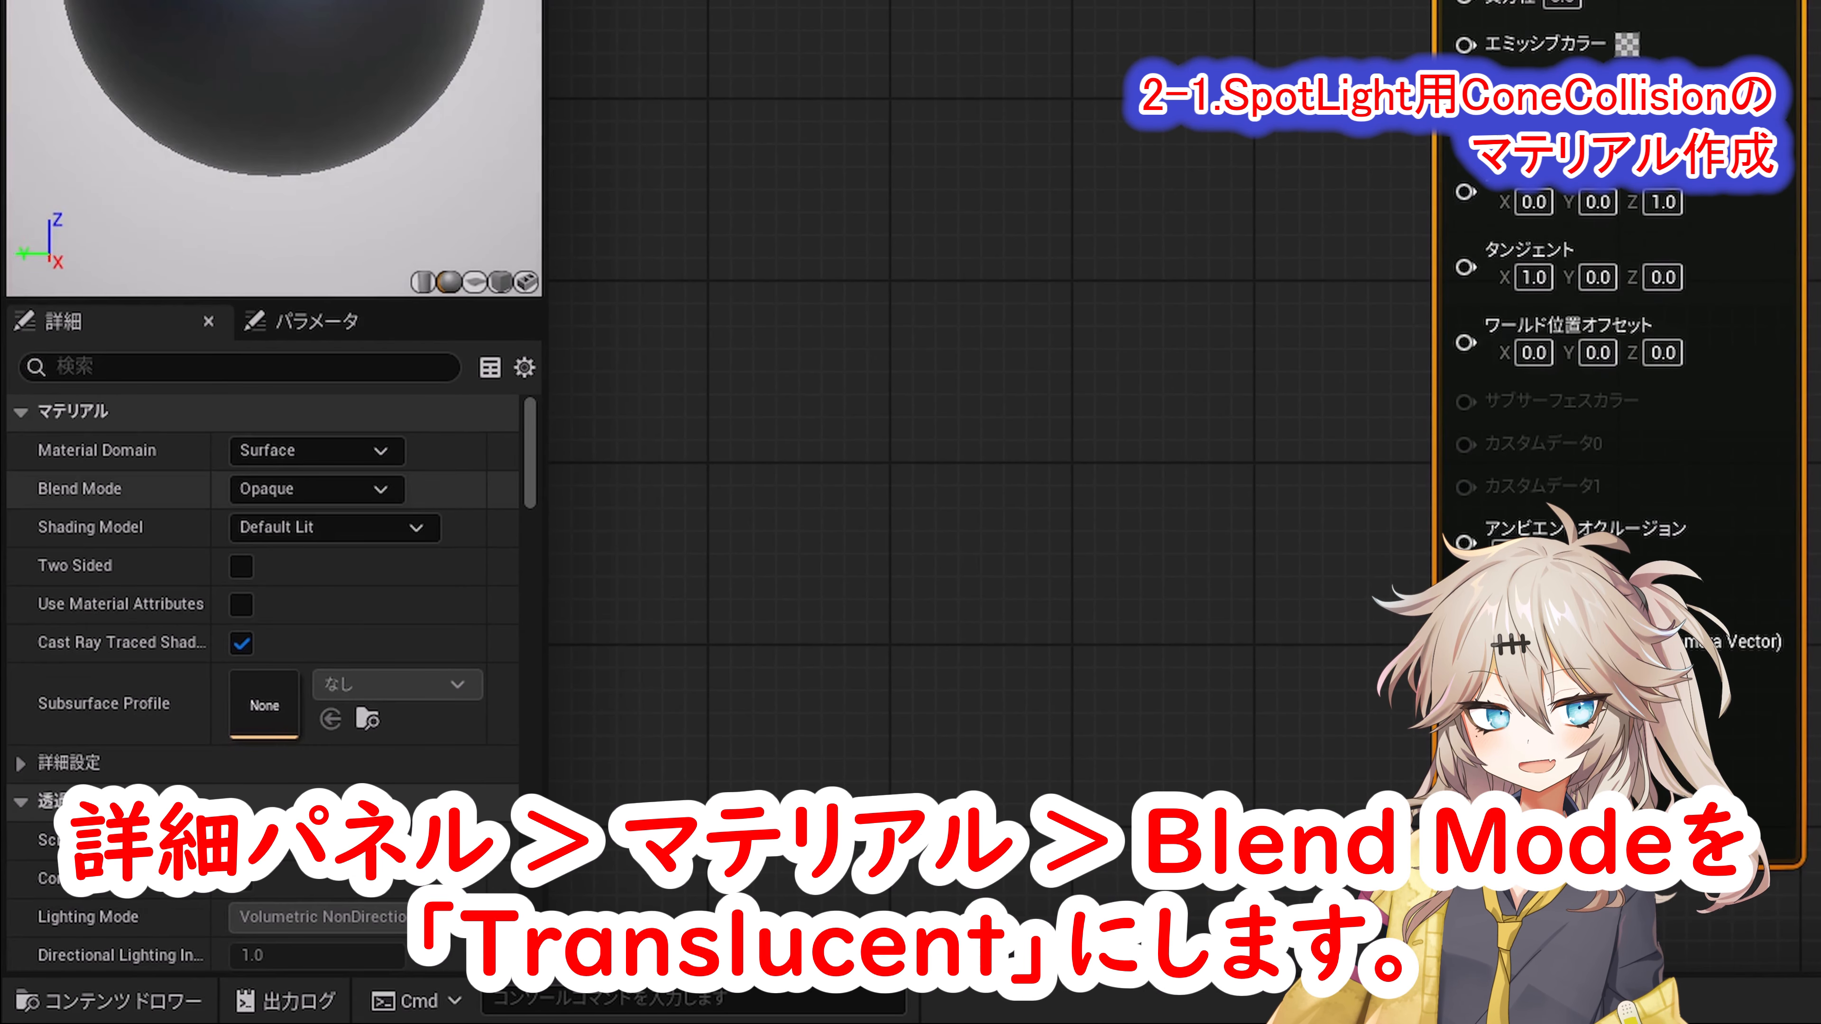
left_click(317, 490)
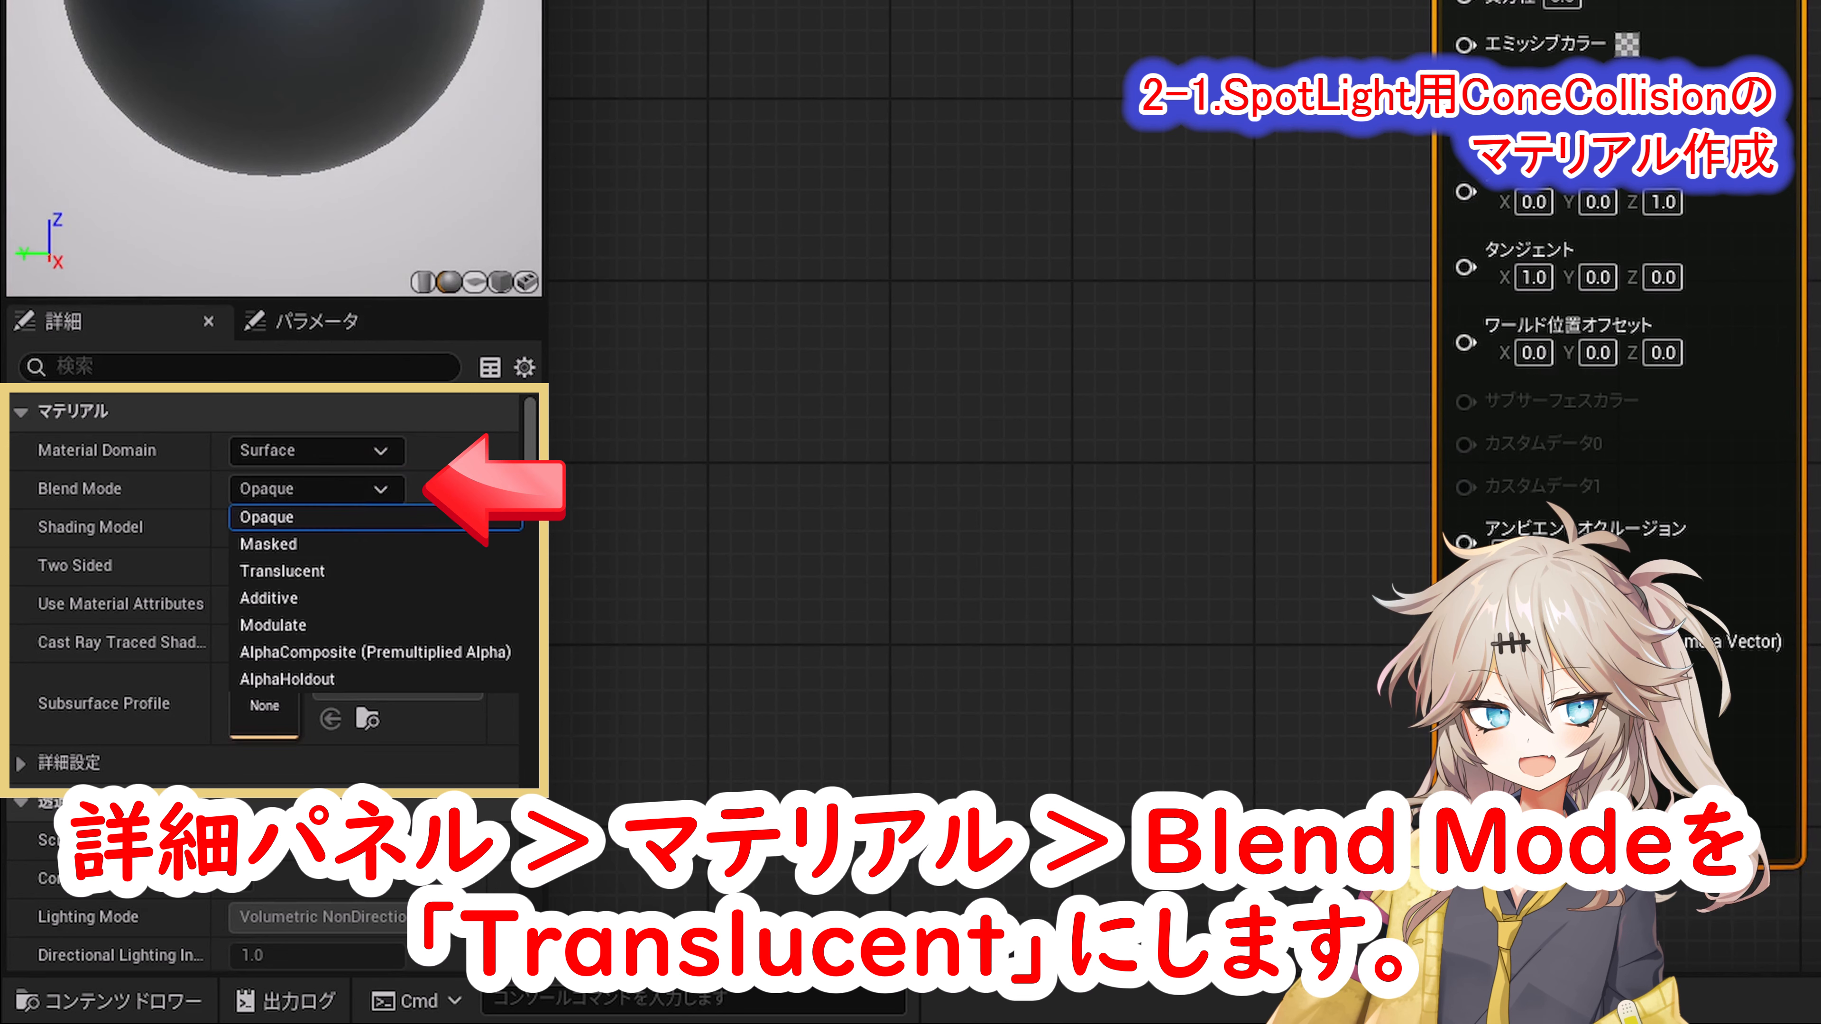
left_click(287, 572)
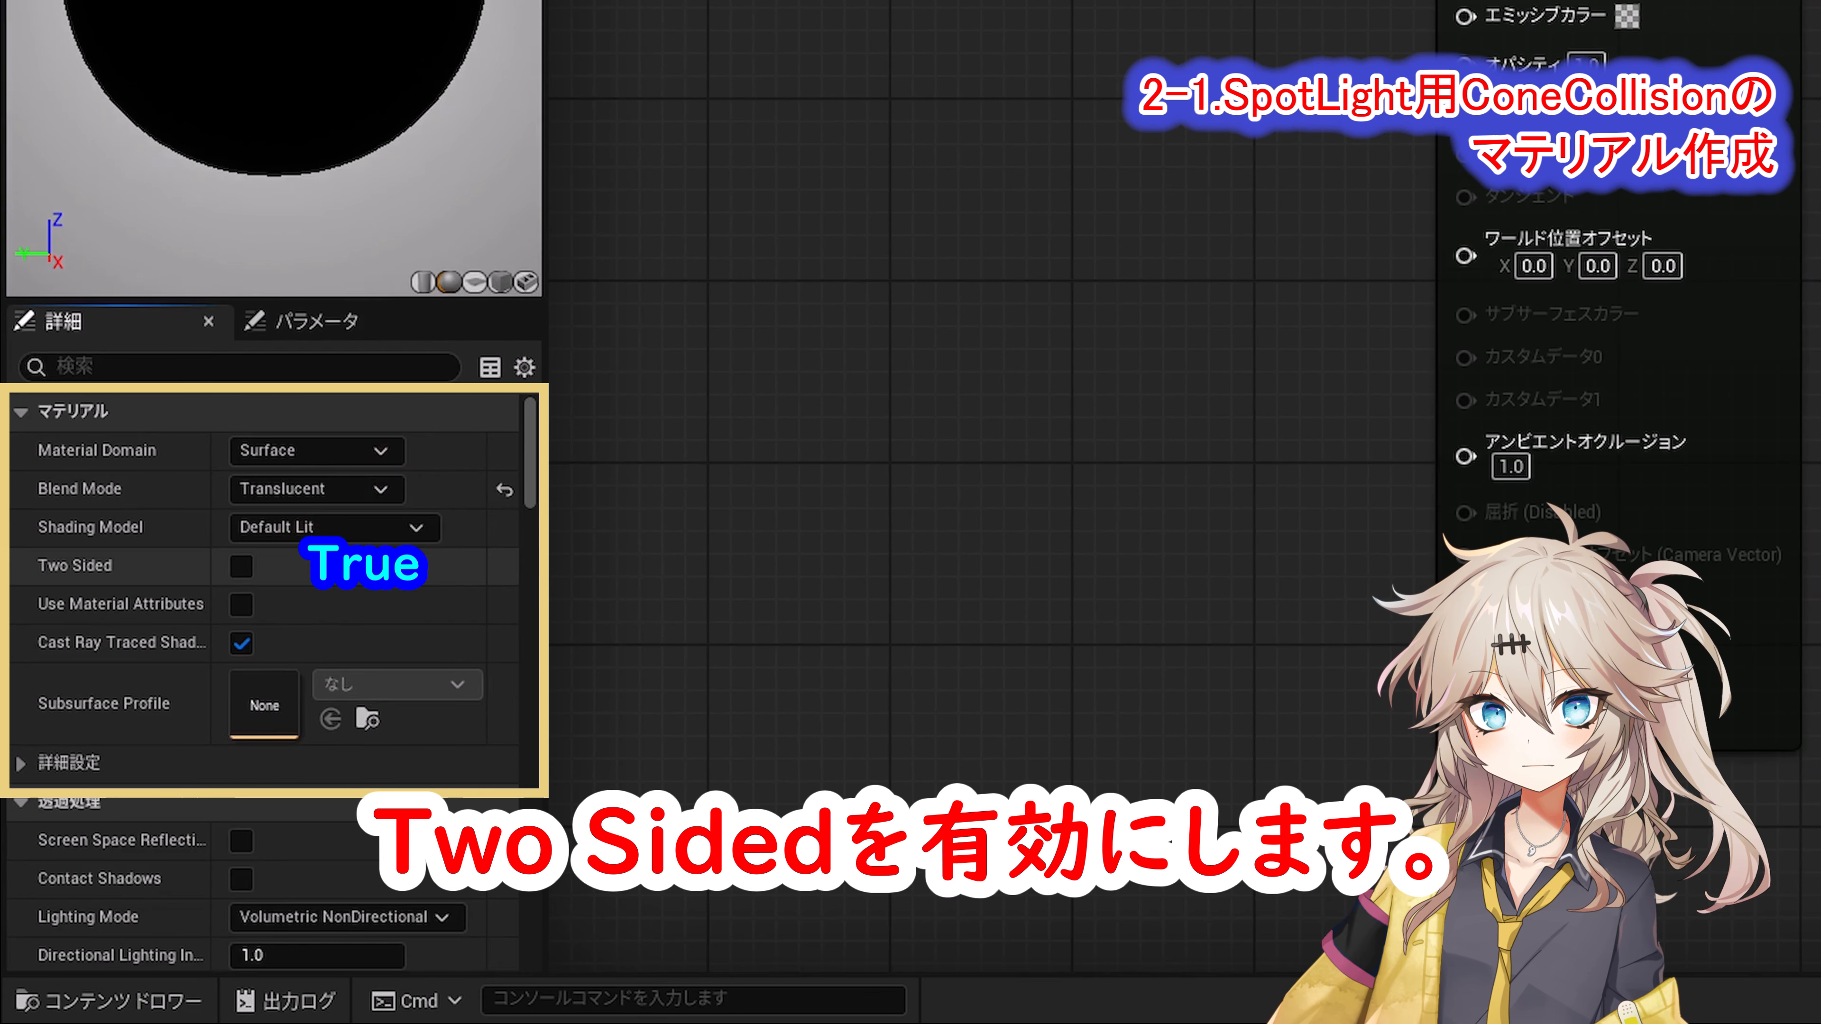
left_click(241, 567)
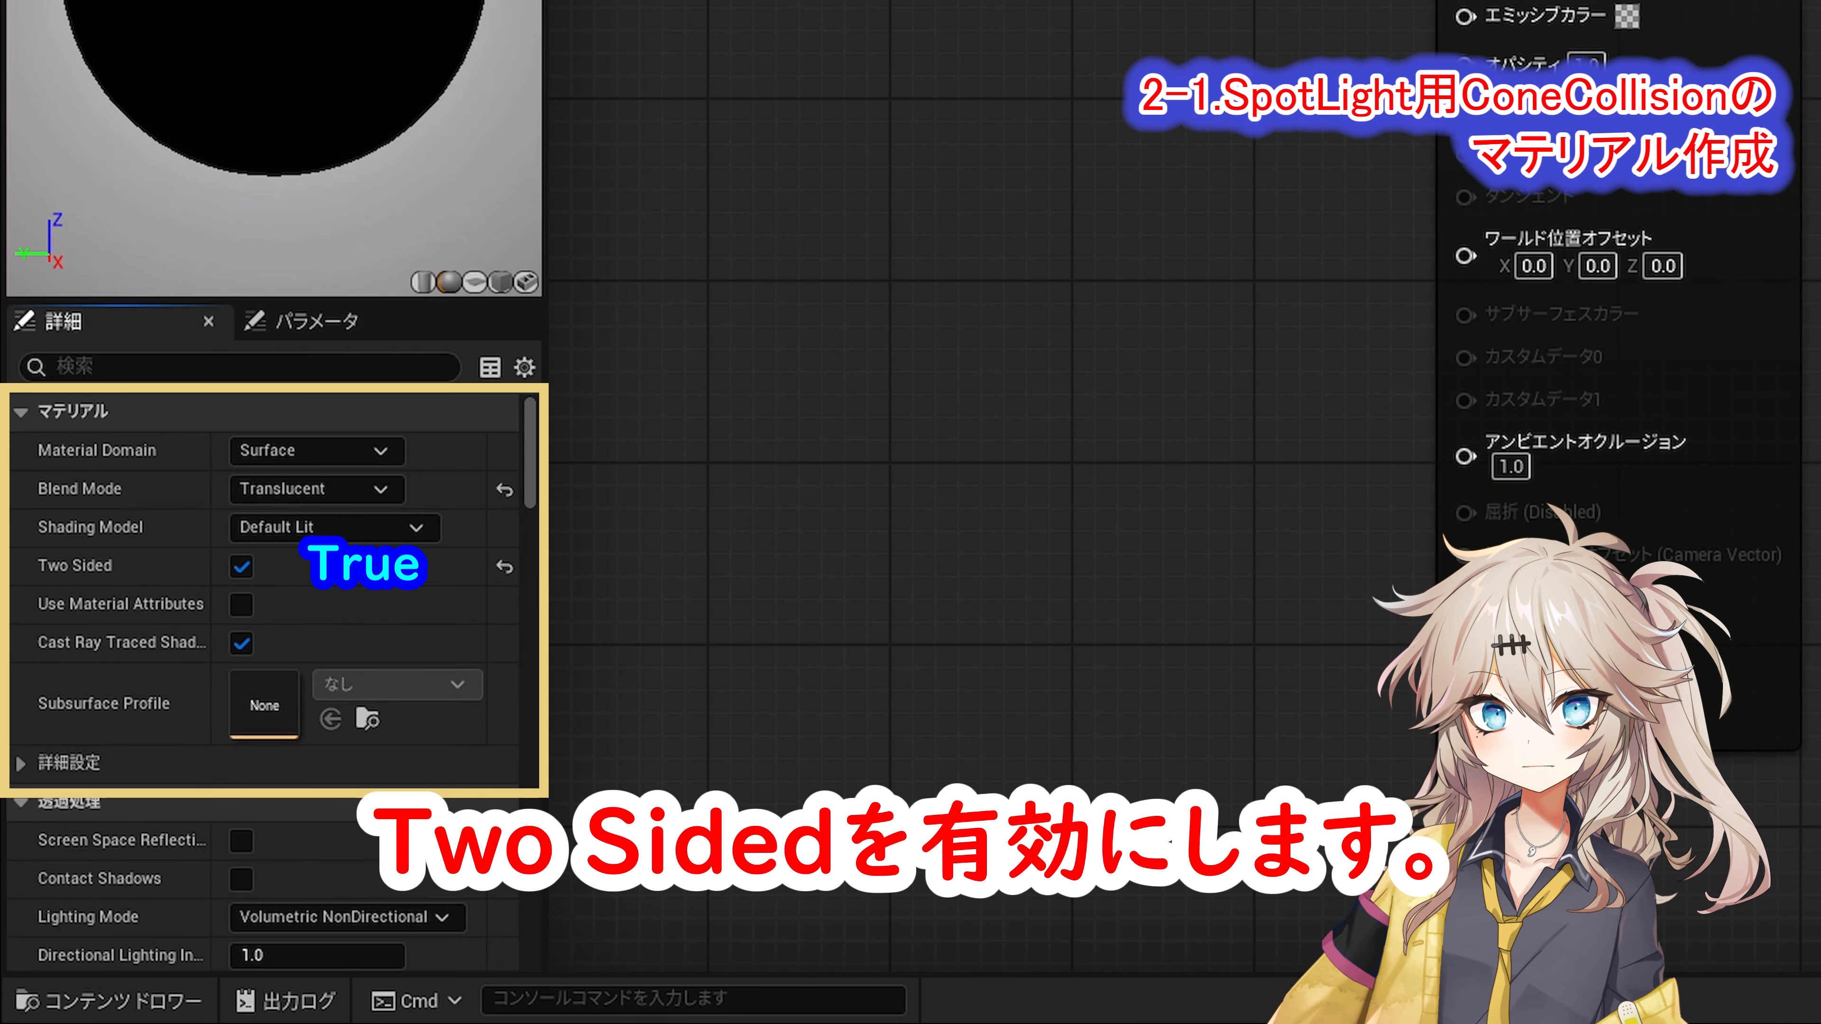
Step: Add a VectorParameter node named Color to the M_Fresnel material graph
right_click_drag(416, 196, 731, 208)
right_click(731, 208)
type("Vector Parameter")
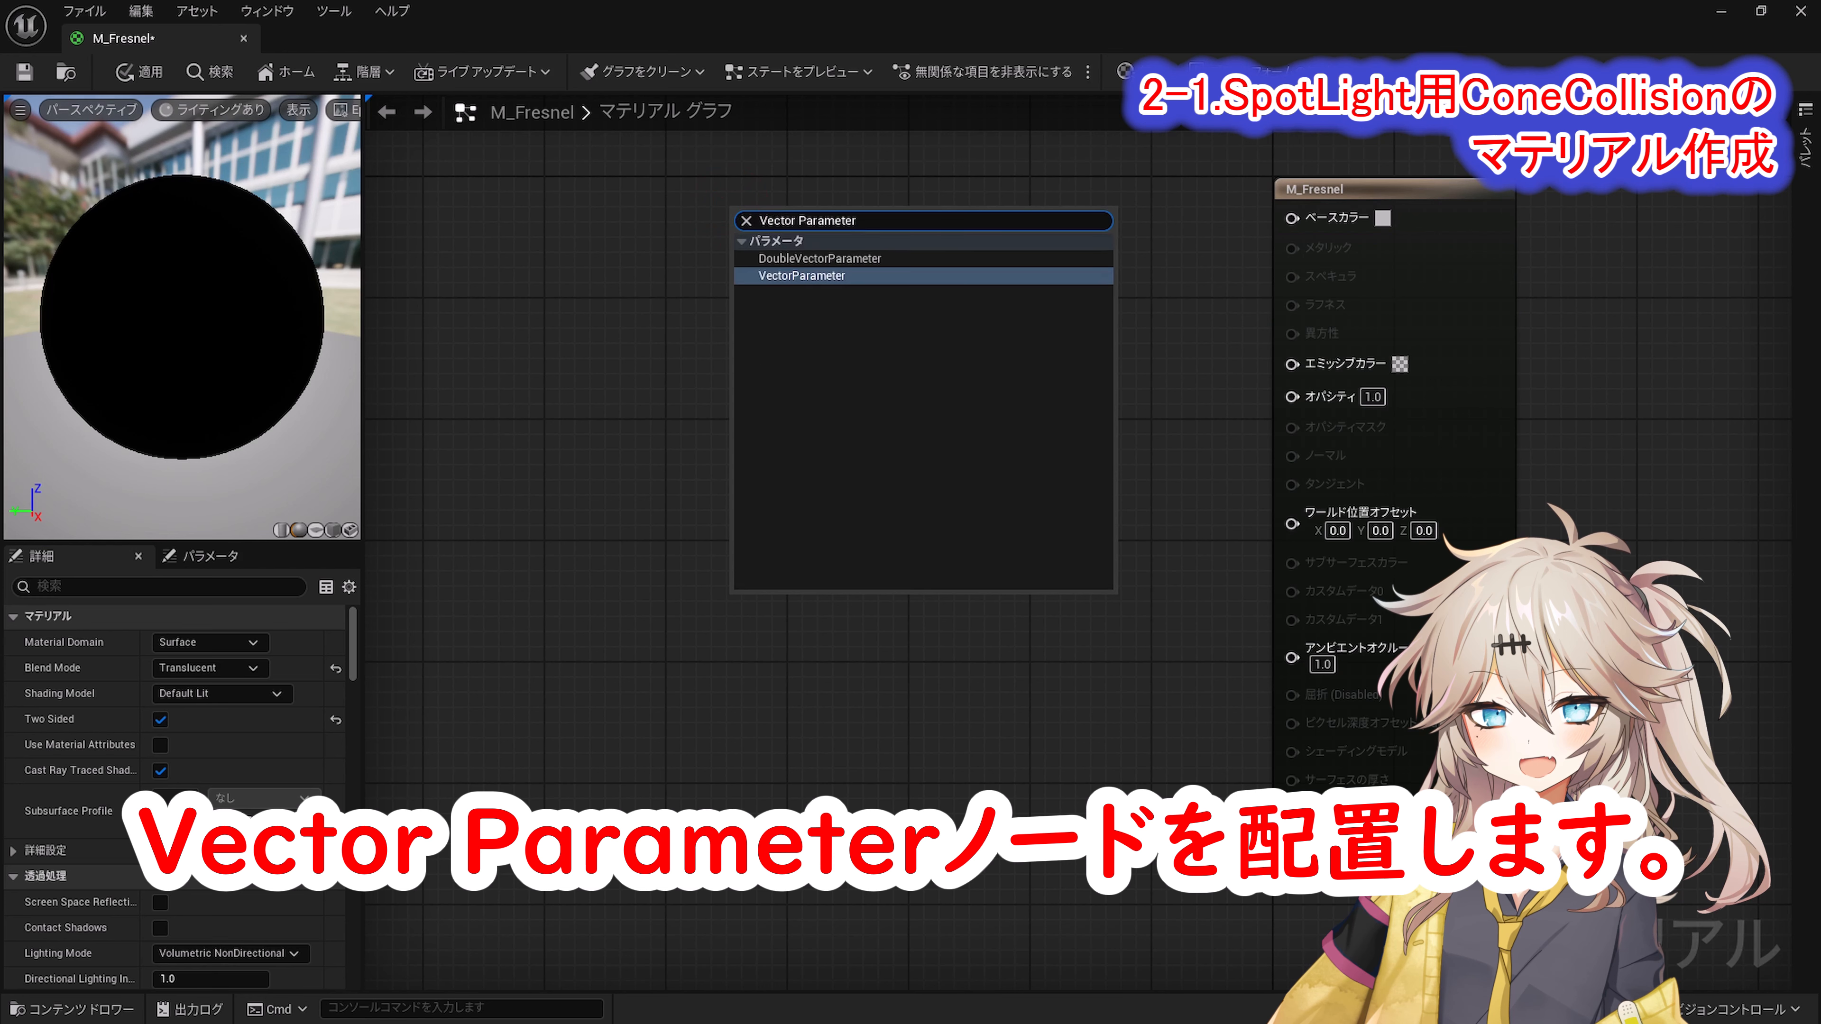
left_click(768, 276)
type("Col")
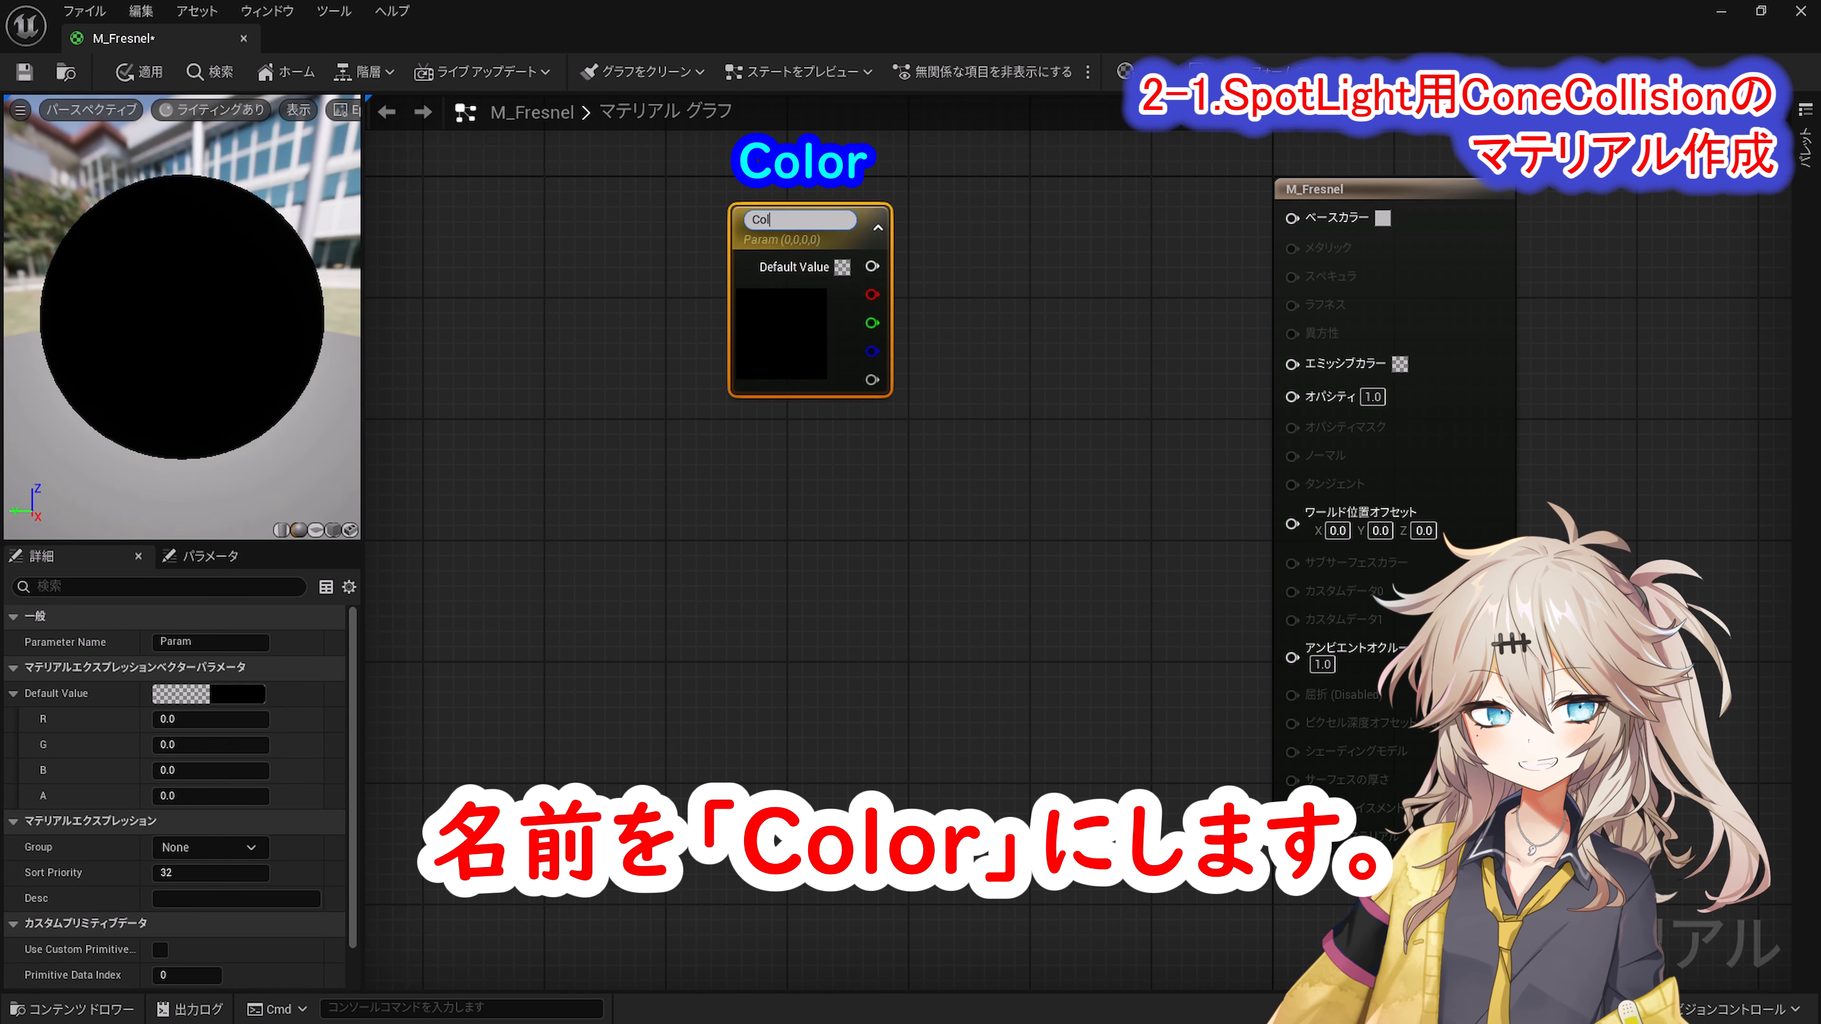
type("or")
key("Return")
Step: Set the Color parameter's default G and B values to 1.0 for cyan
left_click(239, 744)
type("1")
key("Tab")
type("1")
key("Return")
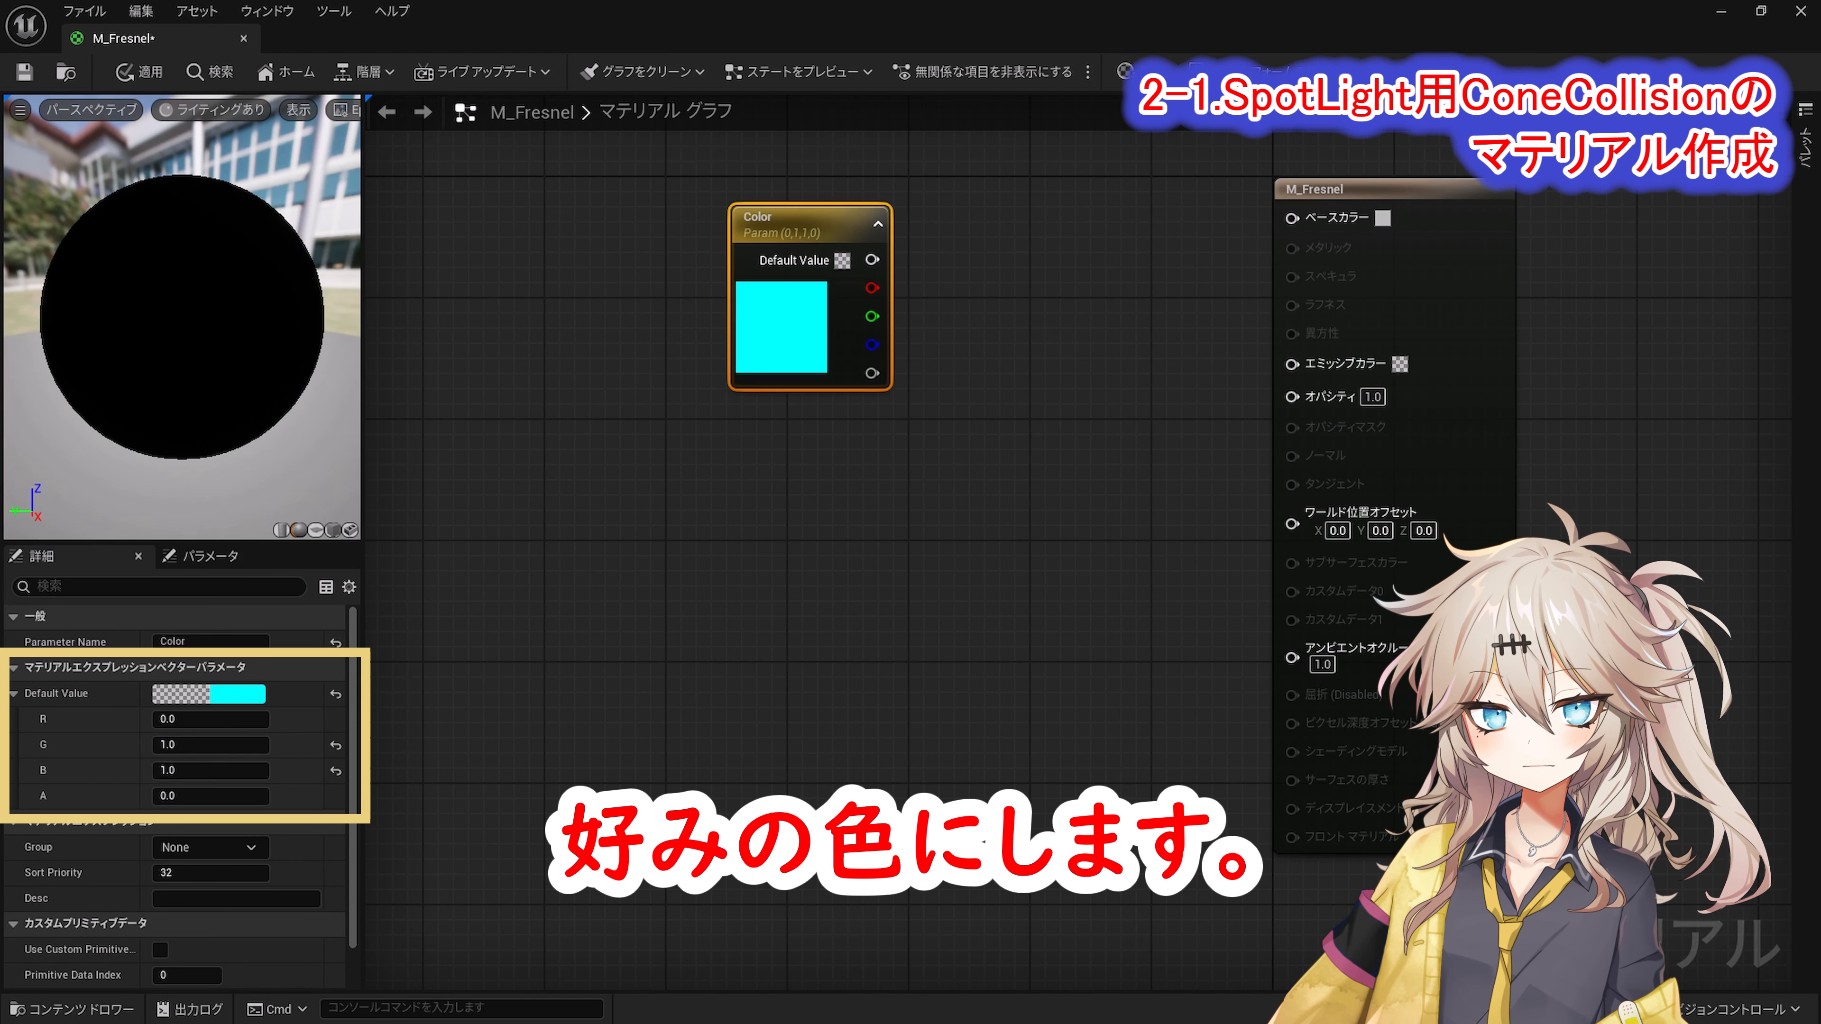
Step: Multiply the Color parameter by a new Fresnel node and connect the Multiply result to Emissive Color
left_click_drag(872, 260, 976, 262)
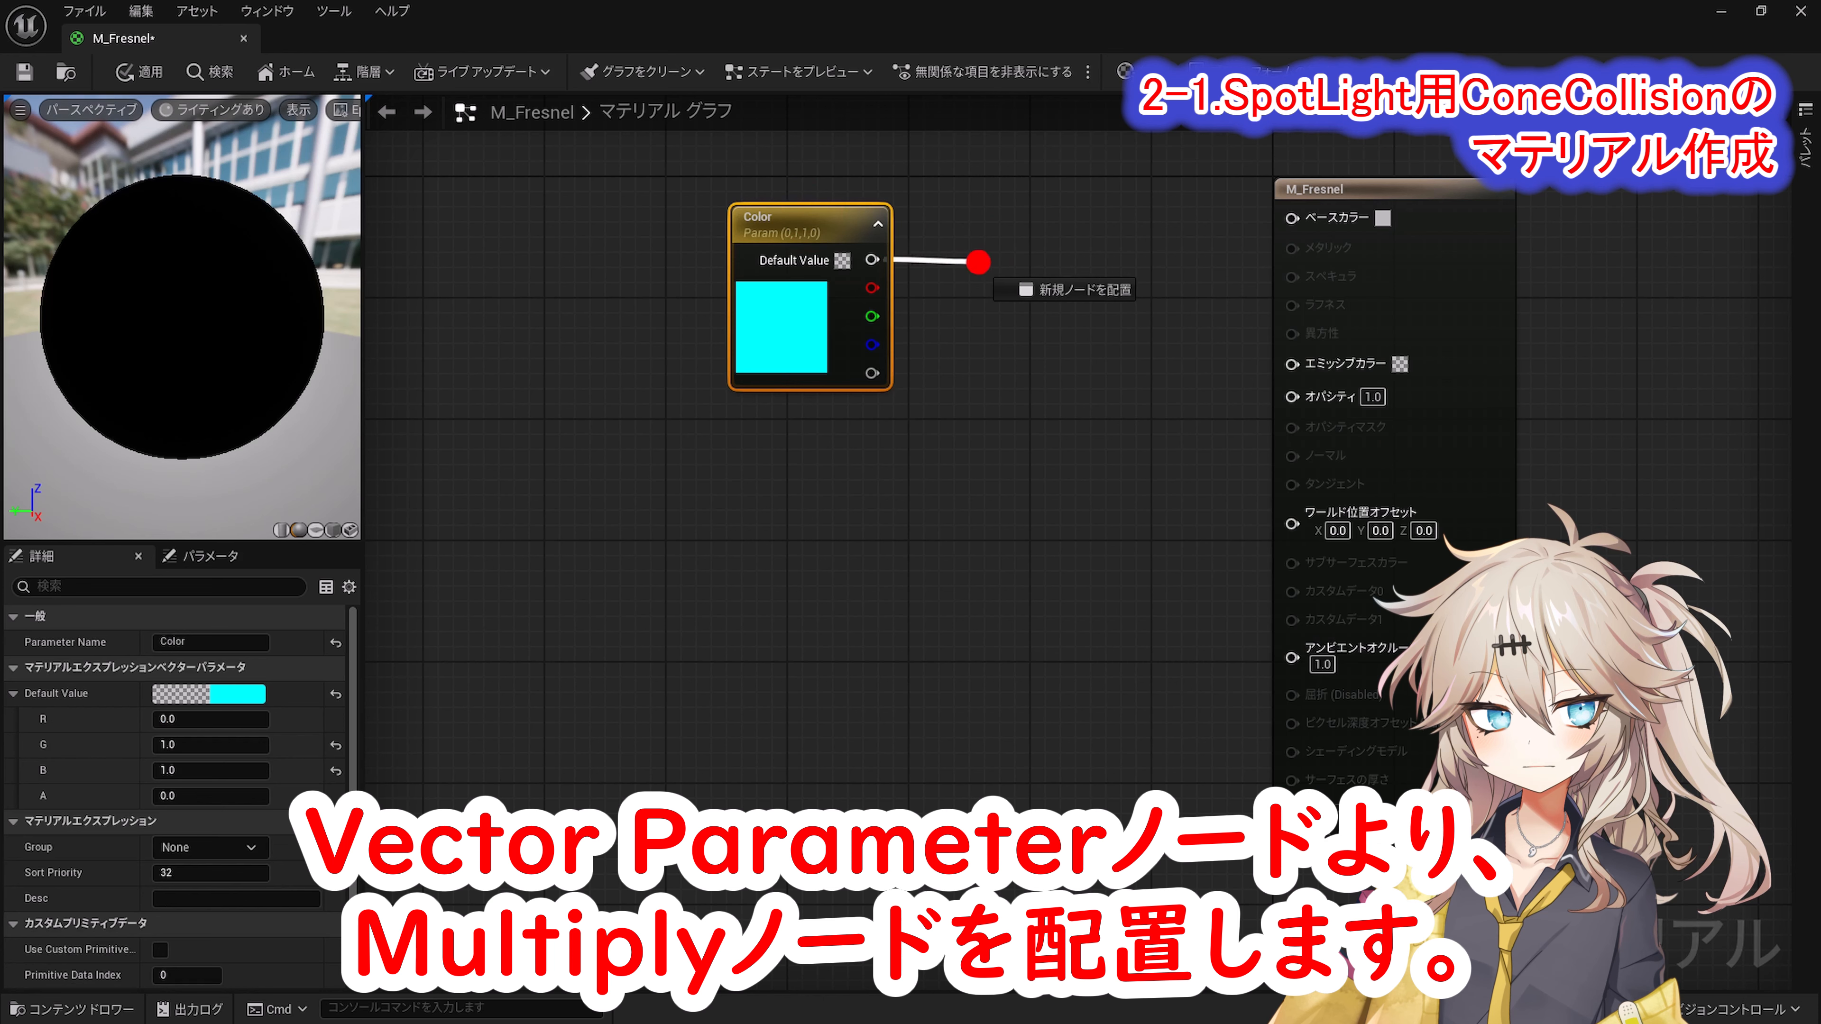
left_click_drag(976, 262, 978, 264)
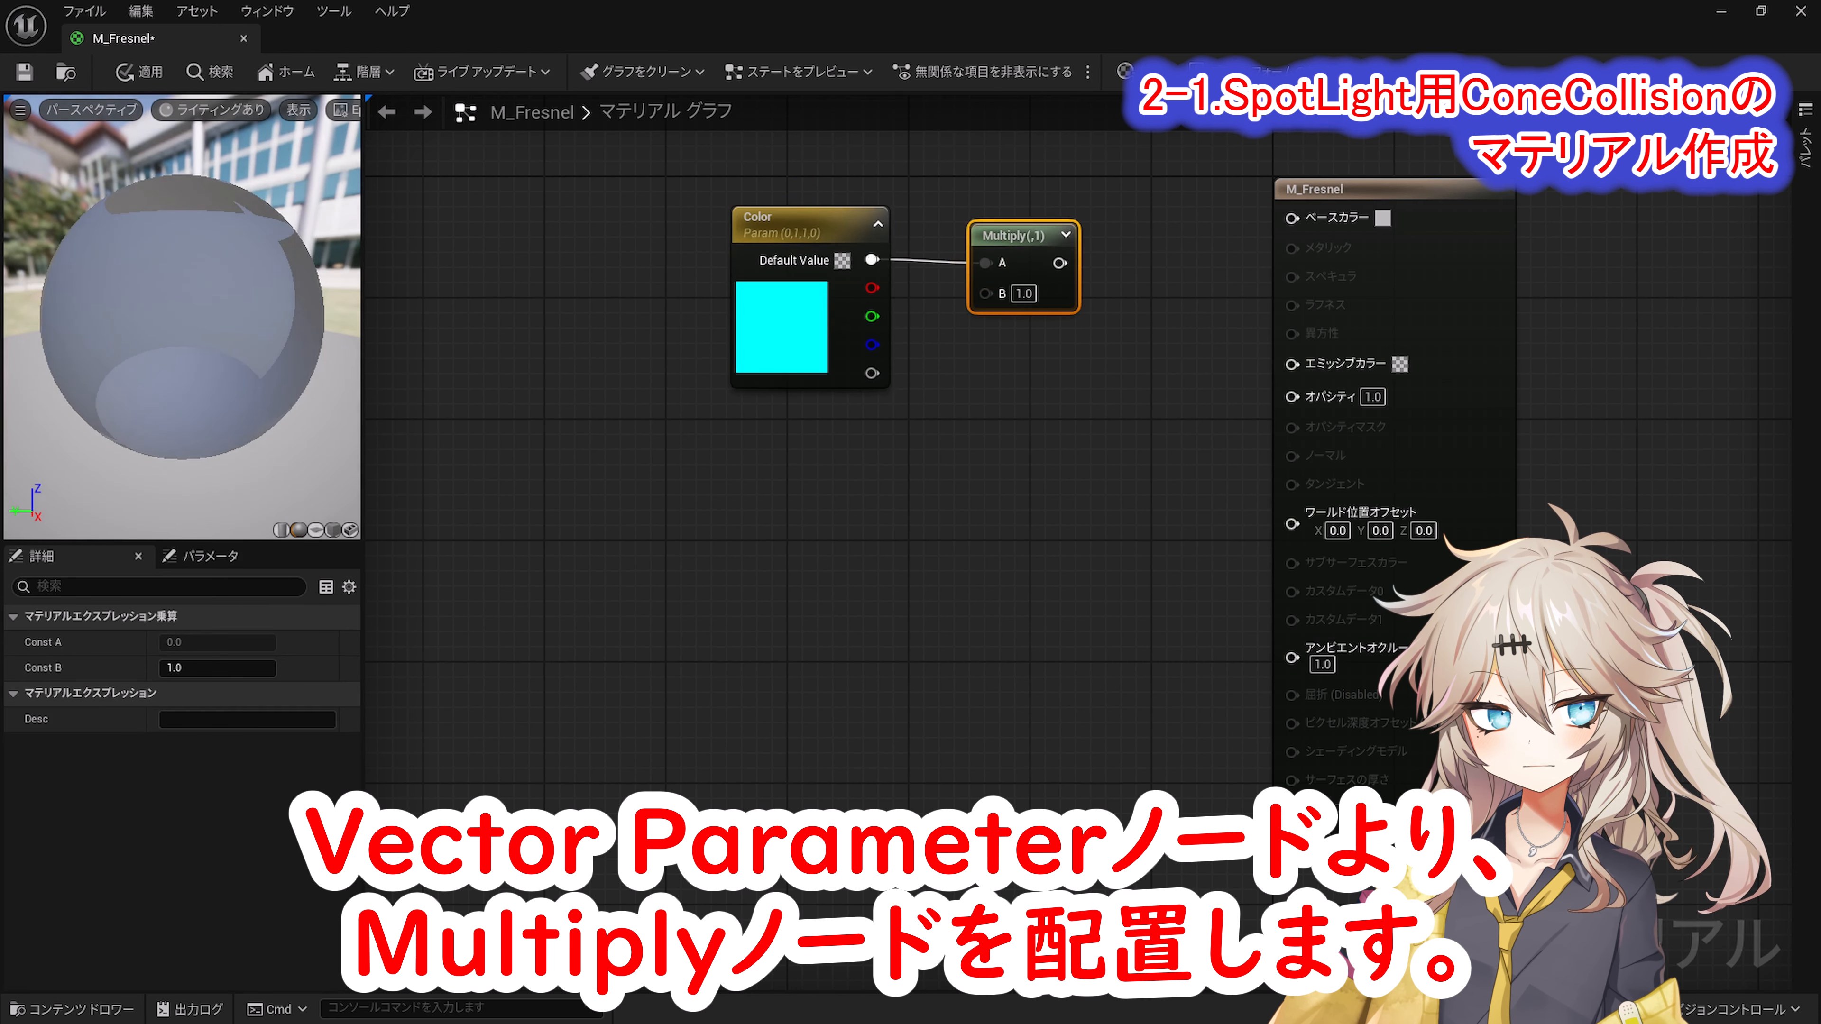
right_click(737, 466)
type("Fresnel")
left_click(793, 621)
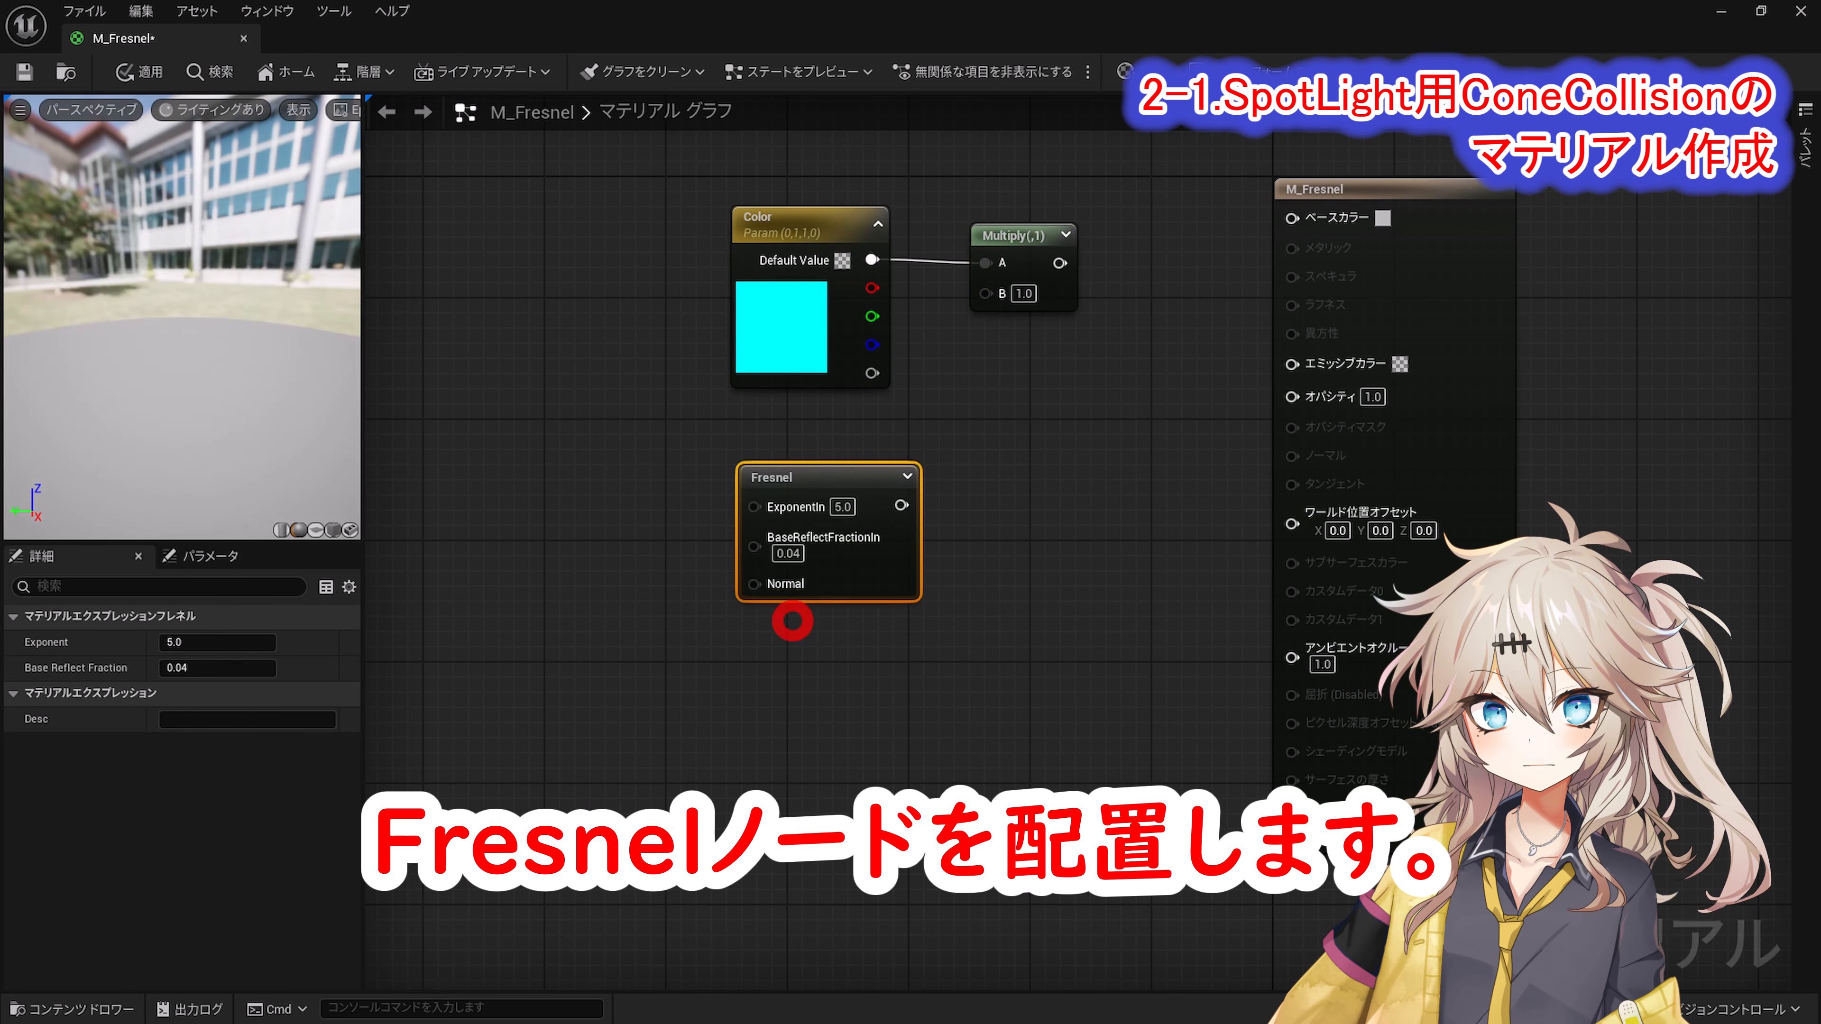
left_click_drag(901, 505, 986, 290)
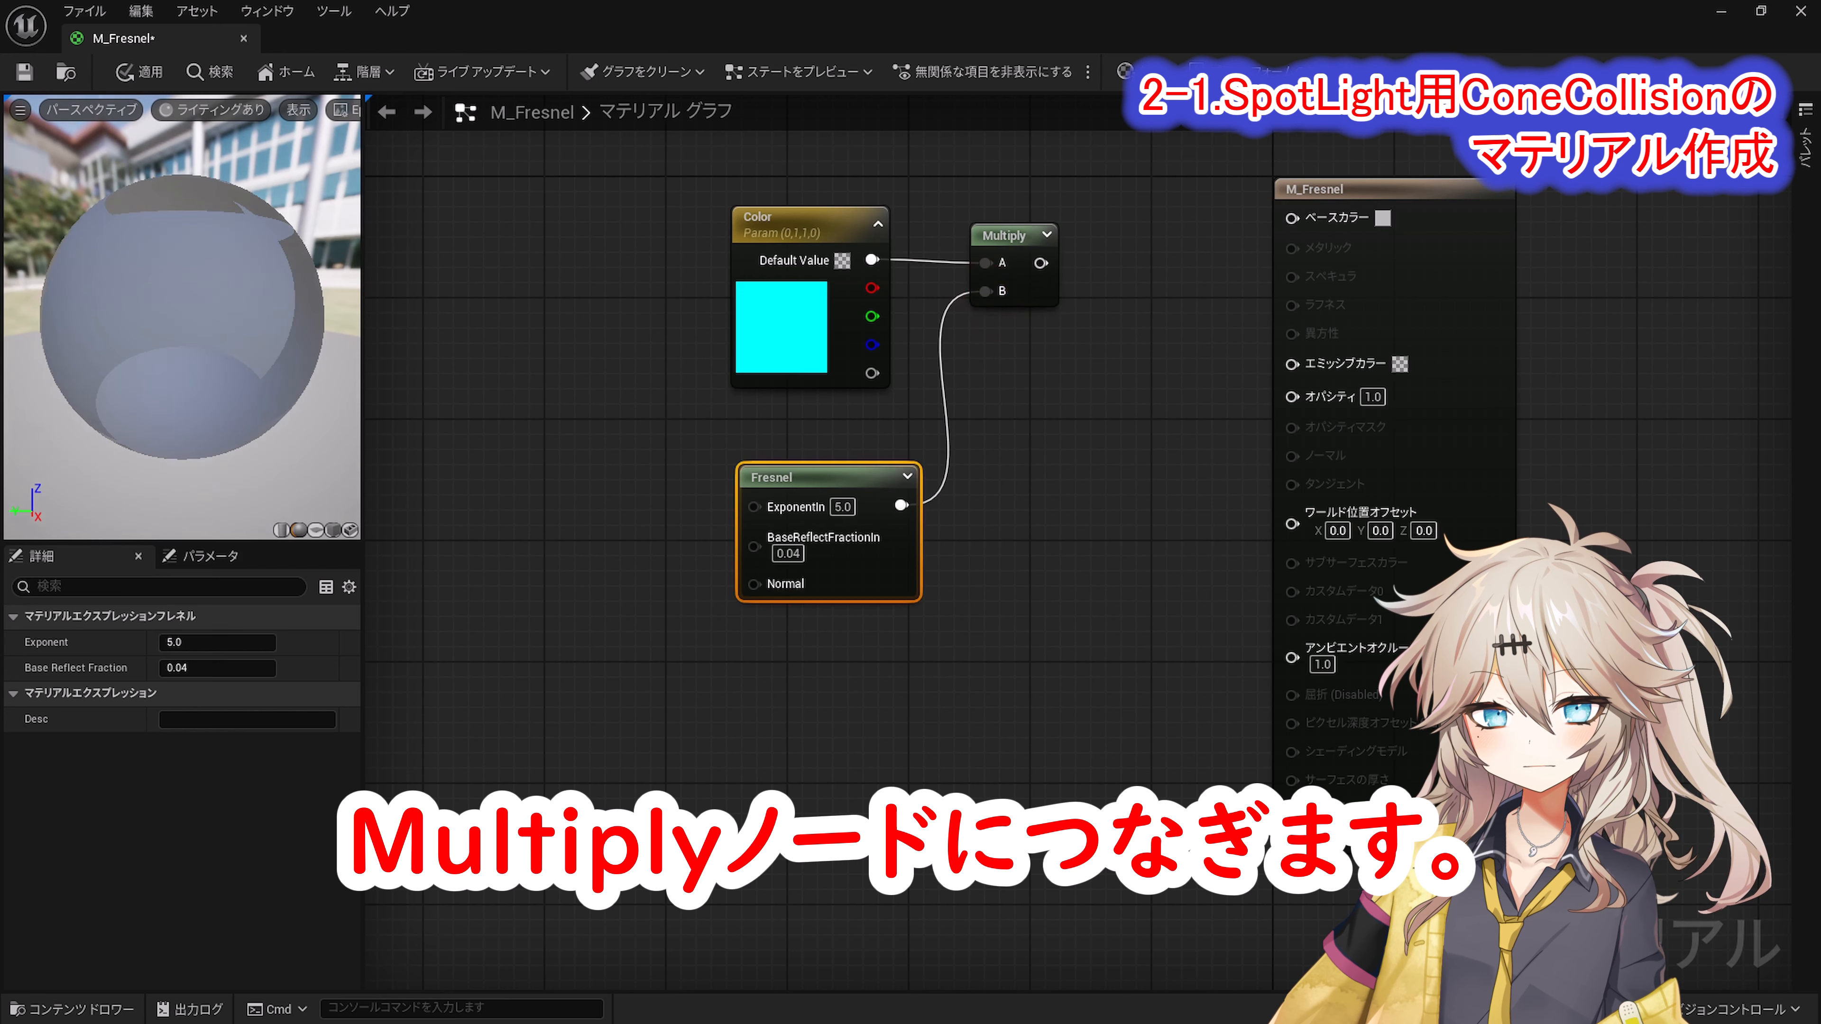
left_click_drag(1301, 365, 1295, 362)
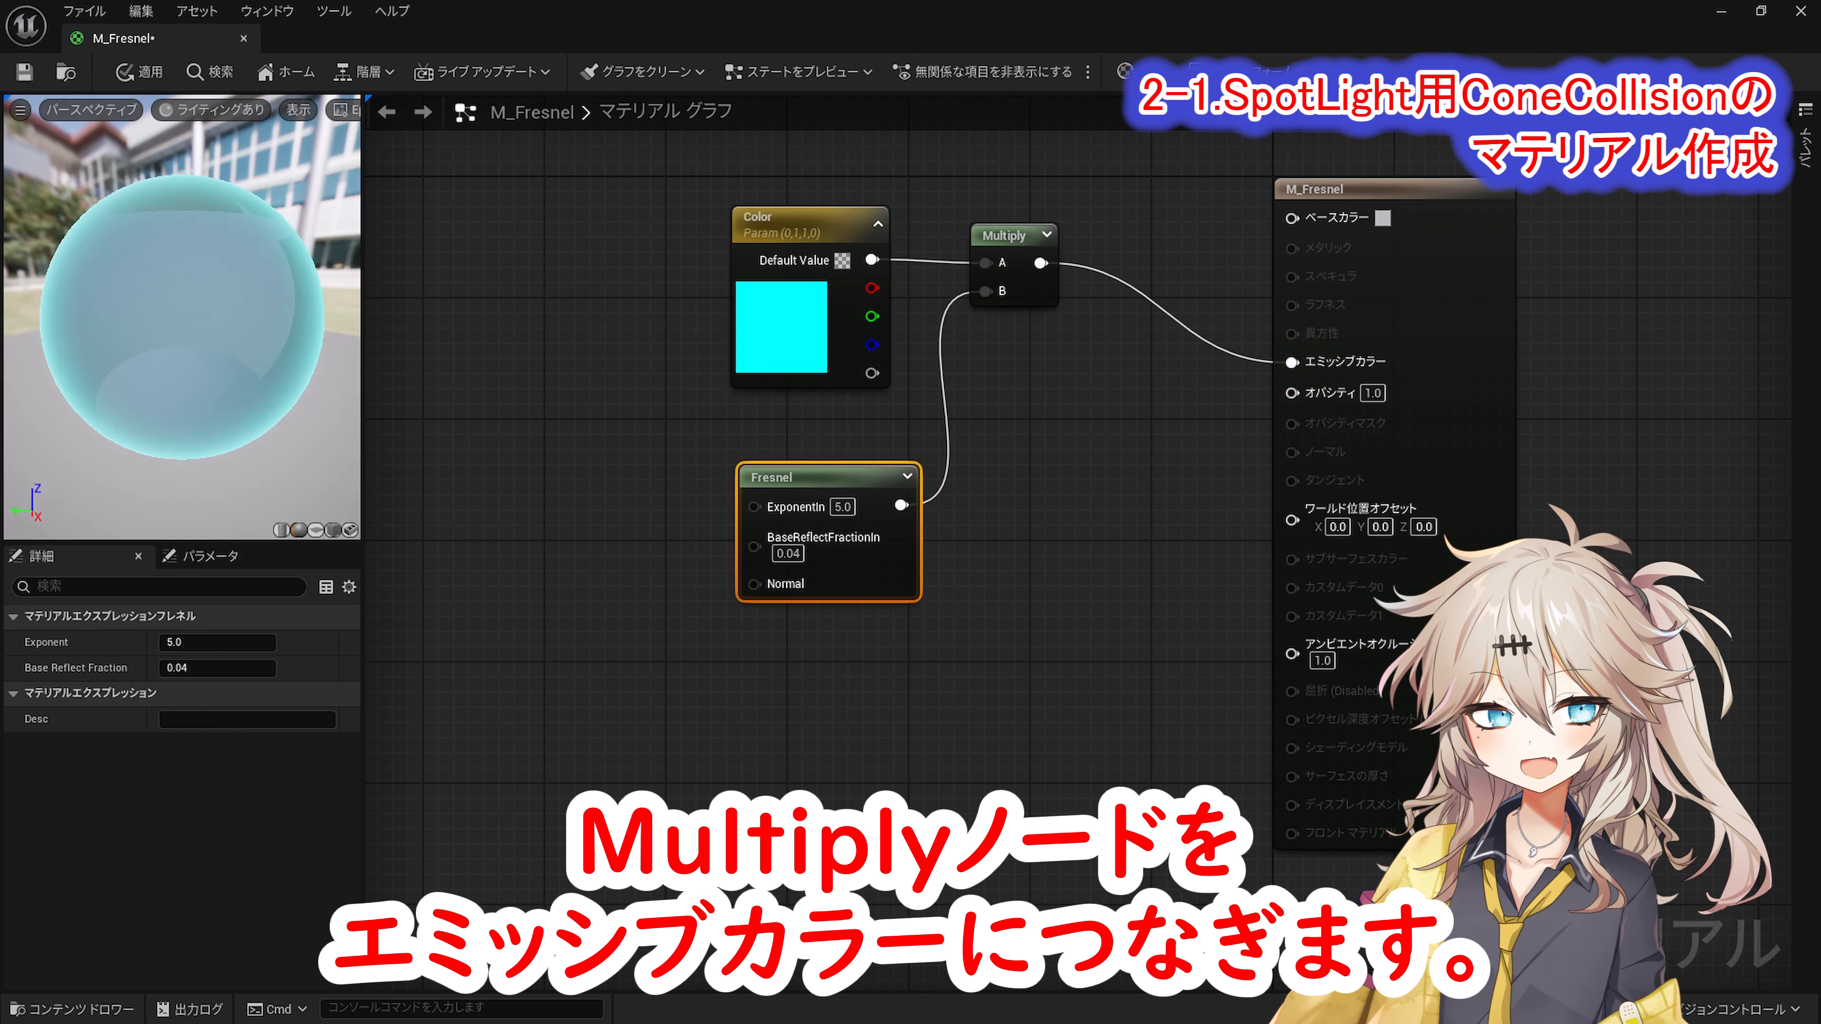
Step: Add a LinearInterpolate node, connect its output to Opacity, and save and close M_Fresnel
right_click(1013, 411)
type("lerp")
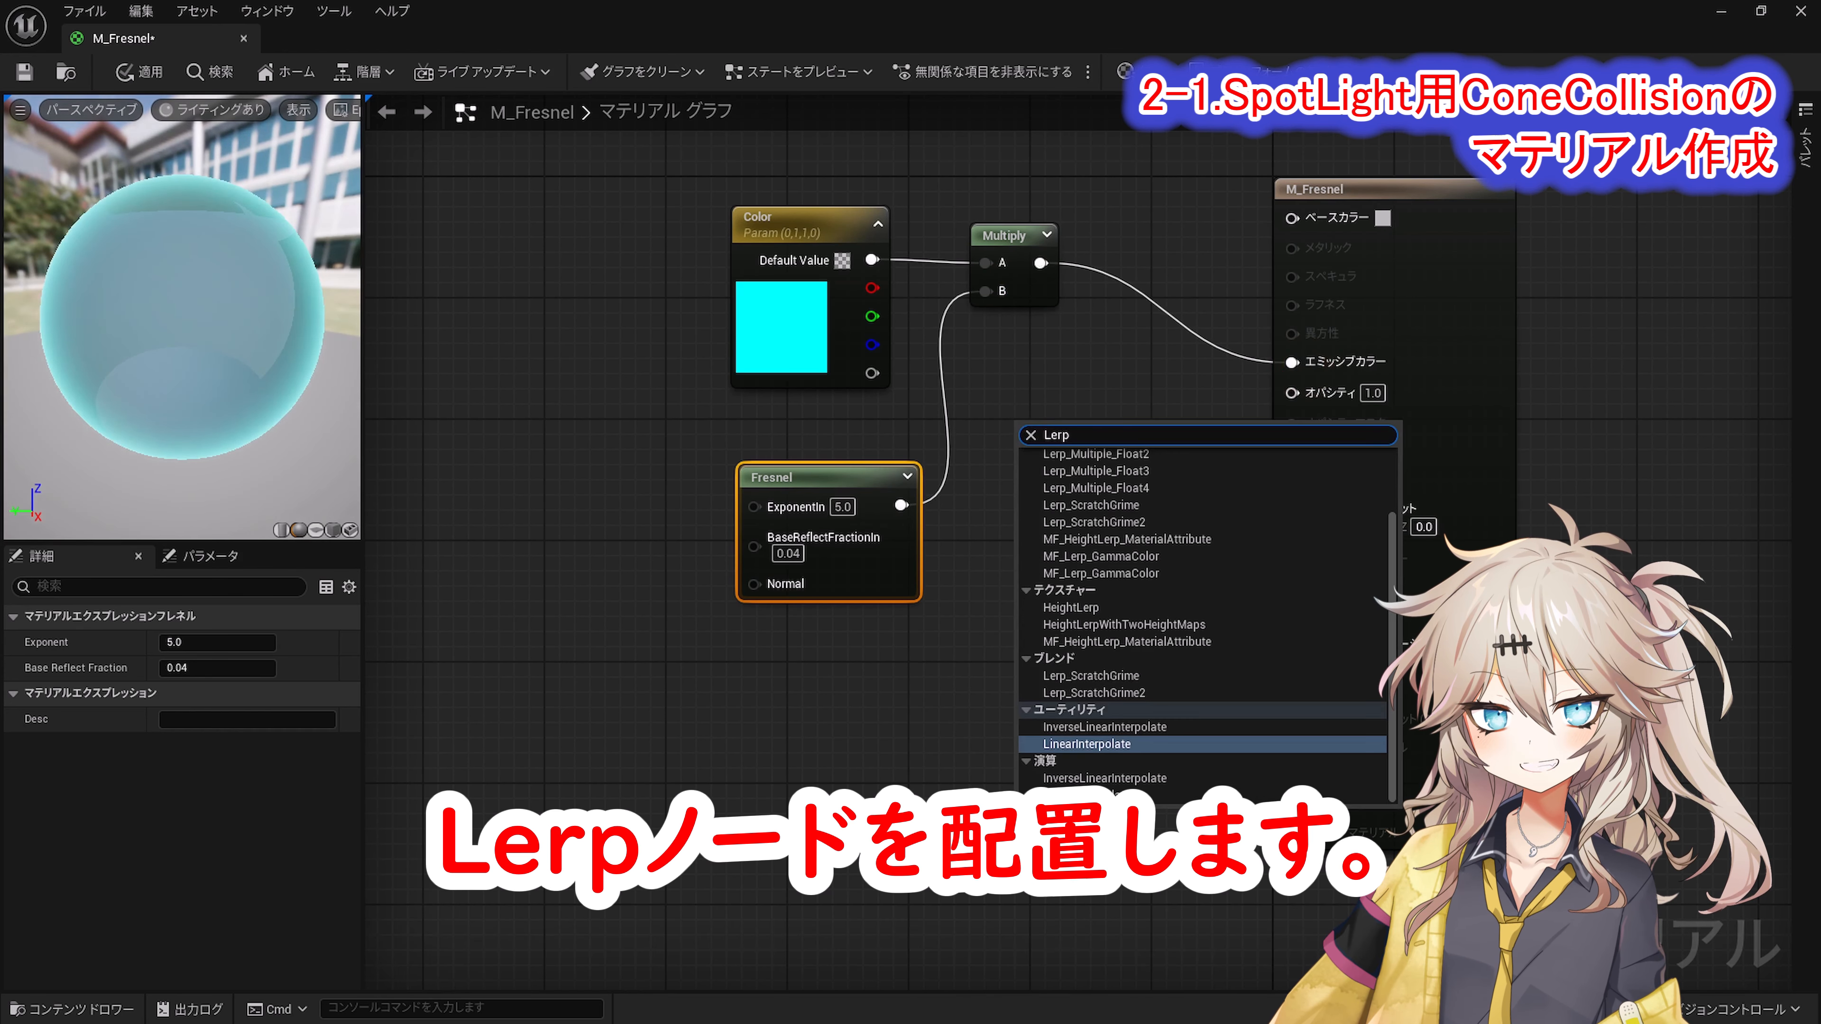
left_click(1070, 741)
left_click_drag(1126, 461, 1292, 391)
left_click(24, 72)
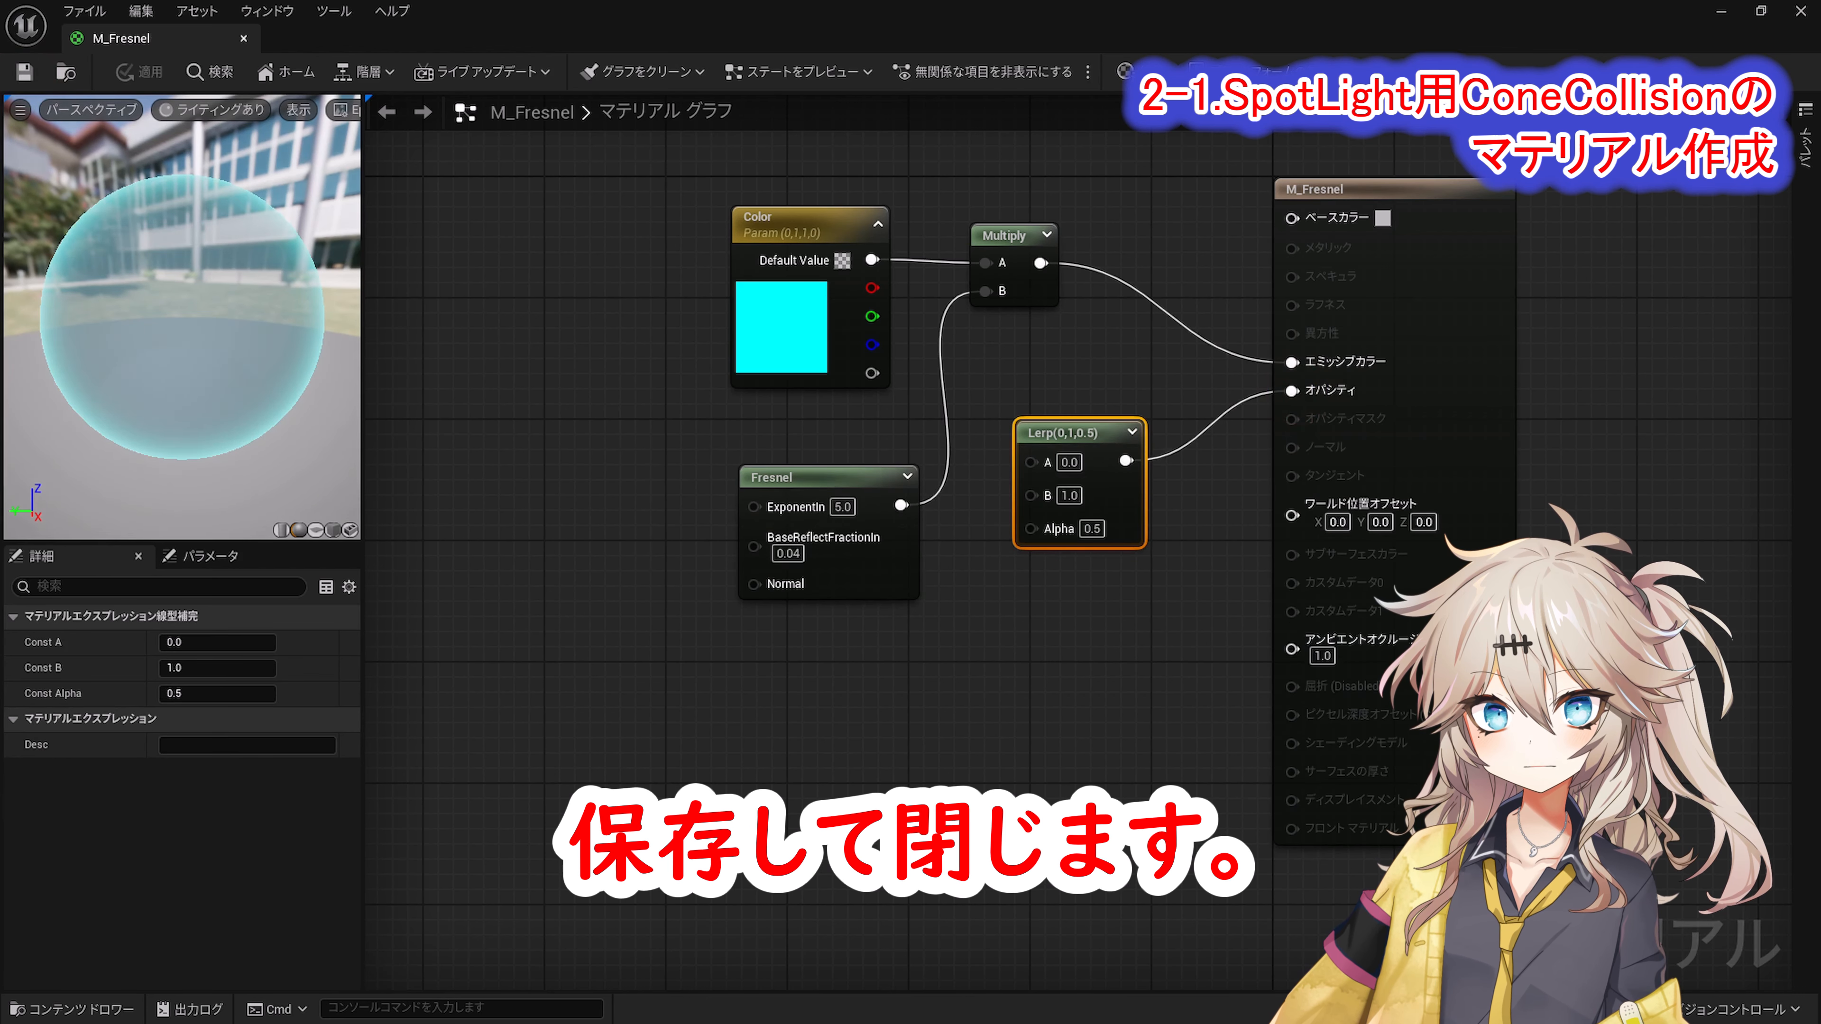
left_click(244, 38)
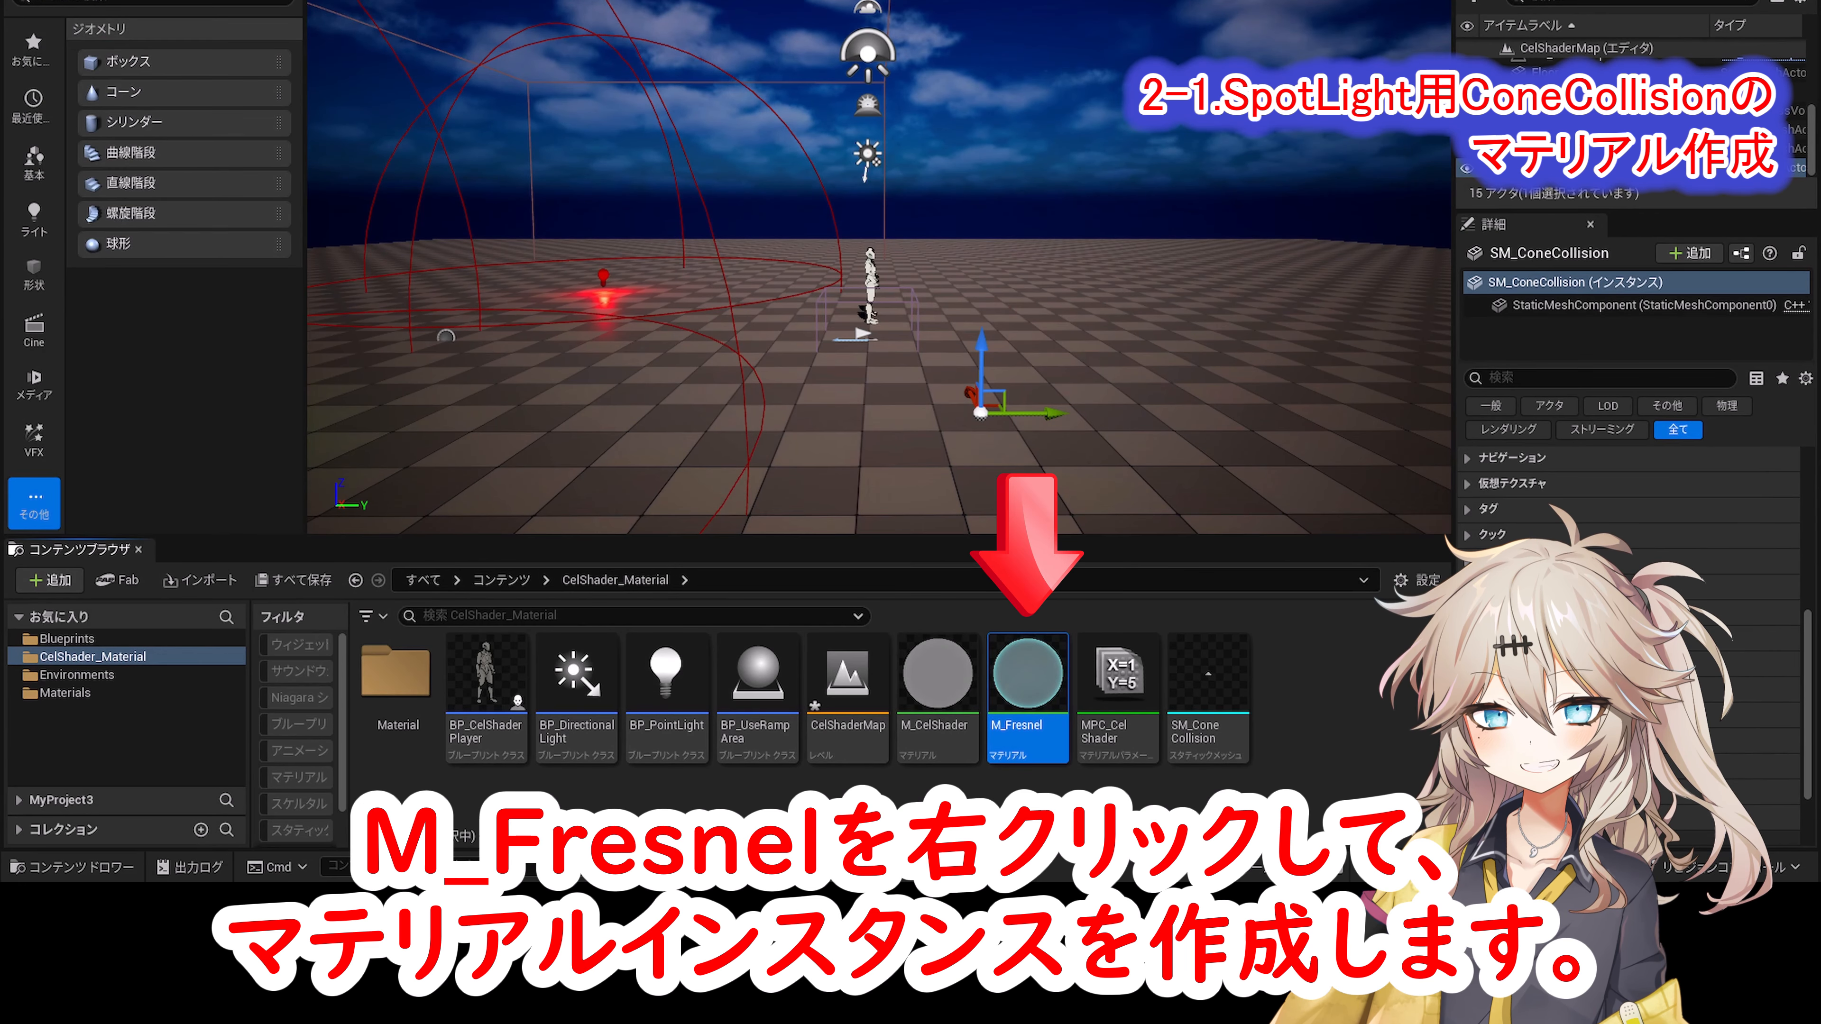
Step: Create a material instance of M_Fresnel named M_InnerCone
right_click(1029, 681)
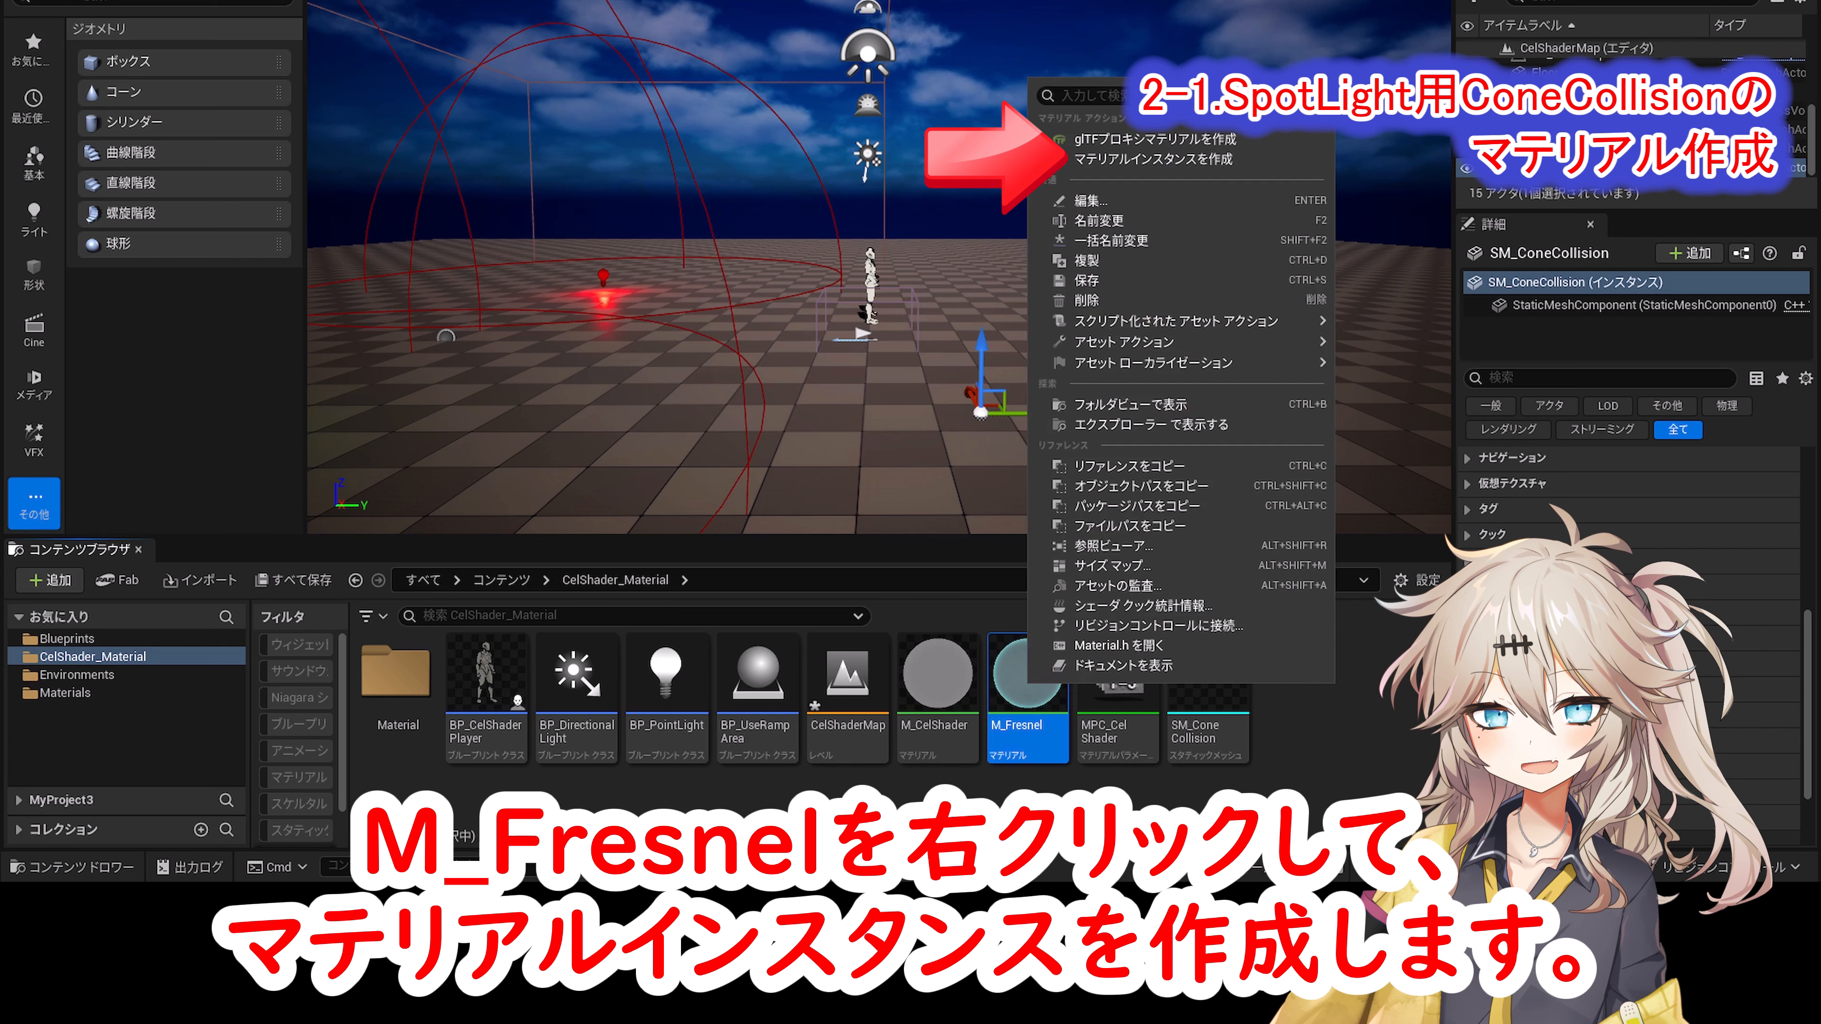
left_click(1036, 159)
type("M_InnerCone")
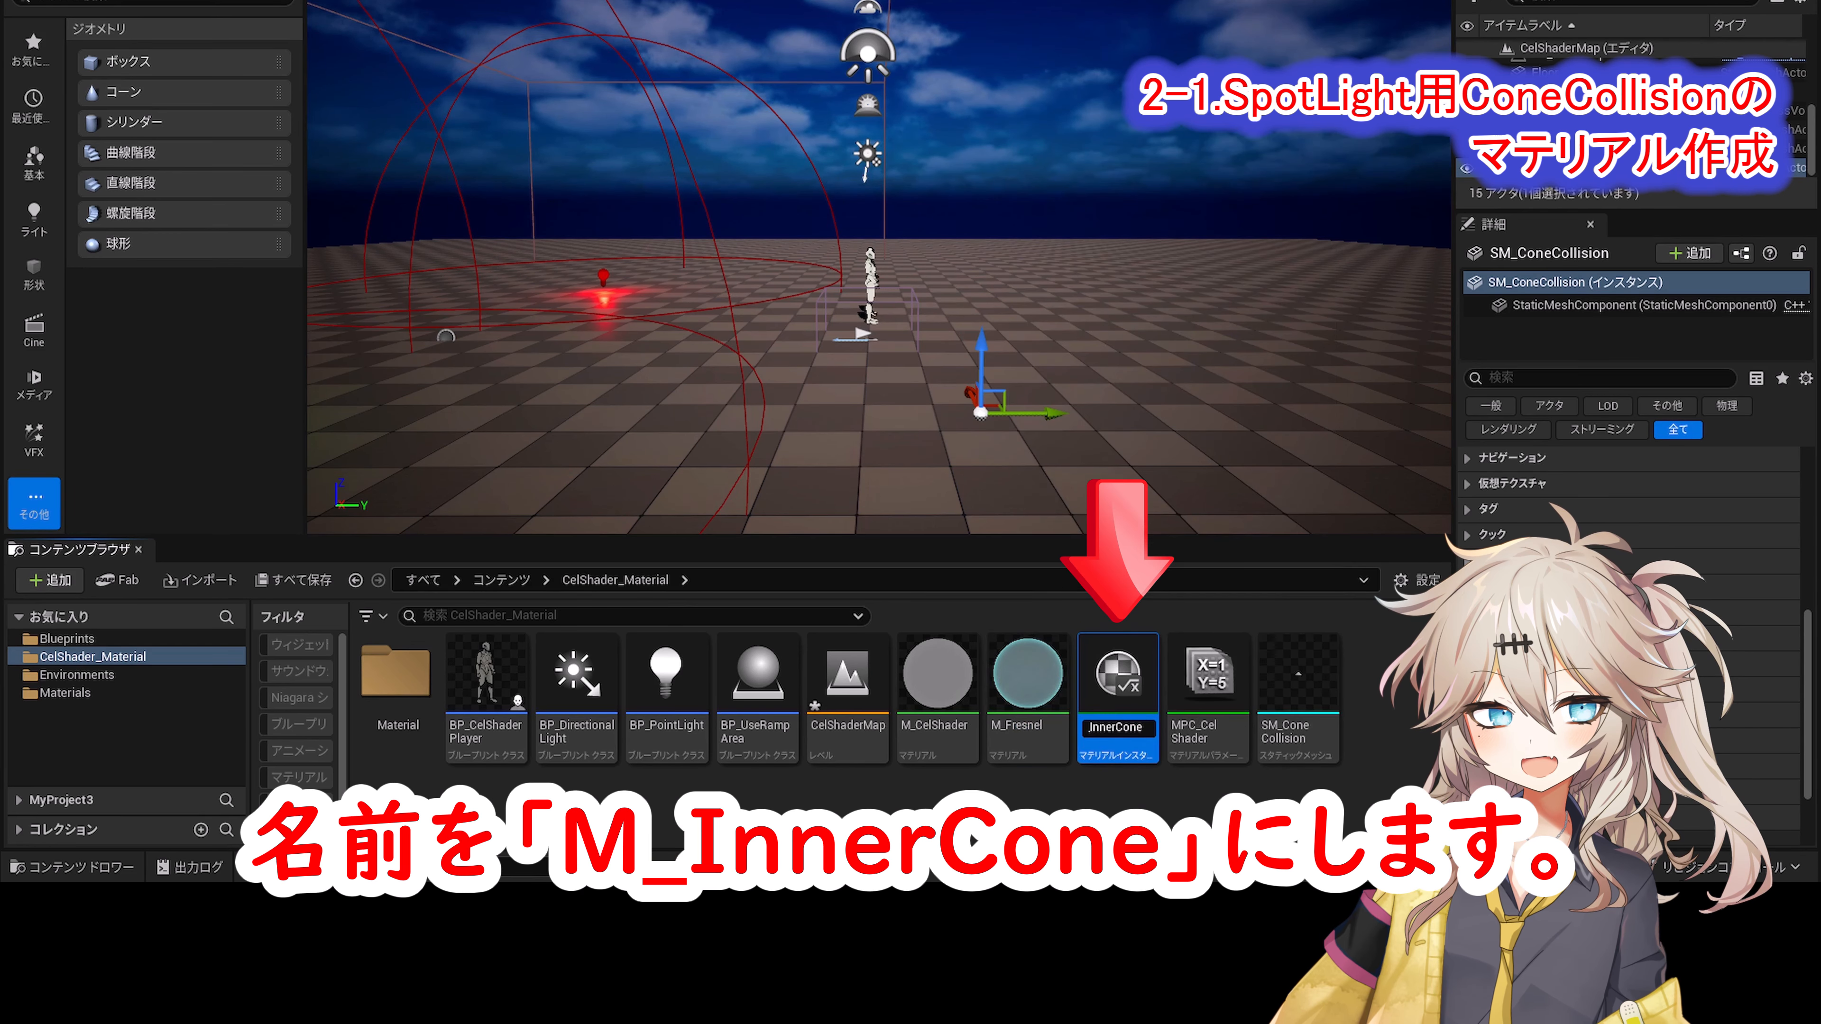
key("Return")
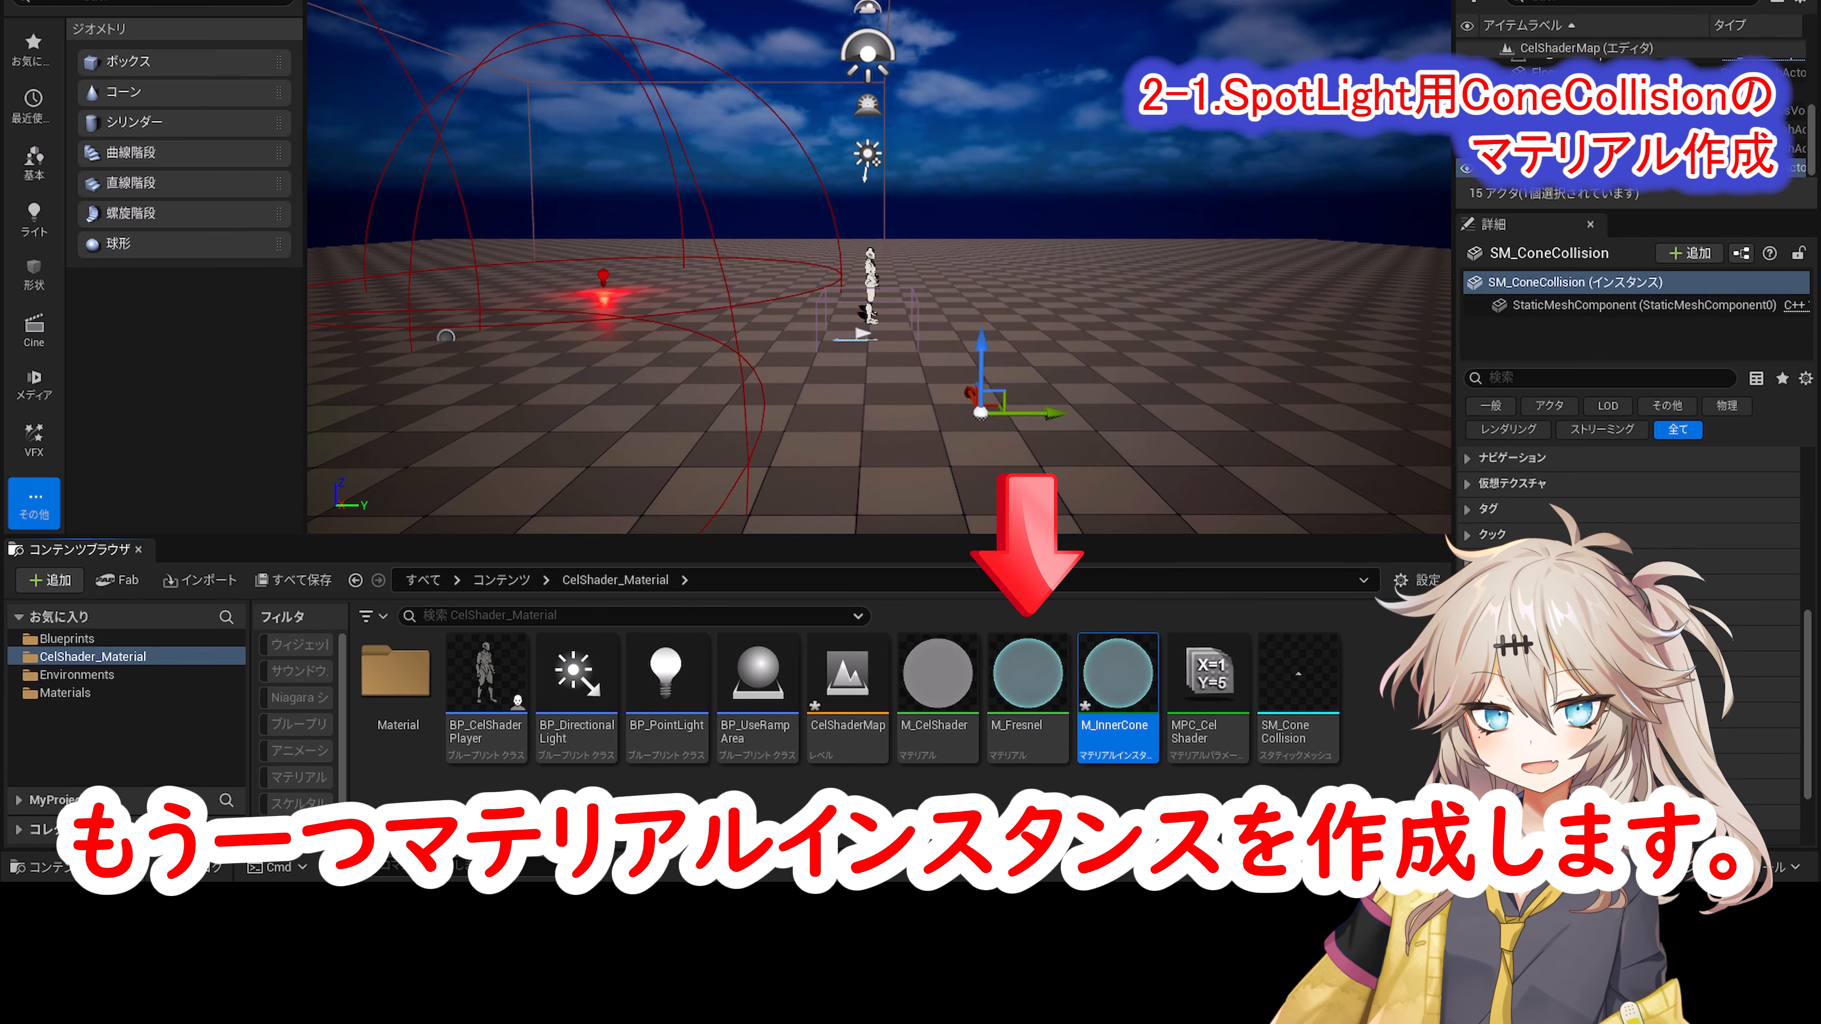
Step: Create a second material instance of M_Fresnel named M_OuterCone
right_click(1029, 677)
left_click(1148, 226)
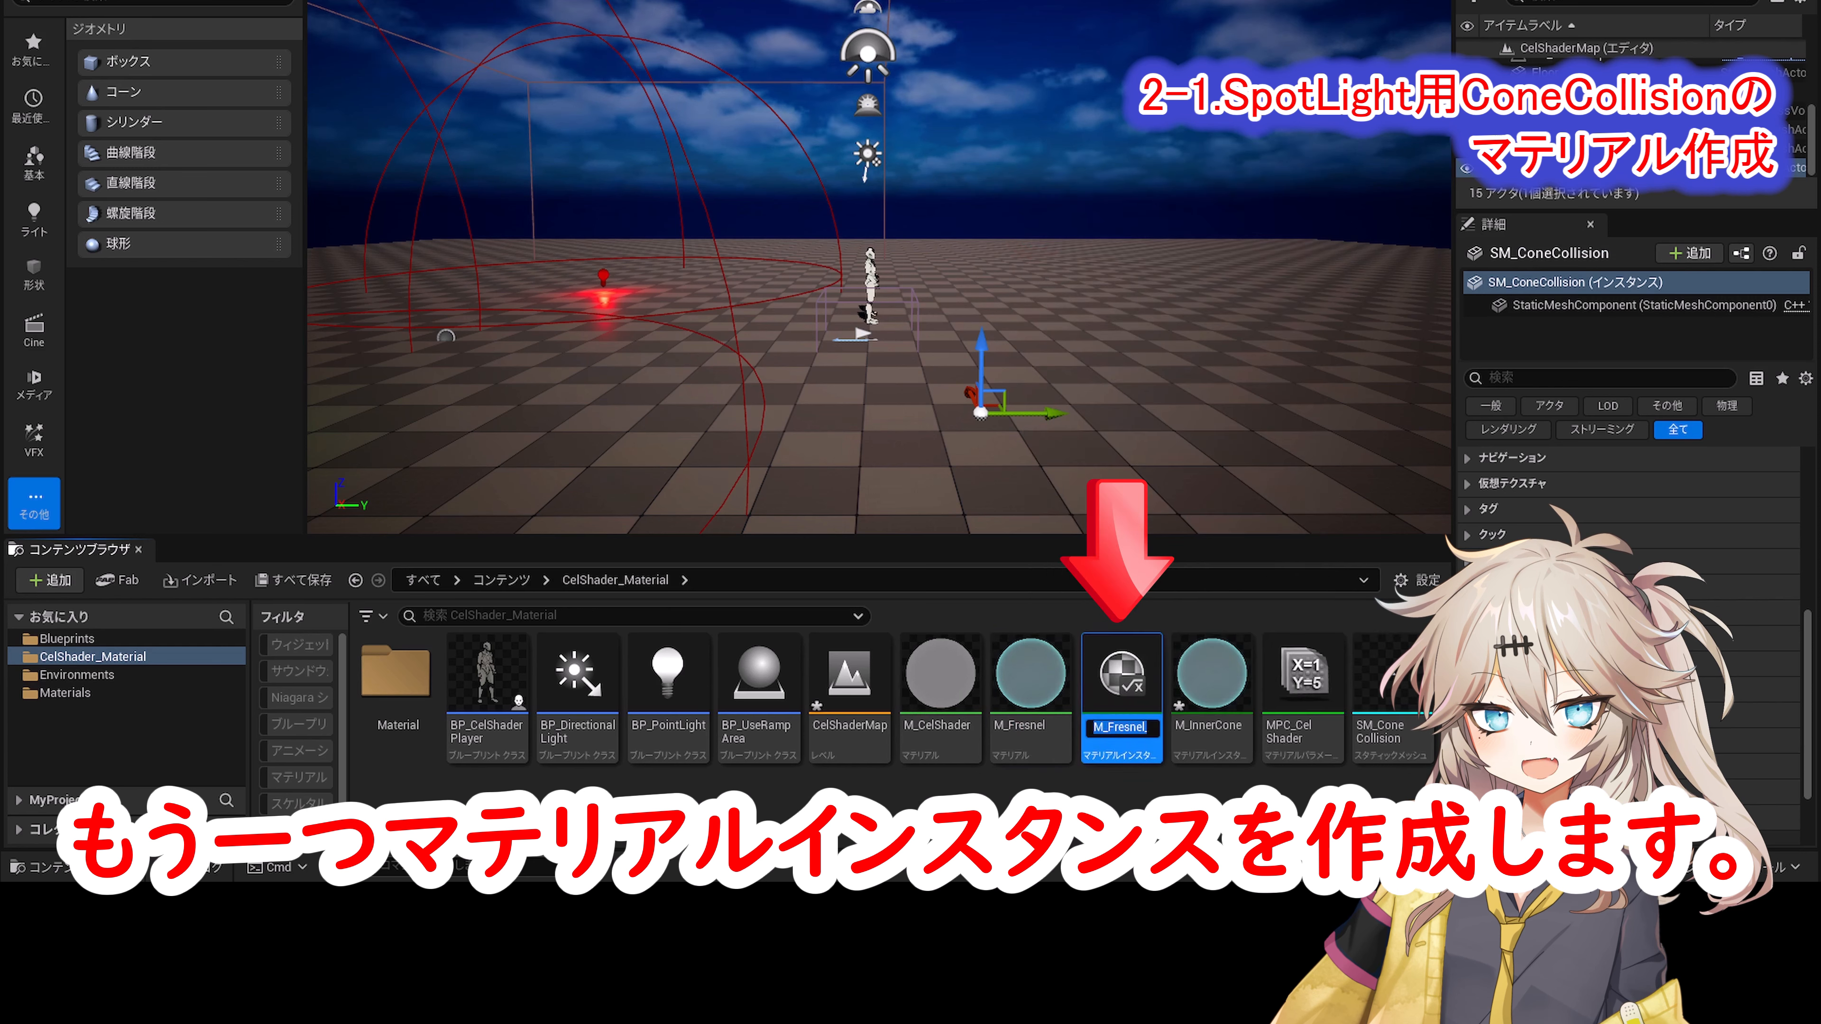
type("M_OuterCone")
key("Return")
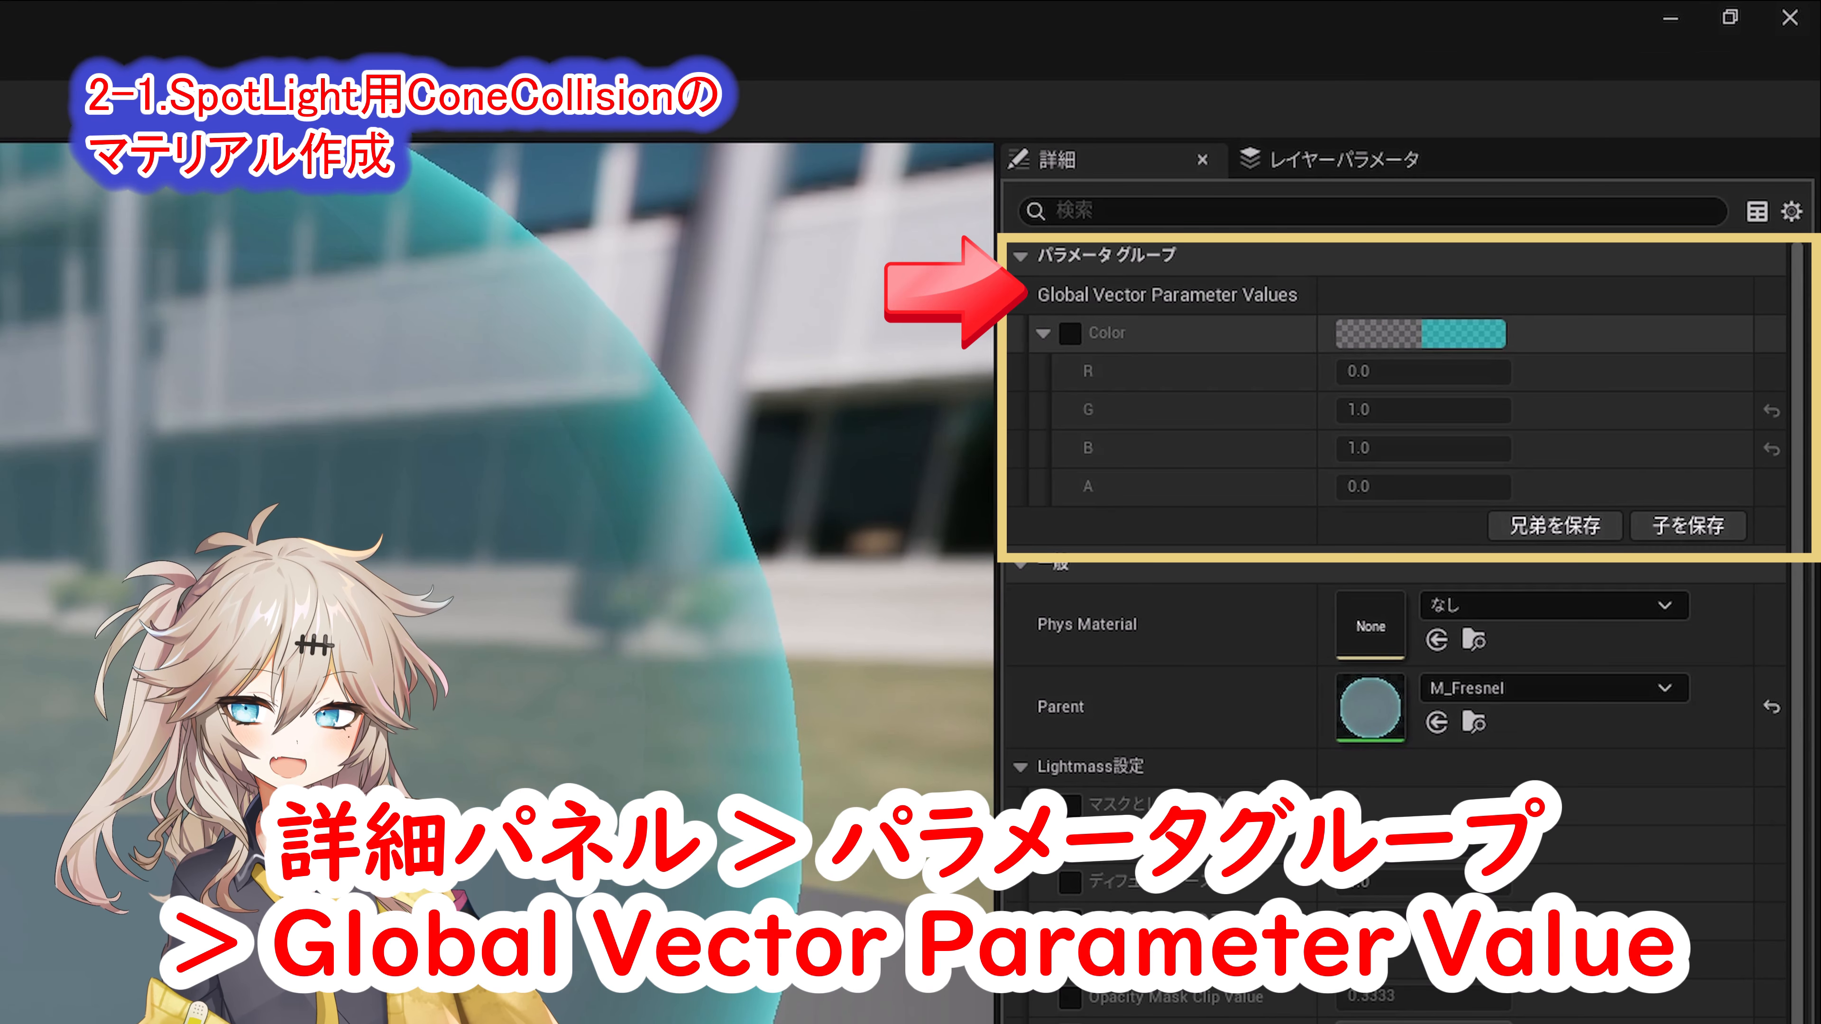
Step: Enable the Color override in M_OuterCone and set R to 1.0 and B to 0.0 for yellow
left_click(1070, 333)
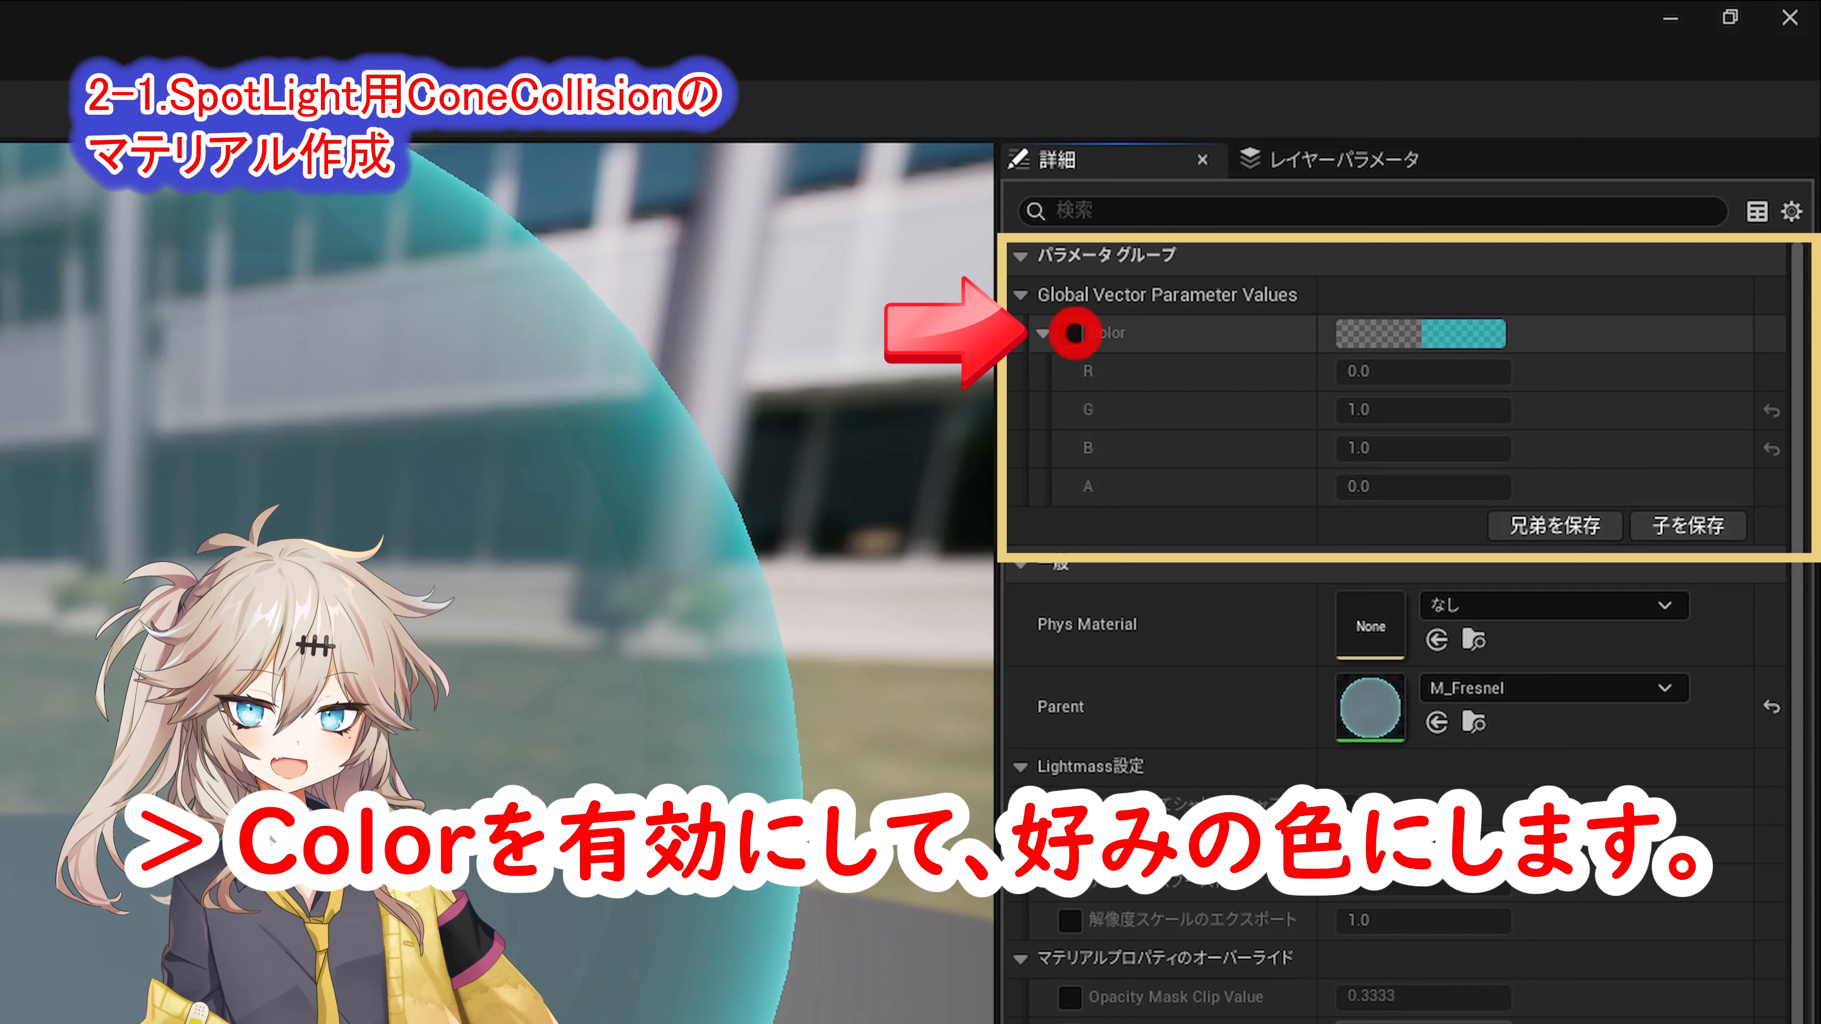
left_click(1424, 372)
type("1")
key("Tab")
left_click(1455, 451)
type("0")
key("Return")
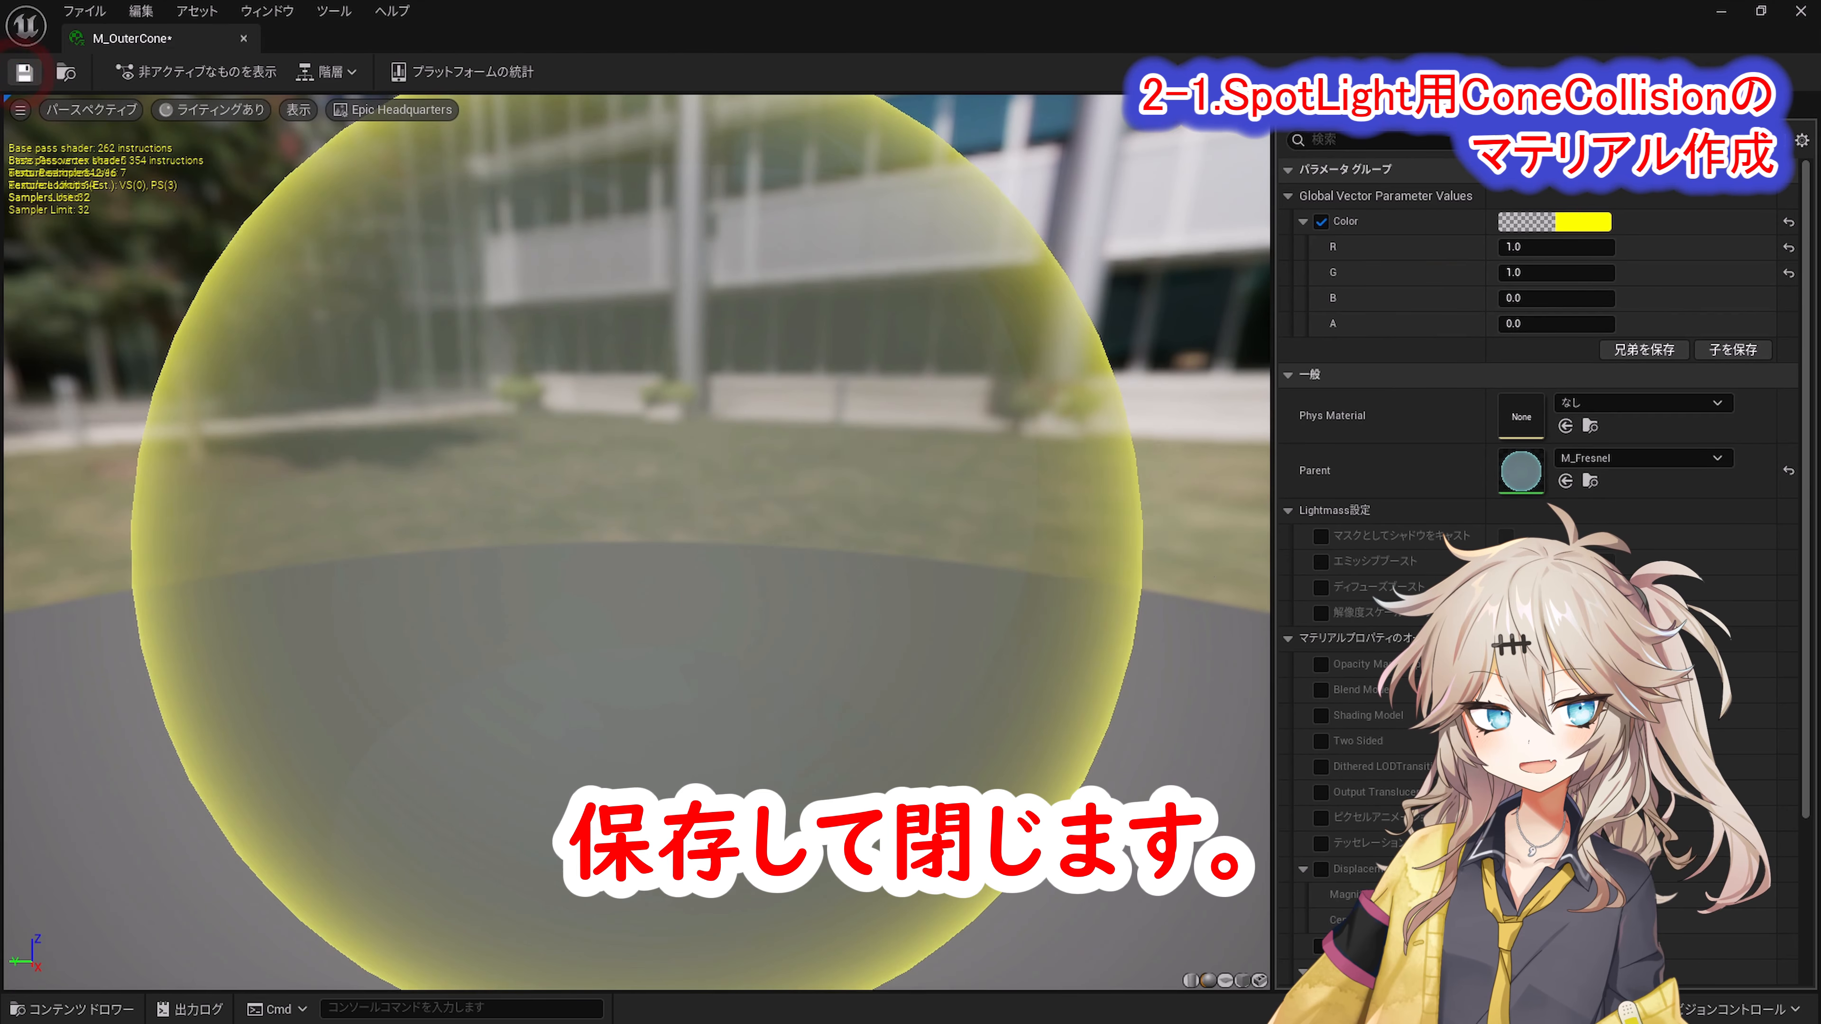
Step: Save and close the M_OuterCone material instance
left_click(24, 72)
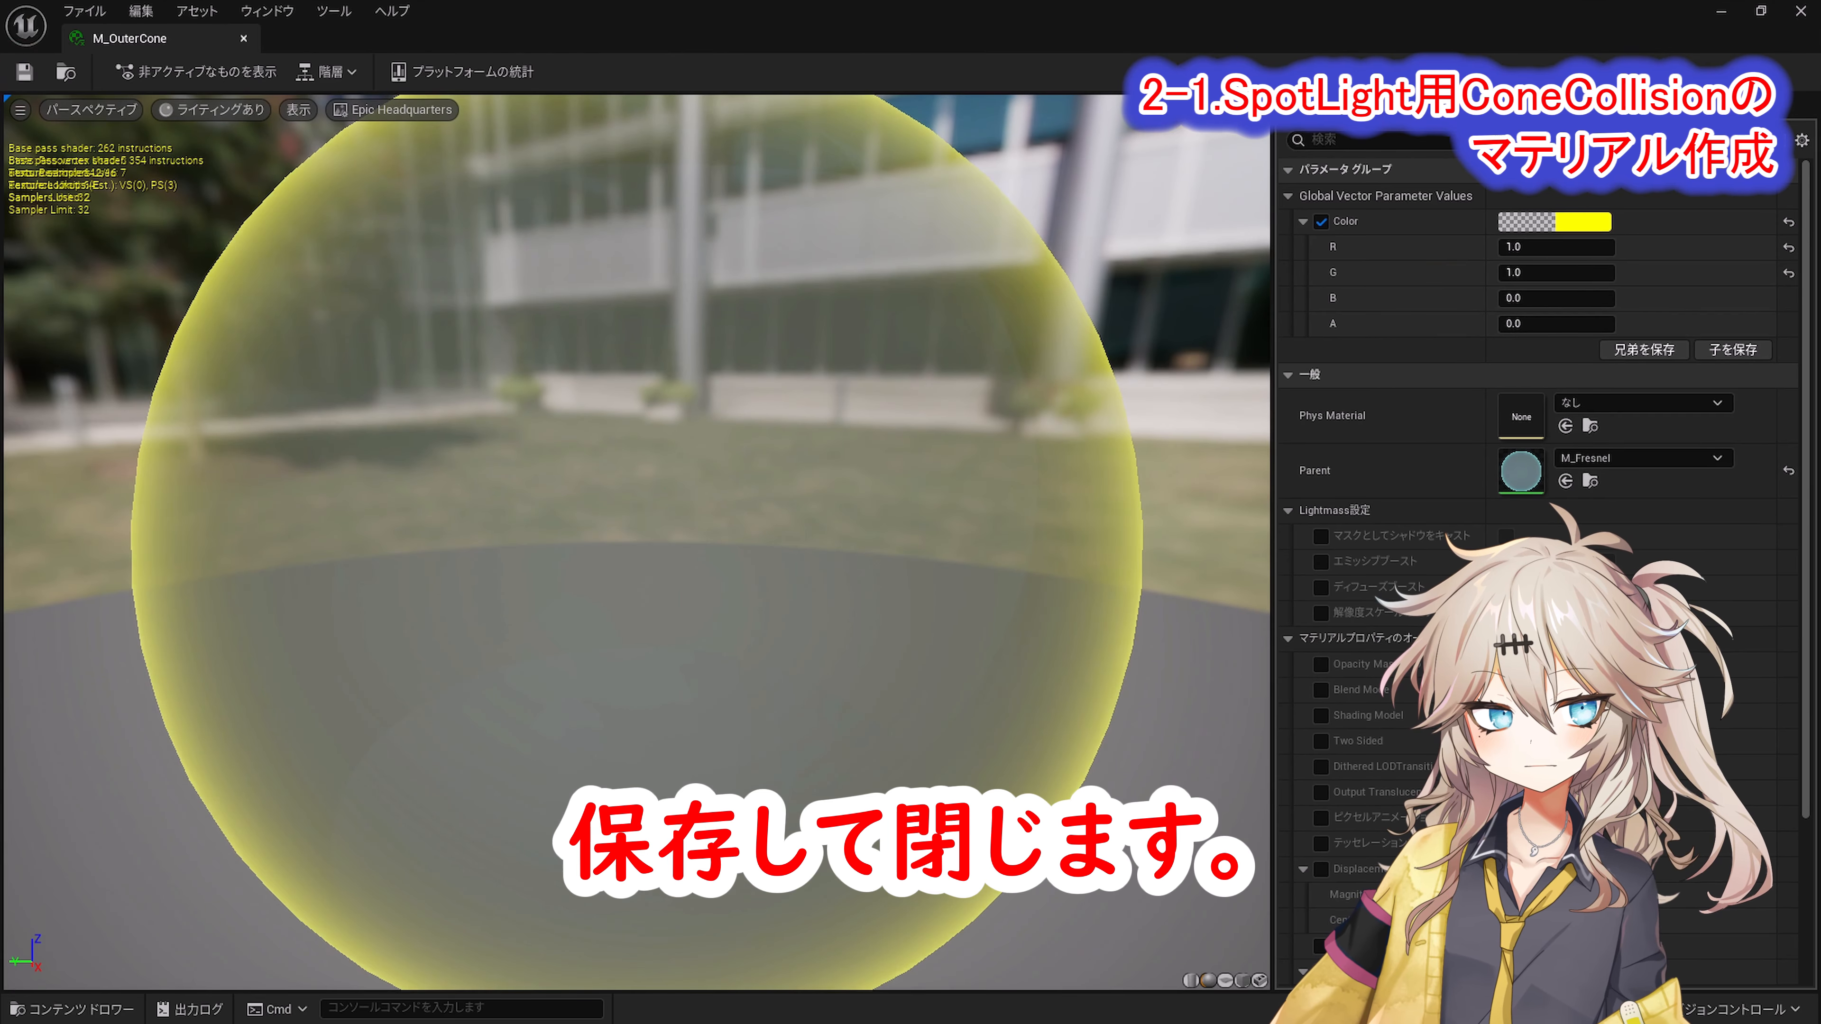
left_click(244, 38)
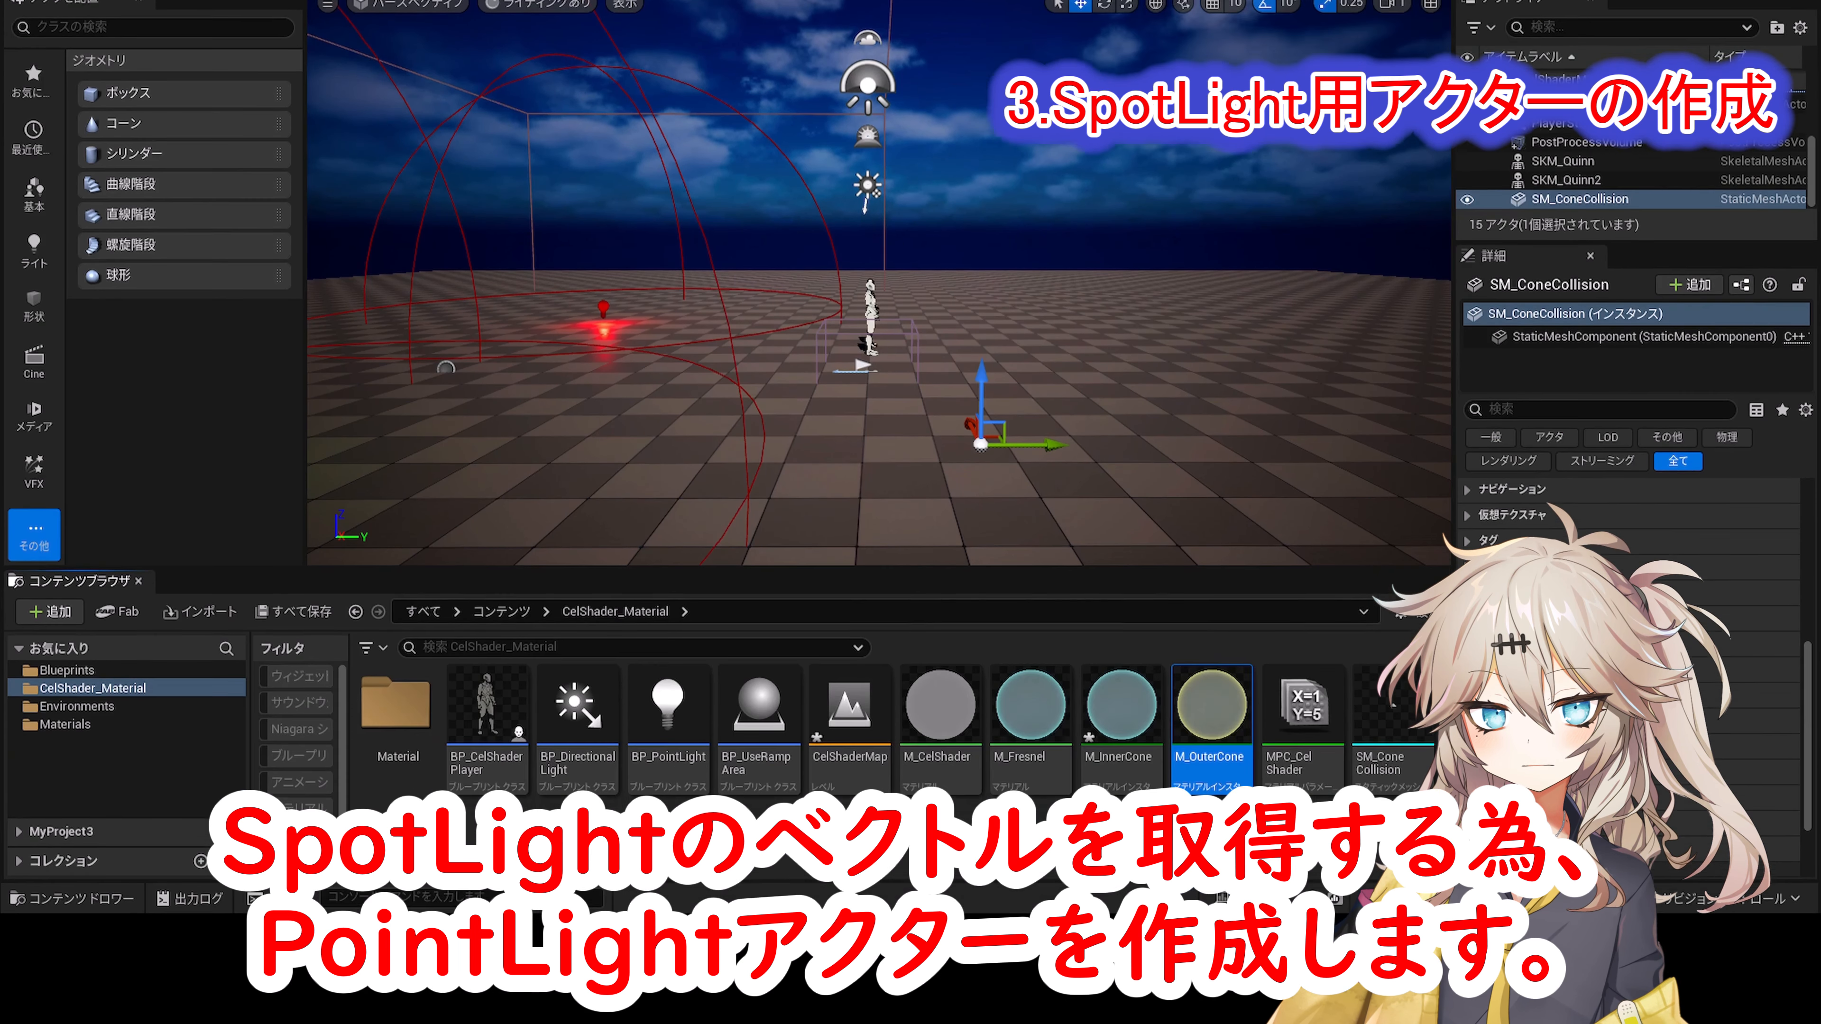
Step: Create a Blueprint class named BP_SpotLight in CelShader_Material with SpotLight as its parent class
right_click(726, 929)
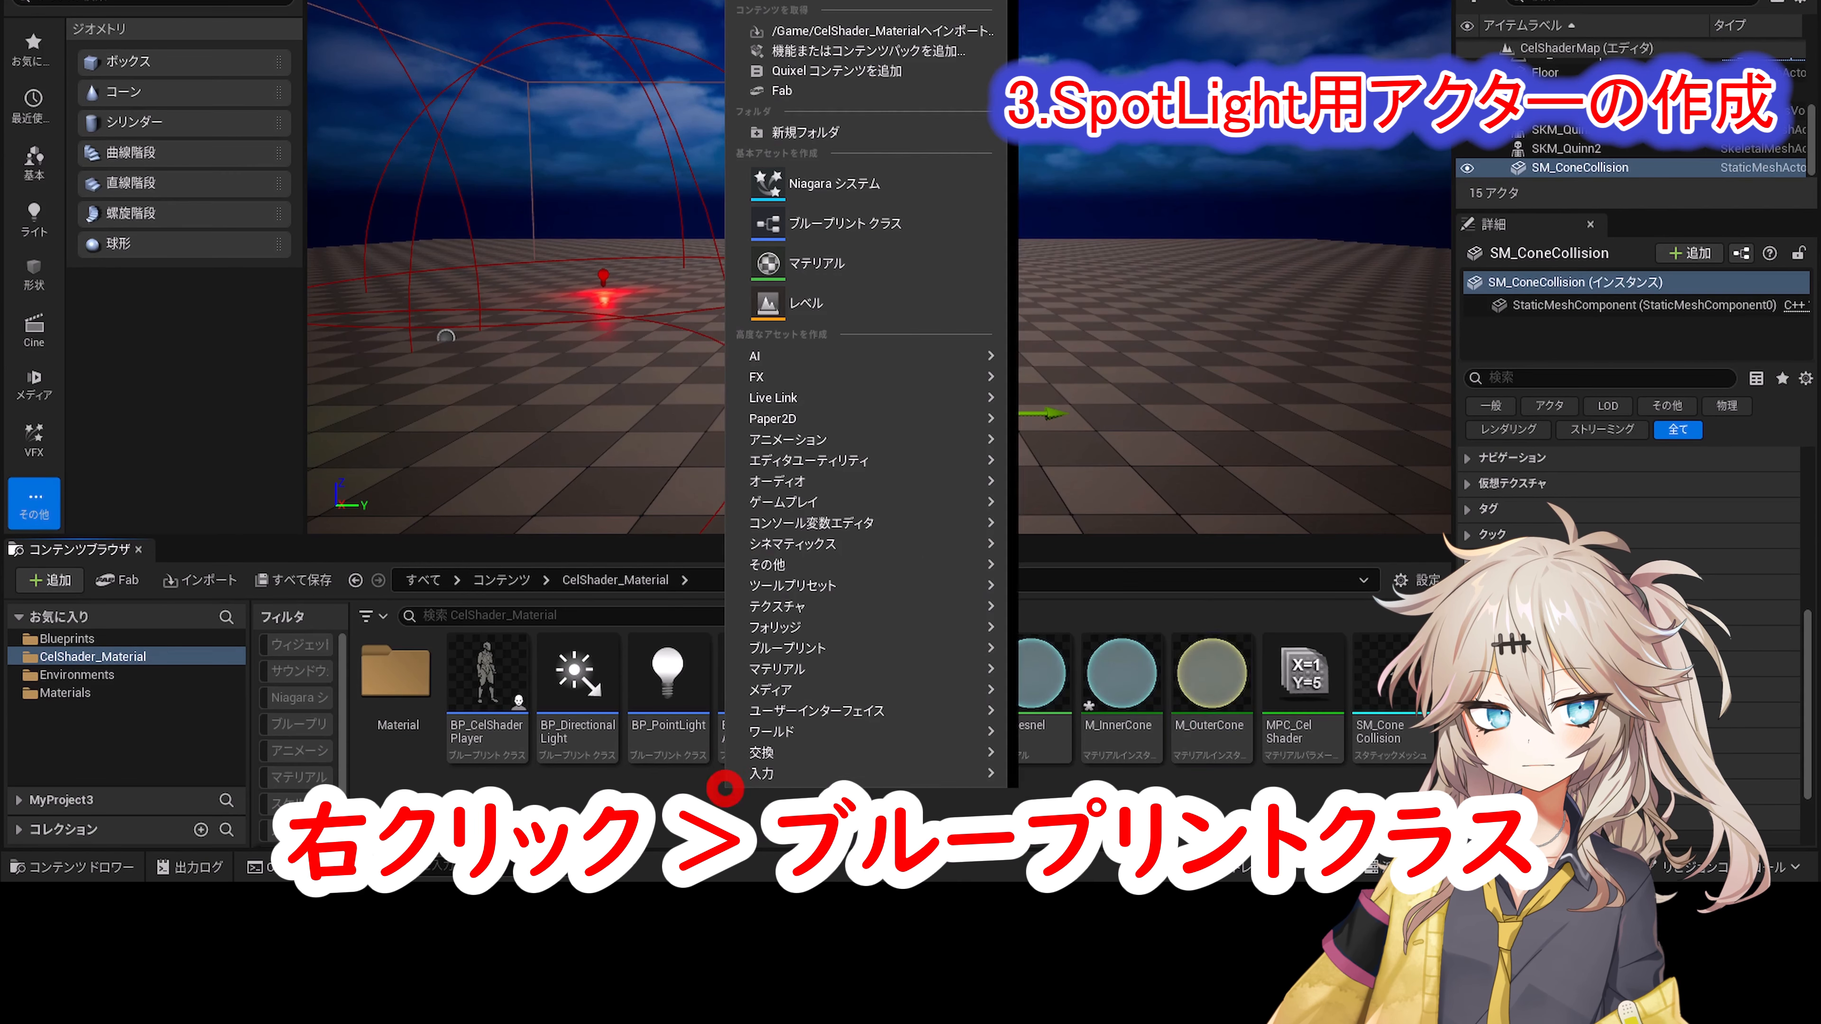
left_click(846, 222)
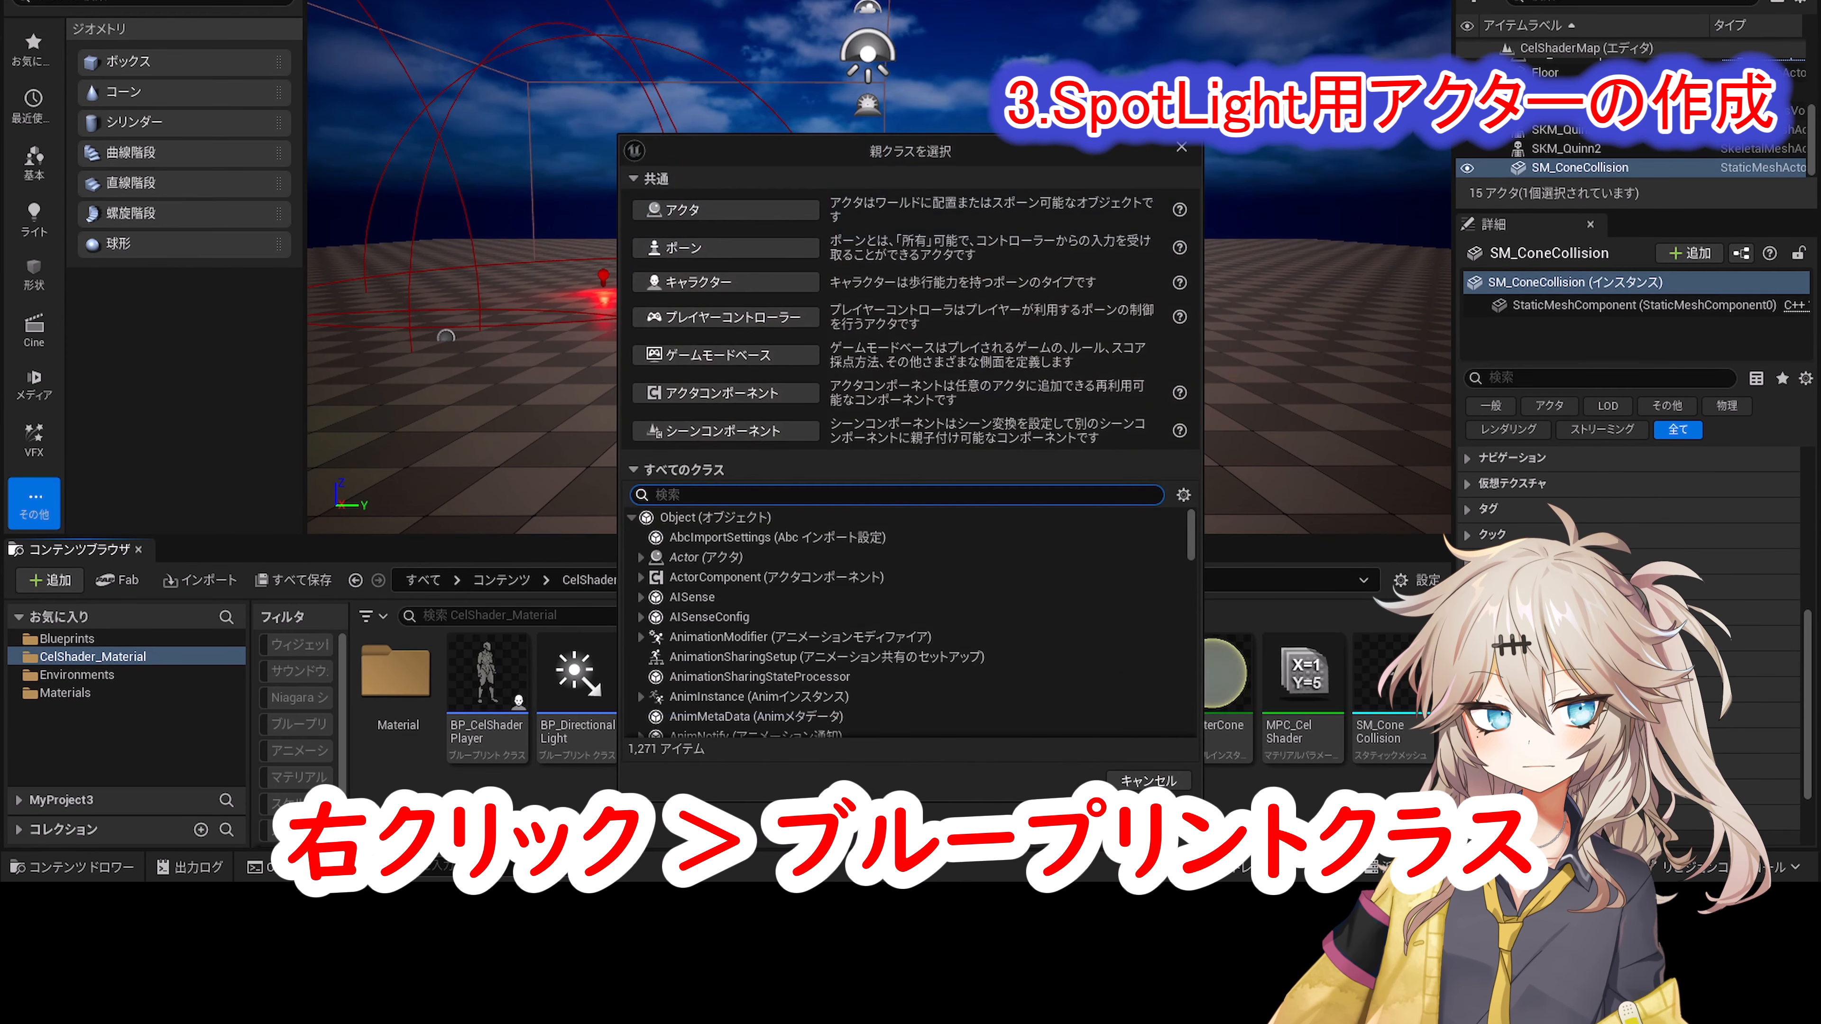
type("SpotLight")
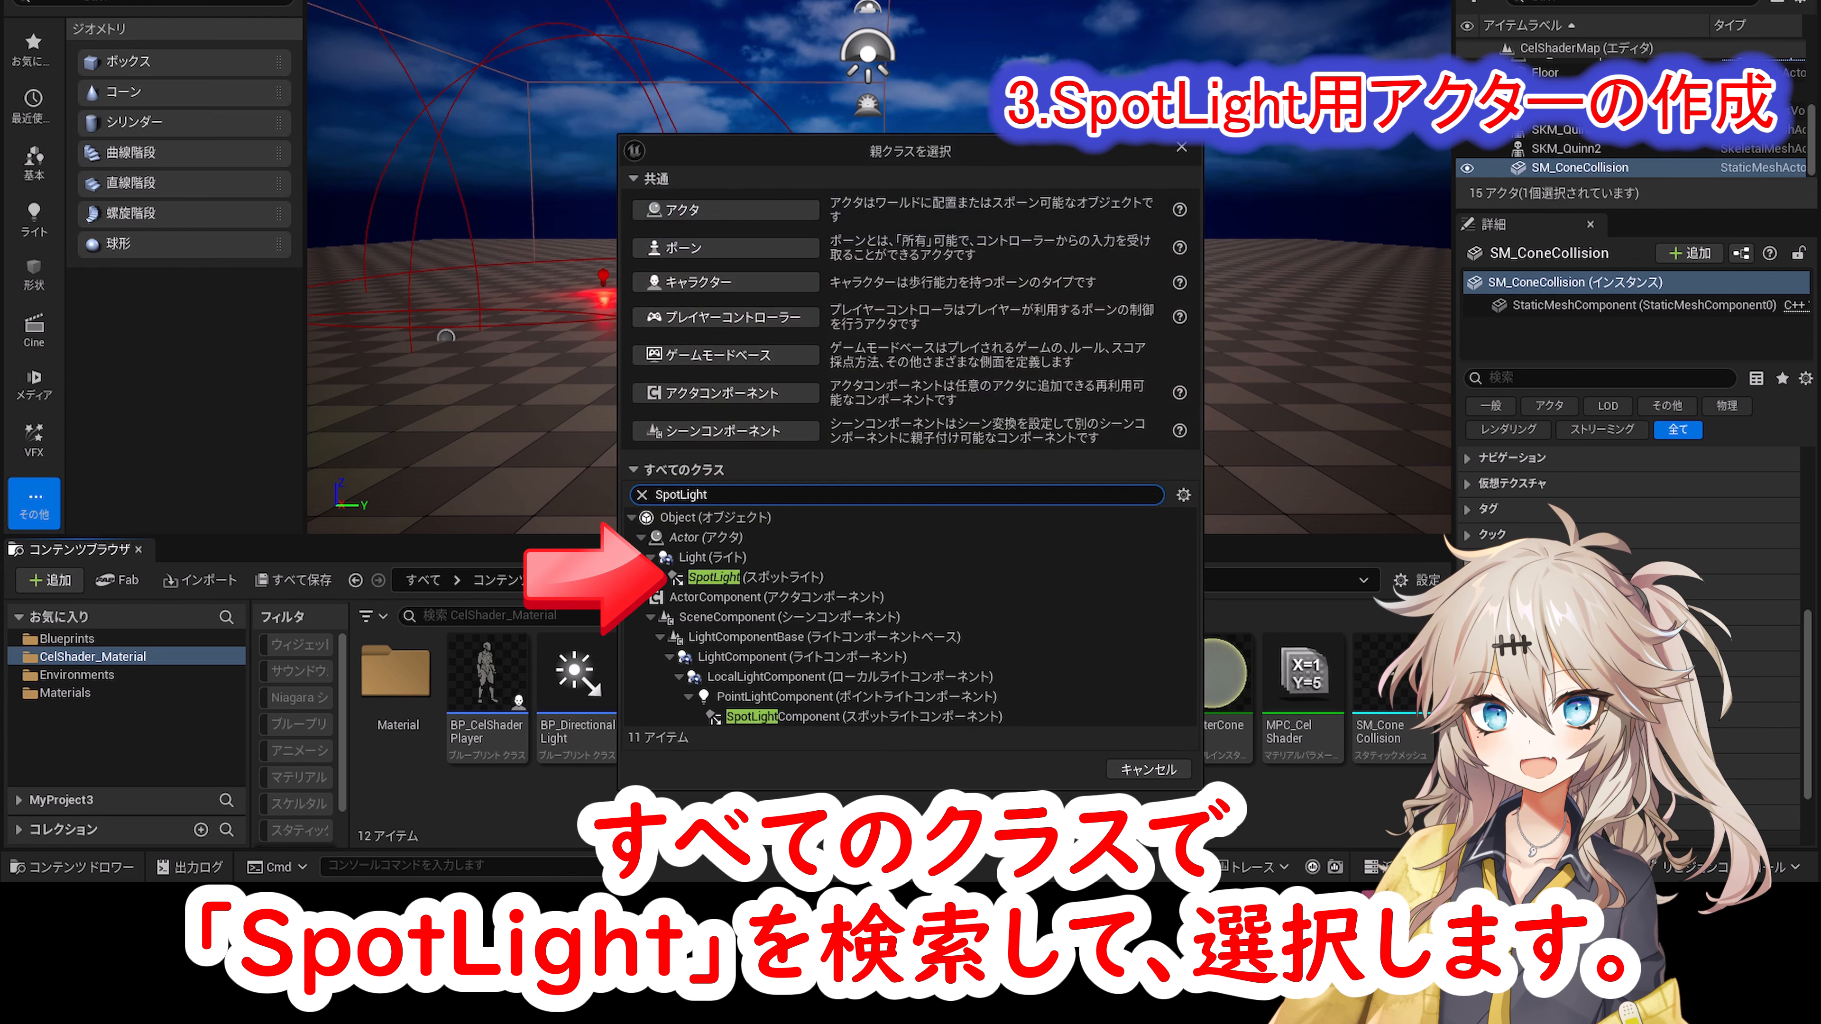
left_click(791, 578)
left_click(1052, 769)
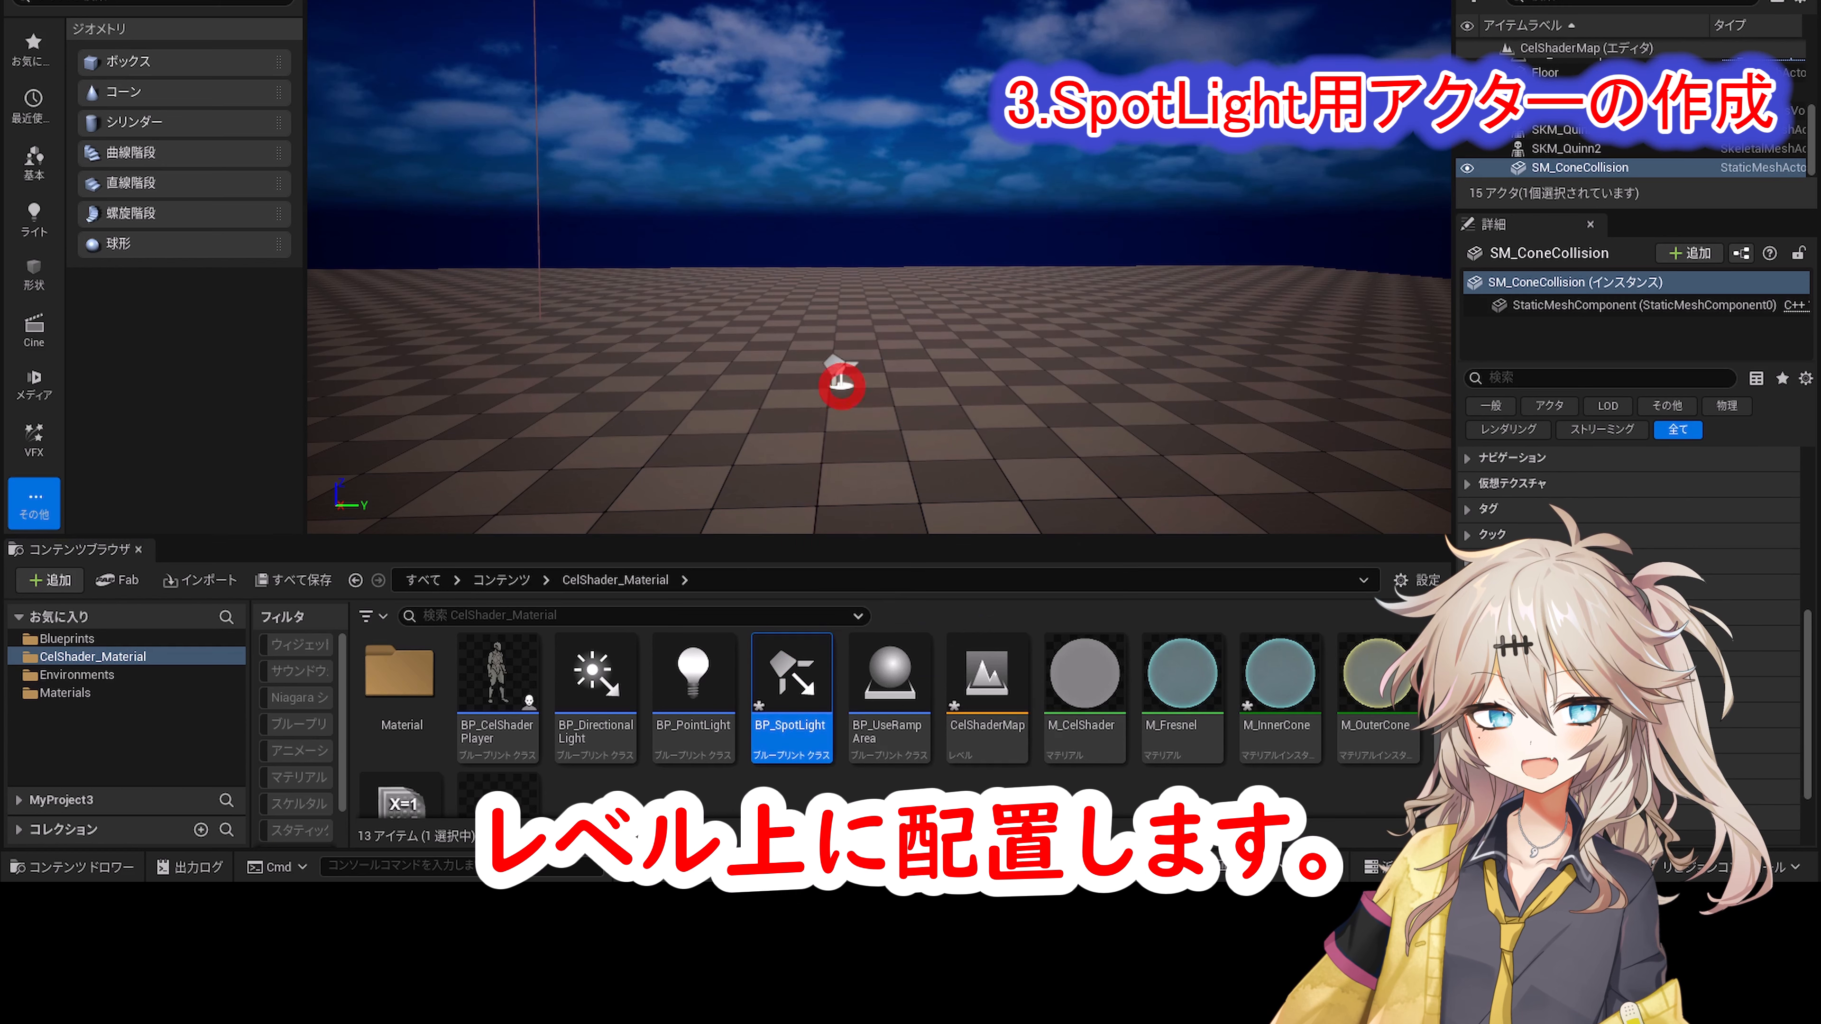
Step: Place BP_SpotLight in the level and set its location to X 1000, Y 1000, Z 300
left_click_drag(842, 386, 842, 386)
left_click_drag(1807, 667, 1805, 443)
left_click(1657, 488)
type("1000")
key("Tab")
type("1000")
key("Tab")
type("300")
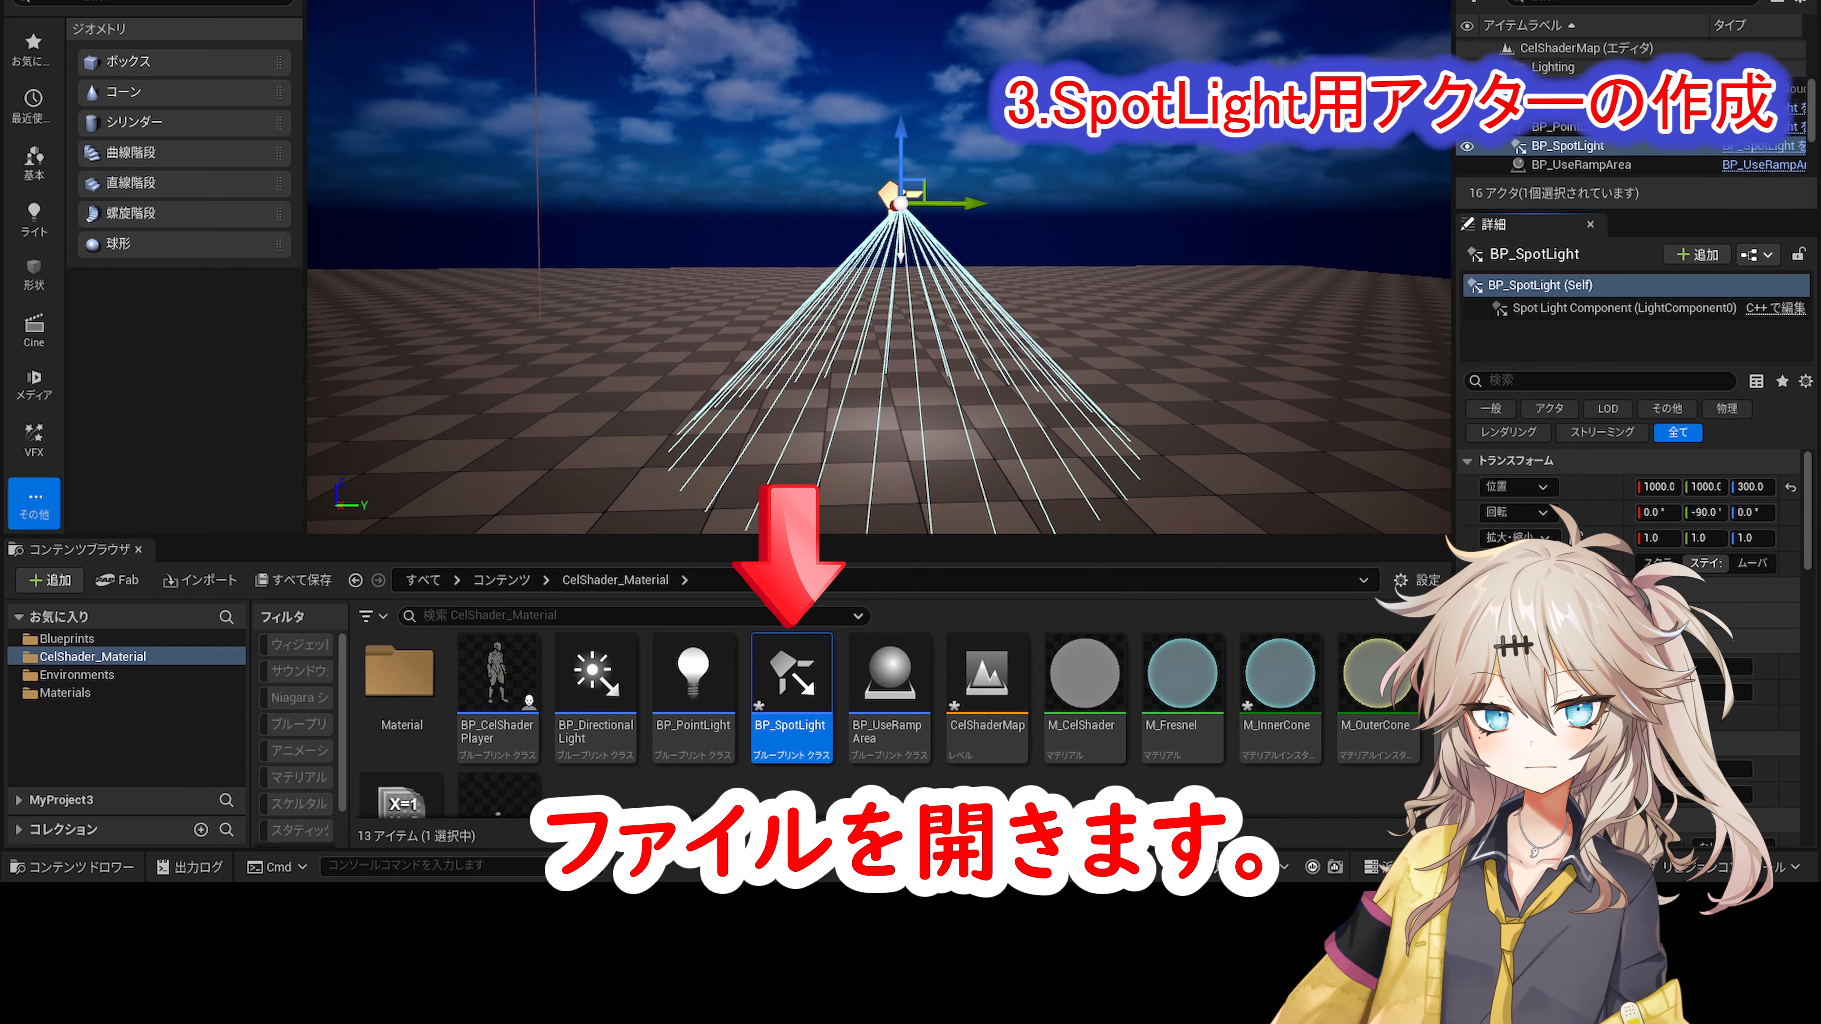
Step: Open the BP_SpotLight blueprint and add a Static Mesh component named InnerCone
double_click(789, 744)
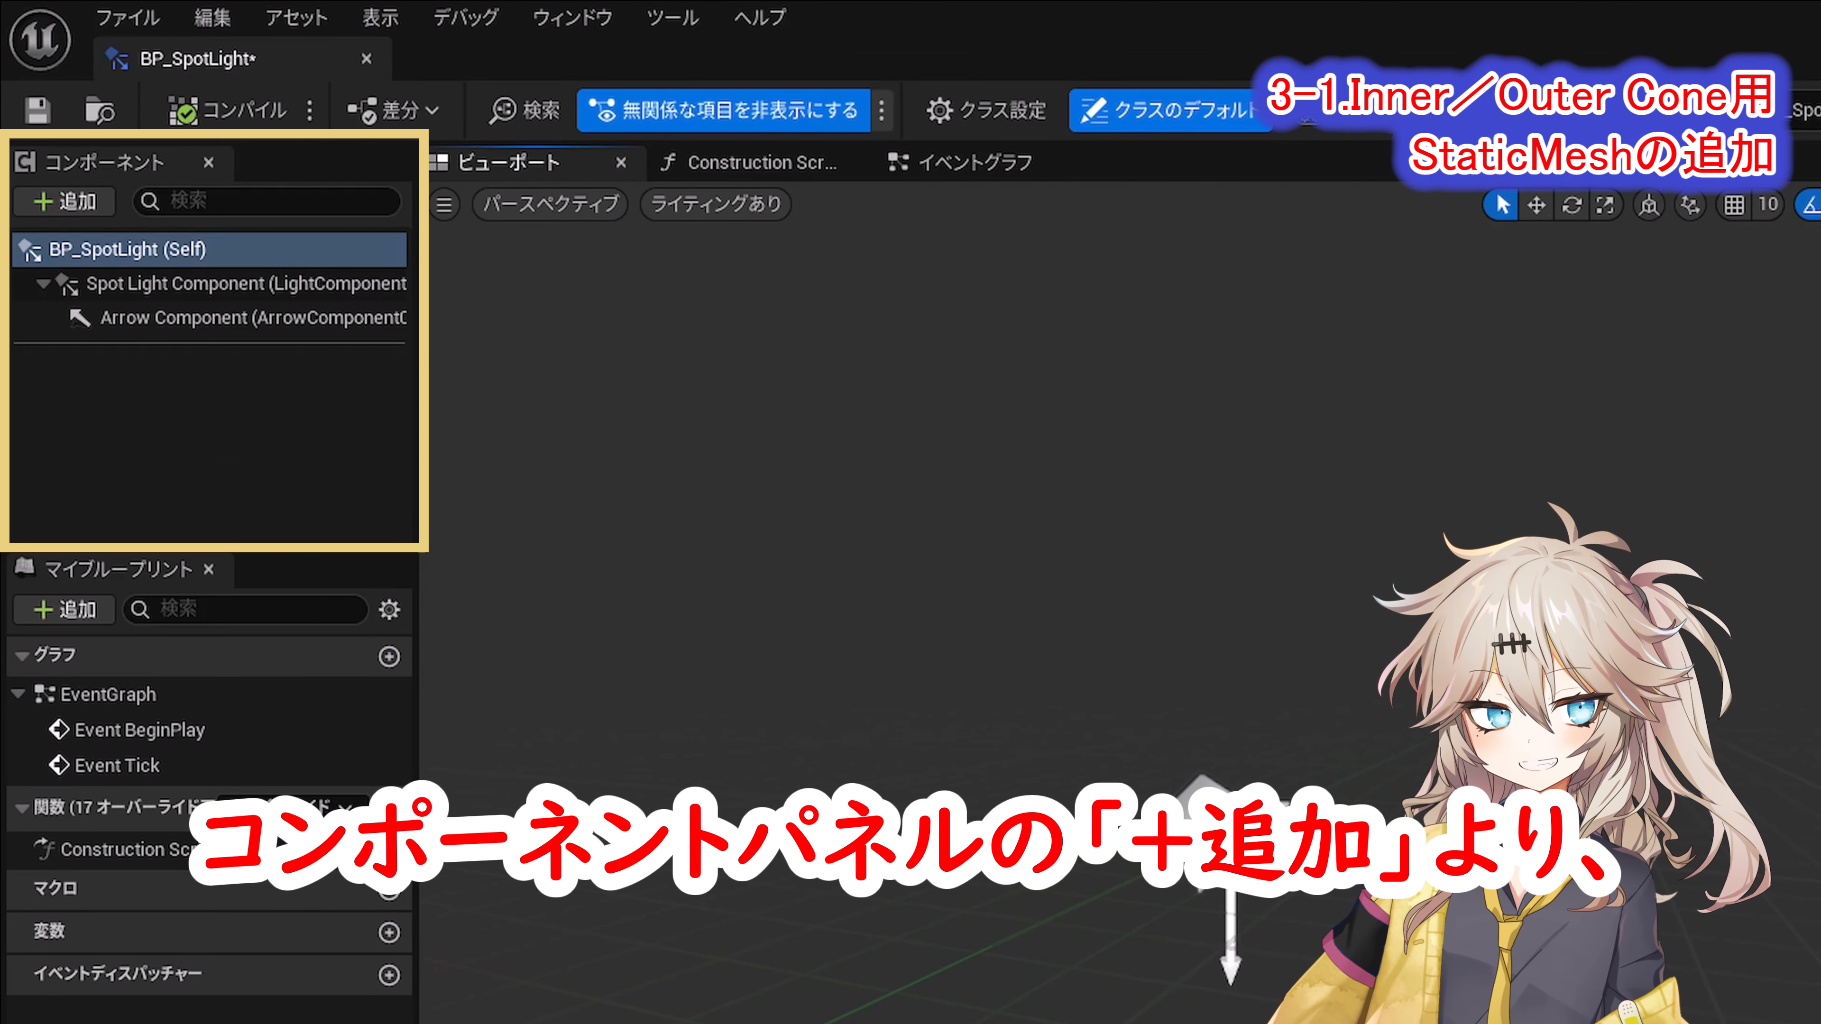
left_click(65, 201)
left_click(143, 483)
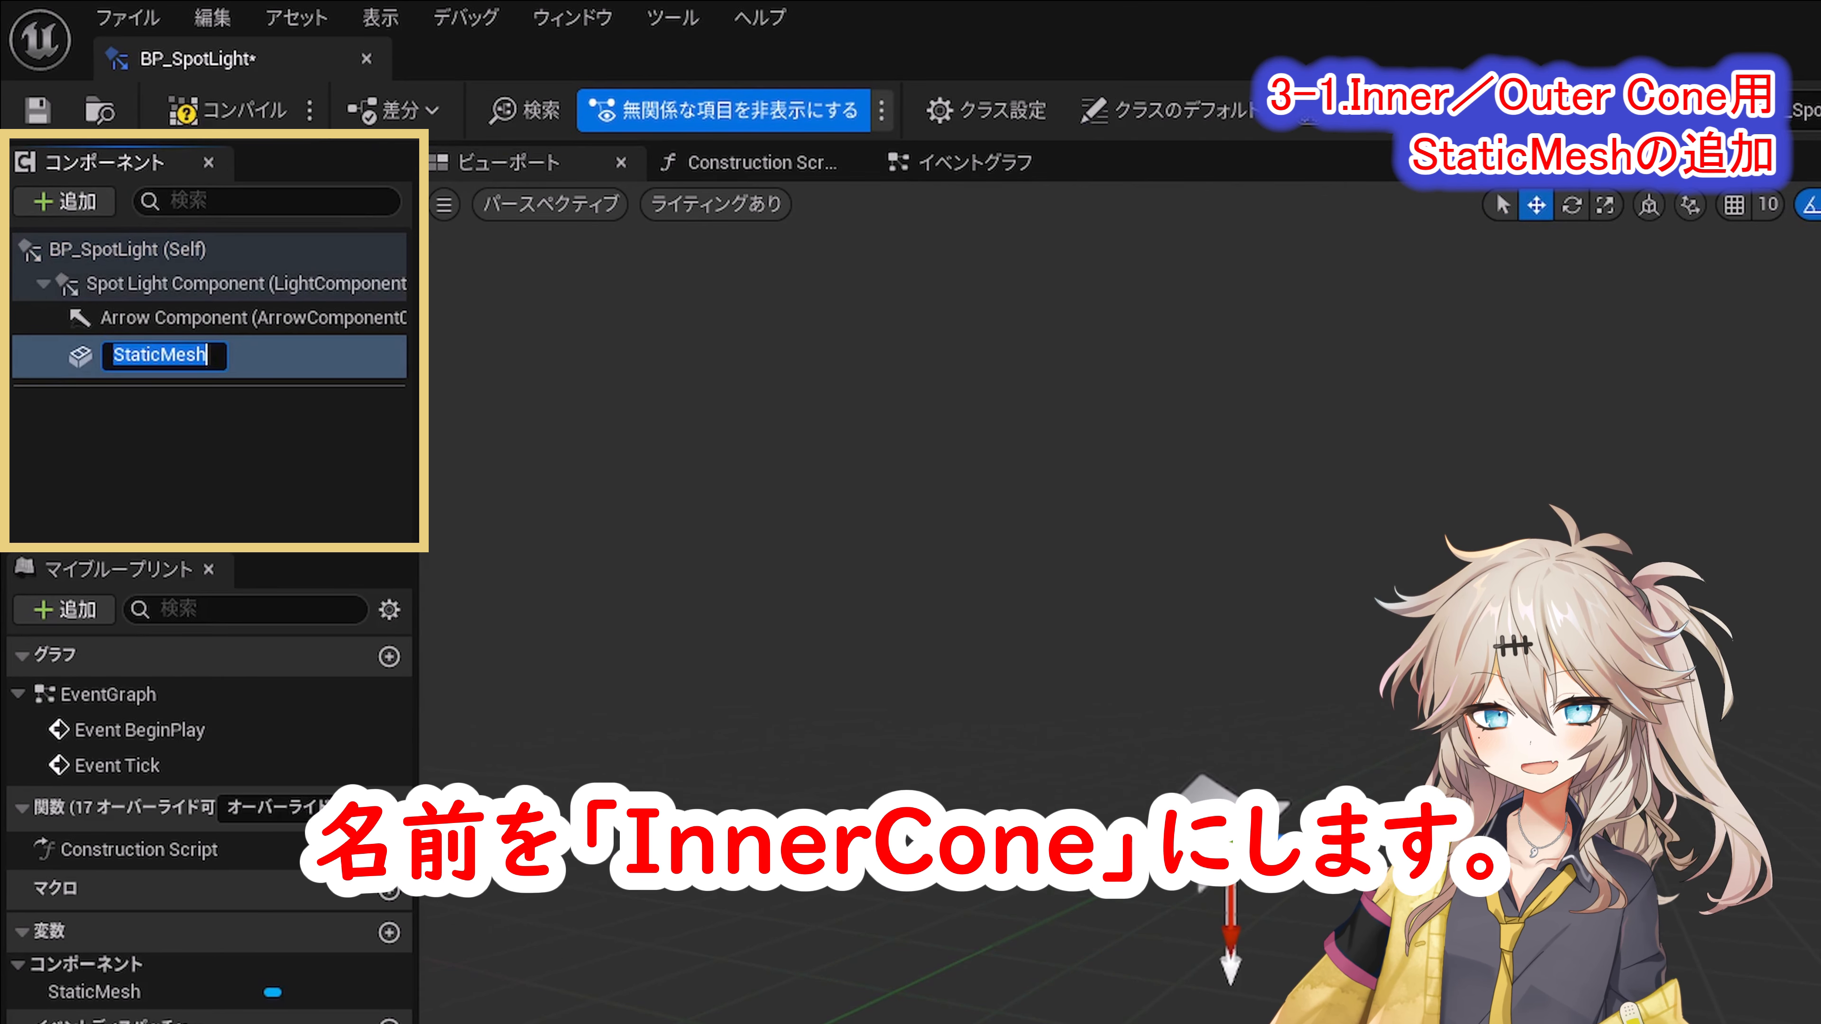
type("InnerCone")
key("Return")
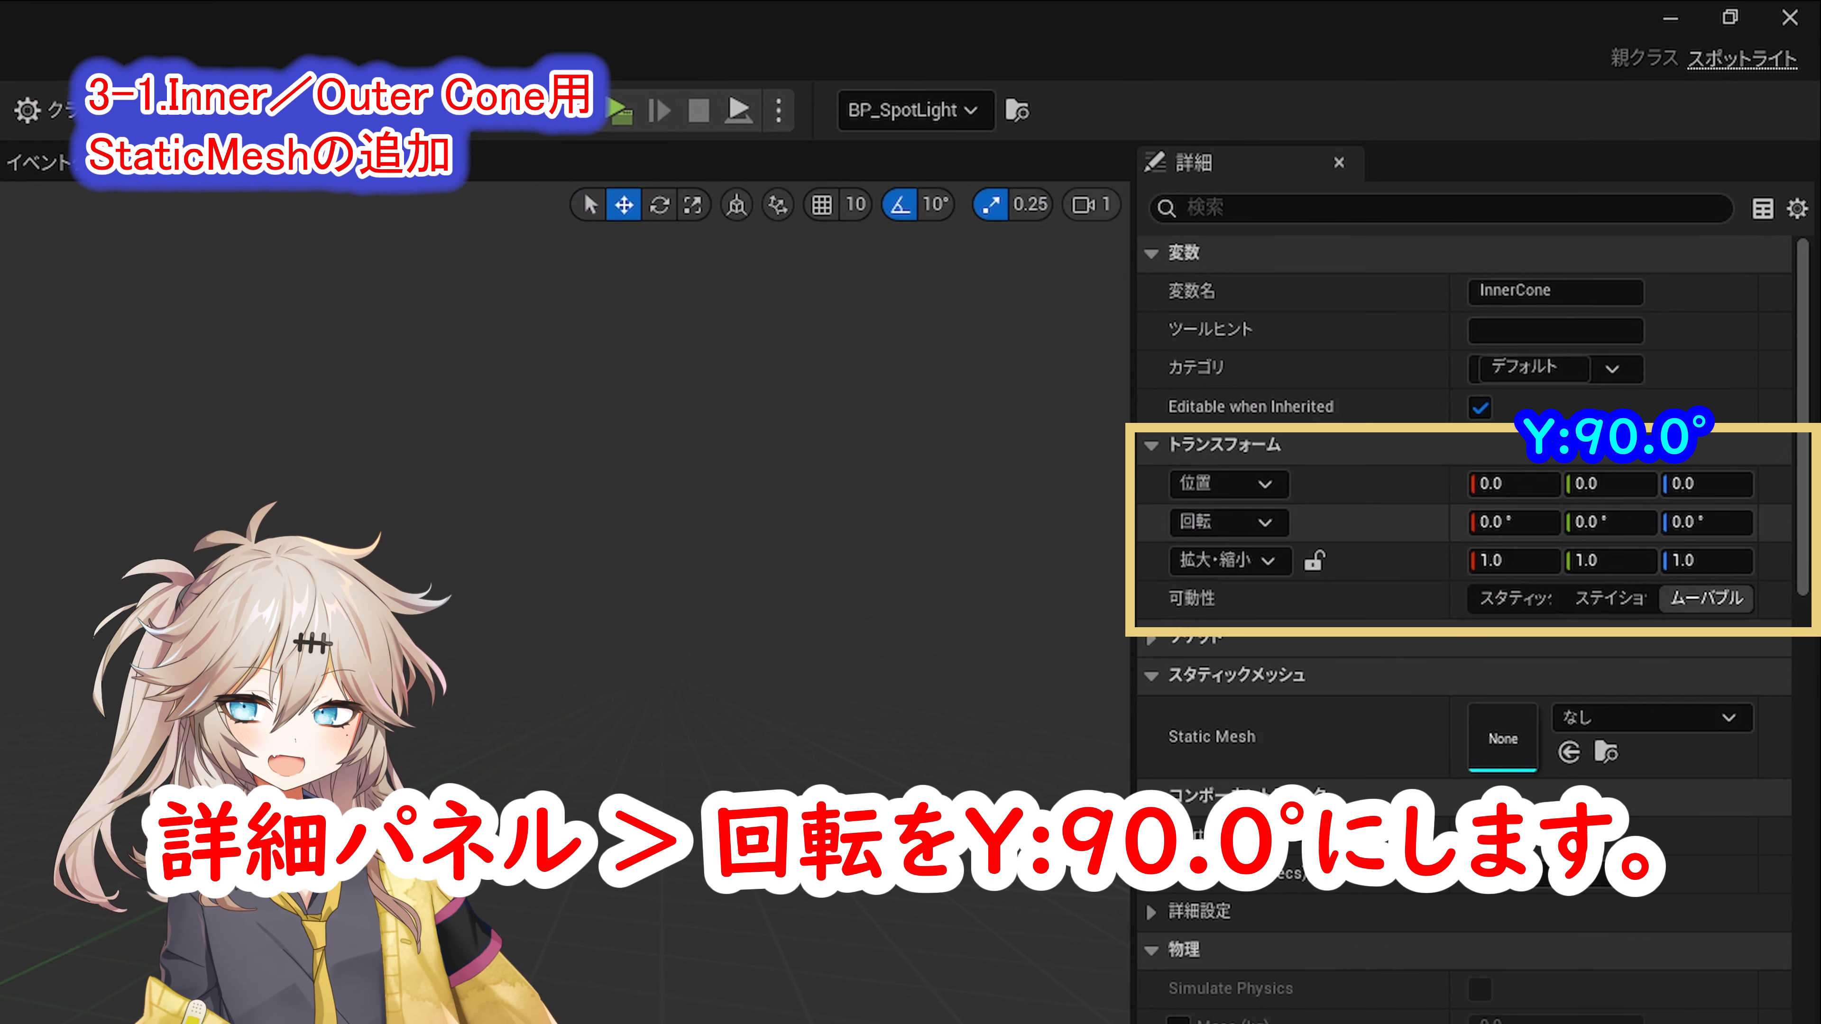
Step: Set the InnerCone component's Y rotation to 90°
left_click(1603, 522)
type("90")
key("Return")
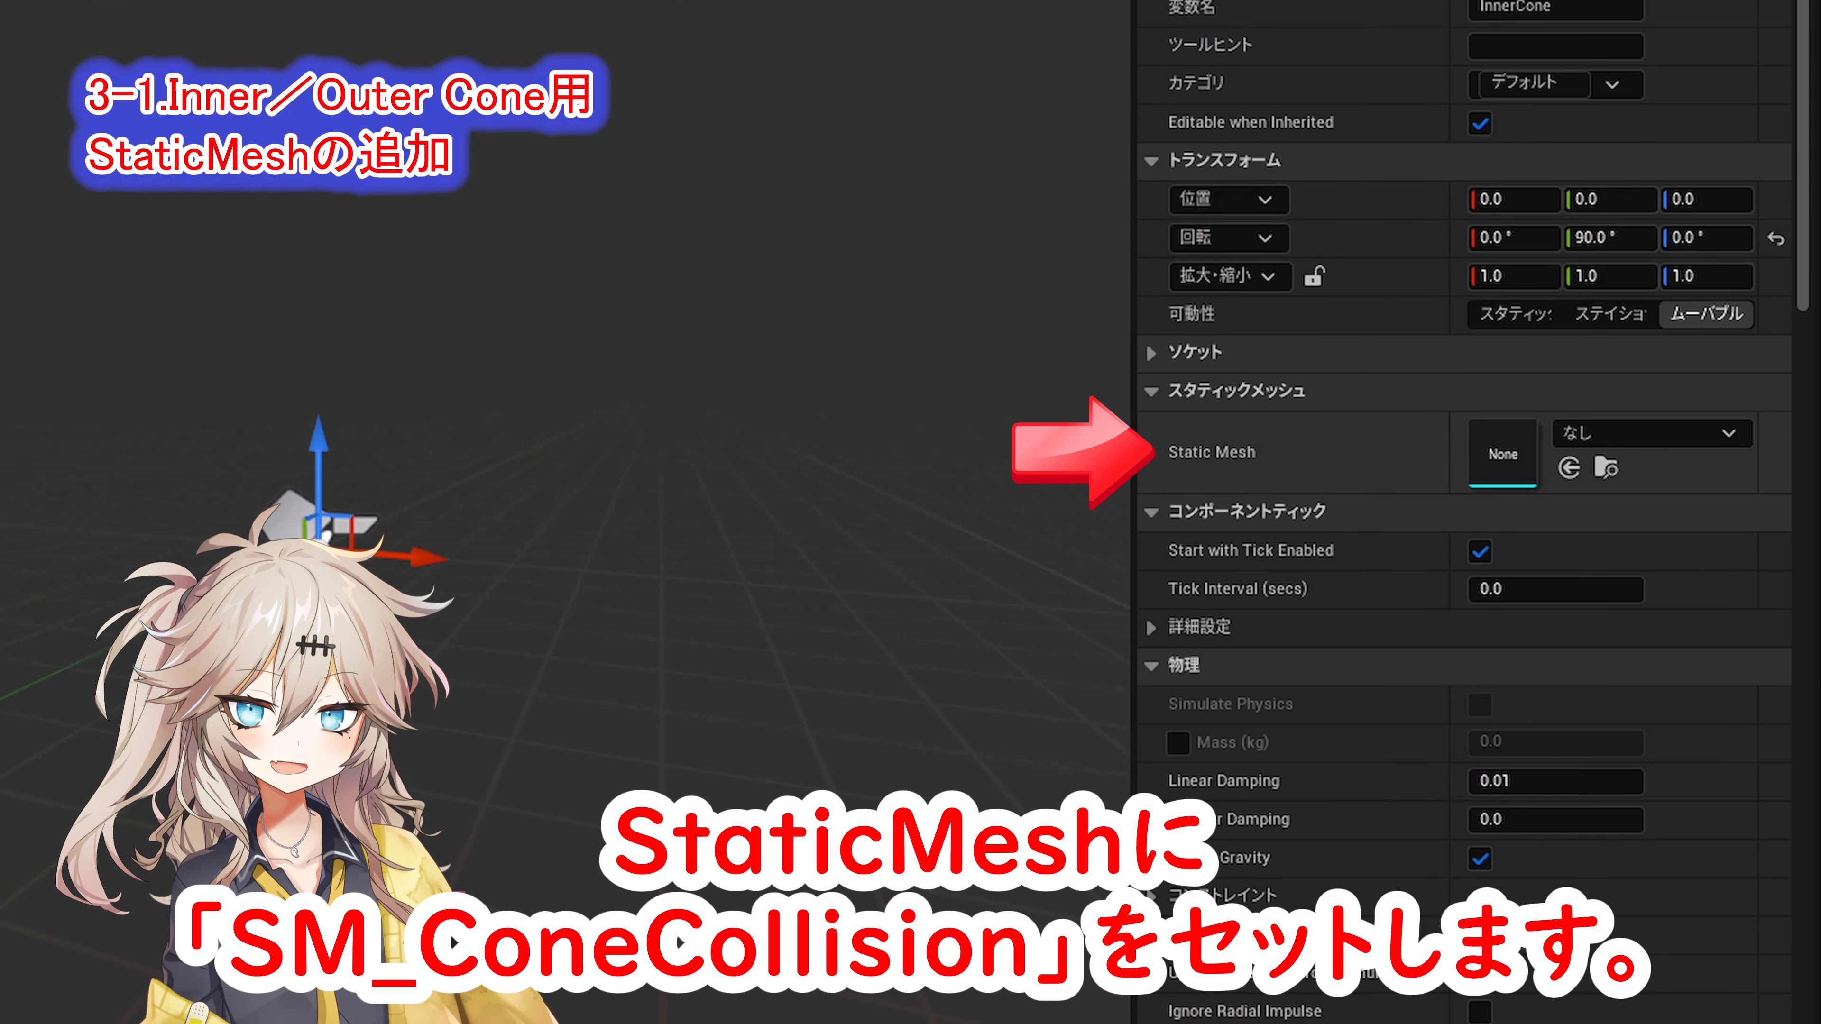
Step: Assign the SM_ConeCollision static mesh and the M_InnerCone material to the InnerCone component
left_click(1652, 718)
type("SM_ConeCollision")
left_click(1578, 732)
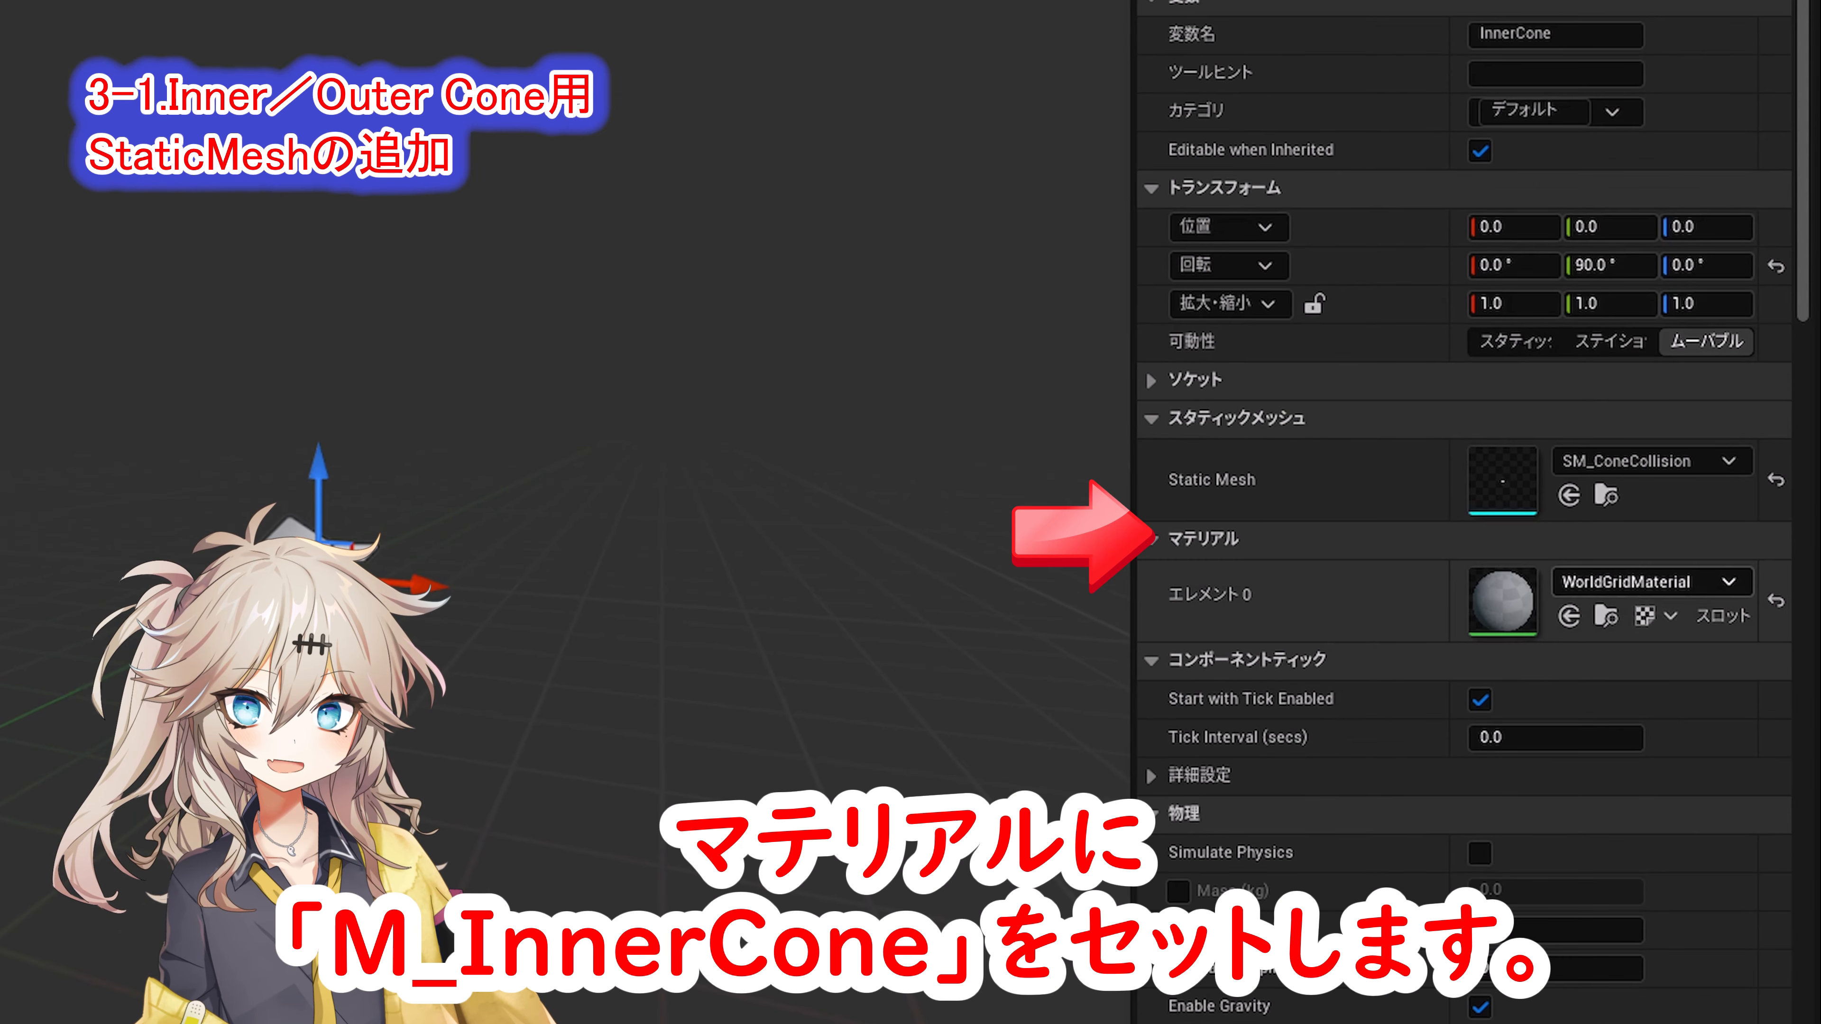
left_click(1706, 558)
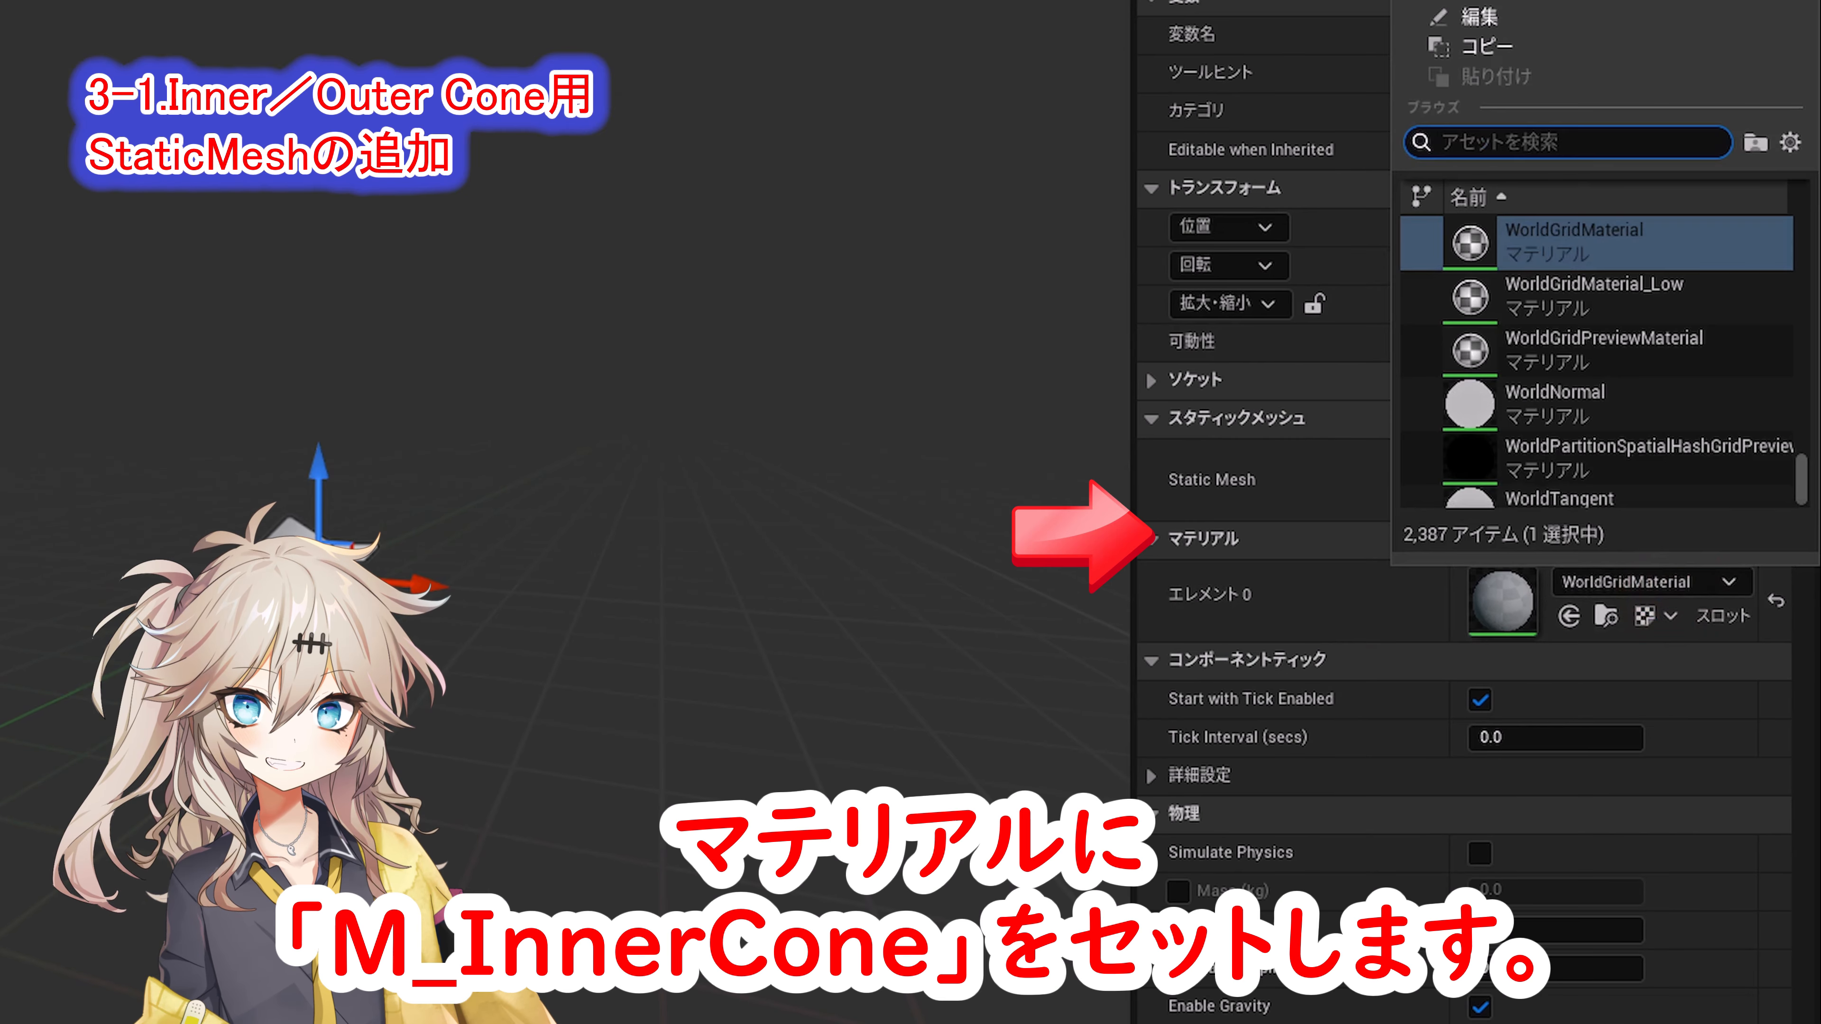
type("M_InnerCone")
left_click(1626, 256)
Step: Set InnerCone's collision preset to OverlapAllDynamic, switch it to Custom, and set the Camera trace response to Ignore
left_click(1220, 662)
left_click(1219, 698)
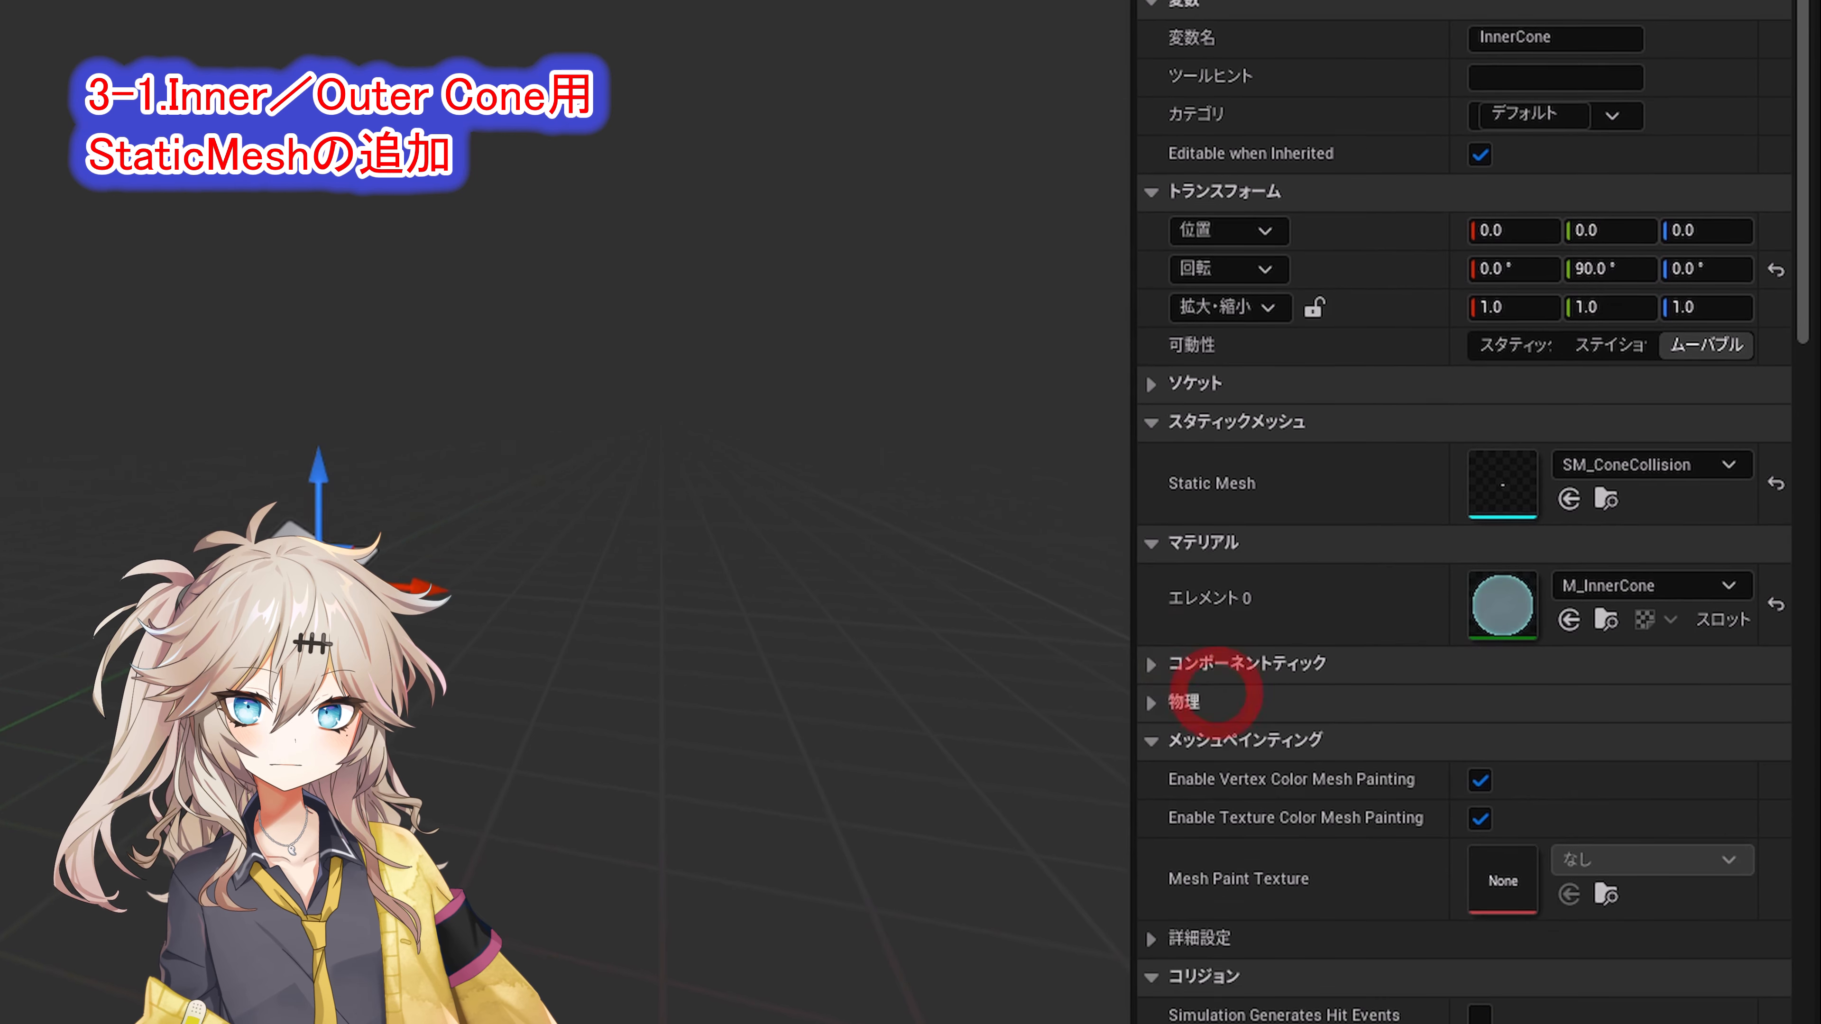
left_click(1220, 738)
left_click_drag(1798, 224, 1799, 432)
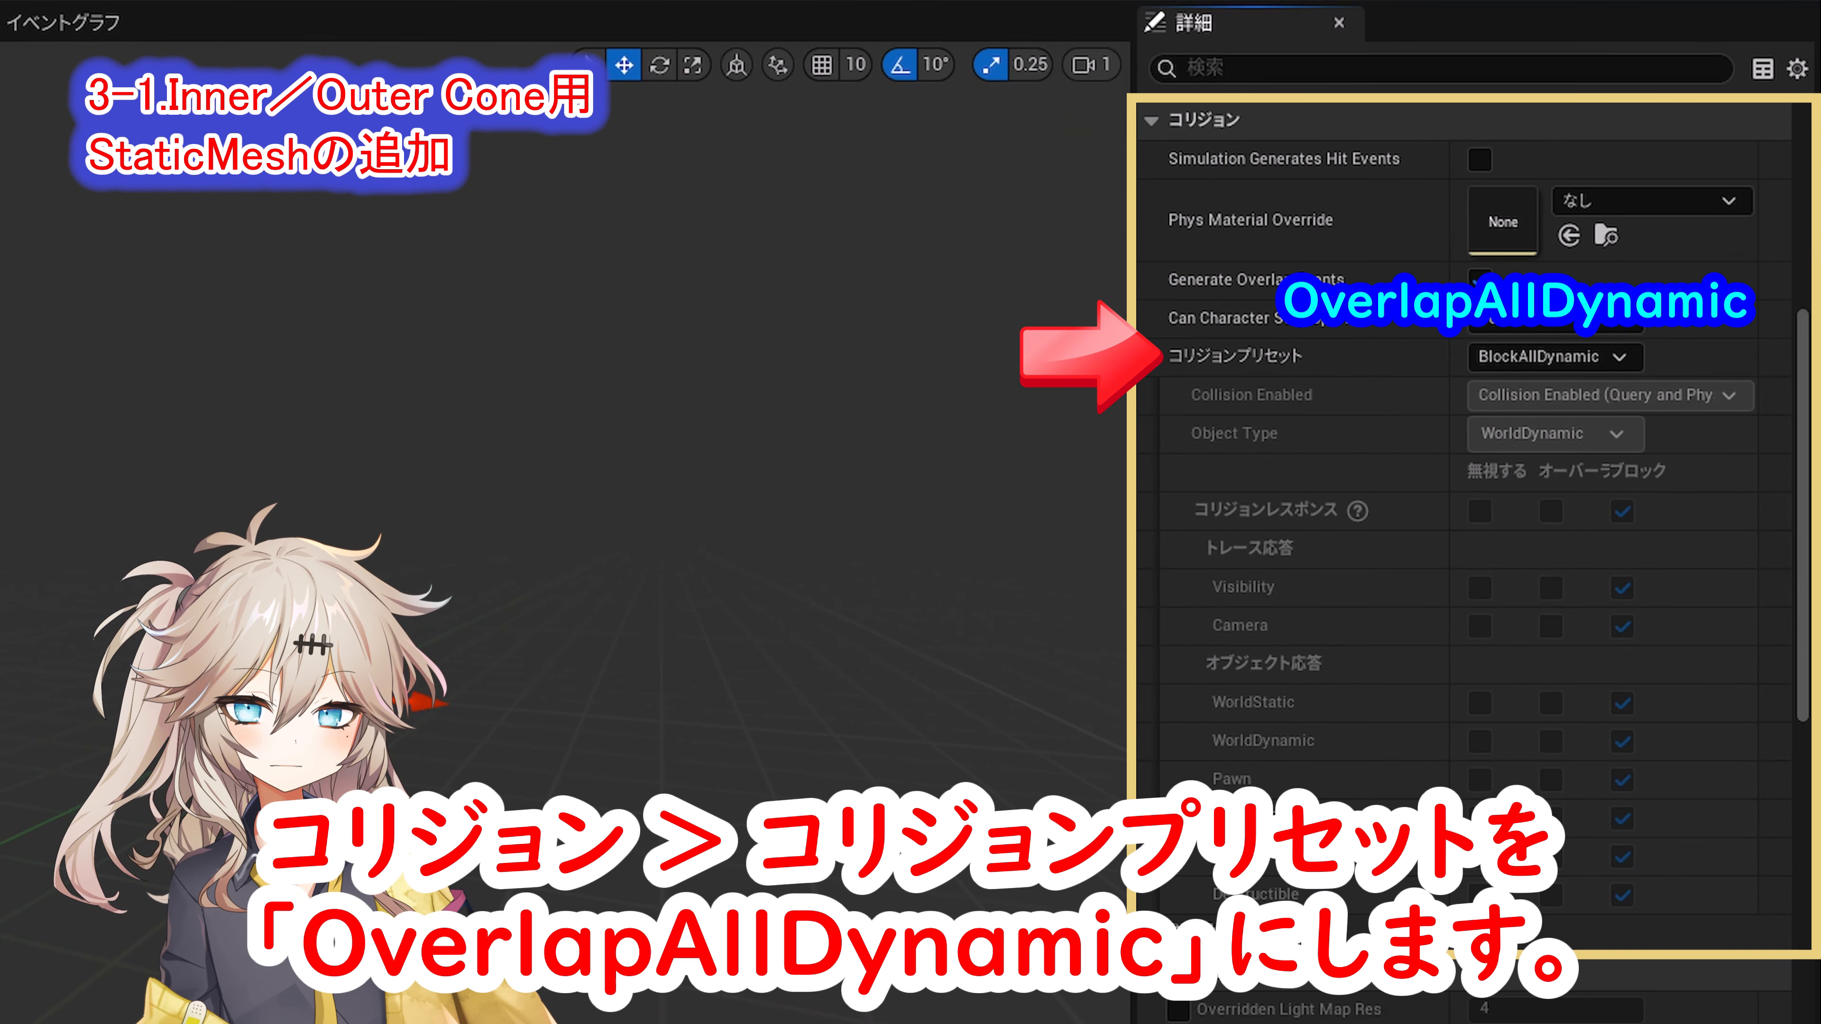
left_click(1552, 357)
left_click(1541, 547)
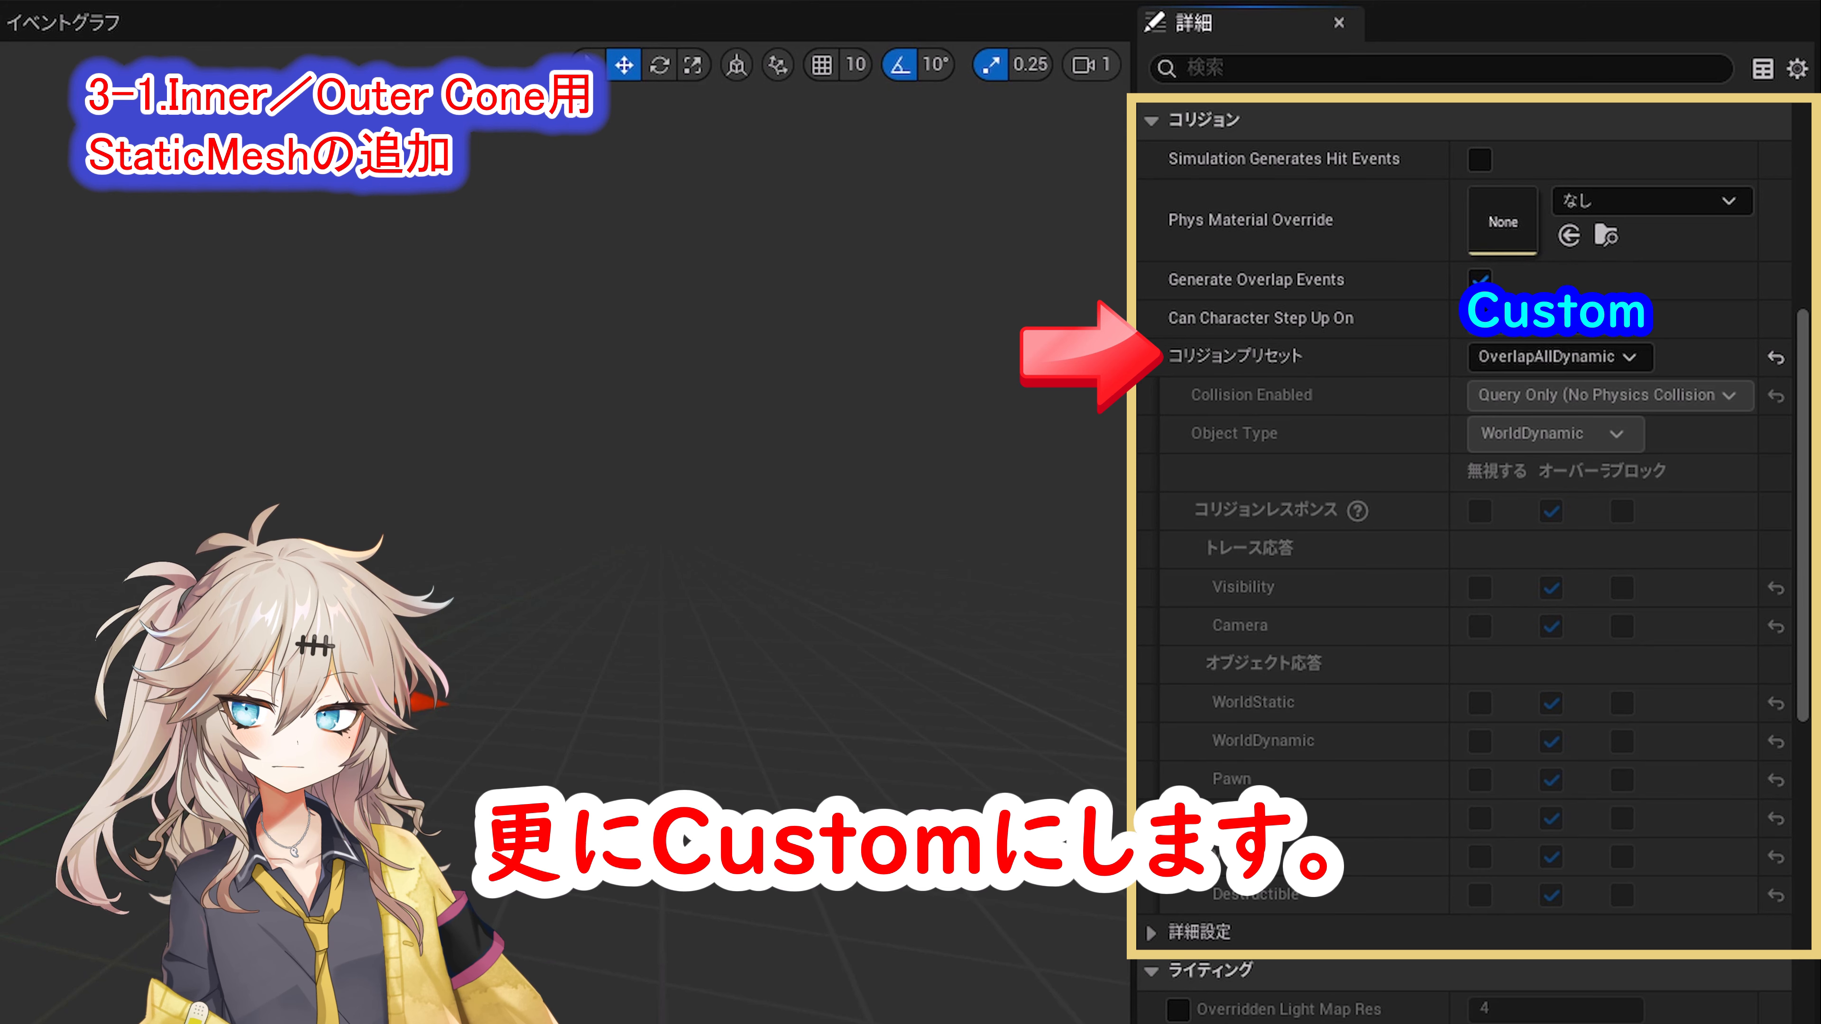
left_click(1615, 361)
left_click(1513, 412)
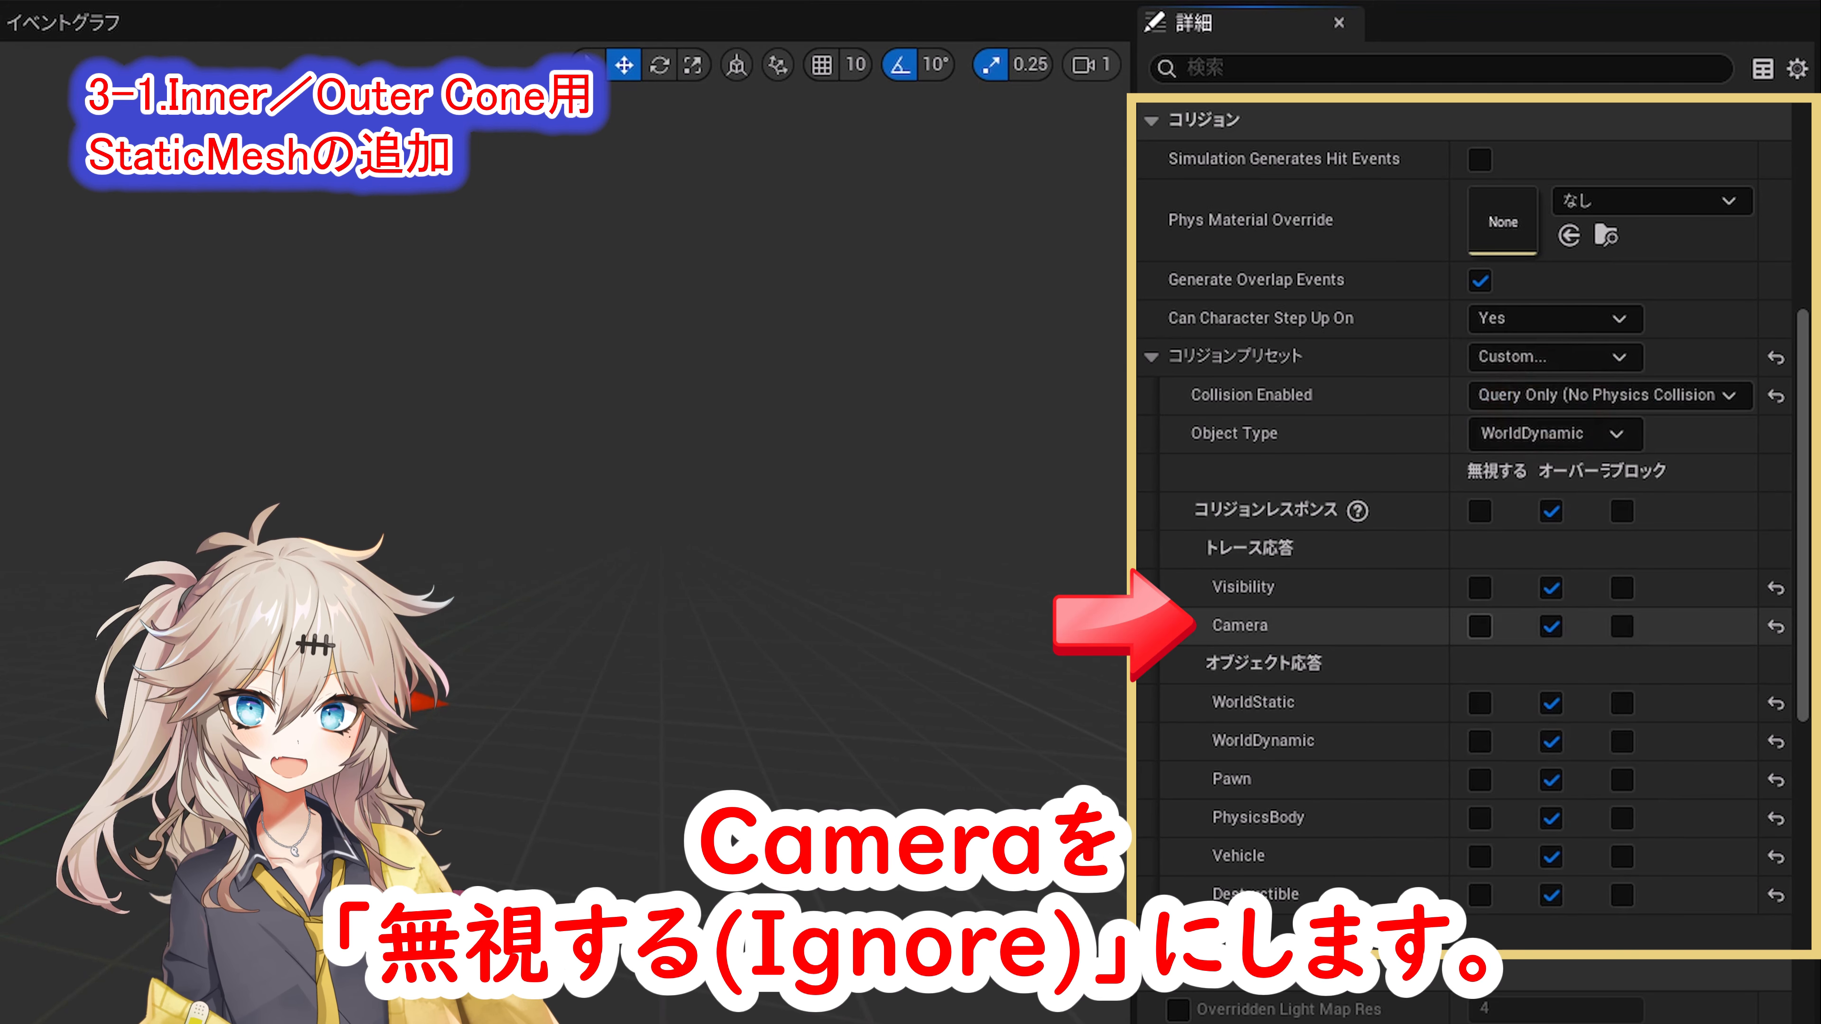
left_click(1479, 626)
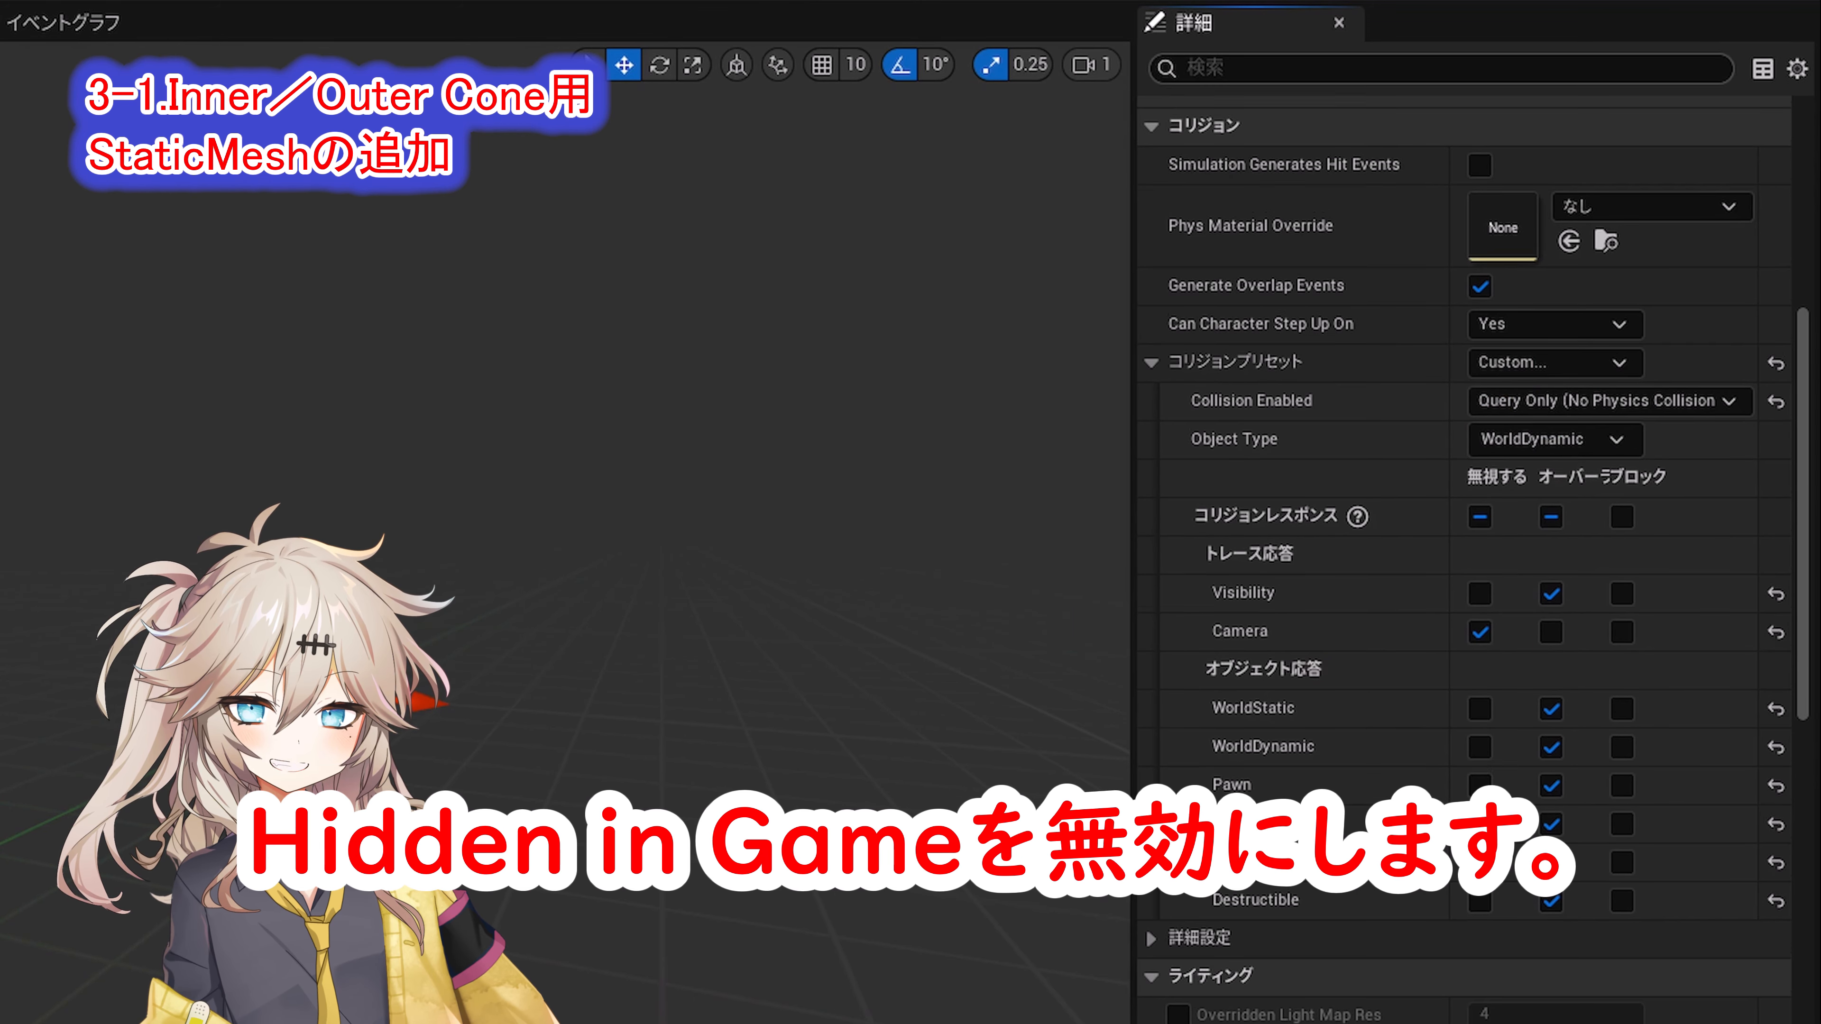
Step: Find InnerCone's Hidden in Game property and make sure it is disabled
left_click(1233, 75)
type("Hidden in Game")
left_click(1167, 67)
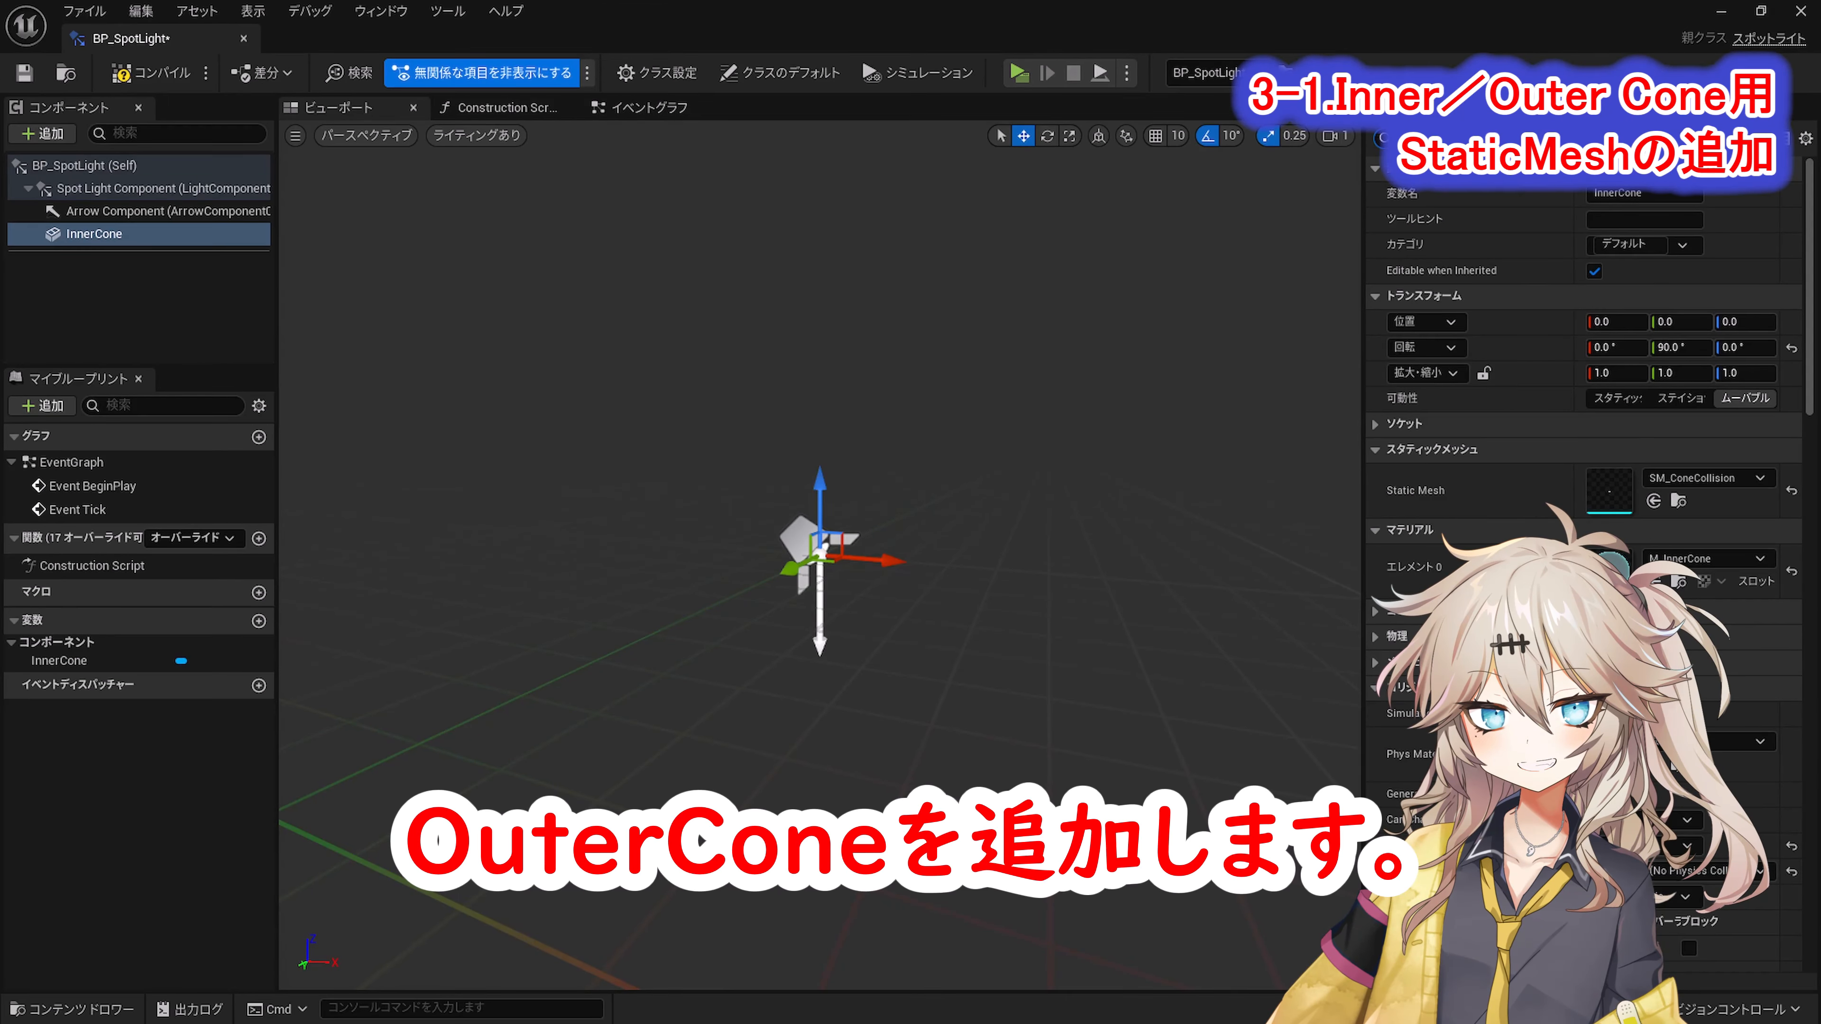
Step: Select the BP_SpotLight root and add a second Static Mesh component named OuterCone
left_click(85, 165)
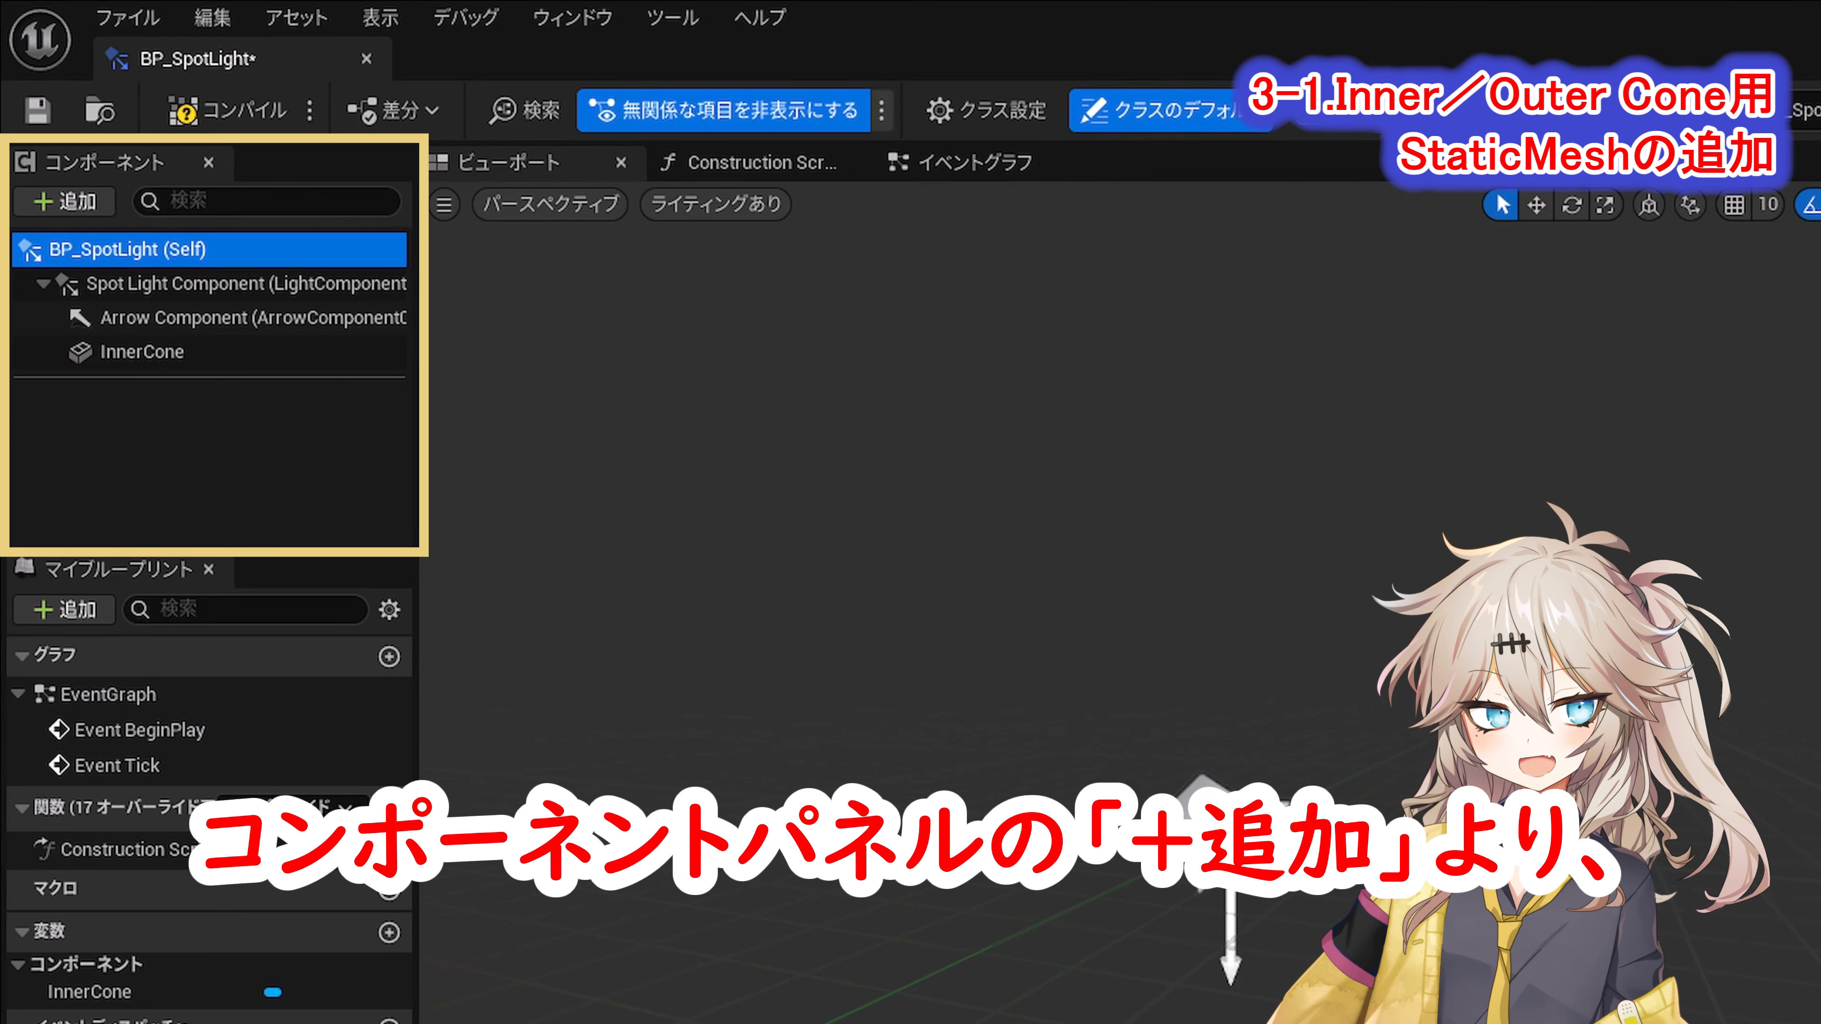
left_click(66, 201)
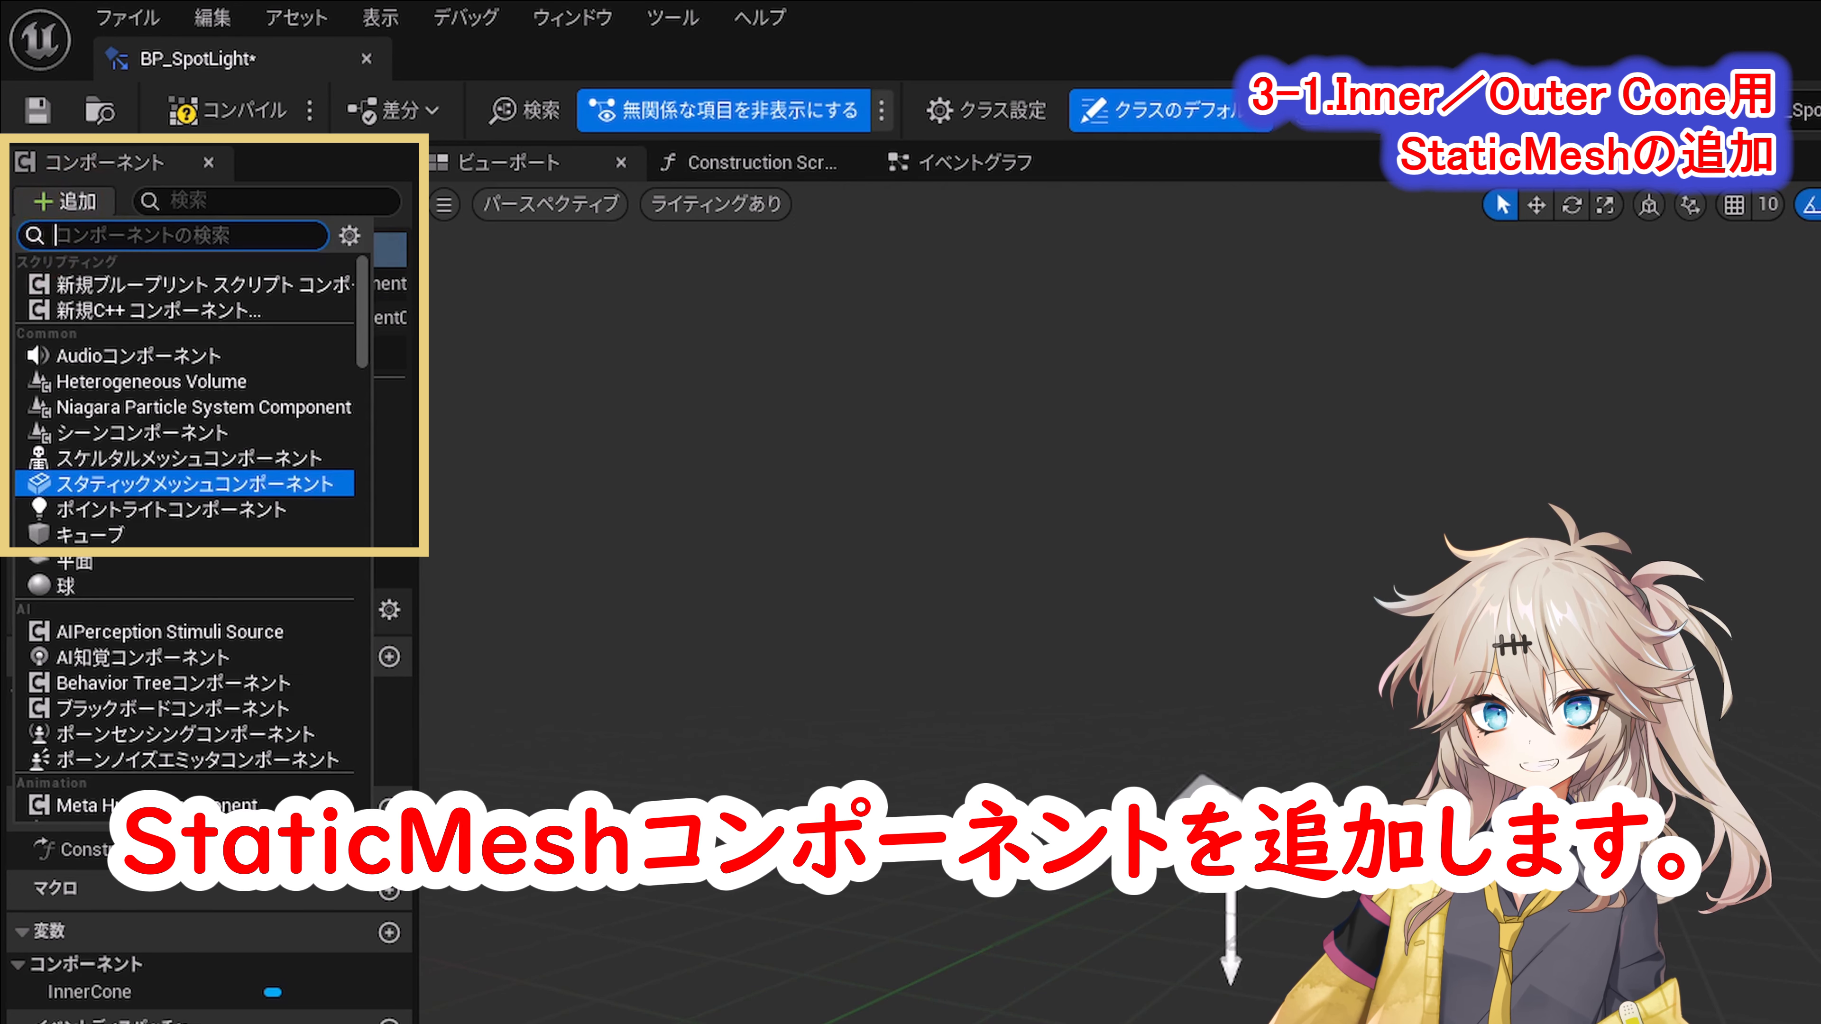
left_click(179, 484)
type("OuterCone")
key("Return")
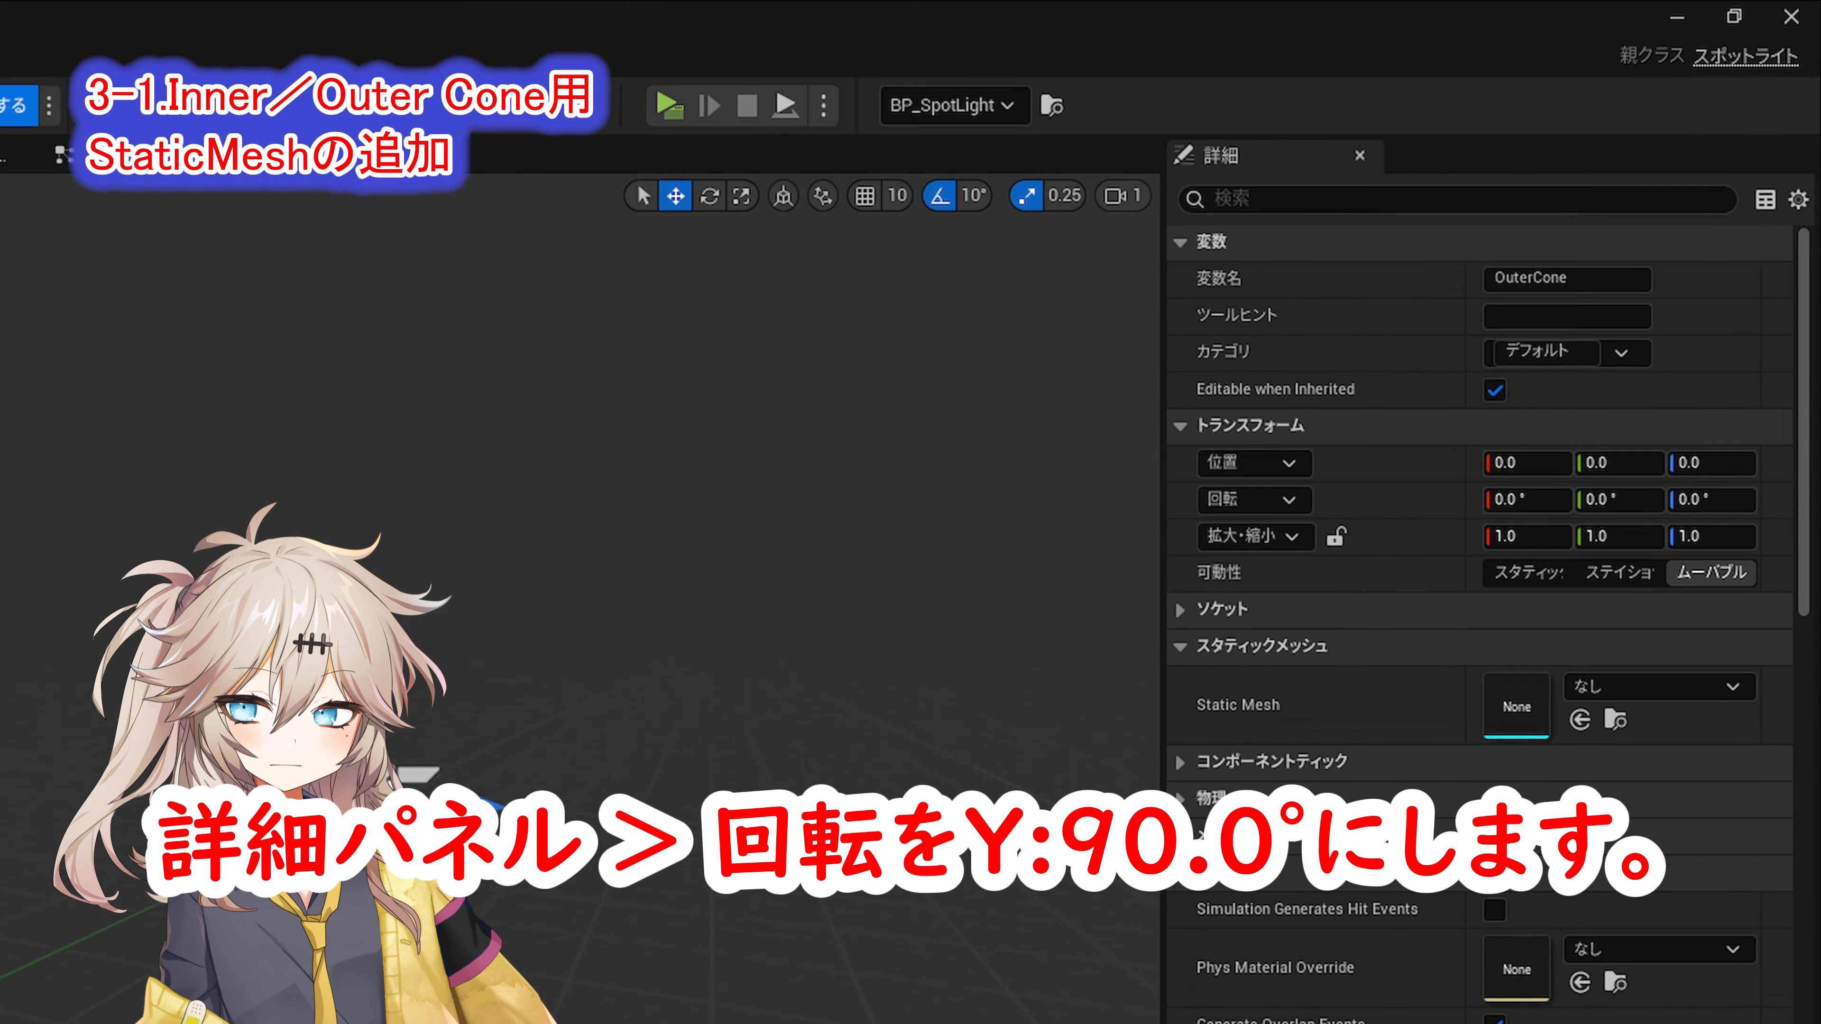
Step: Set the OuterCone component's Y rotation to 90°
left_click(1611, 523)
type("9")
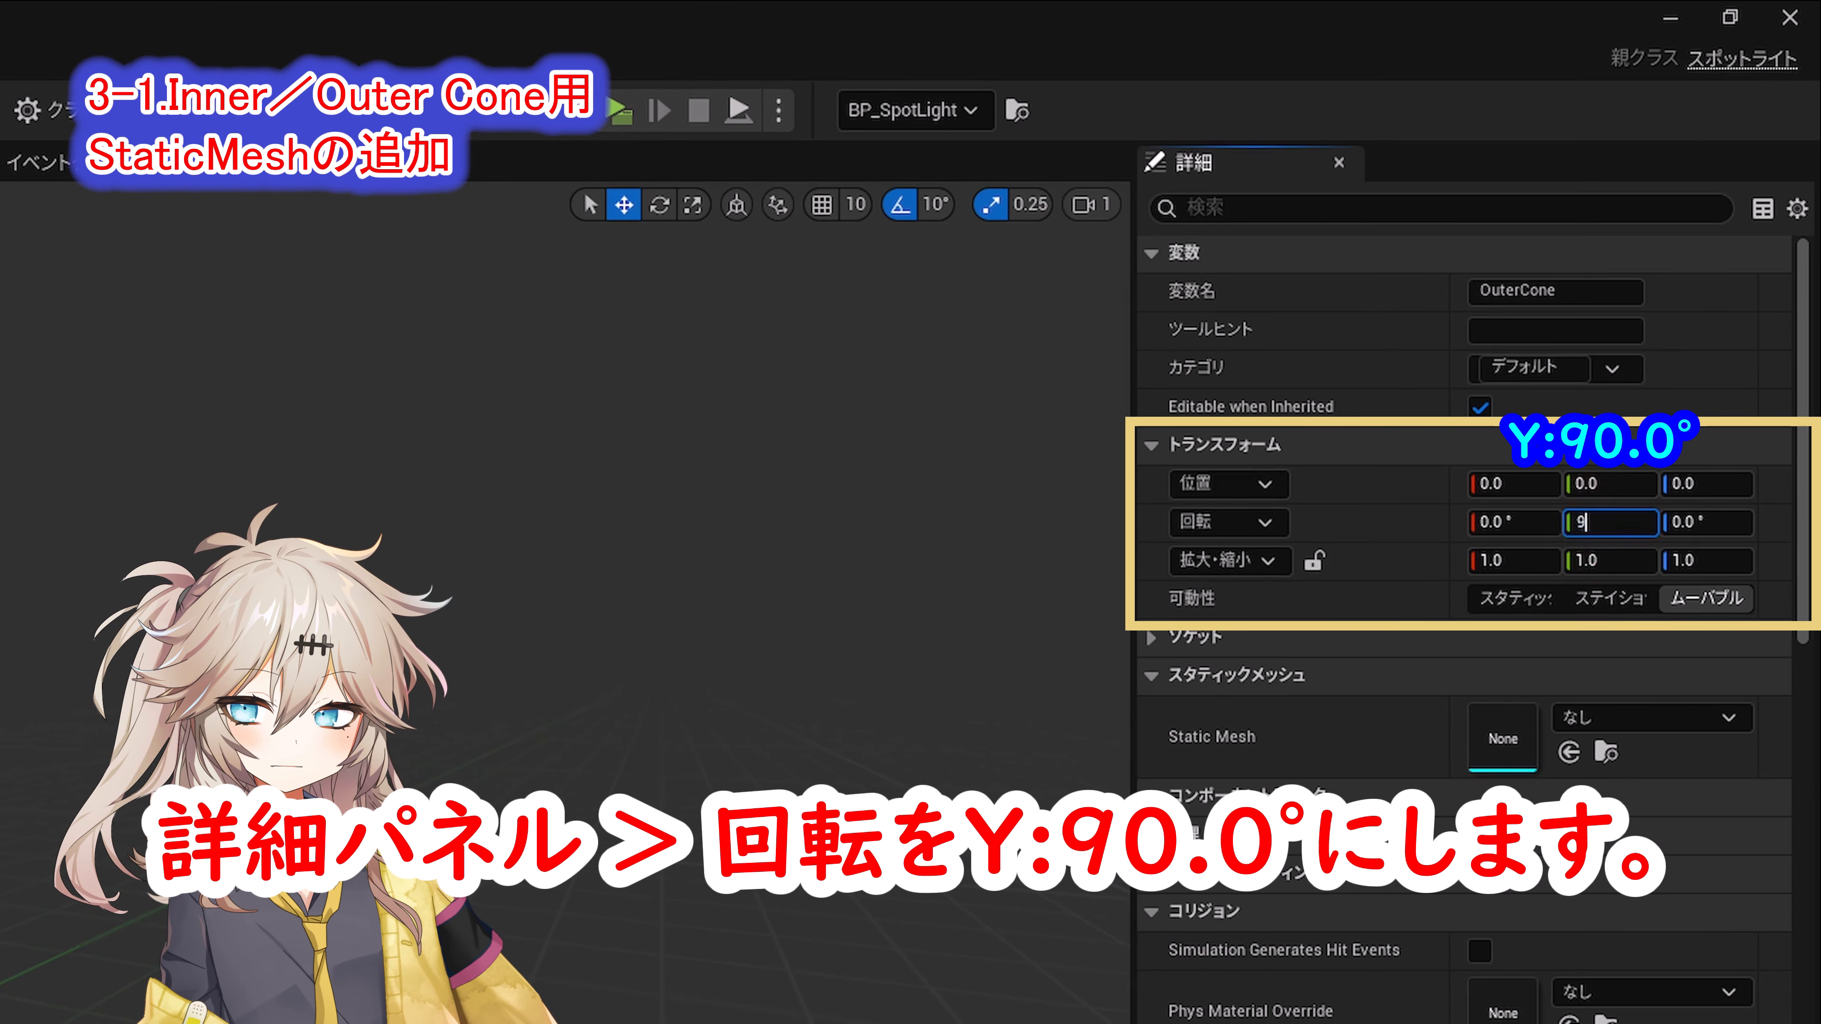
key("Return")
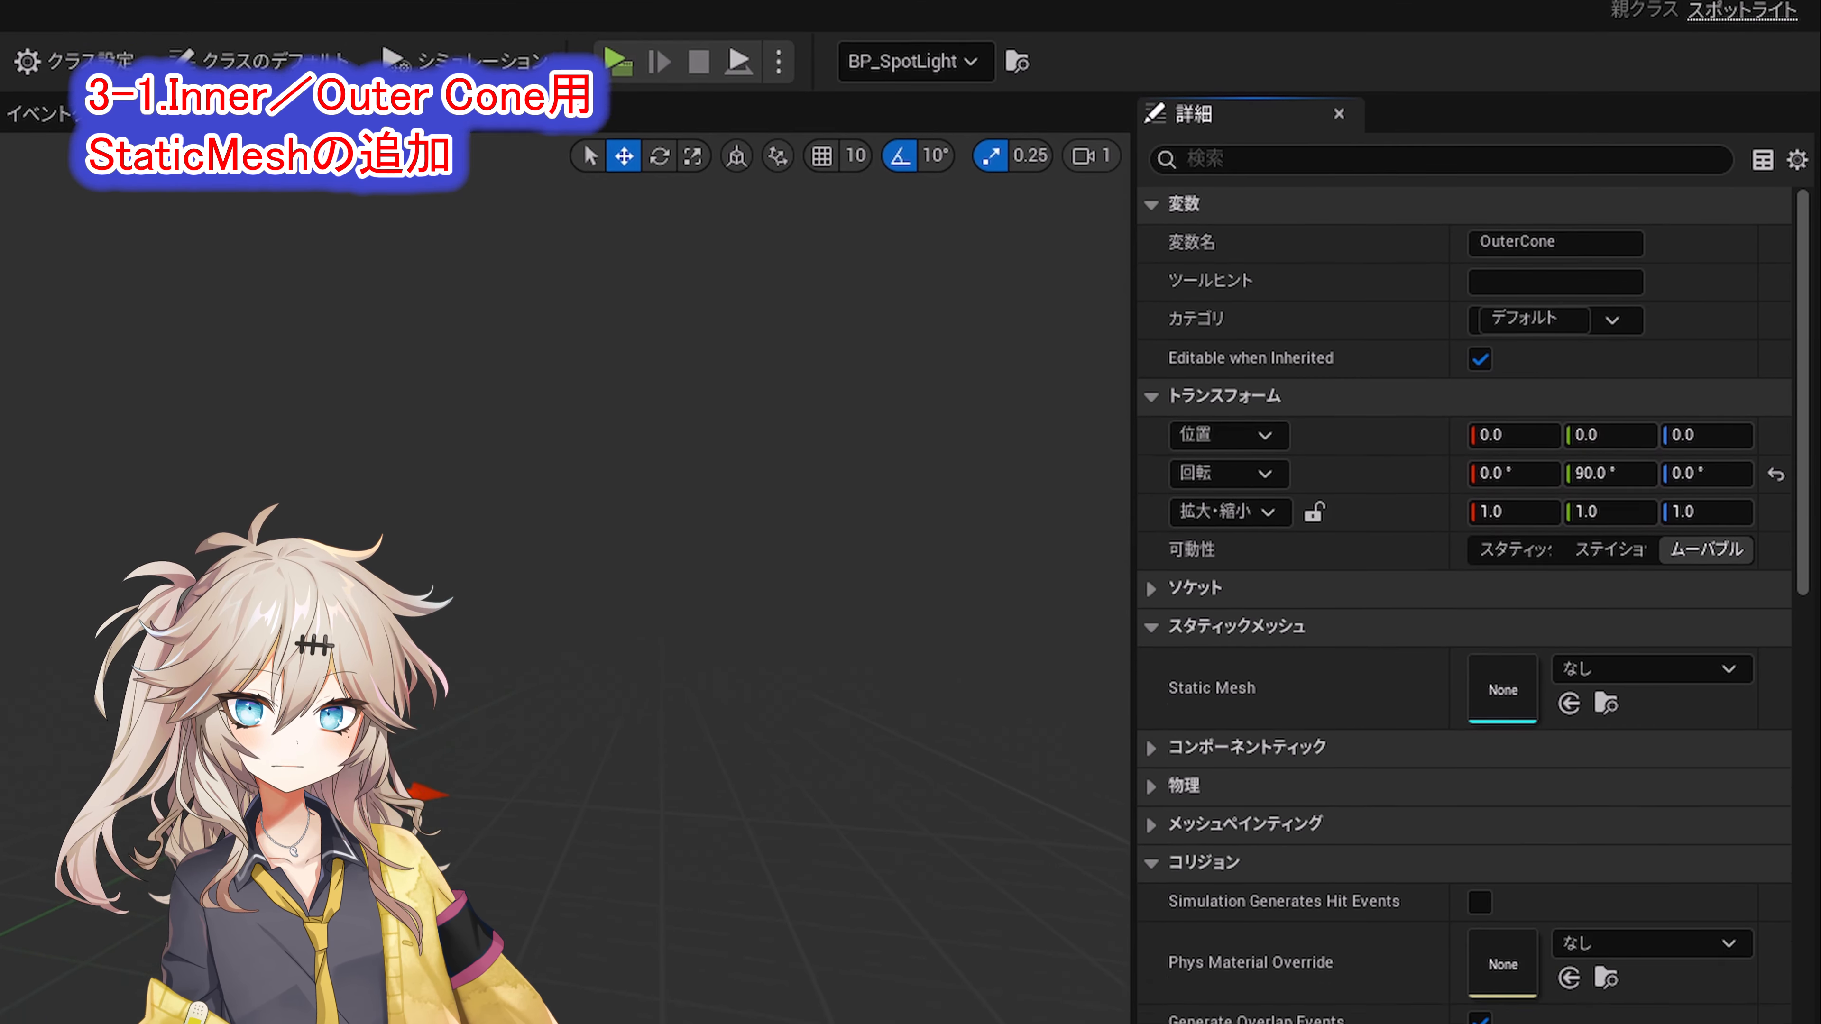
Step: Assign the SM_ConeCollision static mesh and the M_OuterCone material to the OuterCone component
left_click(1724, 463)
type("SM_ConeCollision")
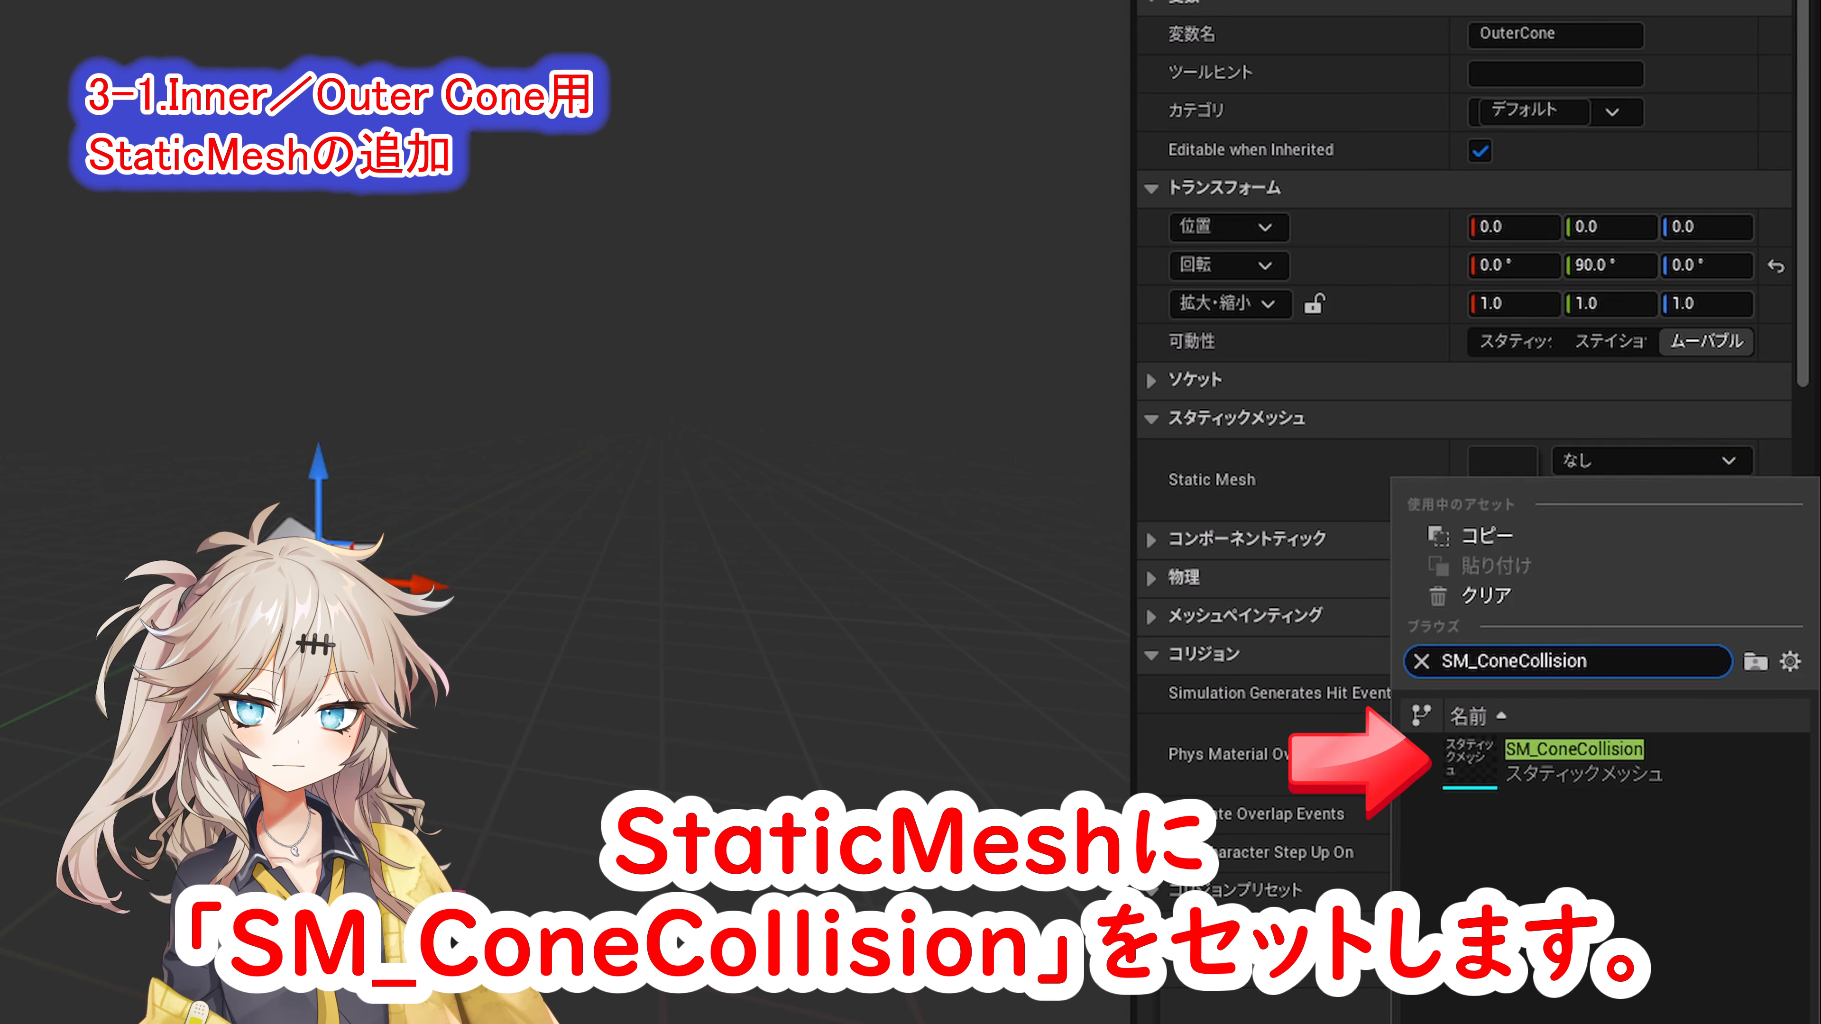
left_click(1580, 766)
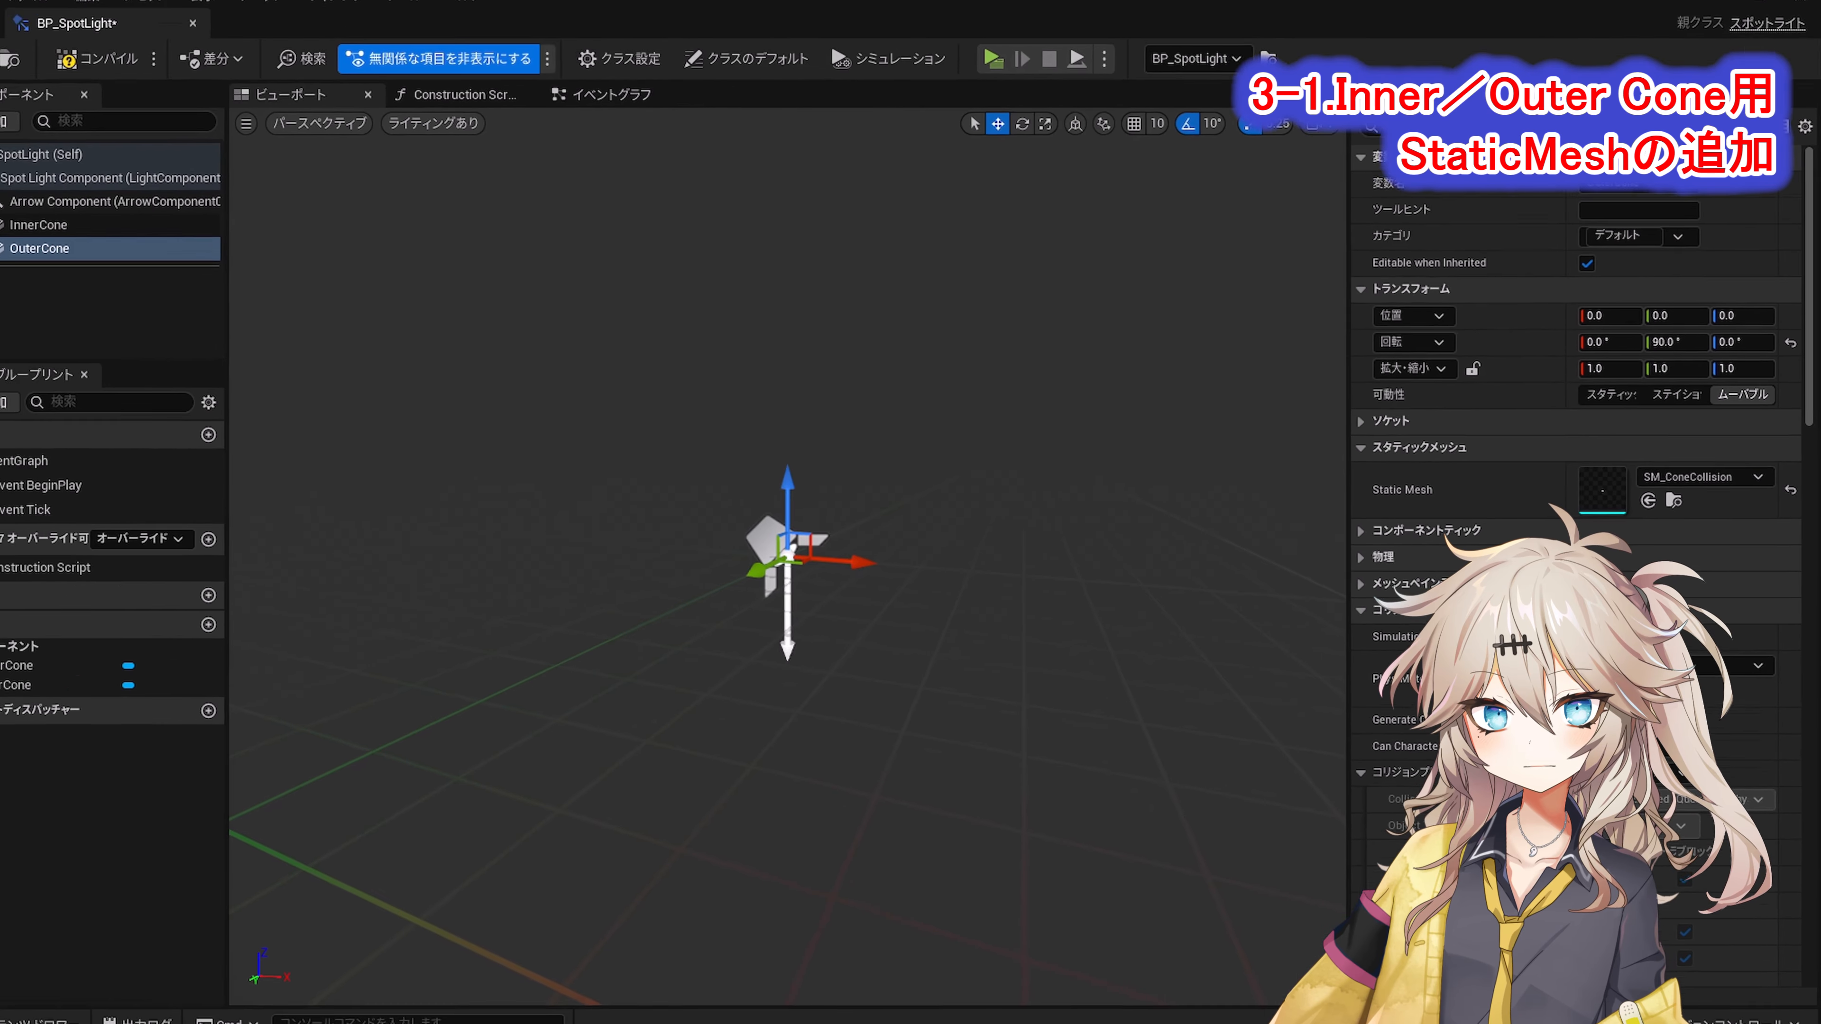
left_click(150, 73)
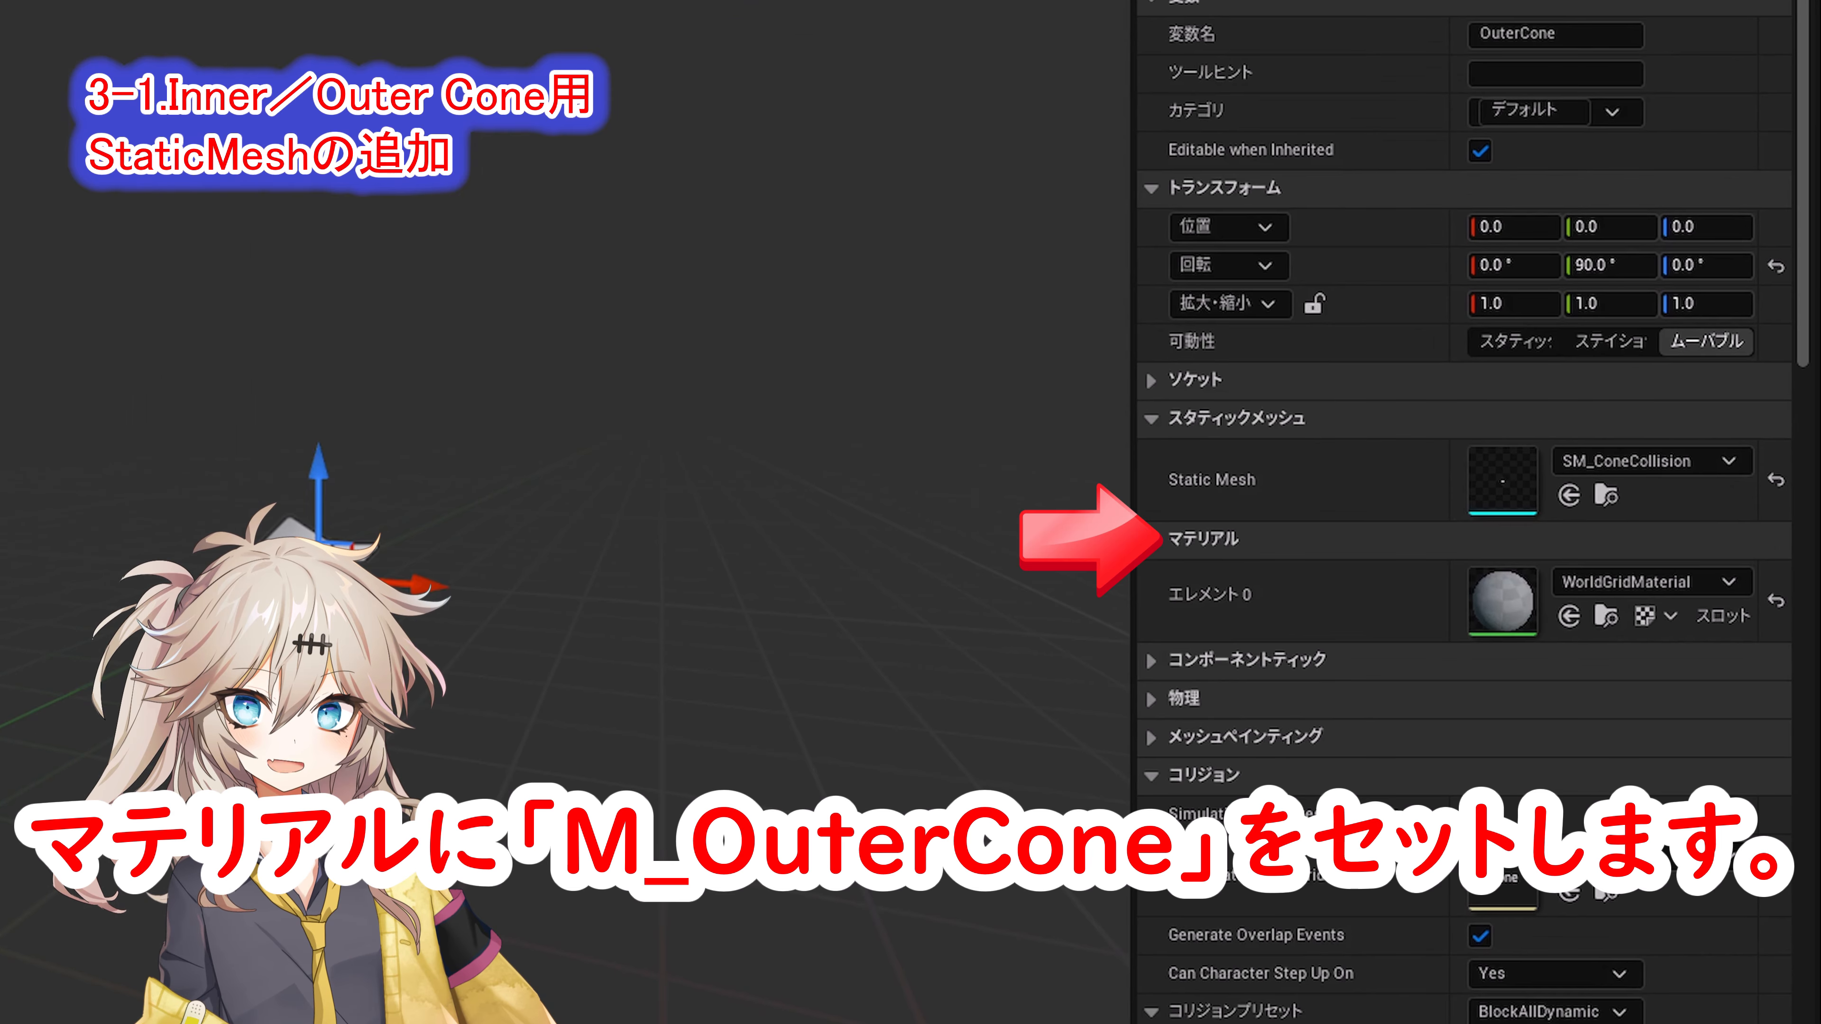
left_click(1642, 585)
type("M_OuterCone")
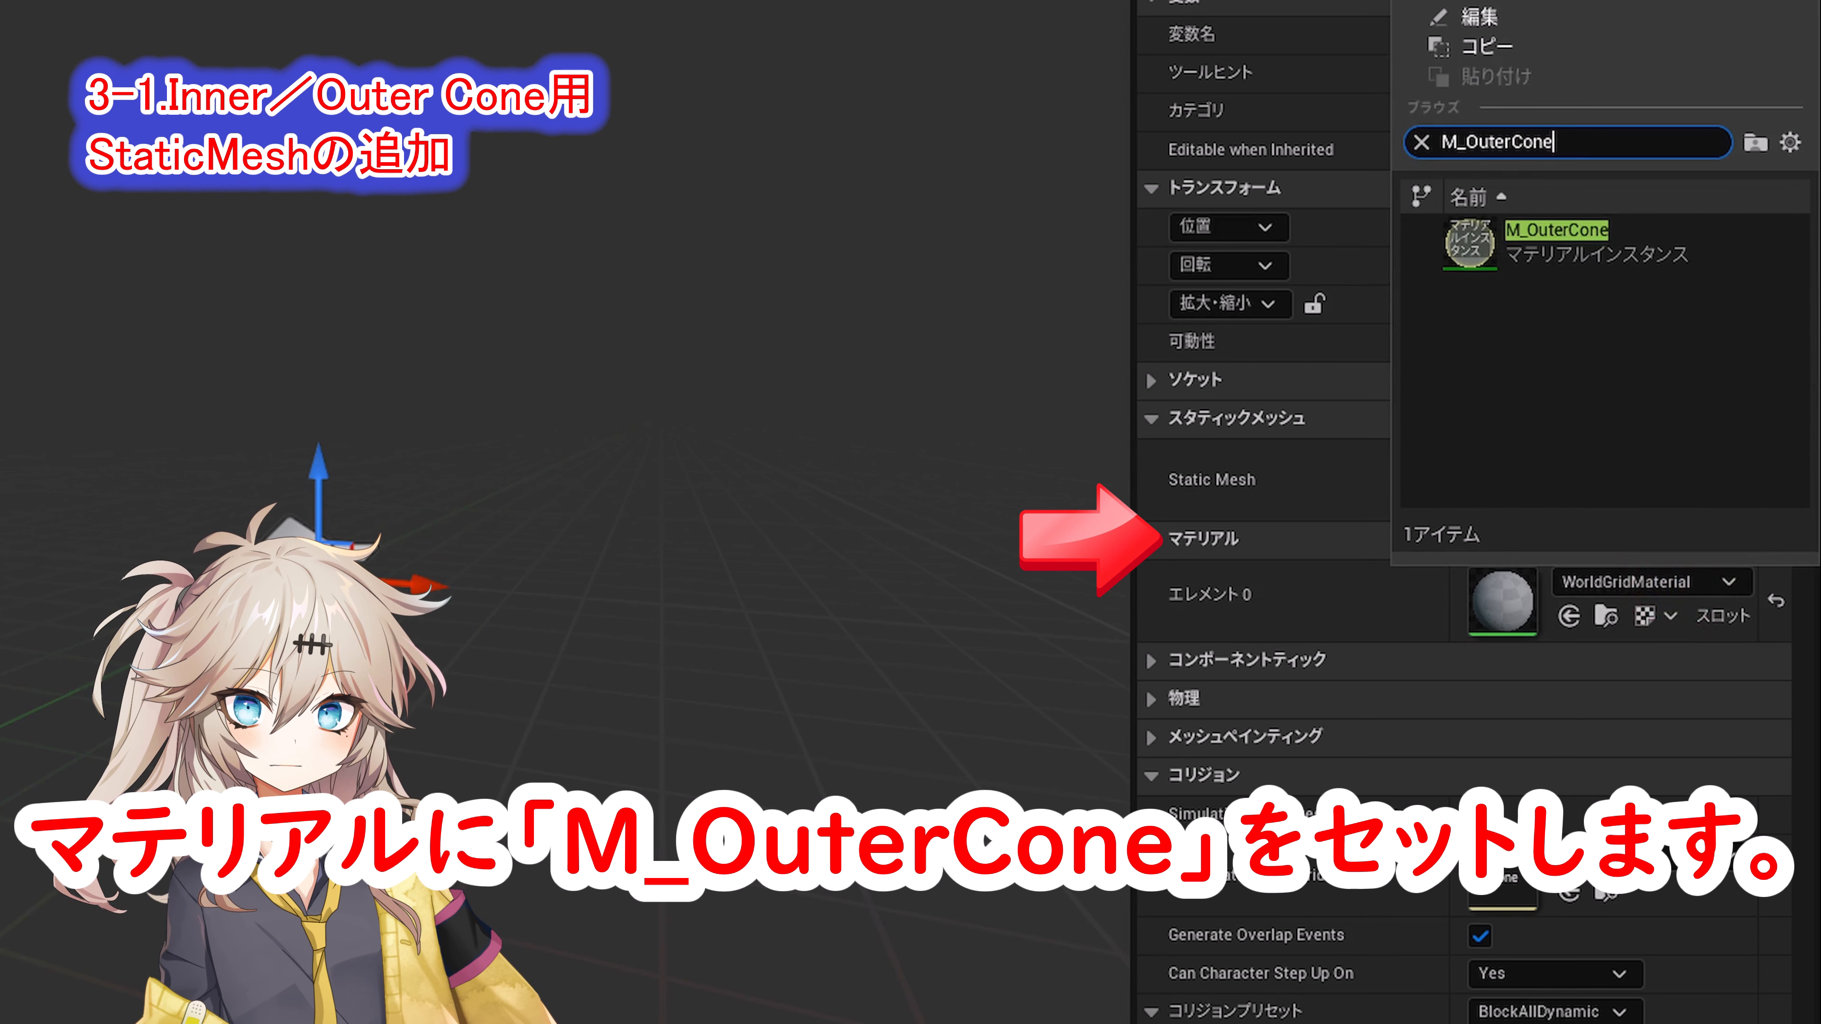
left_click(1624, 243)
Step: Set OuterCone's collision preset to OverlapAllDynamic, switch it to Custom, and set the Camera trace response to Ignore
left_click_drag(1800, 165, 1796, 391)
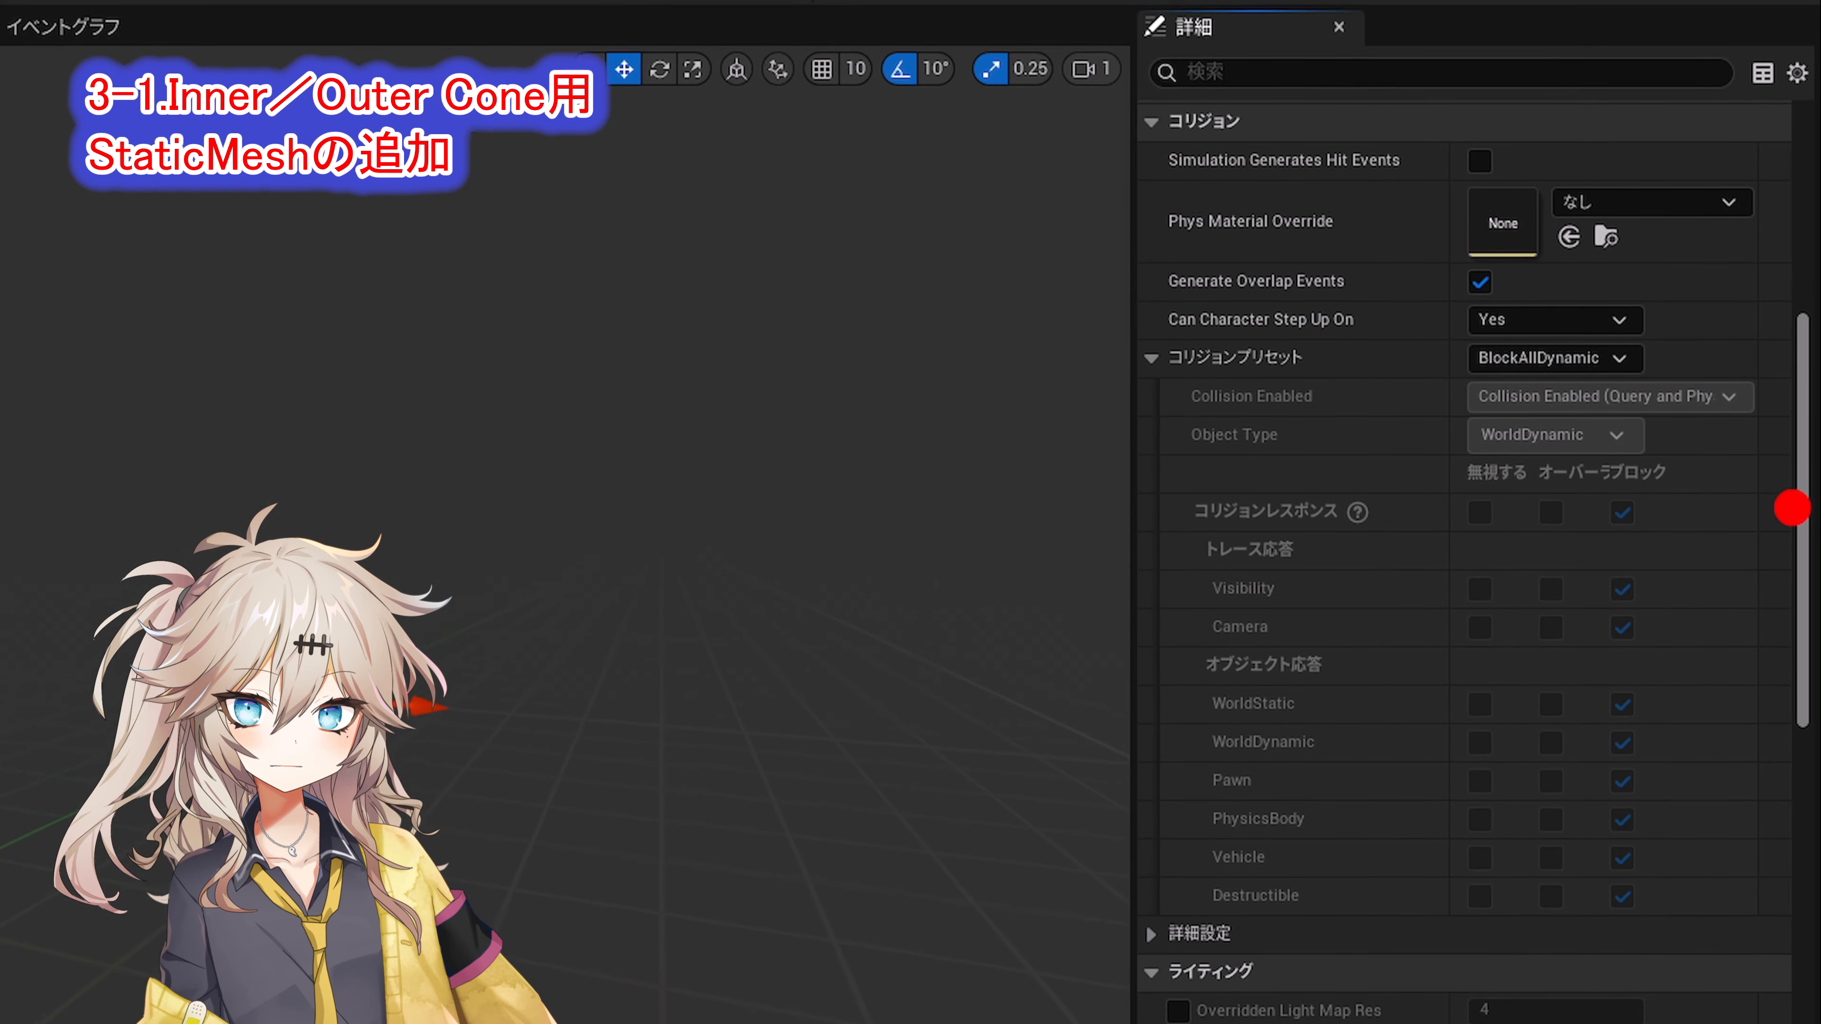
left_click(1548, 374)
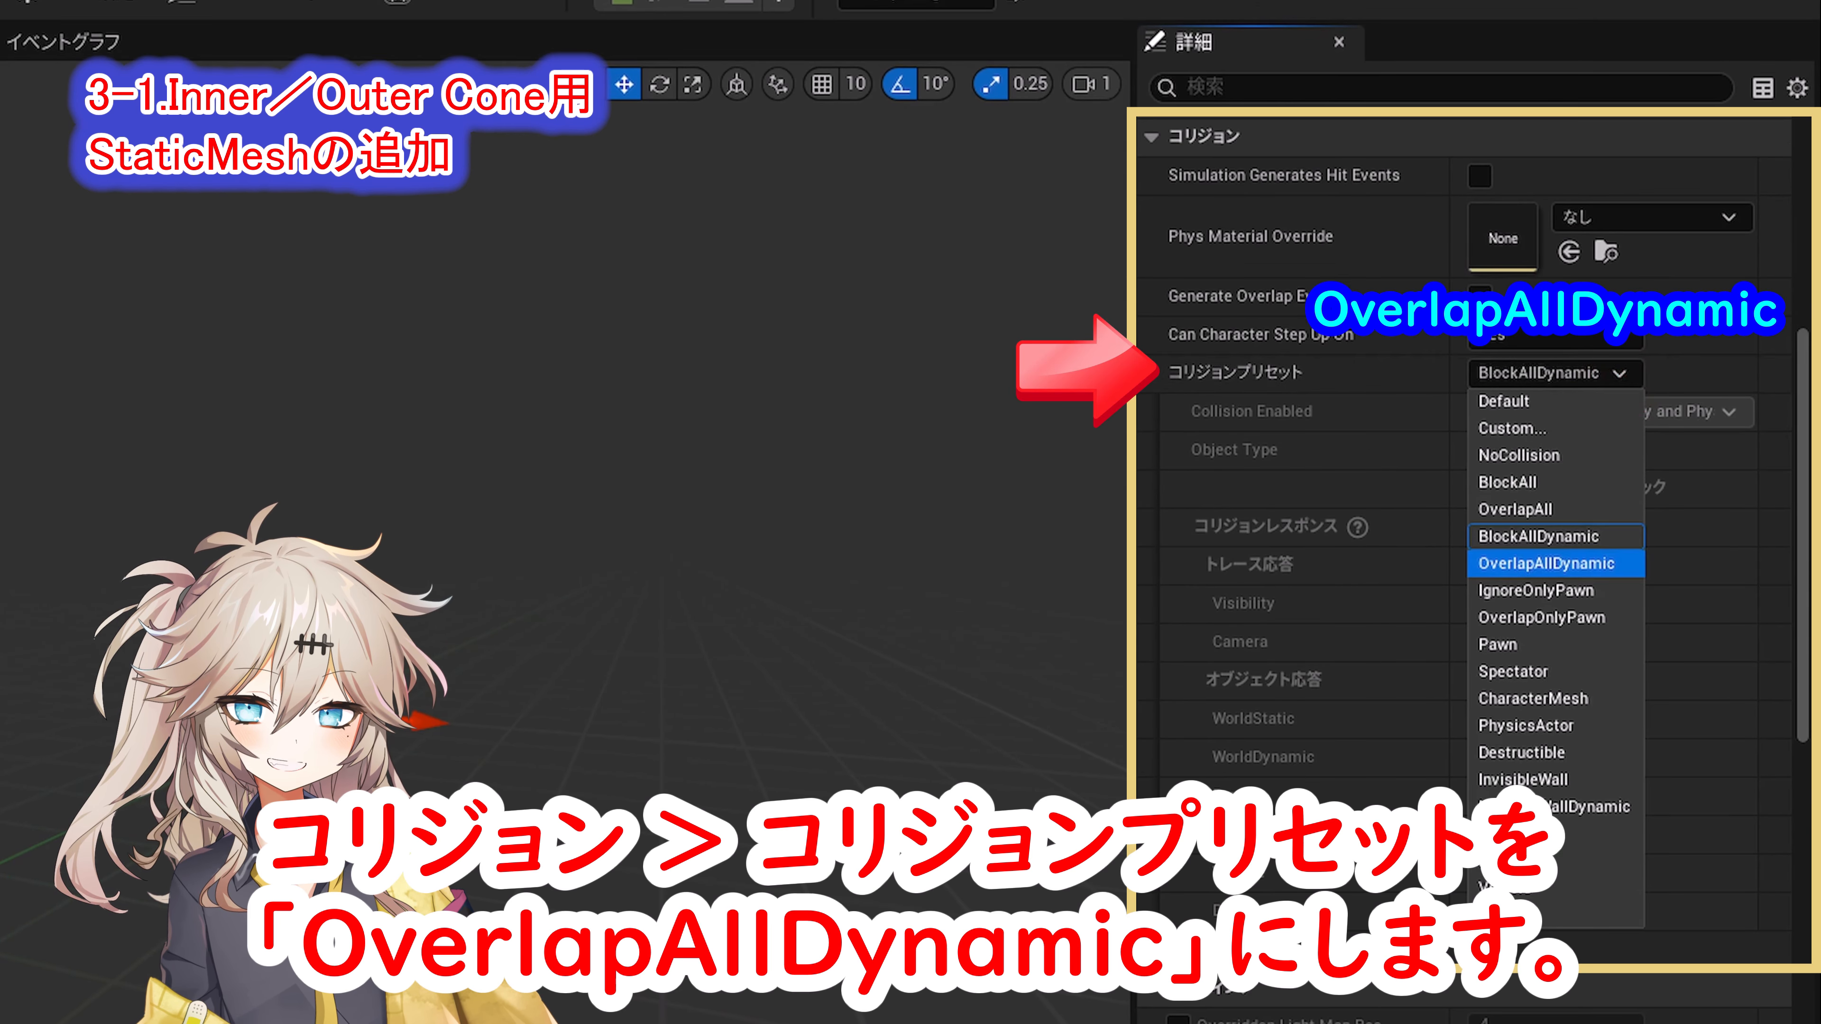
left_click(1541, 563)
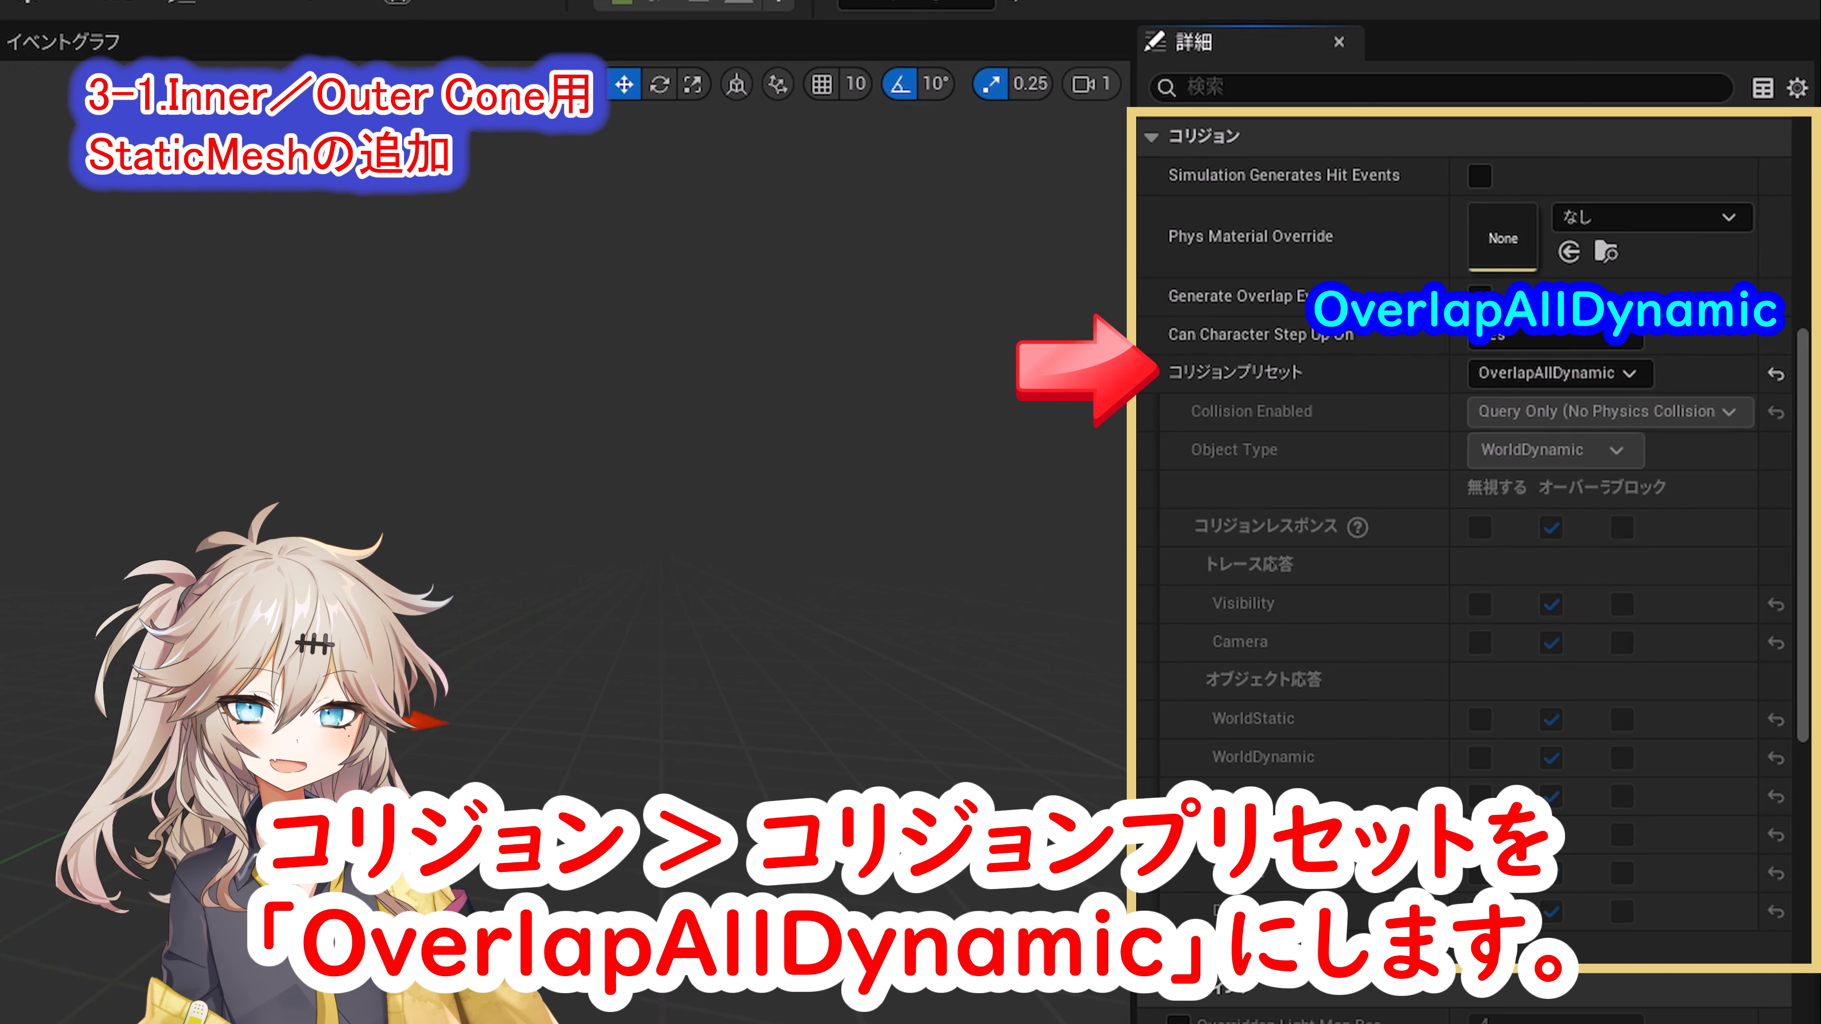
left_click(1556, 373)
left_click(1492, 423)
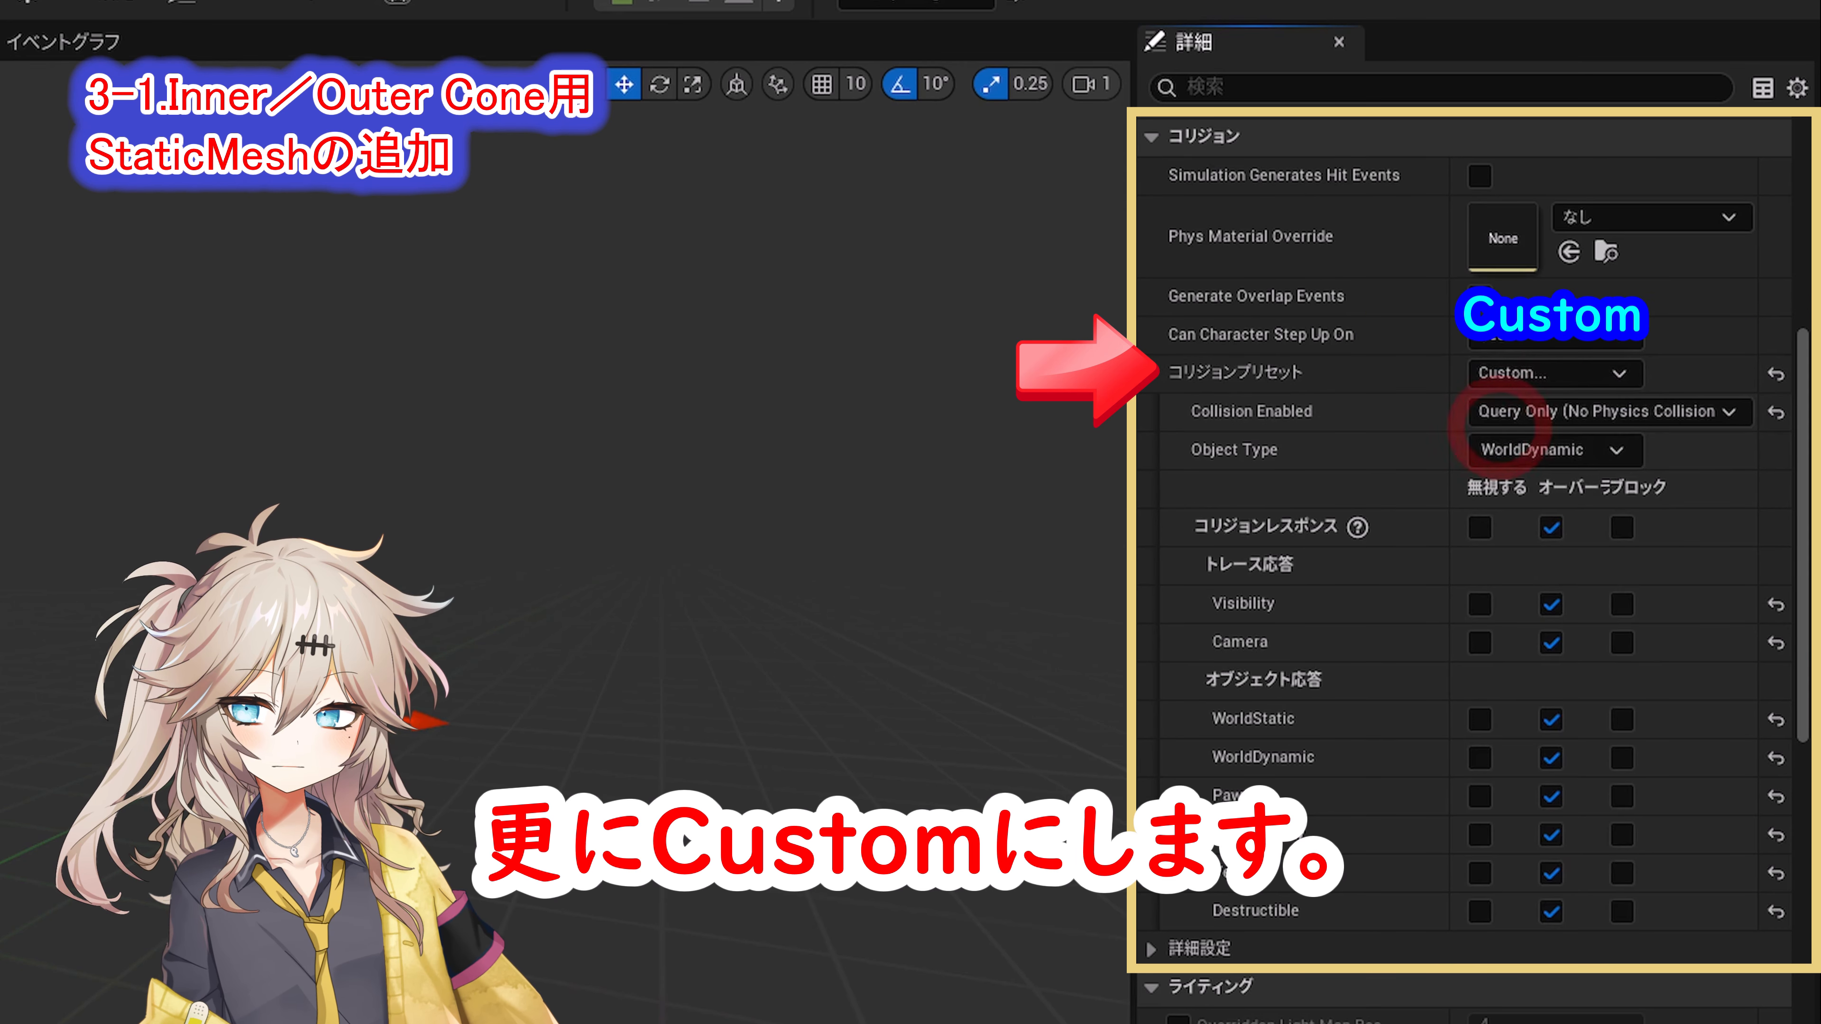
left_click(1480, 643)
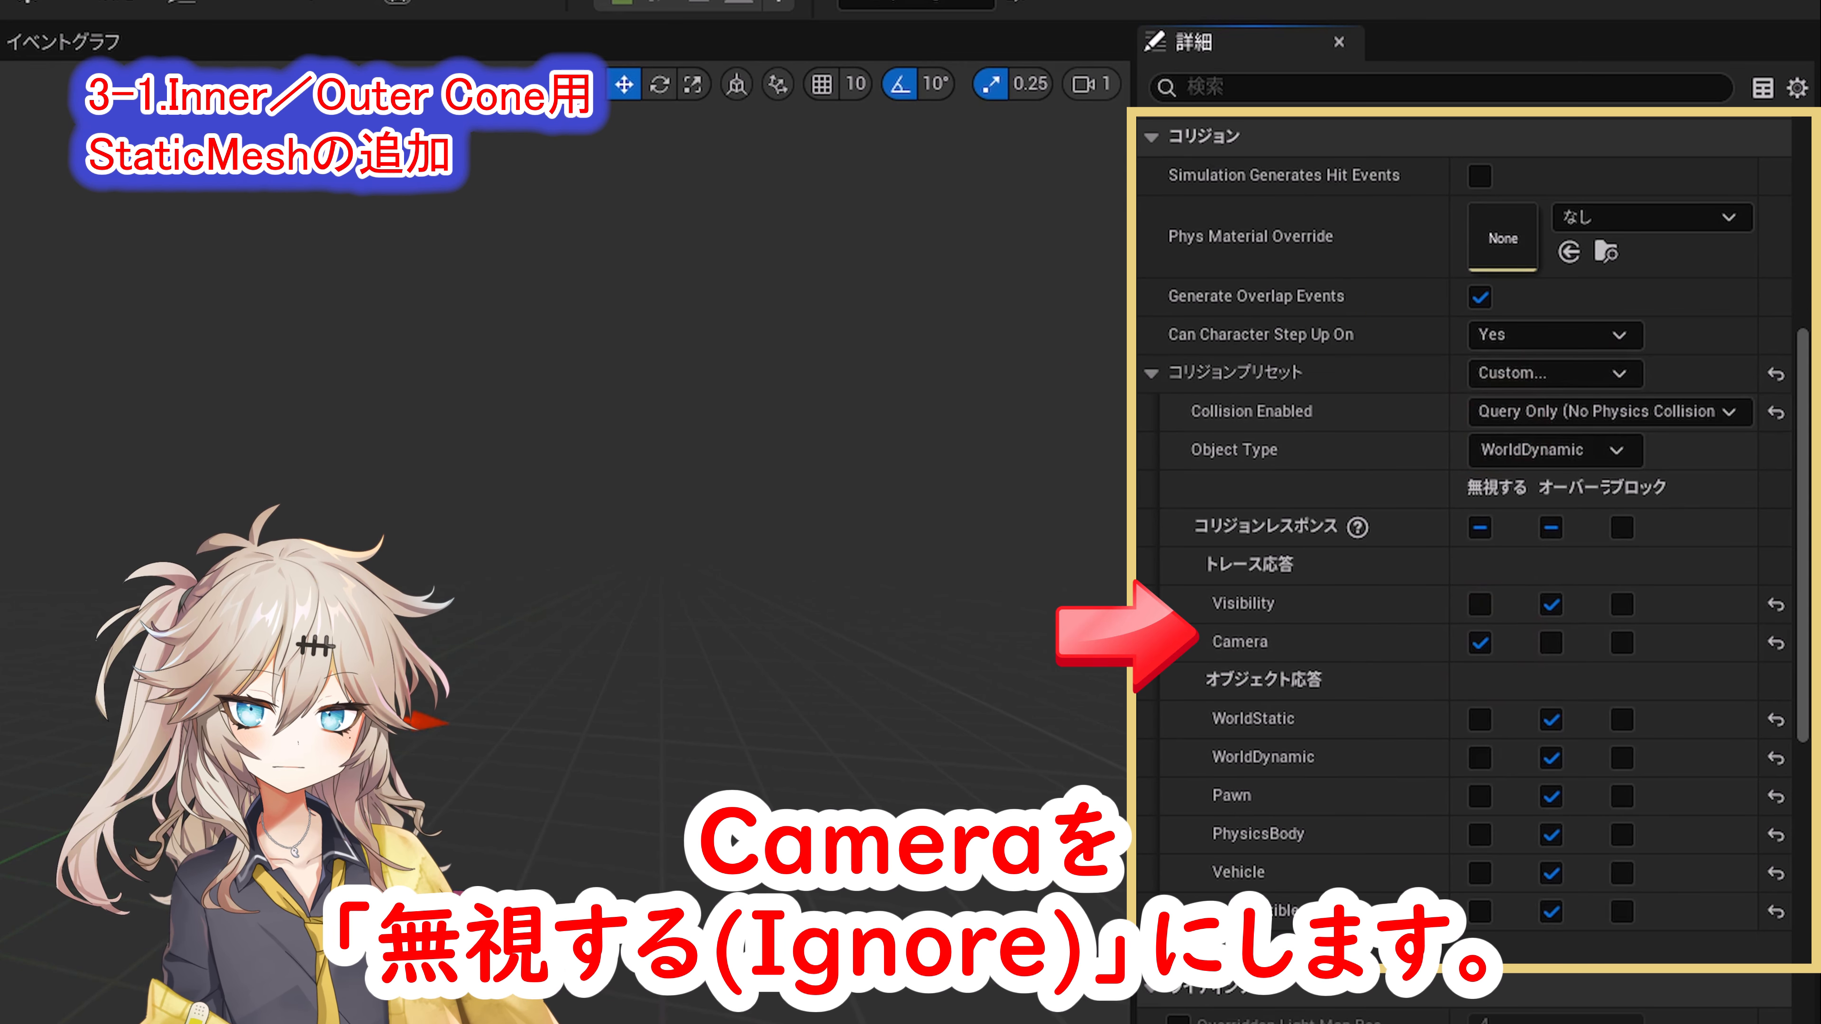
Step: Find OuterCone's Hidden in Game property and make sure it is disabled
left_click(1262, 87)
type("Hidden in Game")
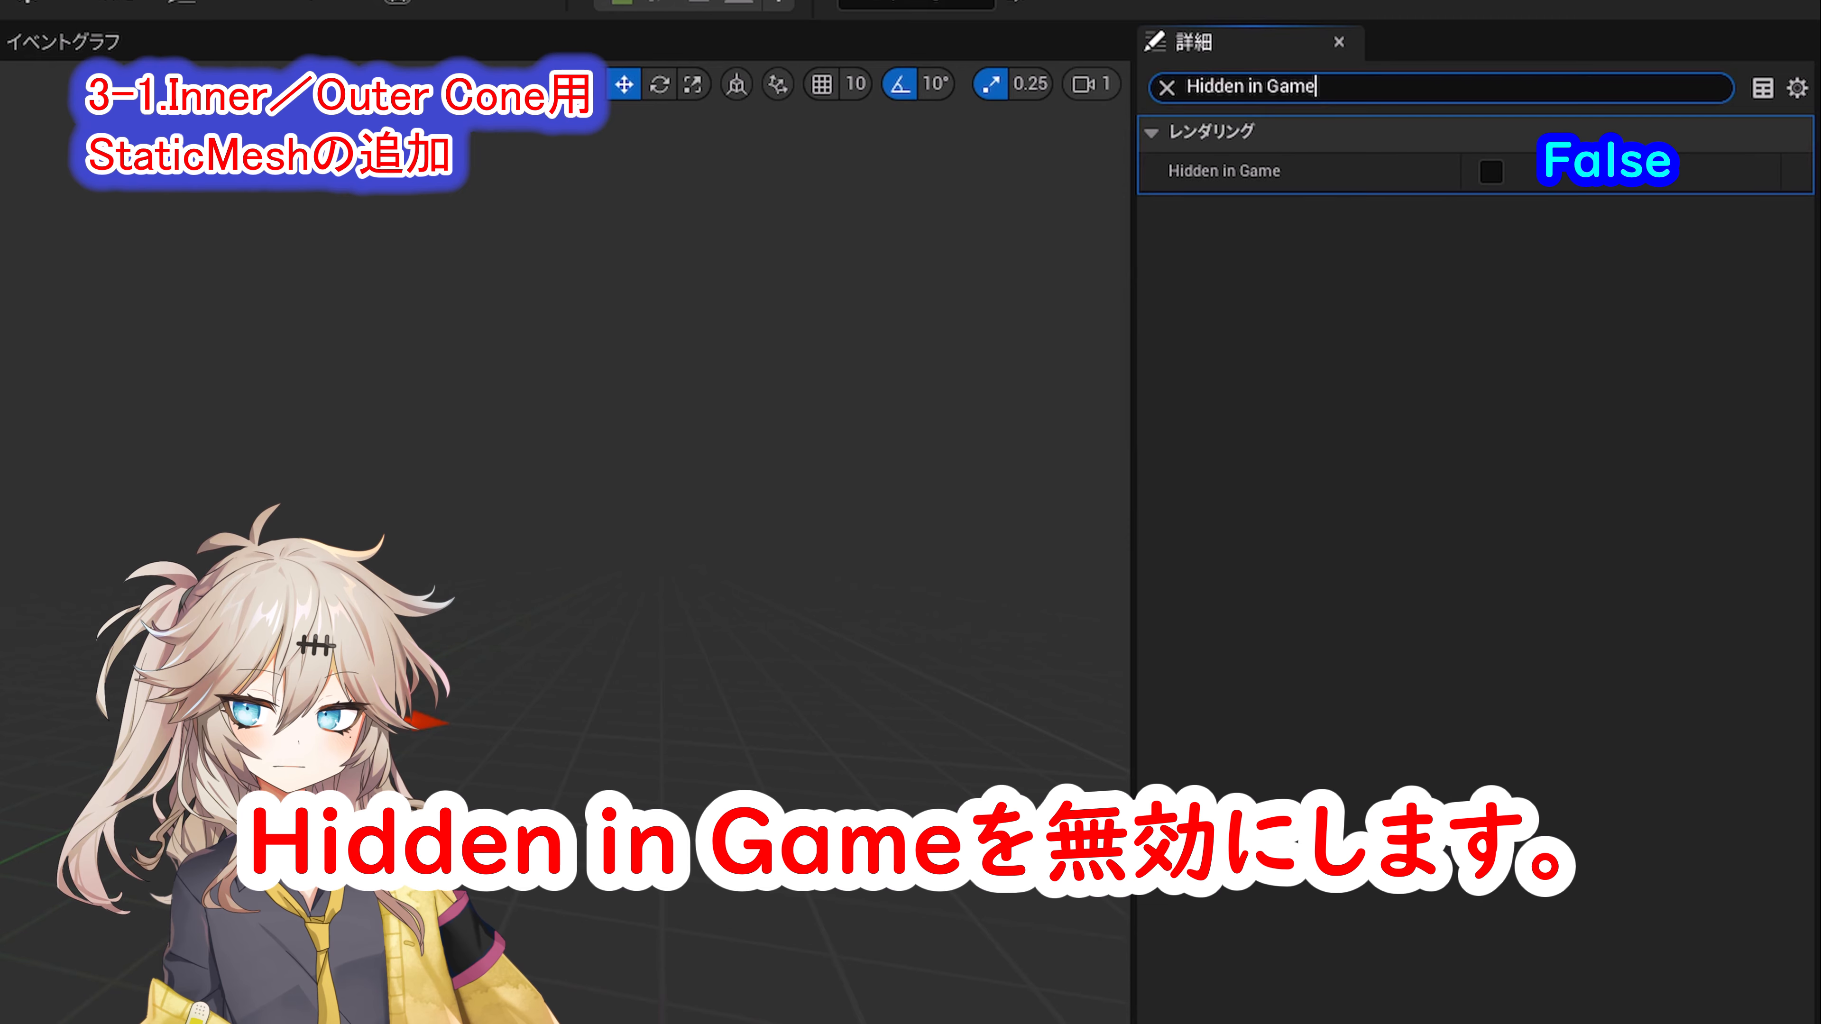
left_click(1167, 87)
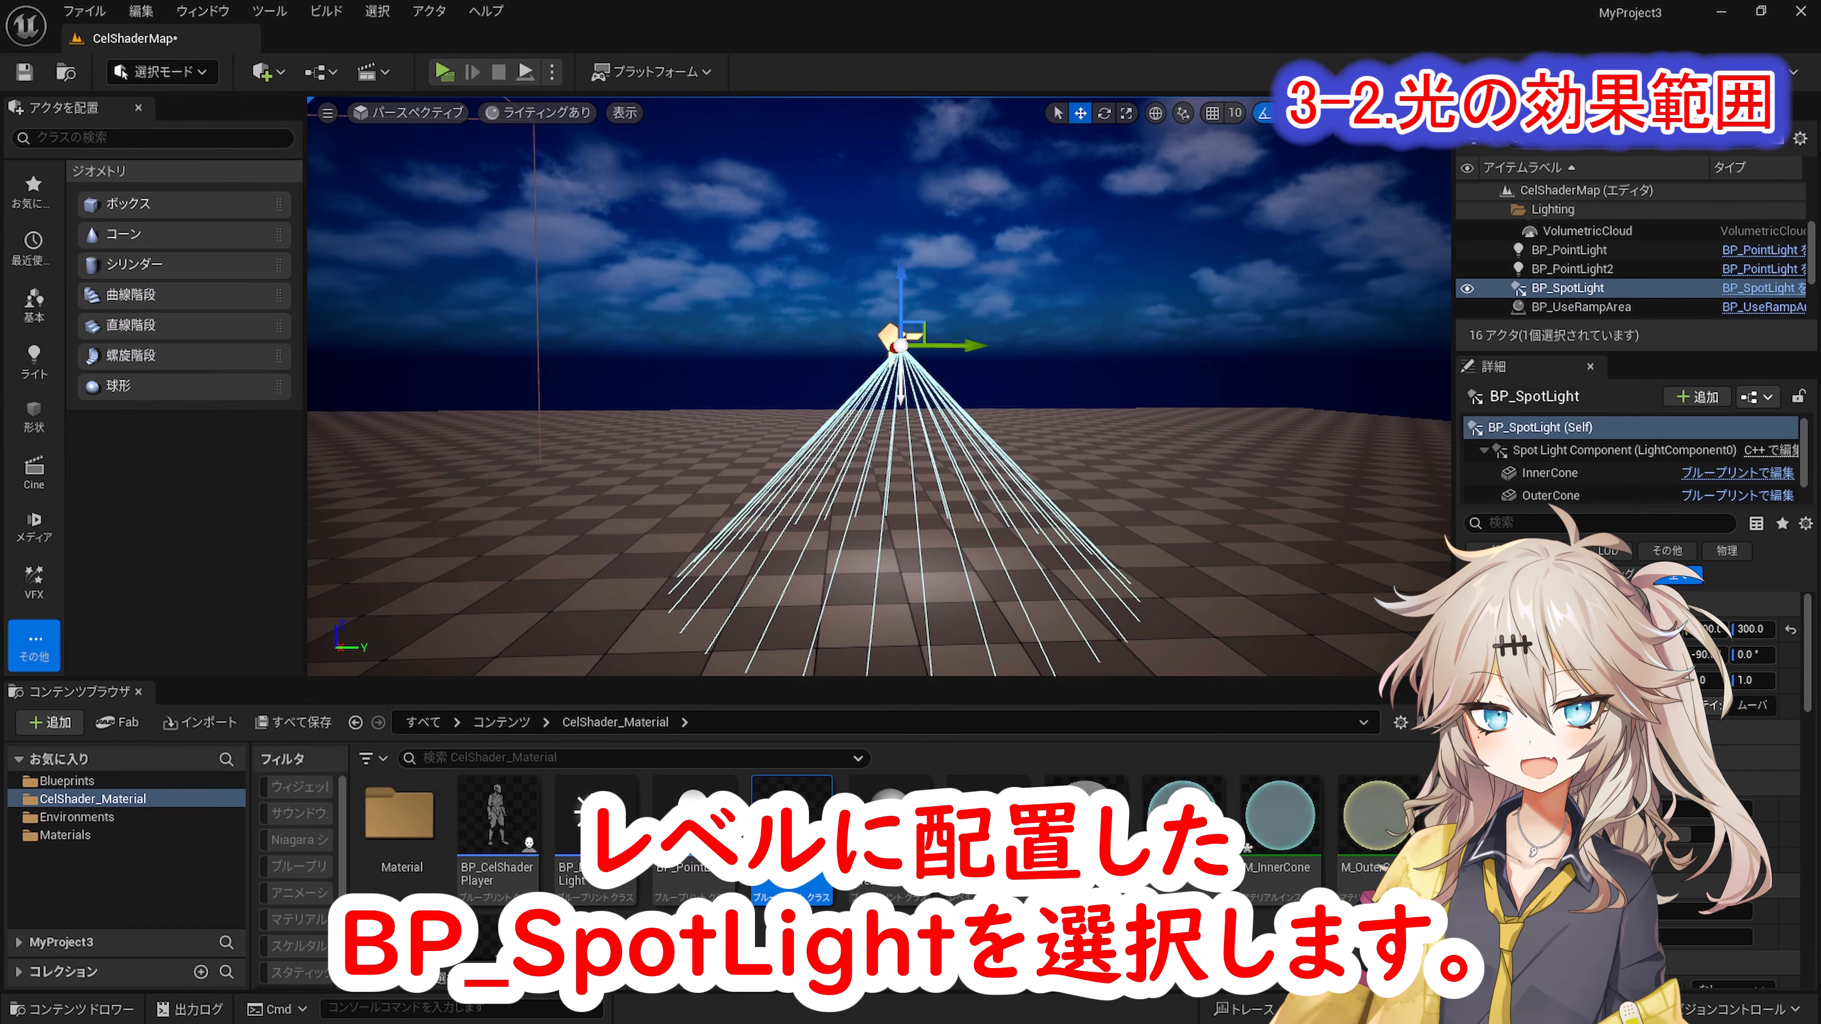
Step: Select the placed BP_SpotLight and adjust its Inner Cone Angle to about 15.6, Outer Cone Angle to about 38.9, and its Attenuation Radius
left_click(1577, 291)
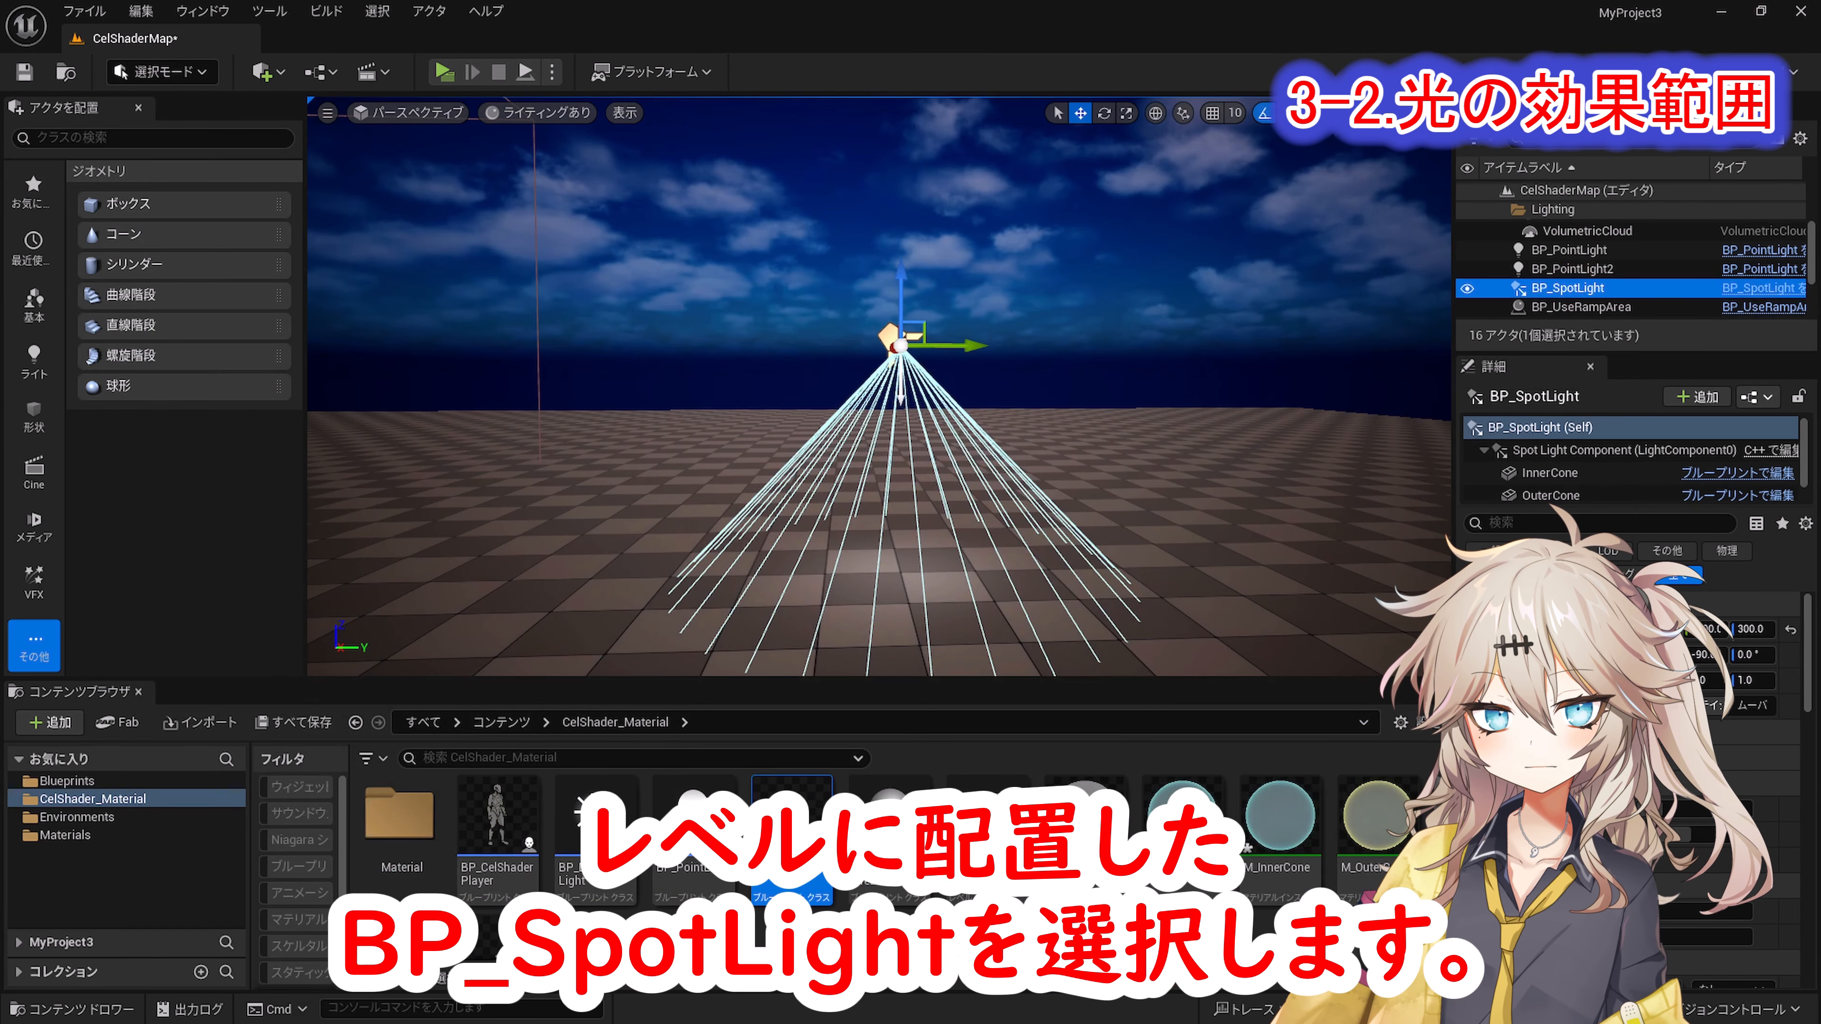
left_click(1474, 604)
left_click(1473, 629)
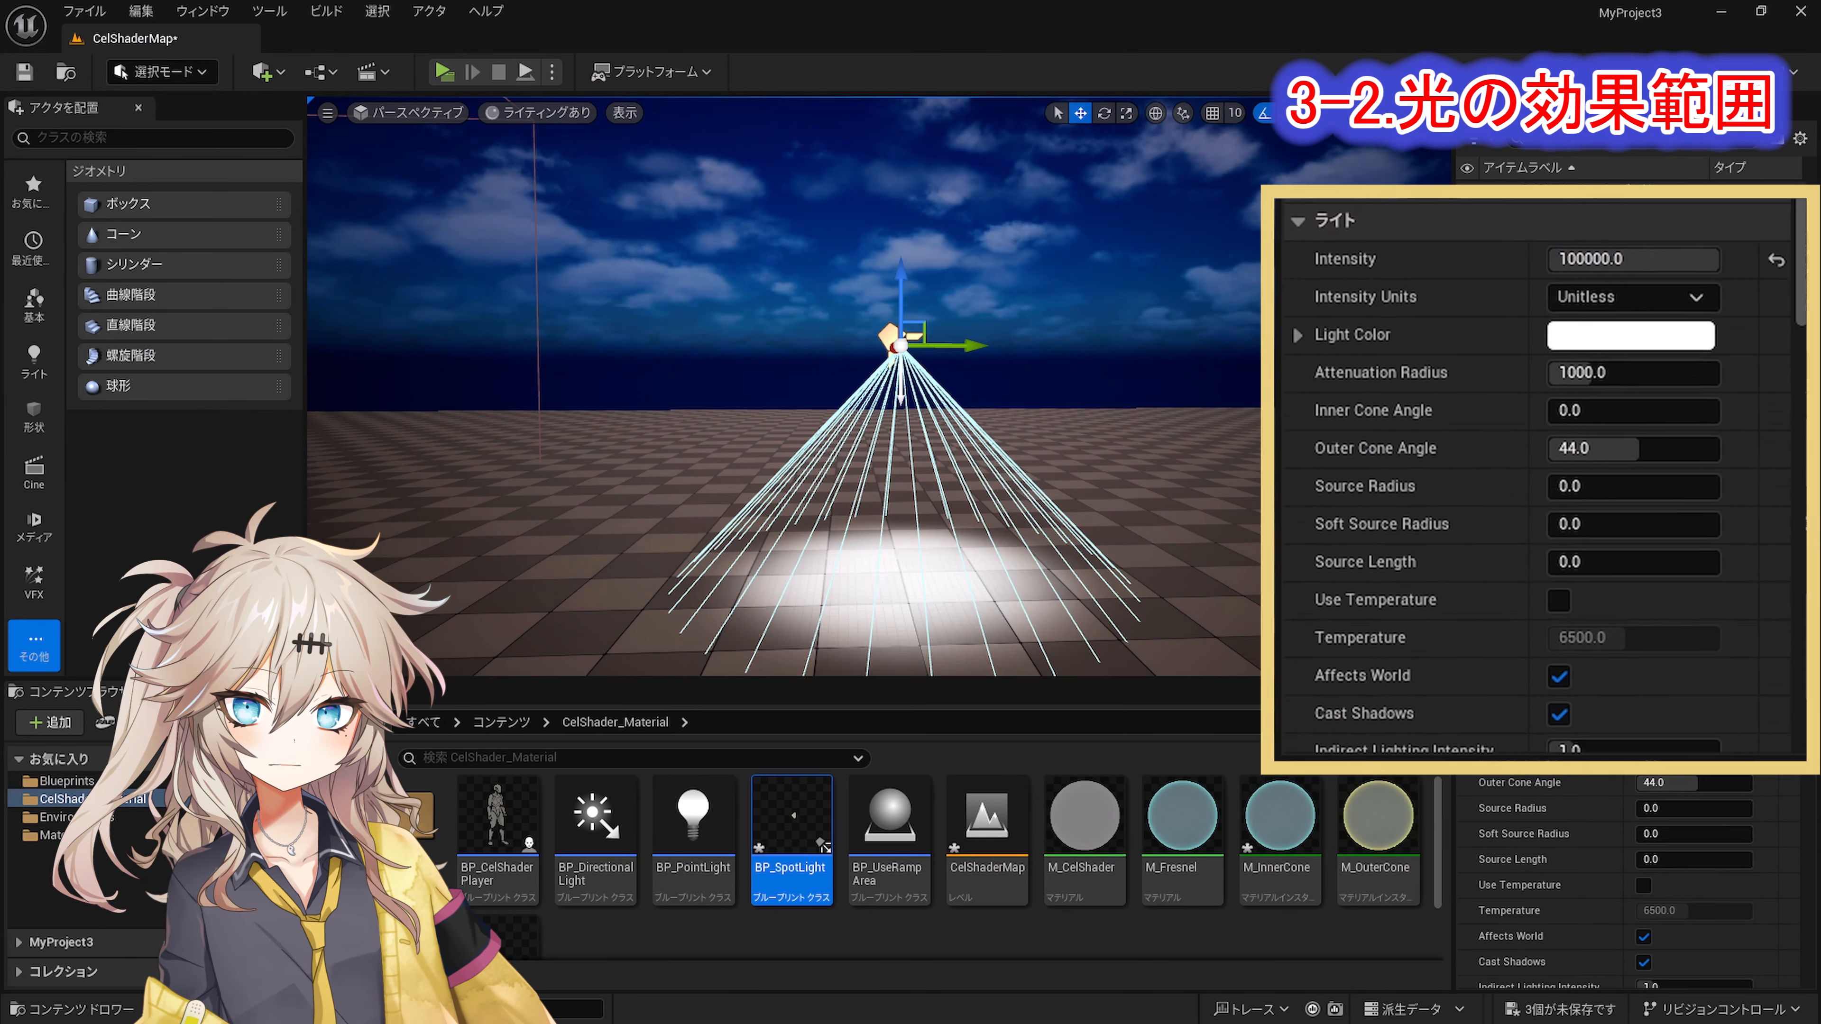
left_click_drag(1671, 759, 1712, 762)
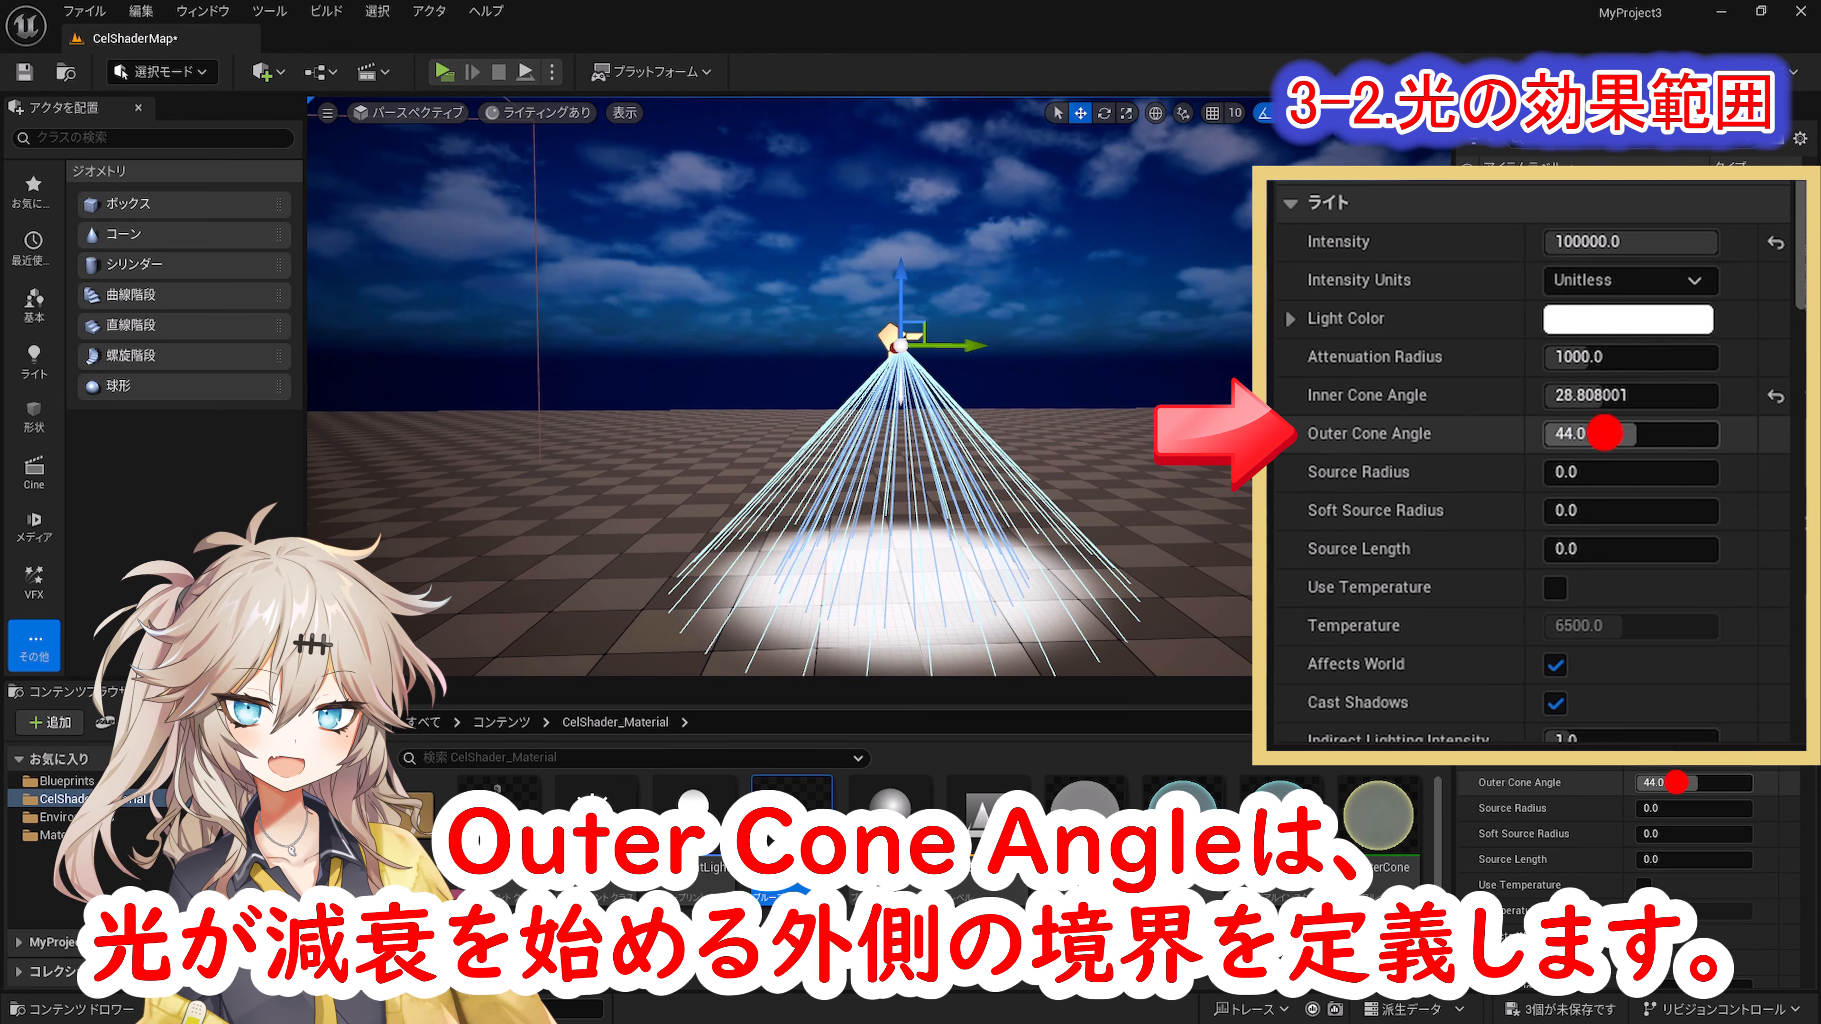
left_click_drag(1668, 785, 1674, 802)
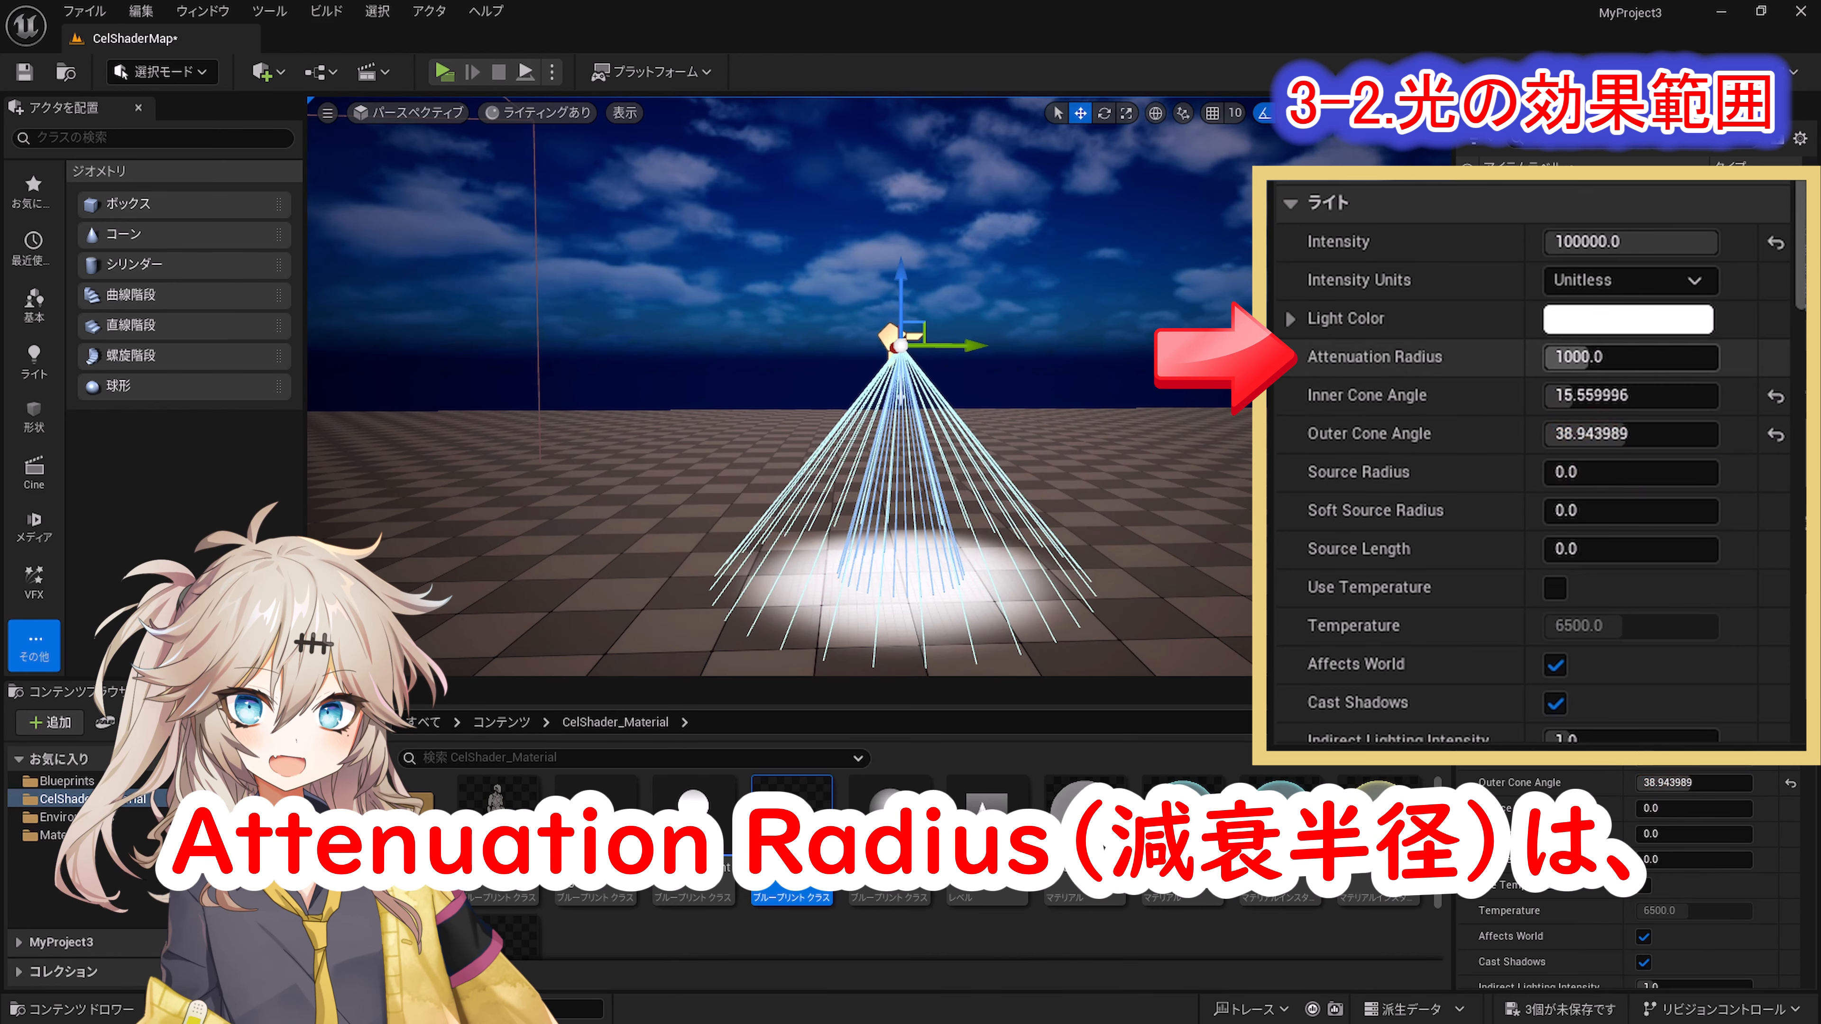
mouse_move(1646, 364)
left_mouse_down()
mouse_move(1680, 368)
mouse_move(1613, 364)
mouse_move(1646, 386)
mouse_move(1609, 370)
mouse_move(1657, 393)
left_mouse_up()
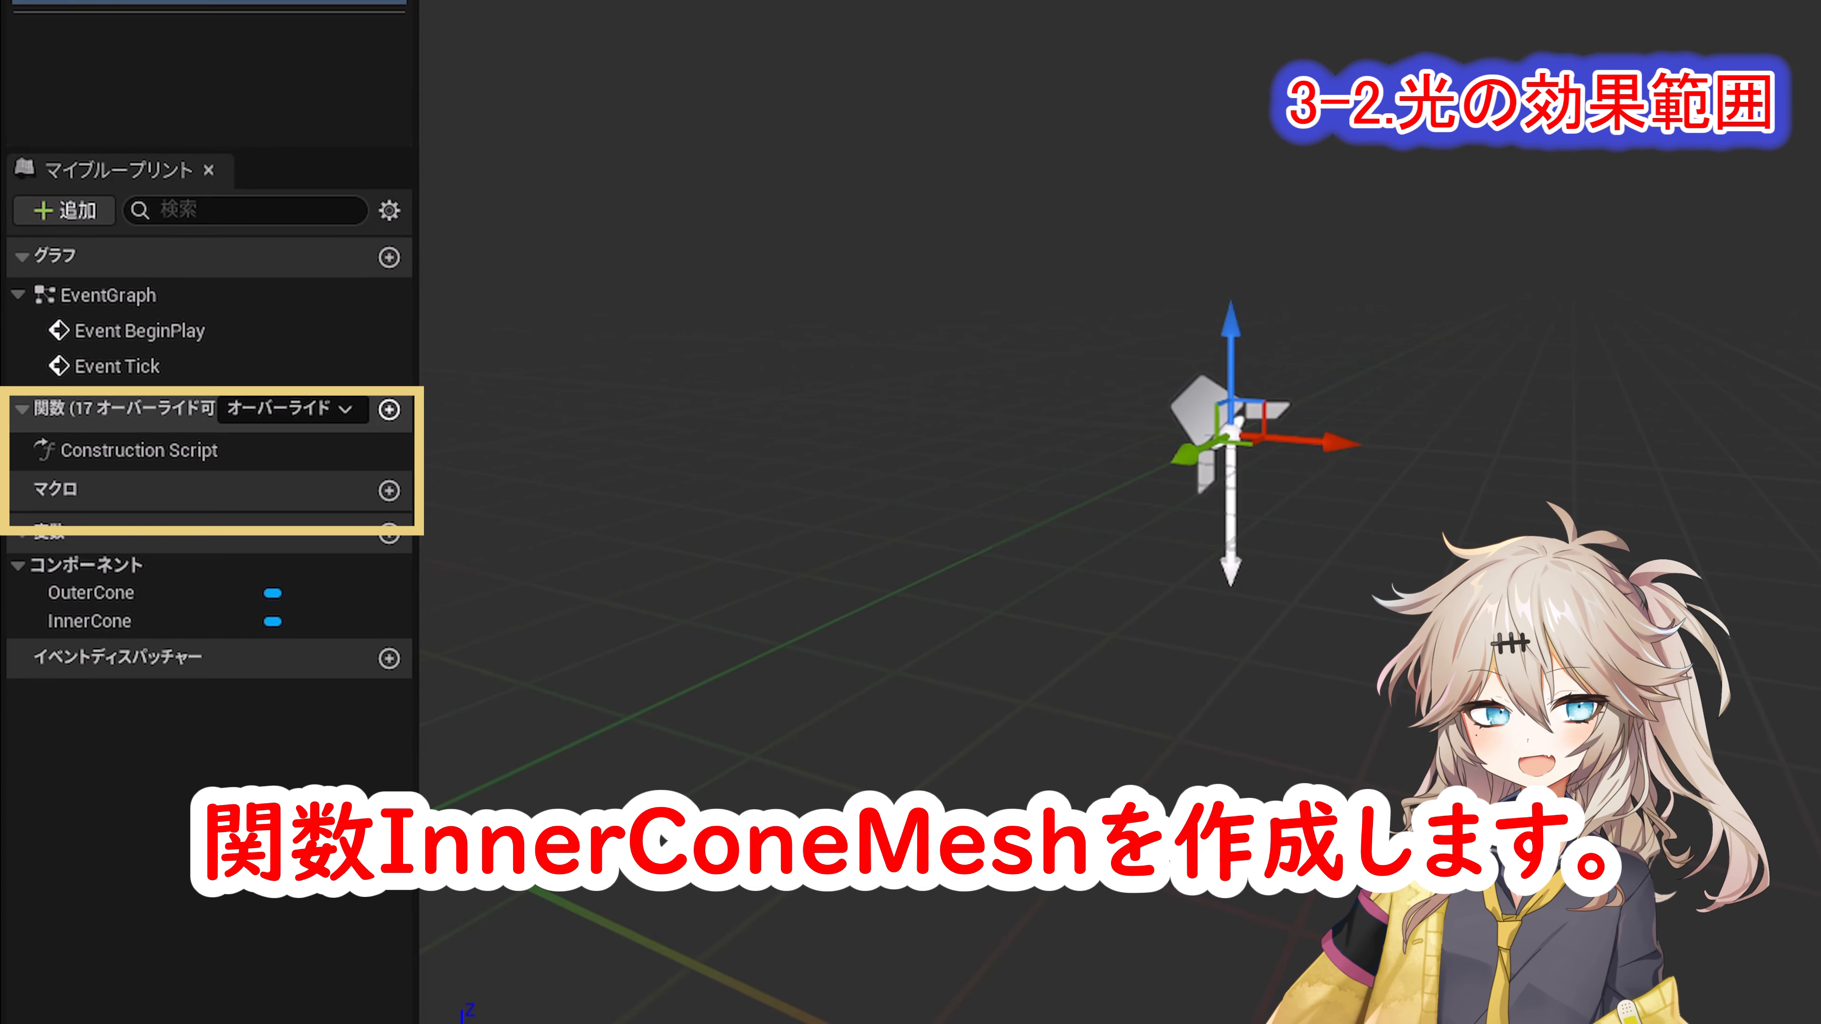
Step: Create a new function named InnerConeMesh in the BP_SpotLight blueprint
left_click(259, 538)
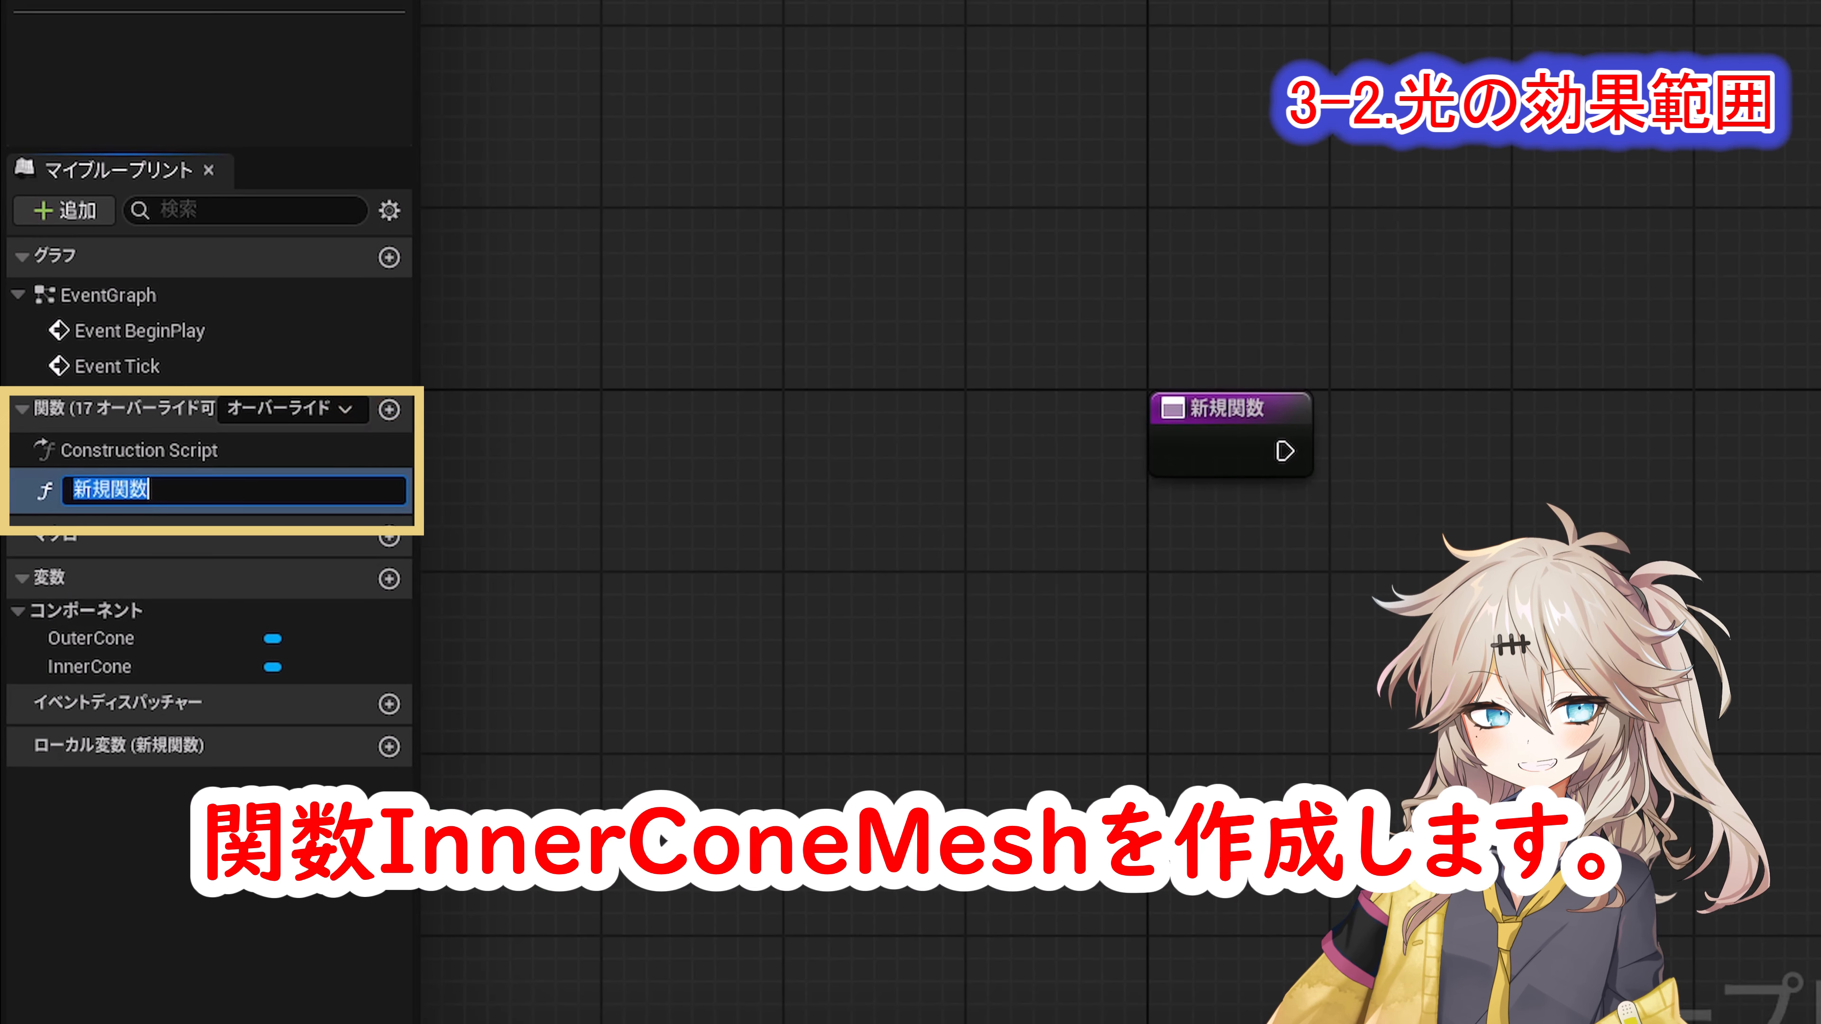
type("InnerConeMesh")
key("Return")
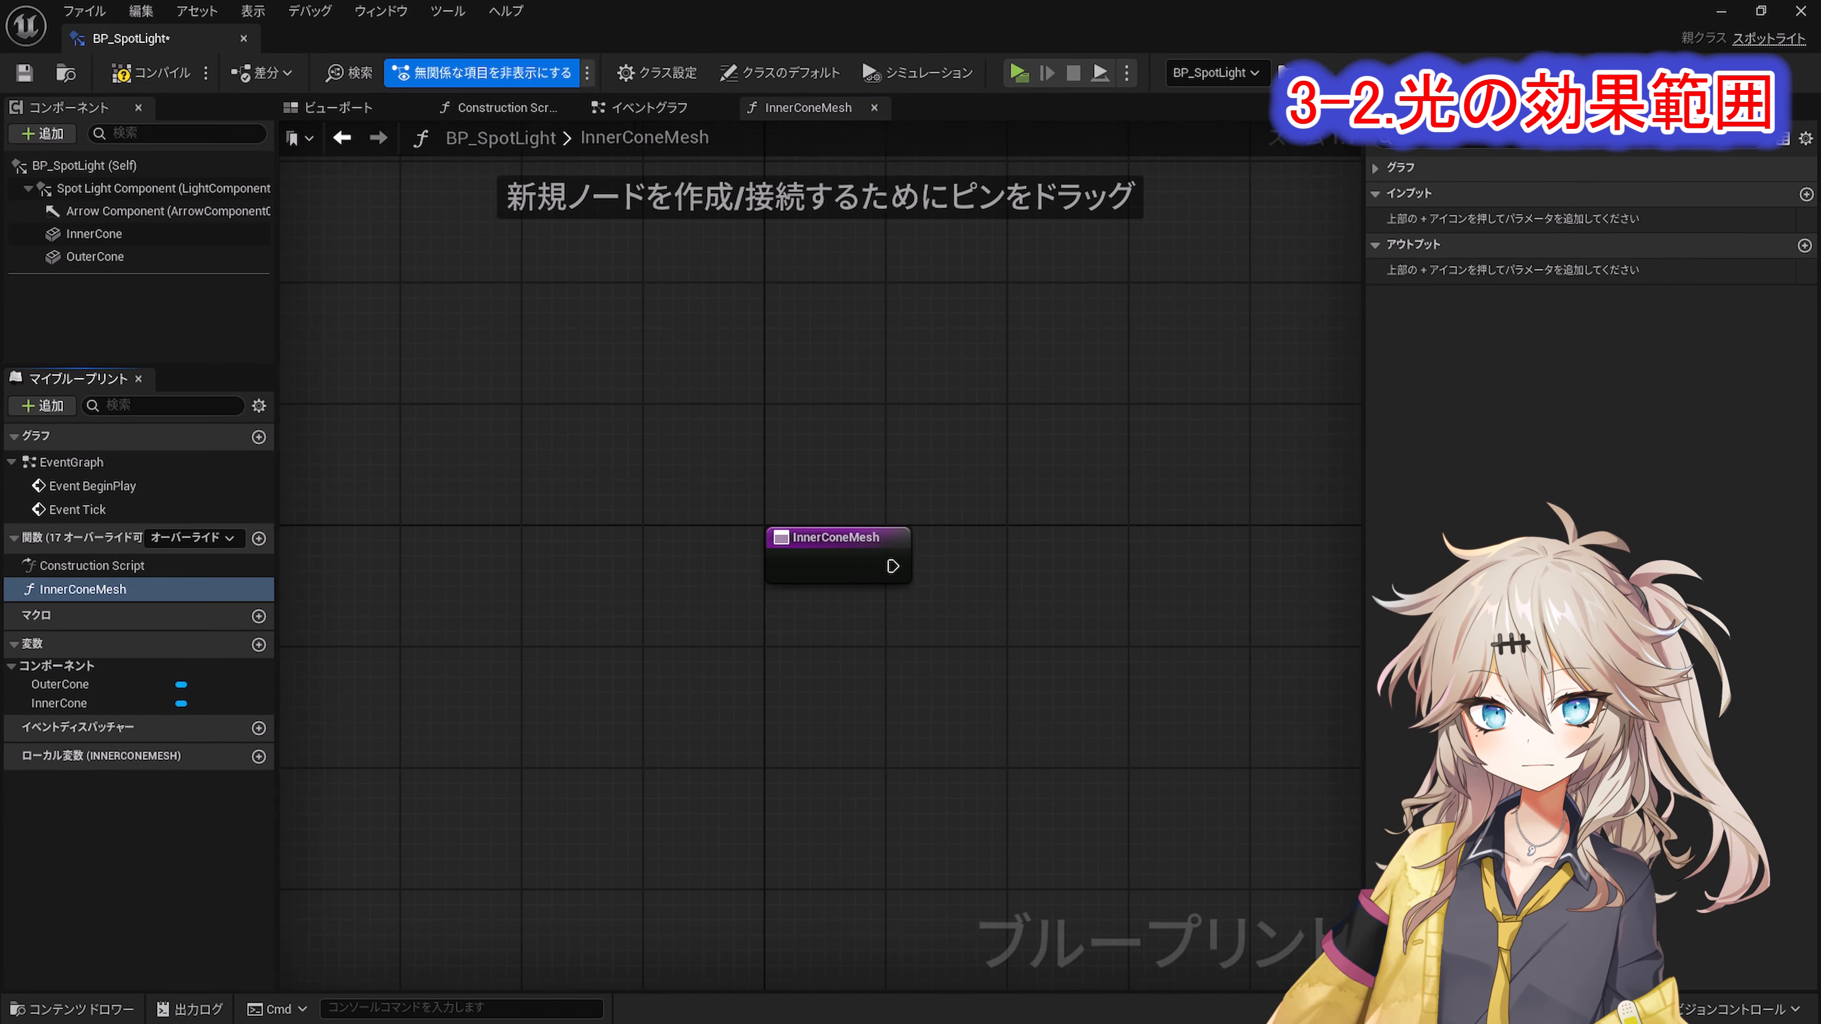
Step: Place an InnerCone component reference in the InnerConeMesh graph and add a Set World Scale 3D node targeting it
scroll(1074, 720, "up", 1, "ctrl")
right_click_drag(1074, 720, 772, 614)
left_click_drag(1363, 610, 1814, 610)
left_click_drag(105, 234, 857, 497)
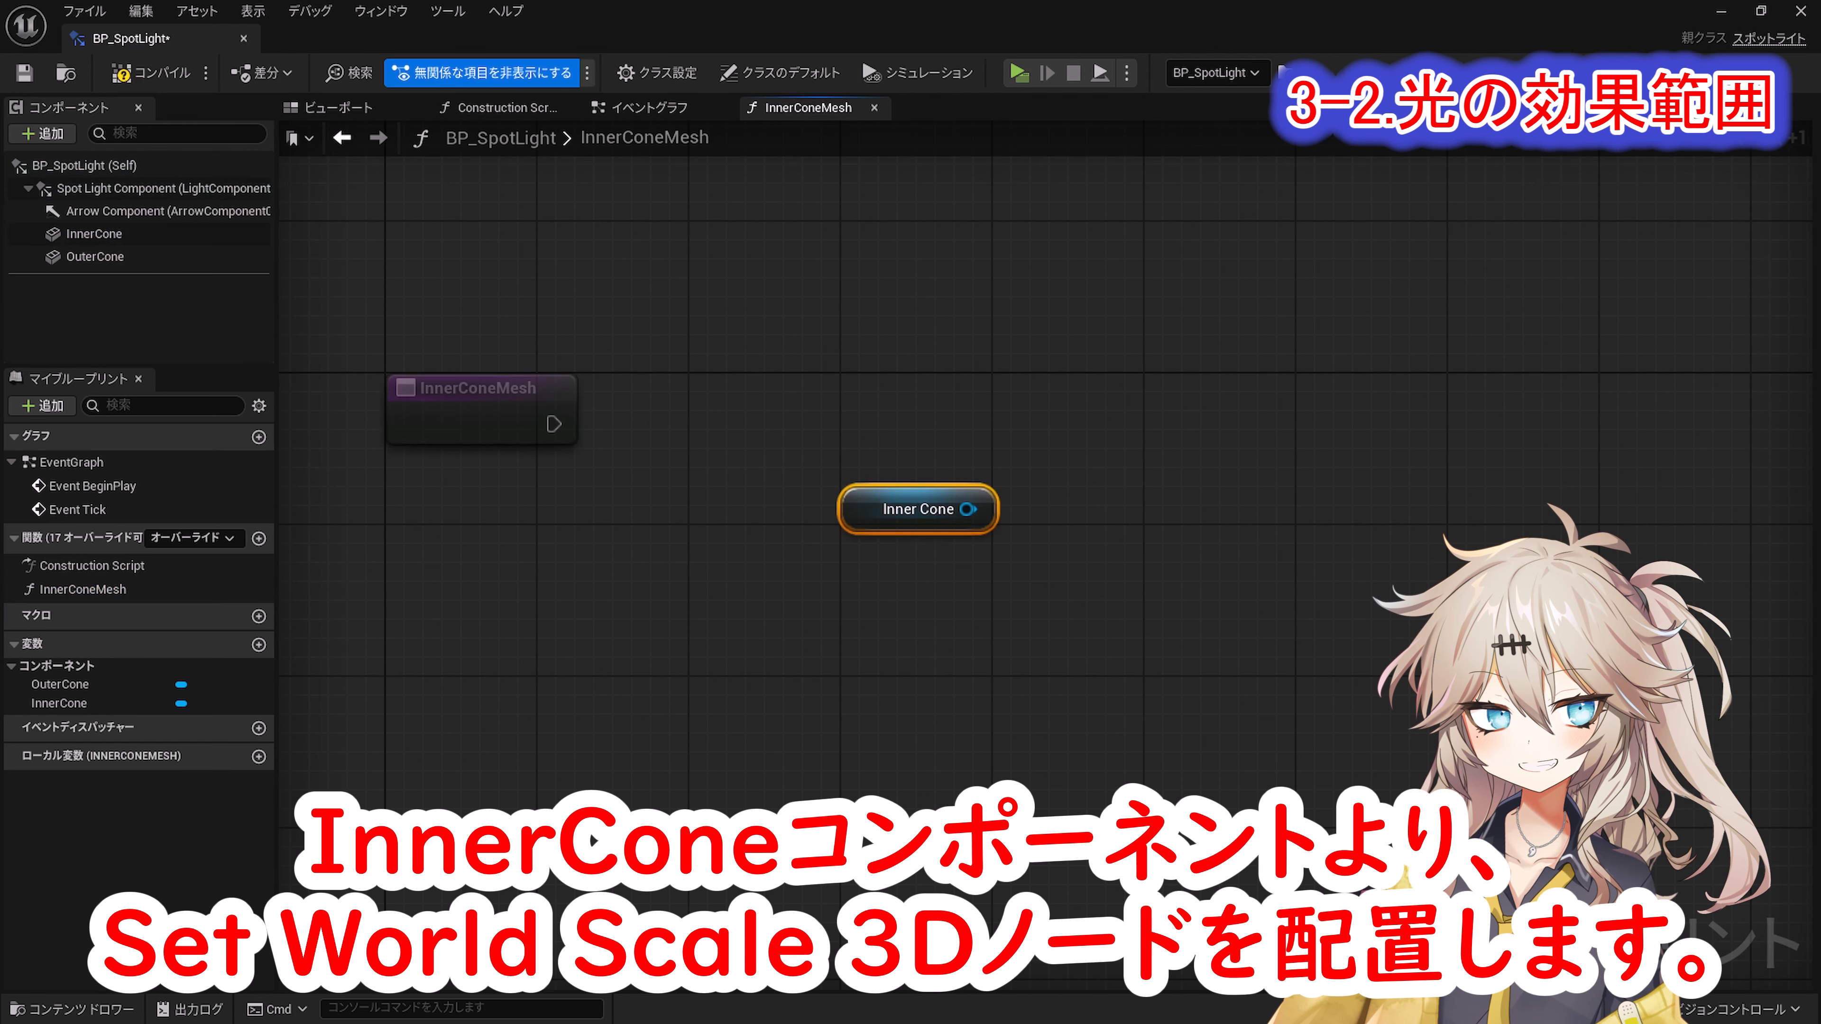
left_click_drag(968, 510, 1051, 405)
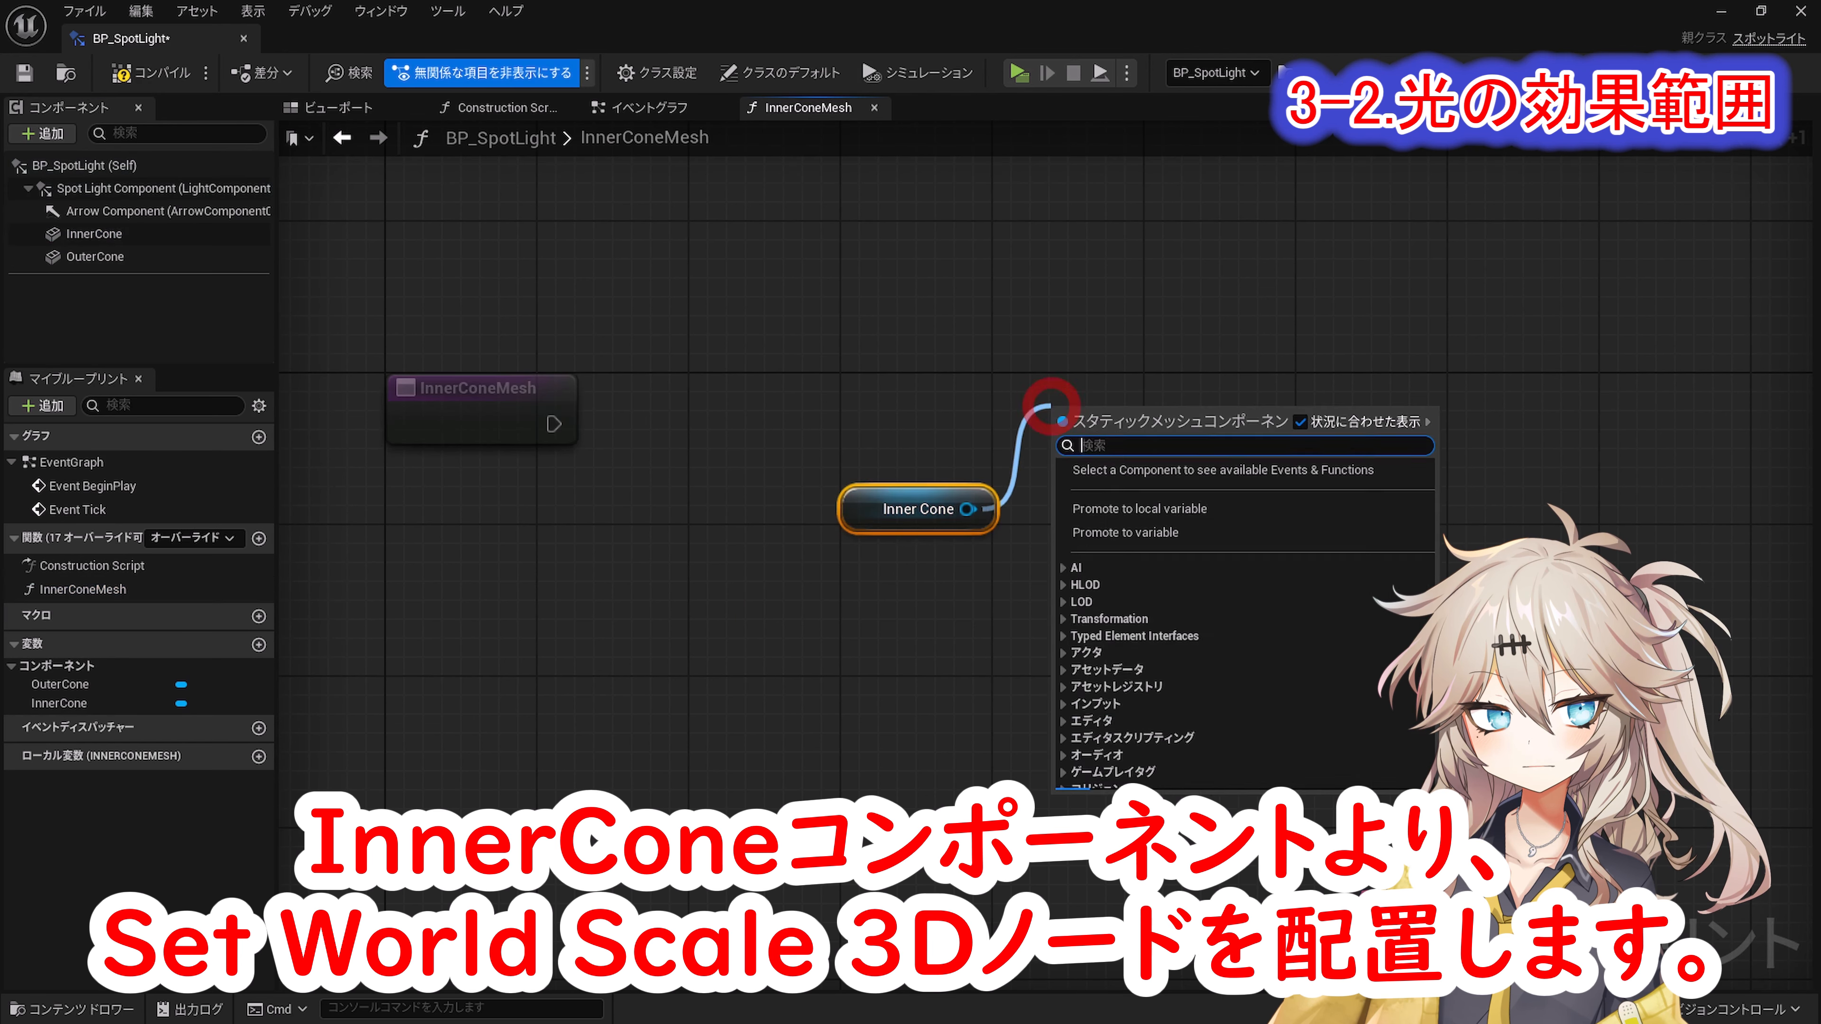
type("Set World Scale 3D")
left_click(1165, 524)
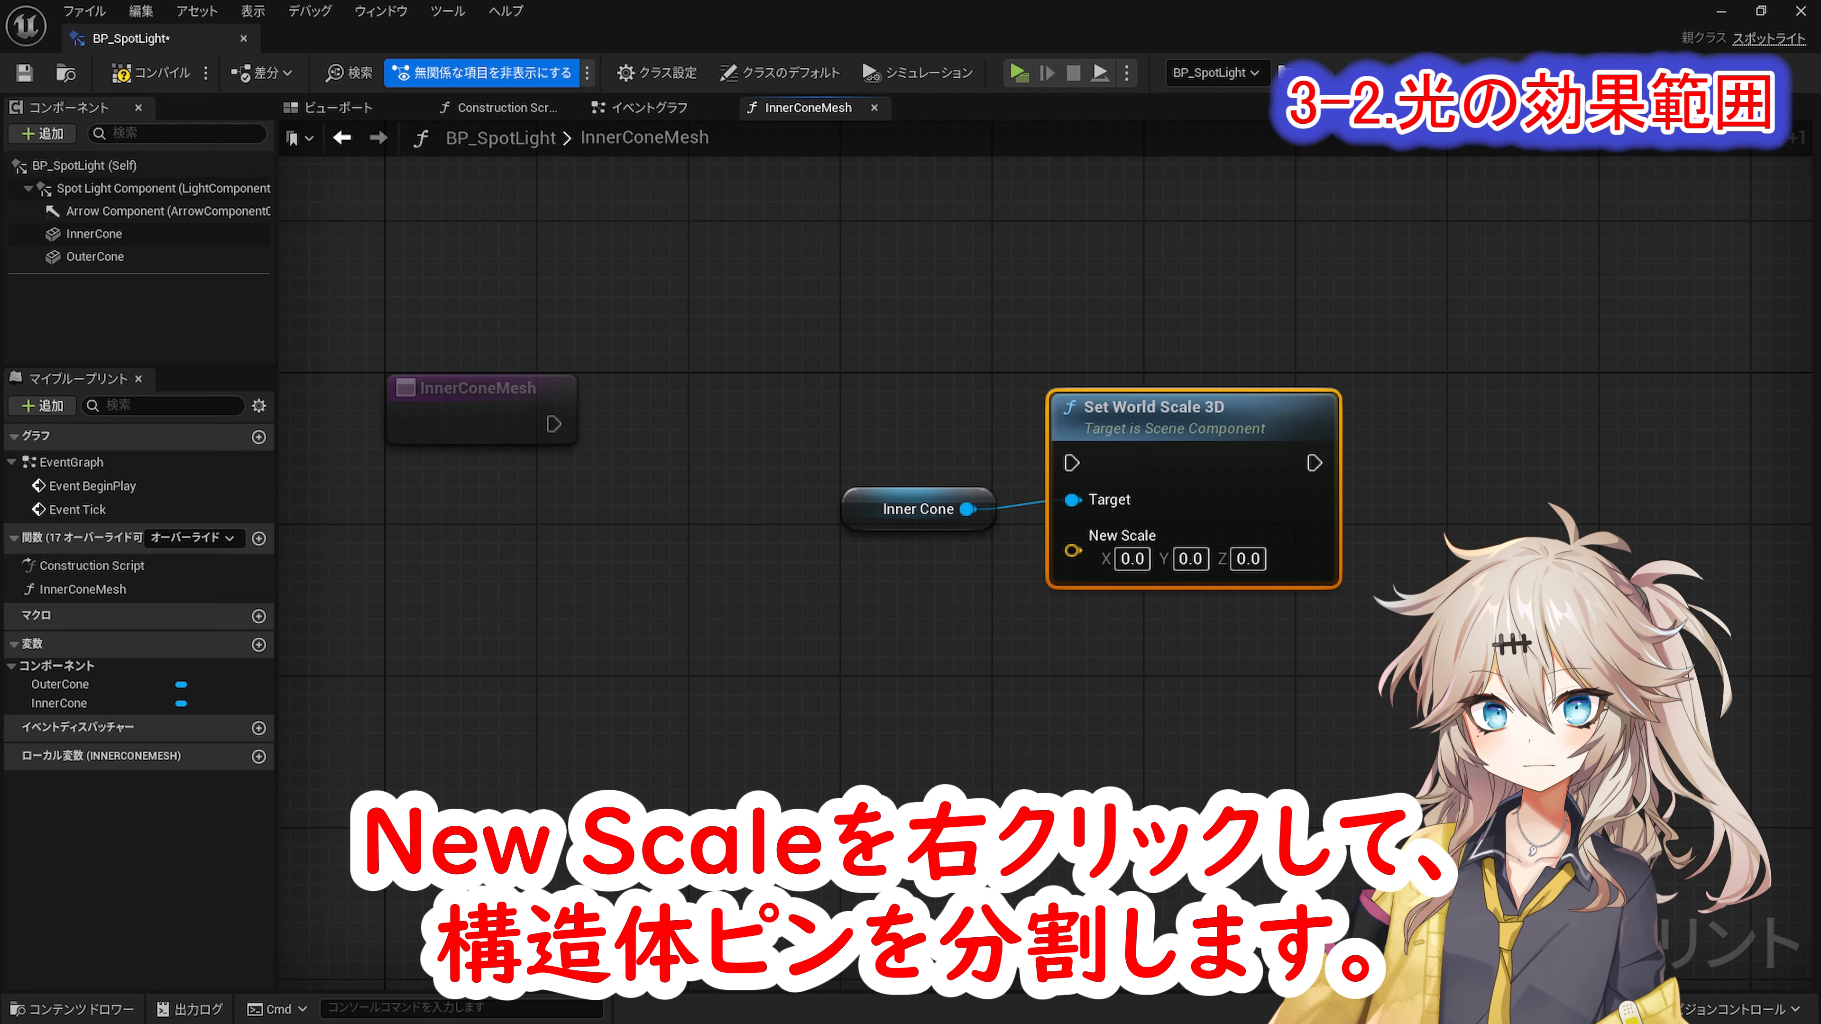
Step: Split the New Scale struct pin on Set World Scale 3D and set its X, Y and Z values to 30.0
right_click(1073, 551)
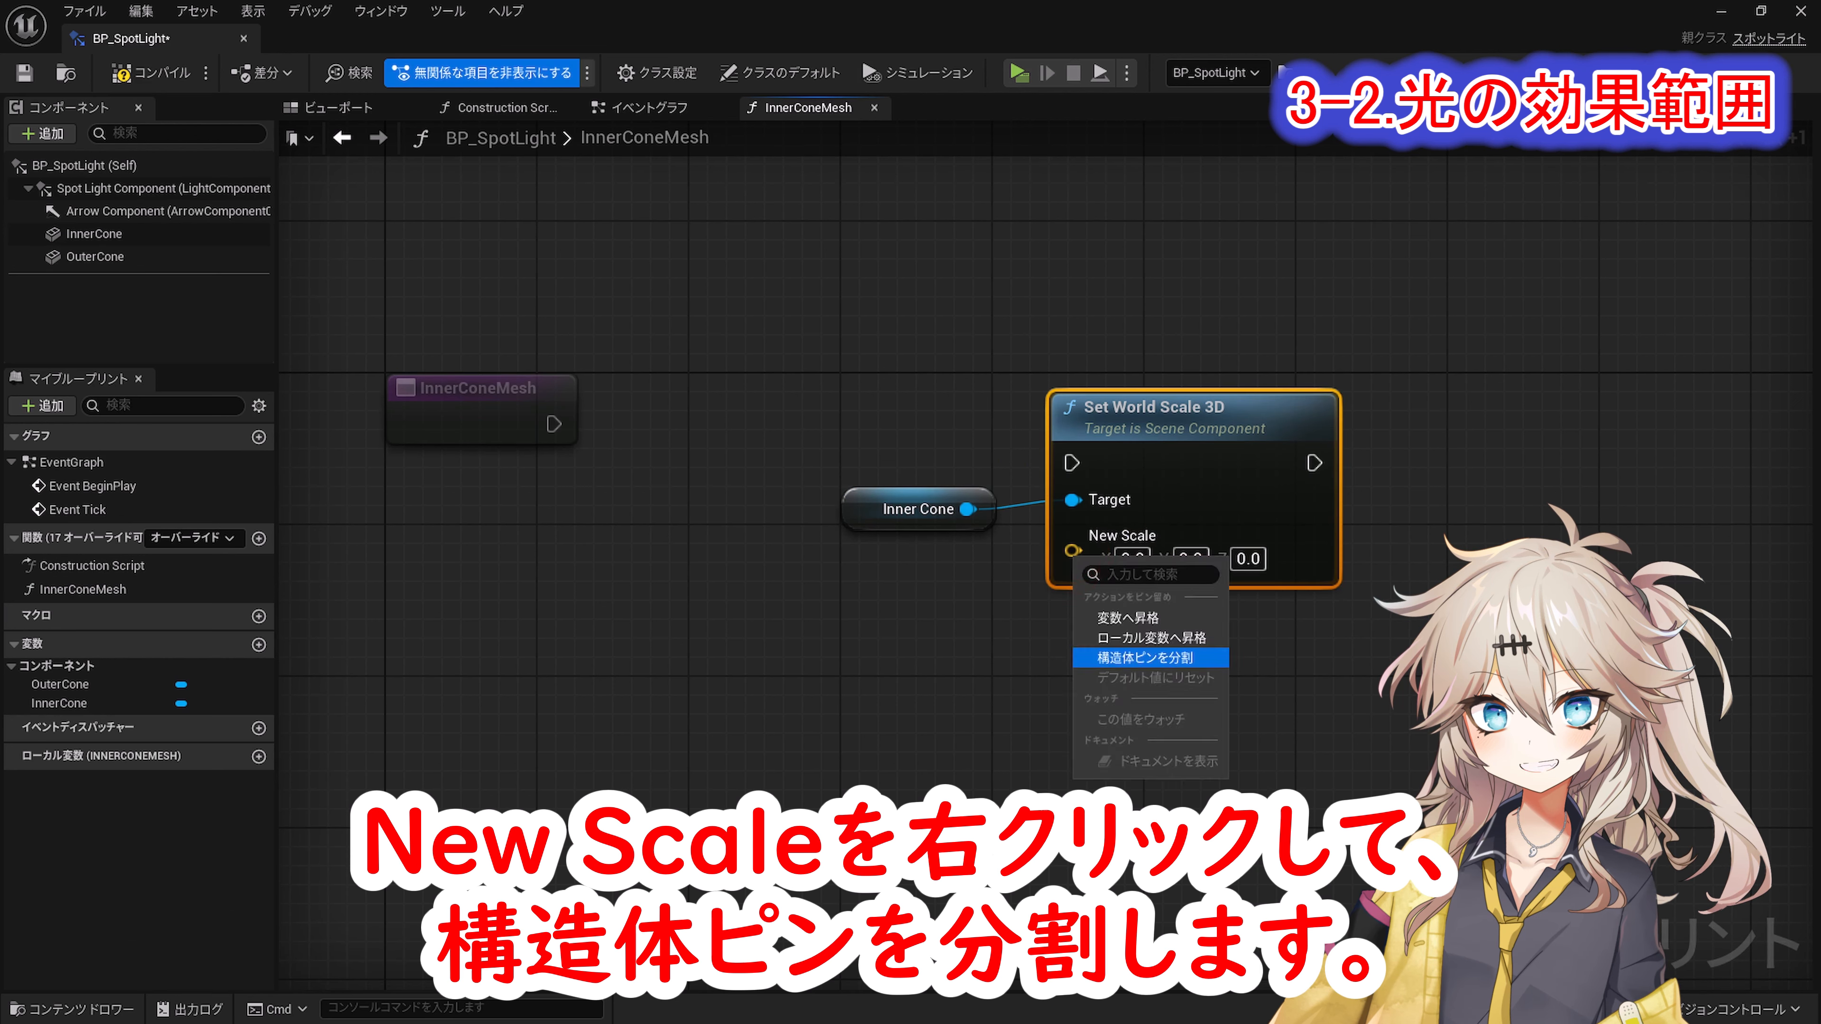
left_click(1144, 657)
left_click_drag(1180, 539, 1191, 539)
type("3")
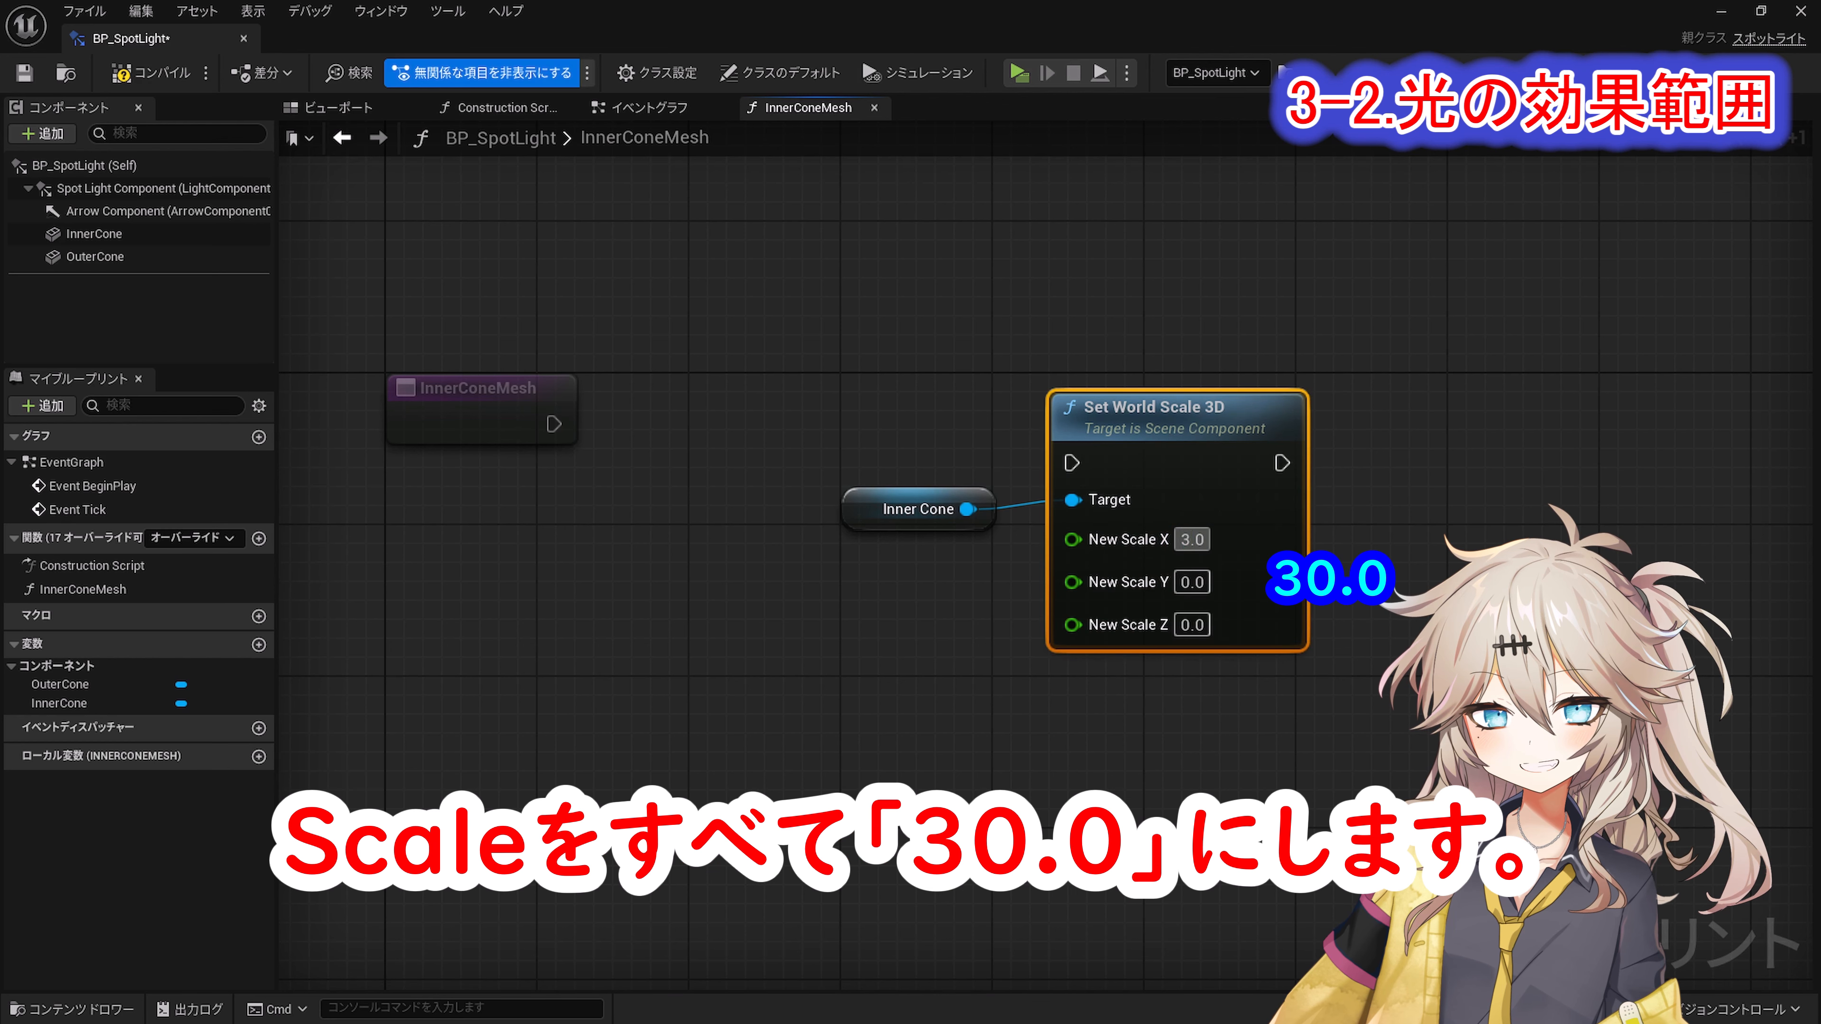
type("0")
key("Tab")
type("30")
key("Tab")
type("30")
key("Return")
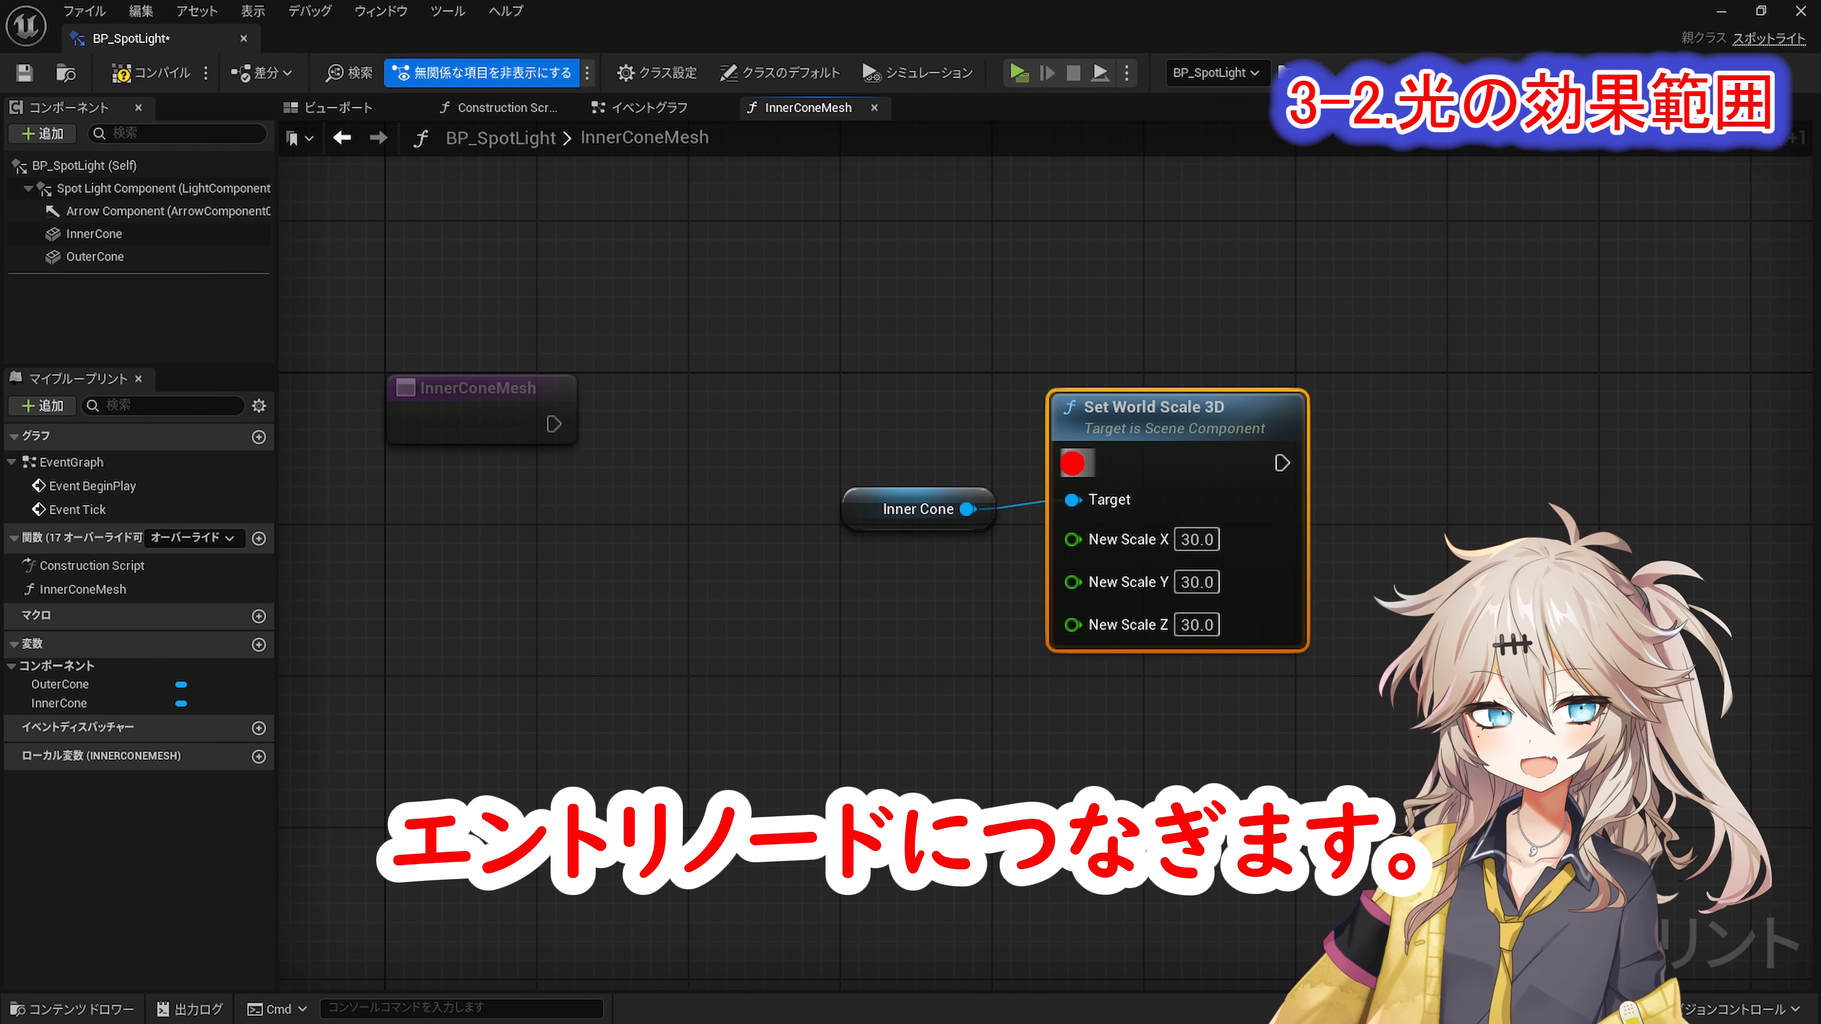
Step: Connect the InnerConeMesh entry node to Set World Scale 3D and move the scale and Inner Cone nodes well away from the entry
left_click_drag(1072, 463, 554, 424)
scroll(943, 590, "down", 2)
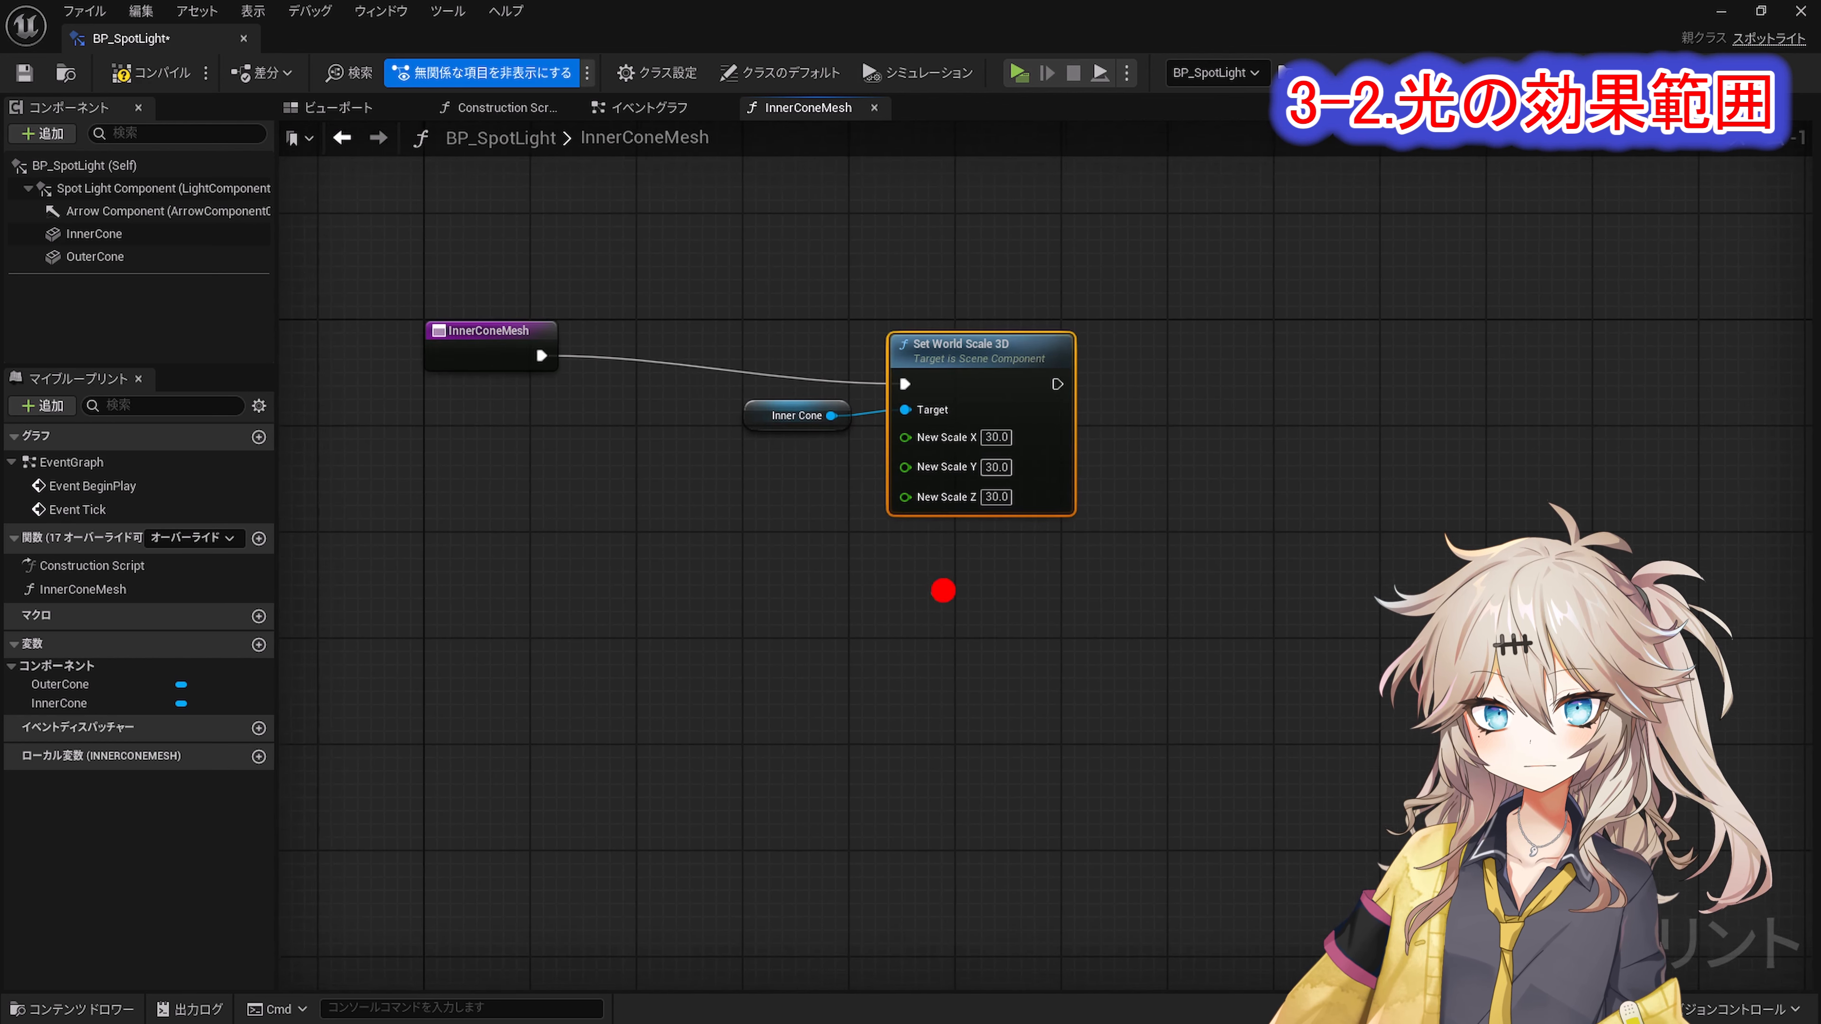
right_click_drag(943, 590, 944, 594)
left_click_drag(765, 575, 961, 406)
left_click_drag(997, 352, 1621, 326)
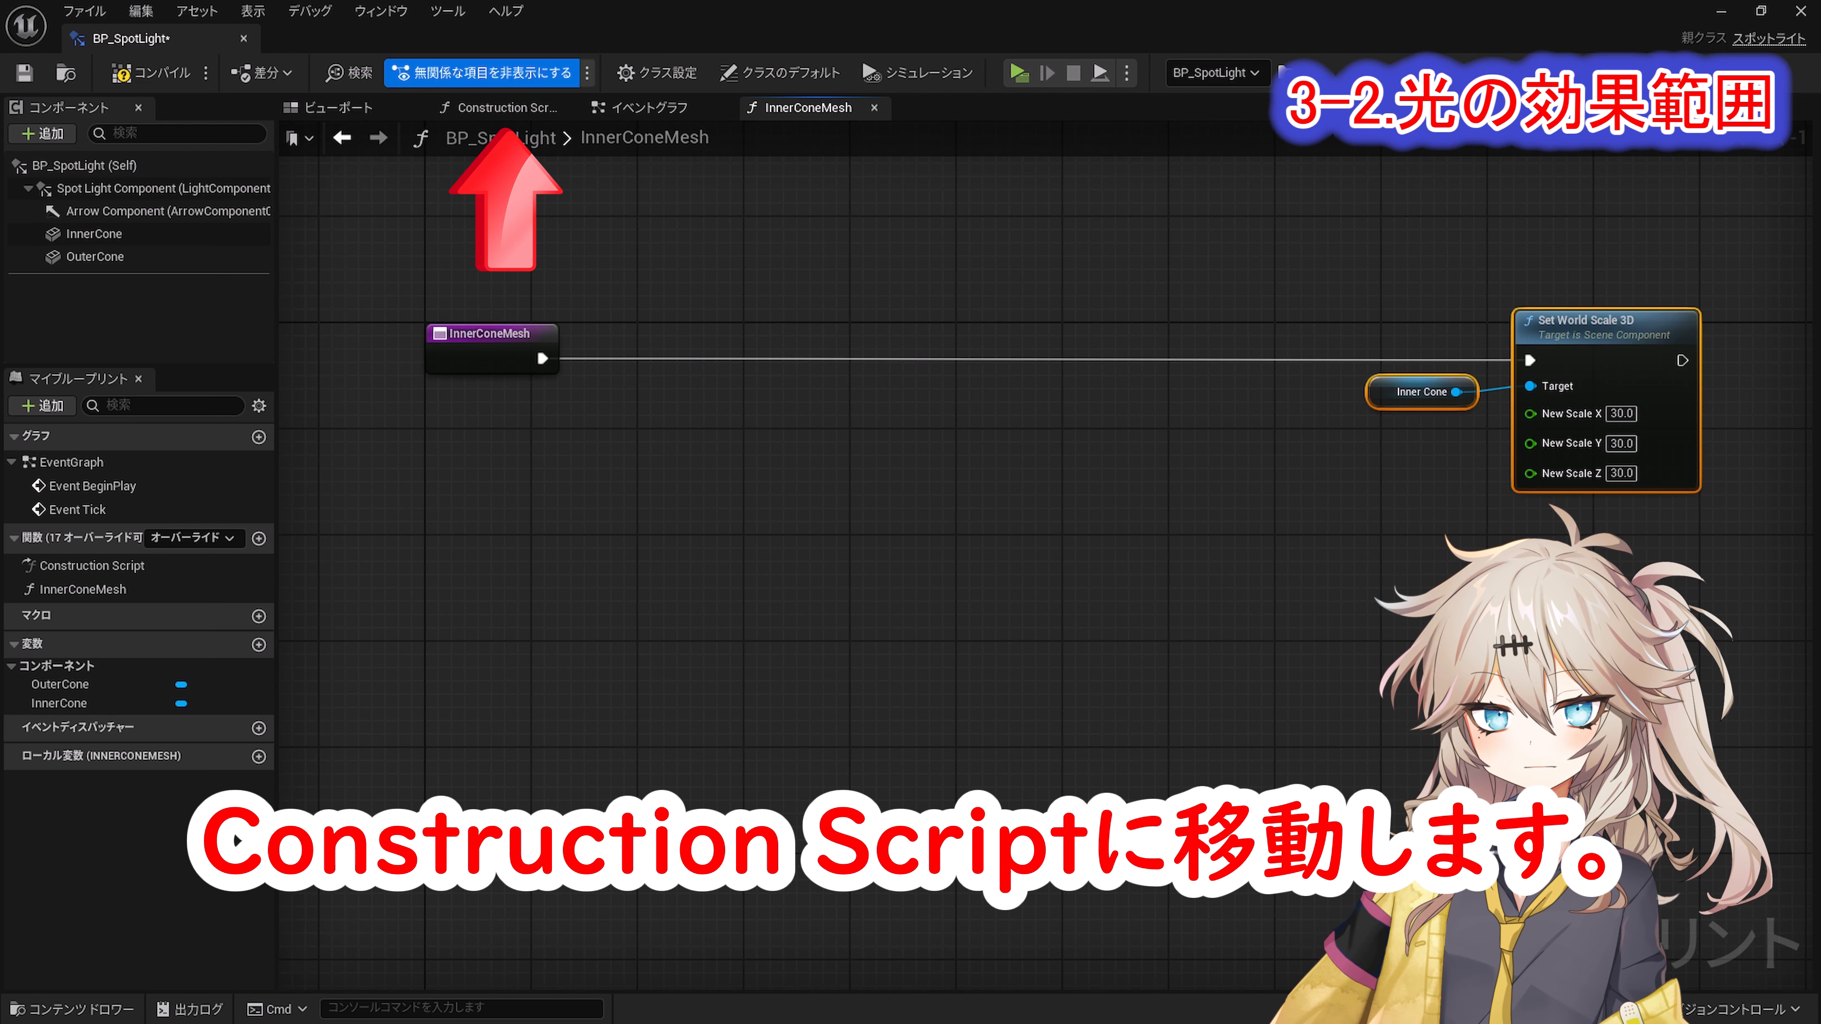
Step: Add an InnerConeMesh function call to the Construction Script and connect it to the Construction Script entry node
left_click(502, 107)
scroll(1392, 636, "up", 3)
right_click_drag(1391, 636, 1044, 459)
left_click_drag(83, 590, 846, 350)
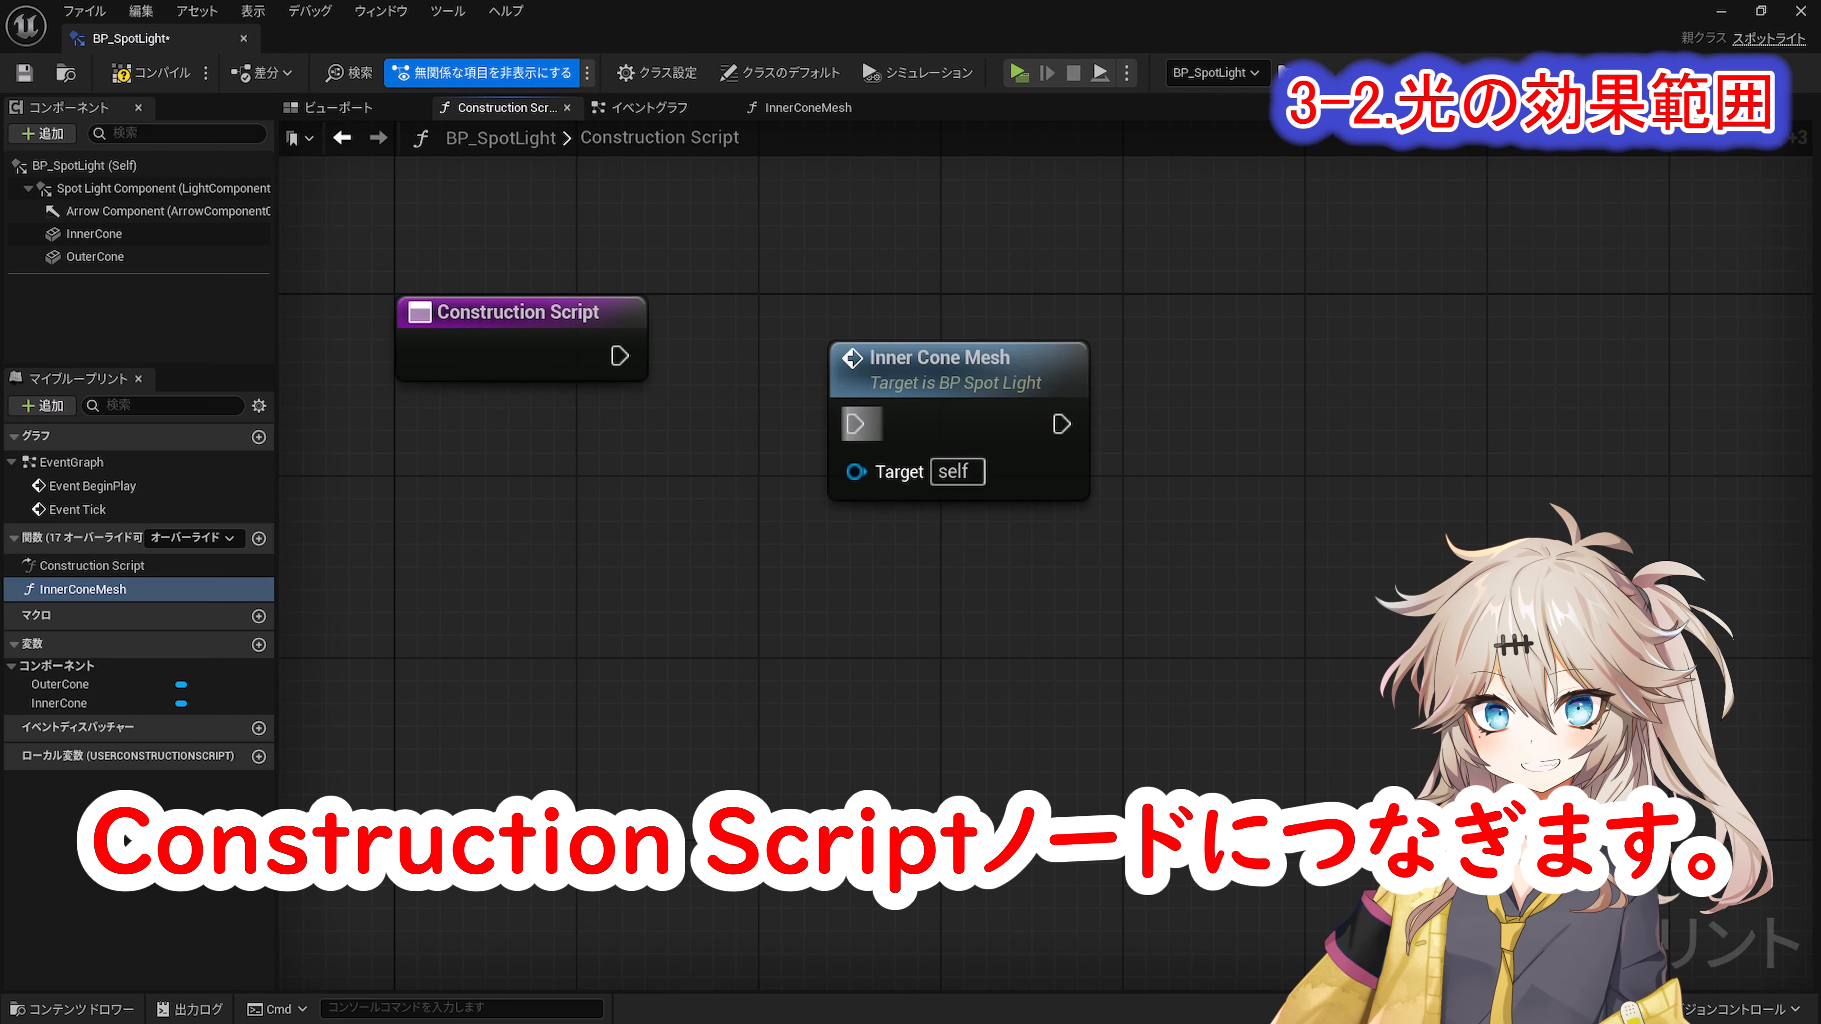
left_click_drag(854, 424, 619, 356)
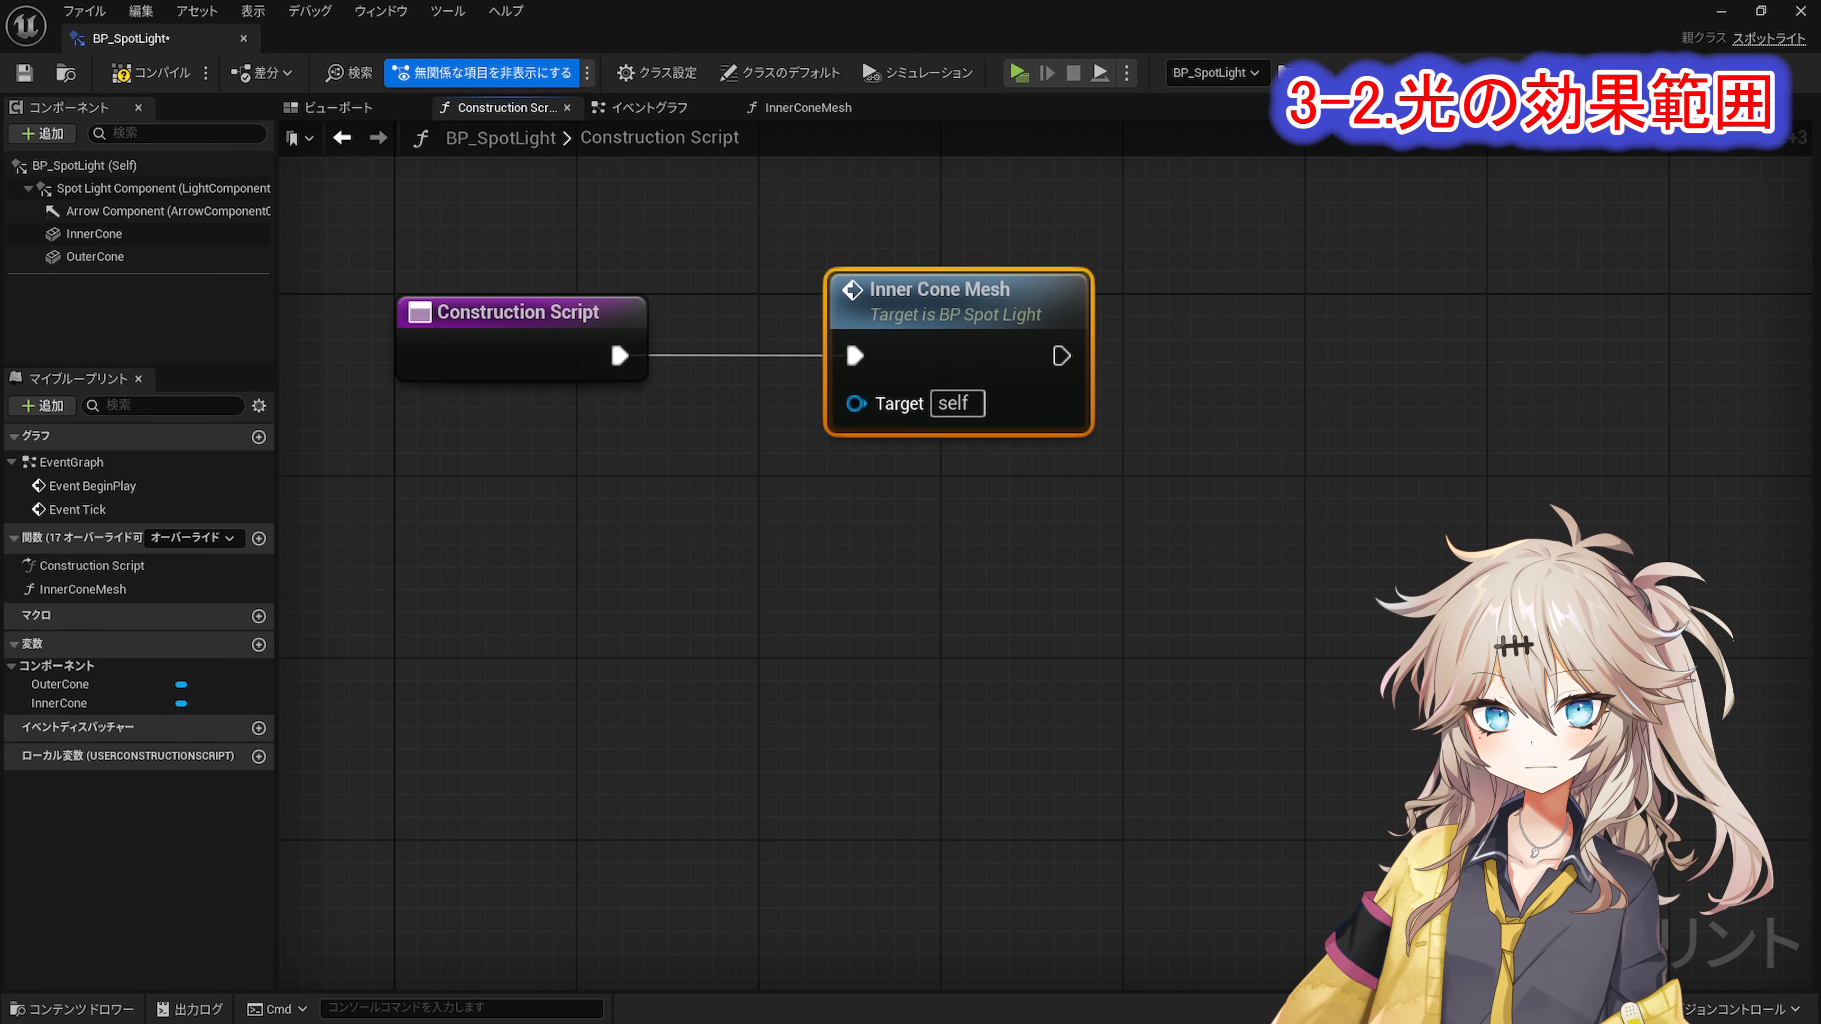
Step: In the InnerConeMesh function, place a Spot Light Component reference and add a Get Attenuation Radius node from it
left_click(808, 108)
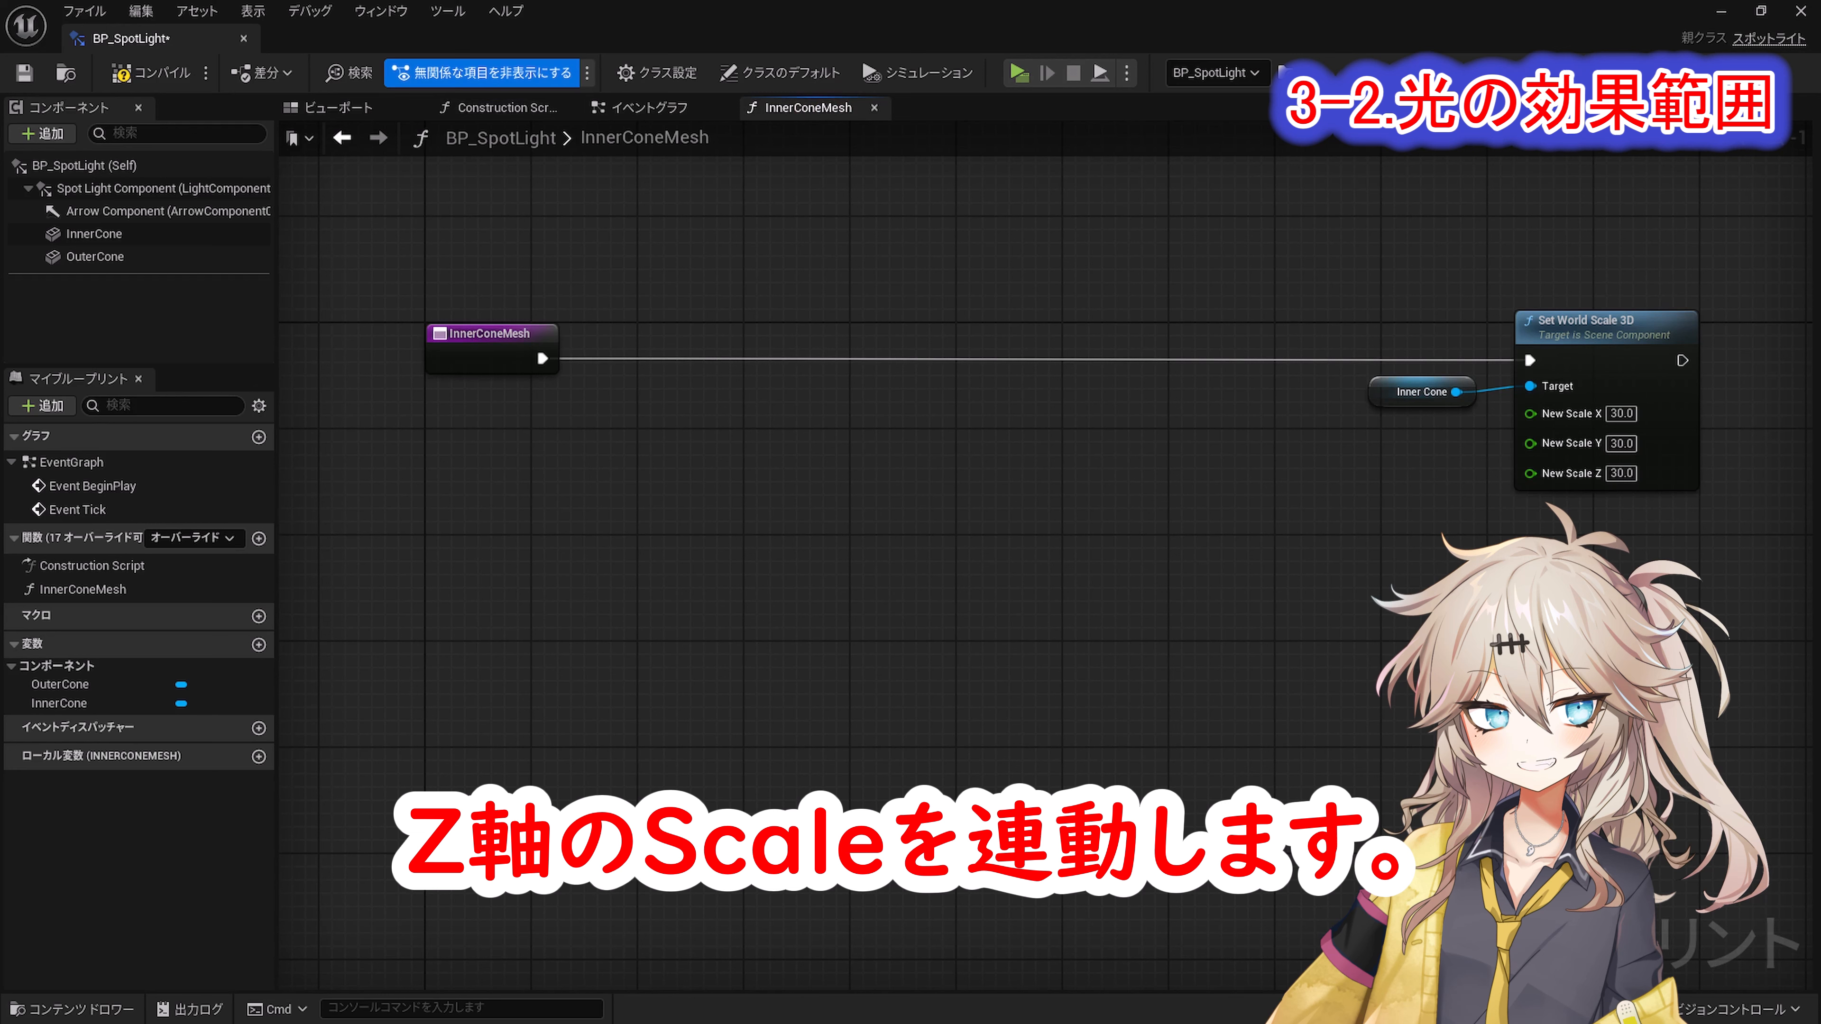
left_click_drag(211, 189, 601, 529)
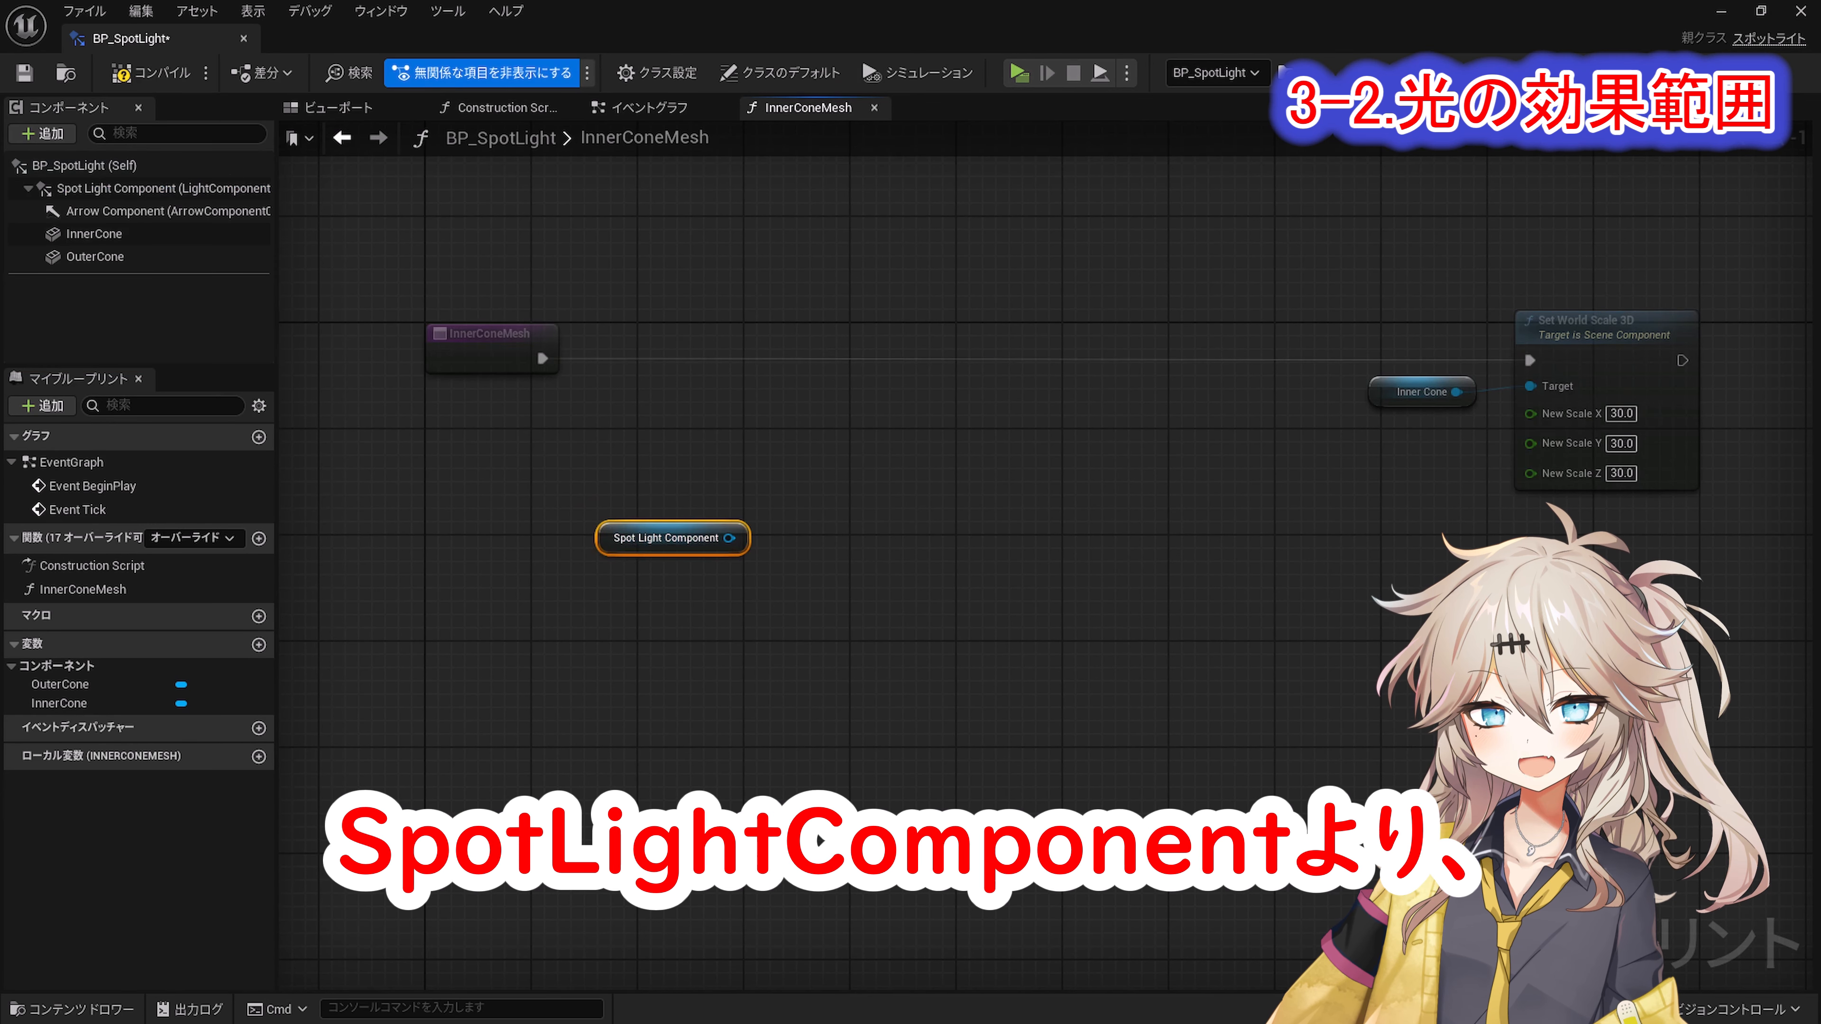
left_click_drag(729, 538, 765, 486)
type("Get Attenuation Radius")
left_click(832, 601)
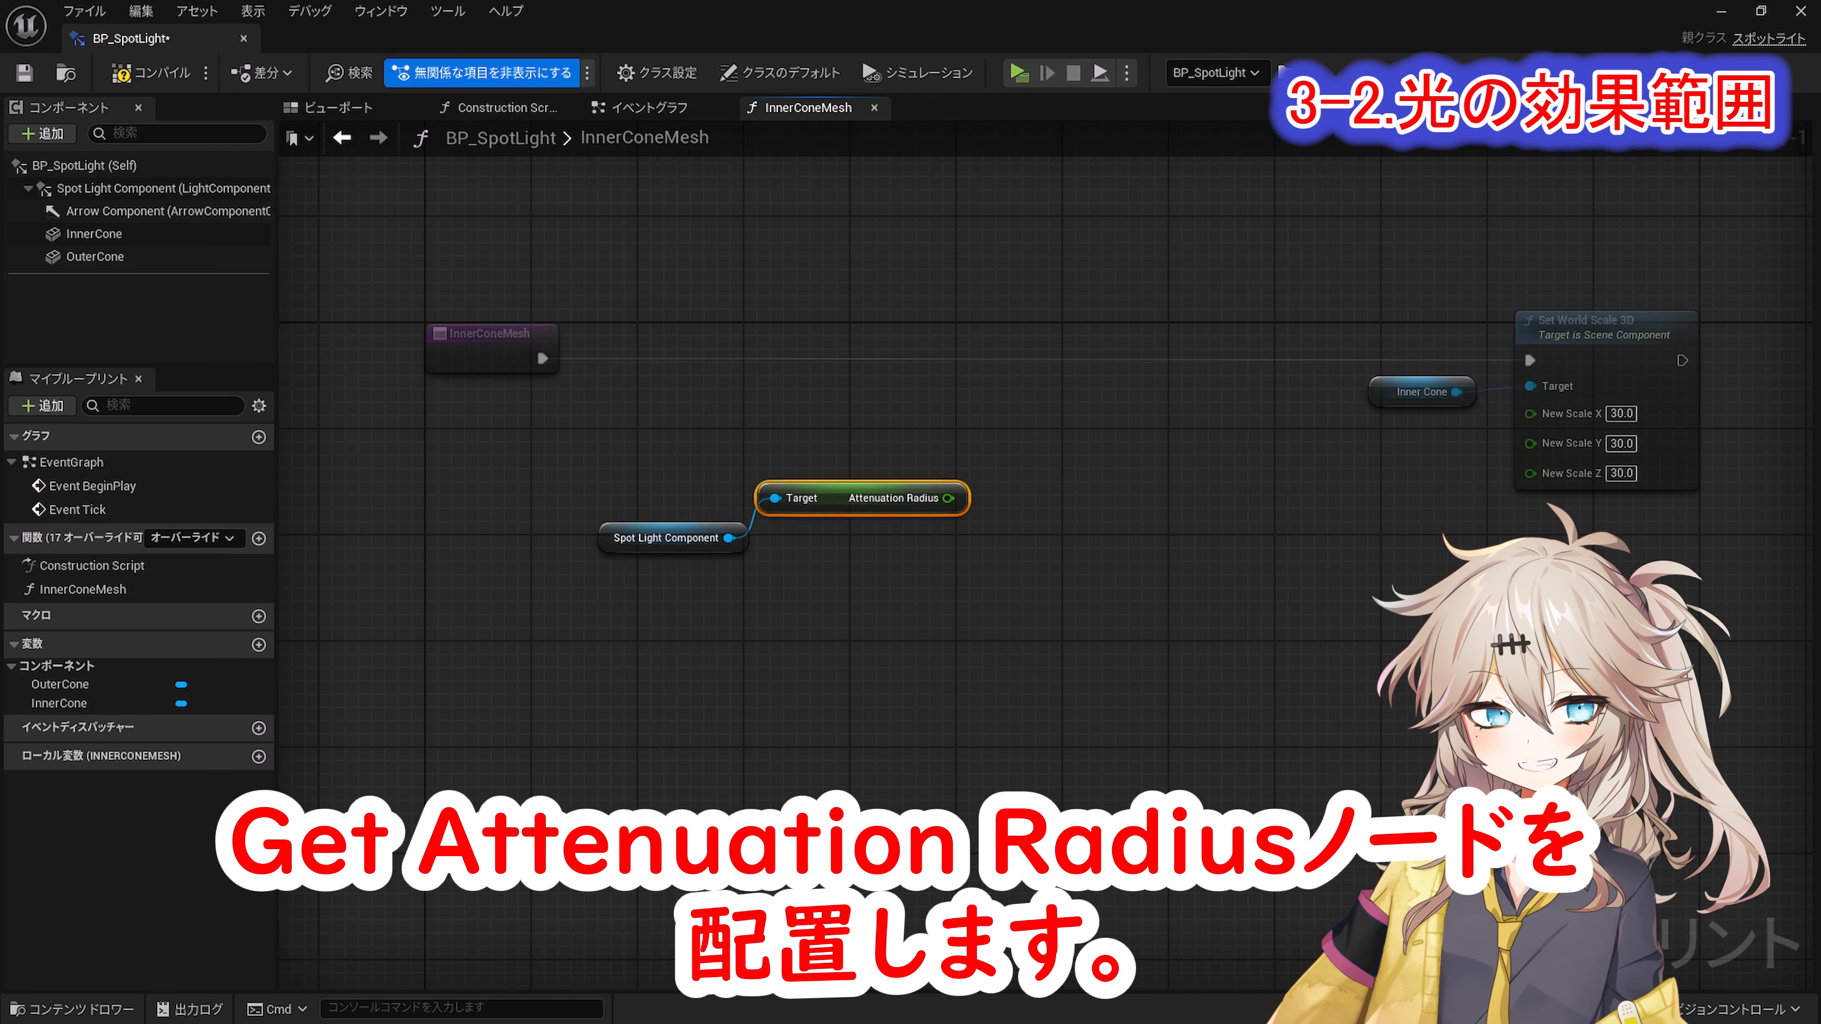
Step: Add a Multiply node fed by the Attenuation Radius output
scroll(1186, 602, "up", 2, "ctrl")
right_click_drag(1186, 602, 1193, 511)
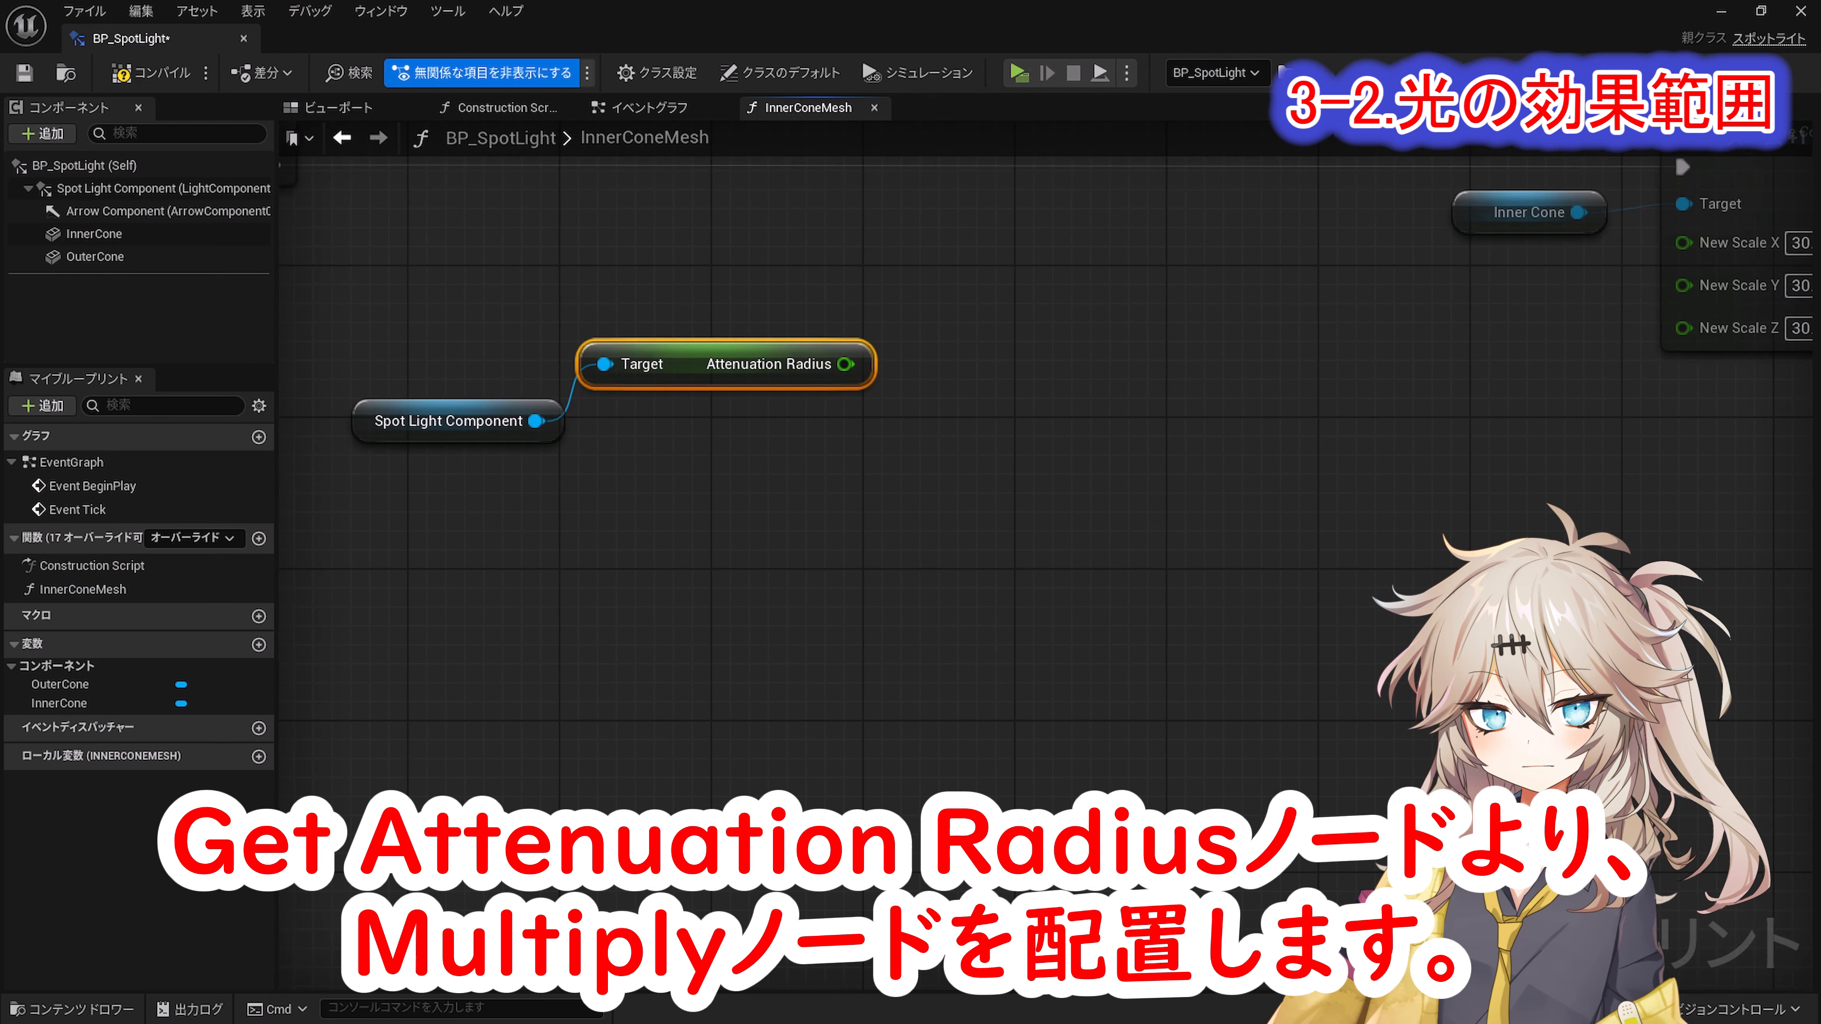
left_click_drag(846, 364, 961, 362)
type("Multiply")
left_click(1020, 477)
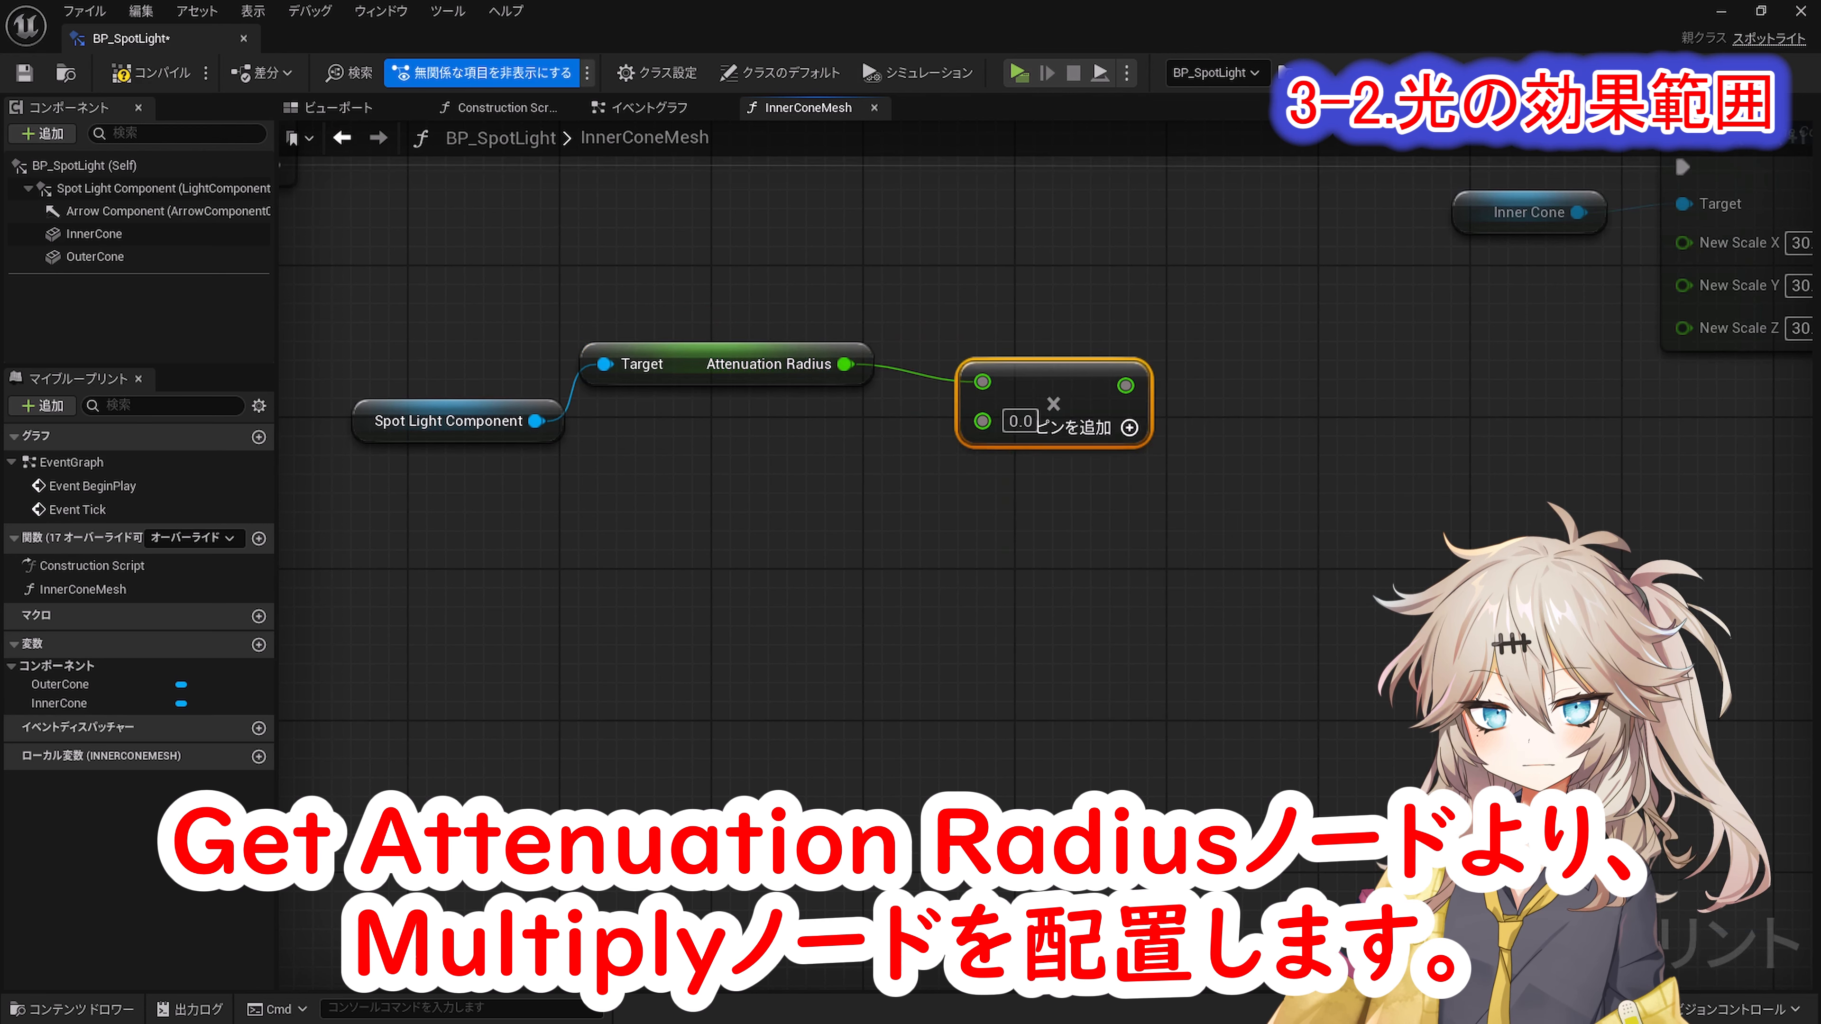
Step: Add a Get Inner Cone Angle node from Spot Light Component and pull a wire from its output for a Cos (Degrees) node
left_click_drag(536, 421, 592, 476)
type("Get Inner Cone Angle")
left_click(705, 597)
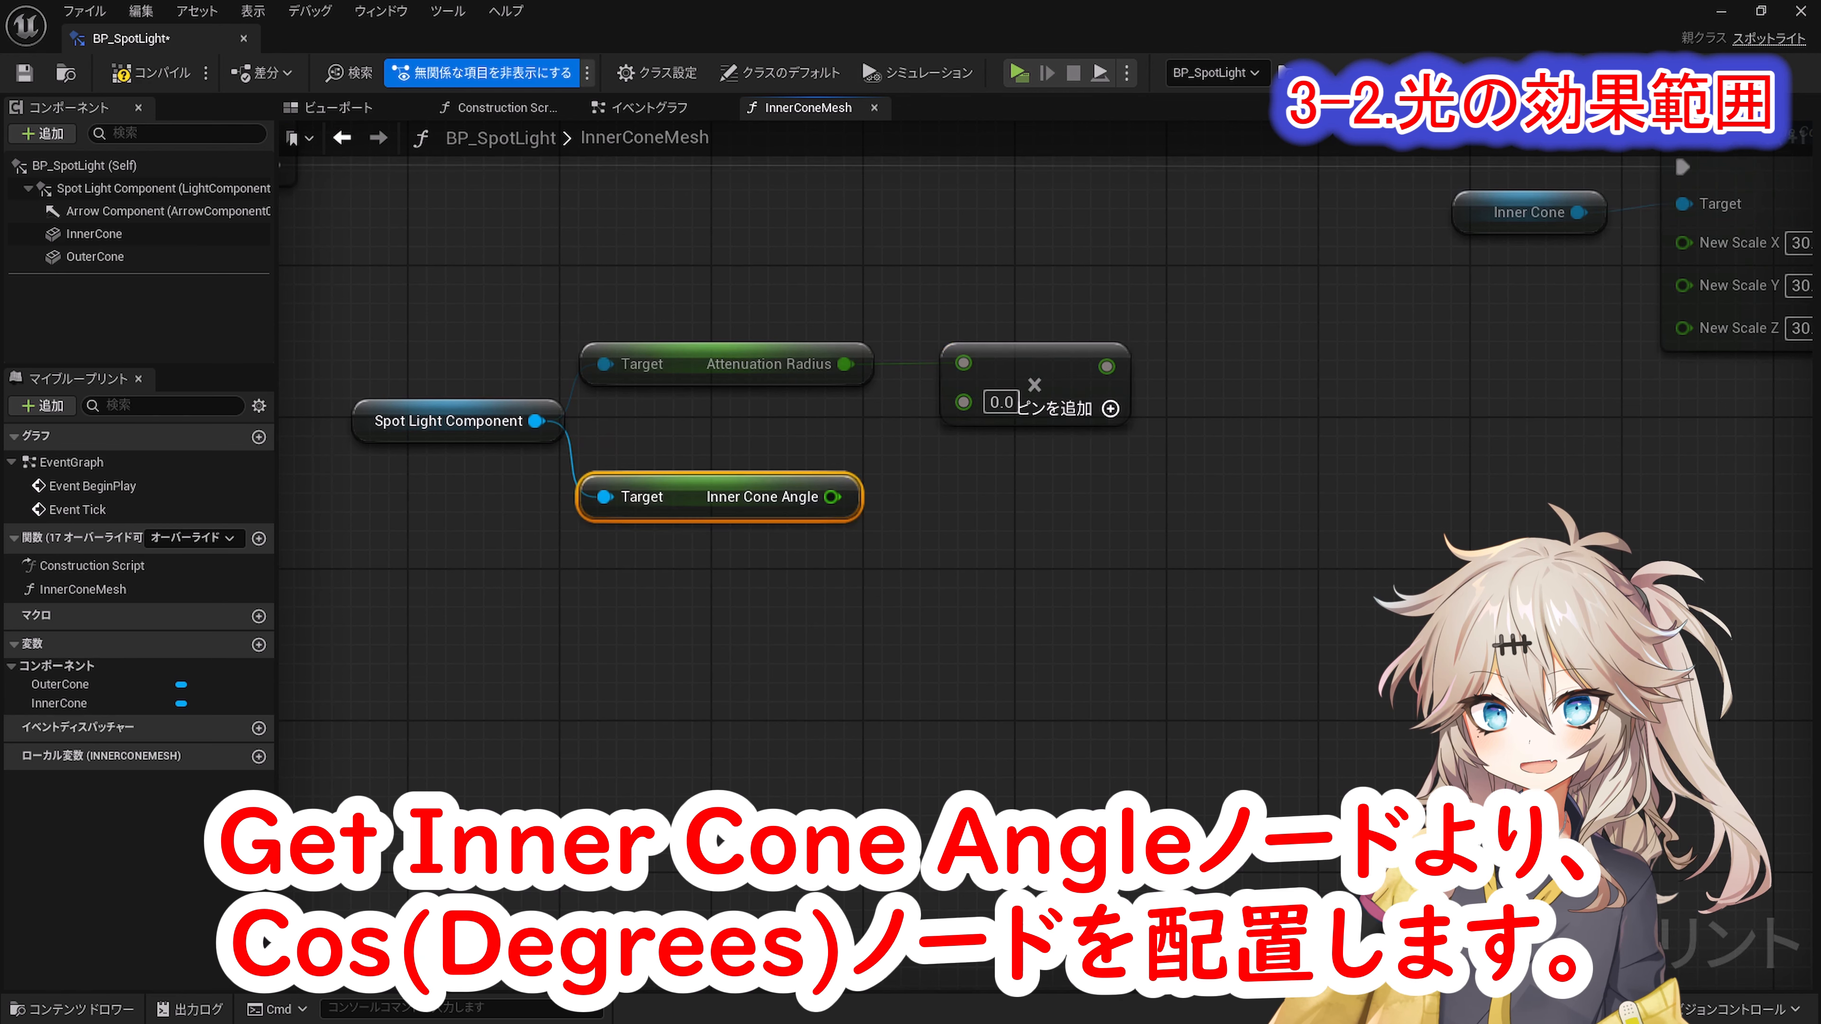
left_click_drag(832, 497, 927, 498)
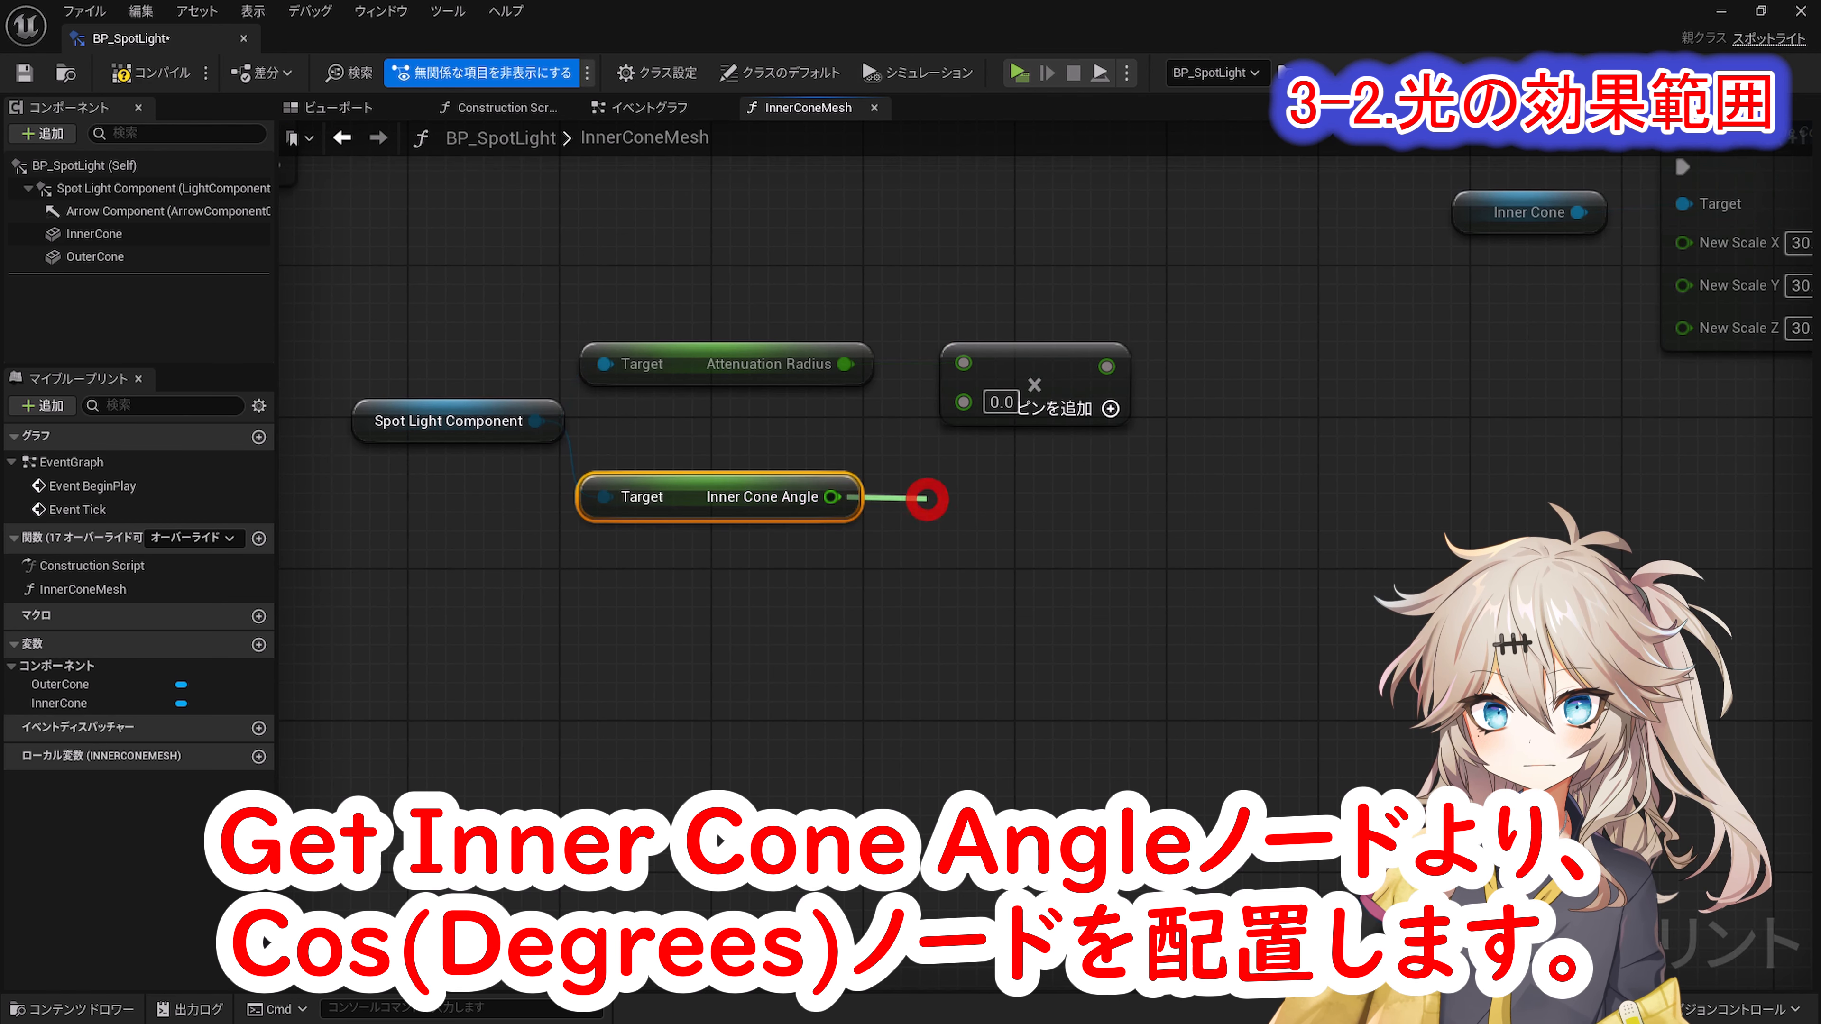
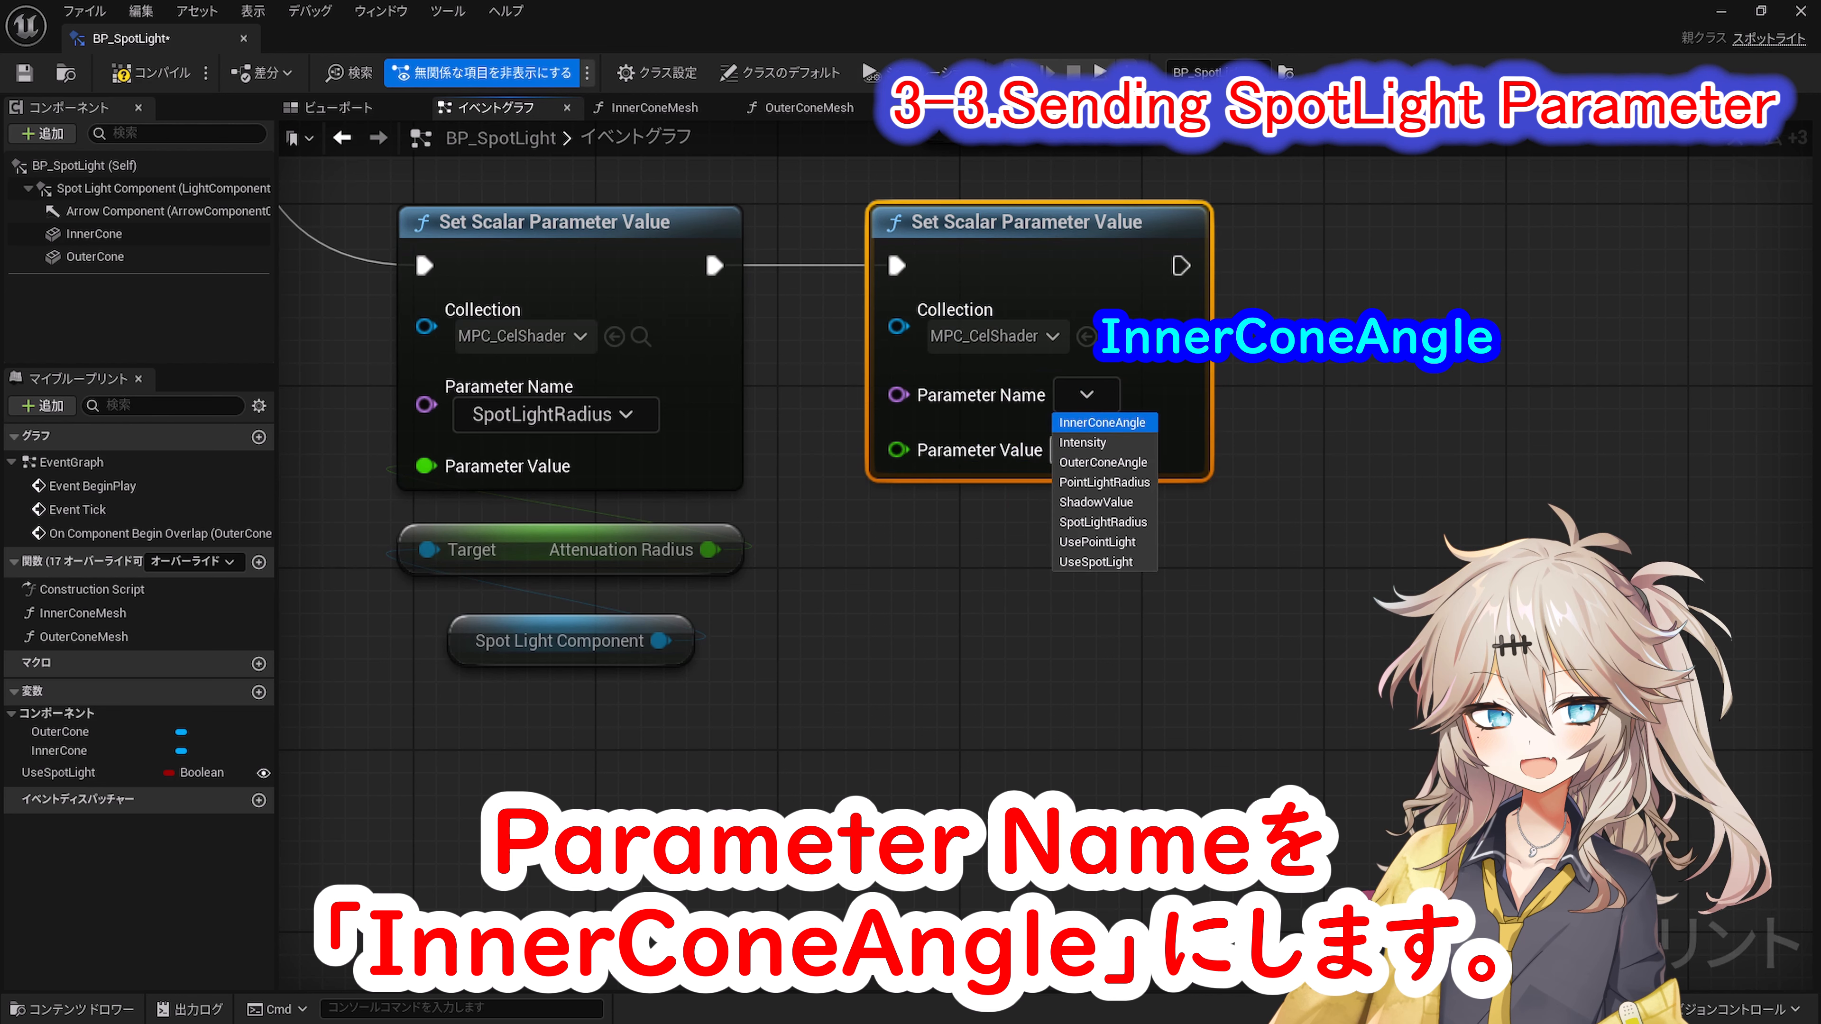
Step: Set the second Set Scalar Parameter Value node's parameter name to InnerConeAngle and feed its value from Spot Light Component's Get Inner Cone Angle
left_click(1103, 422)
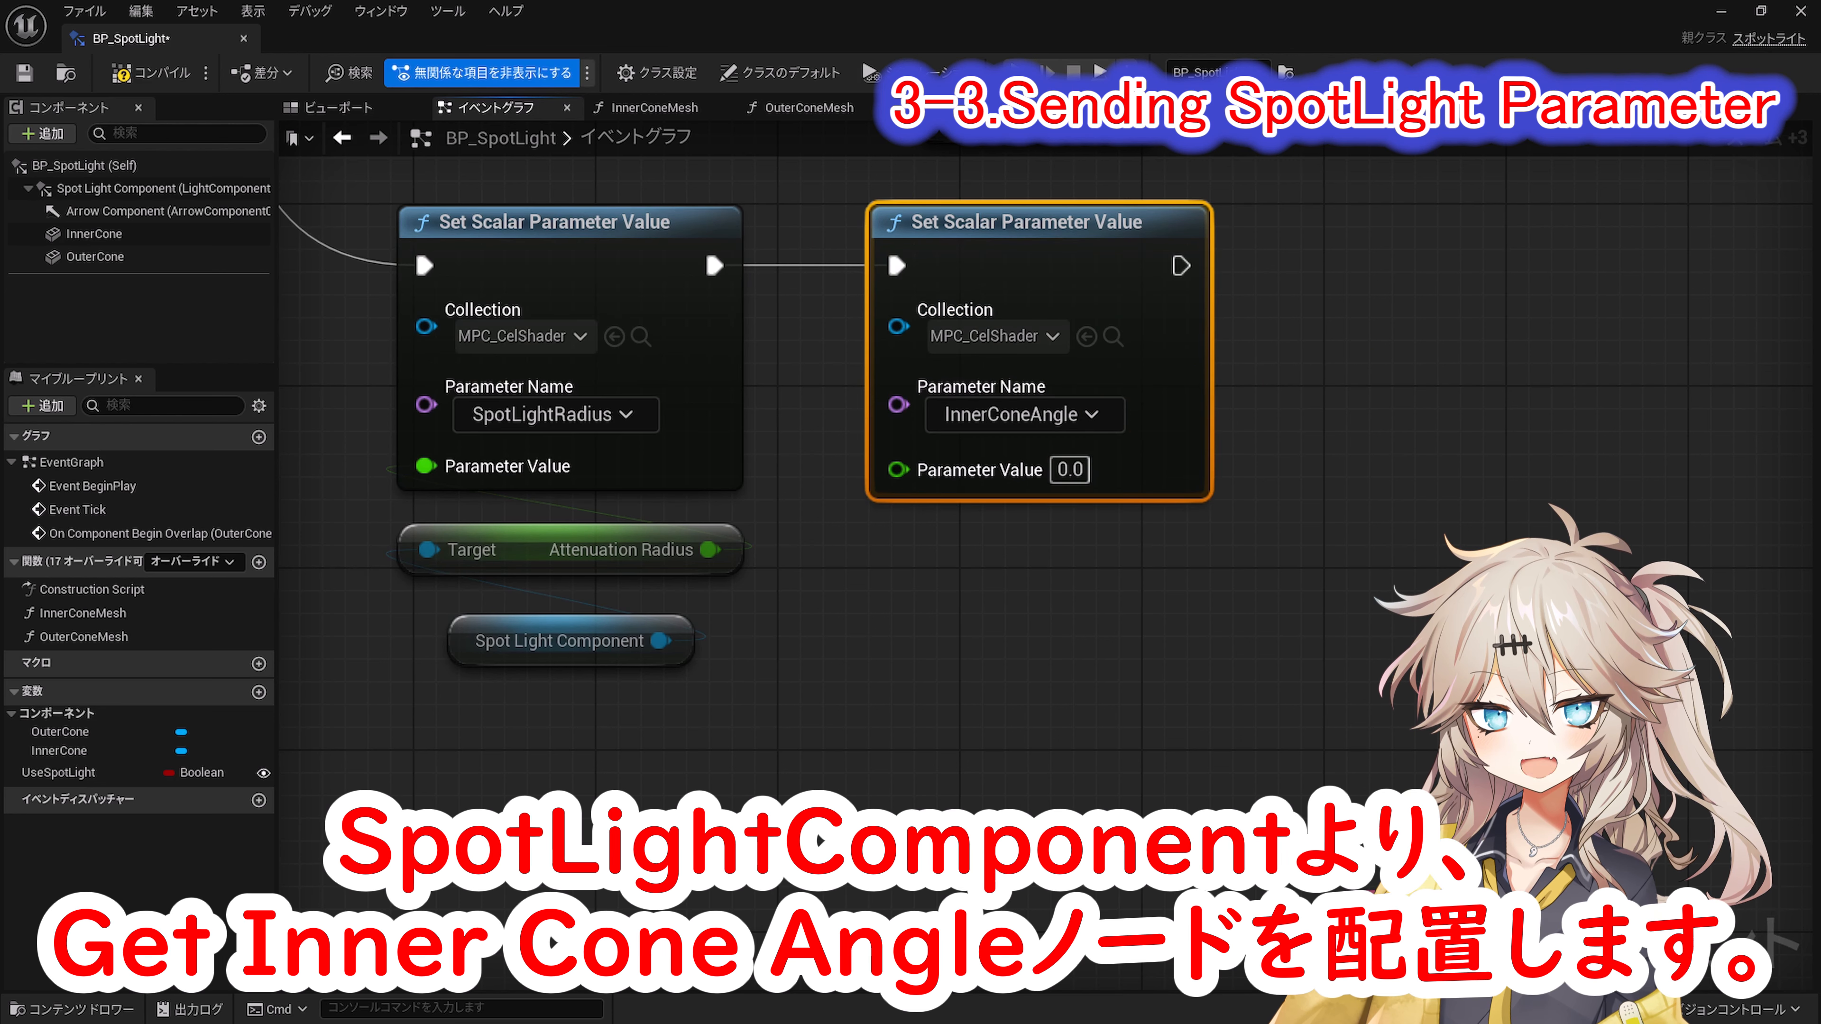
left_click_drag(661, 640, 860, 613)
type("Get Inner Cone Angle")
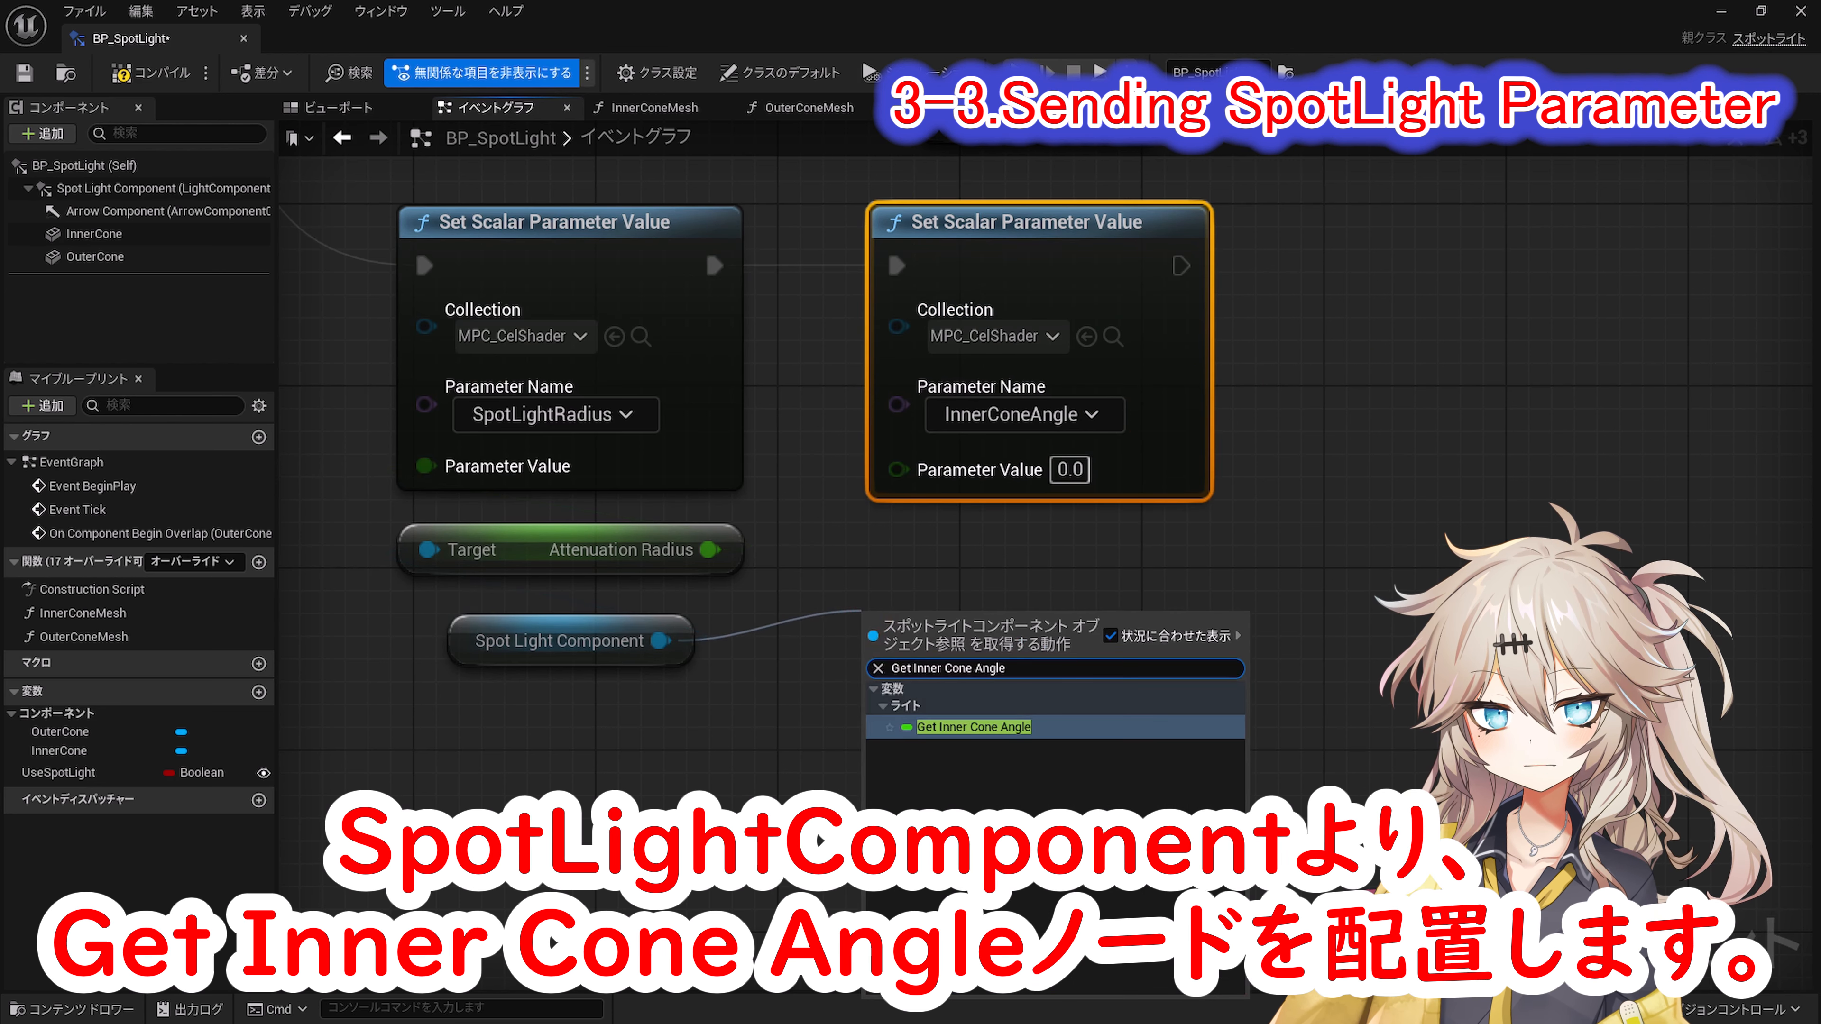
left_click(974, 727)
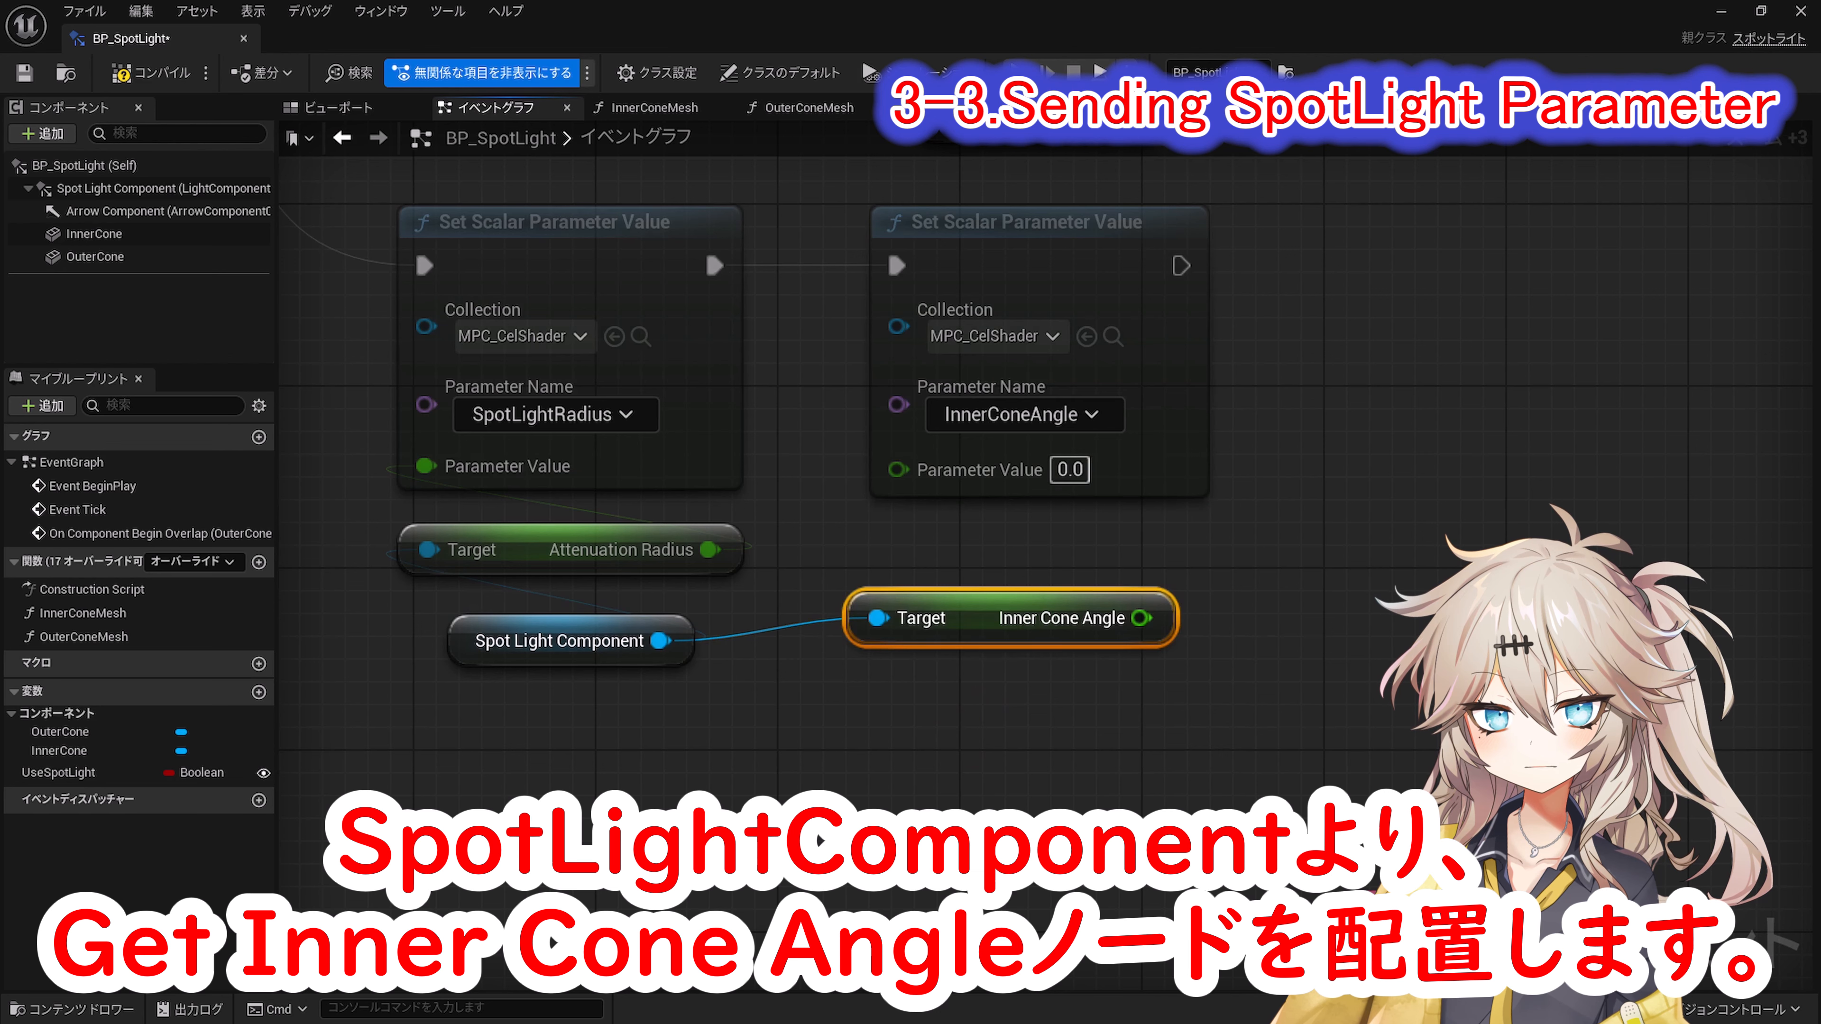
left_click_drag(1142, 618, 896, 468)
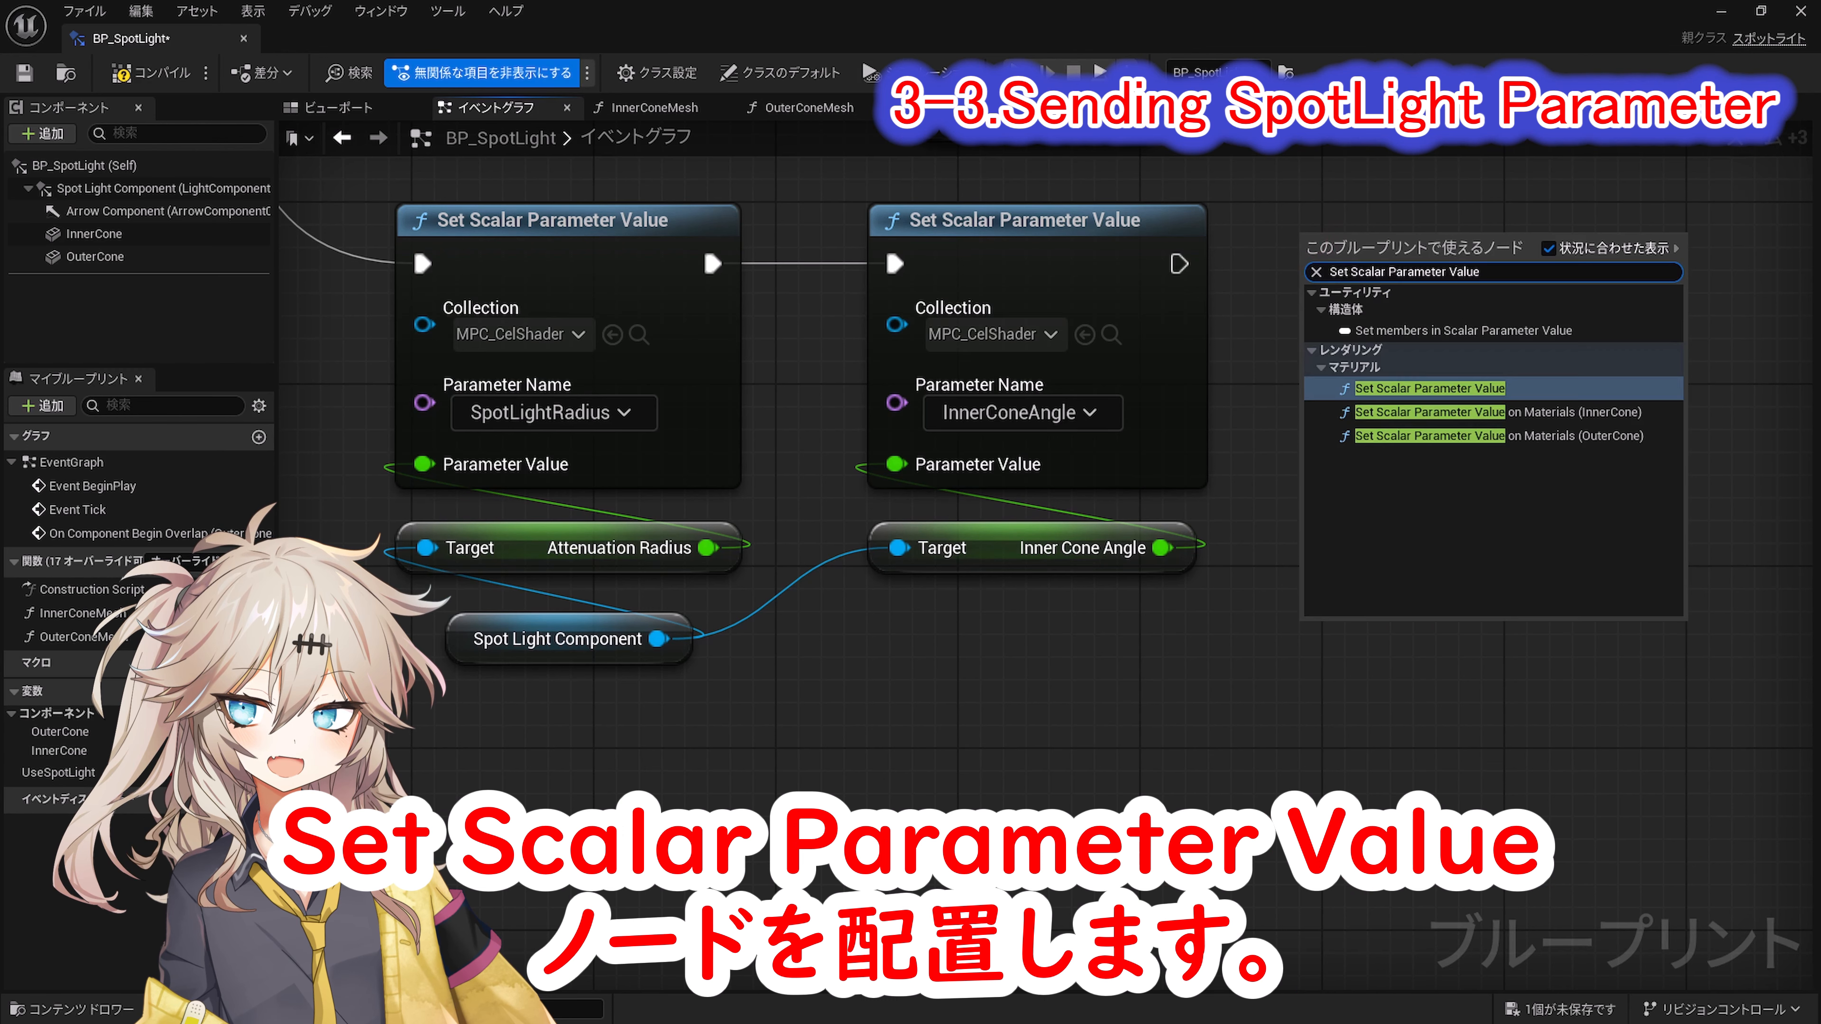
Step: Chain a third Set Scalar Parameter Value node after the InnerConeAngle one, using collection MPC_CelShader and parameter name OuterConeAngle
key("Return")
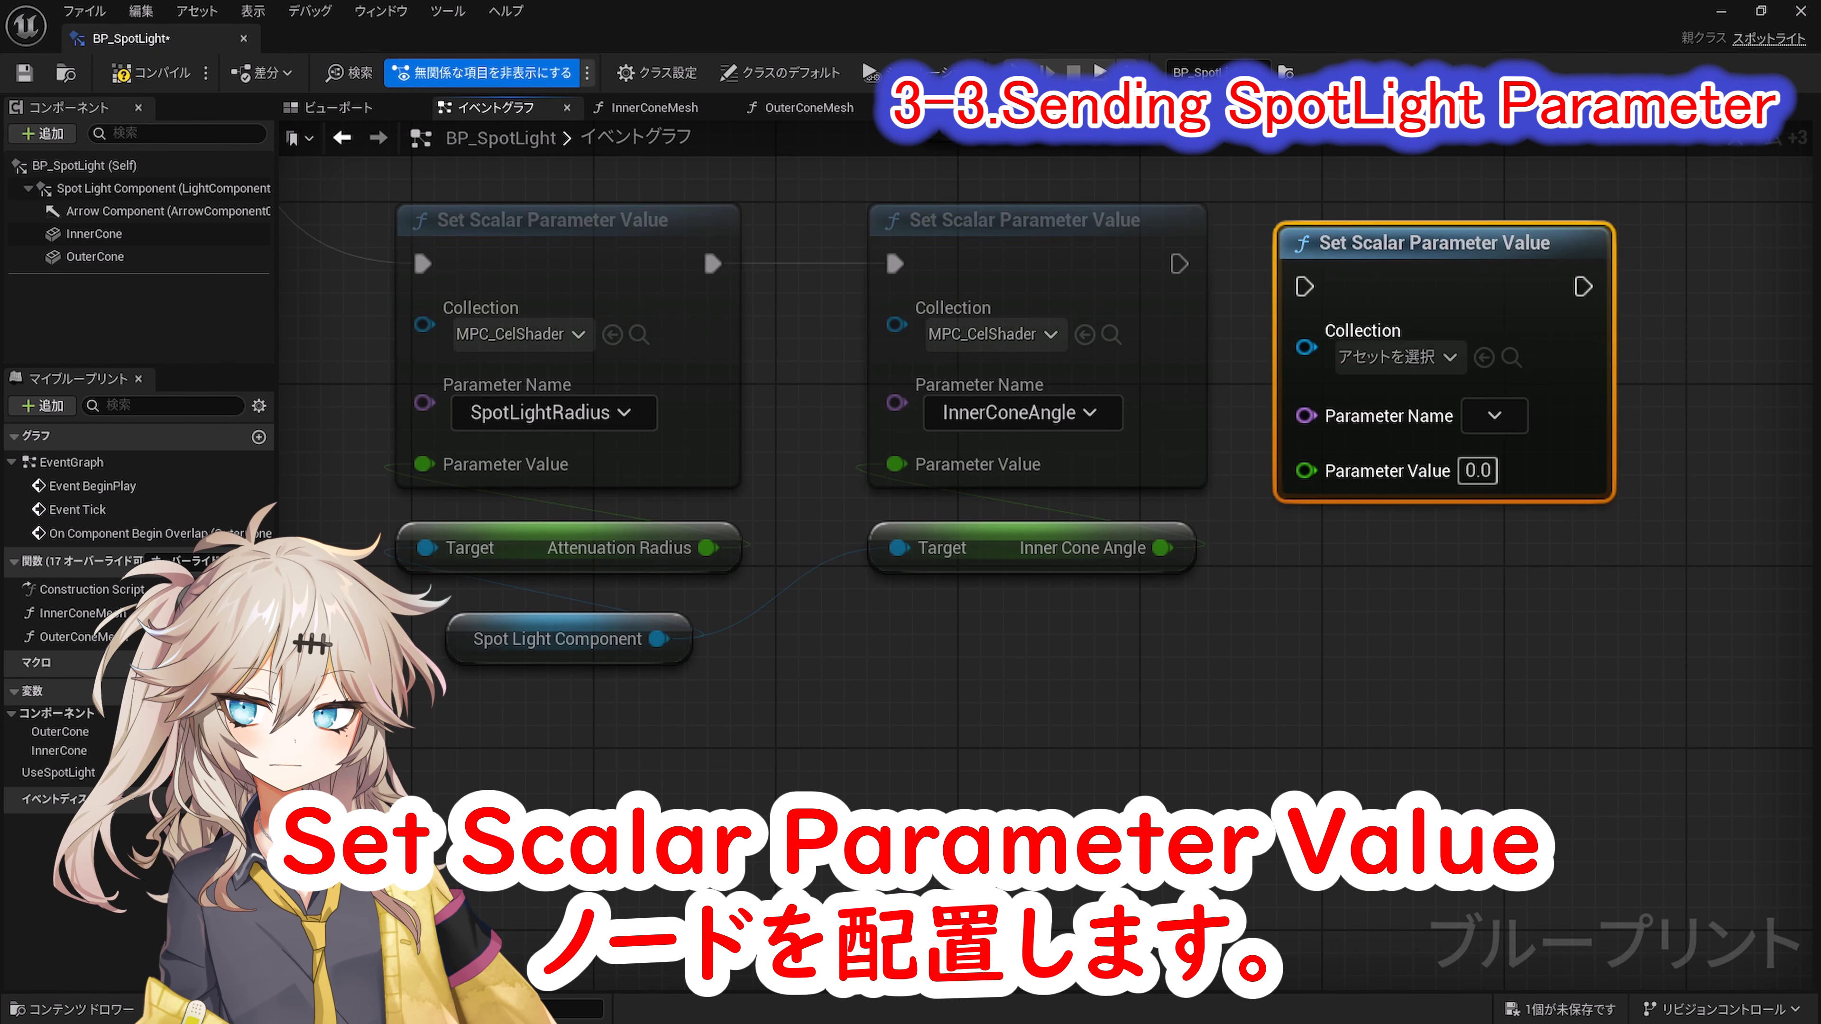
left_click_drag(1317, 255, 1179, 263)
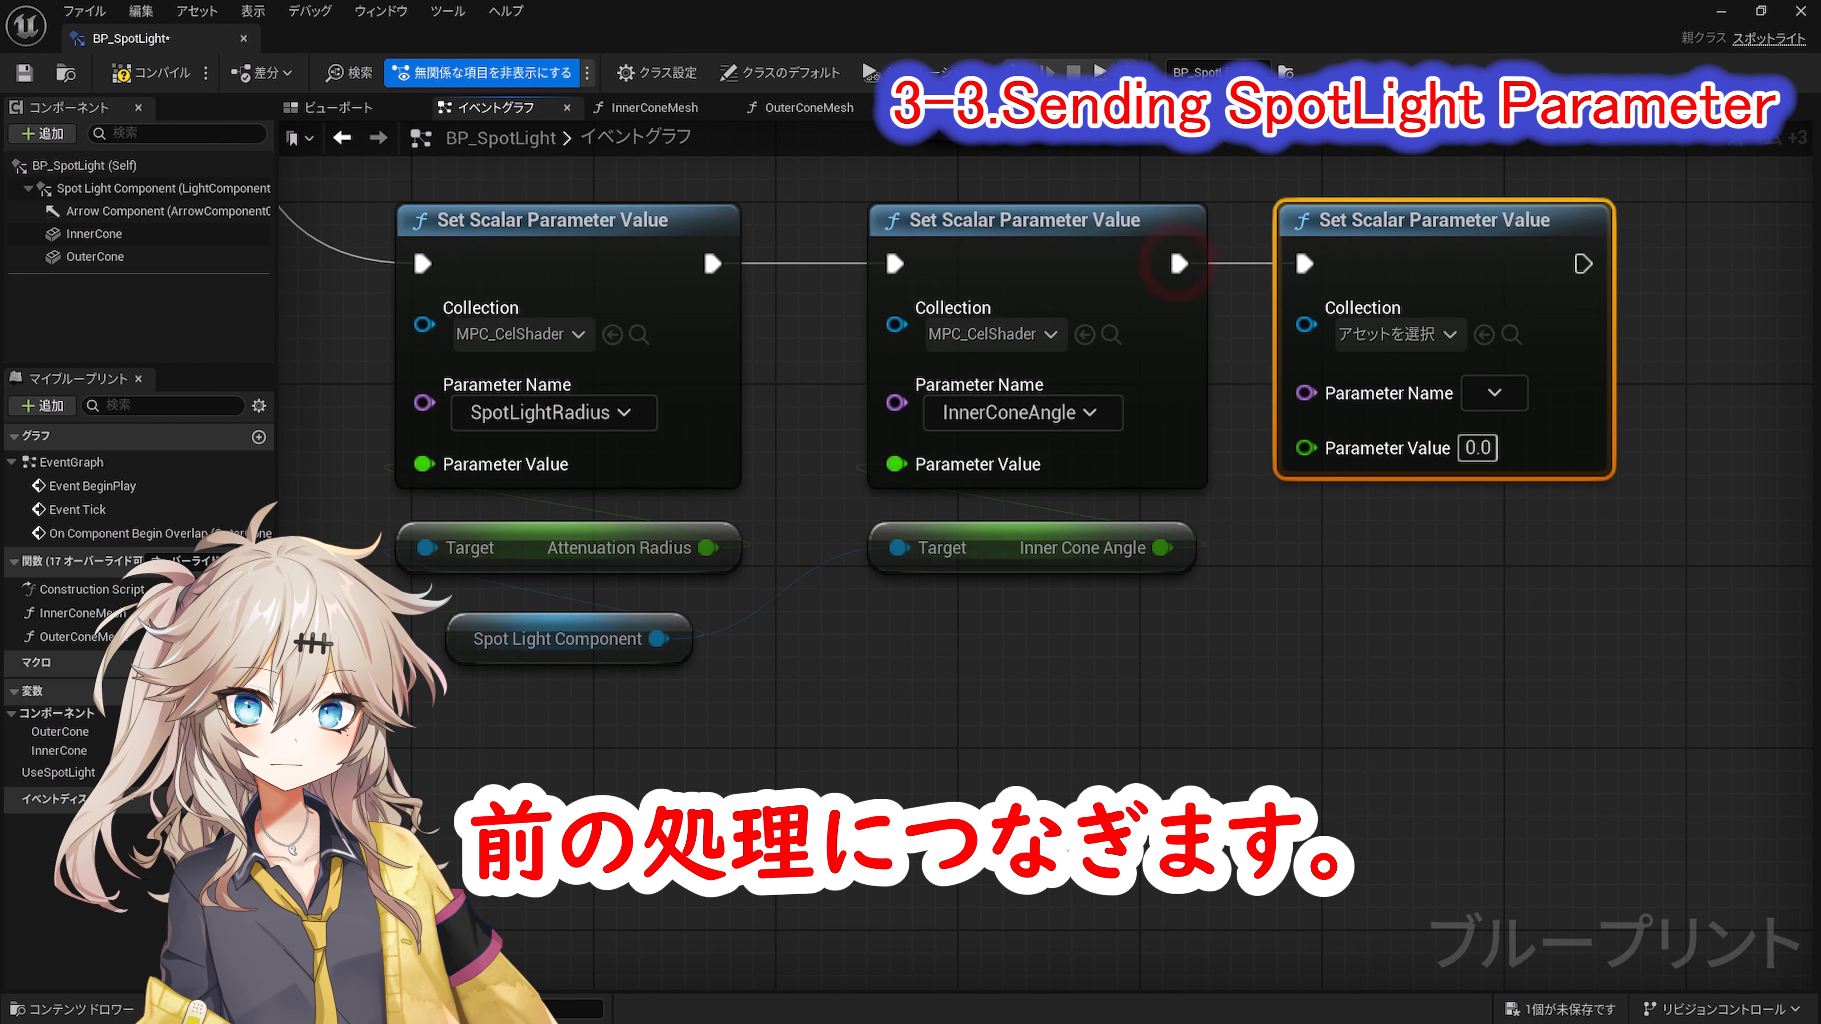
left_click(1397, 334)
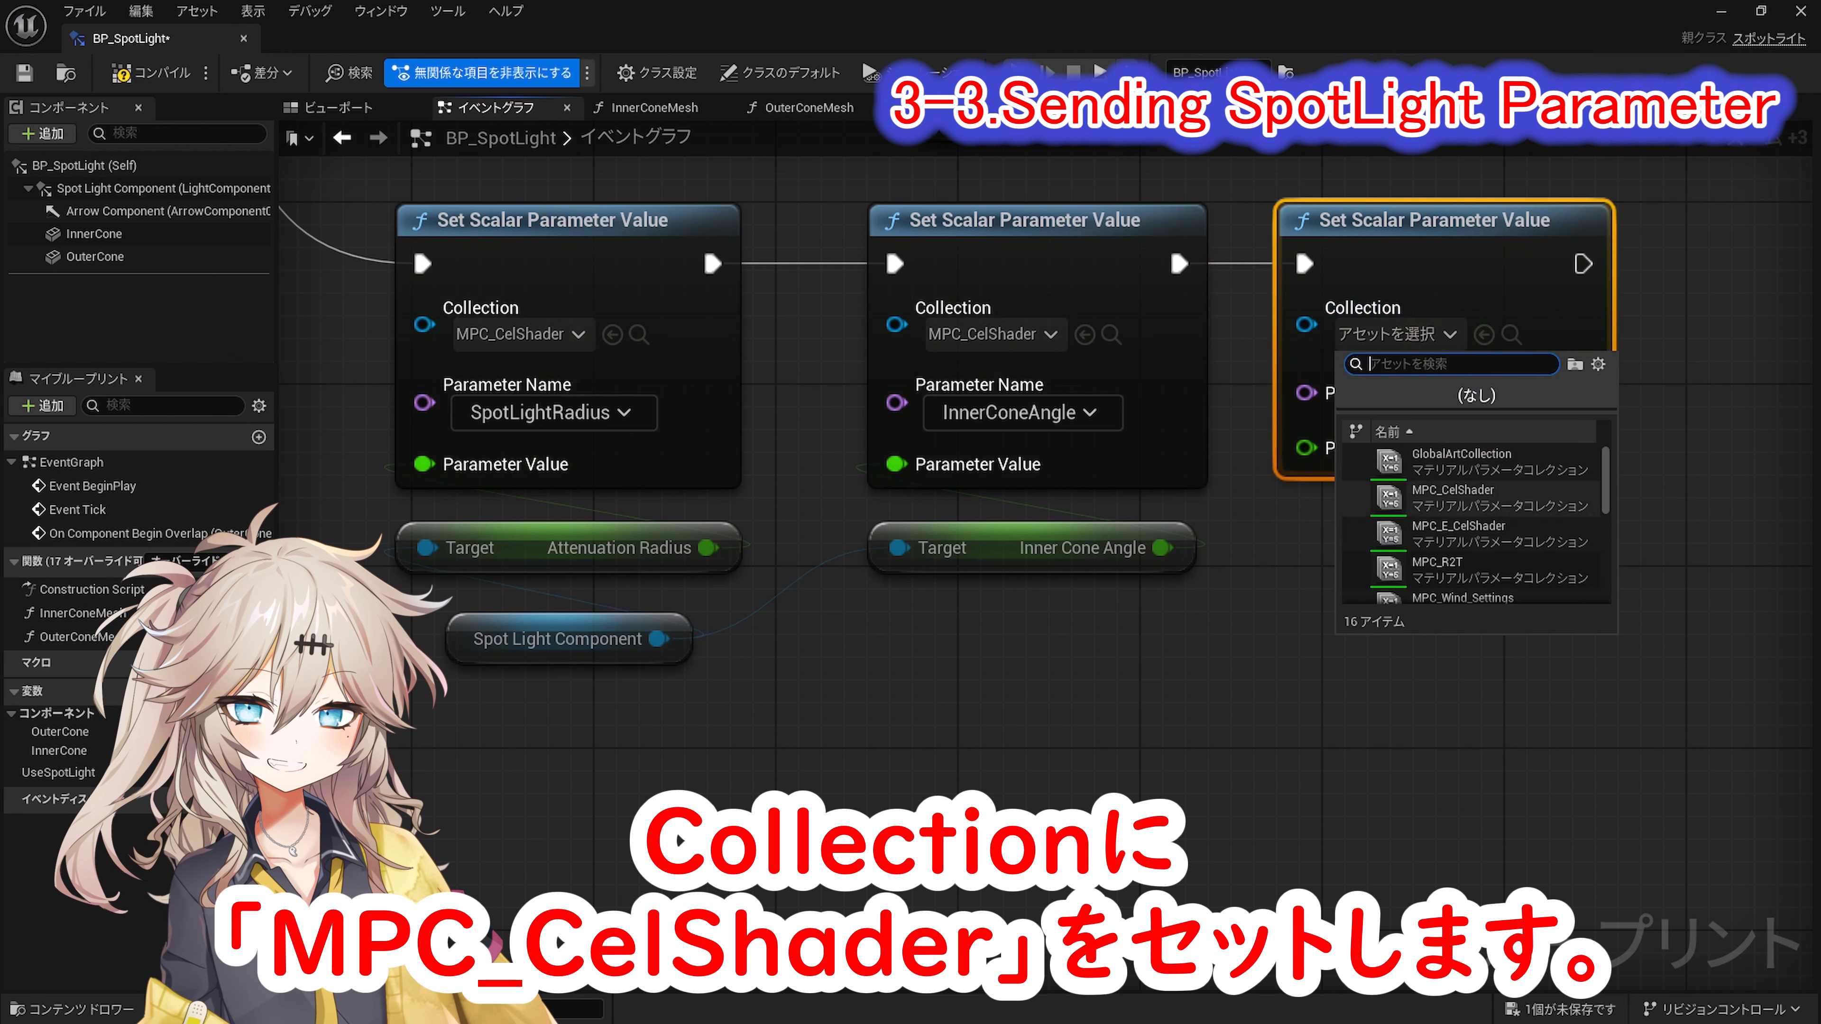
left_click(1454, 497)
left_click(1495, 392)
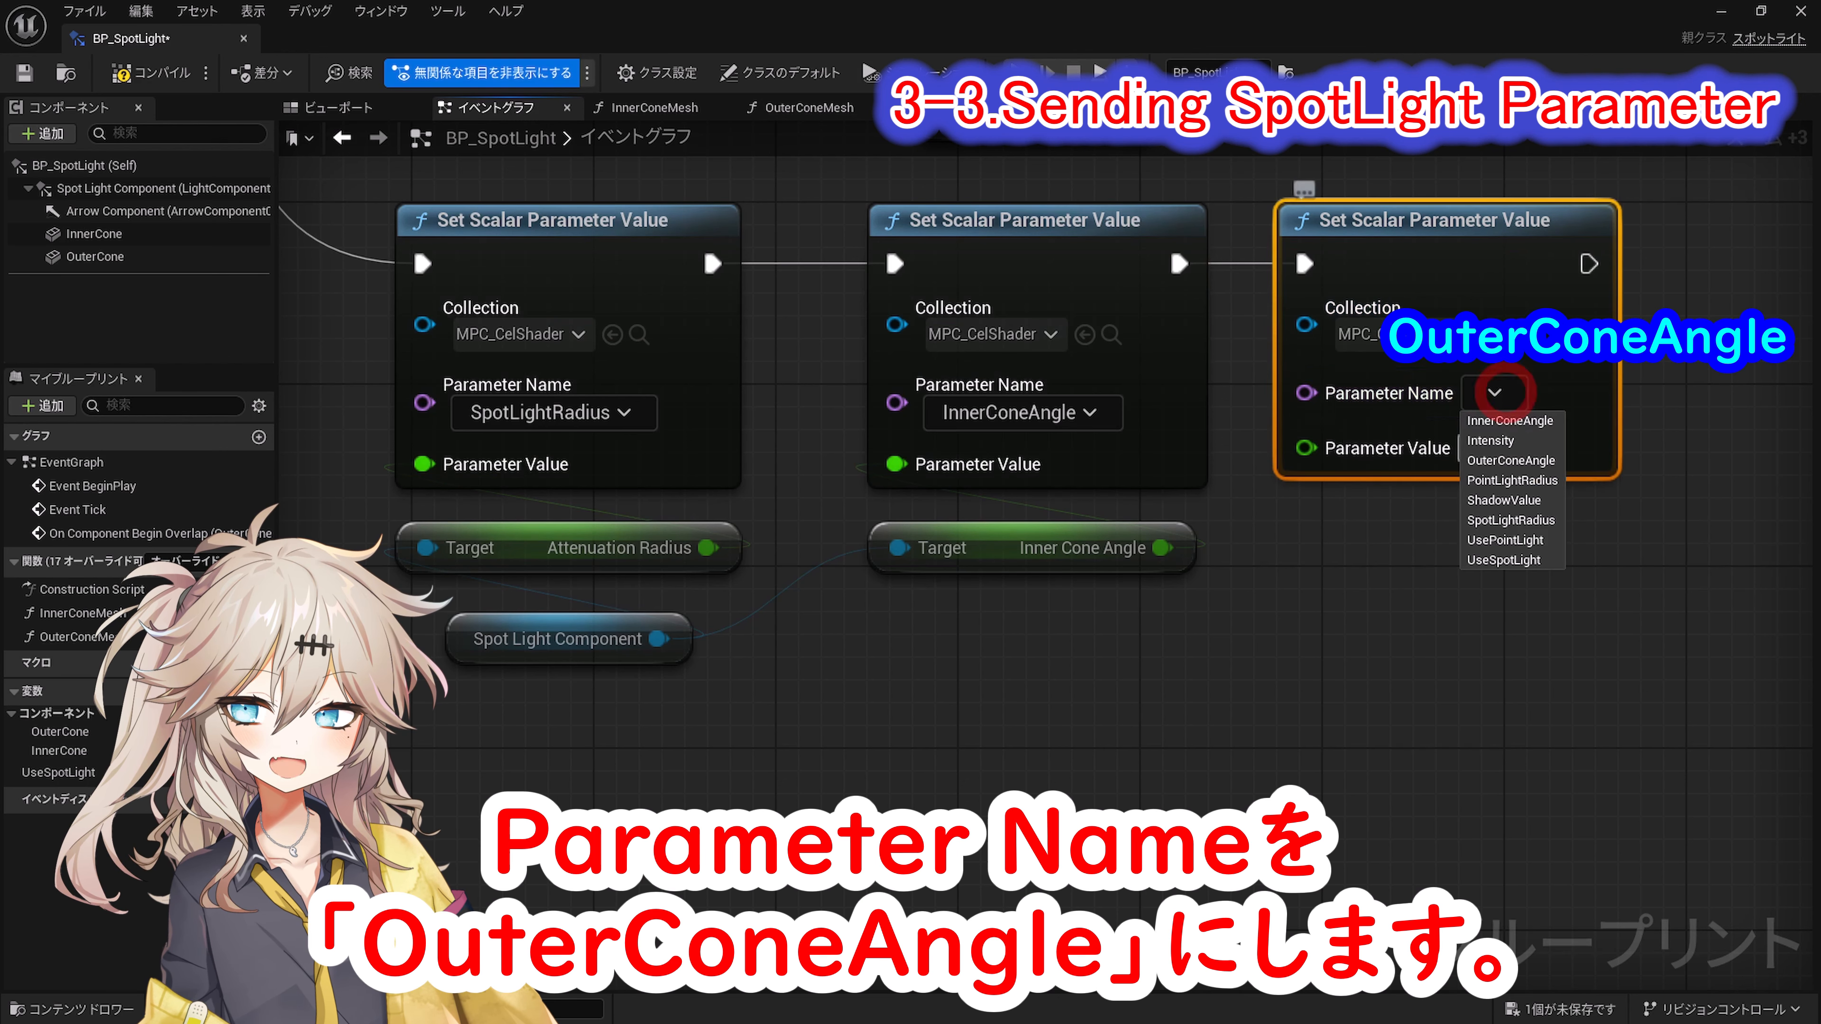
left_click(1509, 461)
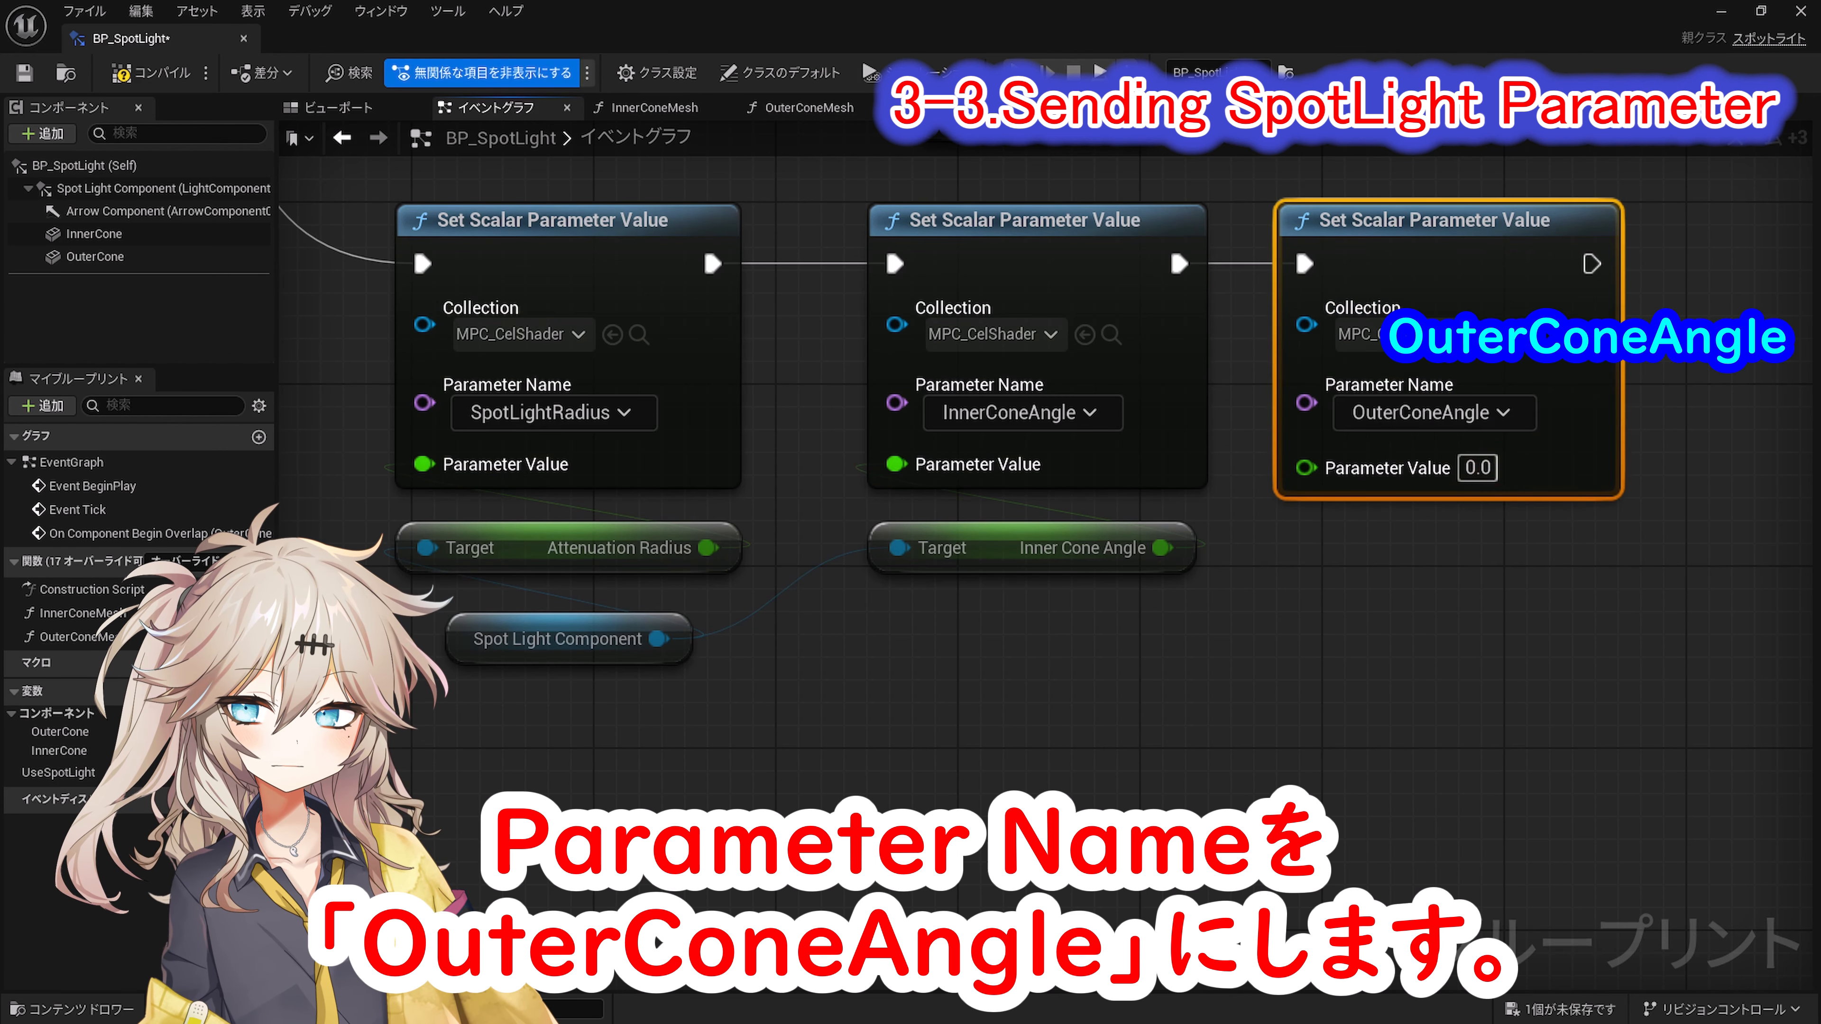
Step: Add a Get Outer Cone Angle node from the Spot Light Component reference below the third Set Scalar Parameter Value node
left_click_drag(659, 639, 1301, 588)
type("OuterConeAngle")
left_click(1412, 785)
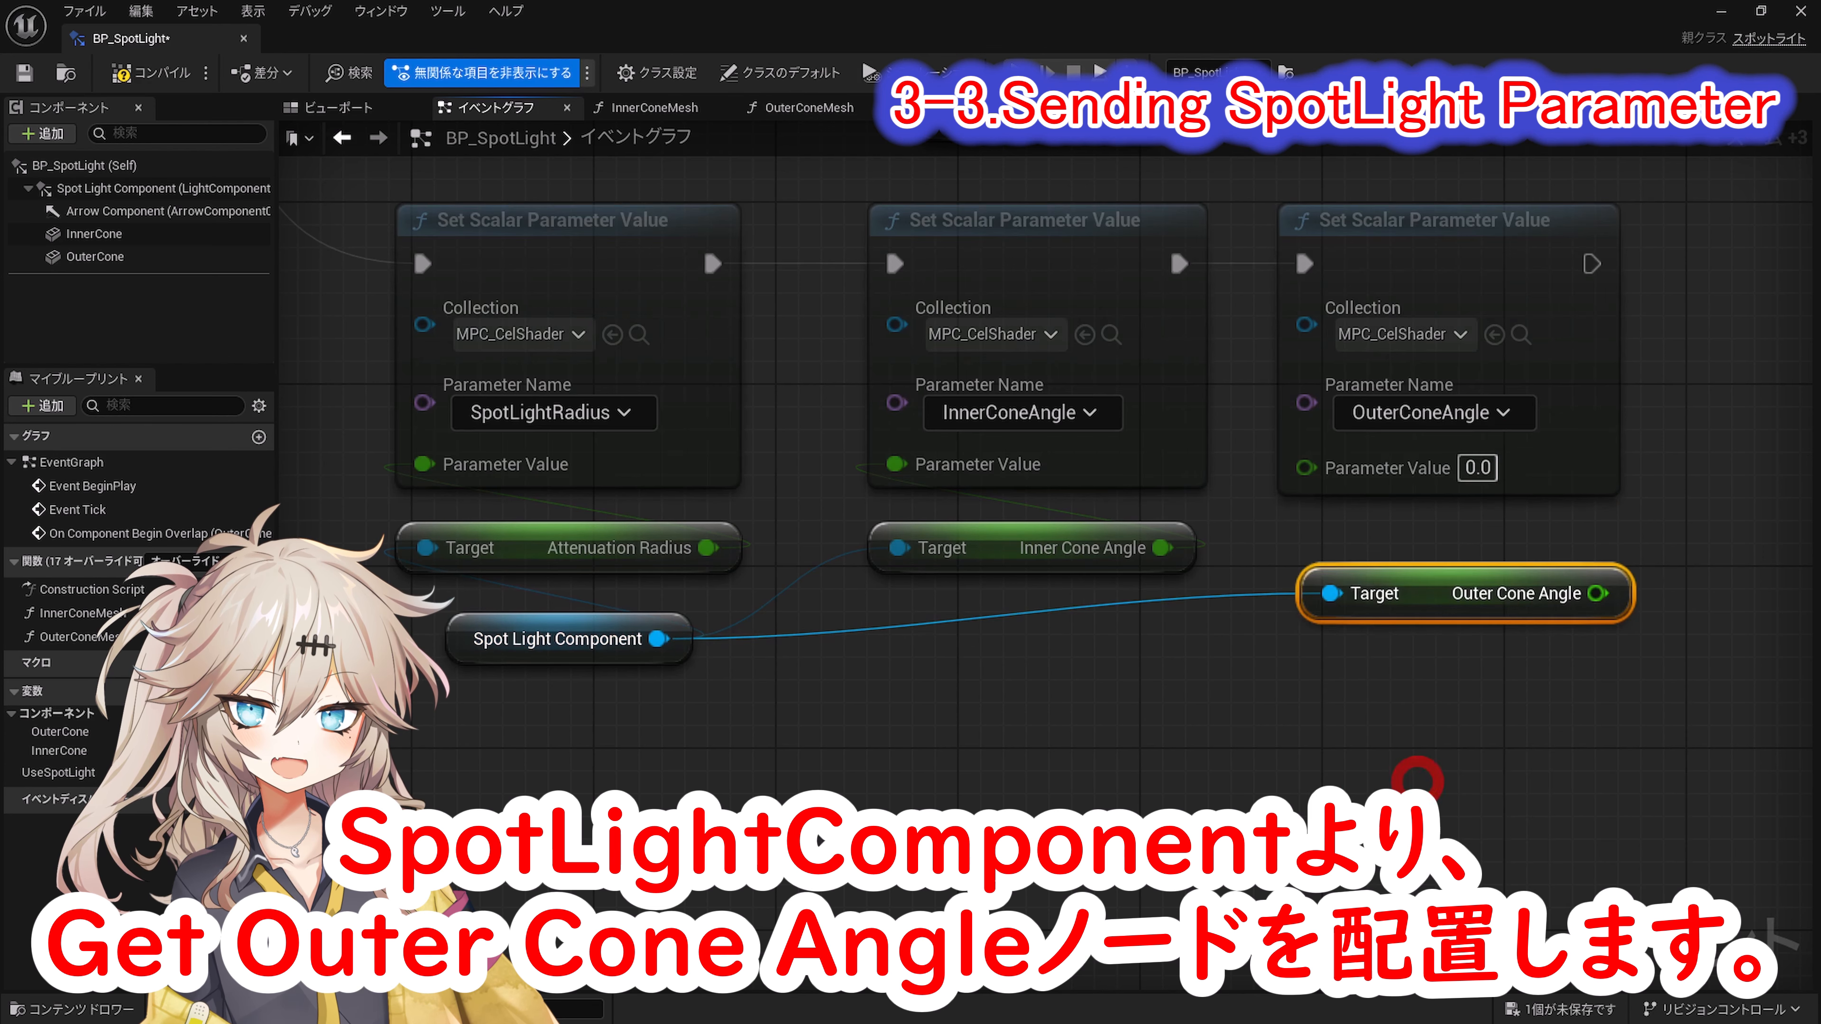
Step: Feed the OuterConeAngle parameter value from Get Outer Cone Angle and chain a Set Vector Parameter Value node after that Set Scalar node
left_click_drag(1517, 593, 1307, 465)
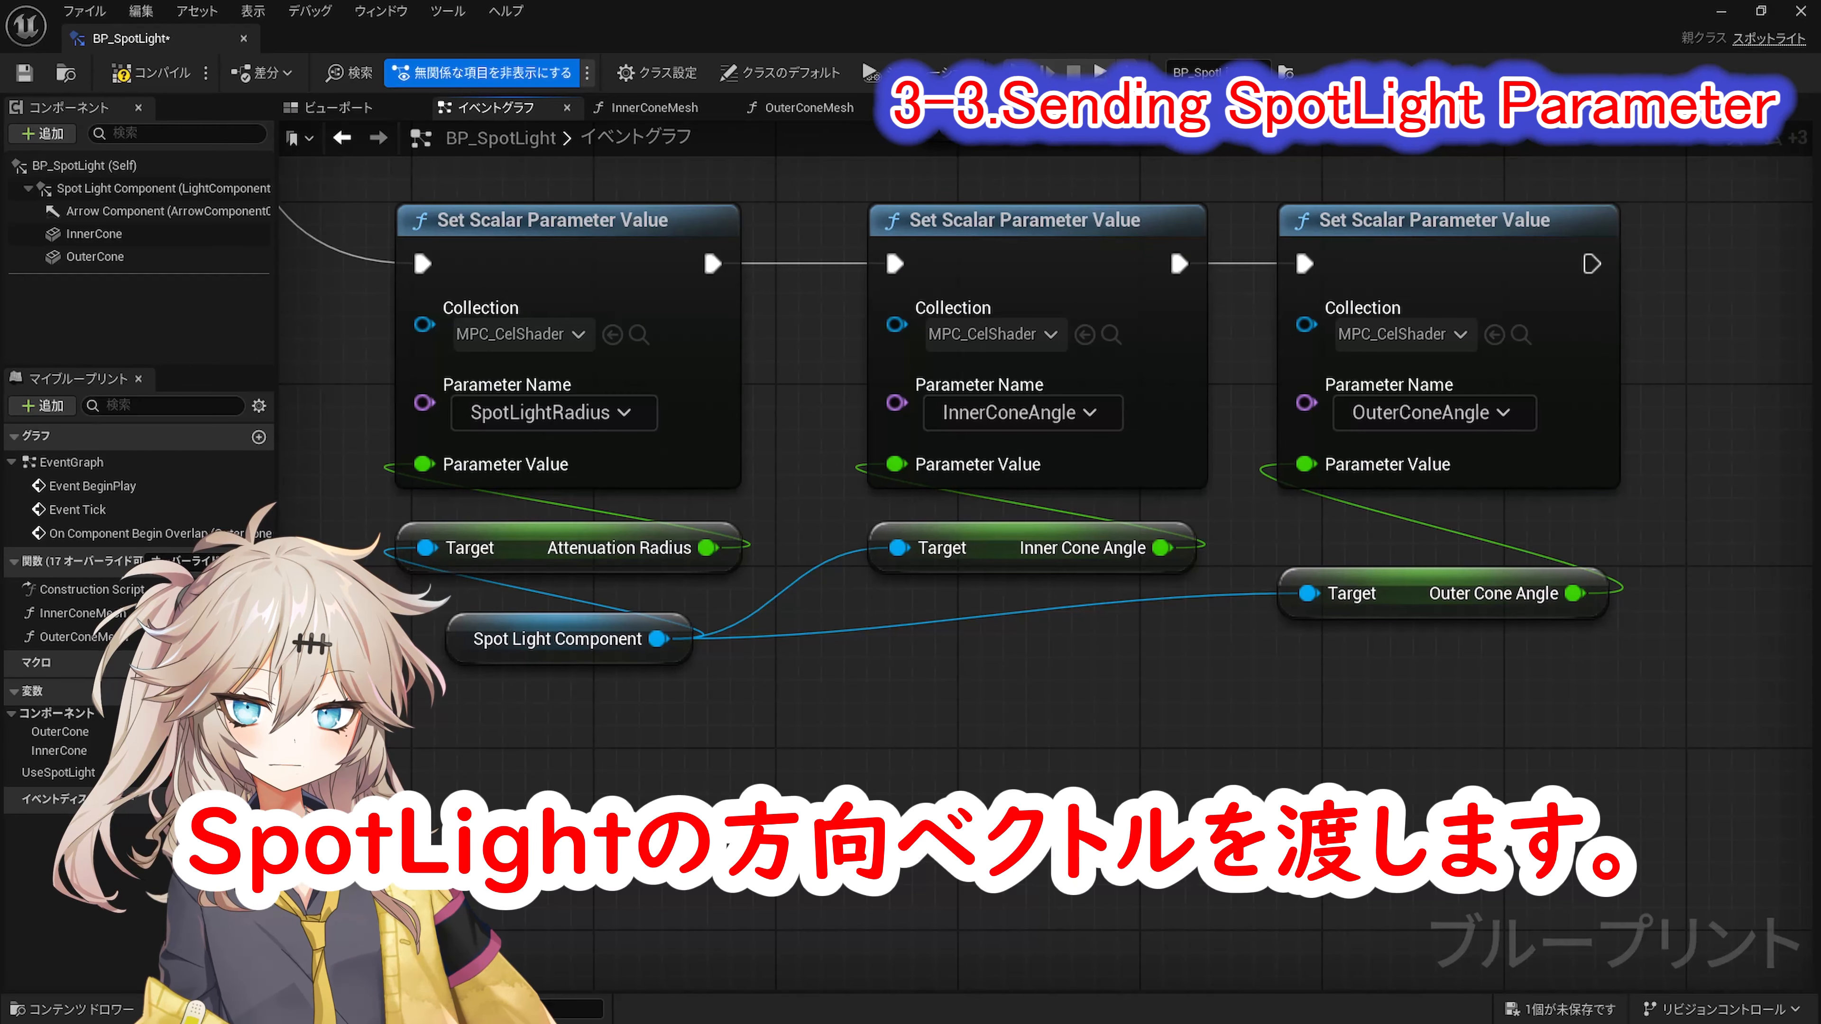
right_click_drag(1488, 769, 578, 790)
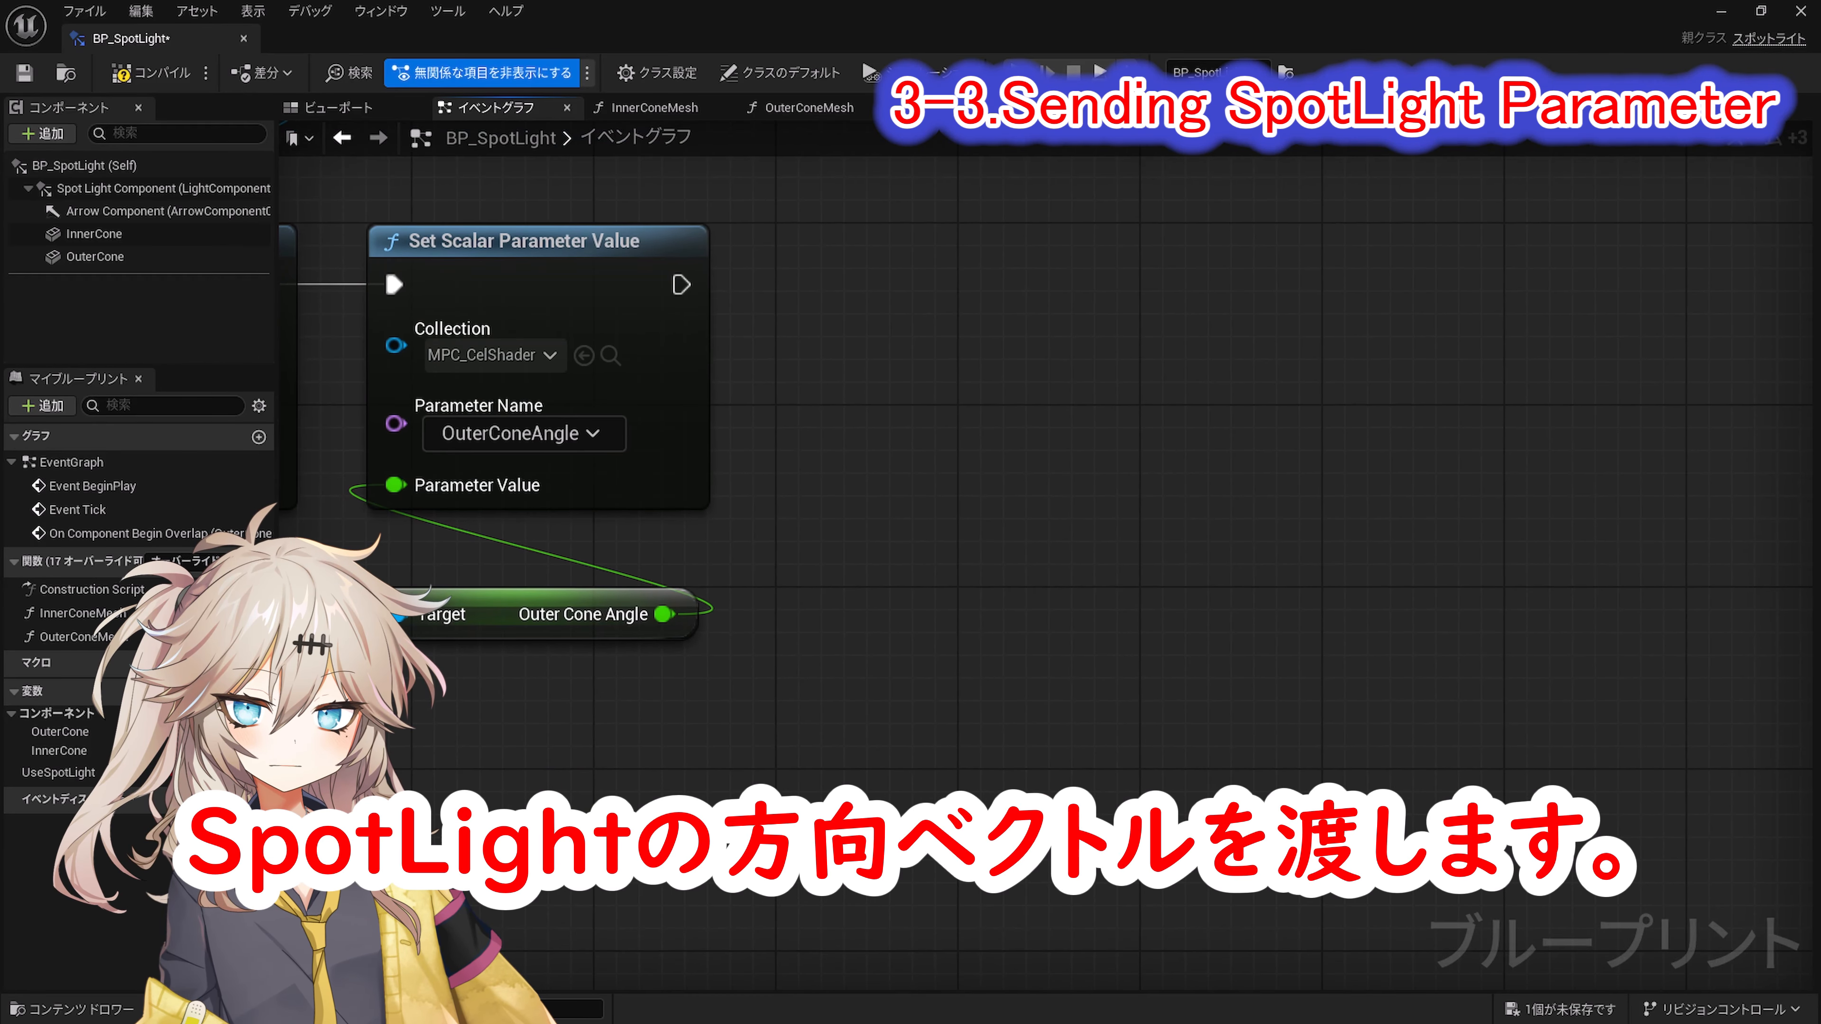
right_click(918, 252)
type("Set Vector Parameter Value")
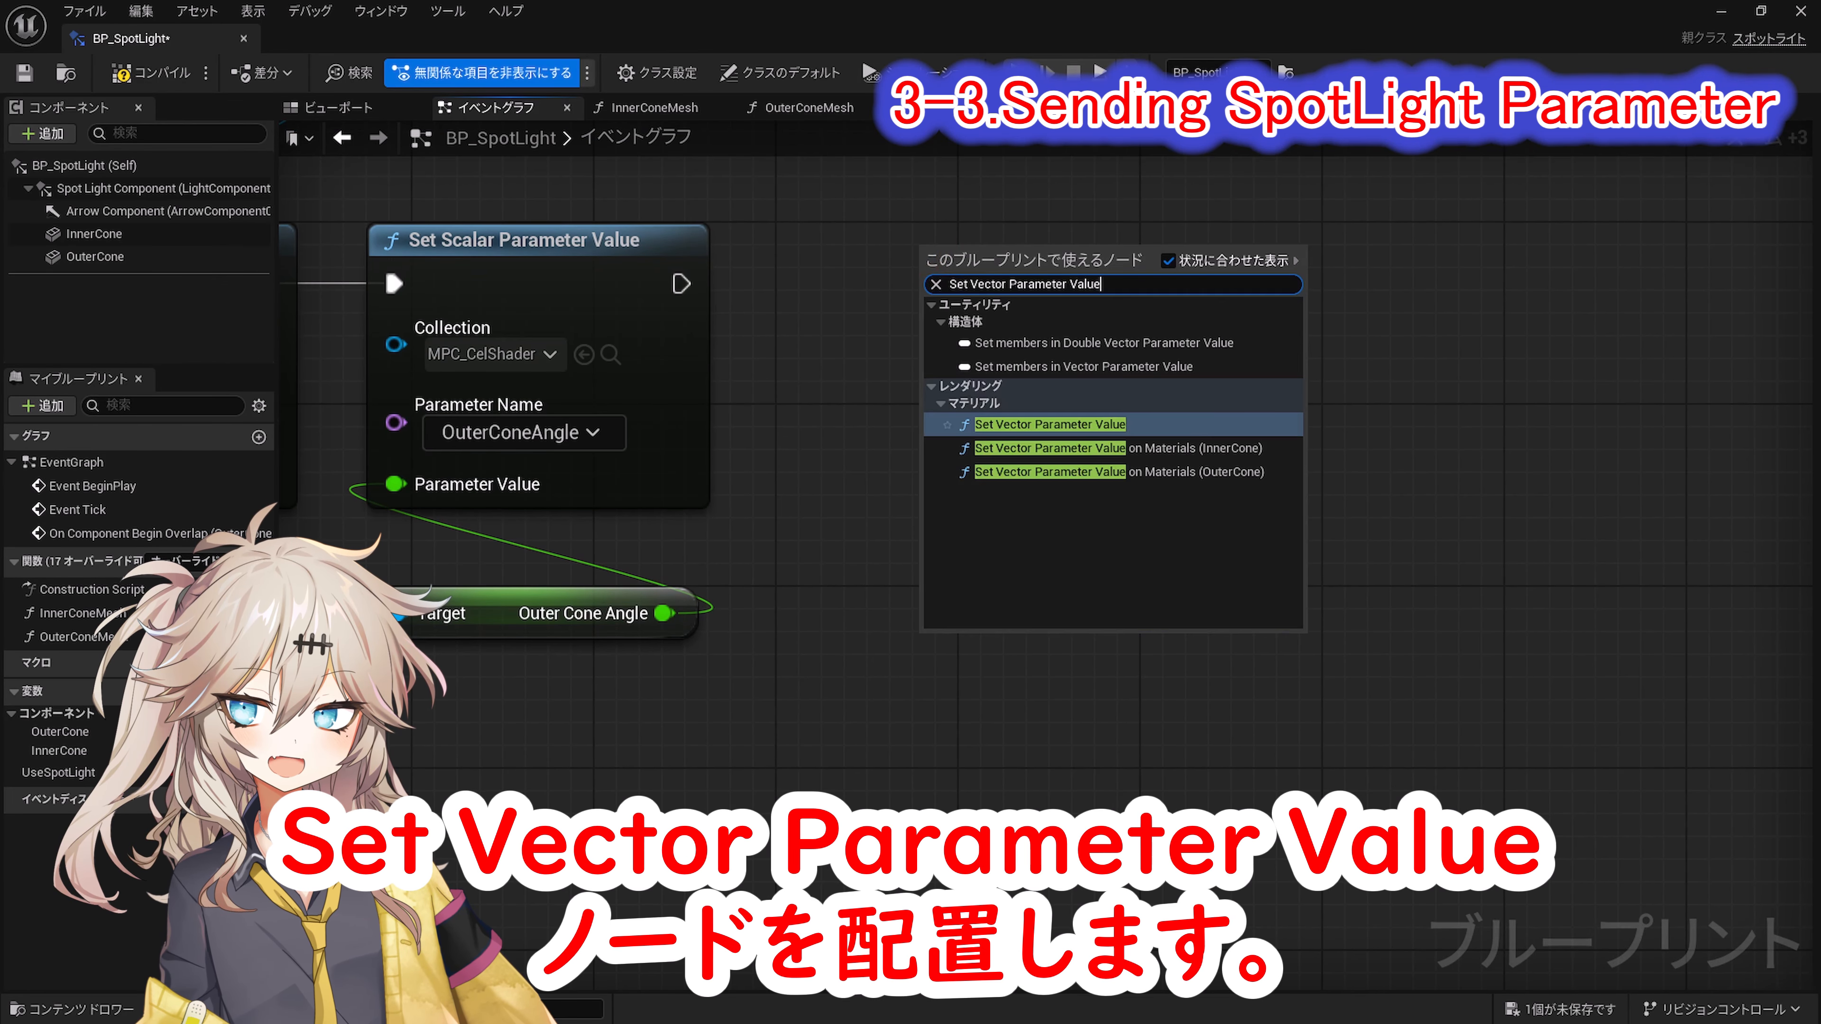
key("Return")
left_click_drag(940, 283, 681, 283)
Step: Set the Set Vector Parameter Value node's collection to MPC_CelShader and its parameter name to SpotLightDirection
left_click(1046, 353)
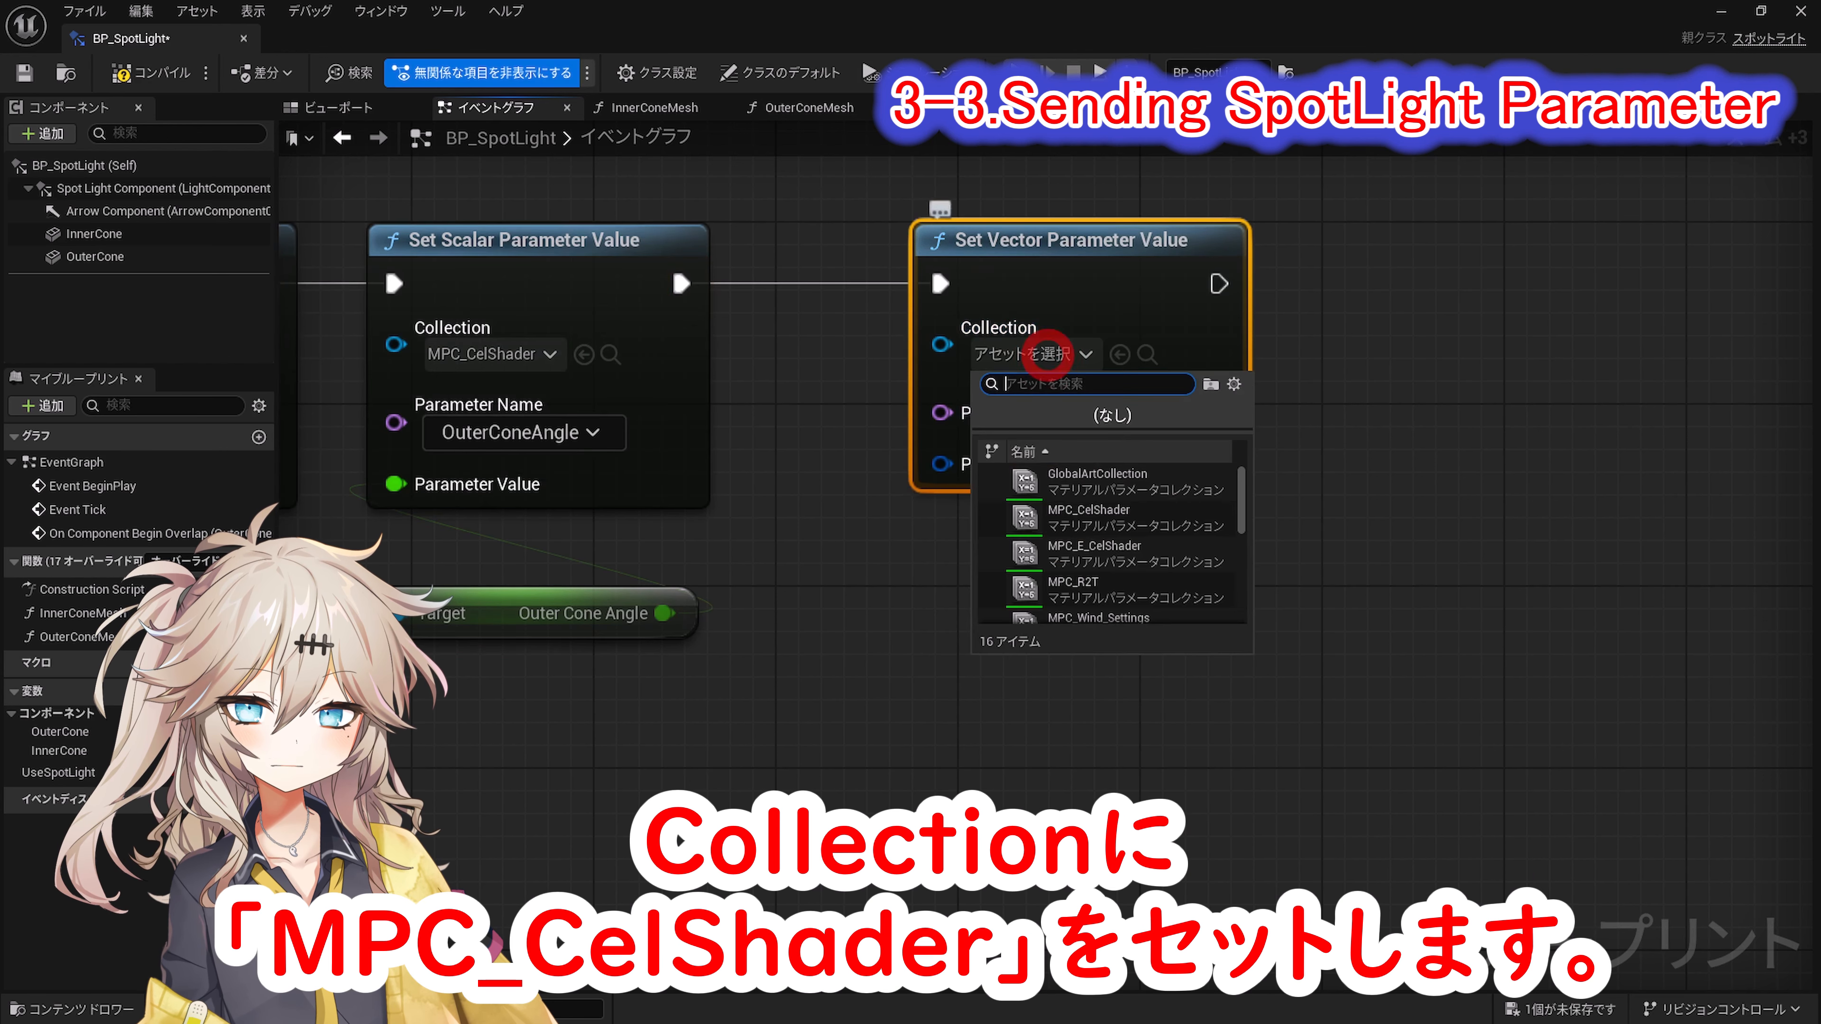
left_click(1094, 516)
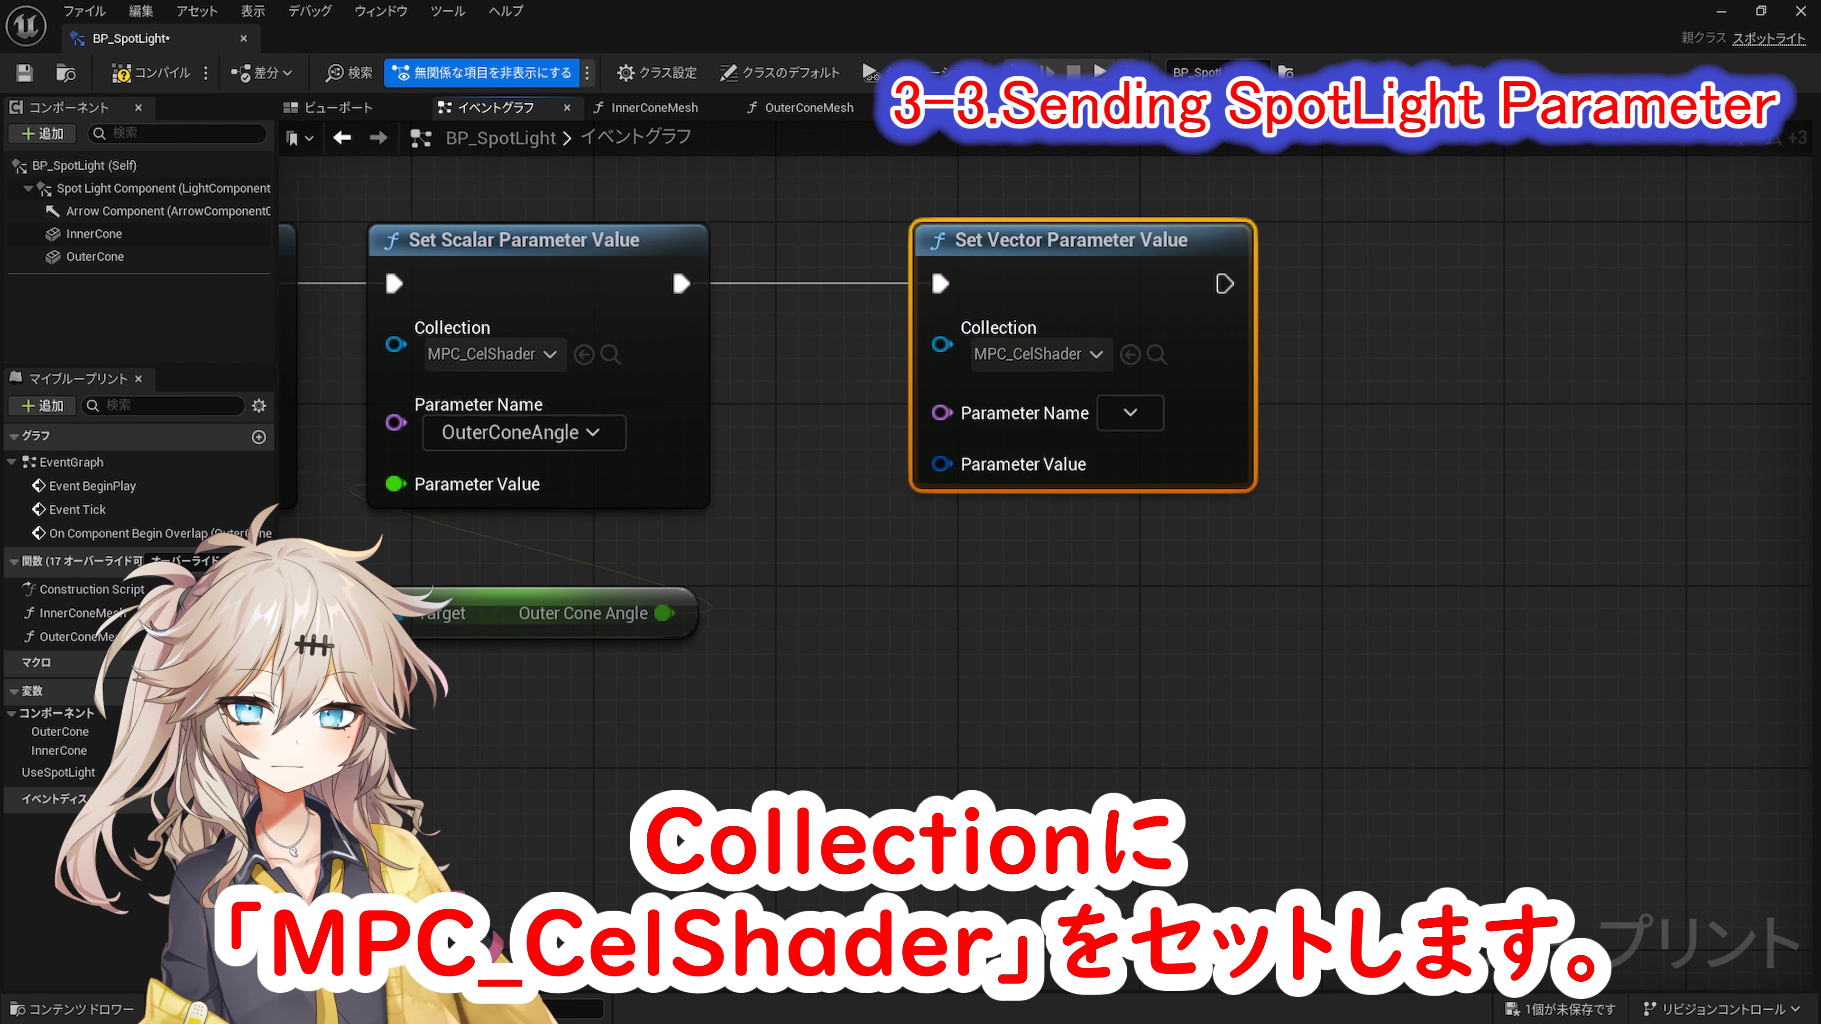
left_click(1131, 412)
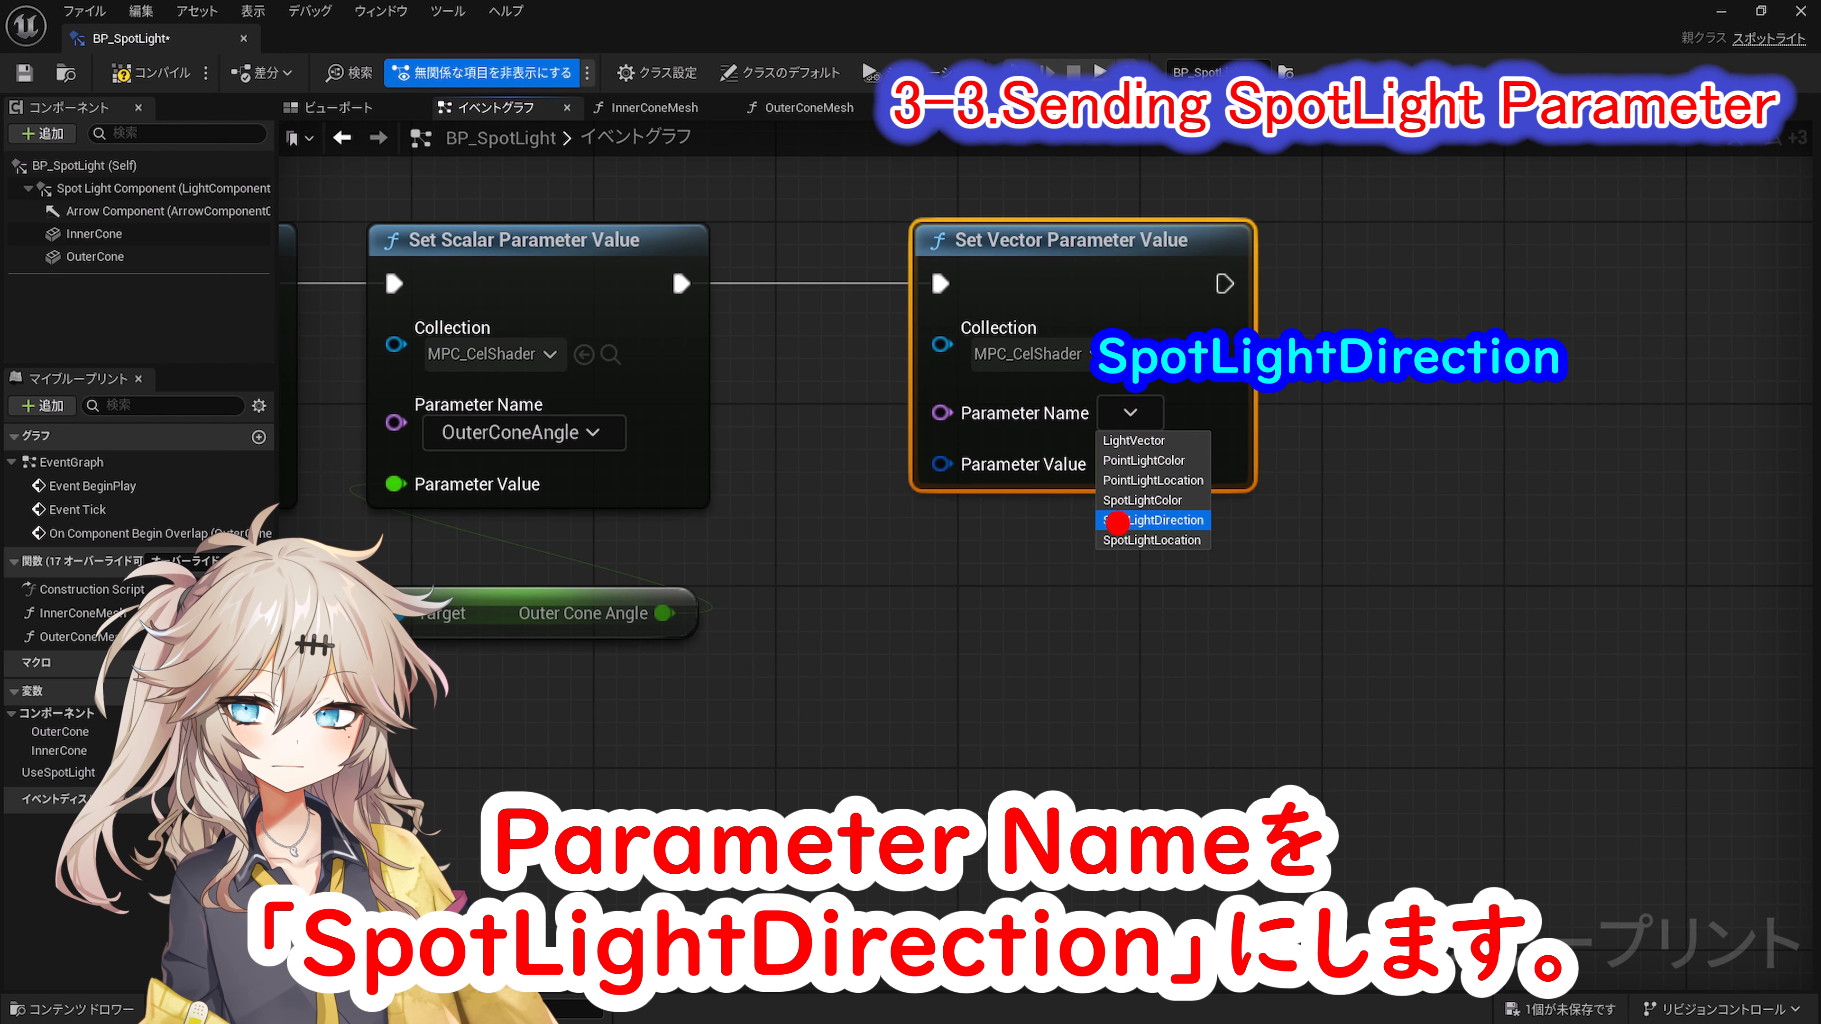
left_click(1147, 520)
Step: Add a Get Actor Forward Vector node and connect its return value to the SpotLightDirection node's parameter value
right_click(929, 593)
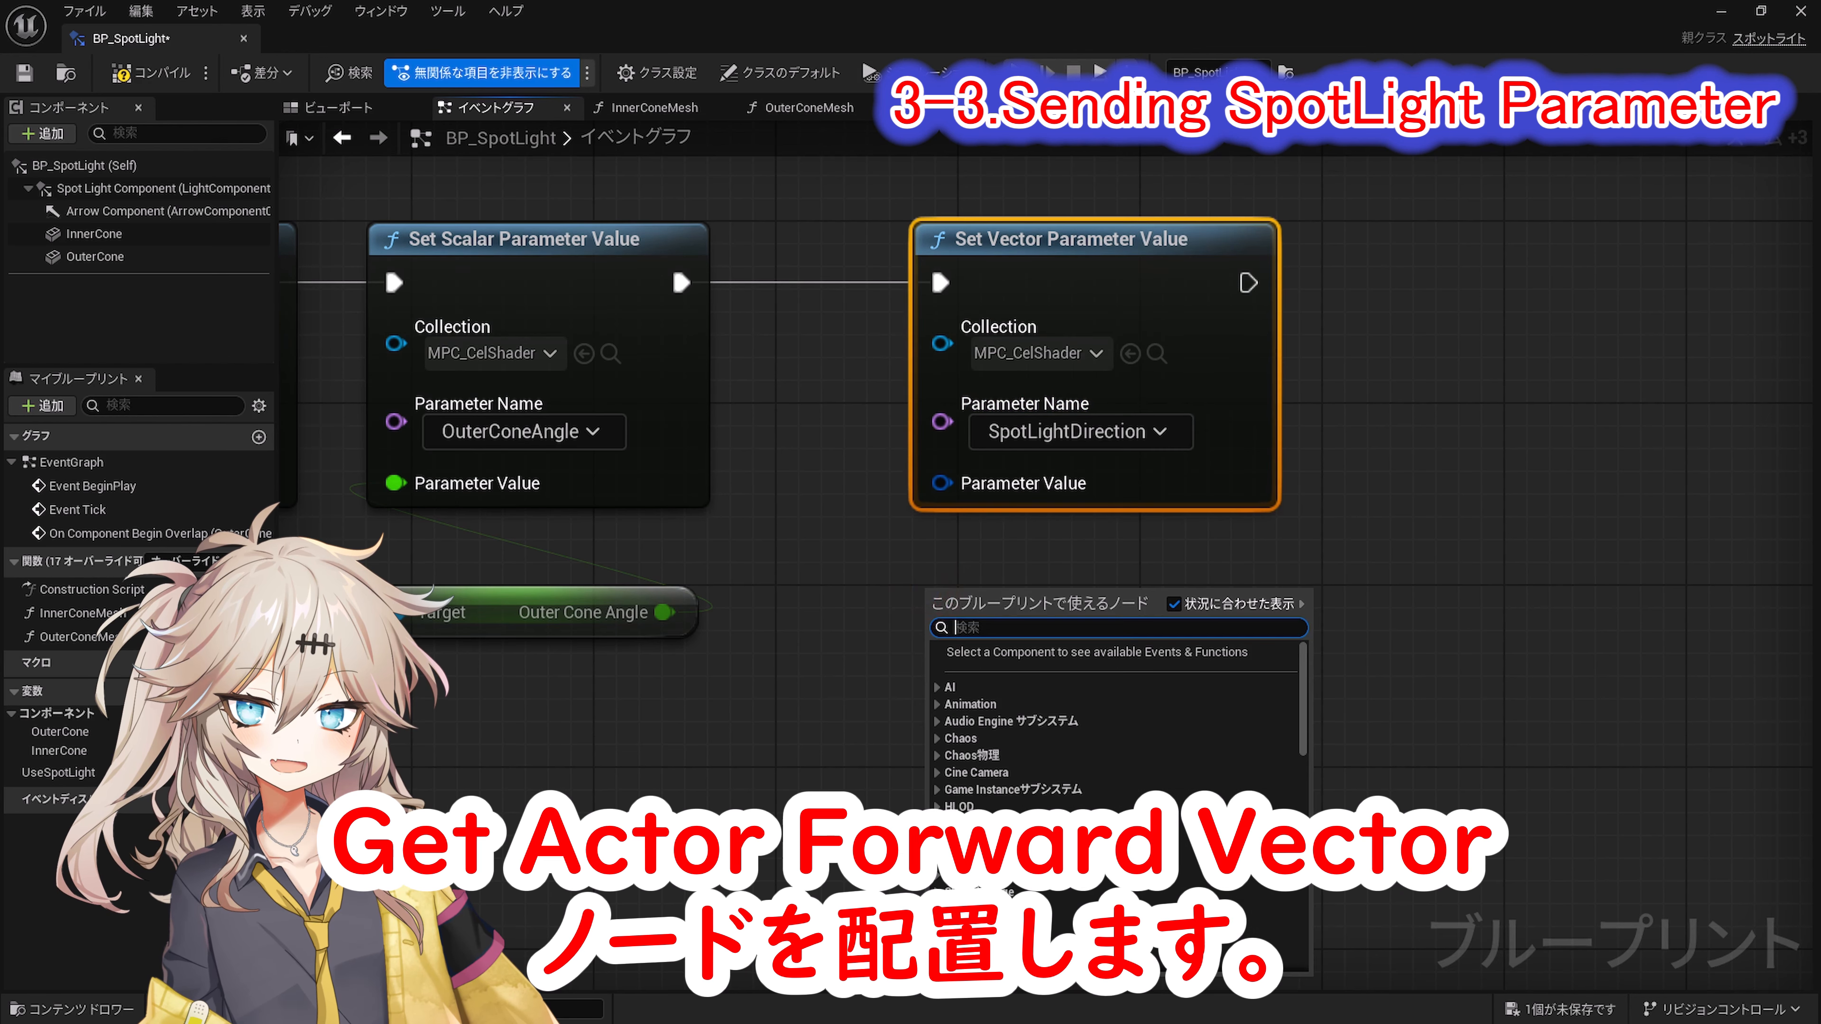
type("Get Actor Forward Vector")
key("Return")
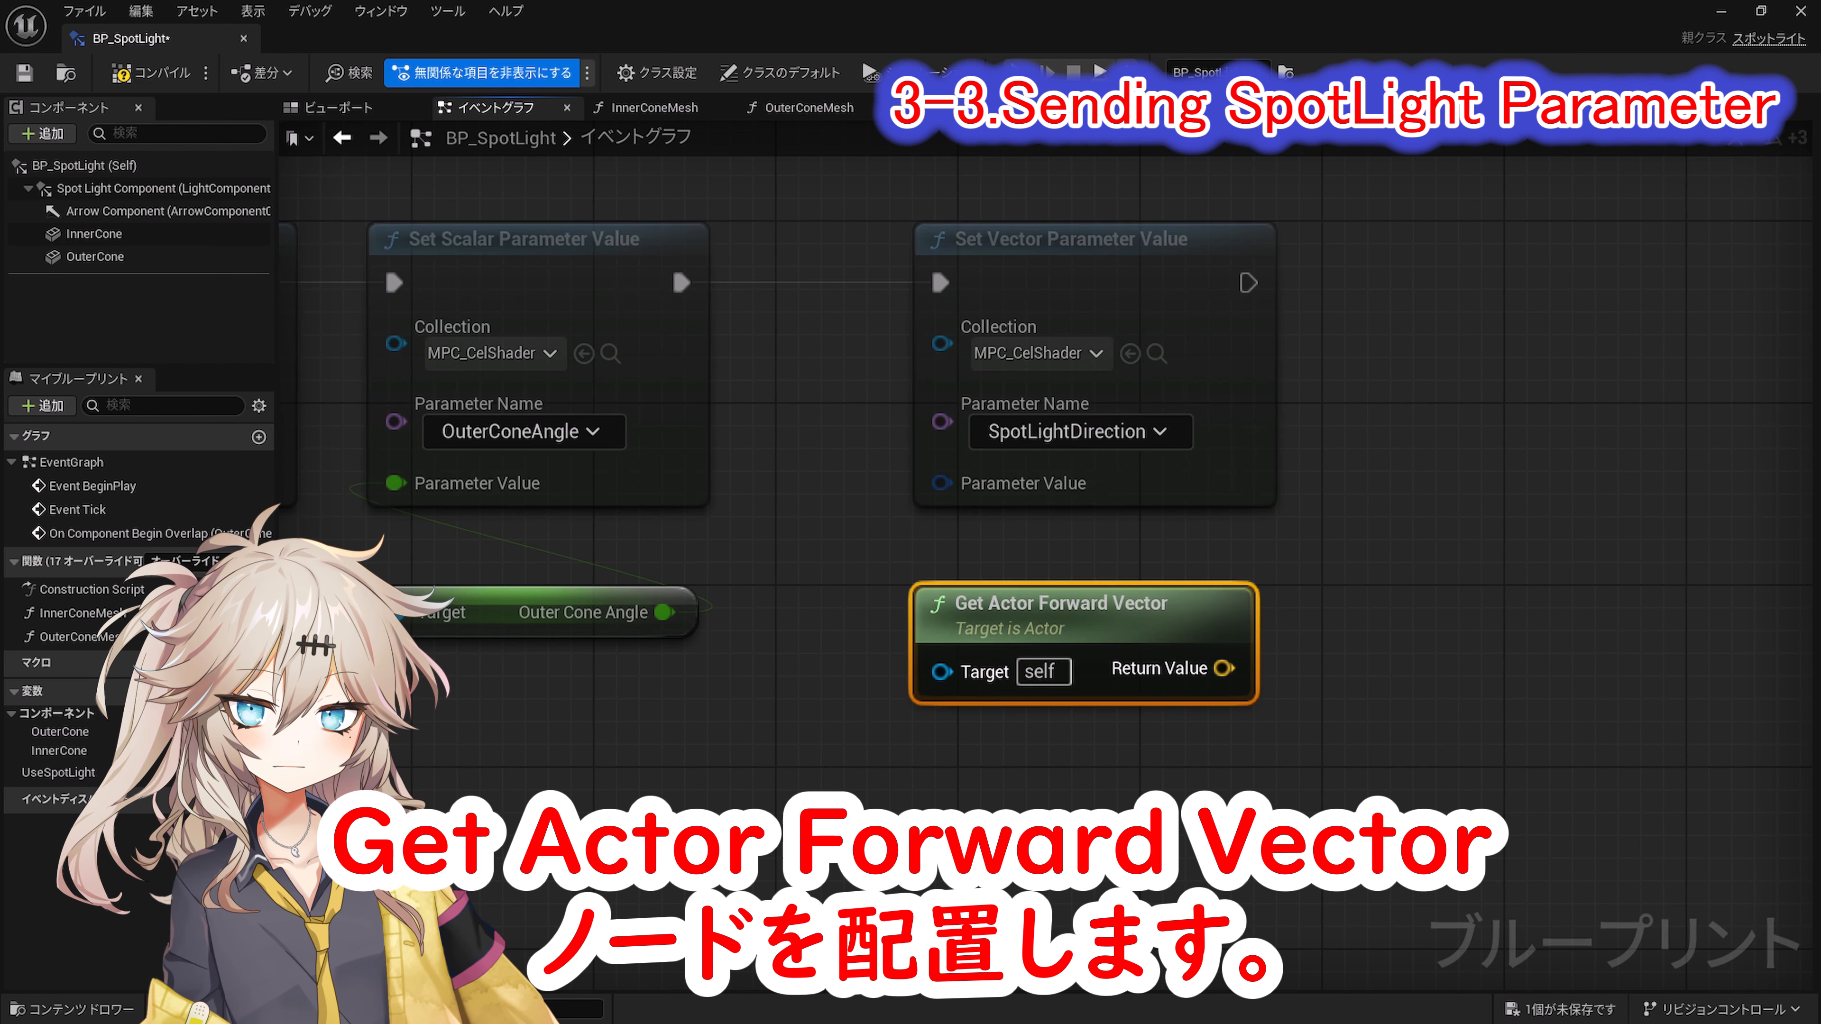
left_click_drag(1223, 667, 1072, 547)
Step: Group all parameter-sending nodes in a comment titled "Sending SpotLight Parameter(SpotLight Parameterの送付)"
left_click(1577, 574)
scroll(1577, 574, "down", 6)
right_click_drag(1578, 574, 1600, 720)
left_click_drag(1513, 810, 645, 266)
key("c")
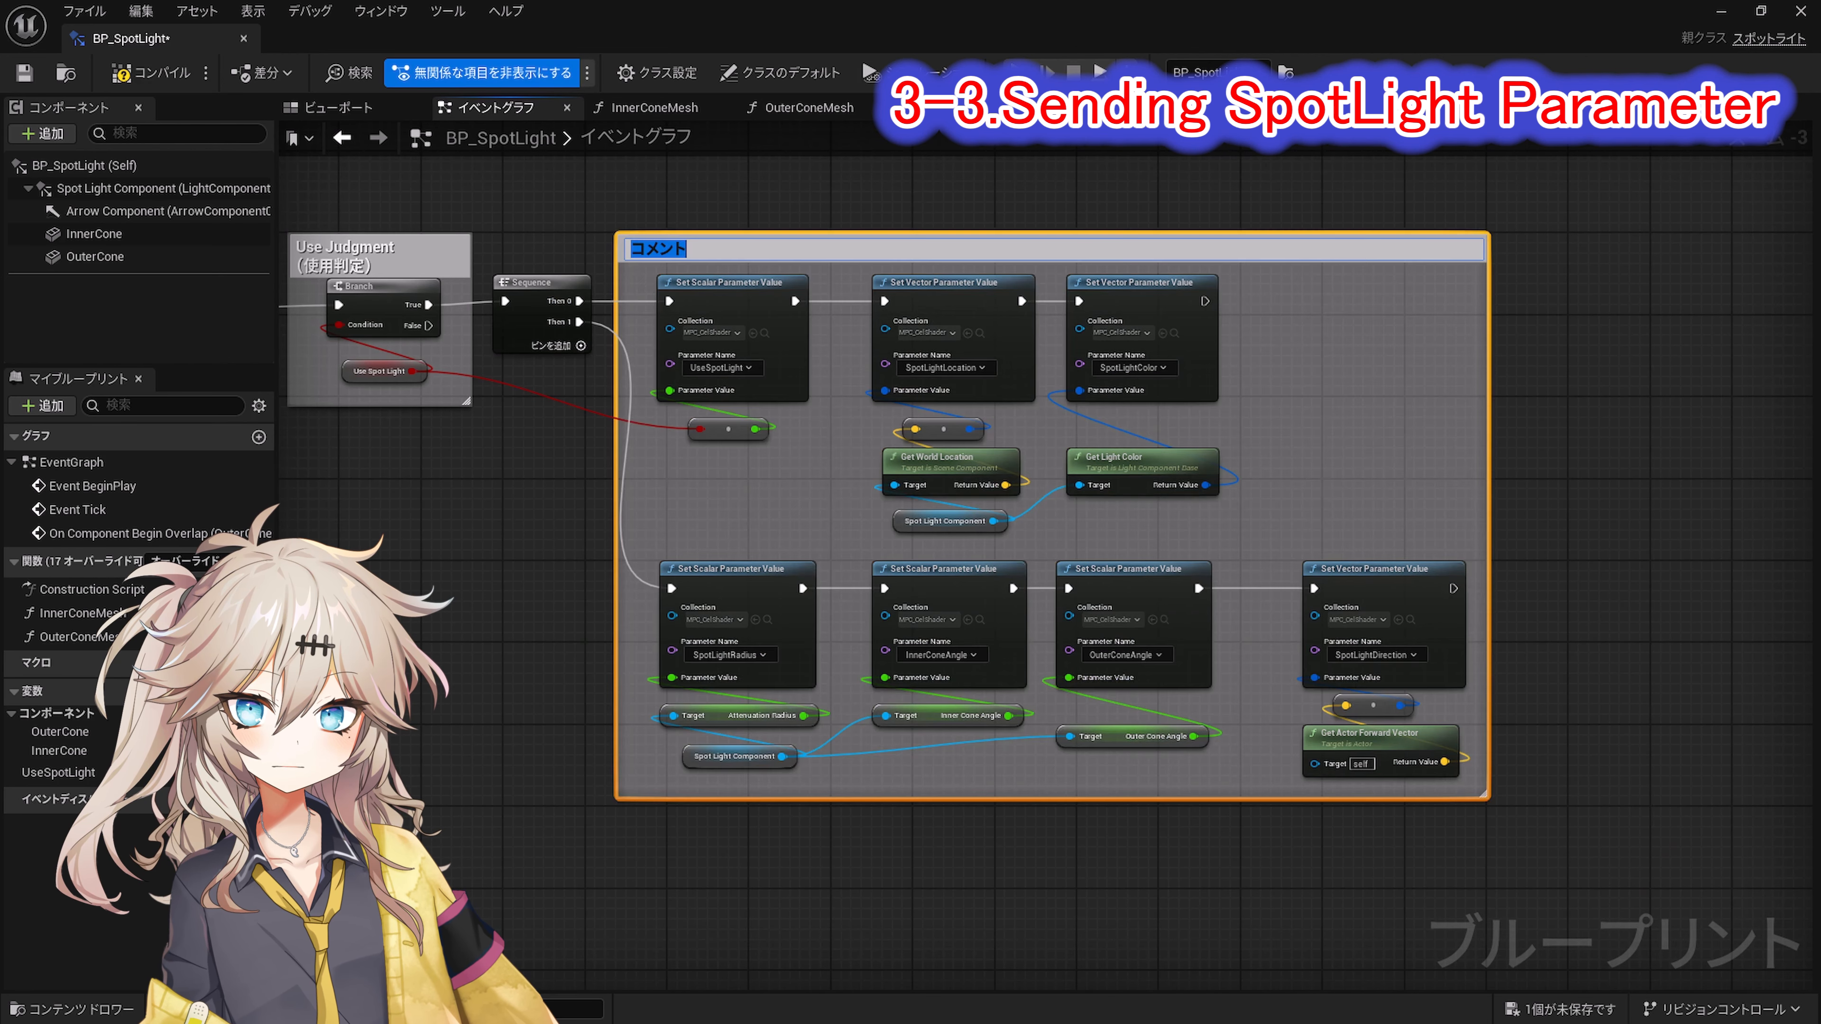
type("Sending SpotLight Parameter(SpotLight Parameterの送付)")
left_click(1653, 749)
Step: Add a Set Cast Shadows node from a Spot Light Component reference and run it from the Use Judgment Branch's False output
scroll(1653, 749, "up", 1)
right_click_drag(1656, 749, 1707, 761)
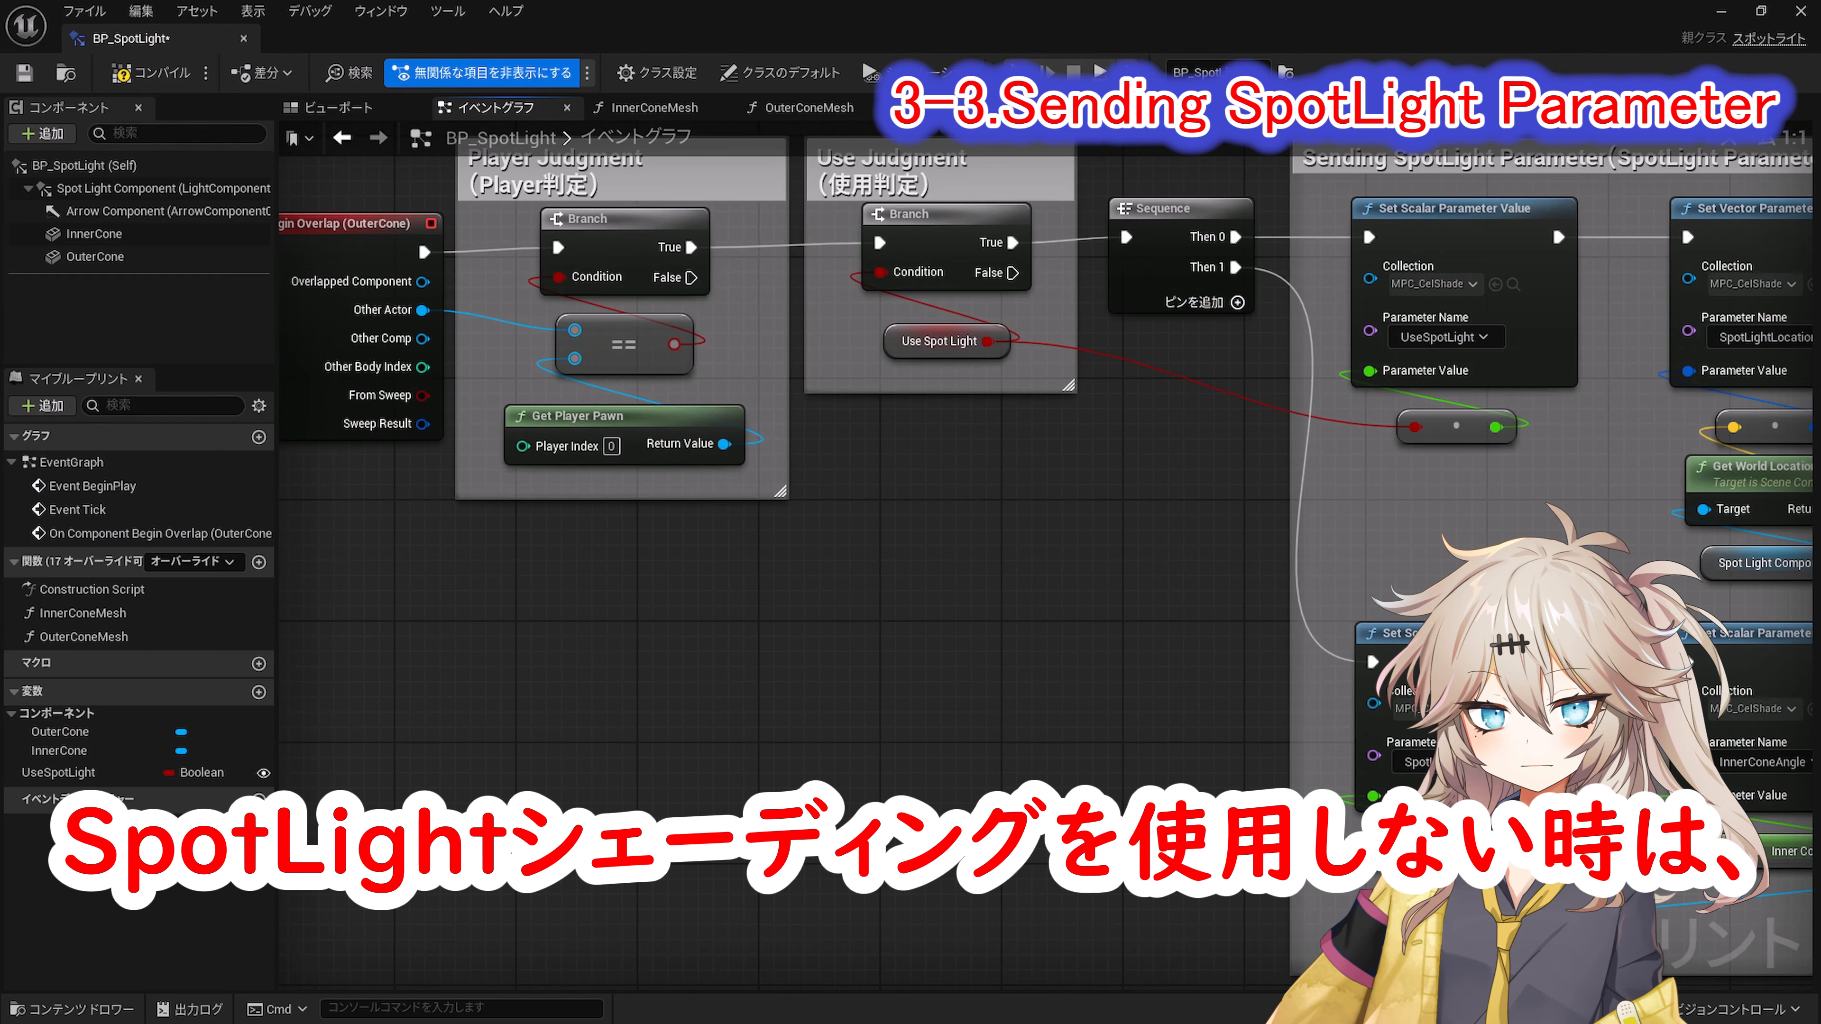
scroll(1016, 549, "up", 1, "ctrl")
right_click_drag(1016, 549, 935, 609)
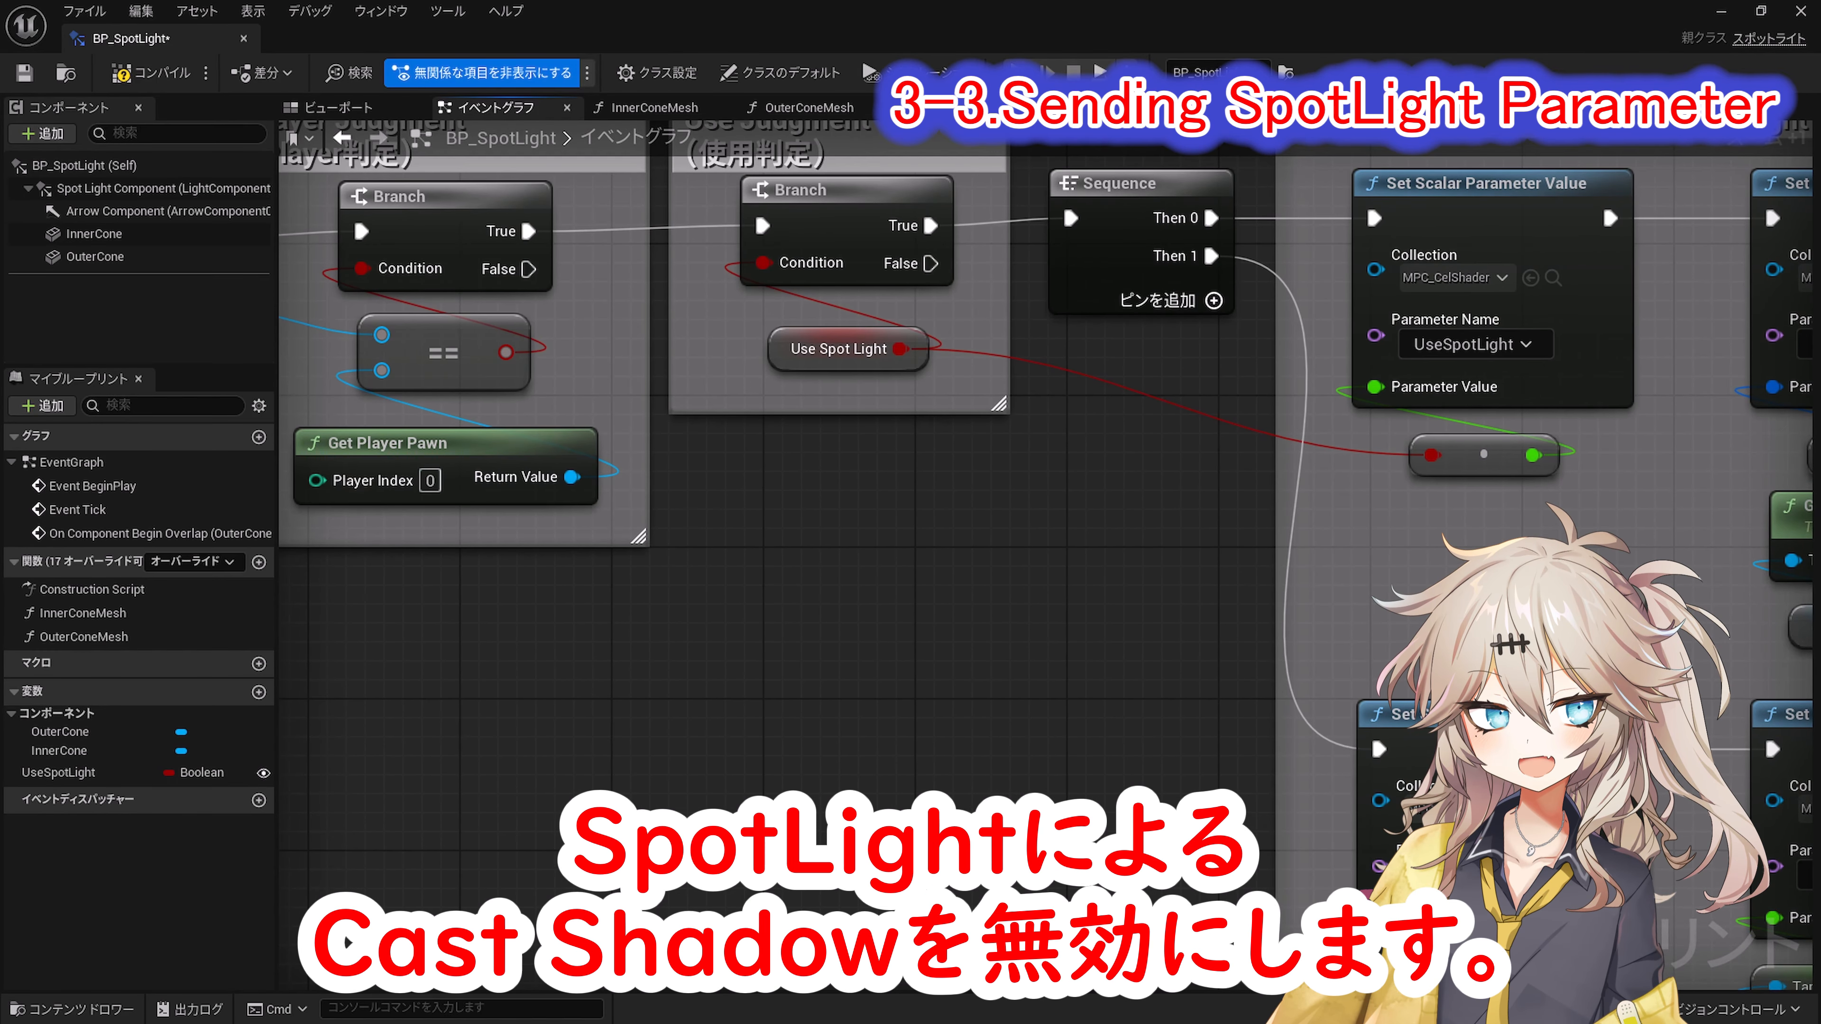
left_click_drag(164, 188, 751, 688)
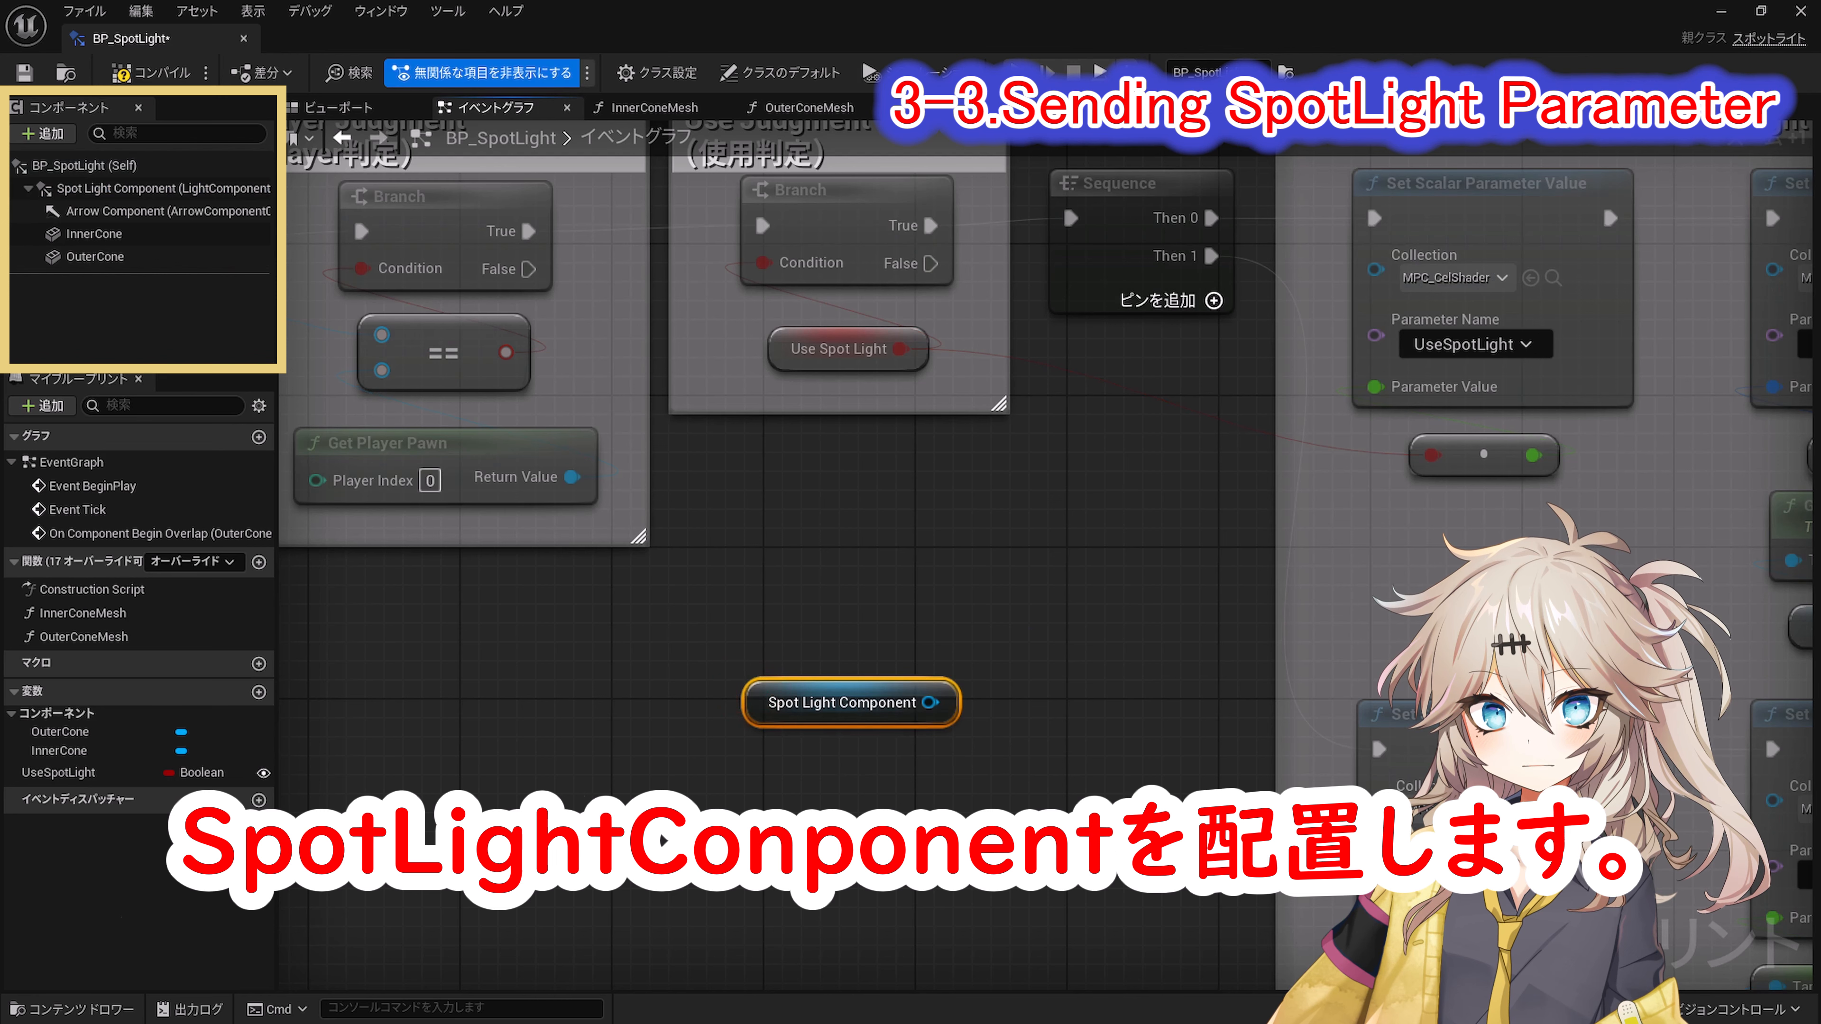
left_click_drag(931, 702, 744, 537)
type("Set Cast Shadows")
left_click(858, 721)
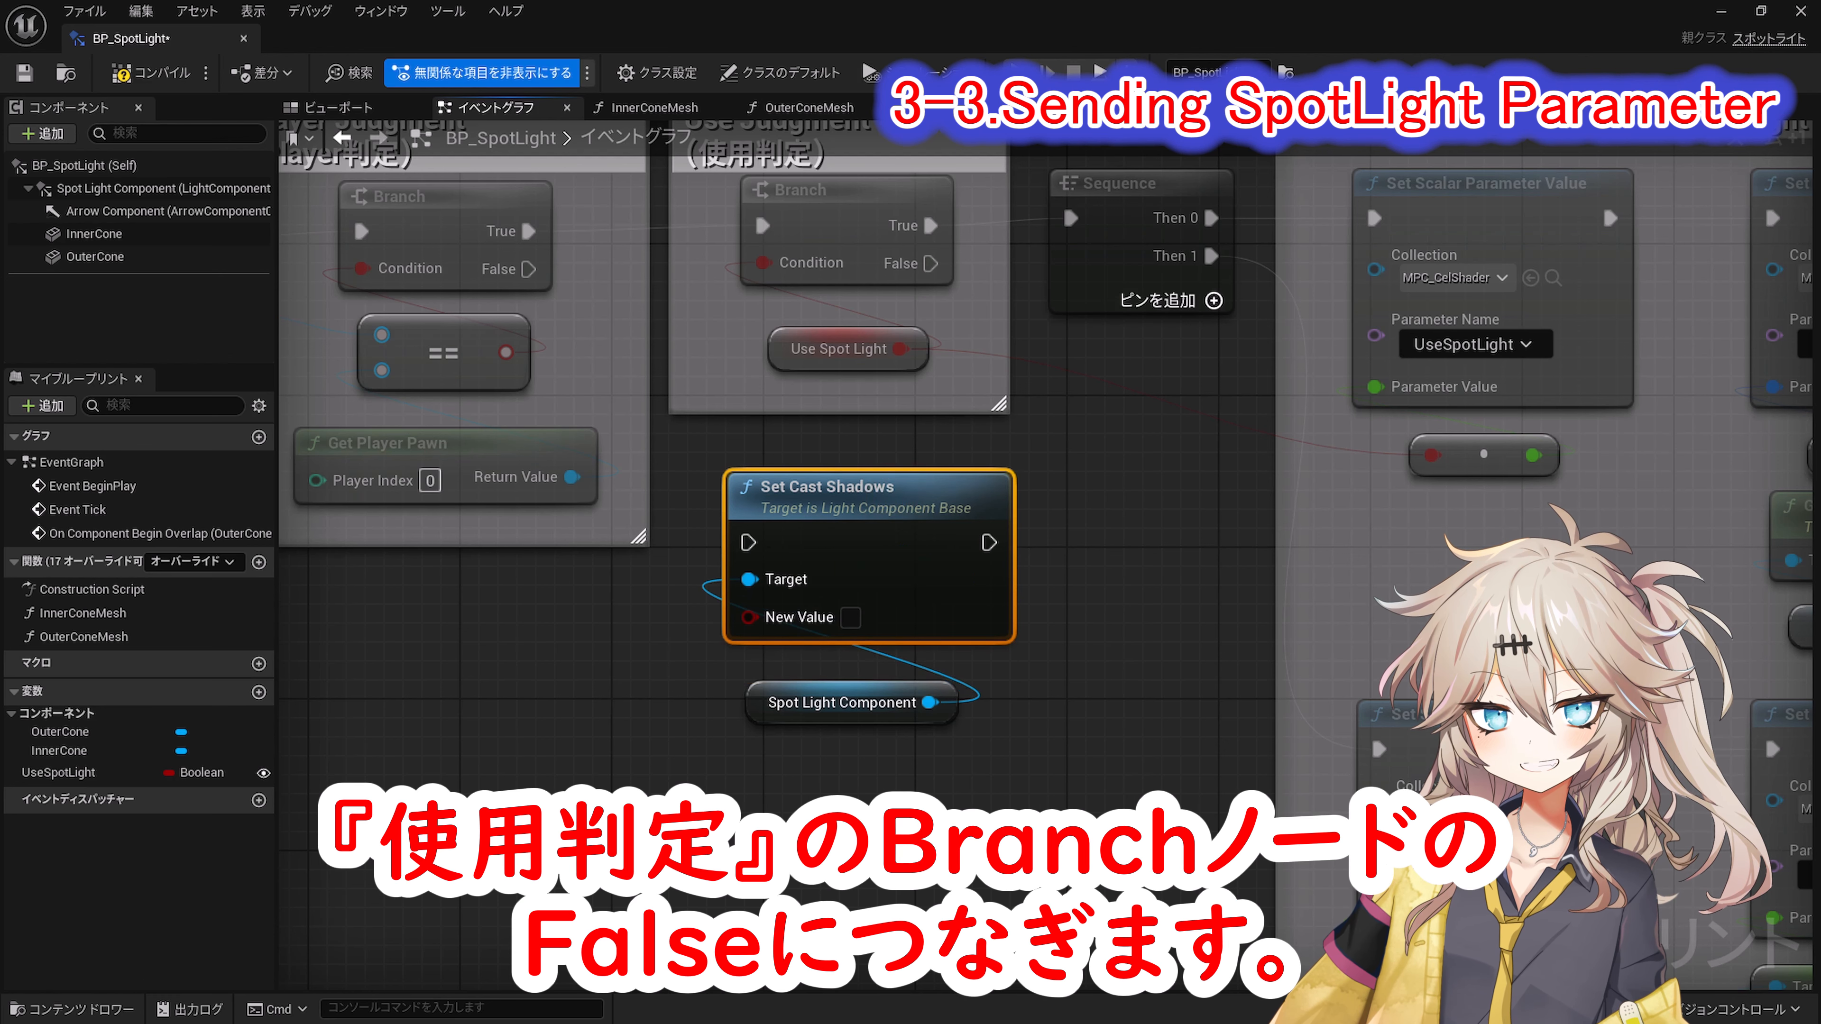
left_click_drag(931, 264, 758, 546)
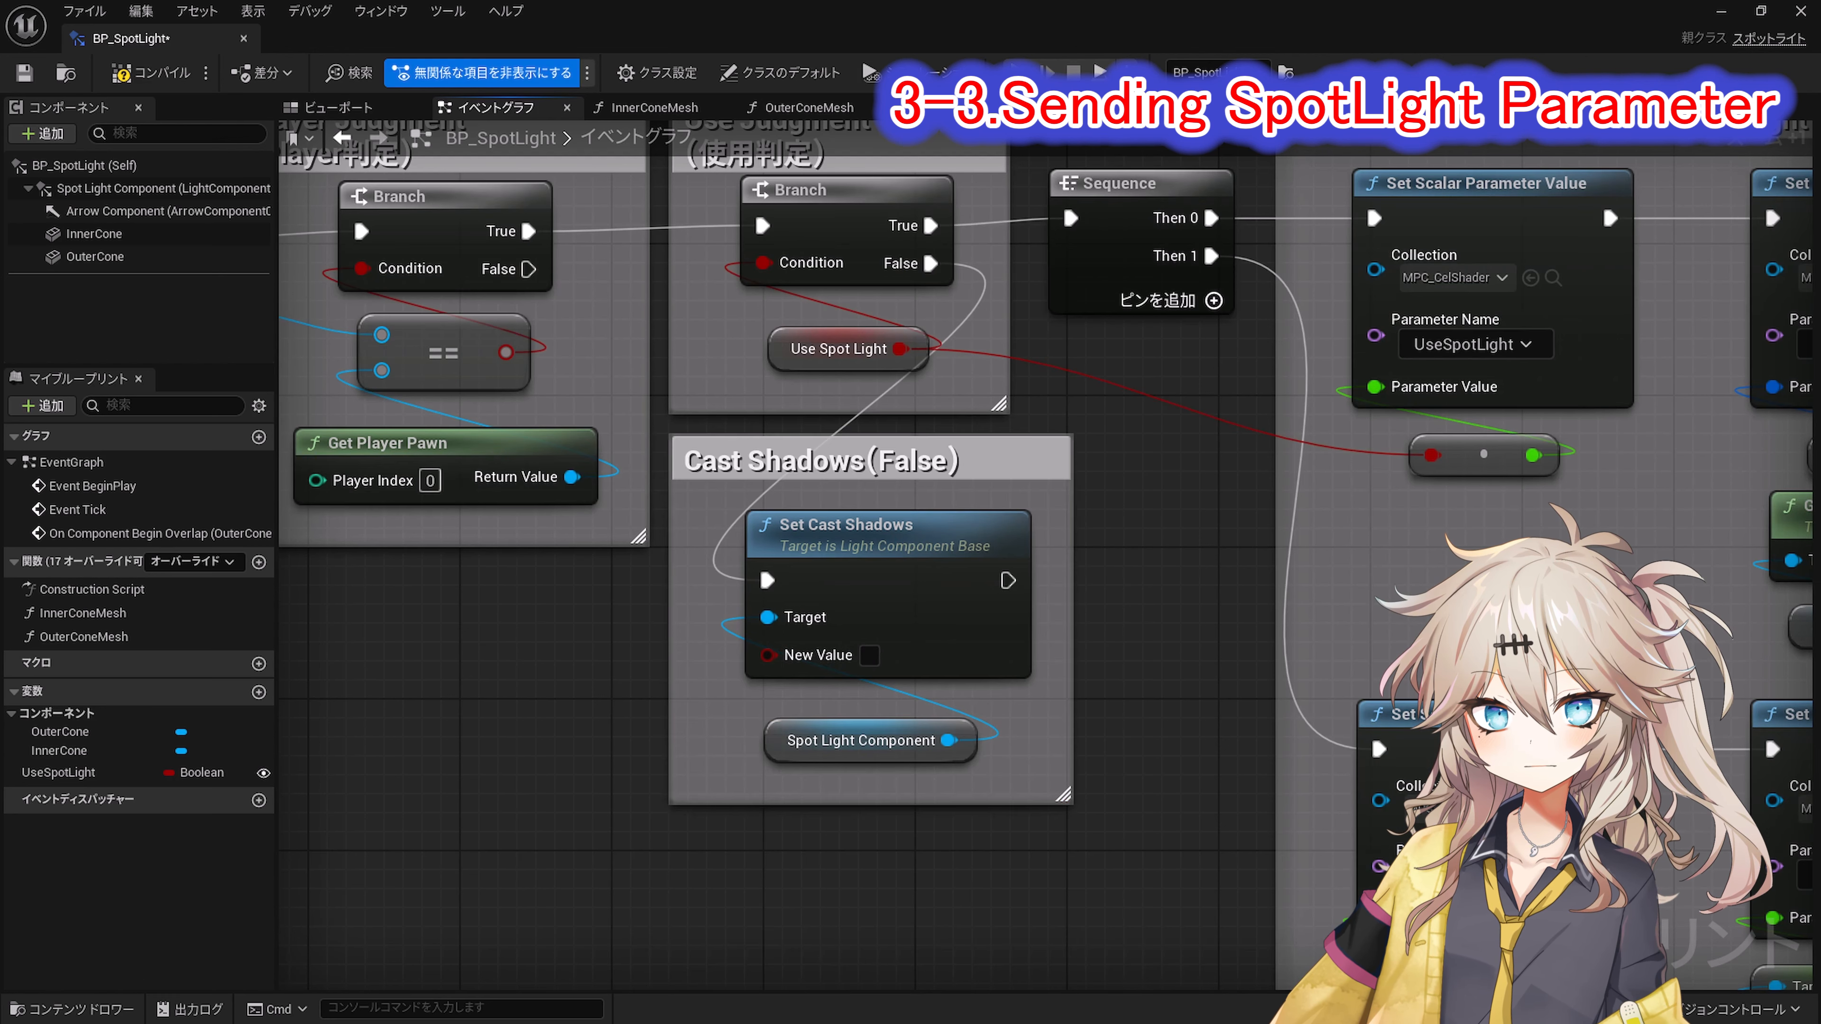
Step: Compile and save the BP_SpotLight blueprint
scroll(862, 691, "down", 5)
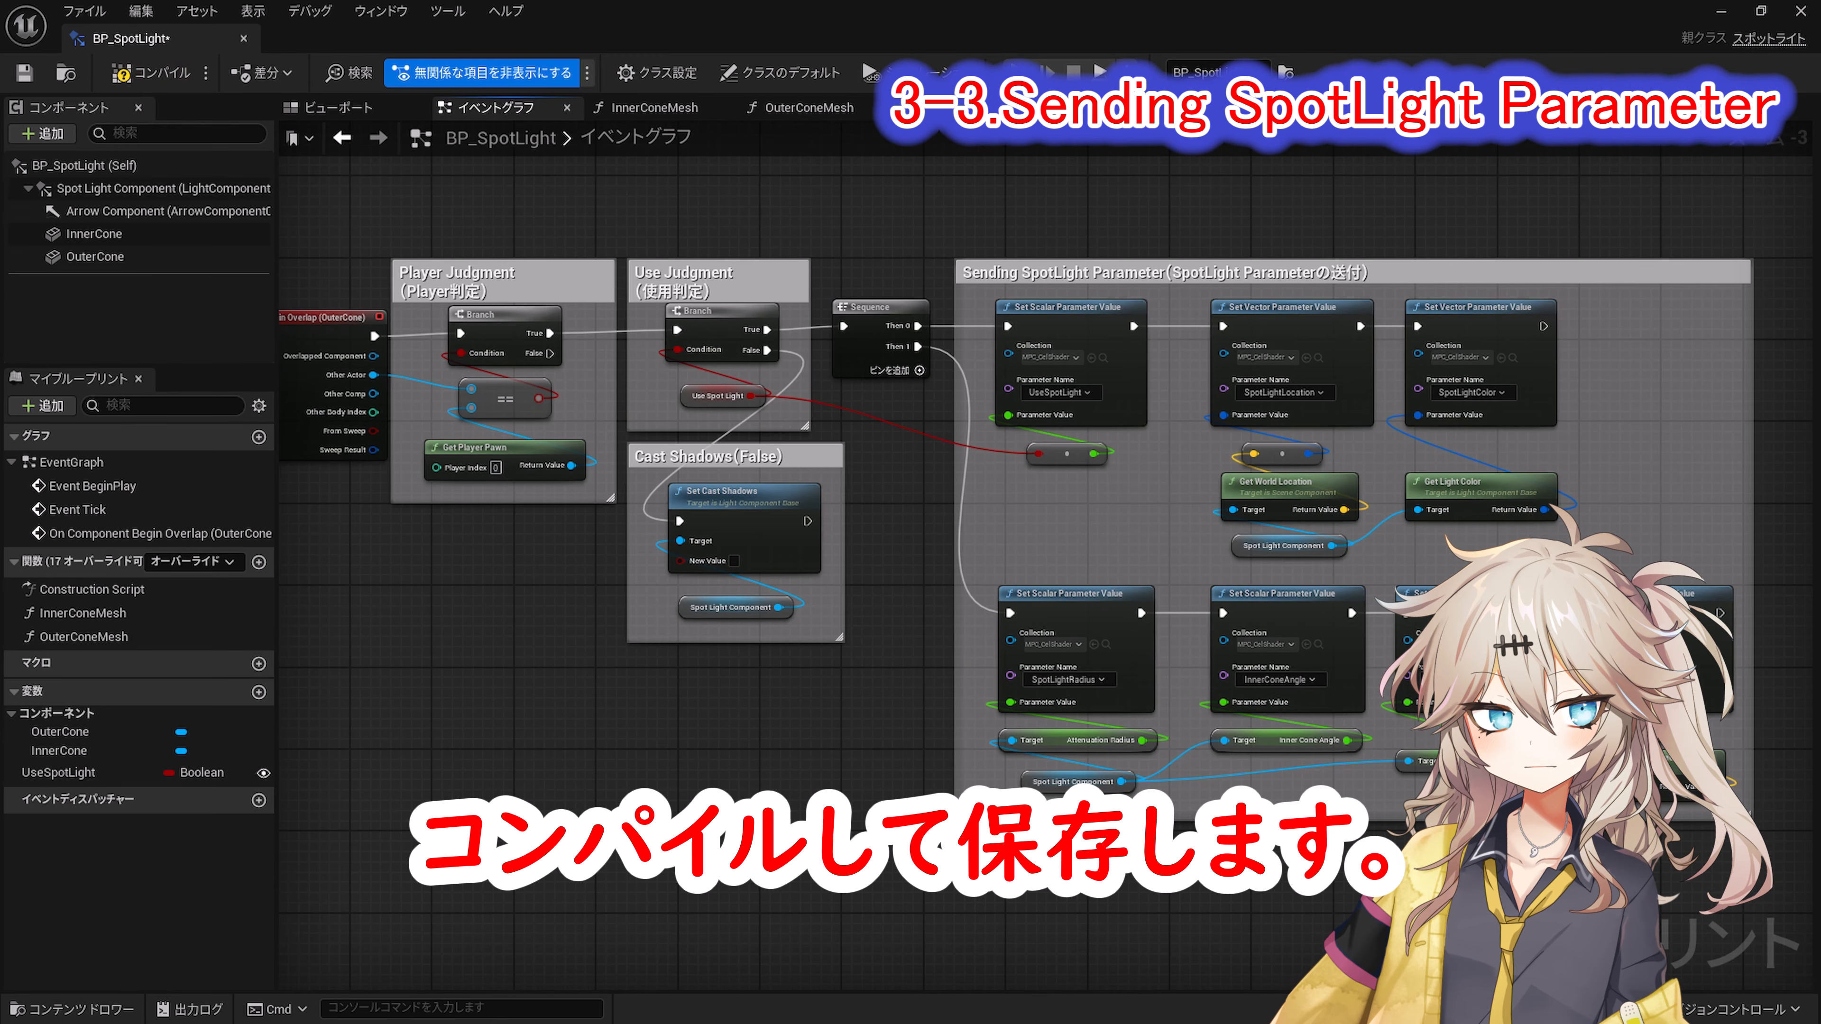
key("F7")
left_click(24, 73)
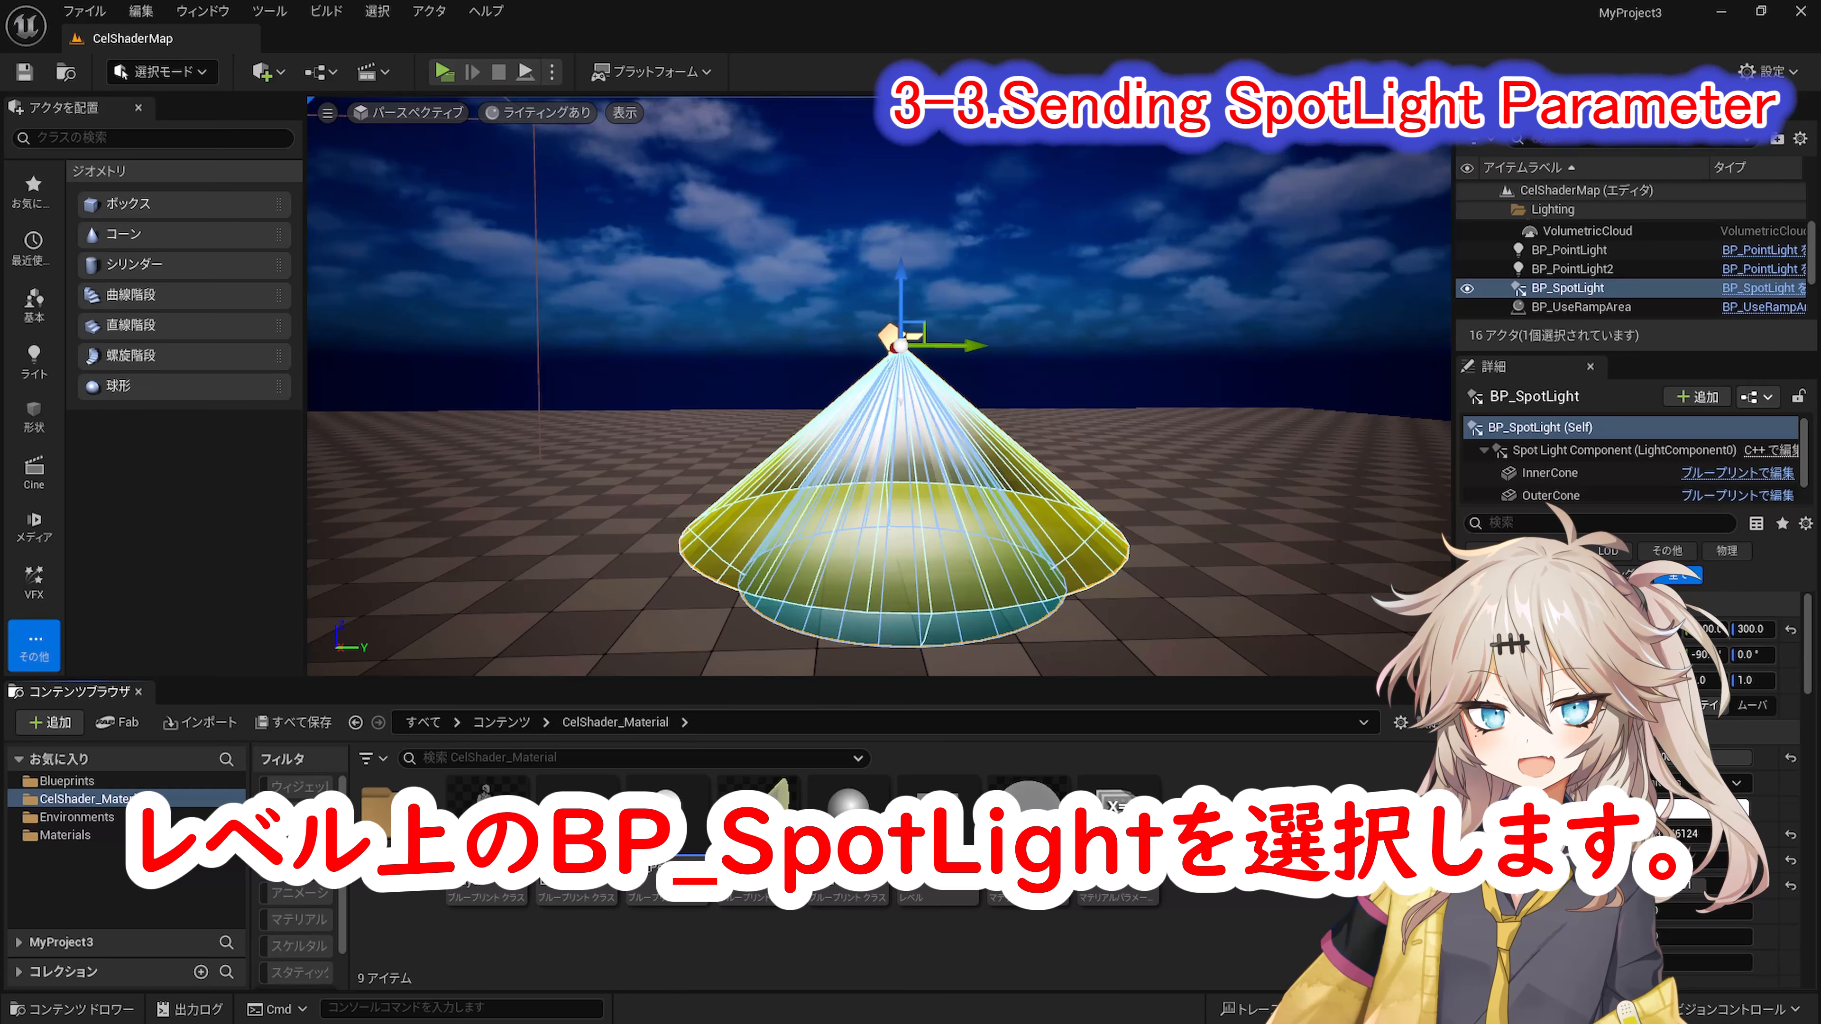
Step: Set the light color of the level's BP_SpotLight actor to red
left_click(1572, 289)
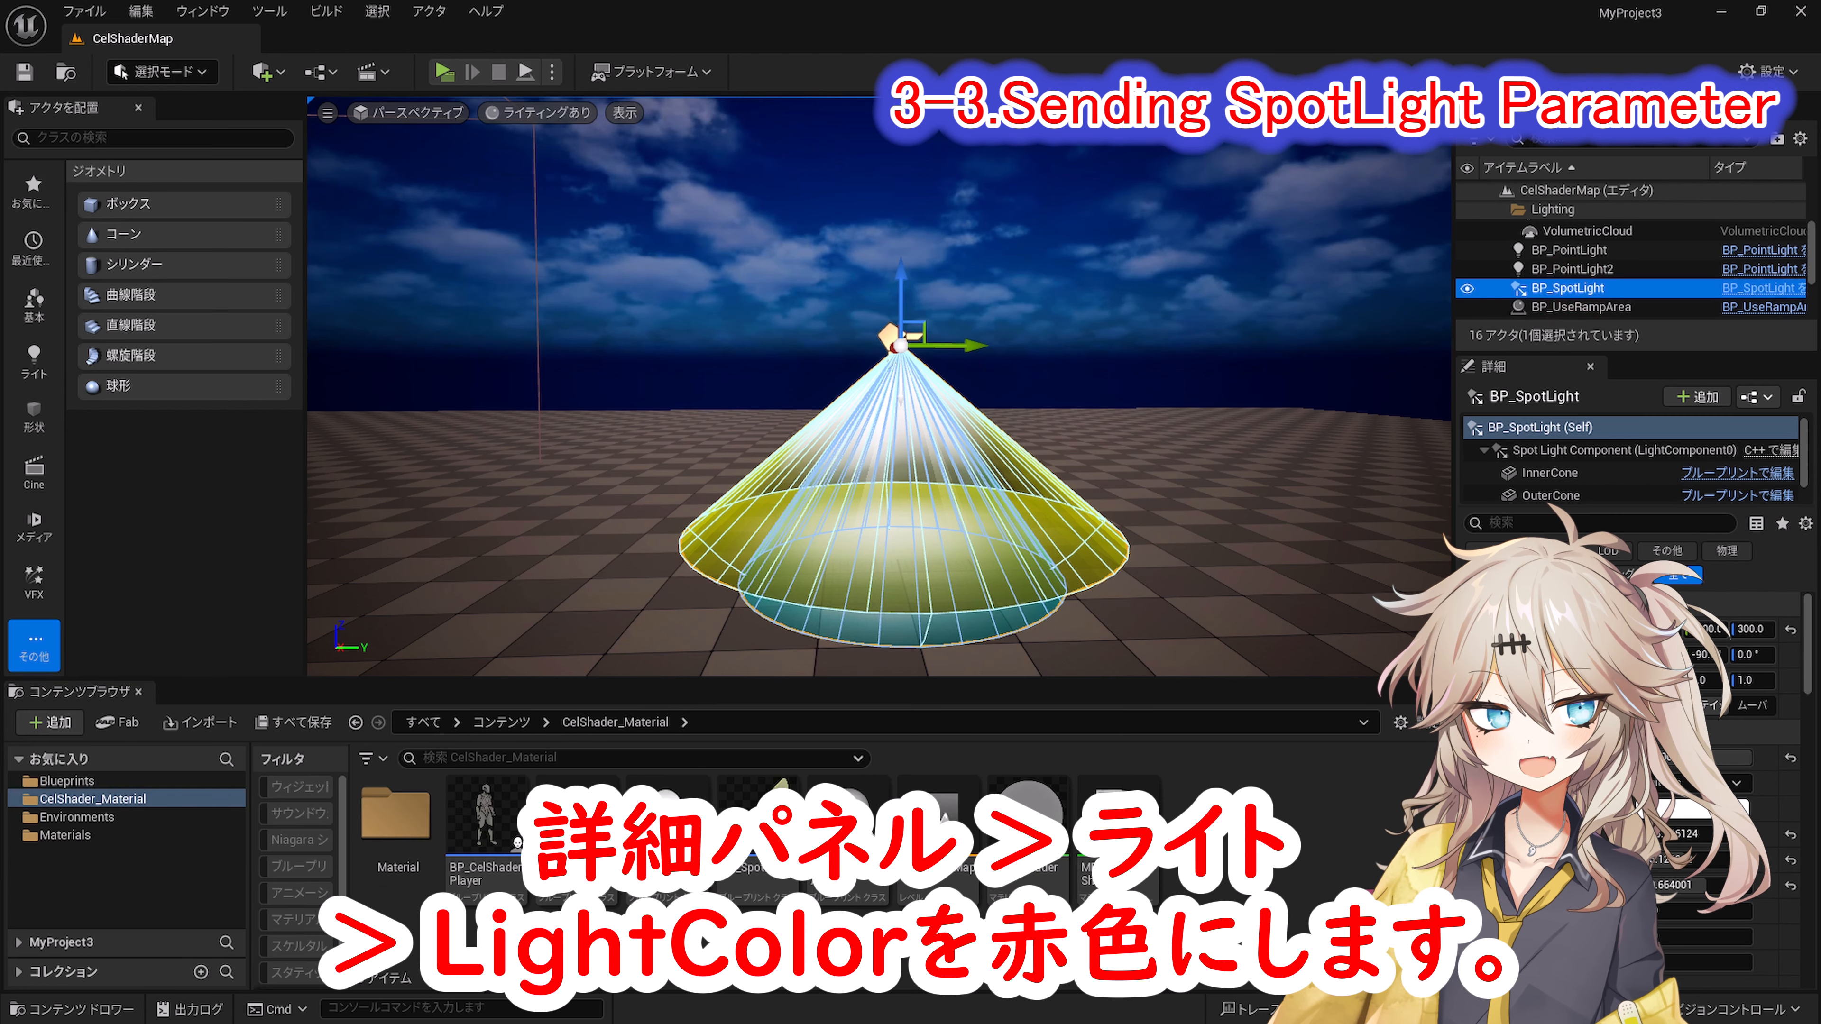
left_click(1710, 814)
left_click_drag(1427, 731, 1477, 687)
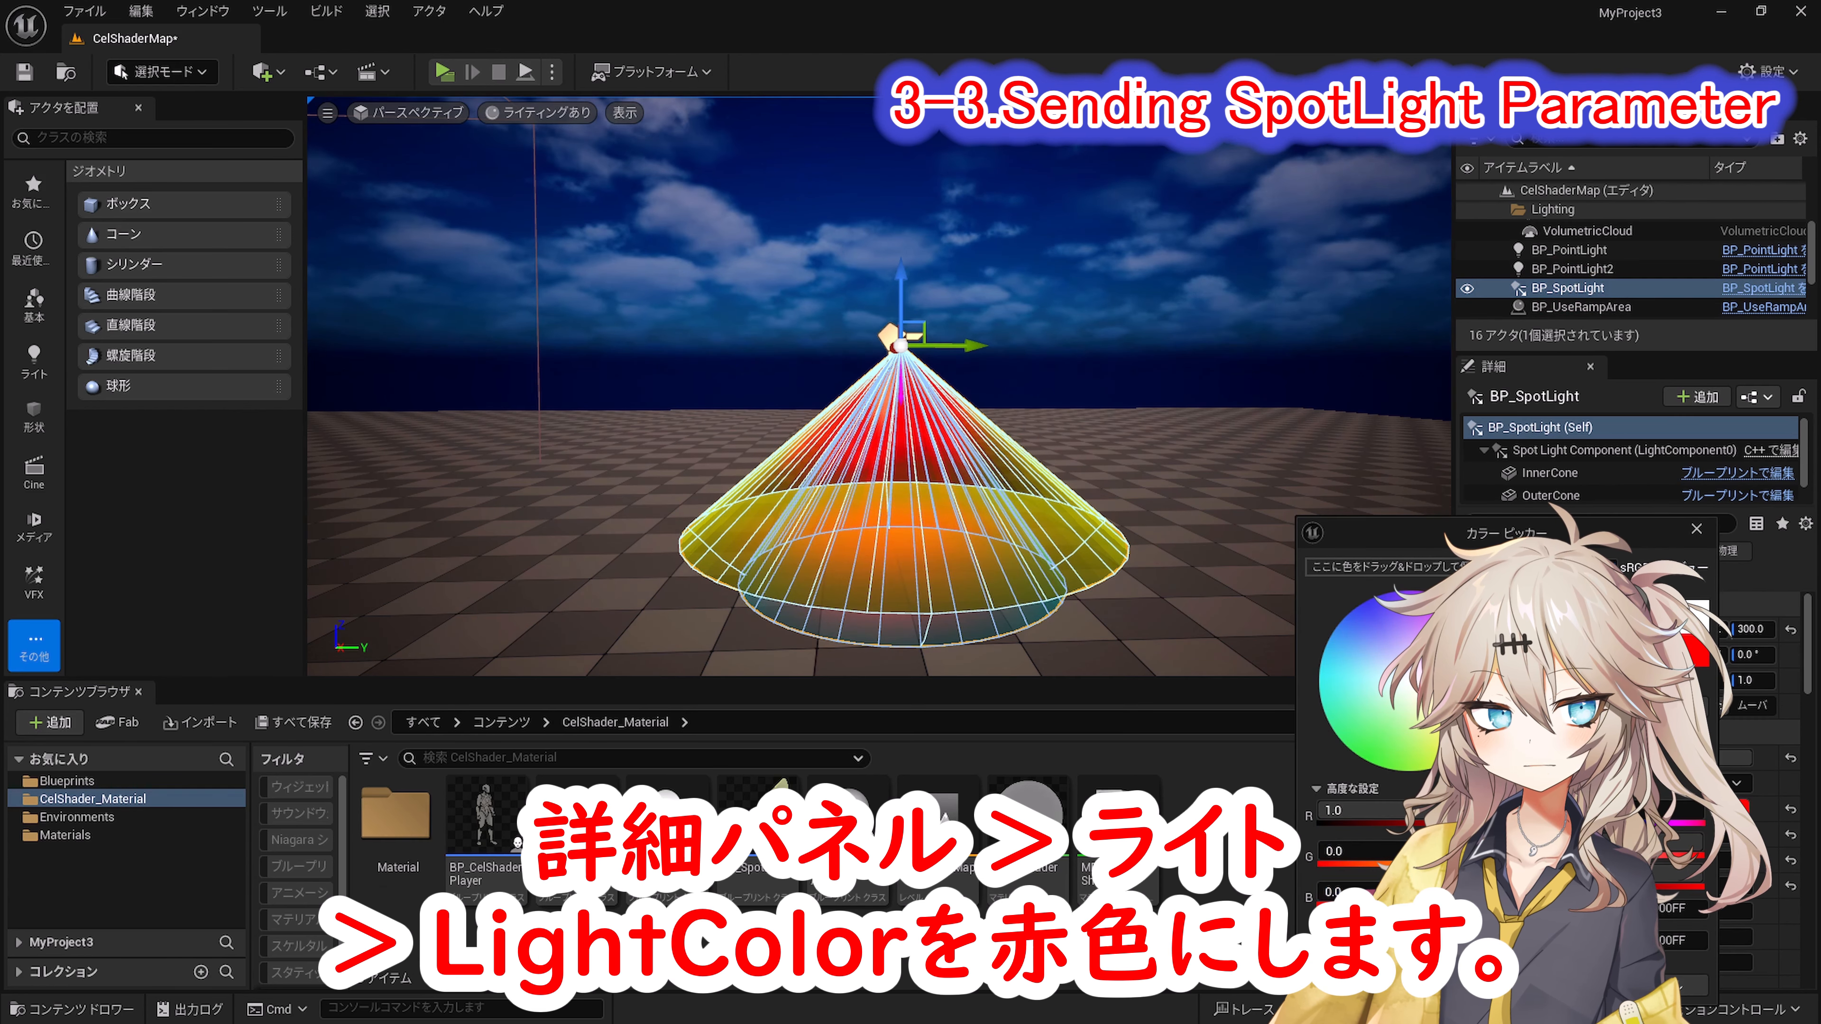
left_click(1603, 1001)
Step: Turn BP_SpotLight sideways with a Y rotation of 180° and set its Z location to 0
left_click(1707, 655)
type("180.")
left_click(1753, 629)
type("0")
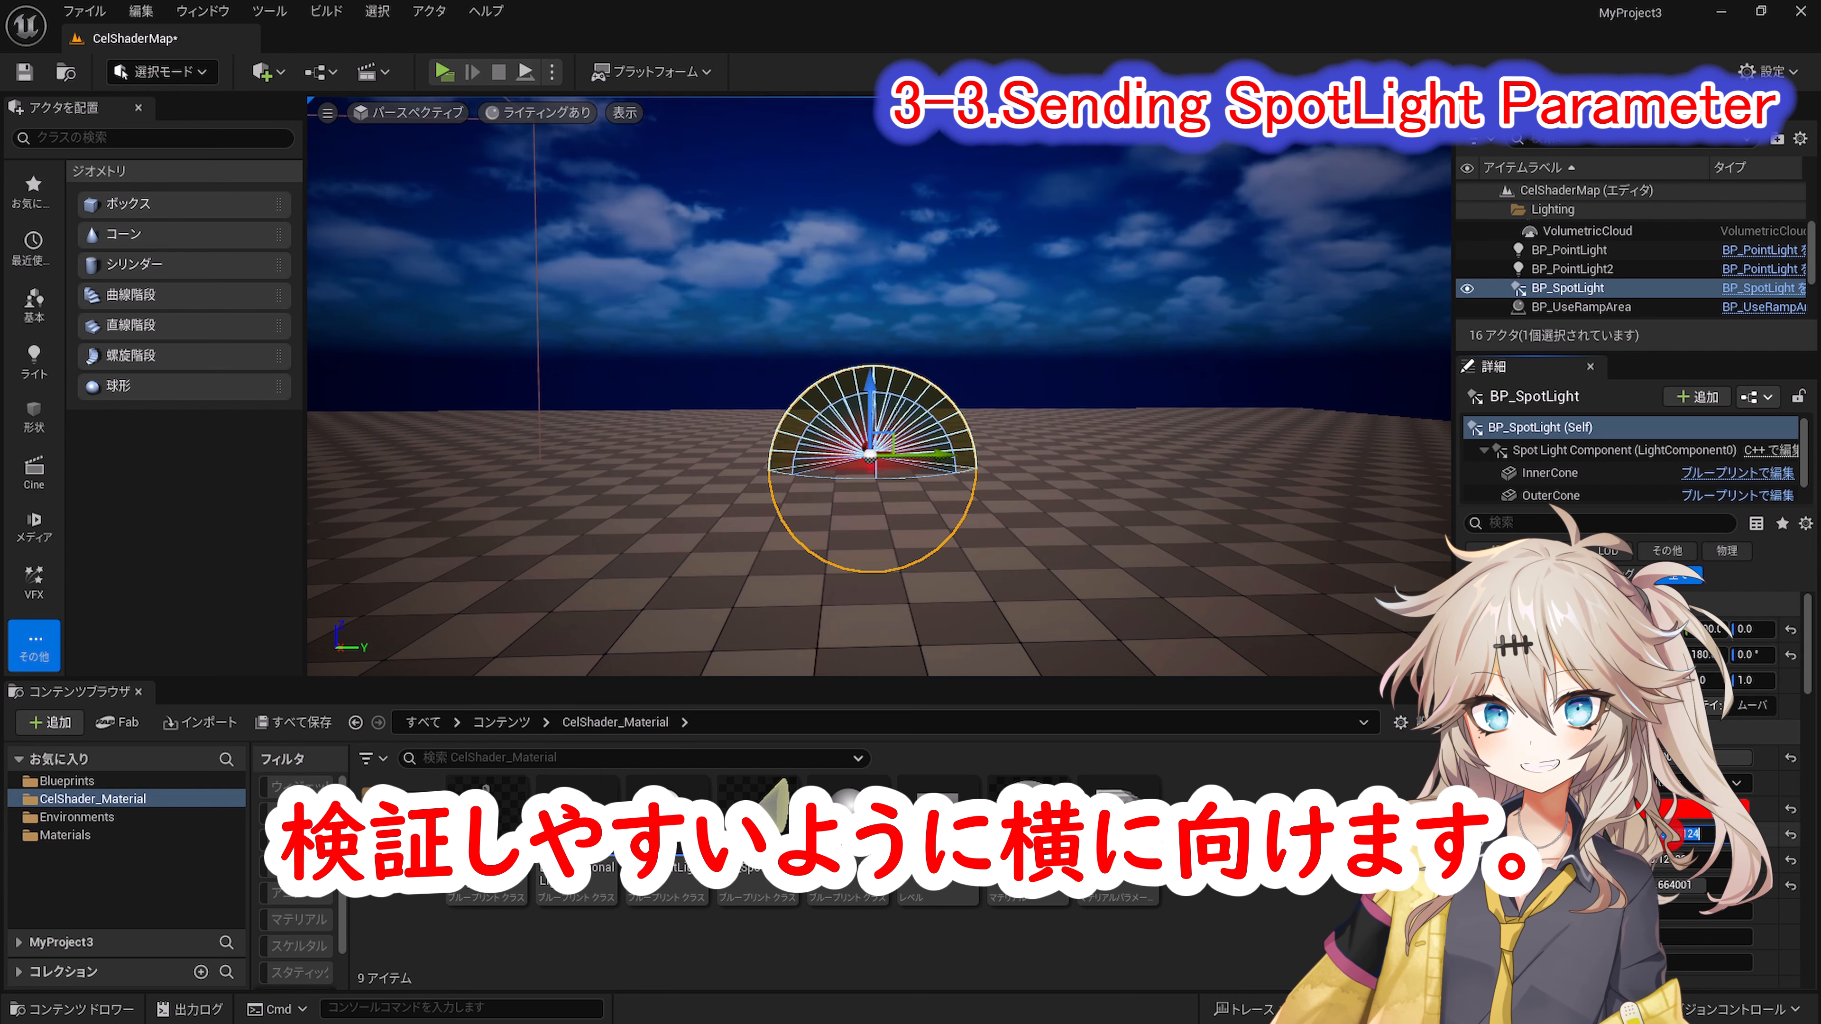
left_click(1682, 860)
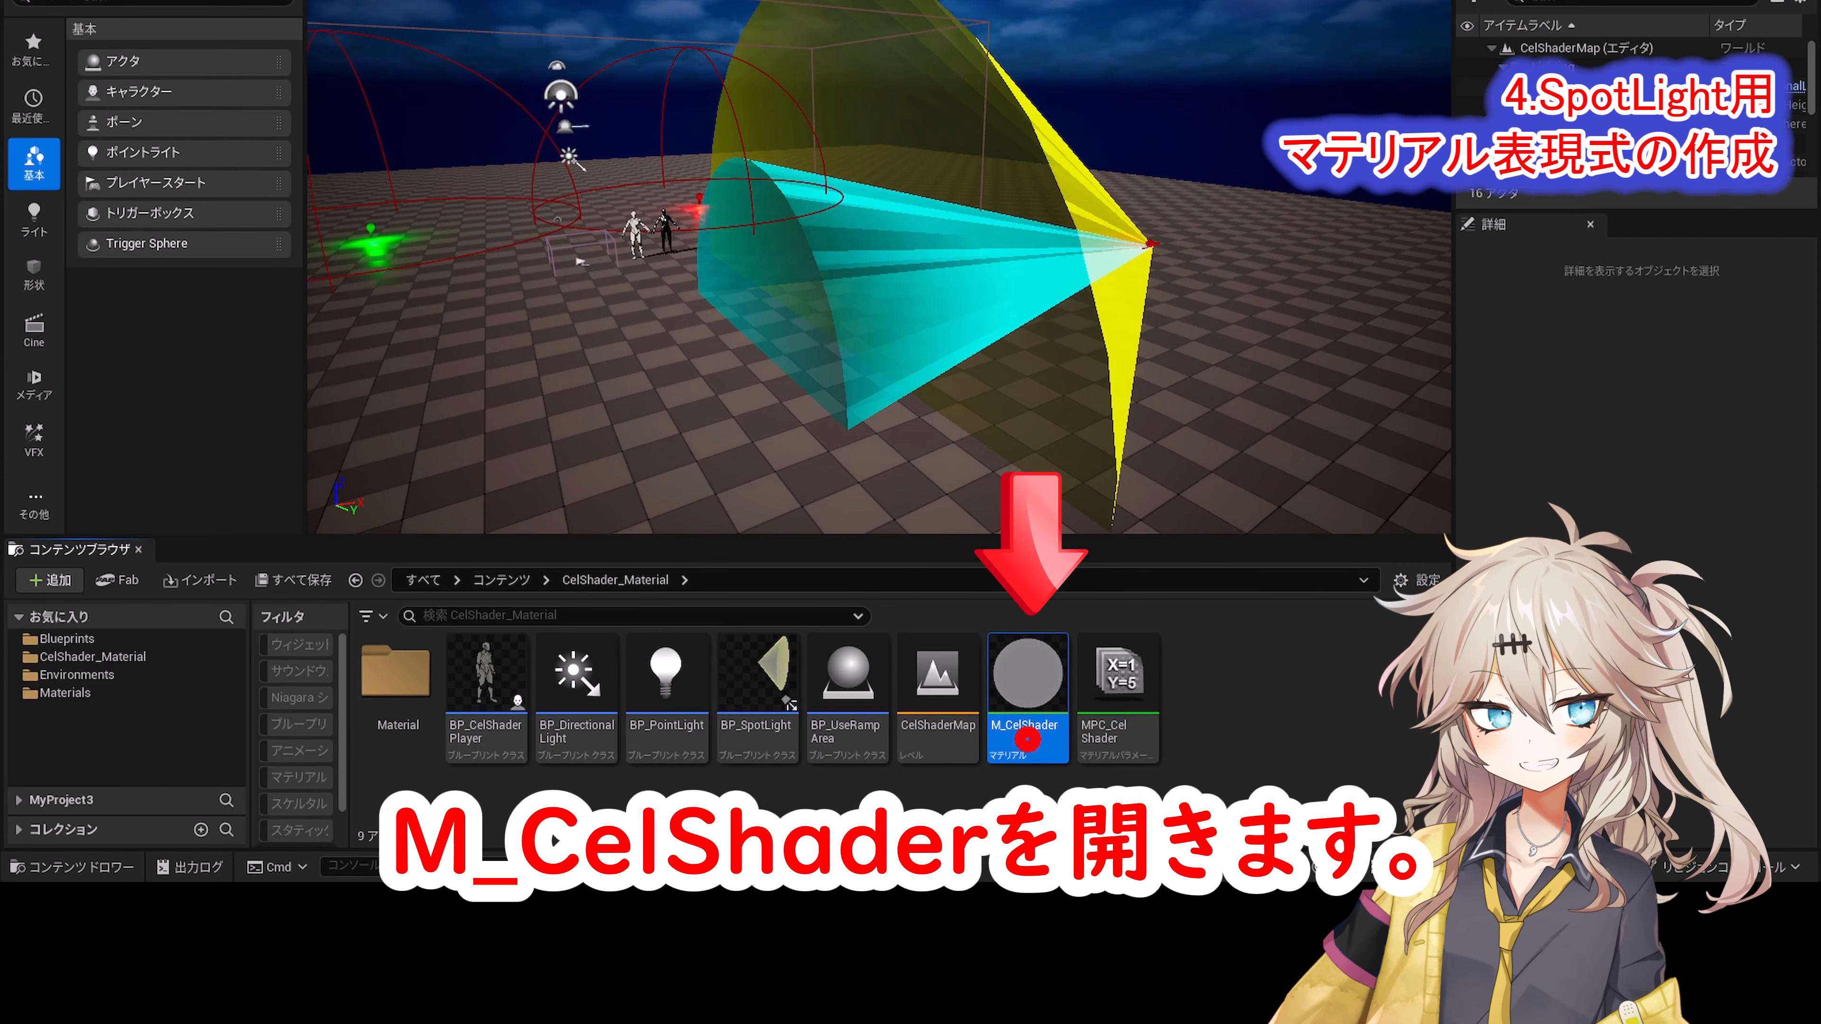
Step: Open the M_CelShader material and group all point light node groups in a comment titled "For PointLight"
double_click(1028, 811)
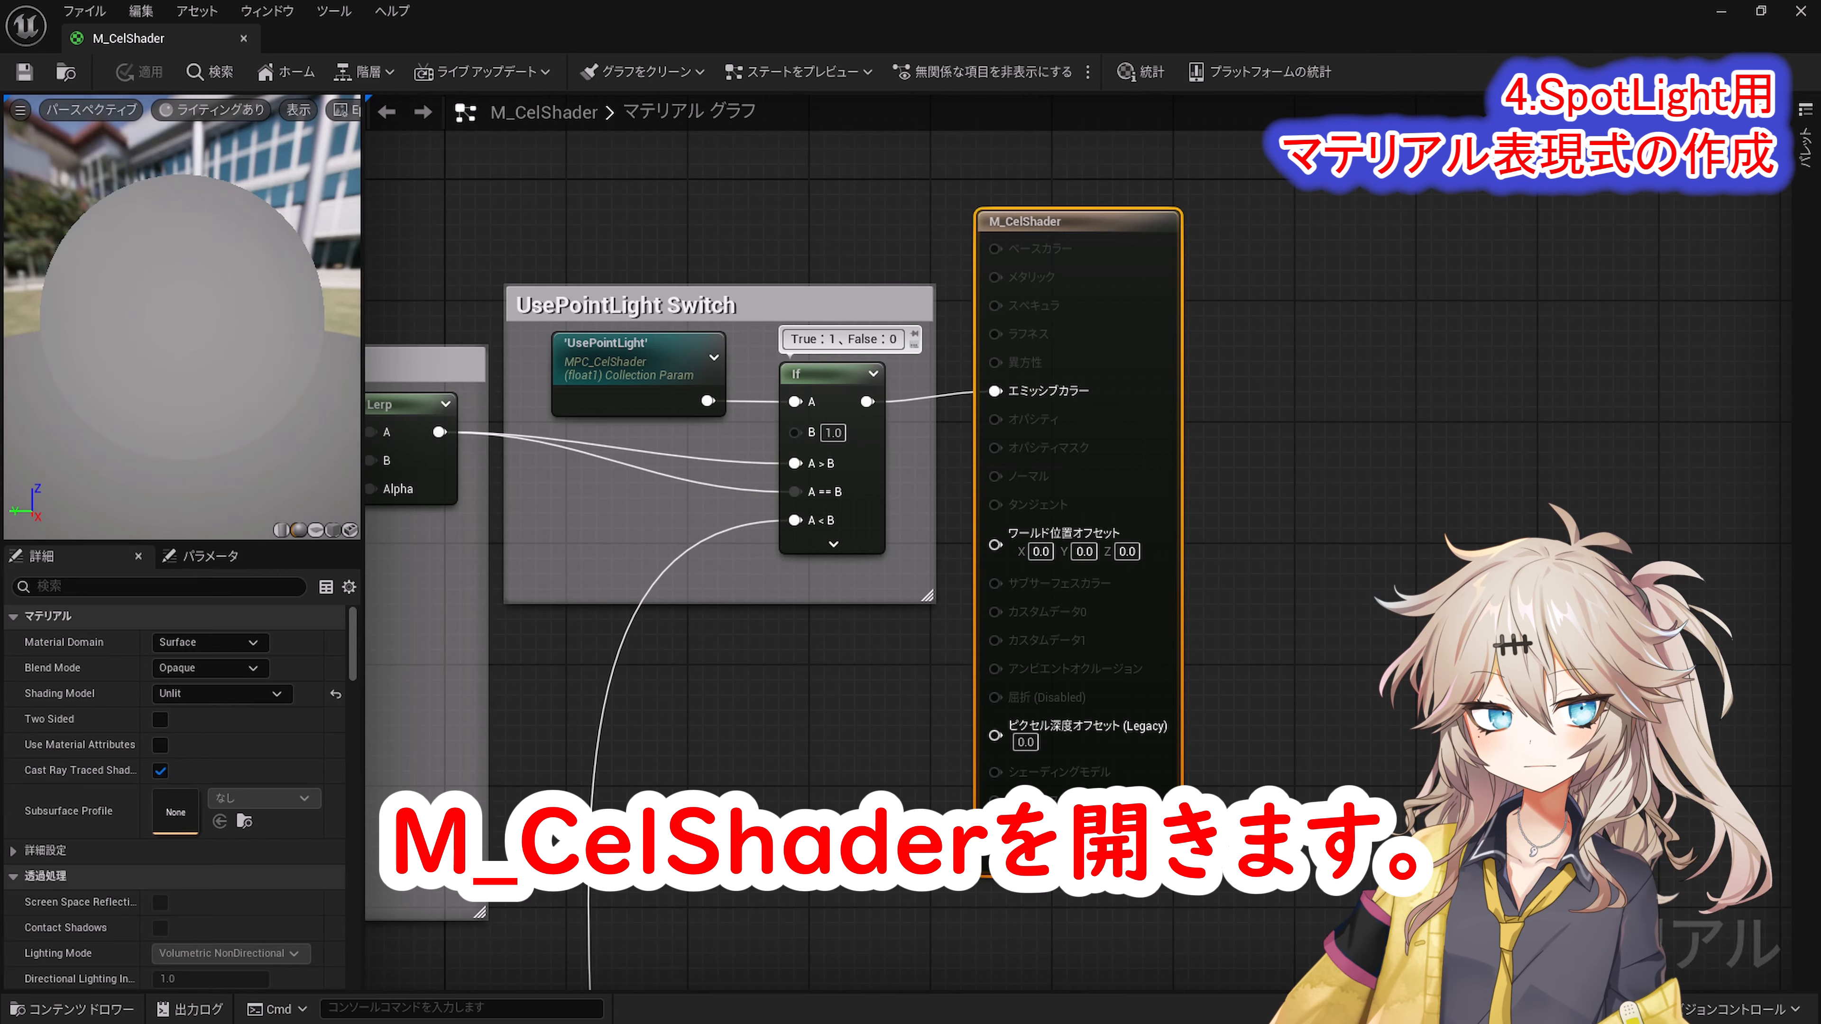
scroll(1488, 287, "down", 6)
right_click_drag(1488, 287, 1422, 263)
left_click_drag(610, 211, 1343, 516)
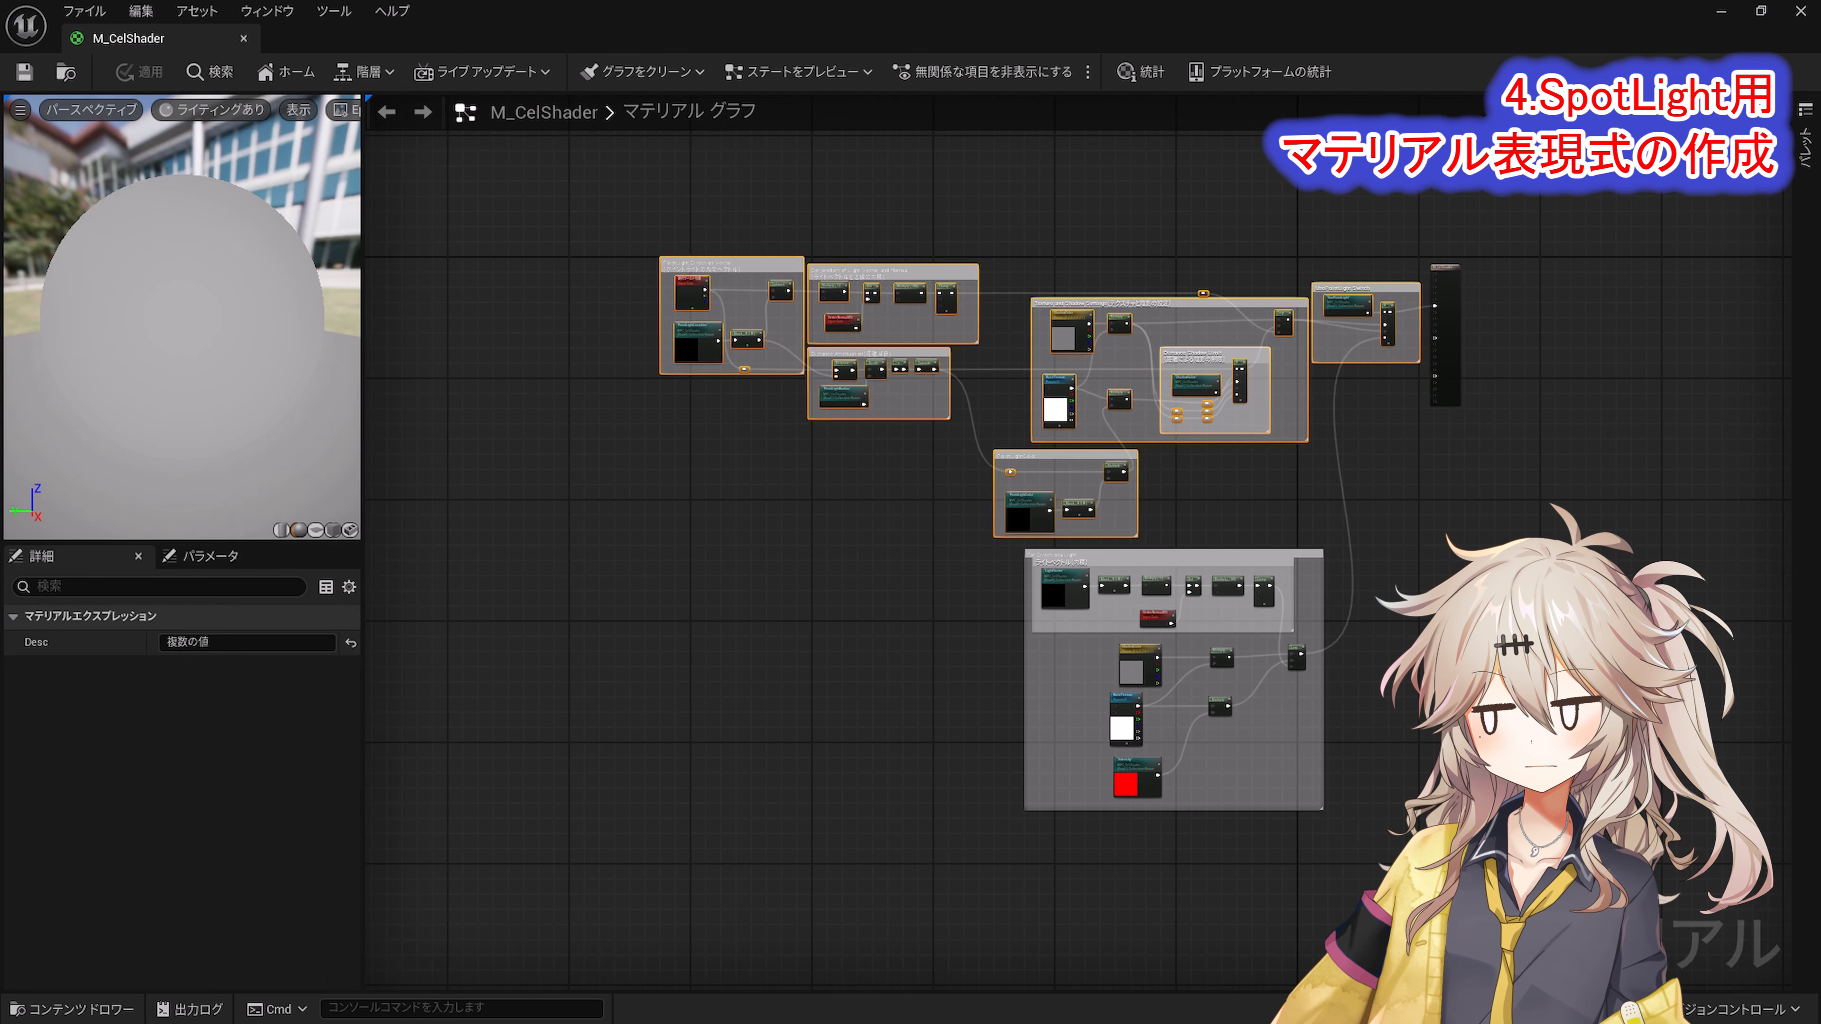
type("cFor PointLight")
left_click(1495, 590)
Step: Add a Multiply node after the Clamp node of the light vector and normal dot product group
scroll(1495, 590, "up", 1)
right_click_drag(1490, 588, 1760, 683)
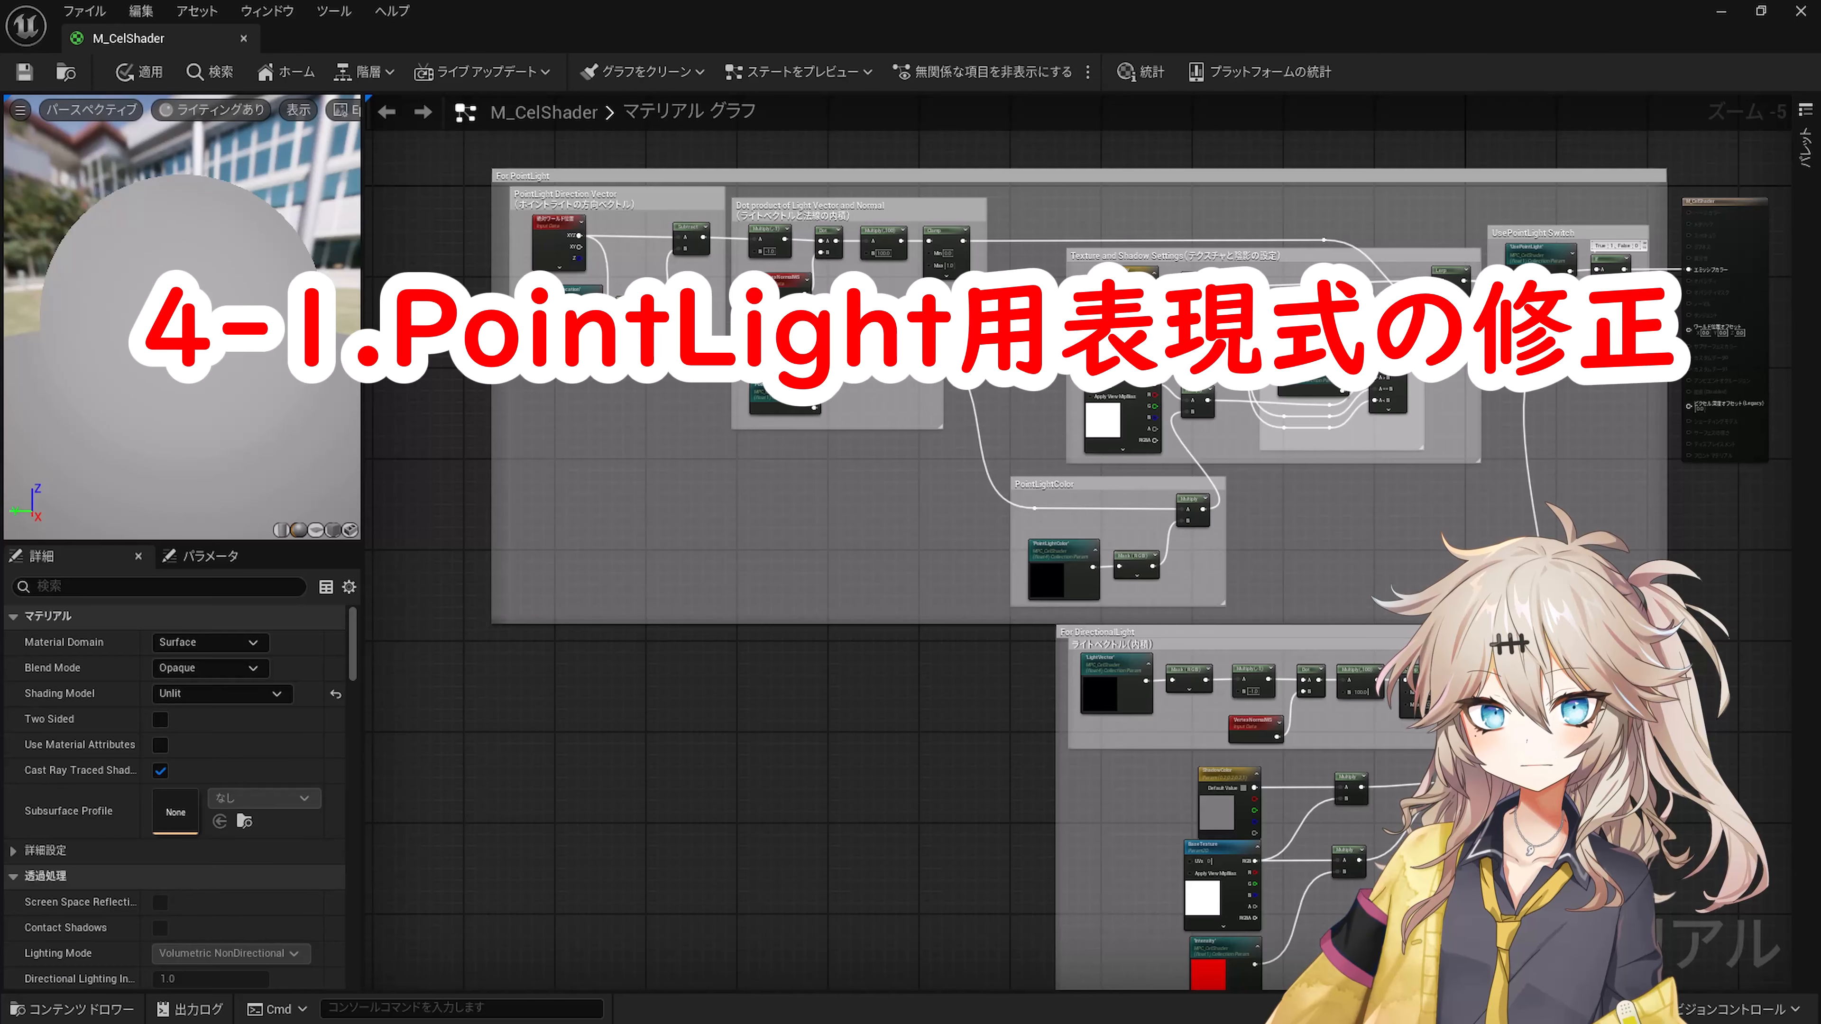
right_click_drag(877, 695, 894, 855)
scroll(896, 624, "up", 3)
right_click_drag(896, 624, 942, 722)
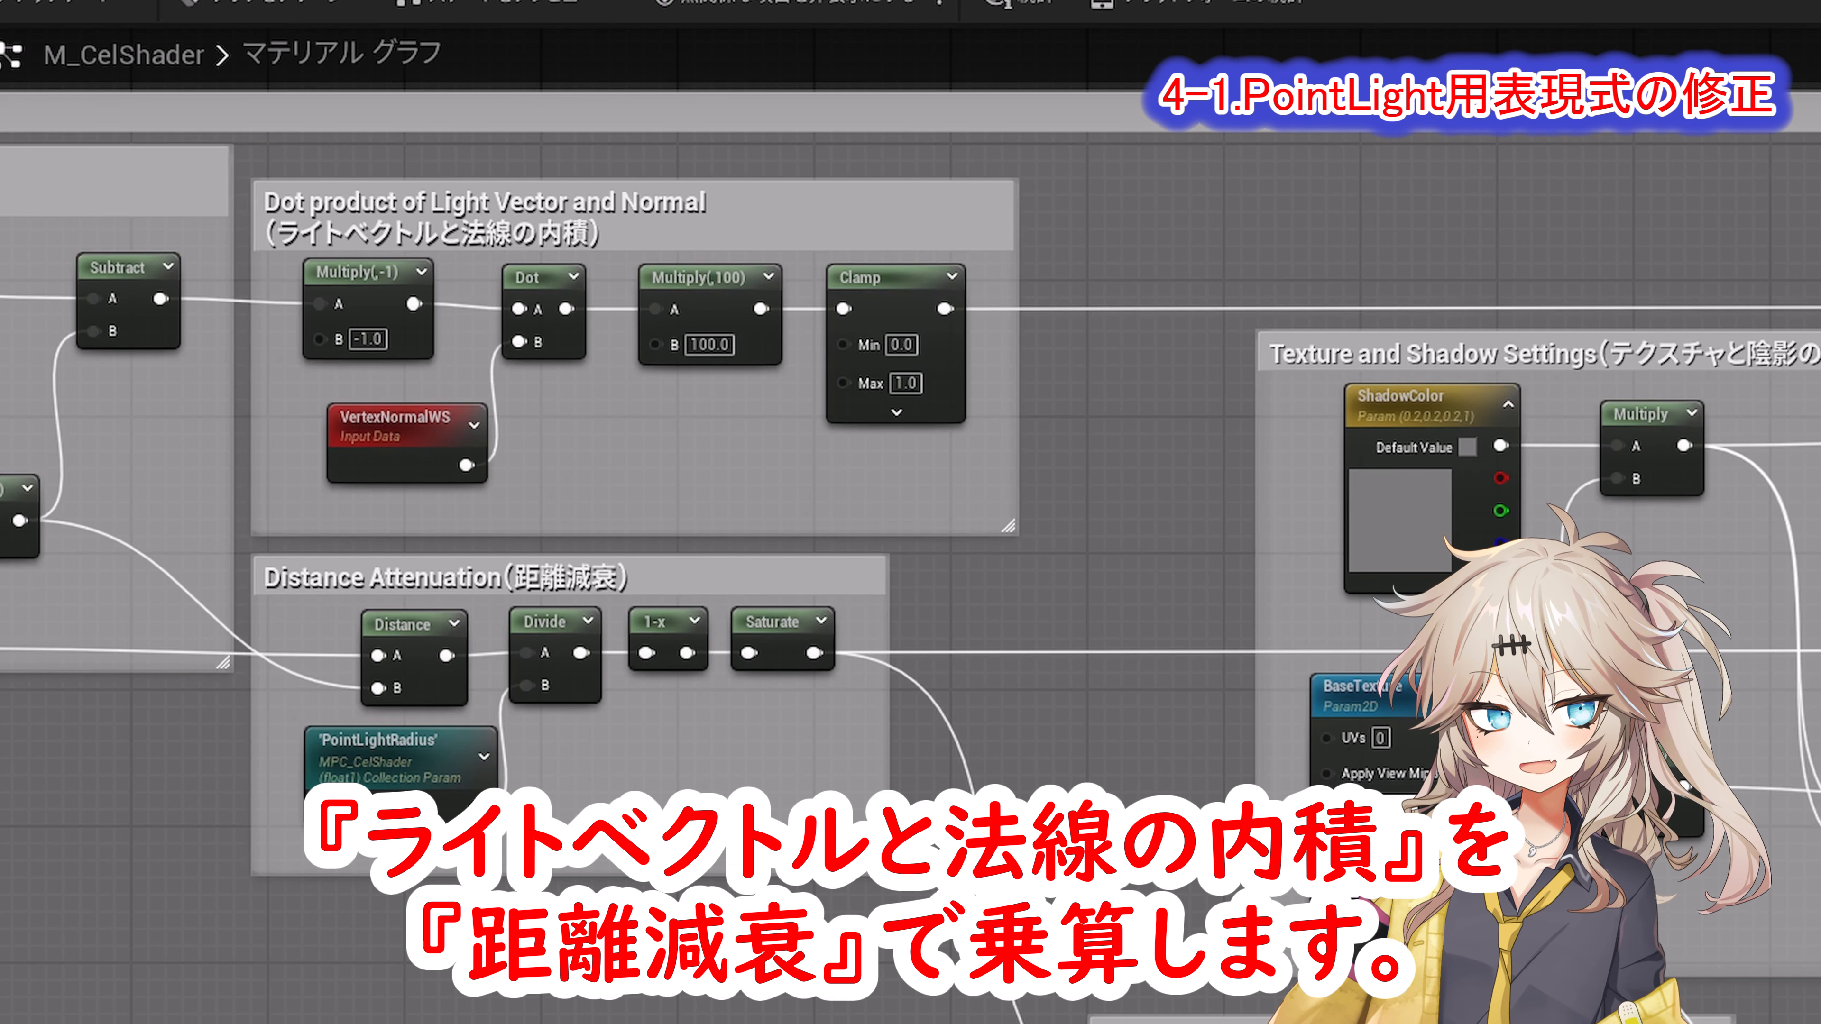
right_click(1099, 278)
type("Multiply")
left_click(1166, 561)
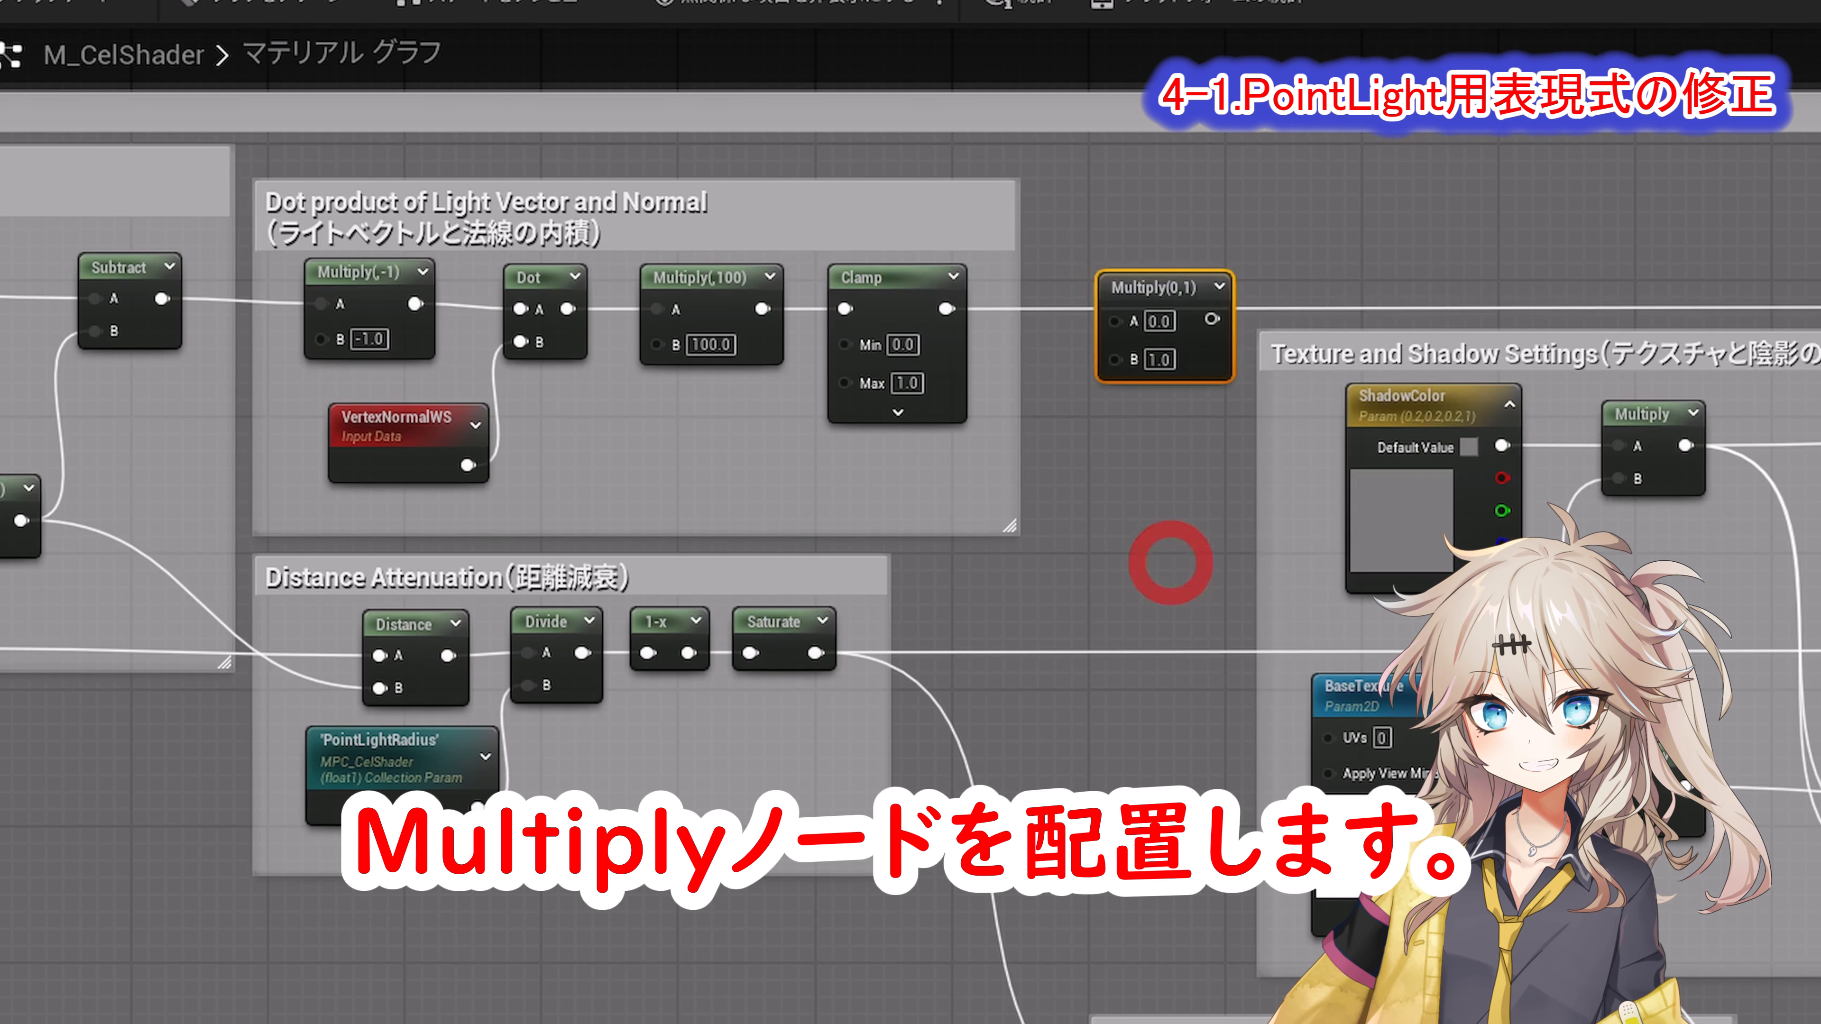
Step: Multiply the dot product's Clamp output by the Distance Attenuation's Saturate output and connect the result to the Lerp's Alpha
left_click_drag(1115, 321, 947, 309)
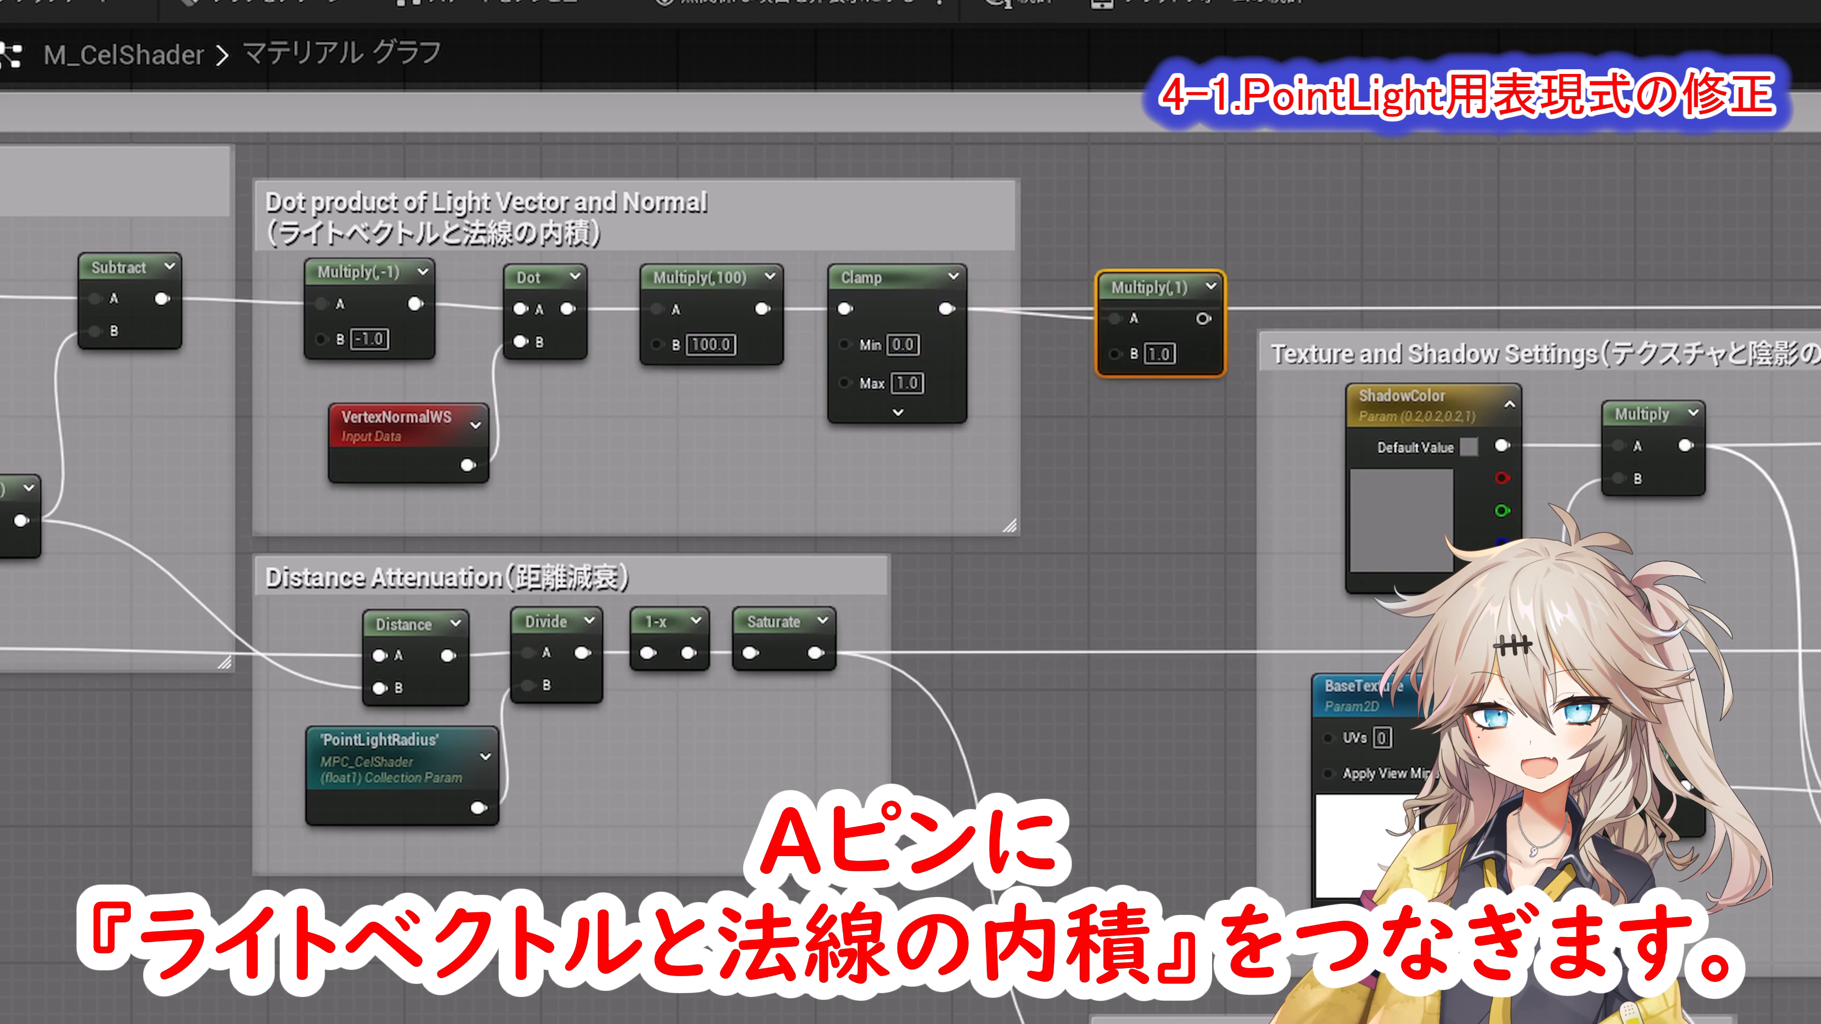
left_click_drag(1115, 354, 823, 651)
right_click_drag(1593, 238, 870, 252)
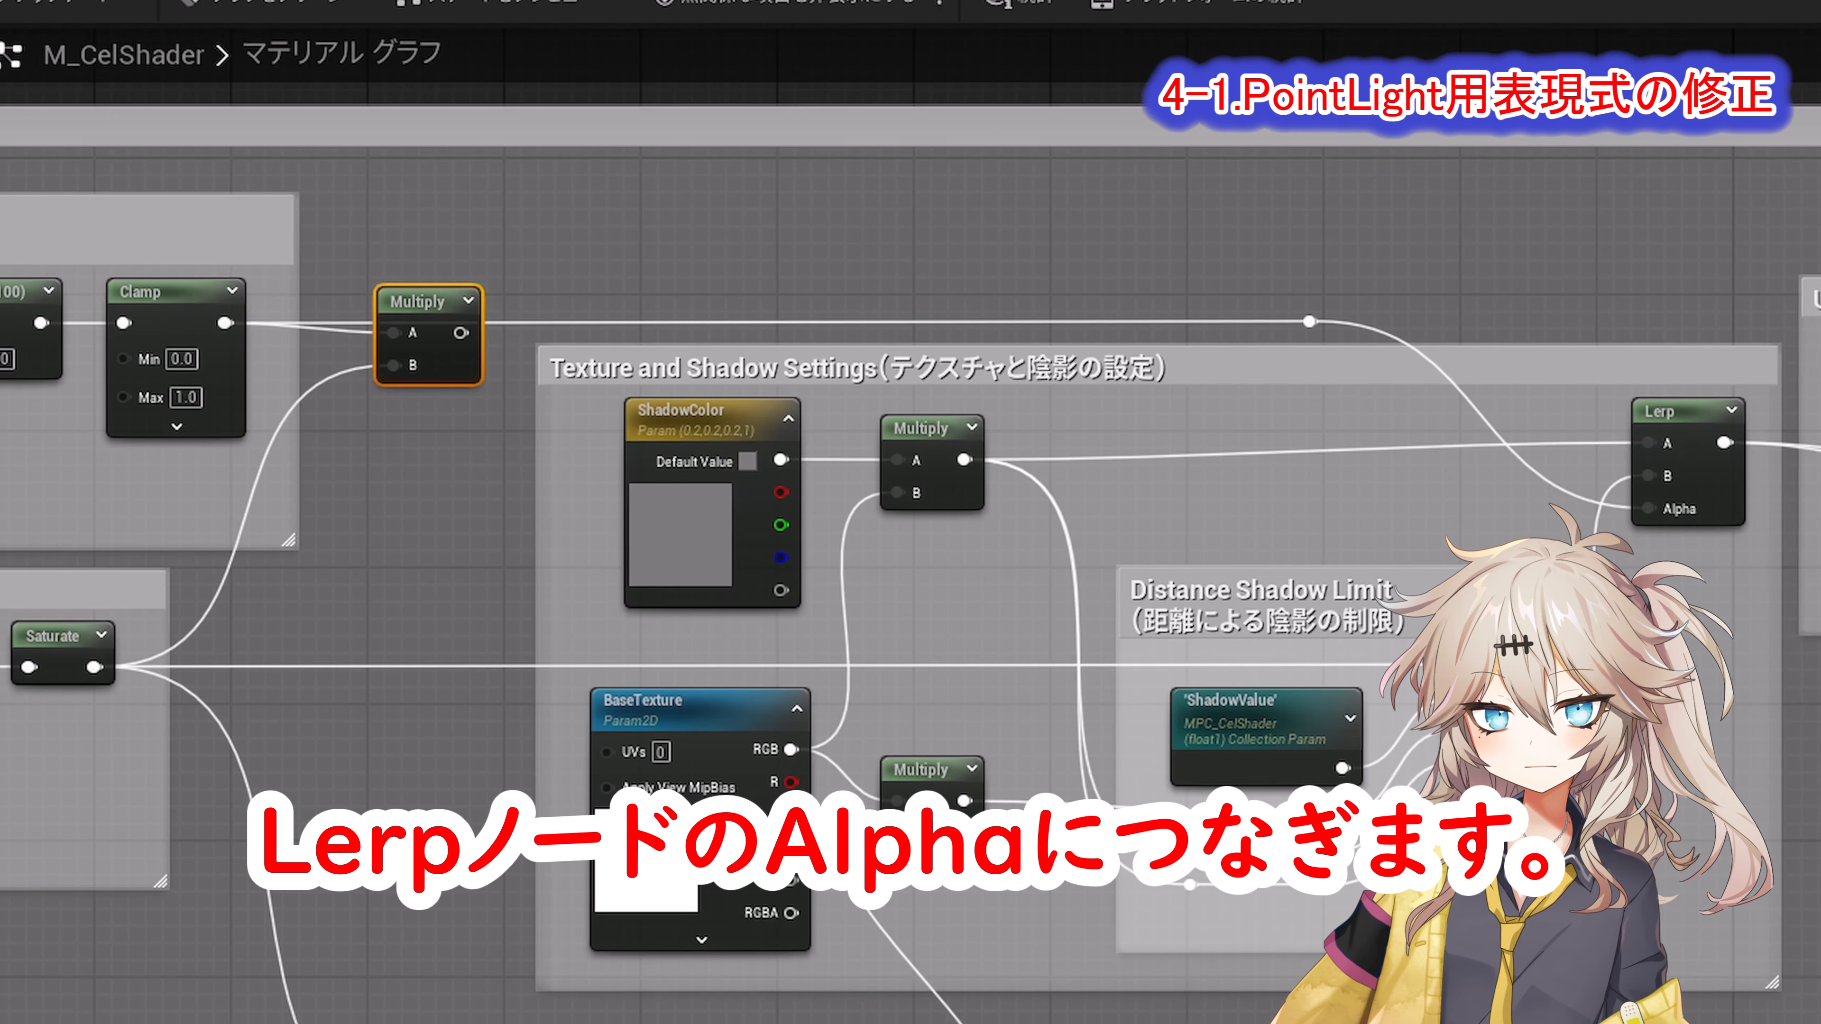
left_click_drag(459, 332, 1310, 321)
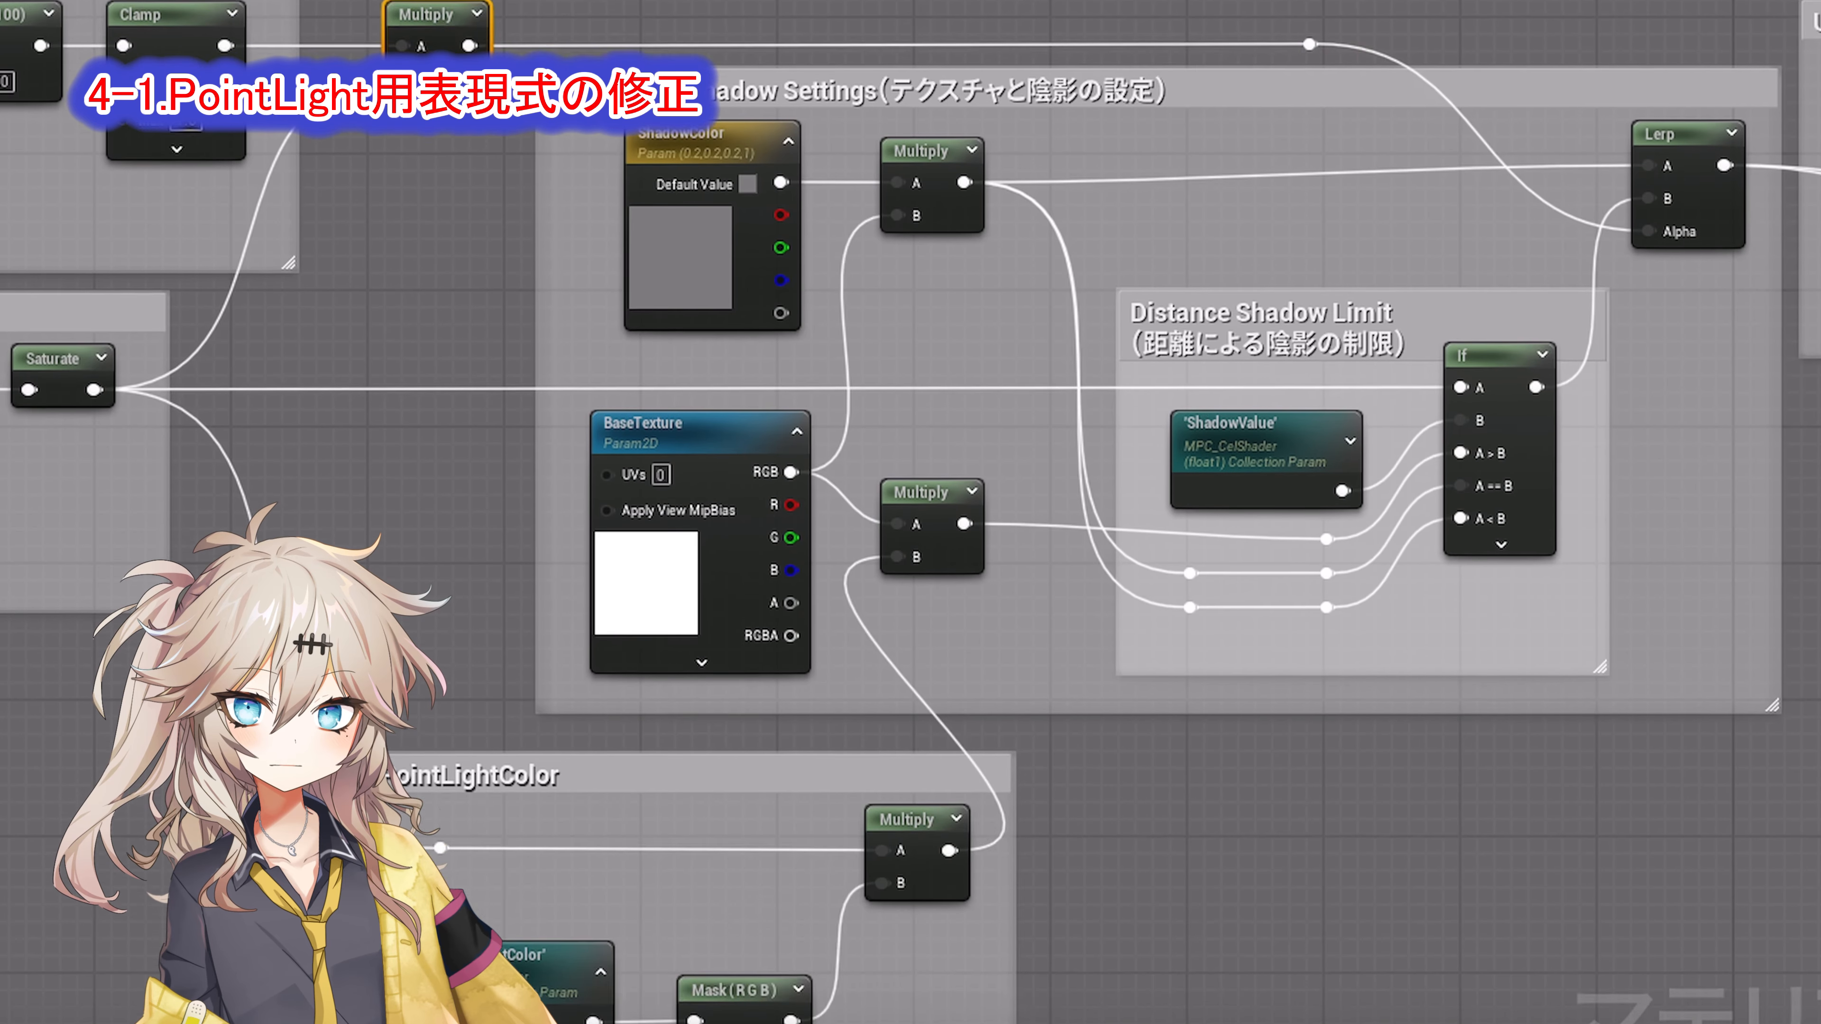
Step: Delete the Distance Shadow Limit group and connect the BaseTexture Multiply node's output to the Lerp's B input
left_click_drag(1110, 263, 1542, 647)
key("Delete")
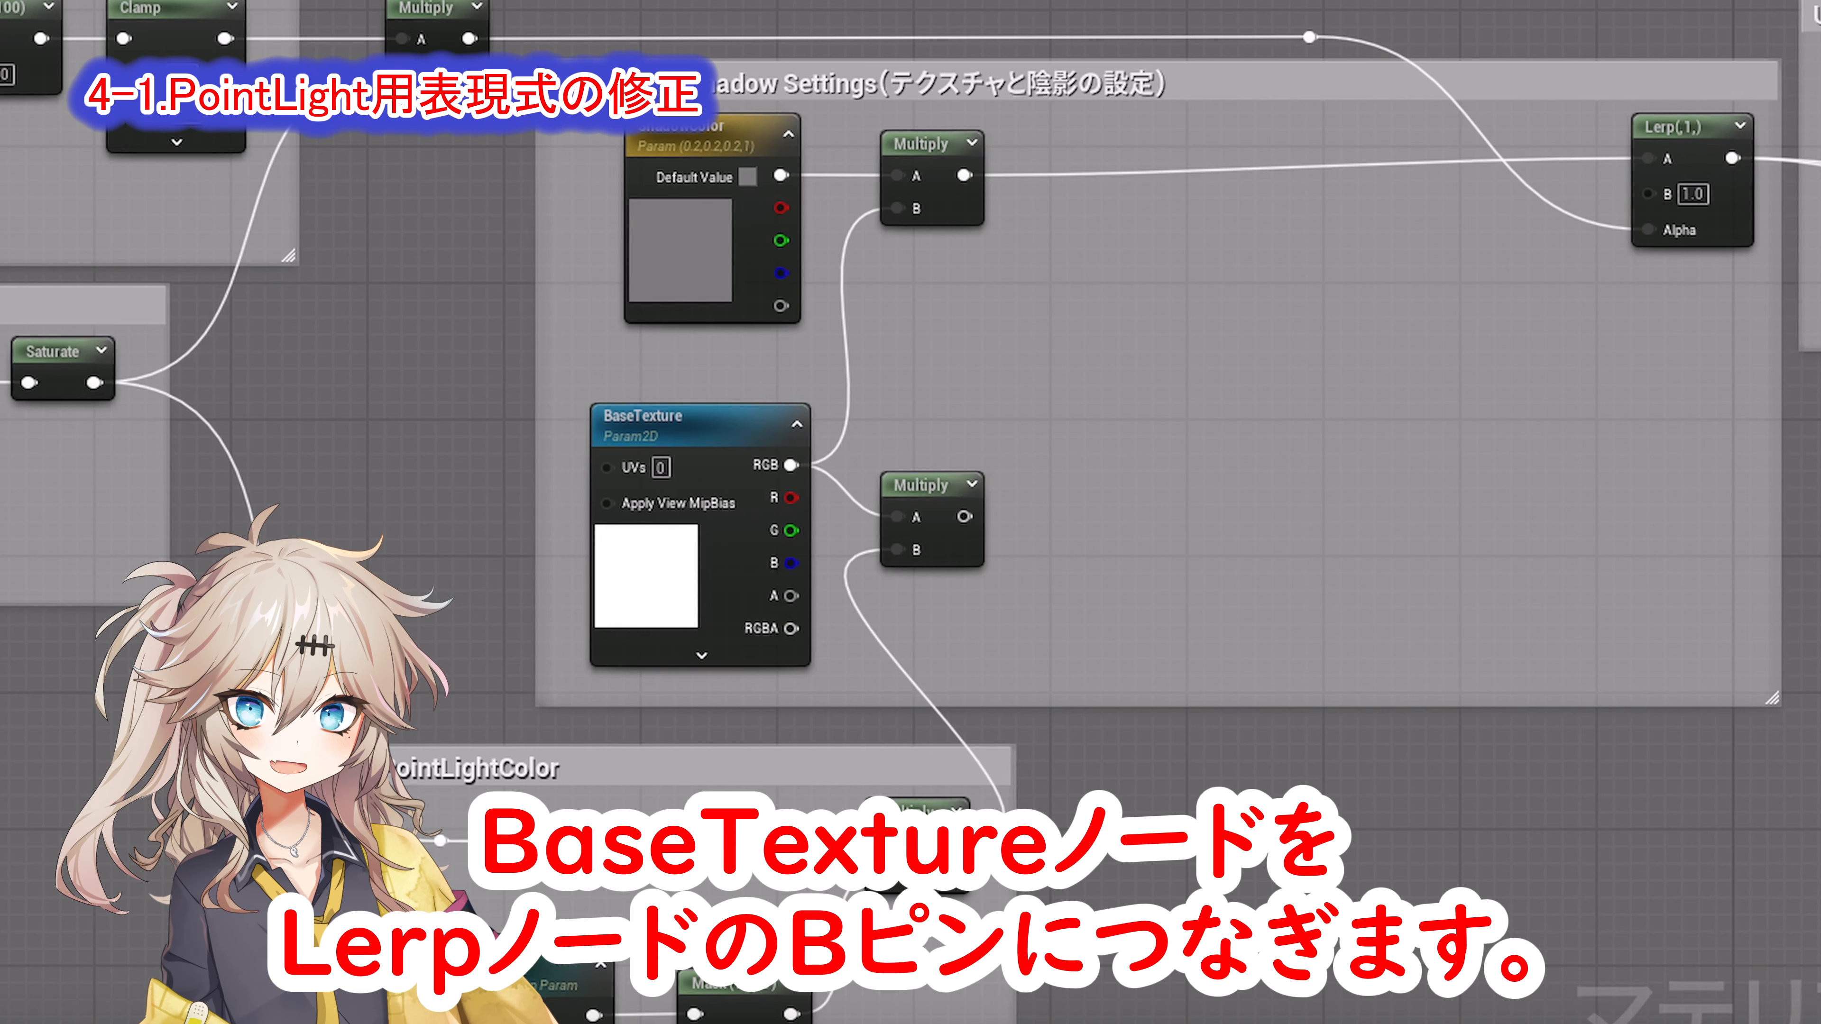
left_click_drag(964, 517, 1649, 192)
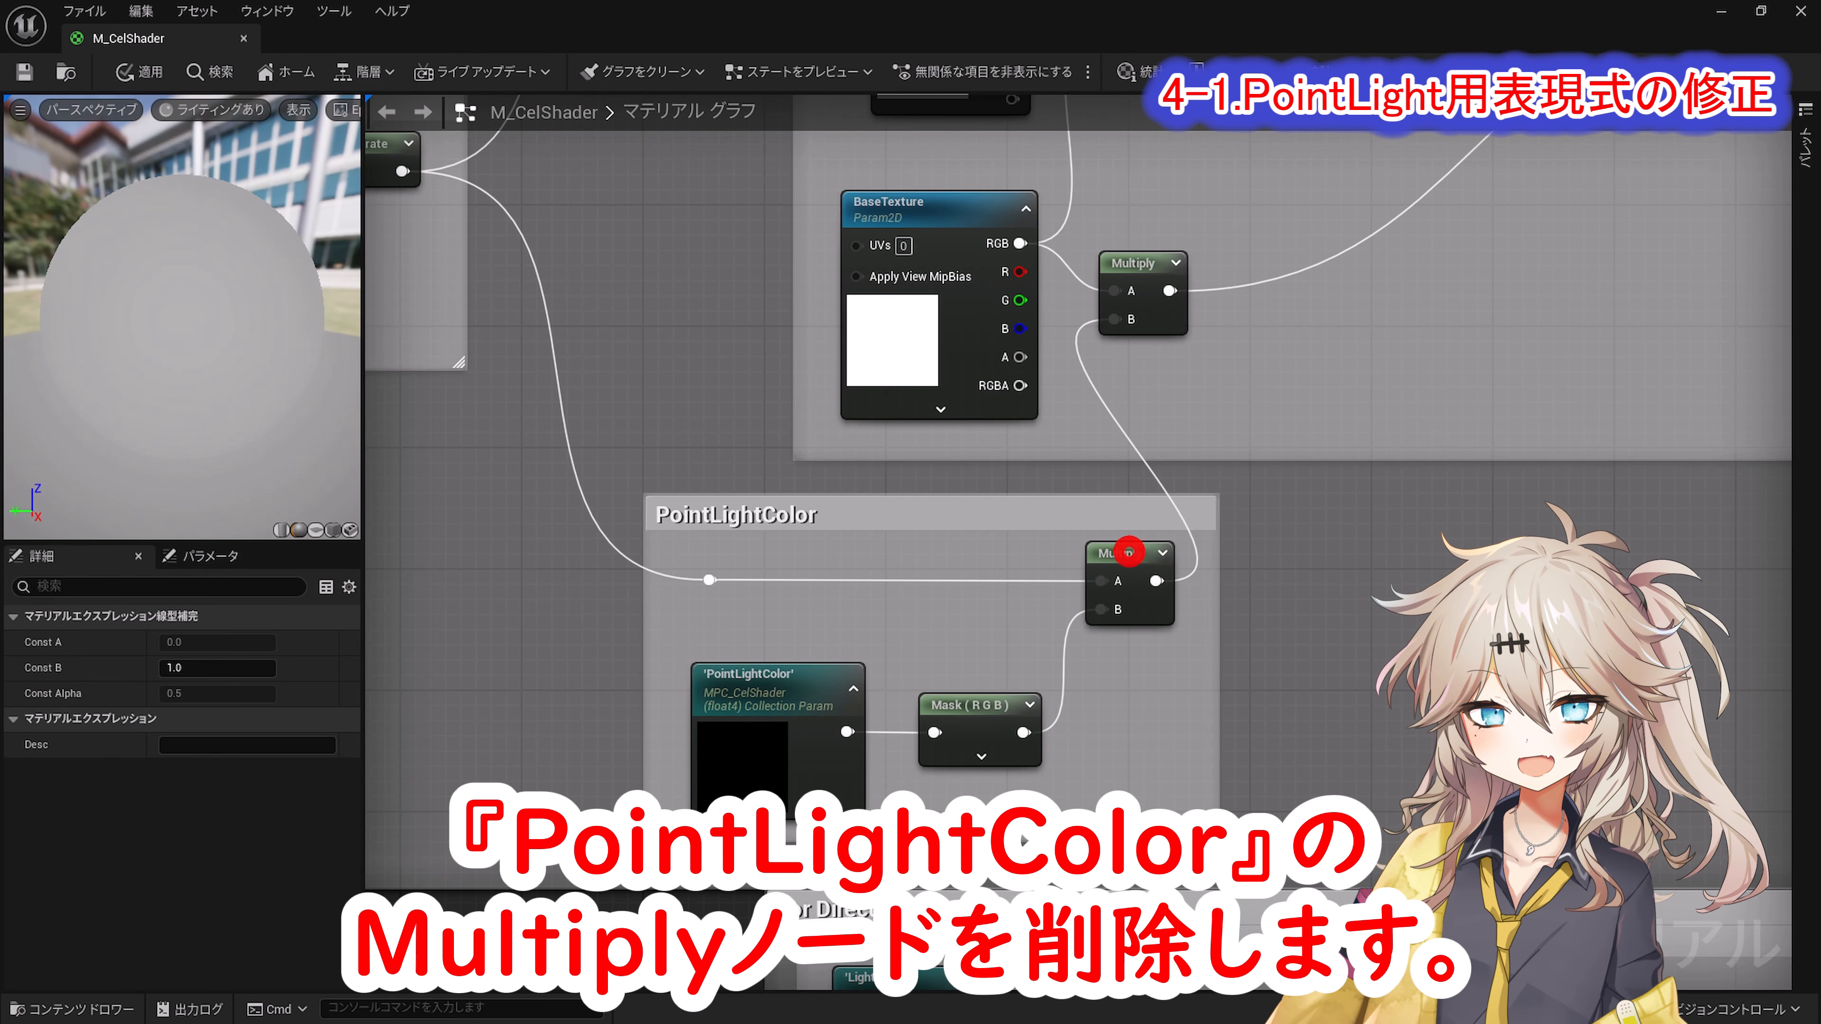
Step: Delete the Multiply and reroute nodes in PointLightColor and connect its Mask (RGB) output to the BaseTexture Multiply's B input
left_click(1129, 552)
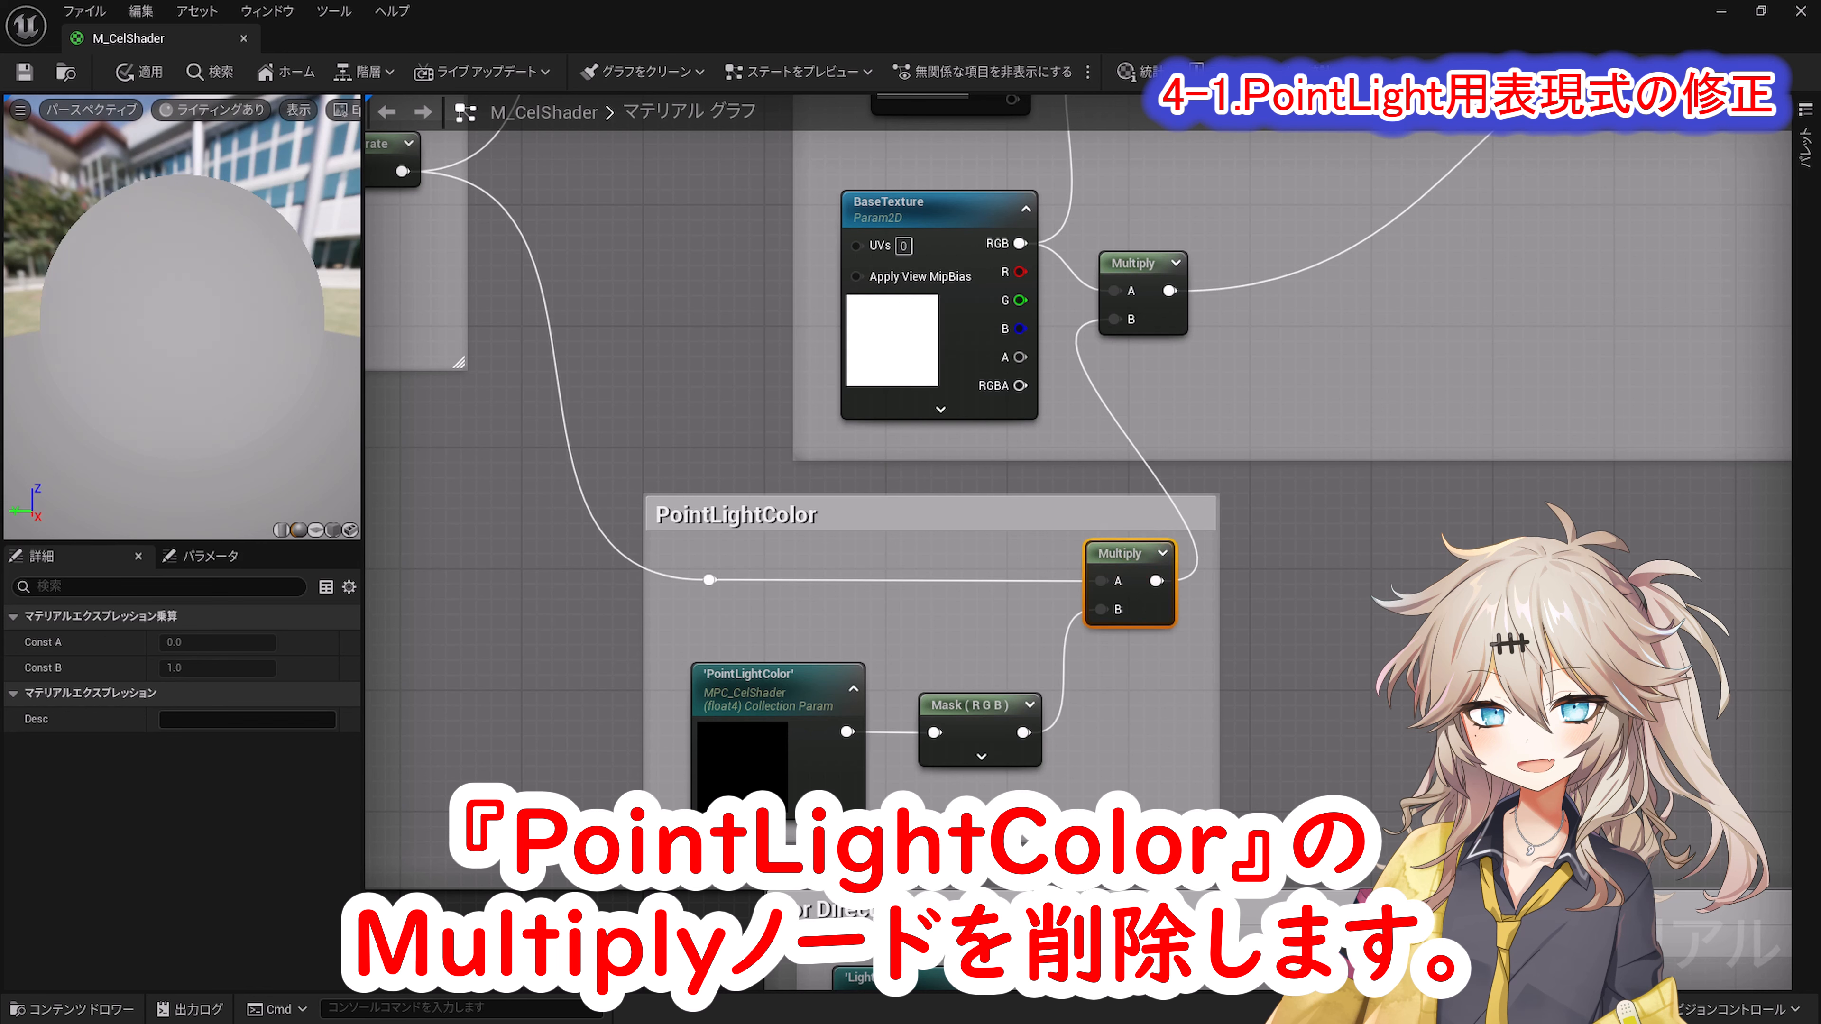
key("Delete")
left_click(709, 579)
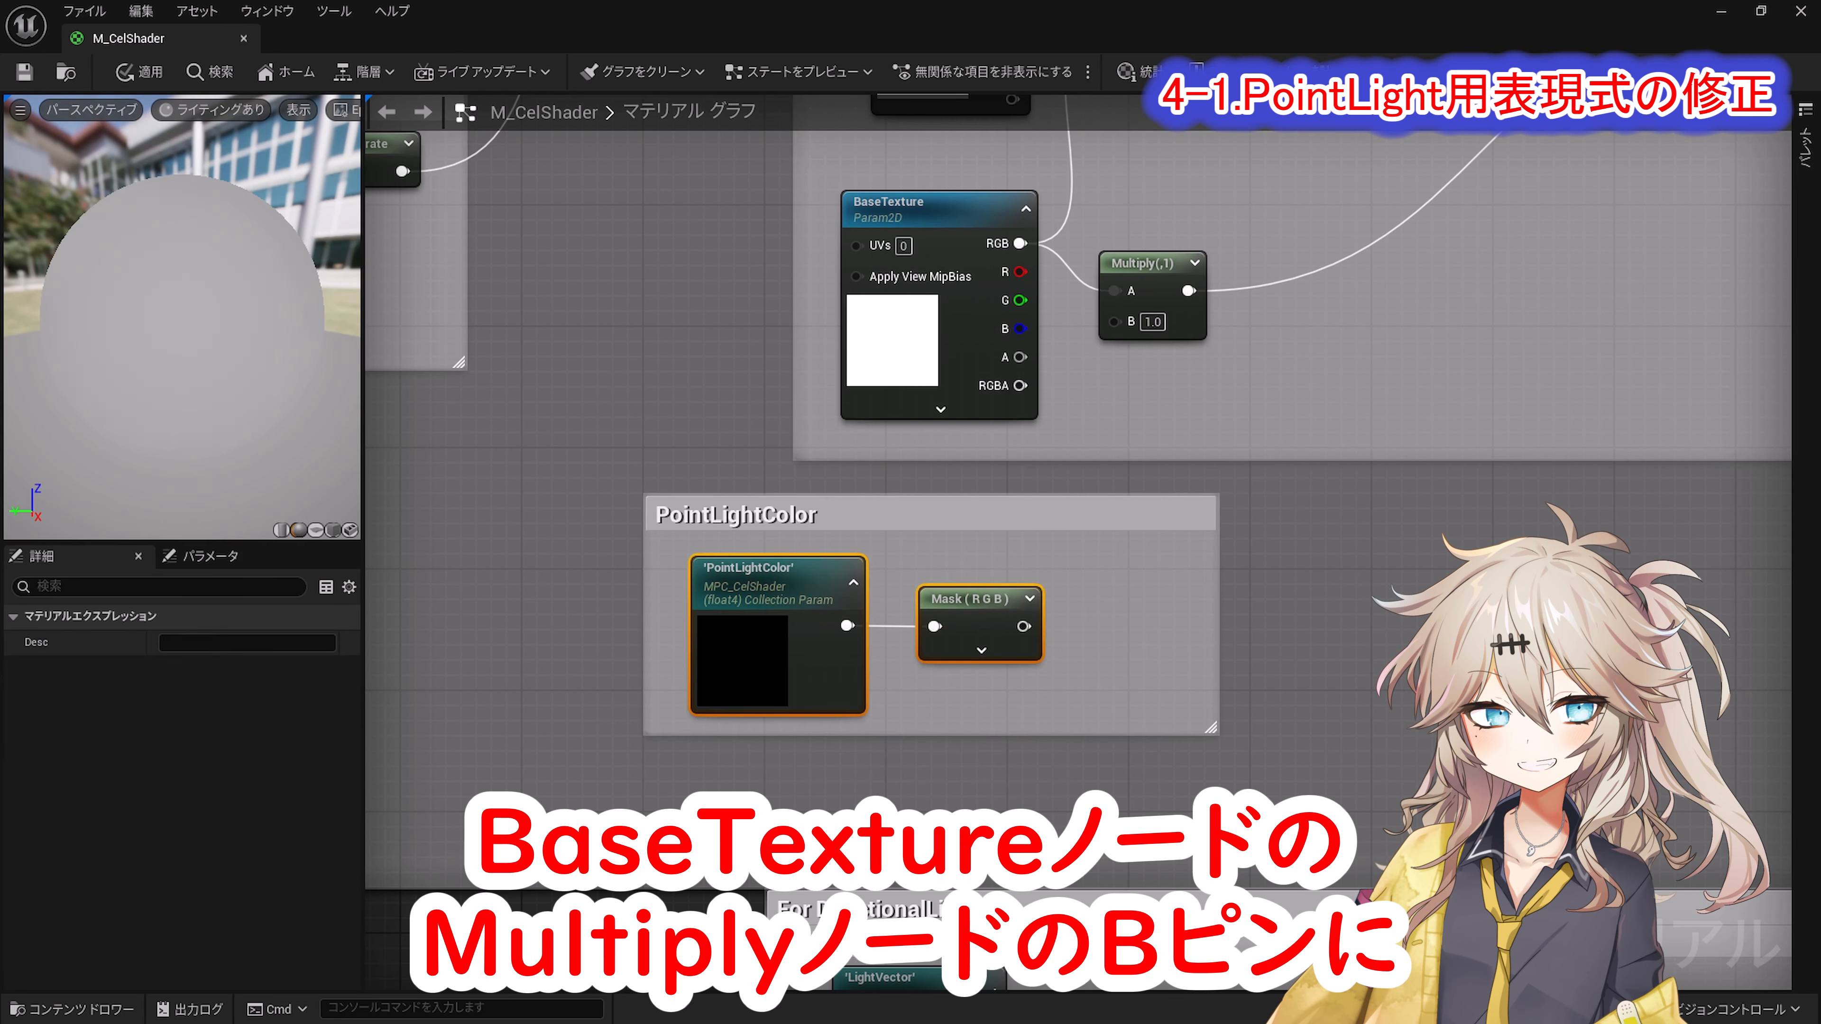
left_click_drag(1024, 627, 1115, 320)
Step: Rename the PointLight Direction Vector comment to "Vector from PointLight to Vertex （ポイントライトから頂点へのベクトル）"
scroll(1434, 603, "down", 5)
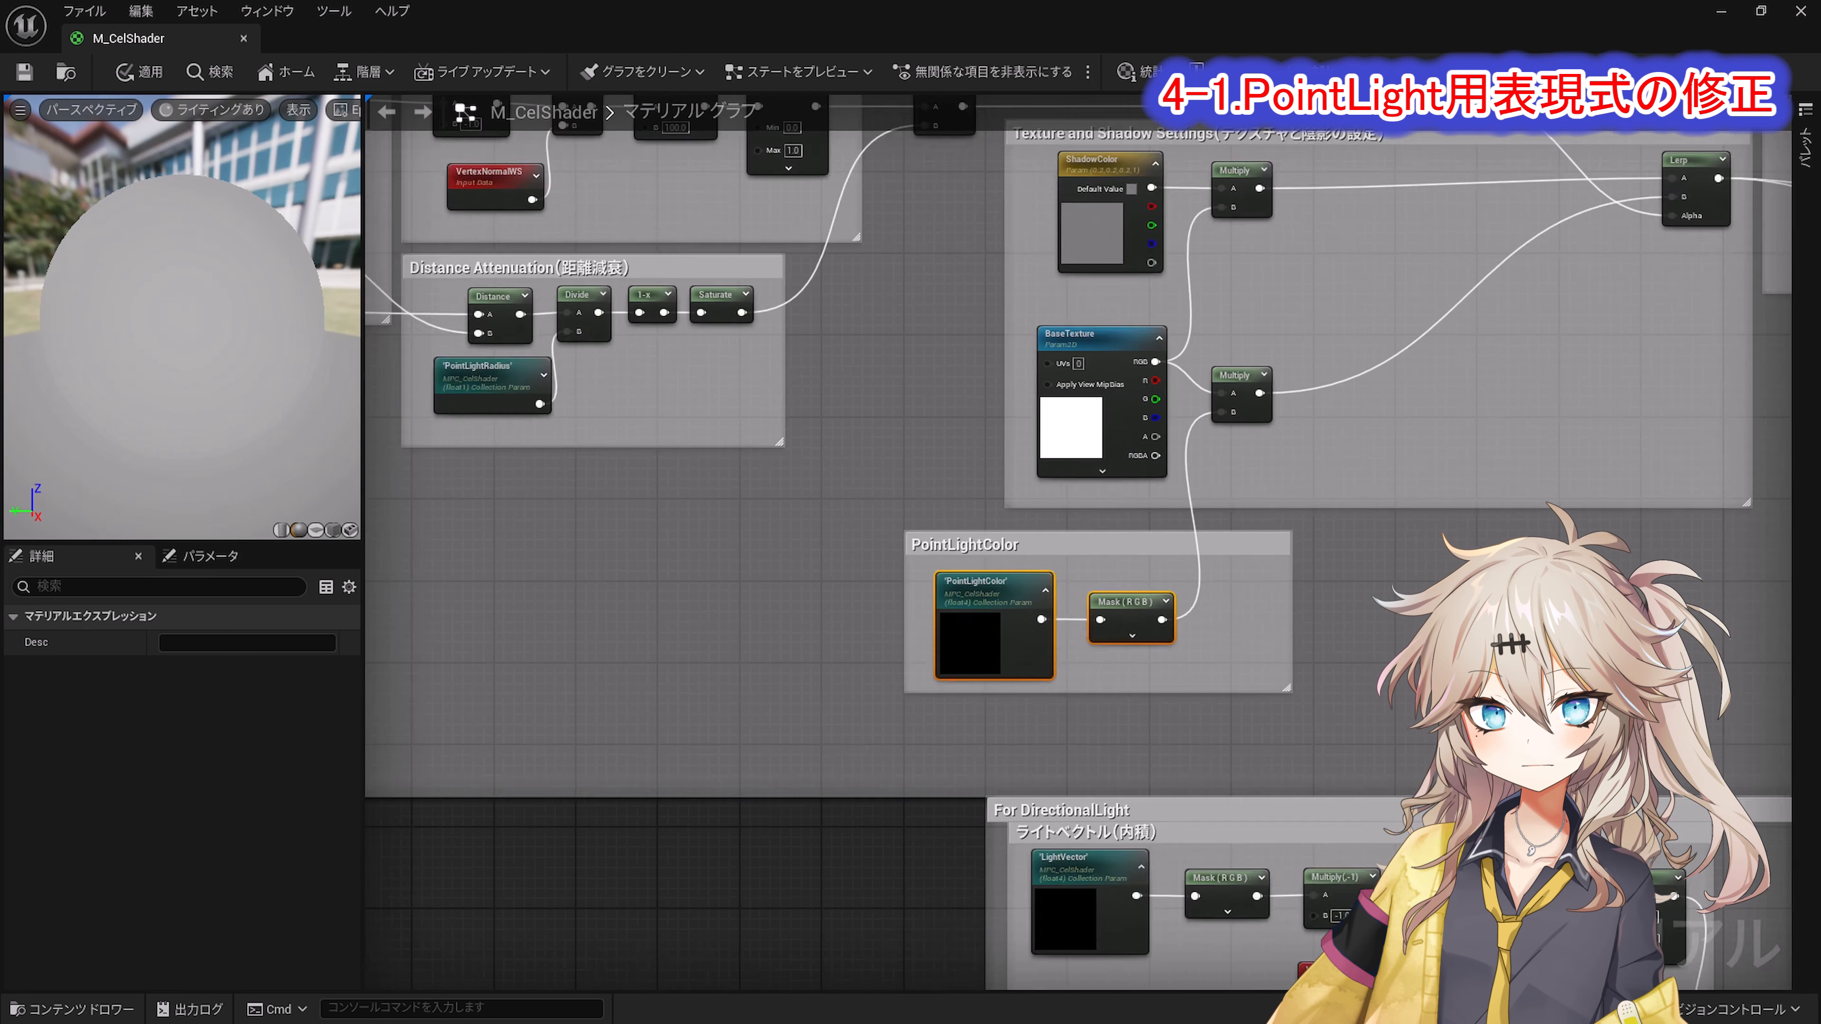
scroll(694, 370, "up", 2)
right_click_drag(693, 371, 682, 502)
scroll(682, 502, "up", 2)
scroll(797, 486, "up", 1)
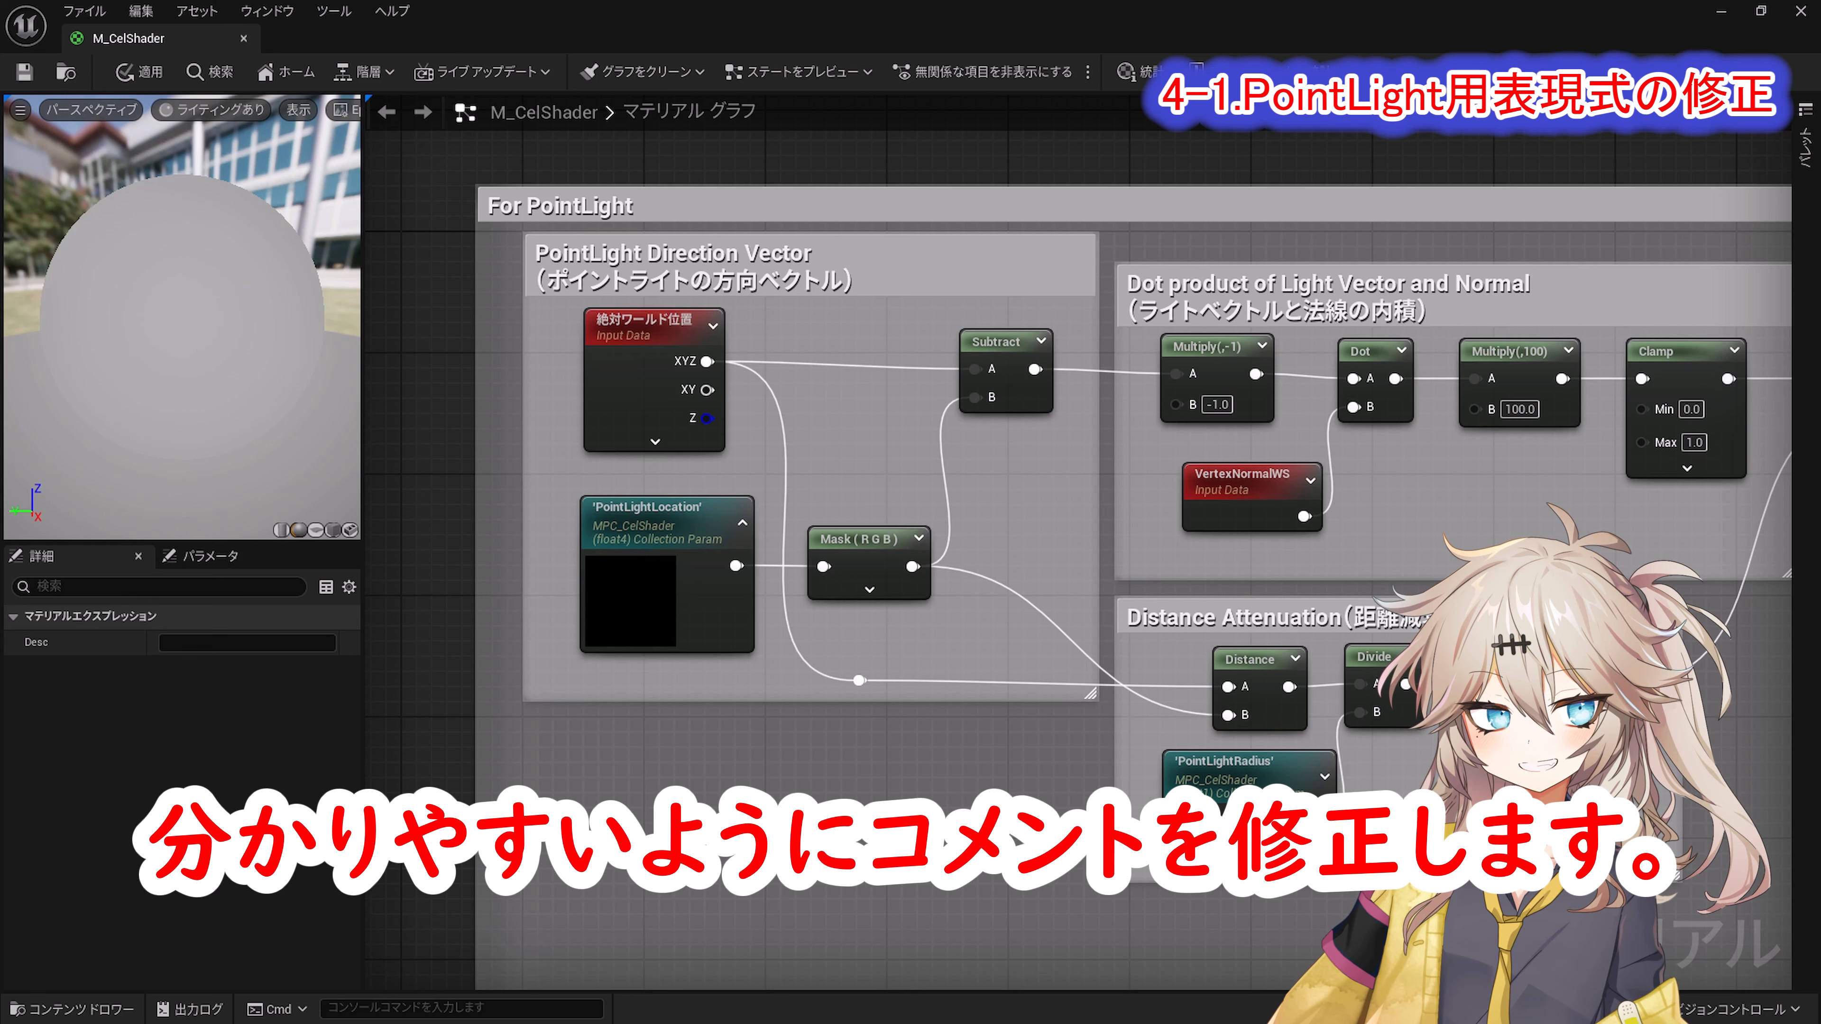
double_click(739, 254)
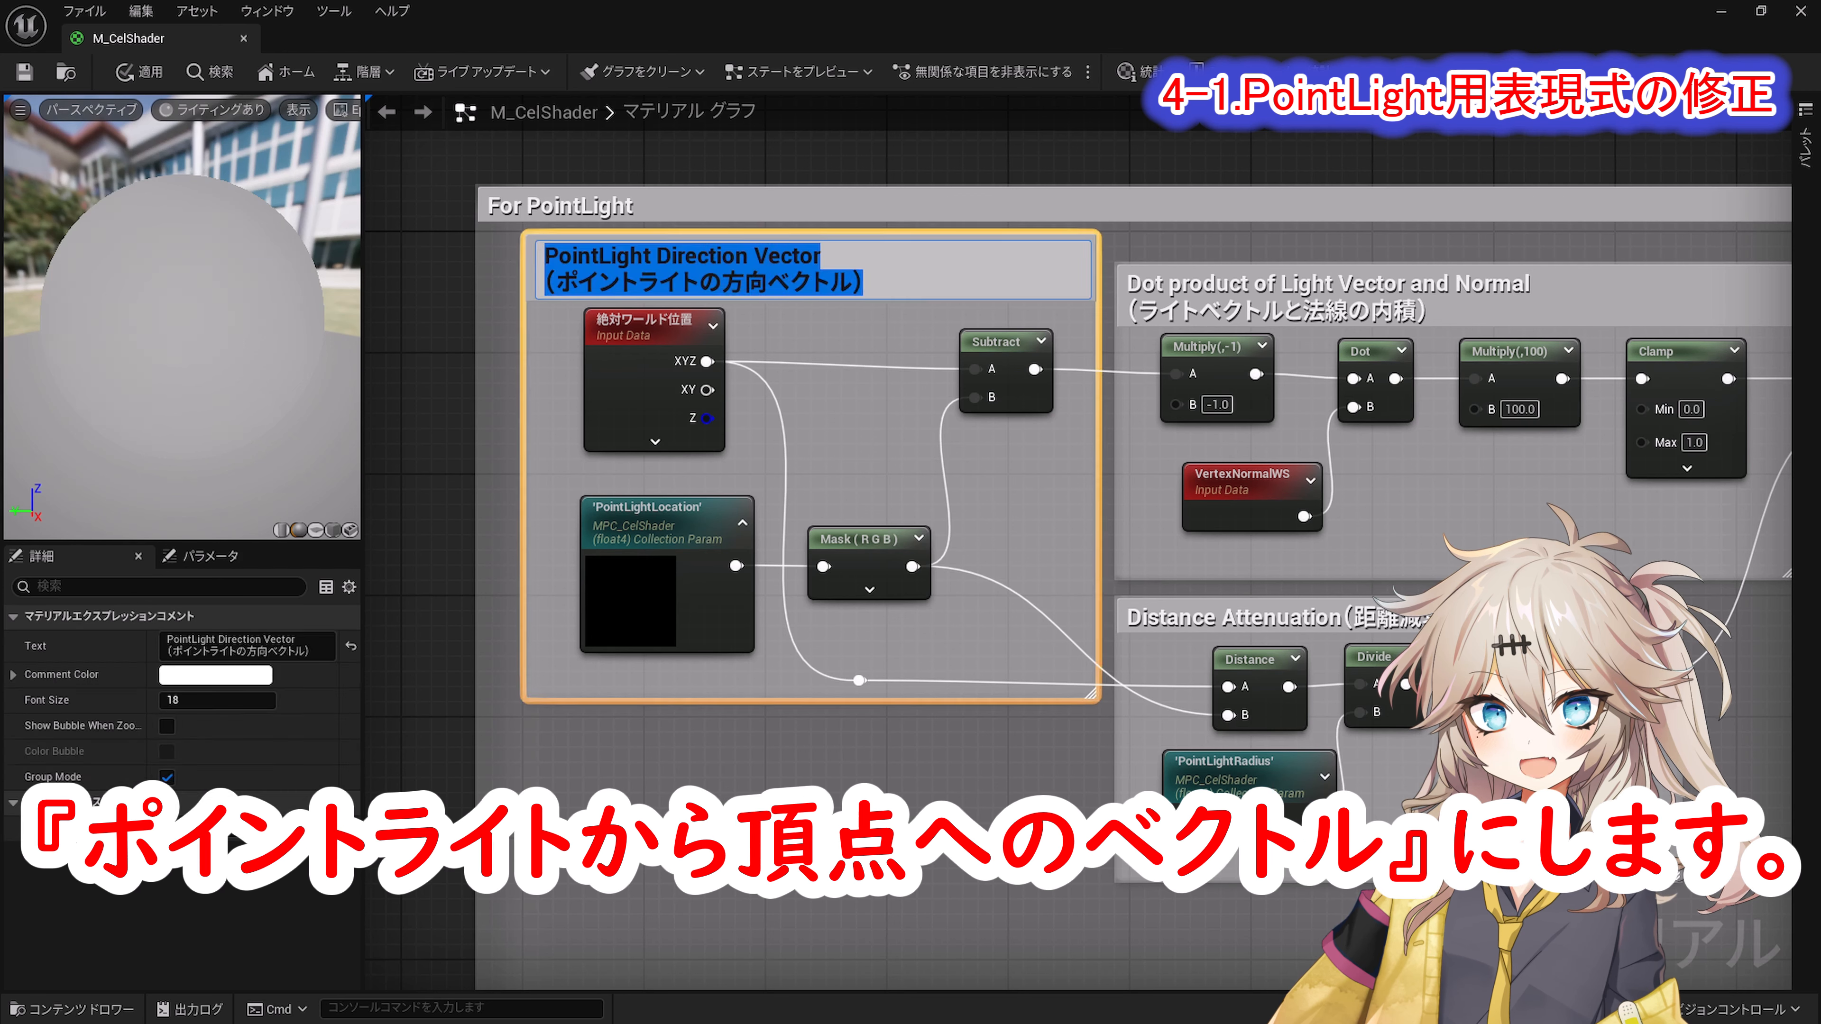
type("Vector from PointLight to Vertex （ポイントライトから頂点へのベクトル）")
key("Return")
Step: Insert a Normalize node between the Subtract node and the Multiply(,-1) node in the For PointLight section
mouse_move(989, 334)
left_mouse_down()
mouse_move(902, 329)
mouse_move(1004, 359)
left_mouse_up()
type("normalize")
key("Return")
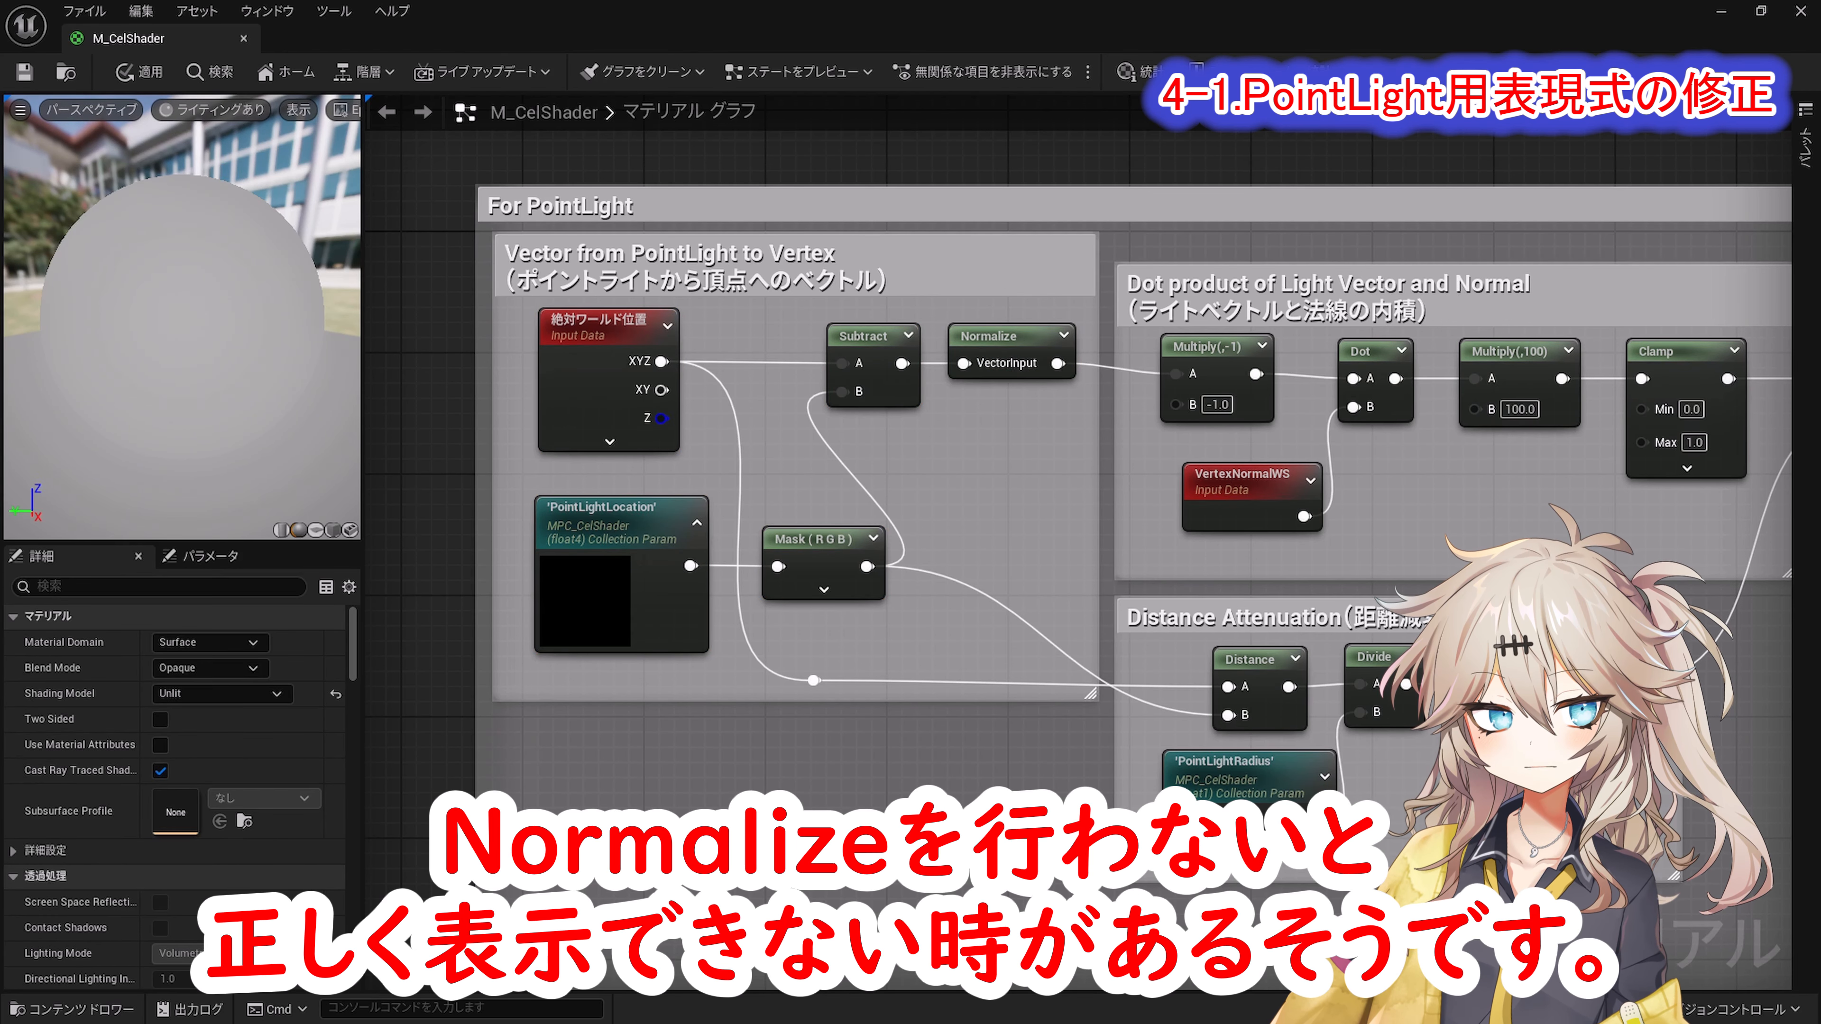
scroll(1234, 899, "down", 3)
right_click_drag(1234, 898, 1118, 785)
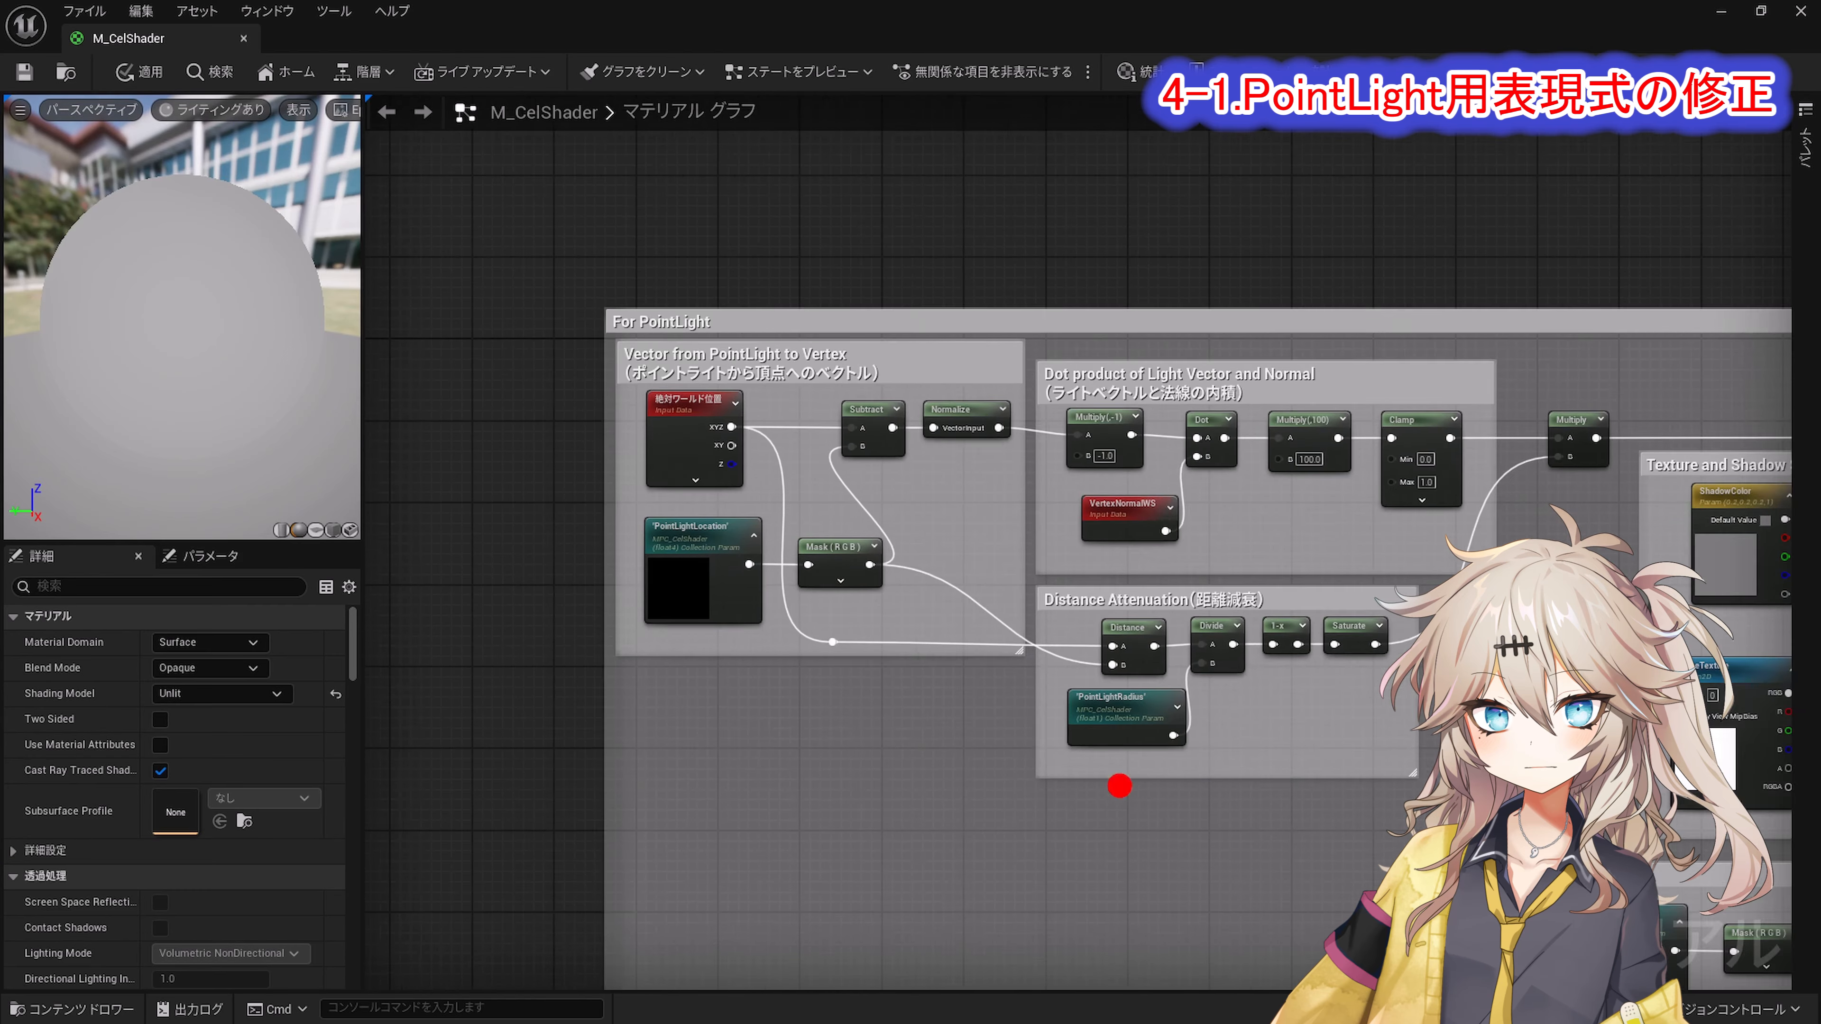
scroll(1456, 881, "down", 1)
right_click_drag(1456, 880, 1046, 587)
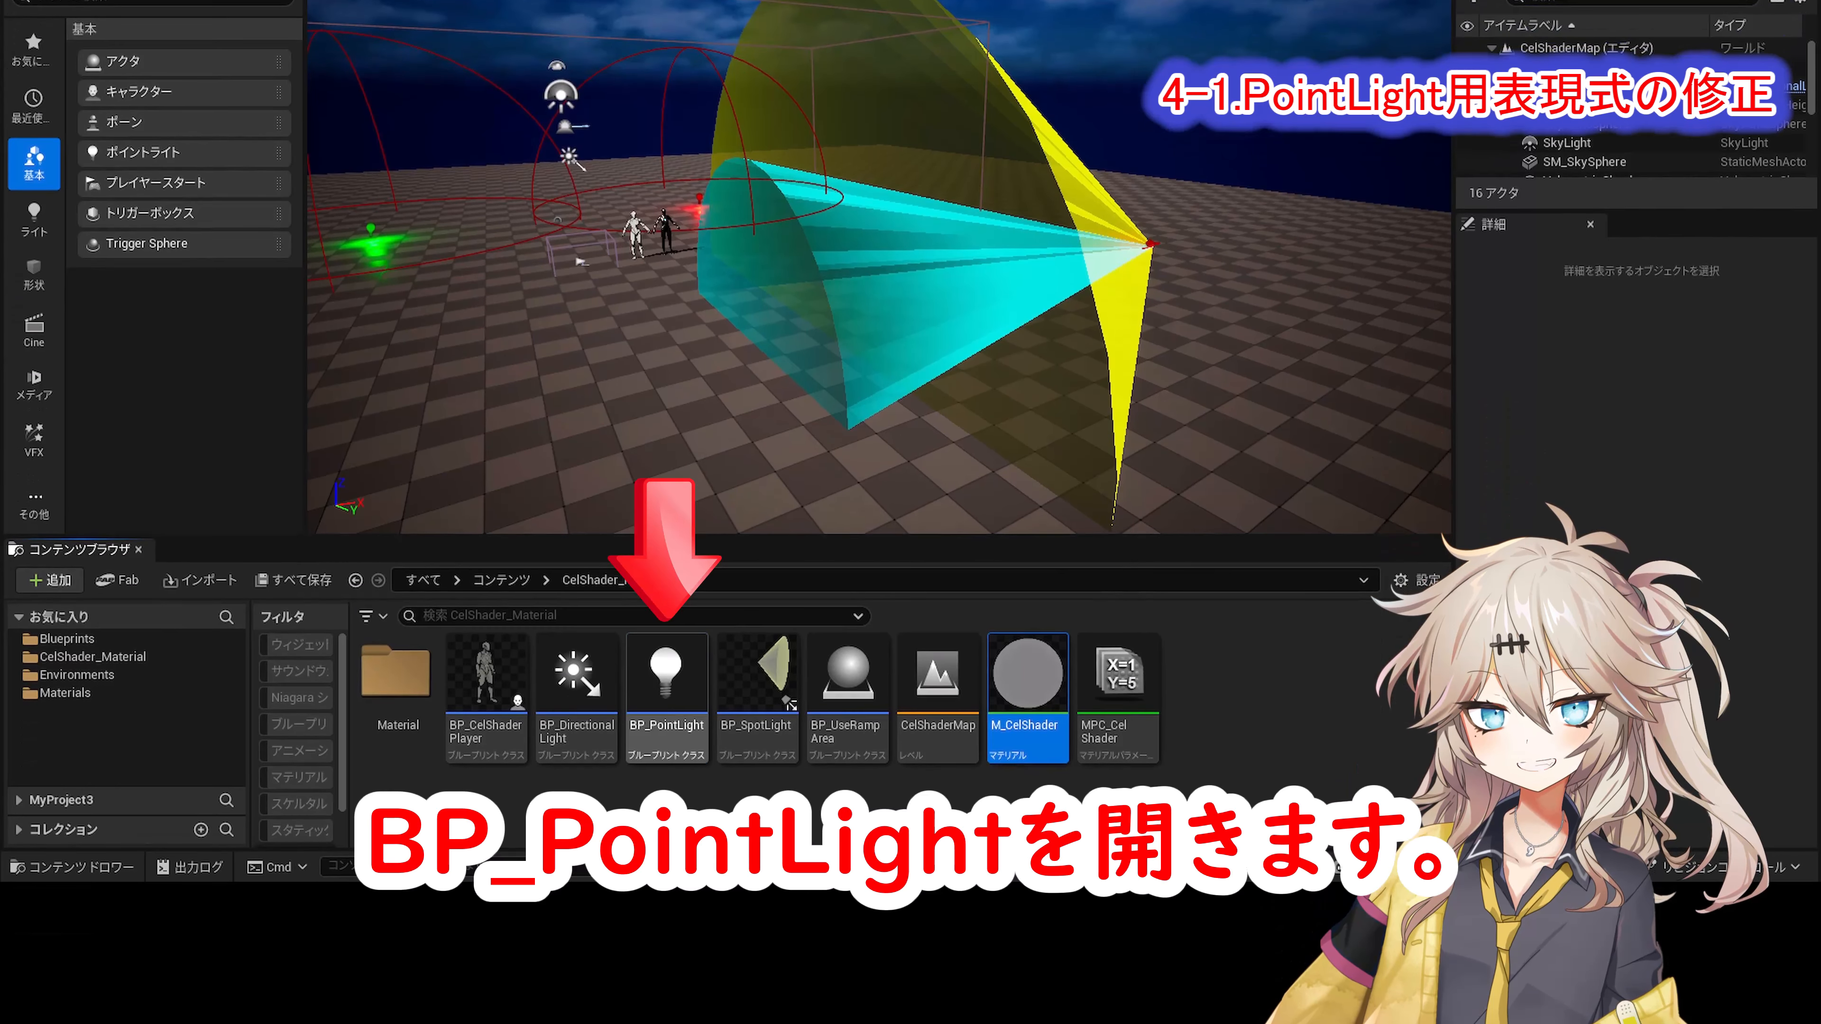
Step: Open BP_PointLight's Construction Script and delete the Shadow Offset group
double_click(675, 753)
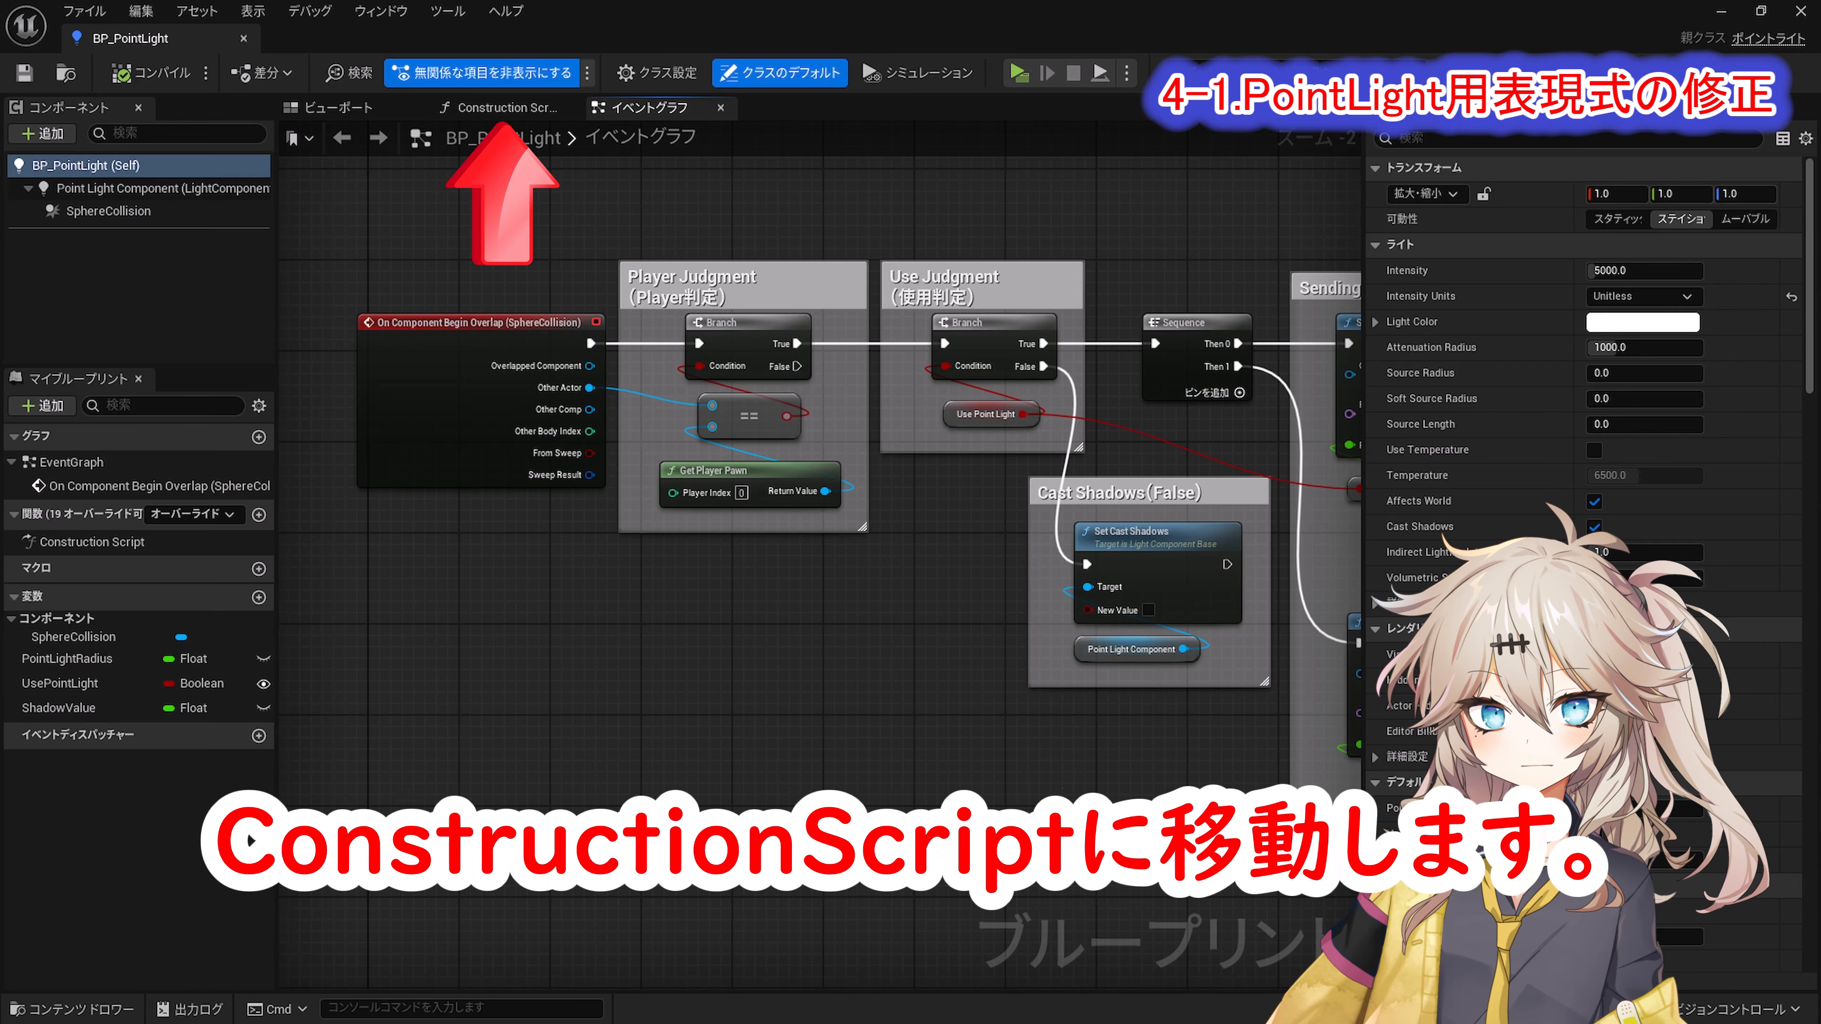
left_click(506, 107)
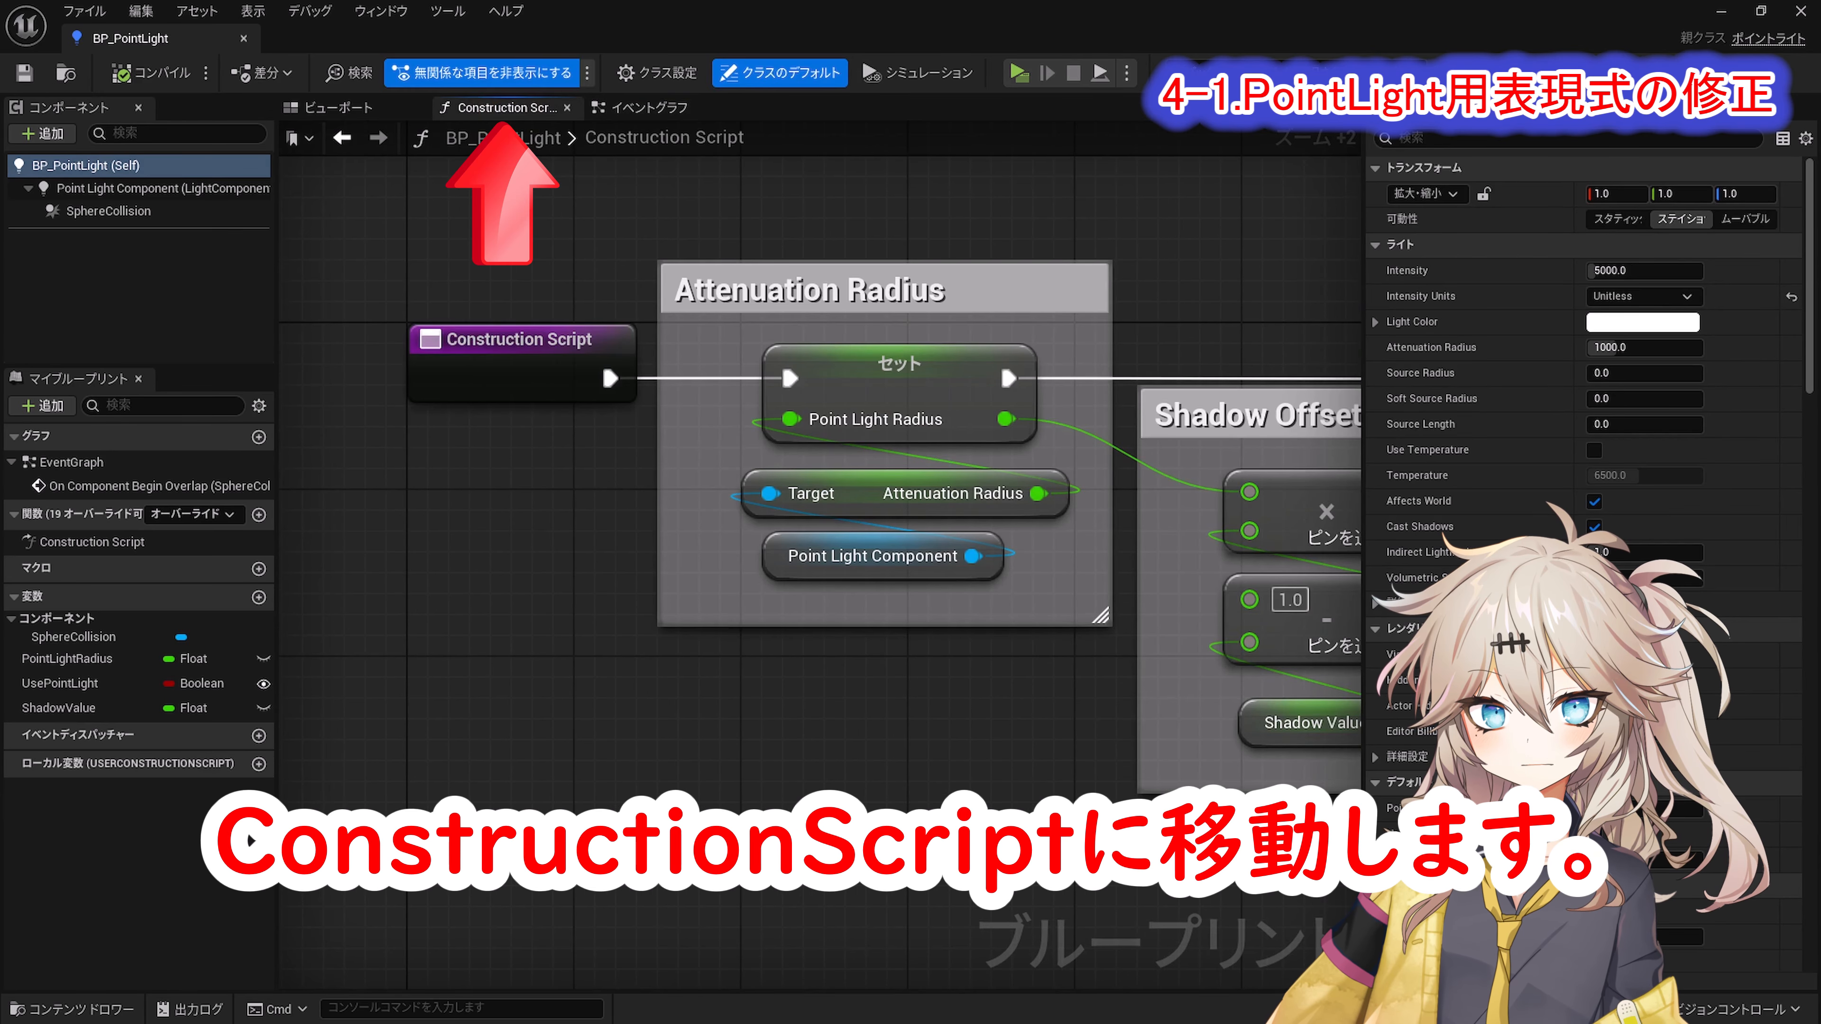
scroll(942, 741, "down", 1)
right_click_drag(943, 741, 630, 667)
left_click_drag(874, 773, 1053, 357)
key("Delete")
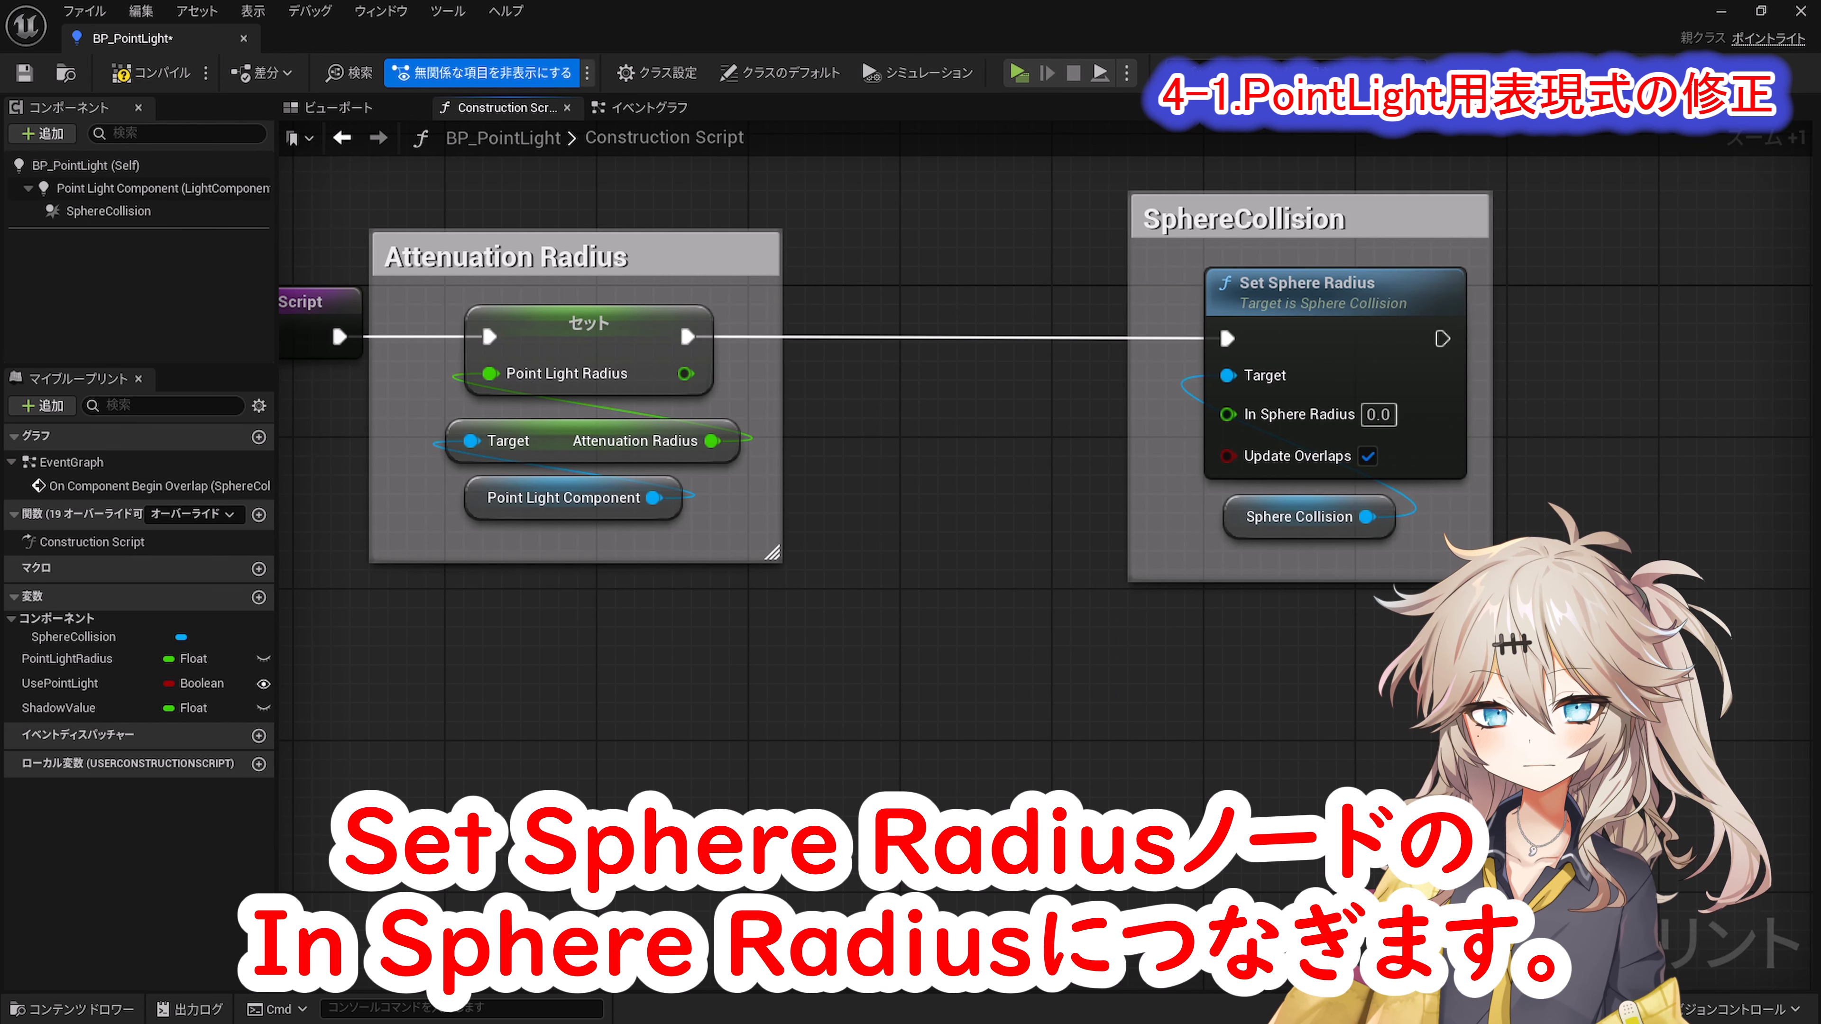
Step: Connect the Point Light Radius set node's output to Set Sphere Radius's In Sphere Radius input, then compile and save BP_PointLight
left_click_drag(685, 373, 1237, 414)
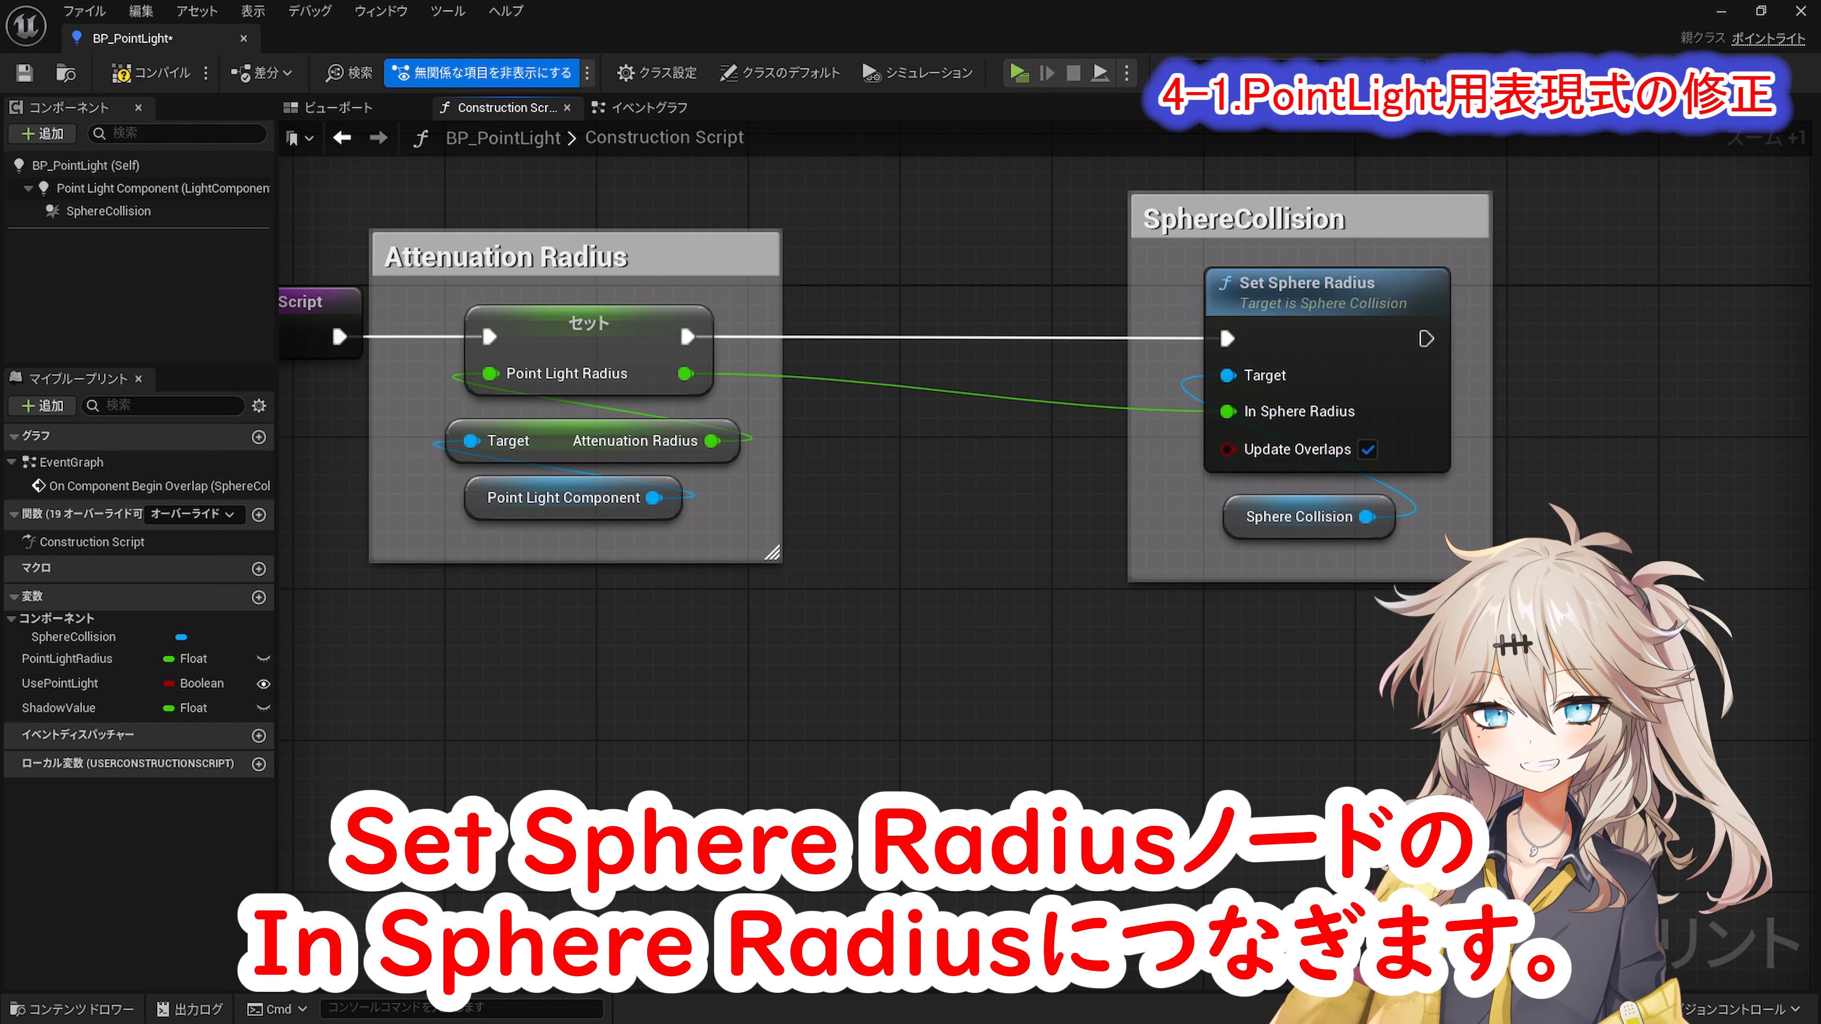
left_click_drag(1244, 218, 915, 218)
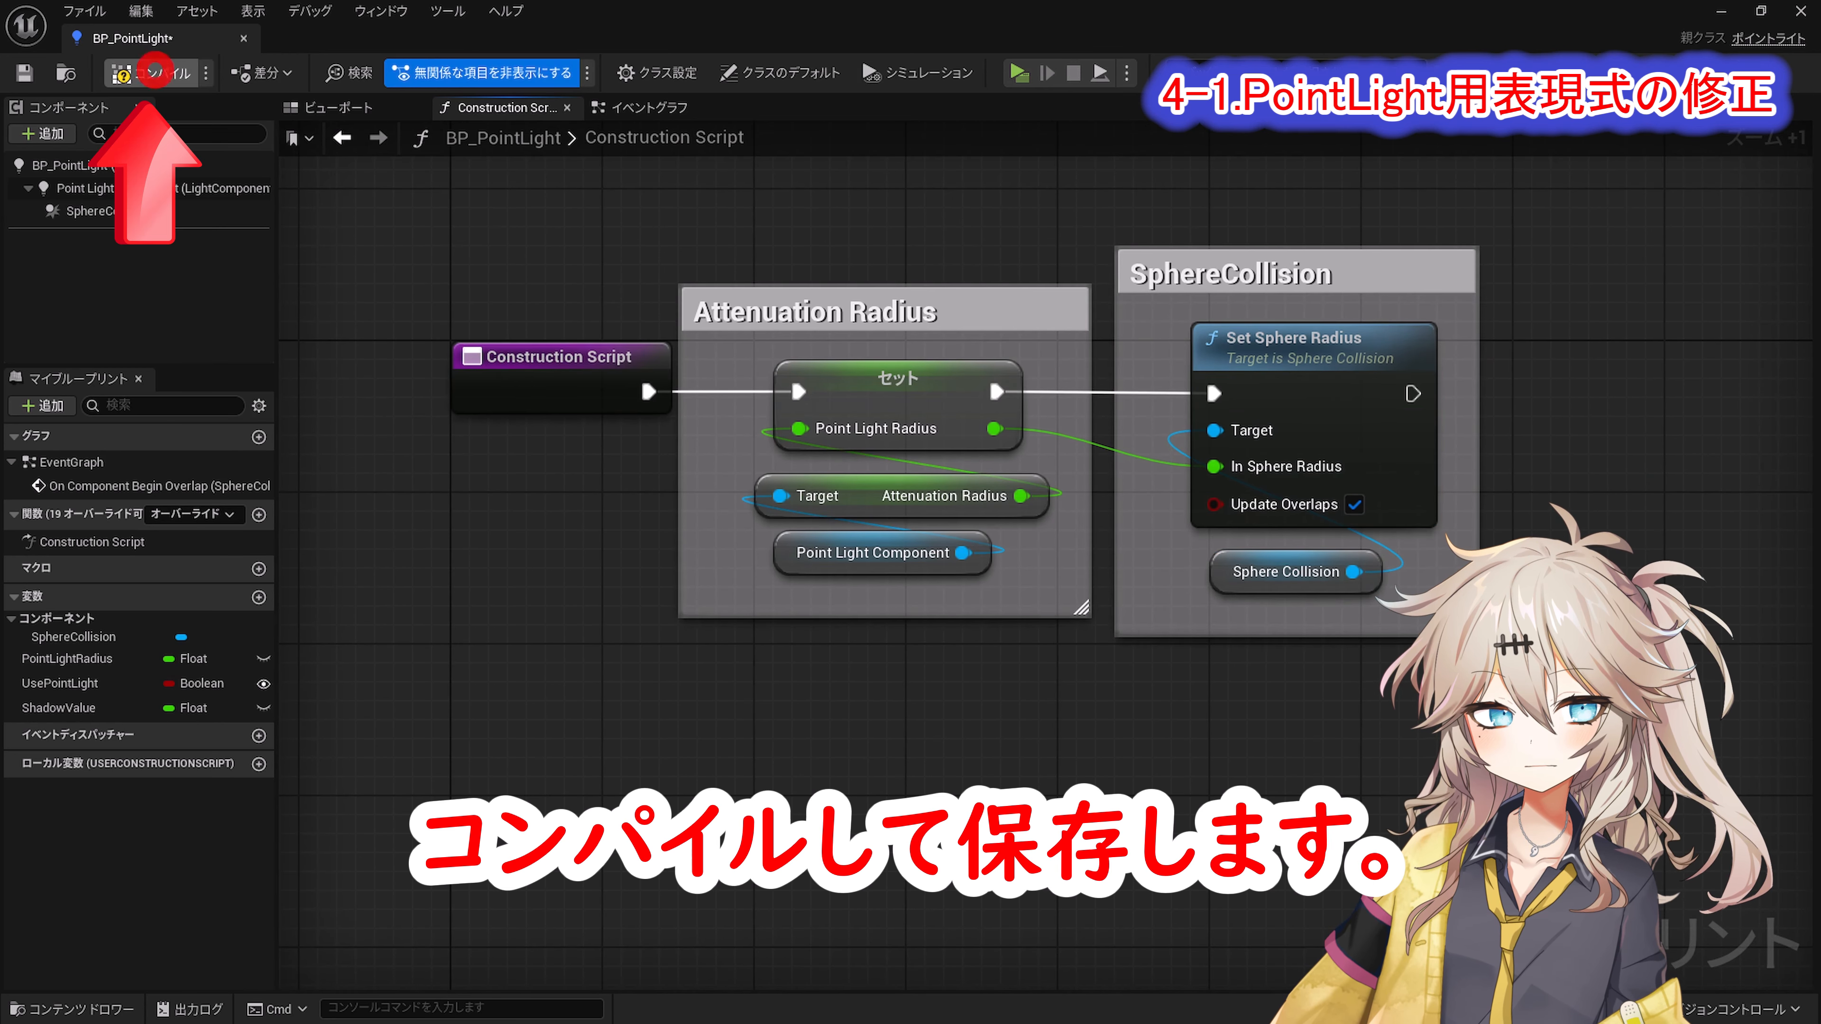
left_click(155, 70)
left_click(27, 72)
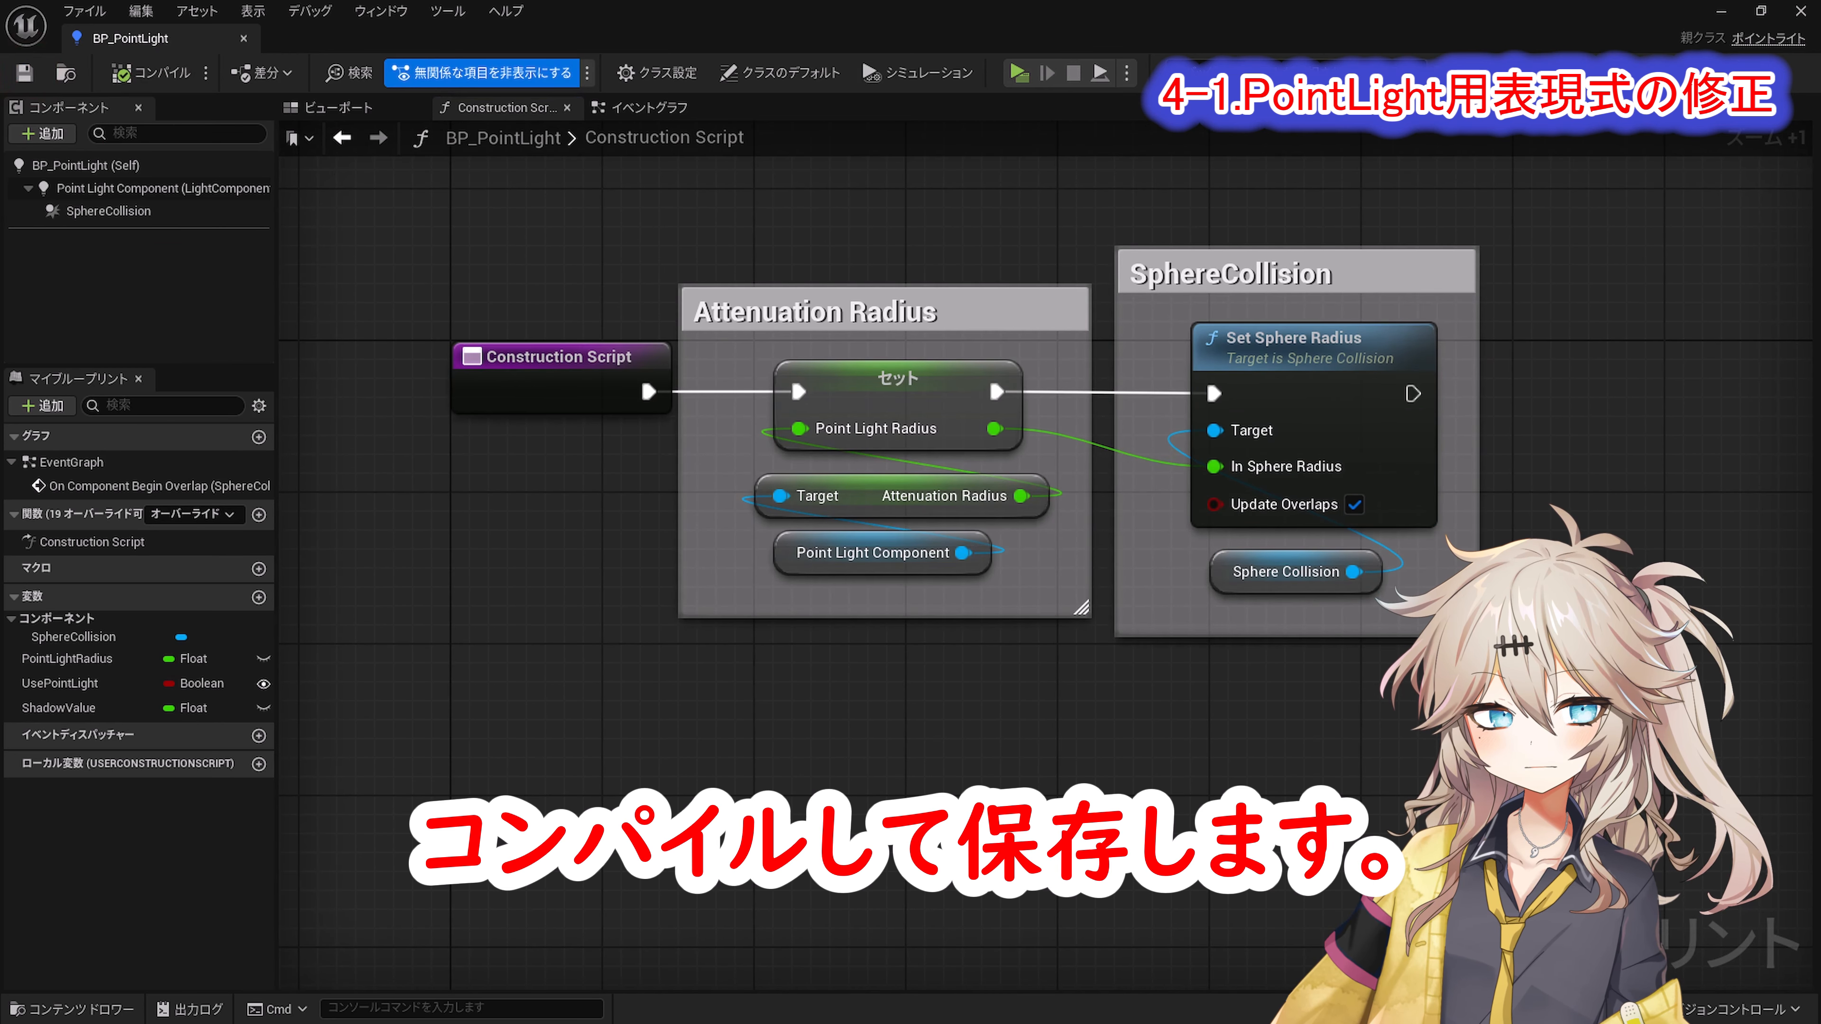
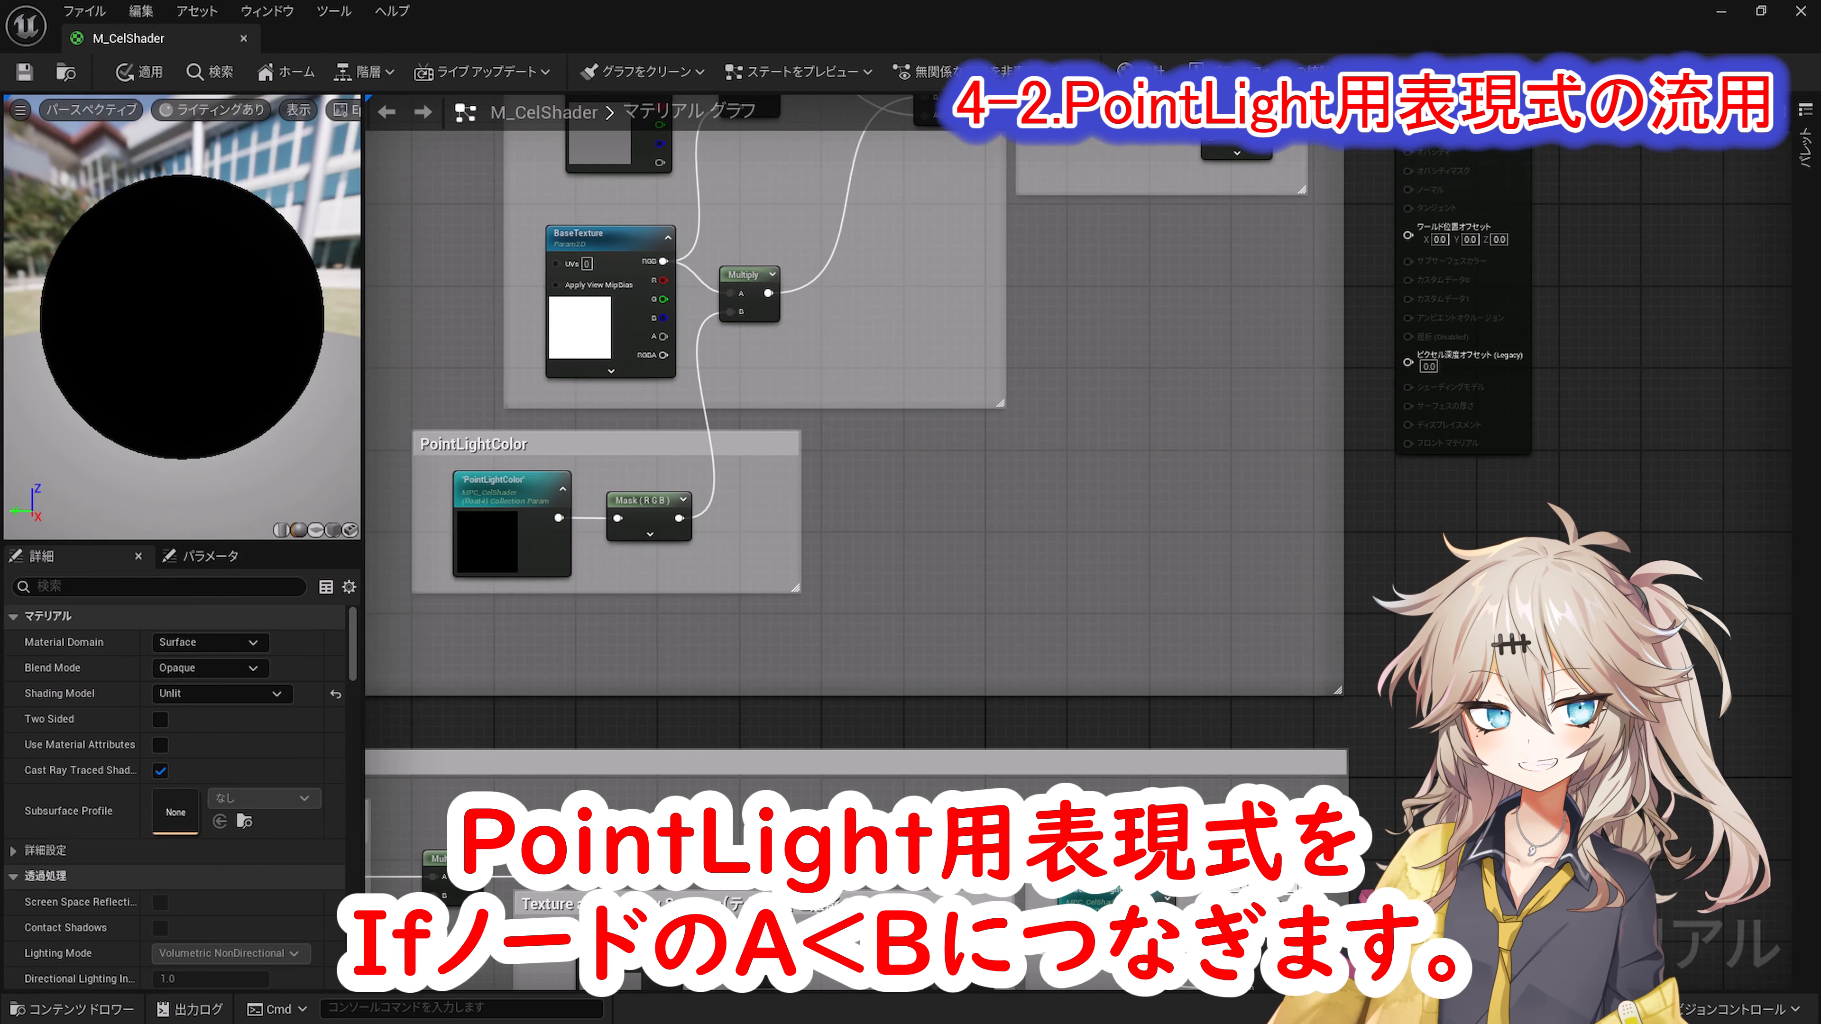
Step: Connect the PointLight expression's output to the A < B input of the If node in the UseSpotLight Switch group
right_click_drag(1191, 401, 1195, 474)
left_click_drag(819, 535, 1210, 252)
scroll(1235, 432, "up", 4)
right_click_drag(1235, 432, 976, 521)
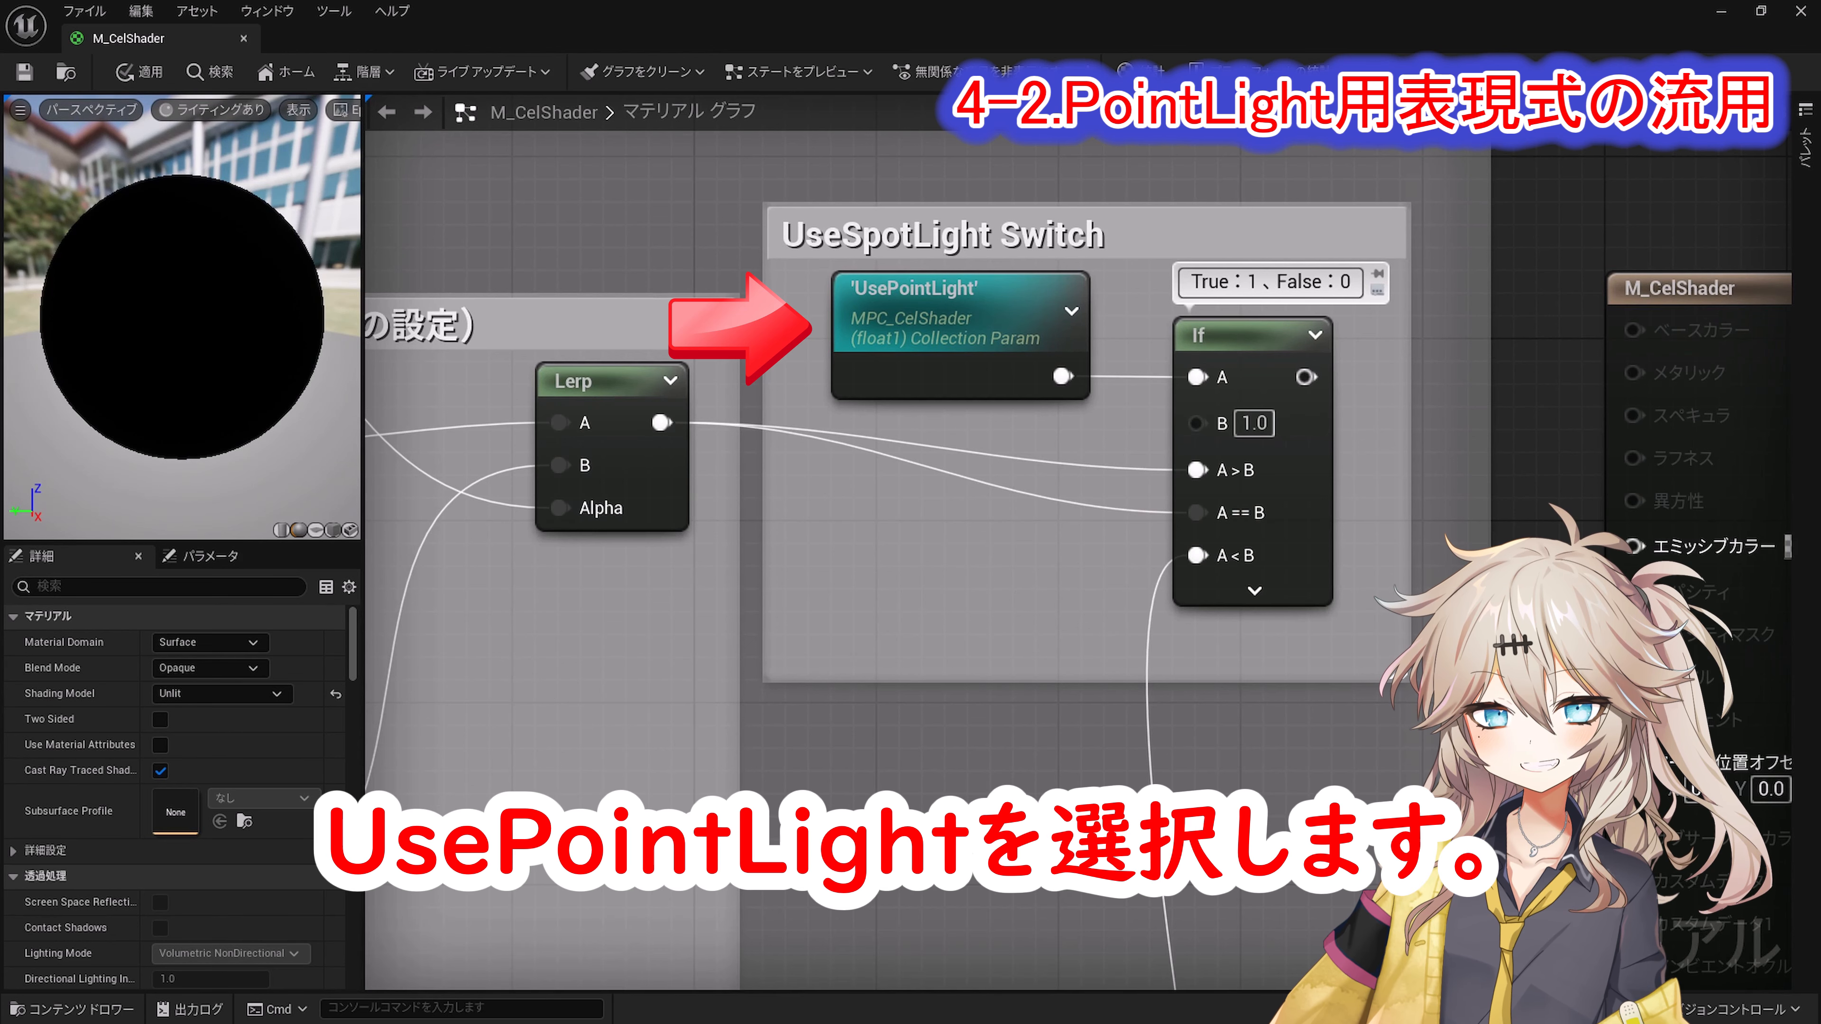
Step: Set the UsePointLight node's Parameter Name to UseSpotLight and connect the If node's output to M_CelShader's Emissive Color
left_click(942, 292)
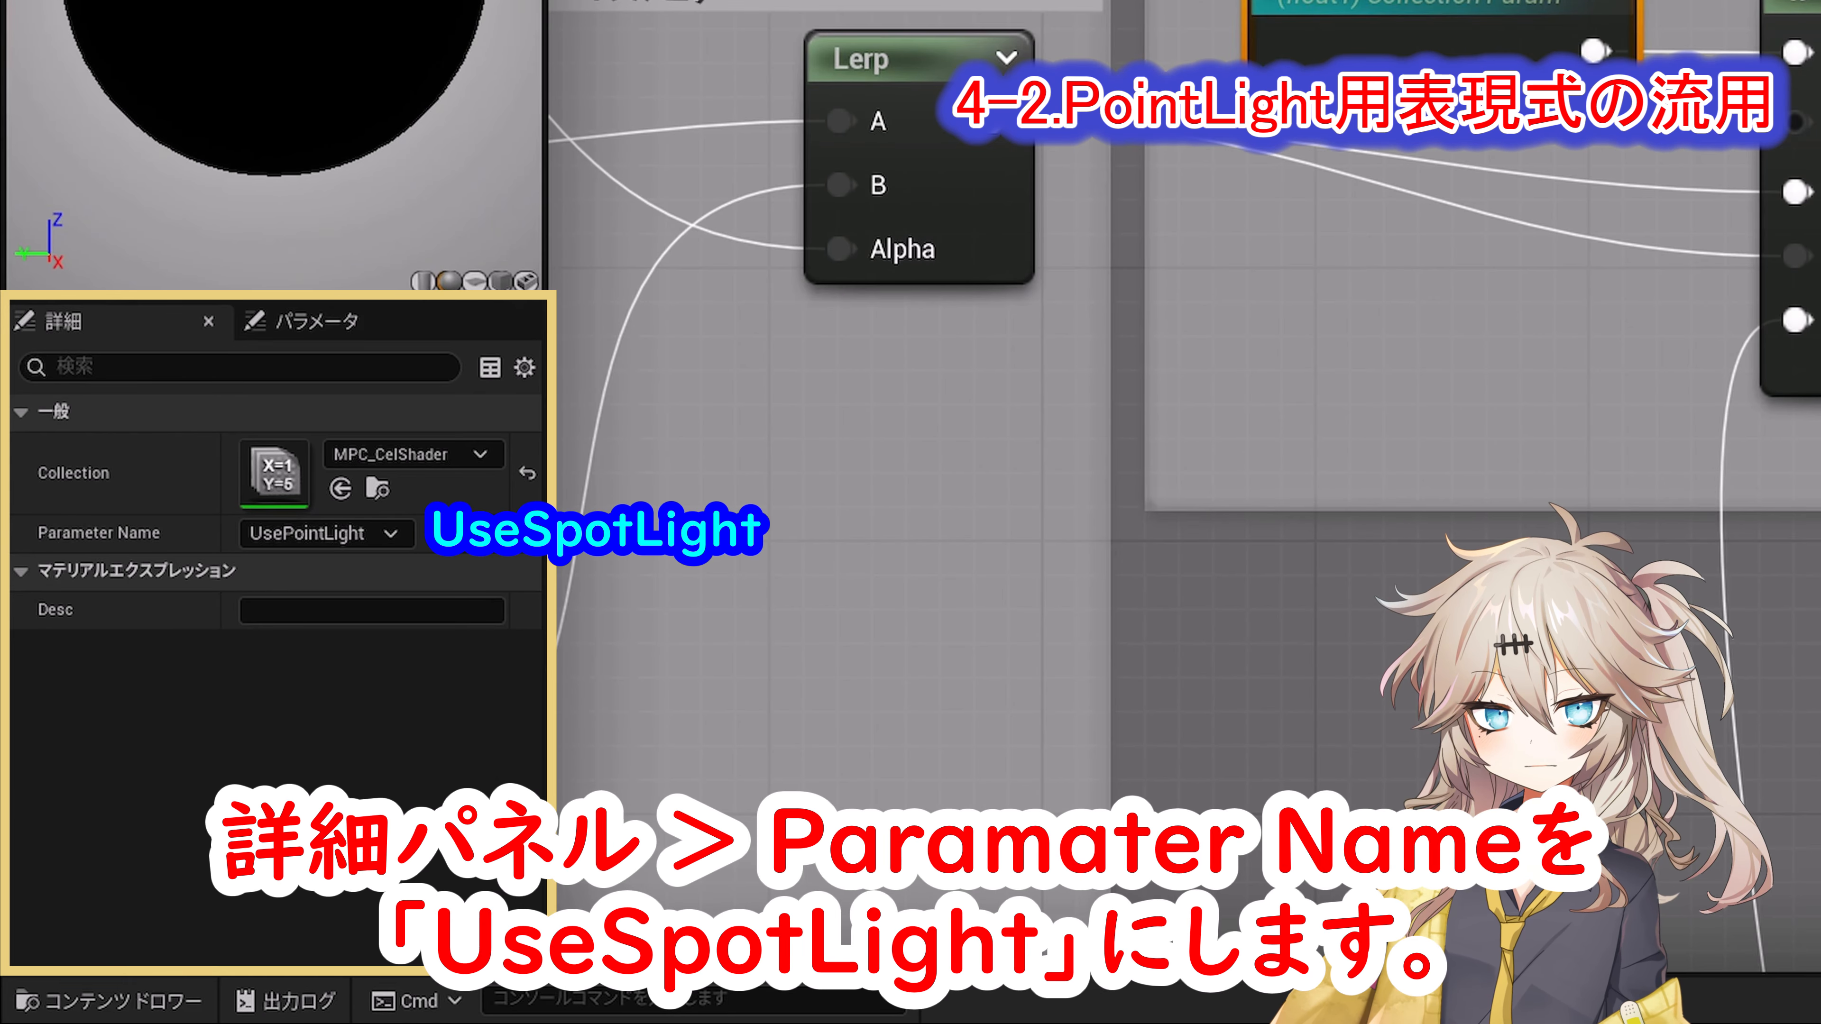
left_click(212, 697)
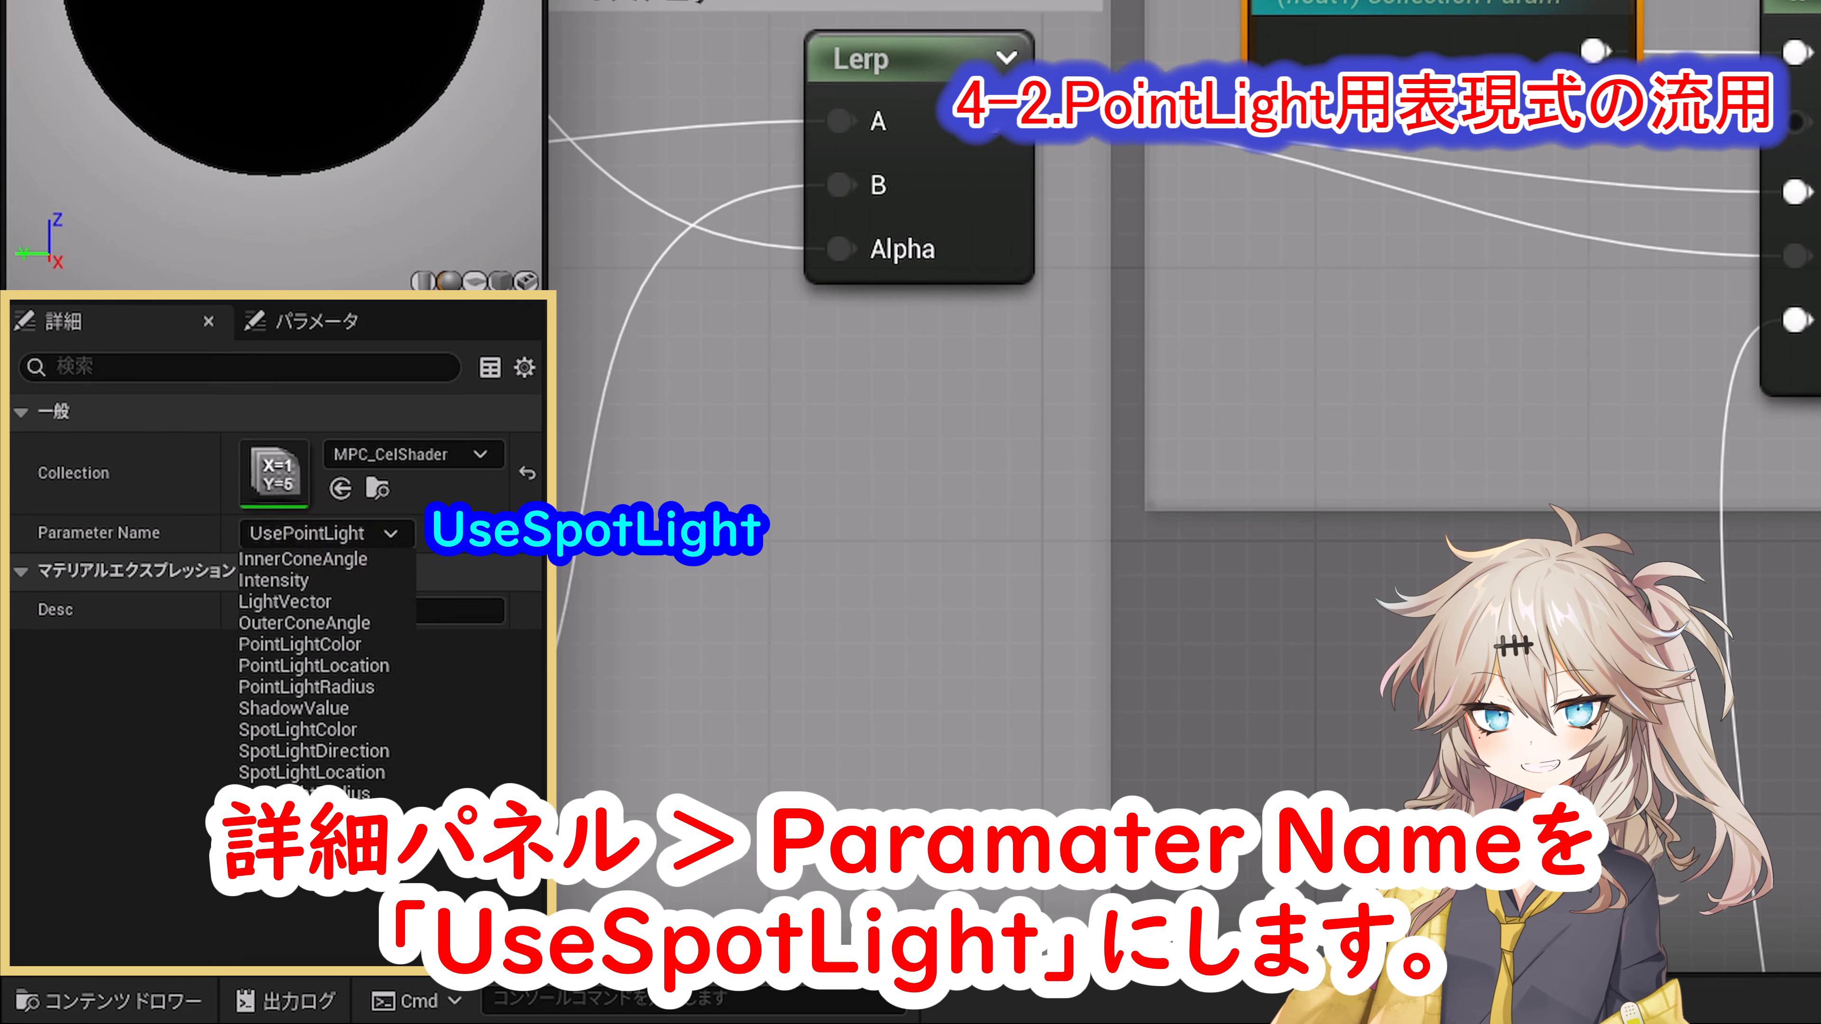
left_click(287, 836)
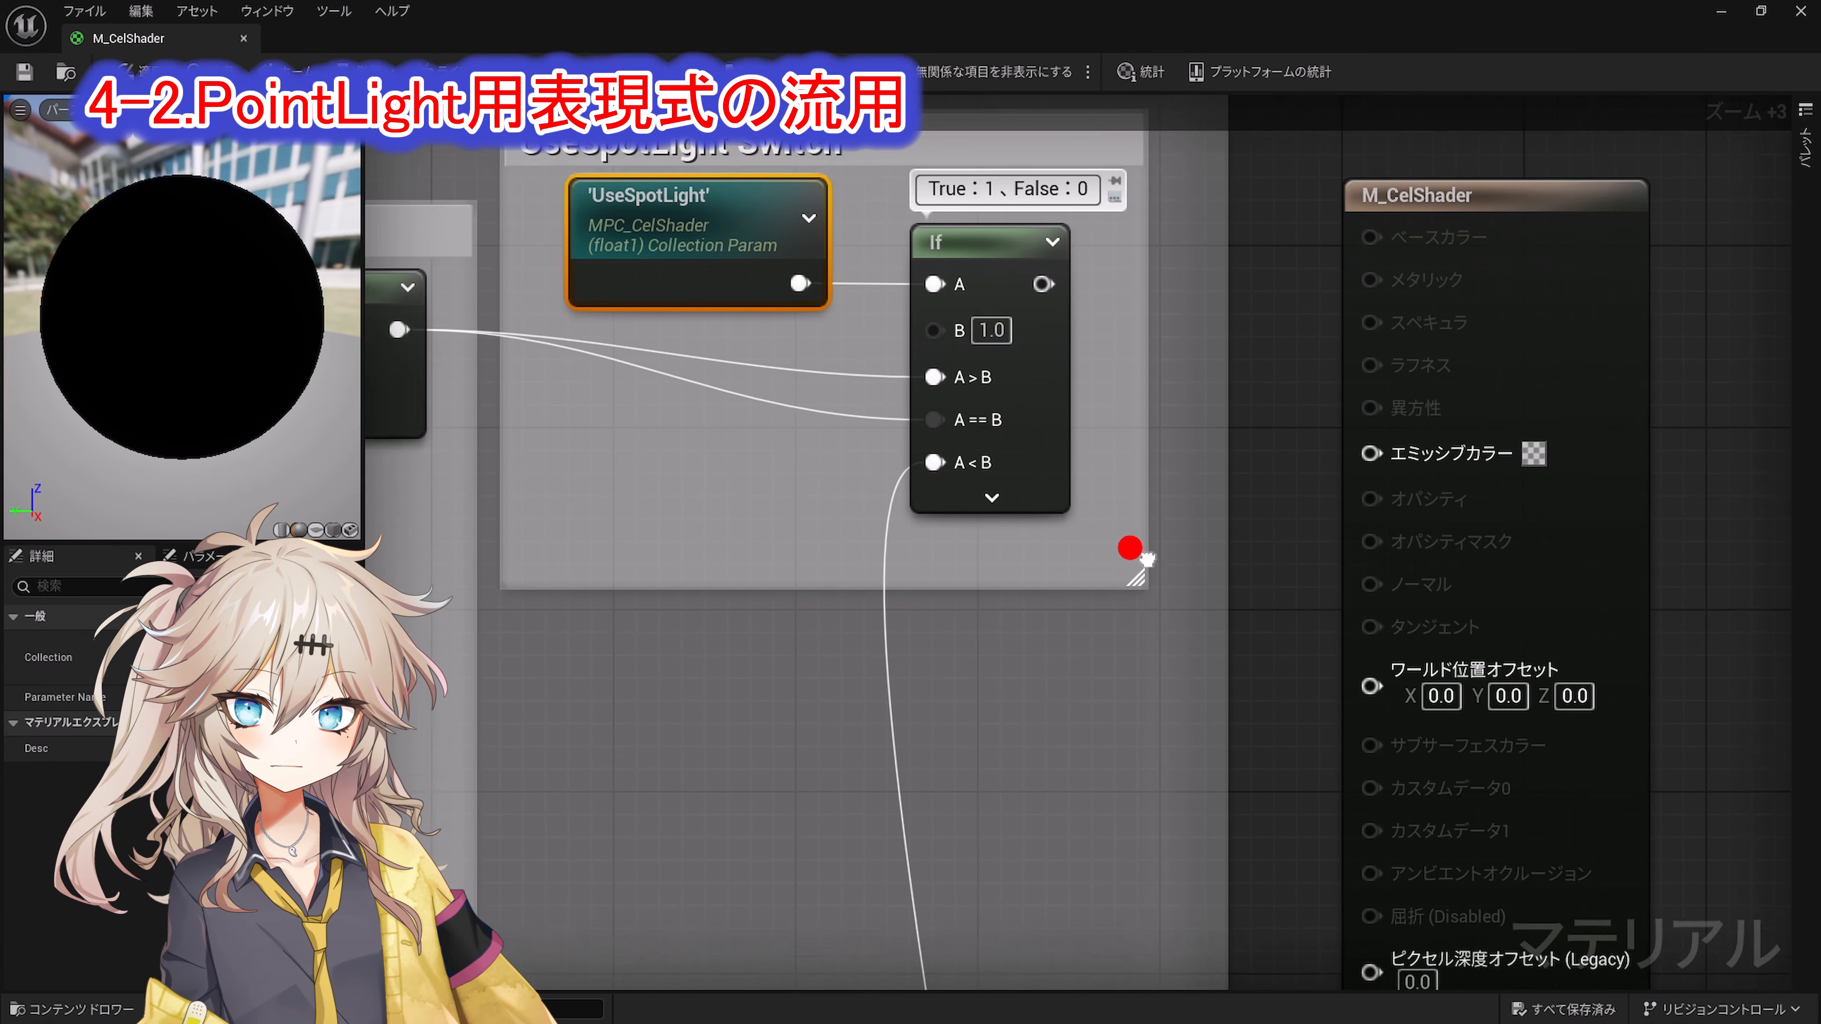
left_click_drag(1042, 287, 1372, 456)
left_click_drag(1597, 438, 1527, 254)
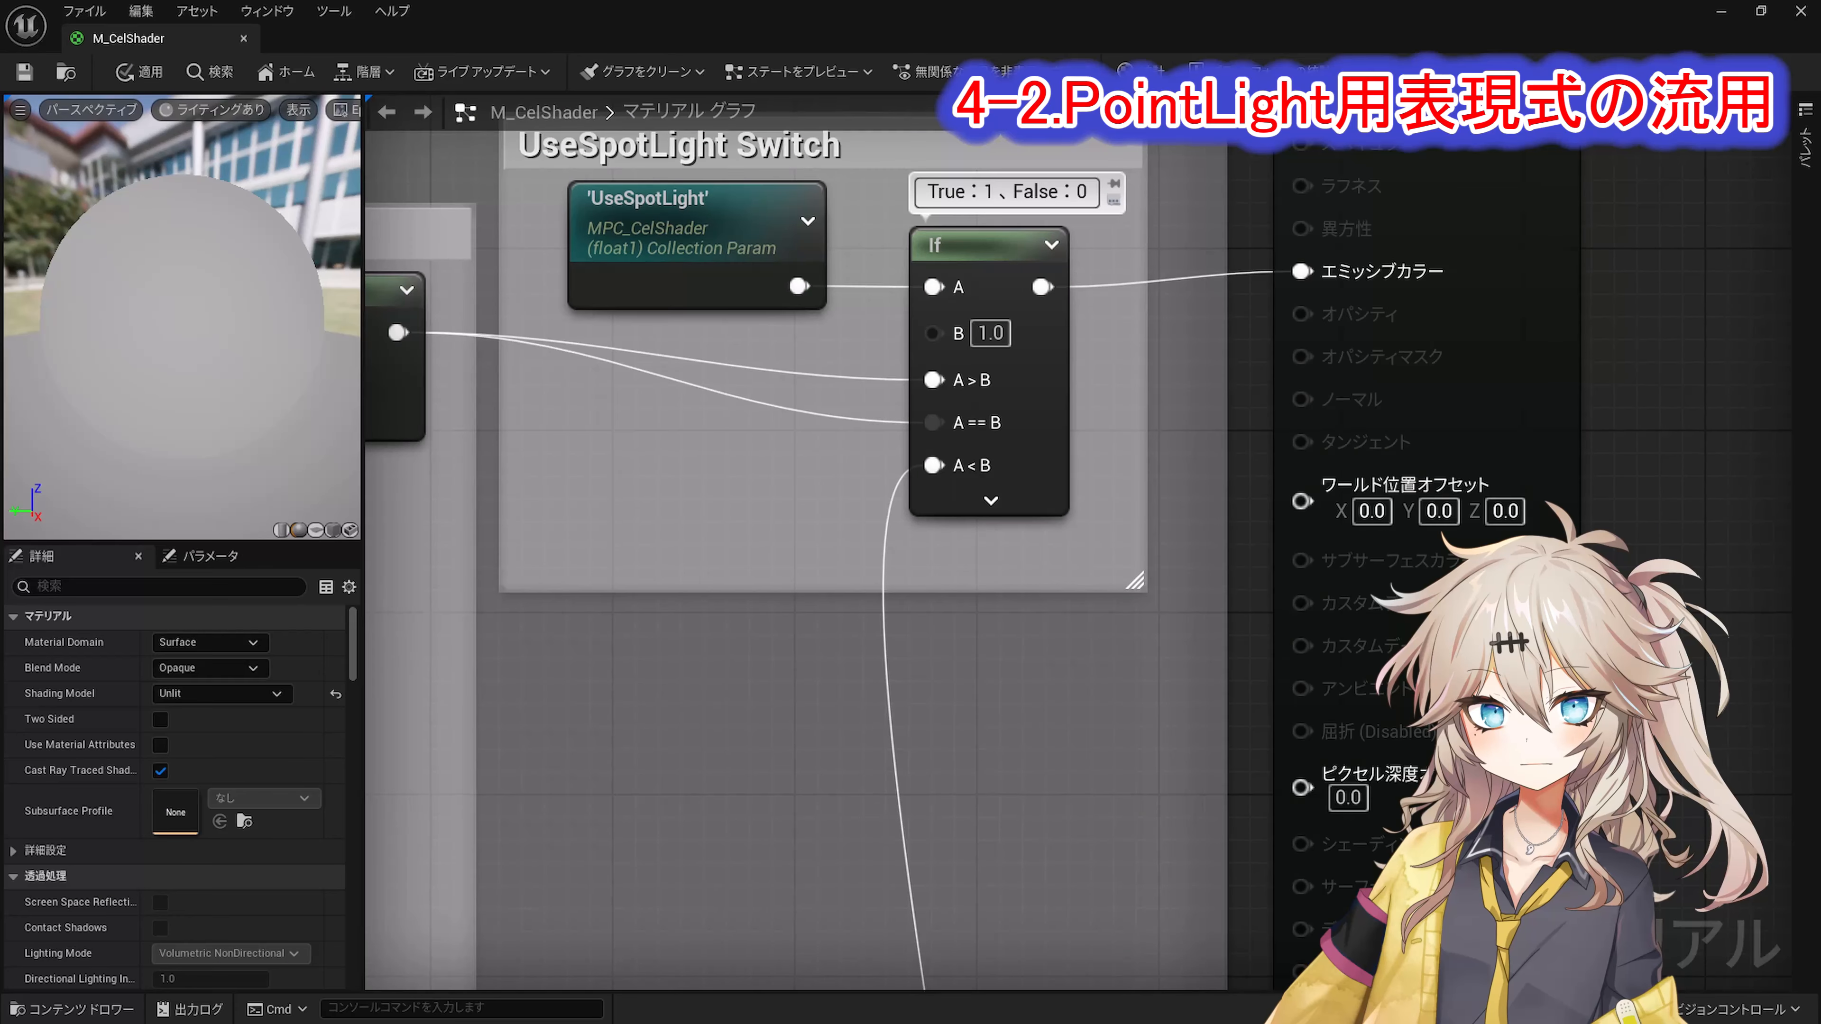
Step: Rename the For SpotLight section's PointLightColor comment to SpotLightColor and set its collection node's Parameter Name to SpotLightColor
scroll(1004, 718, "down", 3)
right_click_drag(1004, 718, 1801, 232)
scroll(1298, 642, "up", 3, "ctrl")
right_click_drag(1299, 643, 1580, 468)
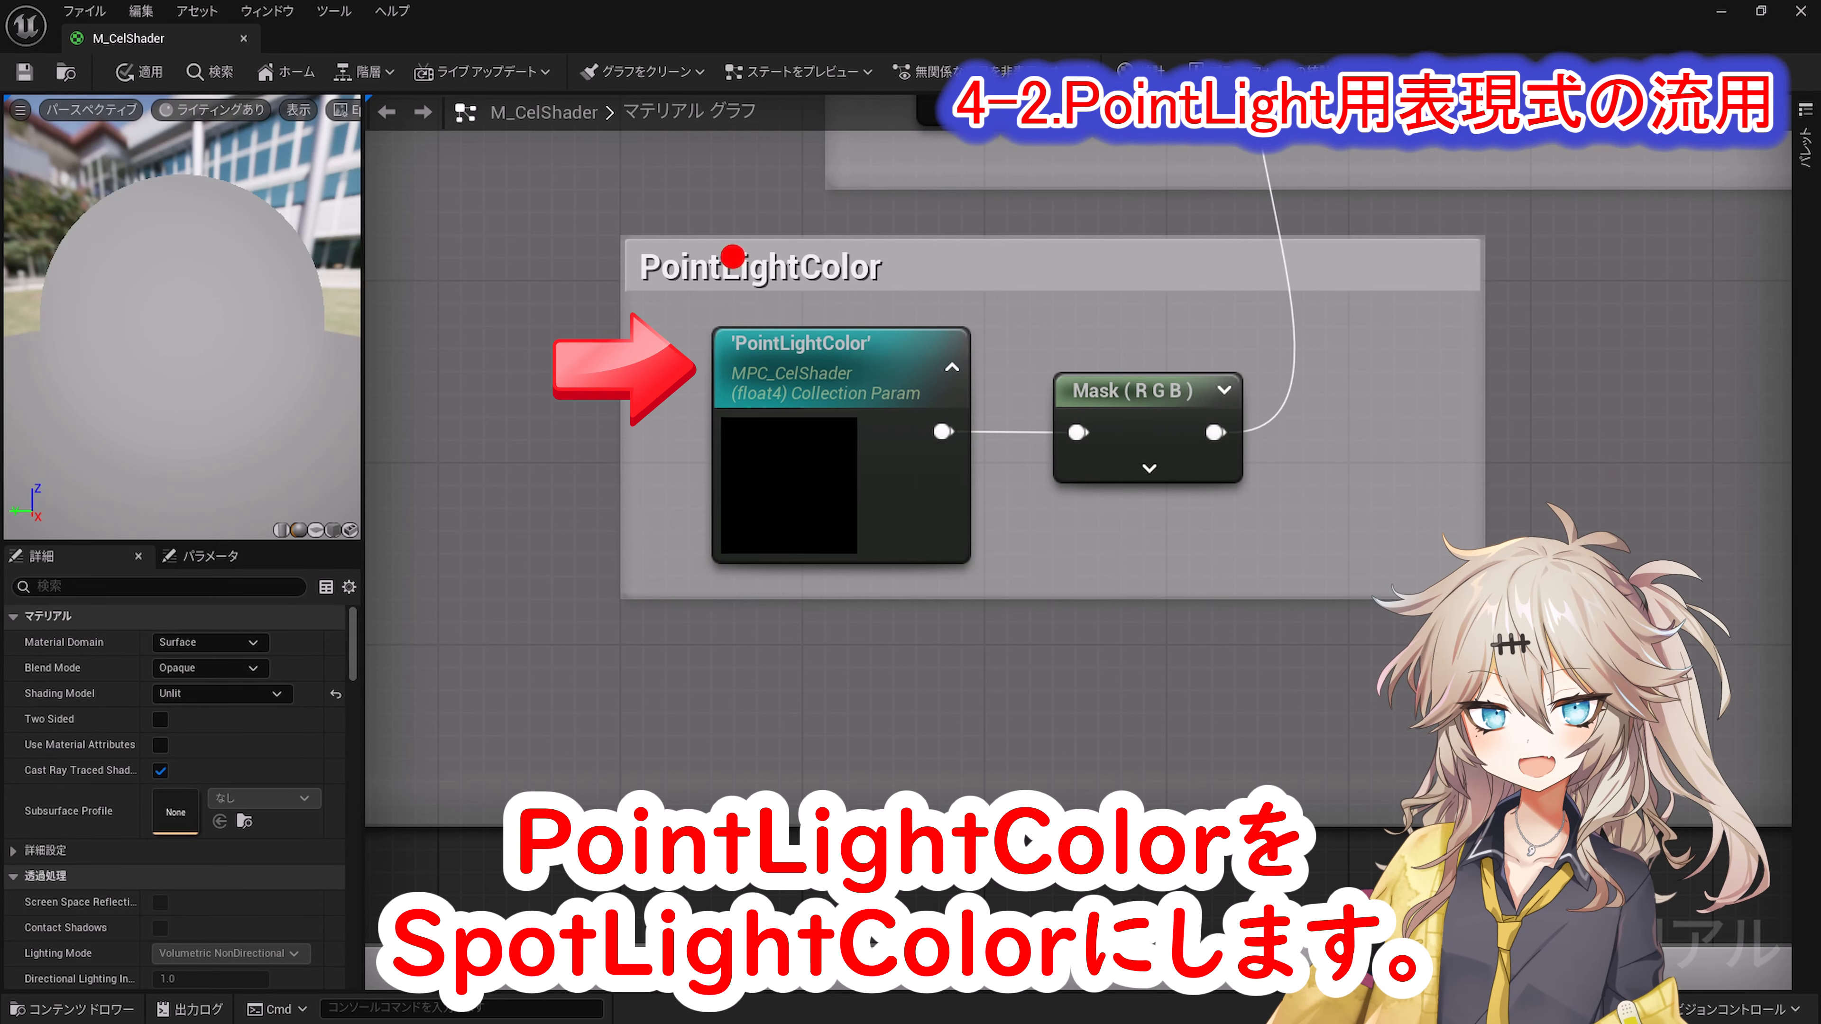
double_click(732, 255)
type("SpotLightColor")
left_click(872, 940)
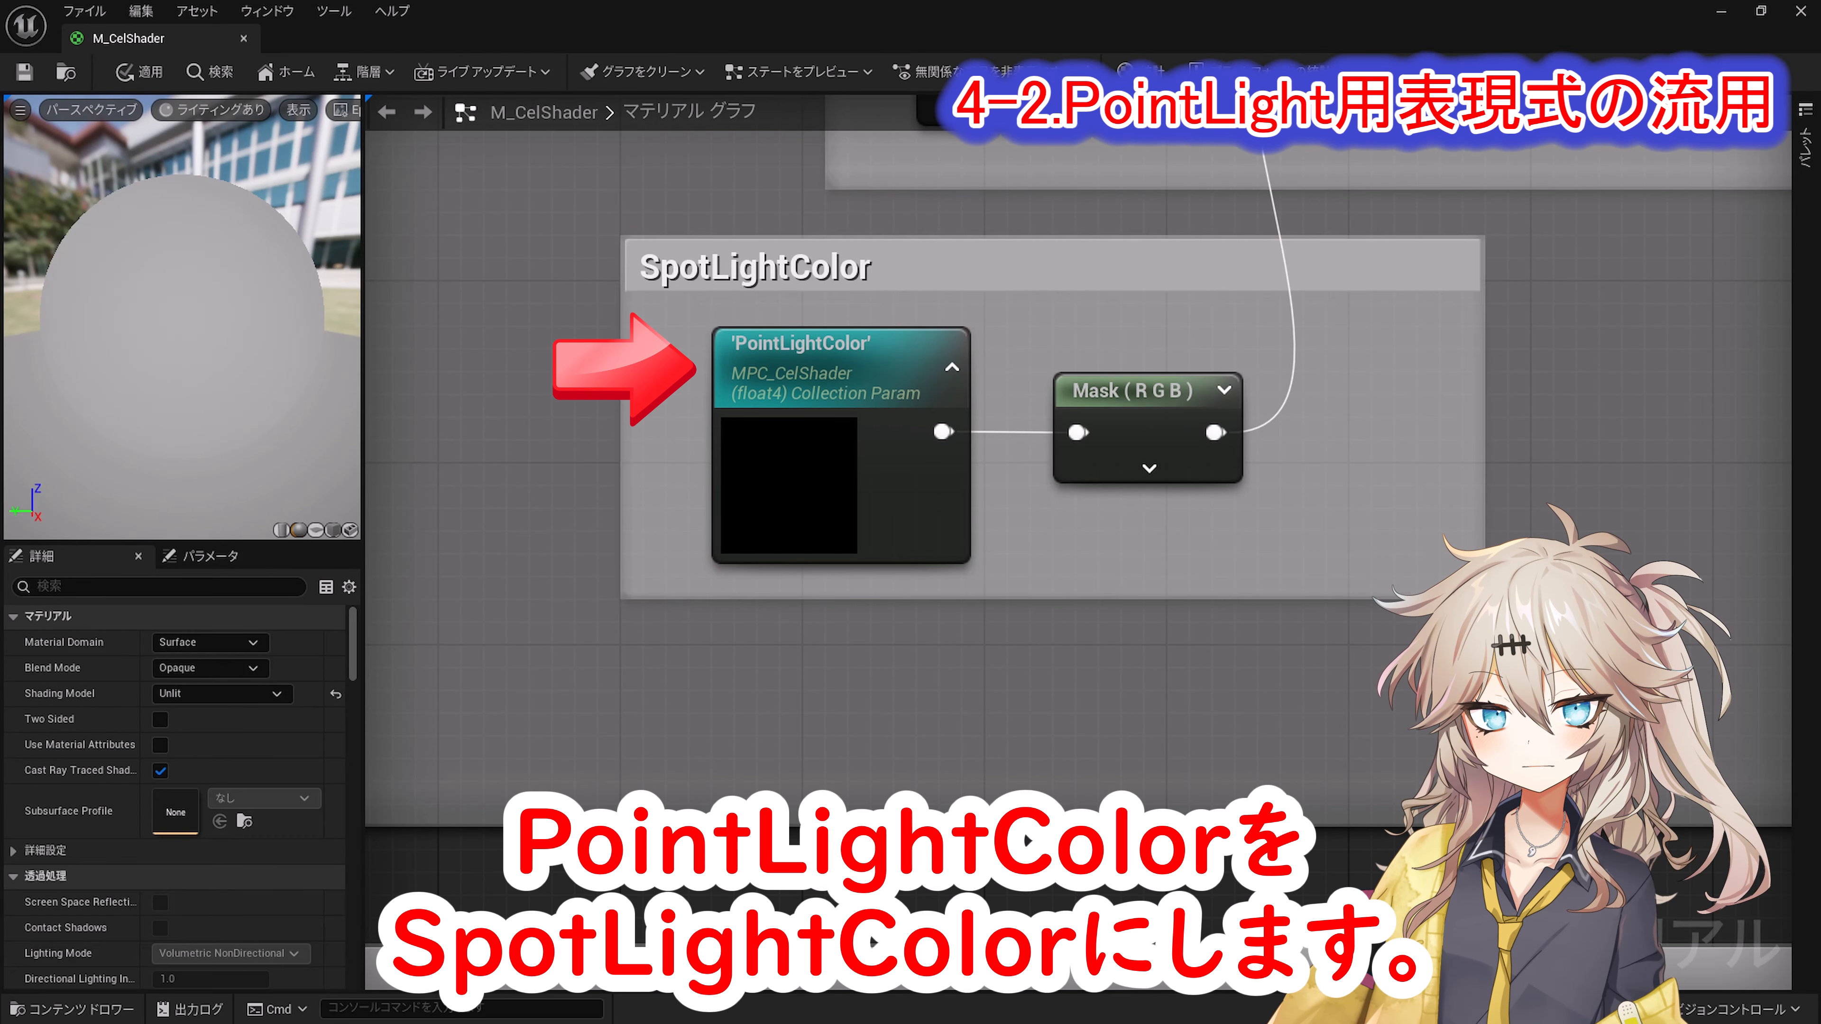
left_click(832, 344)
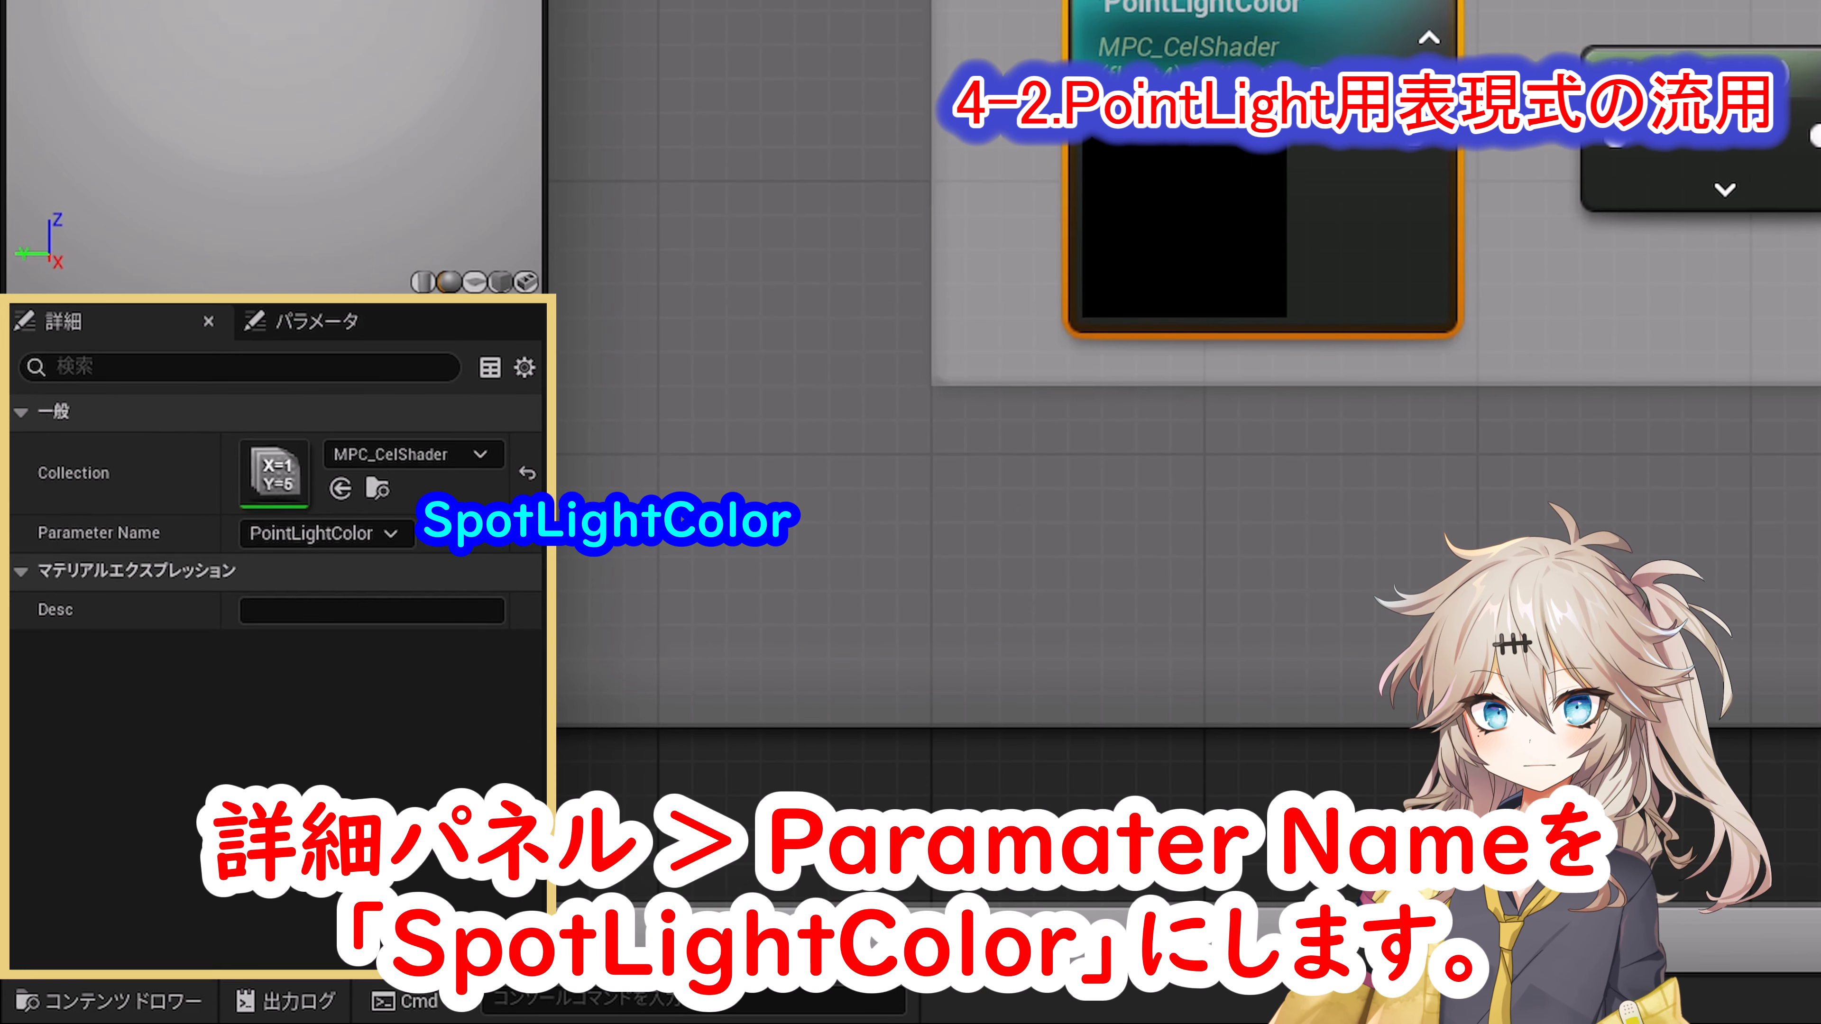
left_click(222, 696)
left_click(287, 729)
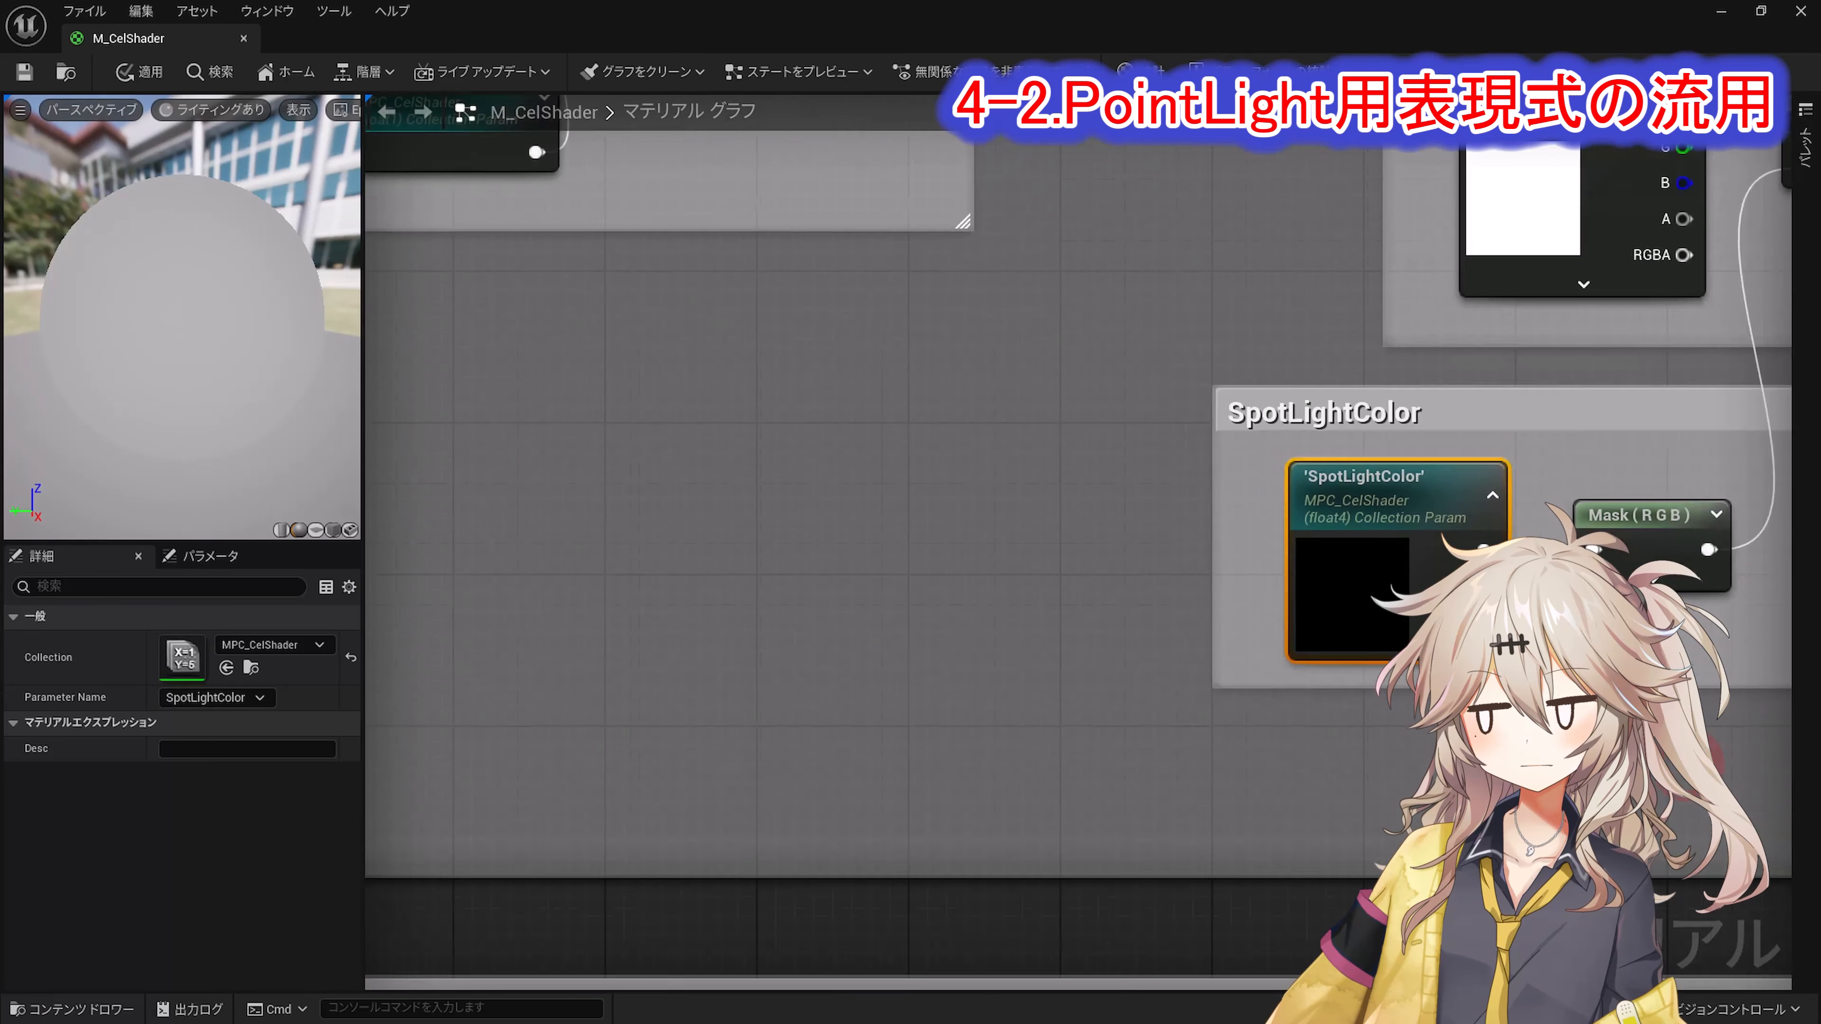
Step: Enlarge the For SpotLight comment and move the vector, dot product and distance attenuation groups away from the Texture and Shadow Settings group
scroll(1505, 624, "down", 6)
right_click_drag(1133, 179, 1201, 652)
left_click(1506, 624)
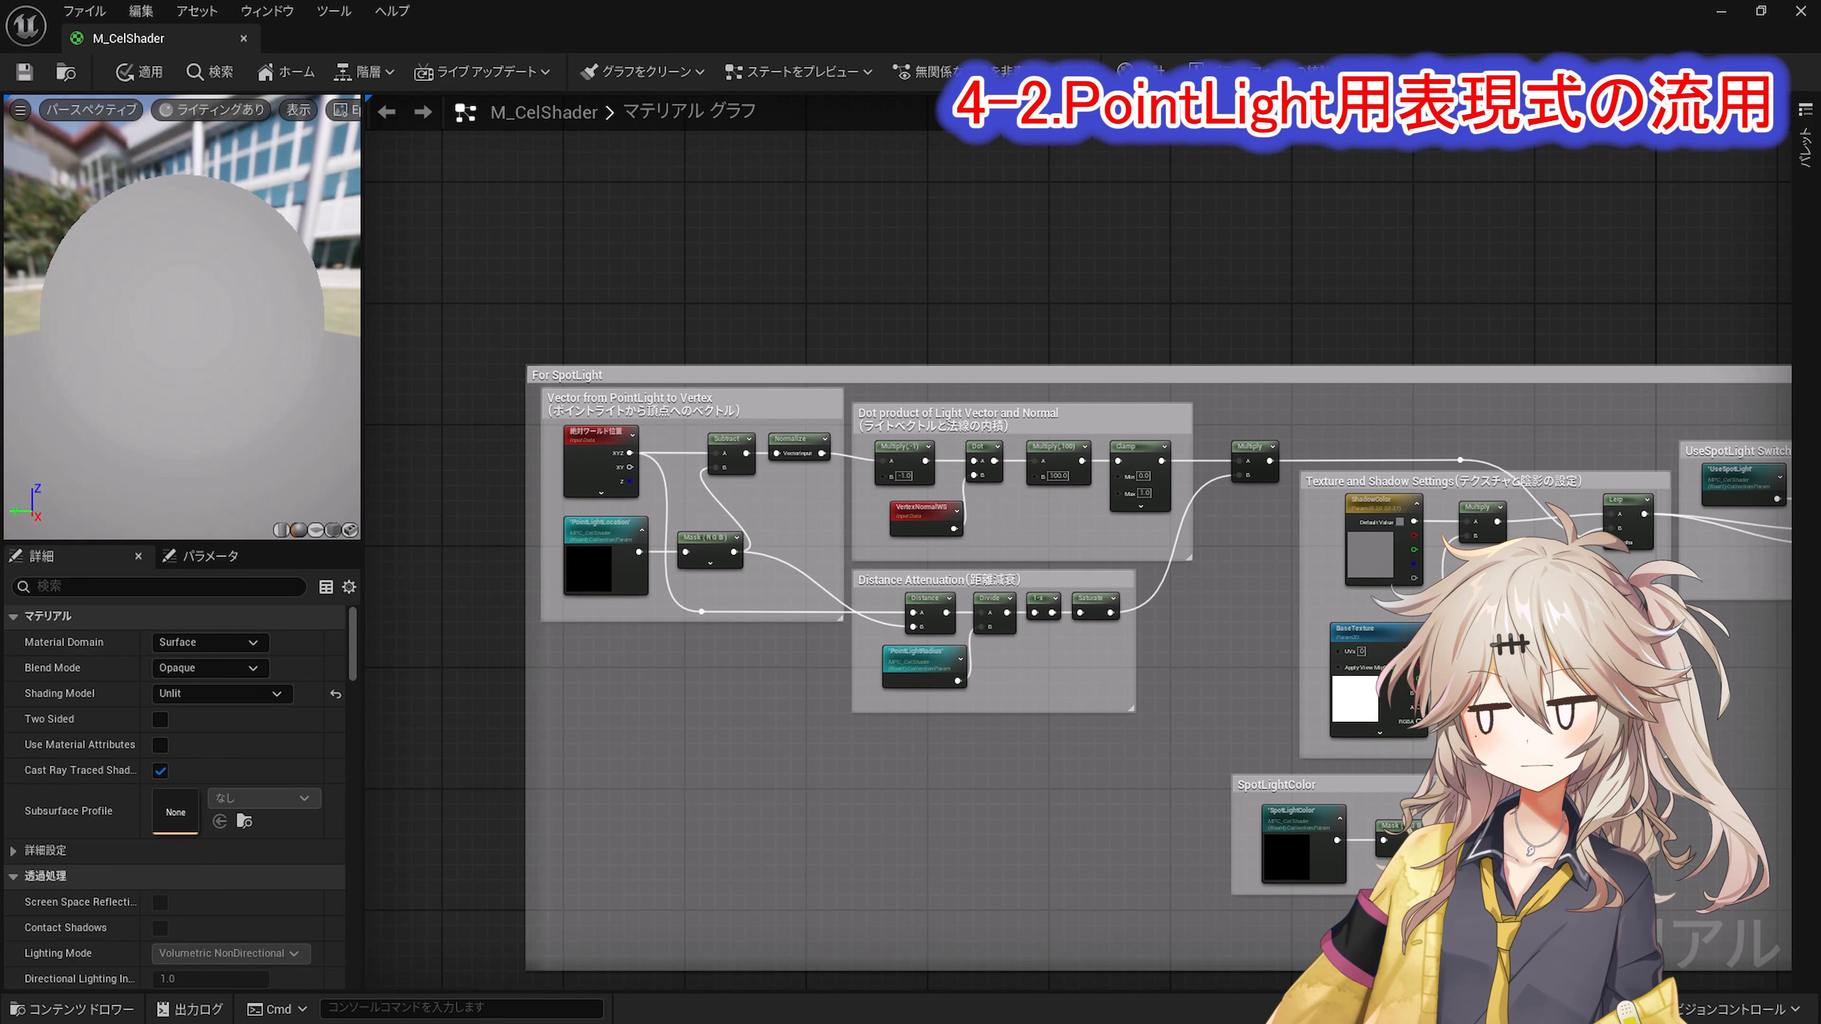
left_click(1320, 458)
left_click_drag(609, 689, 1273, 407)
left_click_drag(996, 418, 874, 218)
left_click(681, 471)
left_click_drag(681, 462, 681, 142)
left_click_drag(527, 345, 368, 344)
Step: Rename the Distance Attenuation comment to "Distance Attenuation From SpotLight （スポットライトからの距離減衰）" and move its nodes down below the title
left_click(916, 572)
right_click_drag(916, 572, 1183, 621)
scroll(1118, 646, "up", 6)
left_click(845, 214)
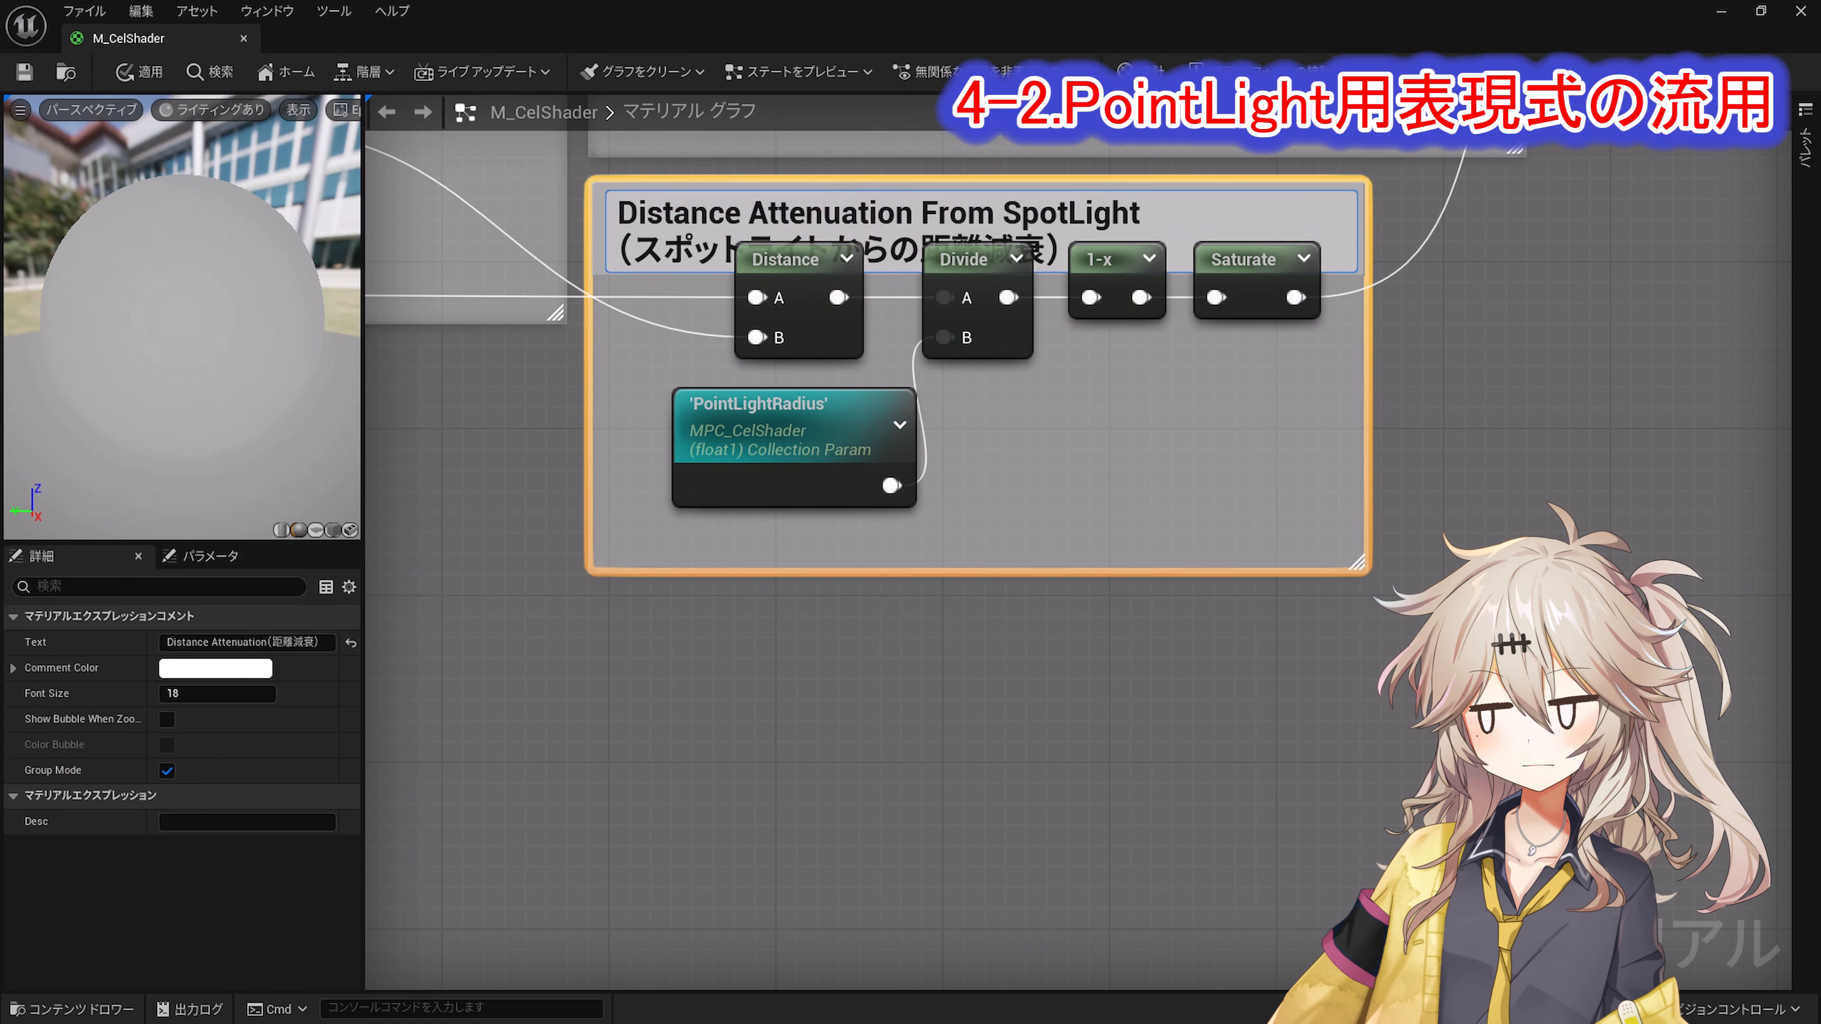
left_click_drag(726, 518, 1302, 276)
left_click_drag(1269, 267, 1269, 308)
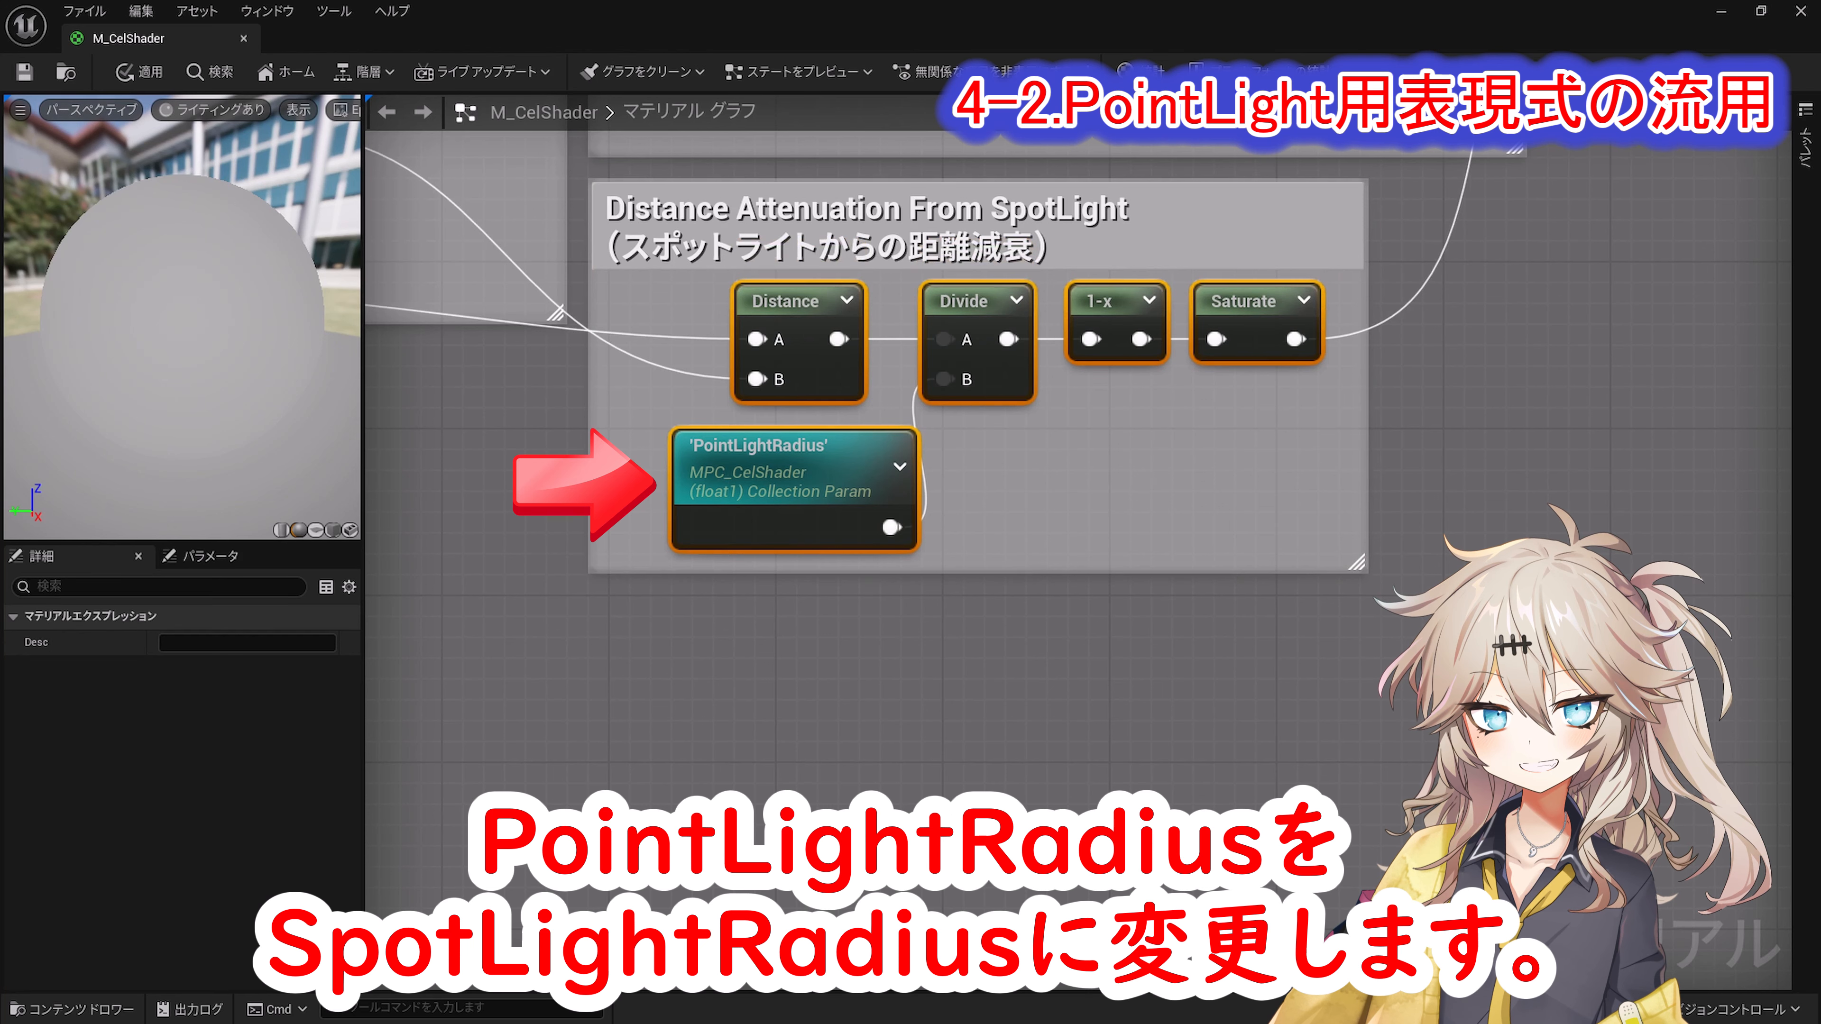
left_click(1119, 825)
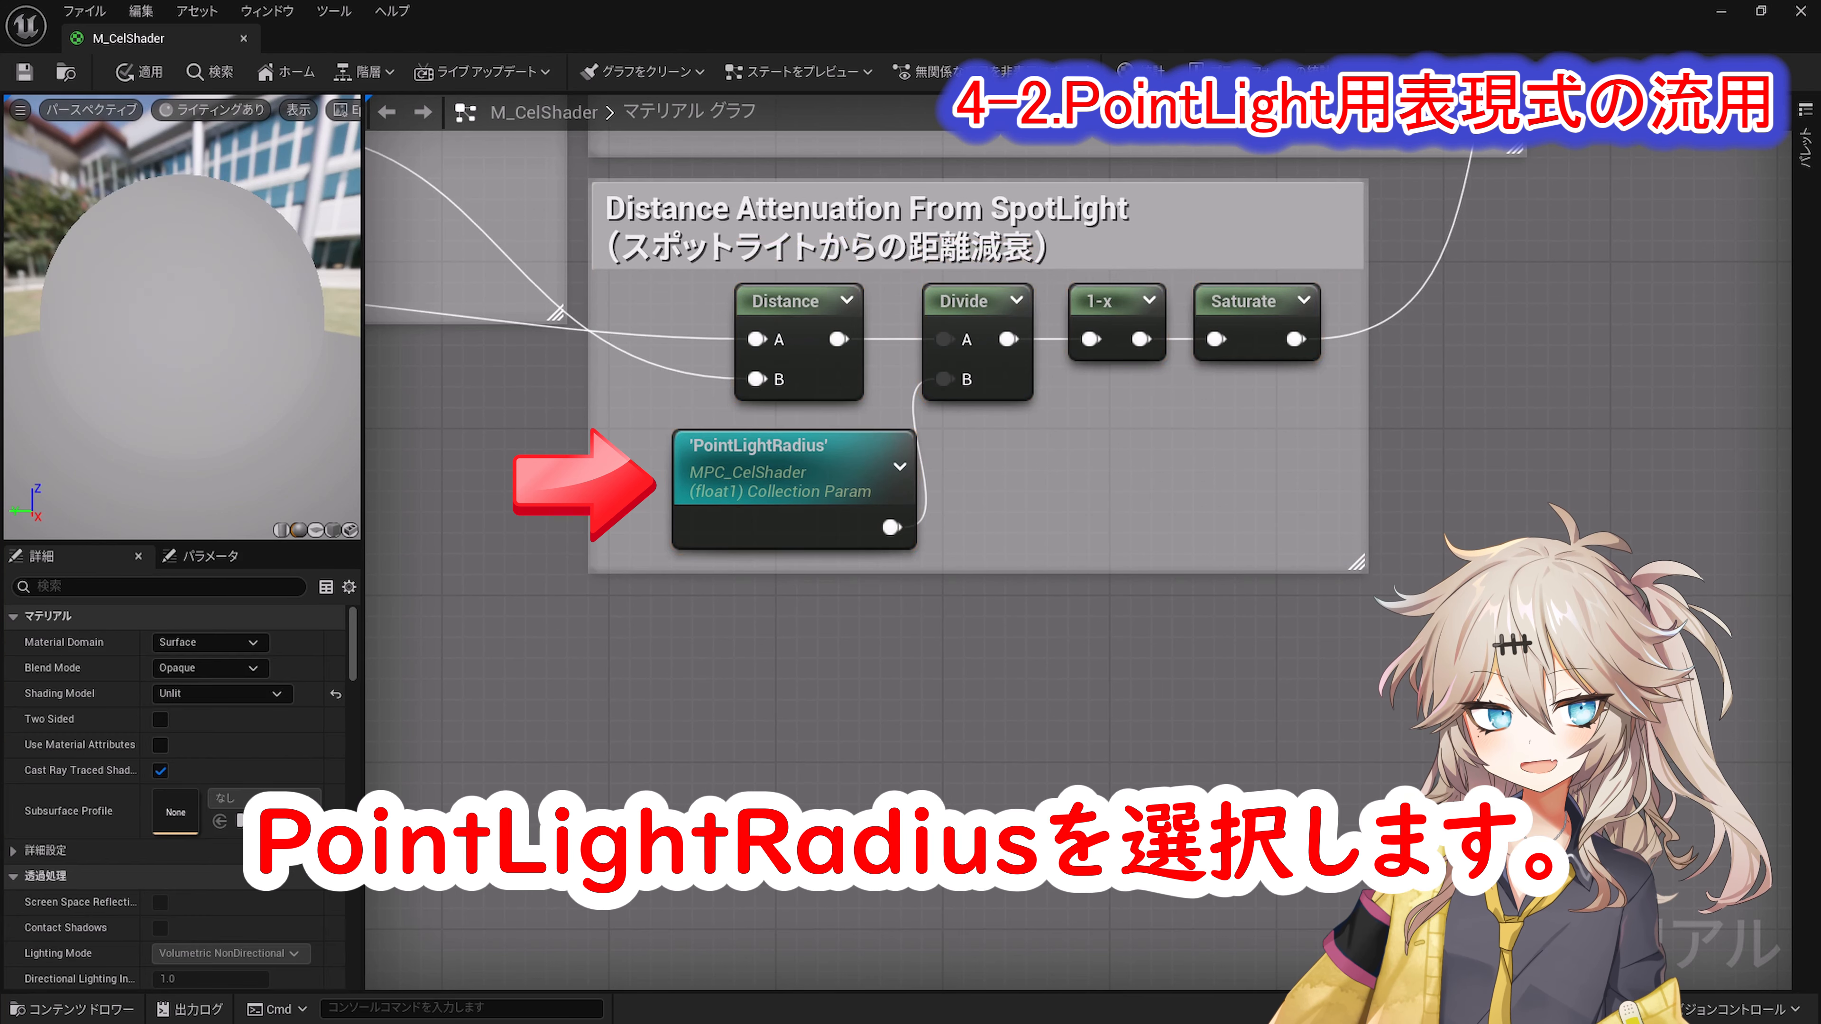
Step: Set the Parameter Name of the PointLightRadius node in the SpotLight attenuation group to SpotLightRadius
left_click(795, 466)
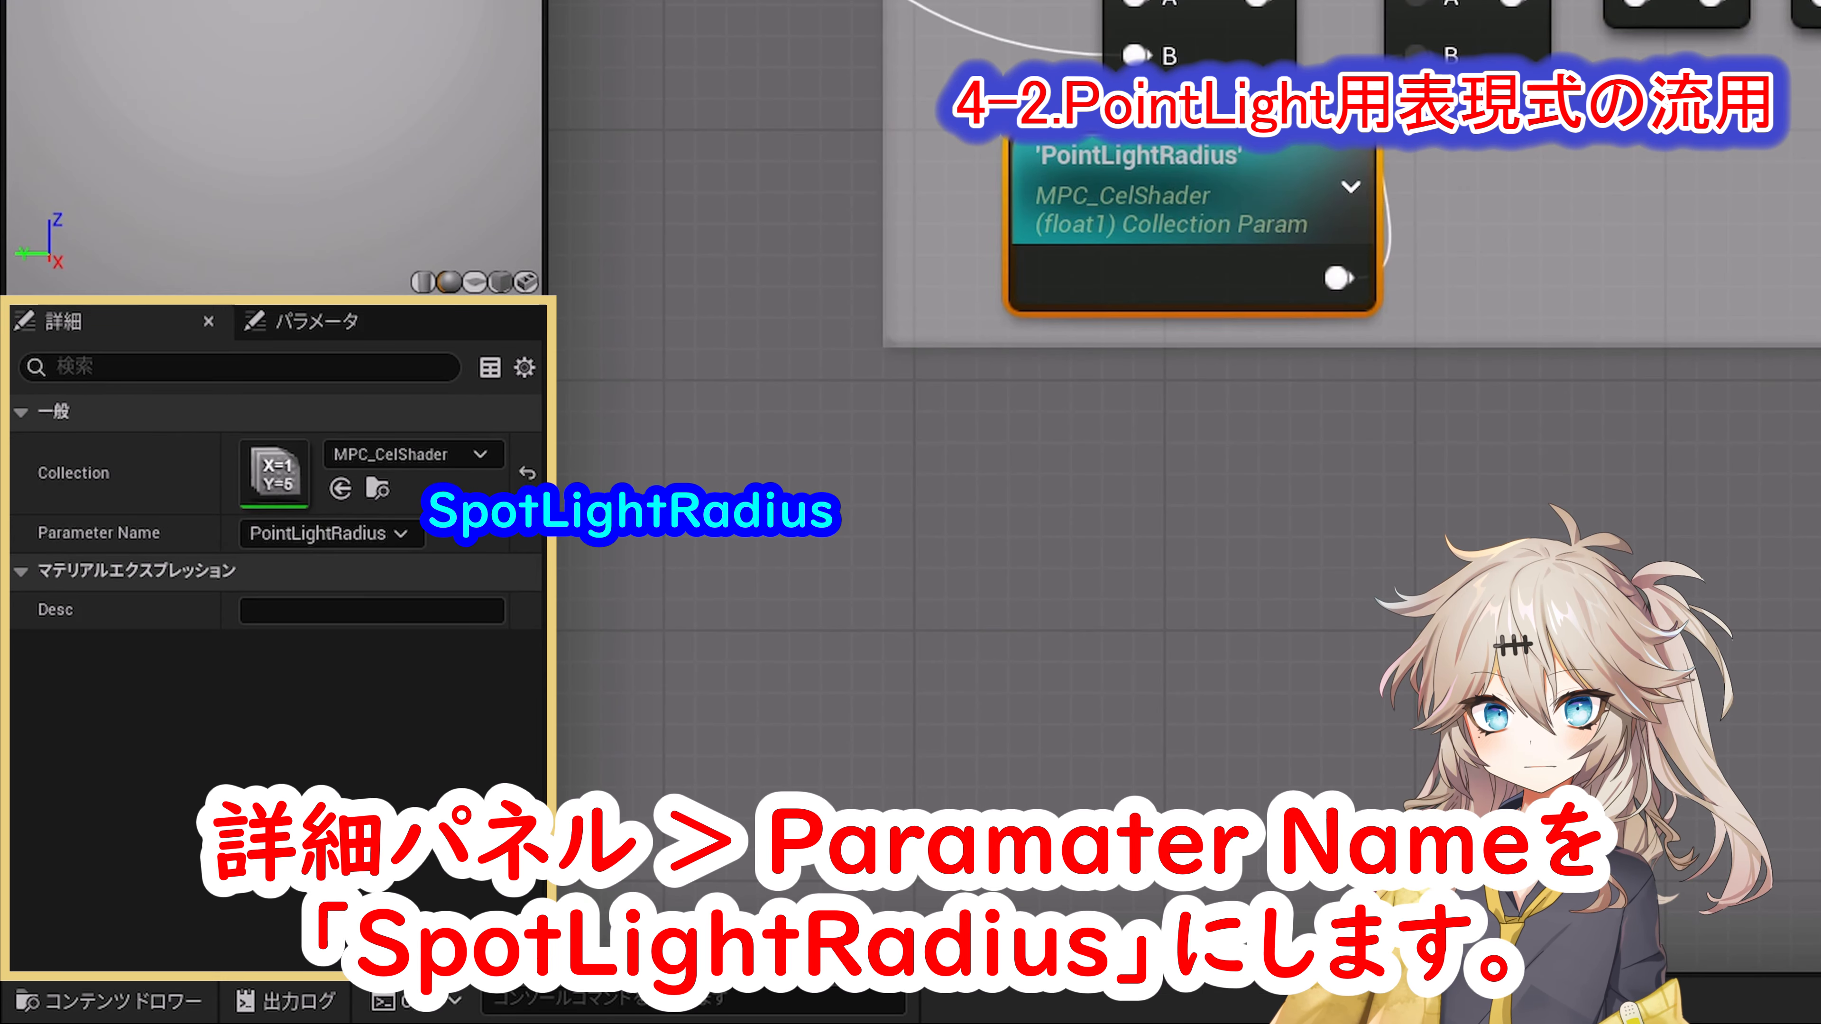
left_click(305, 533)
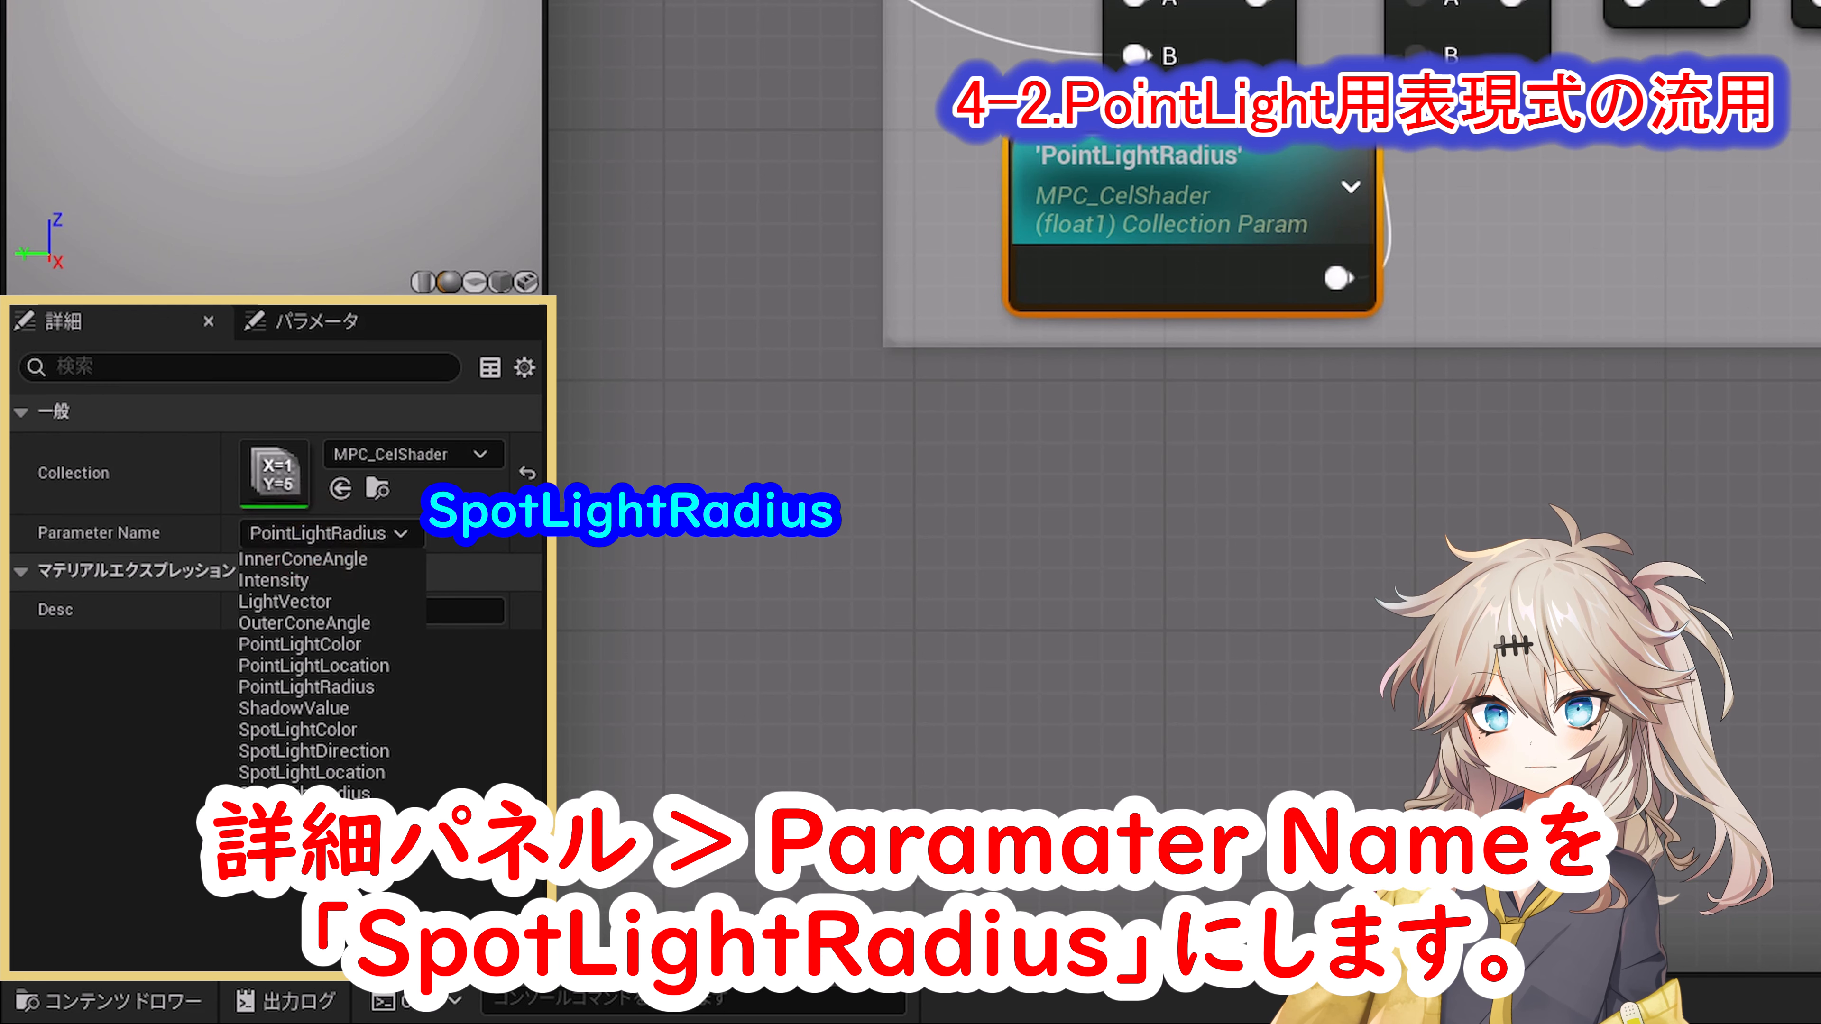
left_click(293, 801)
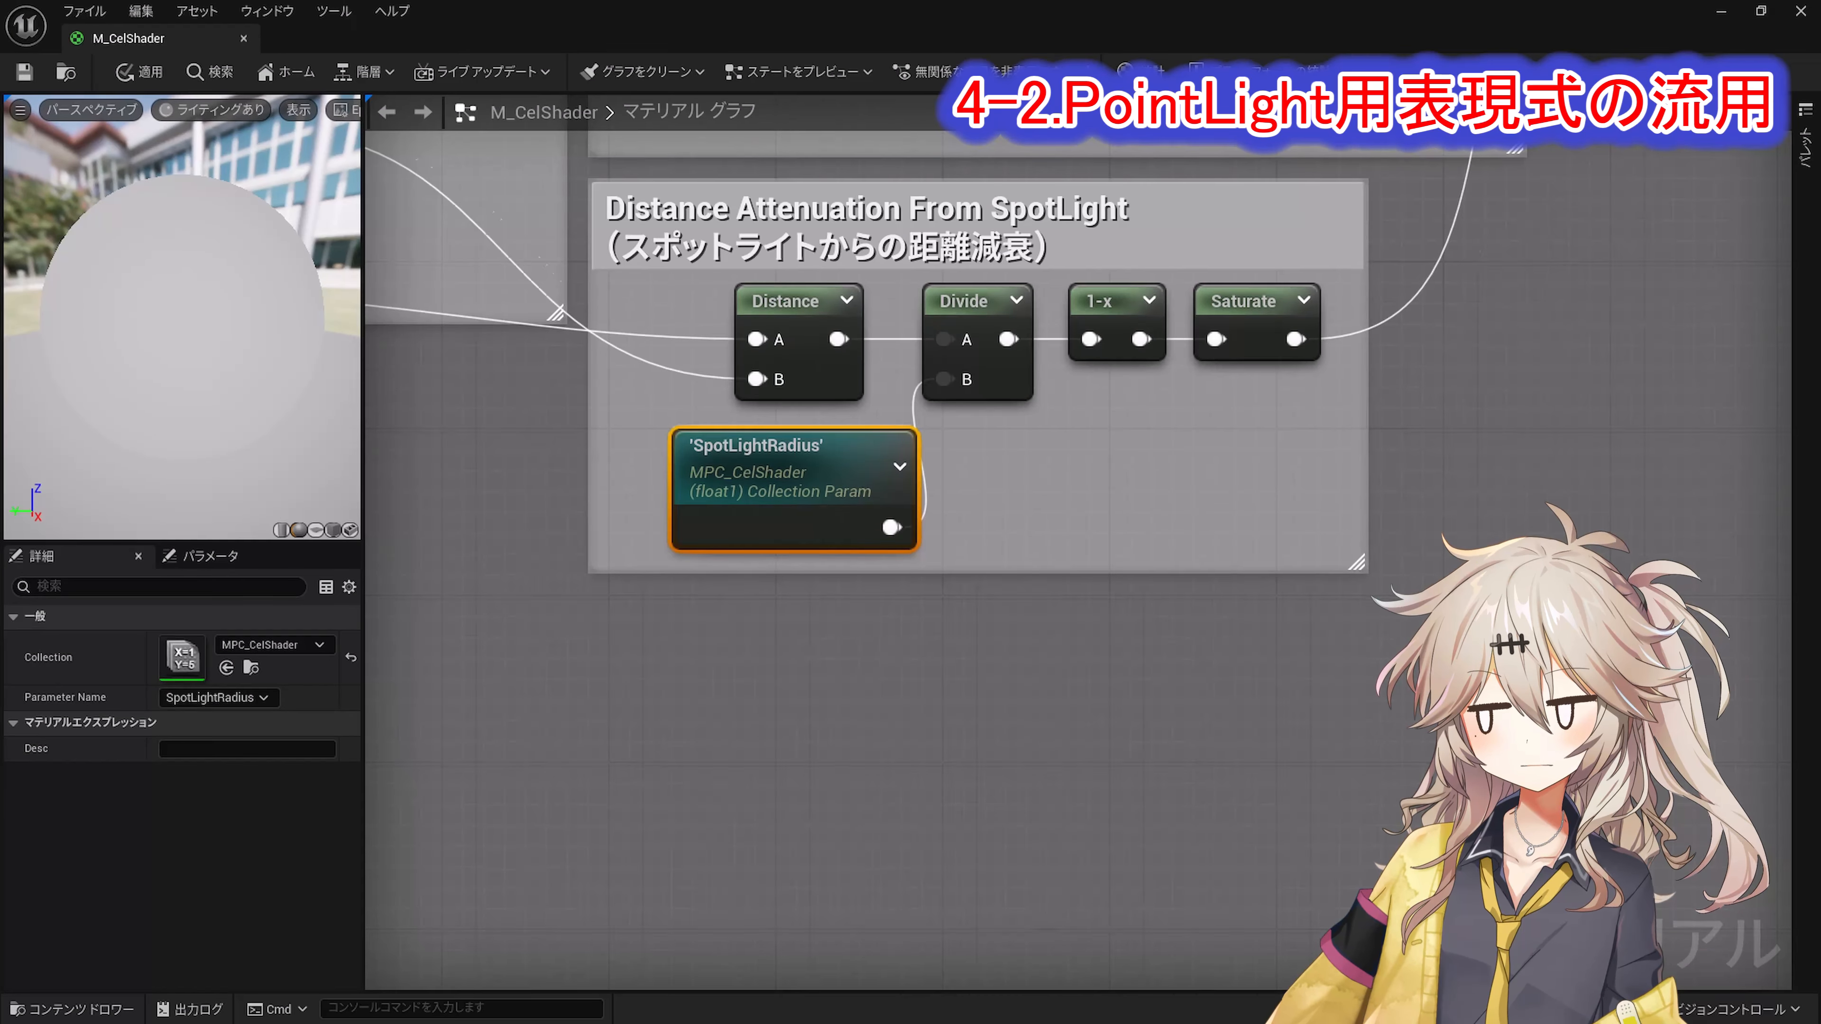
Step: Extend the lower edge of the For SpotLight vector comment and move its reroute node down level with the Distance node's A input
scroll(445, 323, "down", 2)
right_click_drag(444, 323, 1136, 645)
left_click_drag(857, 644, 858, 700)
left_click(935, 632)
left_click_drag(935, 634, 934, 665)
left_click(1018, 610)
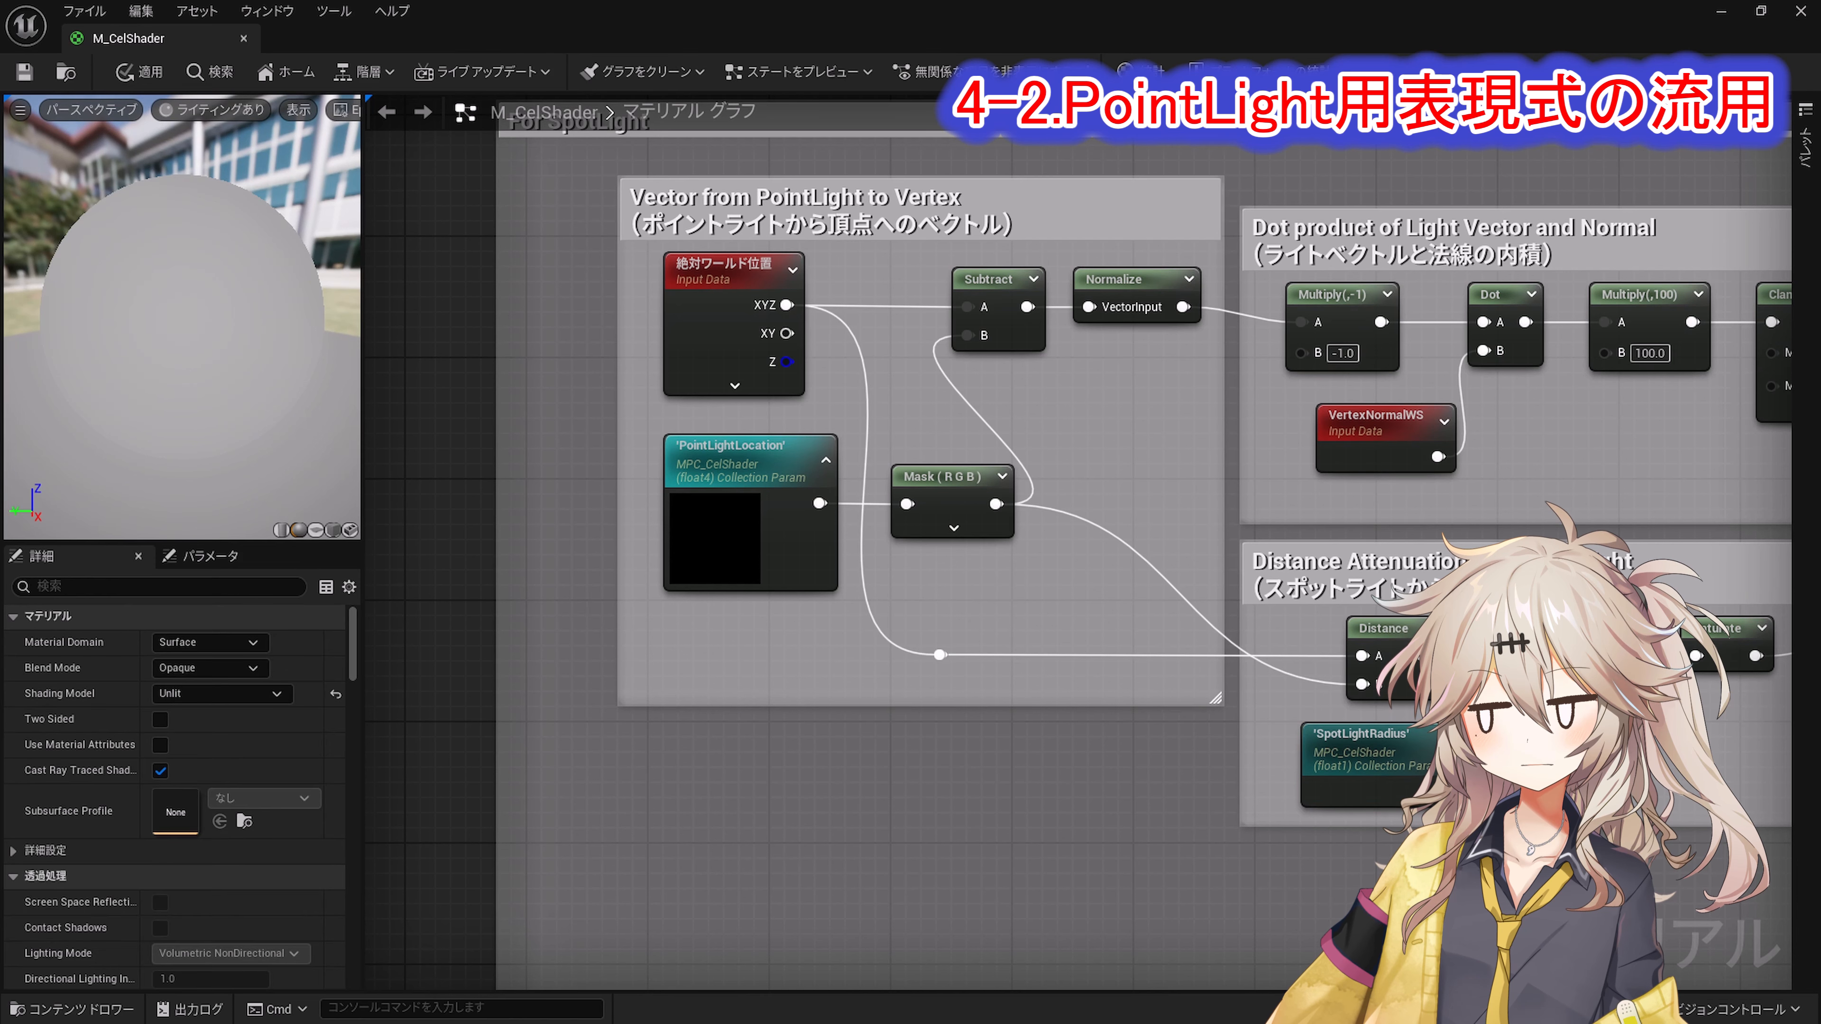
Step: Rename the vector comment to "Vector from SpotLight to Vertex （スポットライトから頂点へのベクトル）" and set the PointLightLocation node's Parameter Name to SpotLightLocation
double_click(921, 210)
type("Vector from SpotLight to Vertex （スポットライトから頂点へのベクトル）")
left_click(1019, 610)
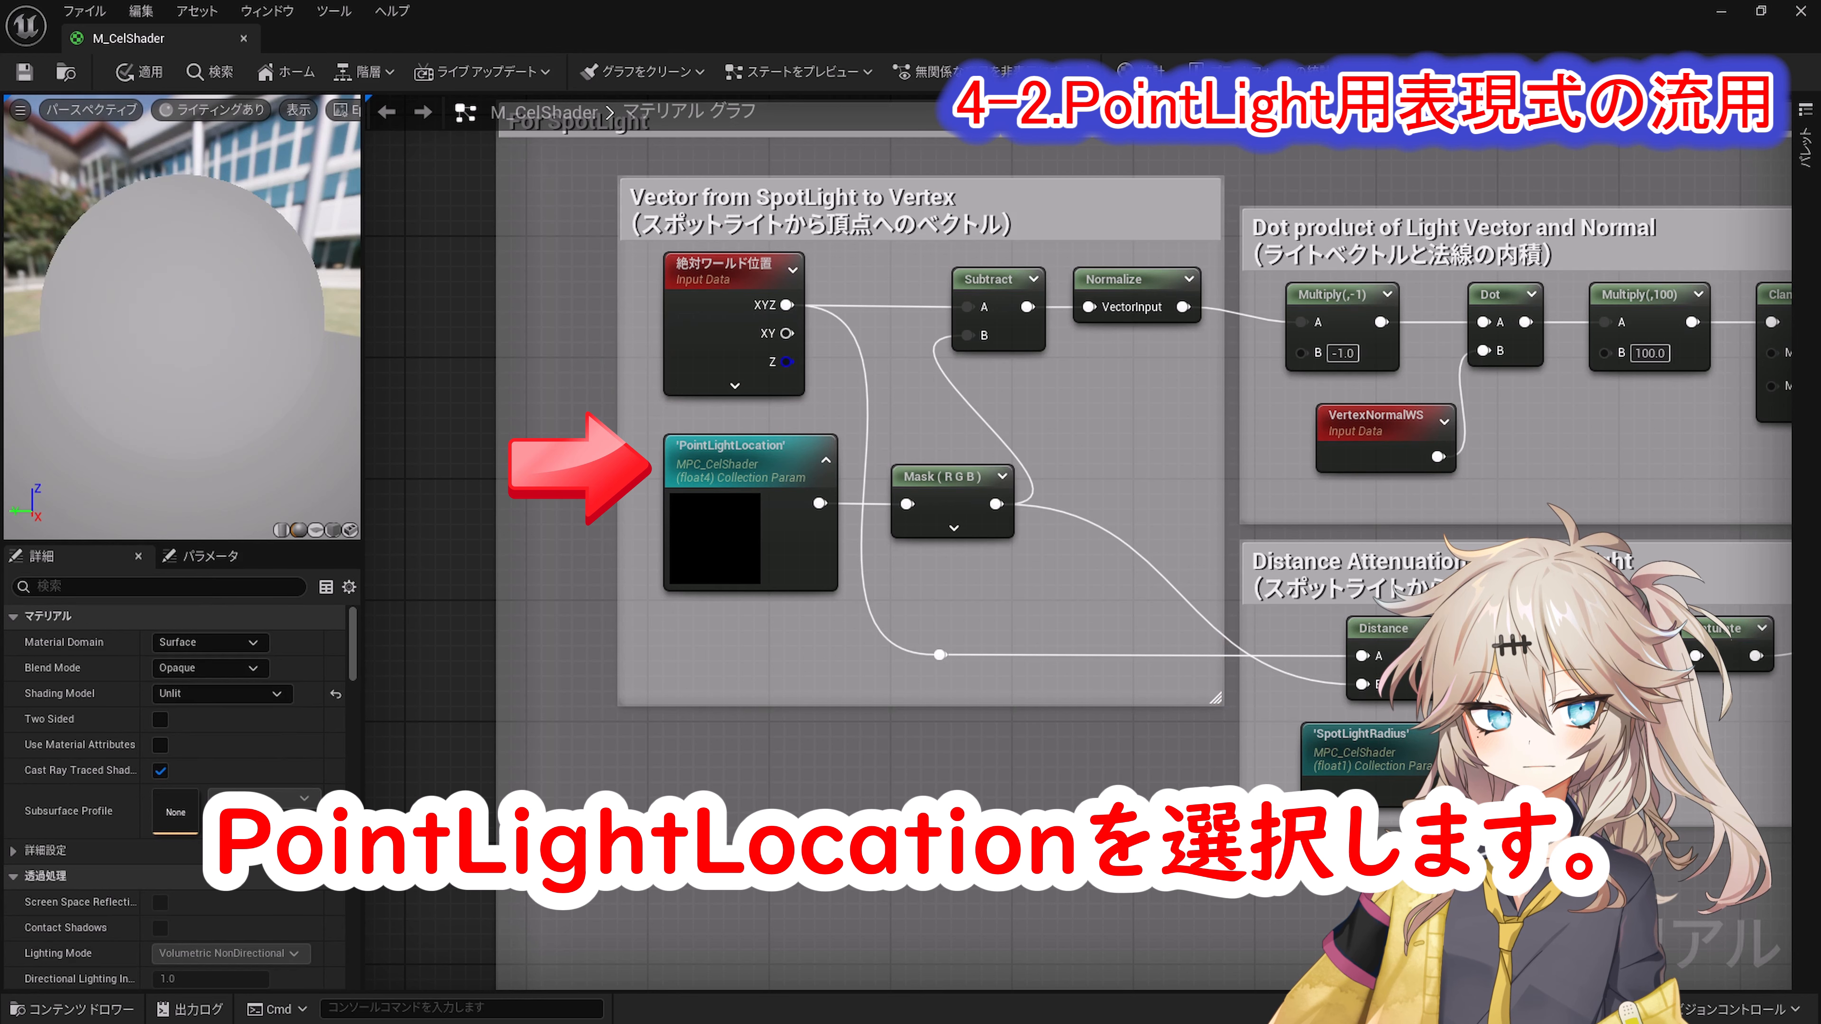
left_click(736, 448)
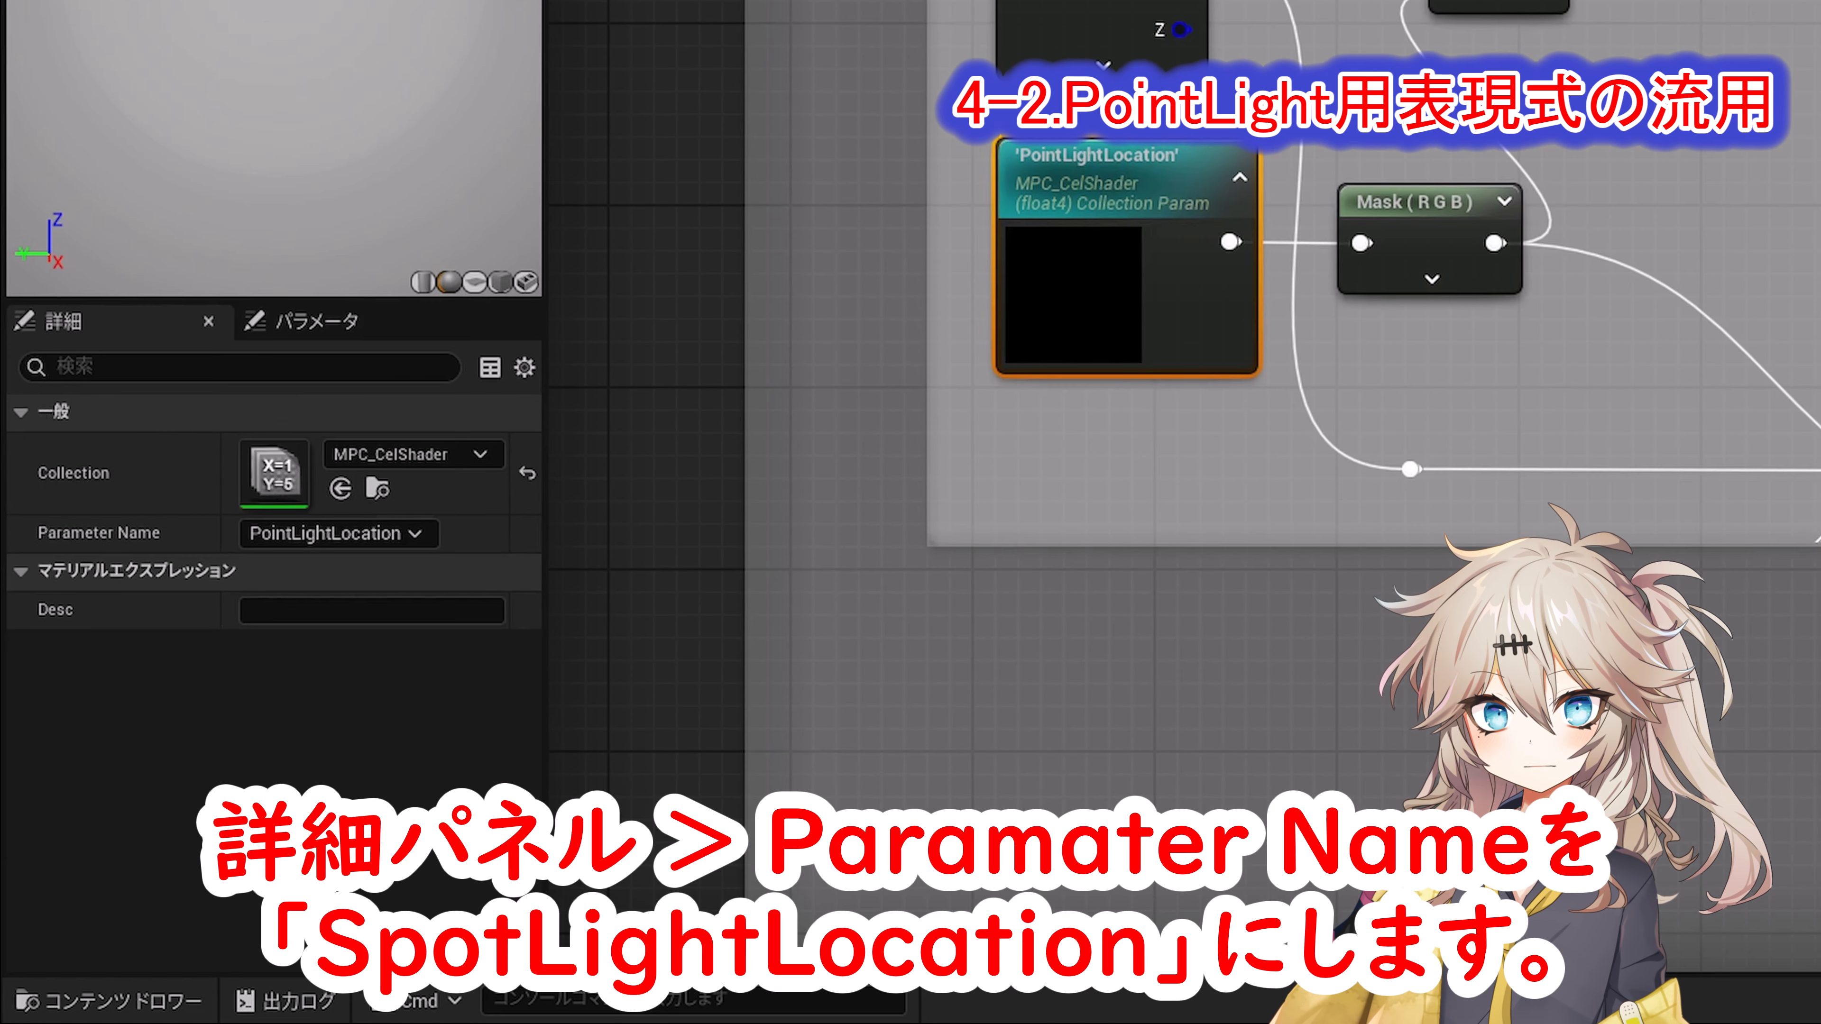
left_click(338, 533)
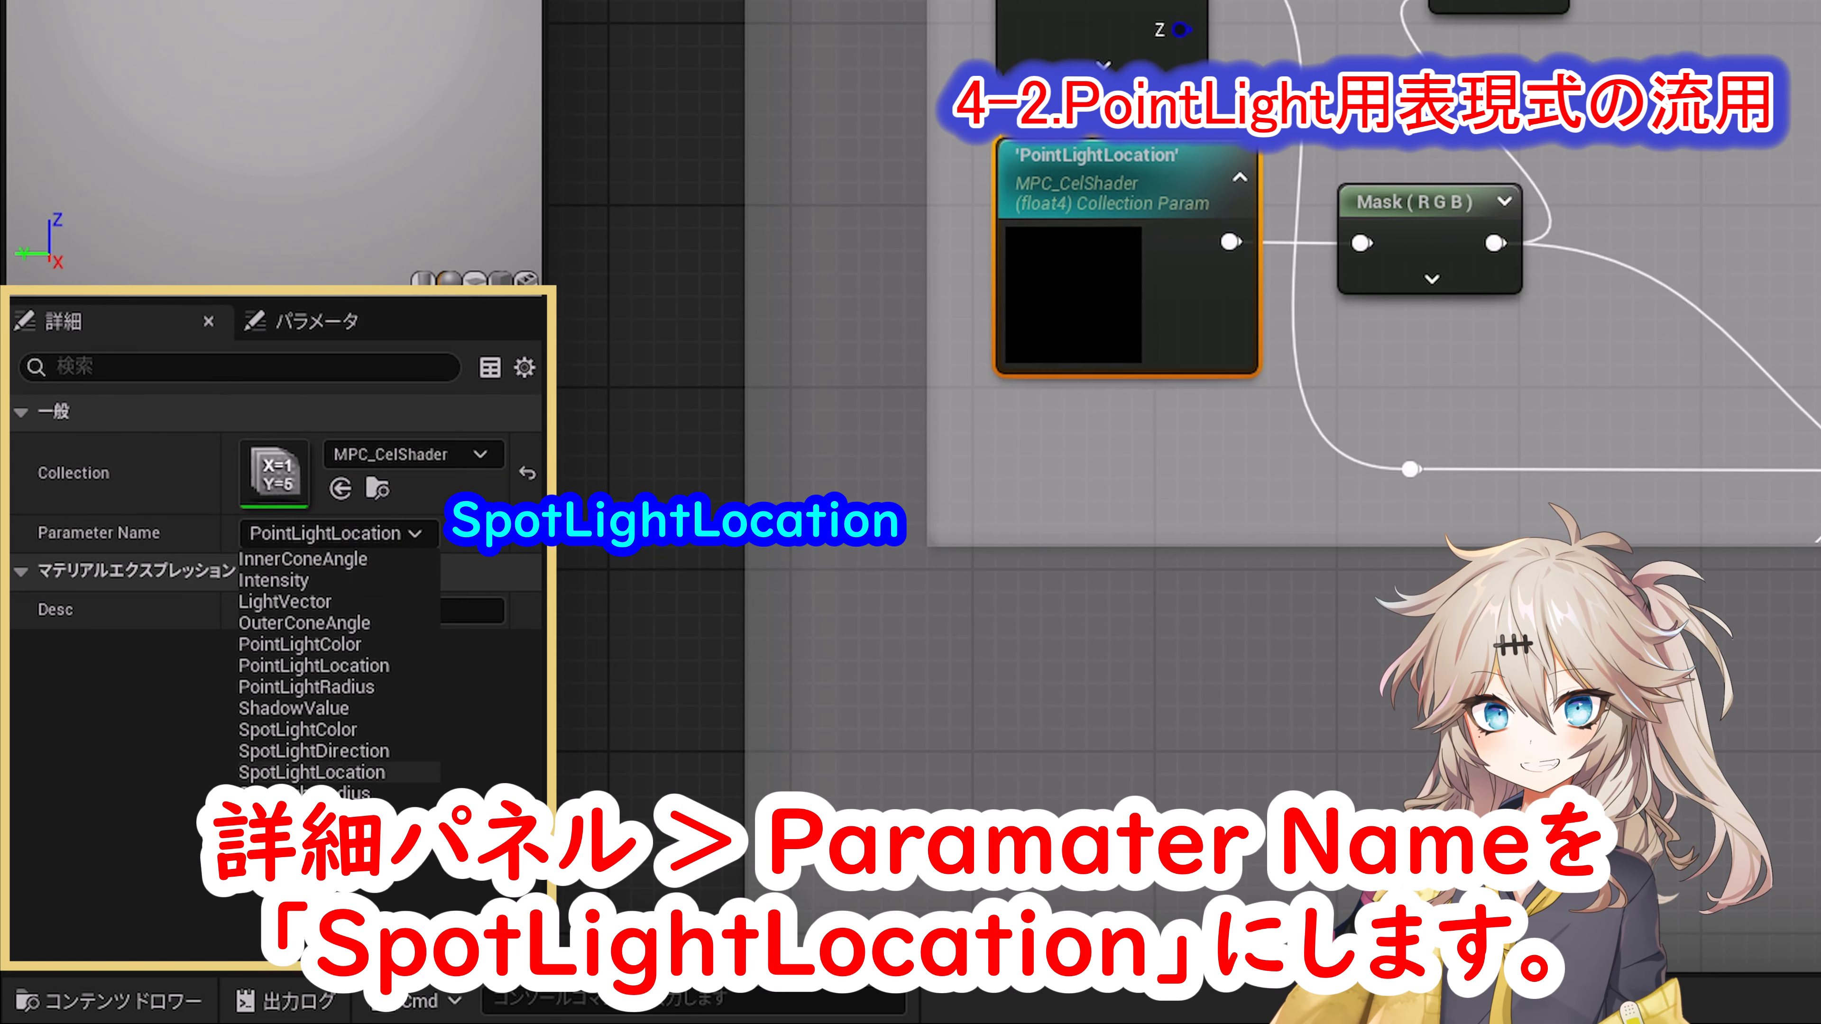
left_click(356, 761)
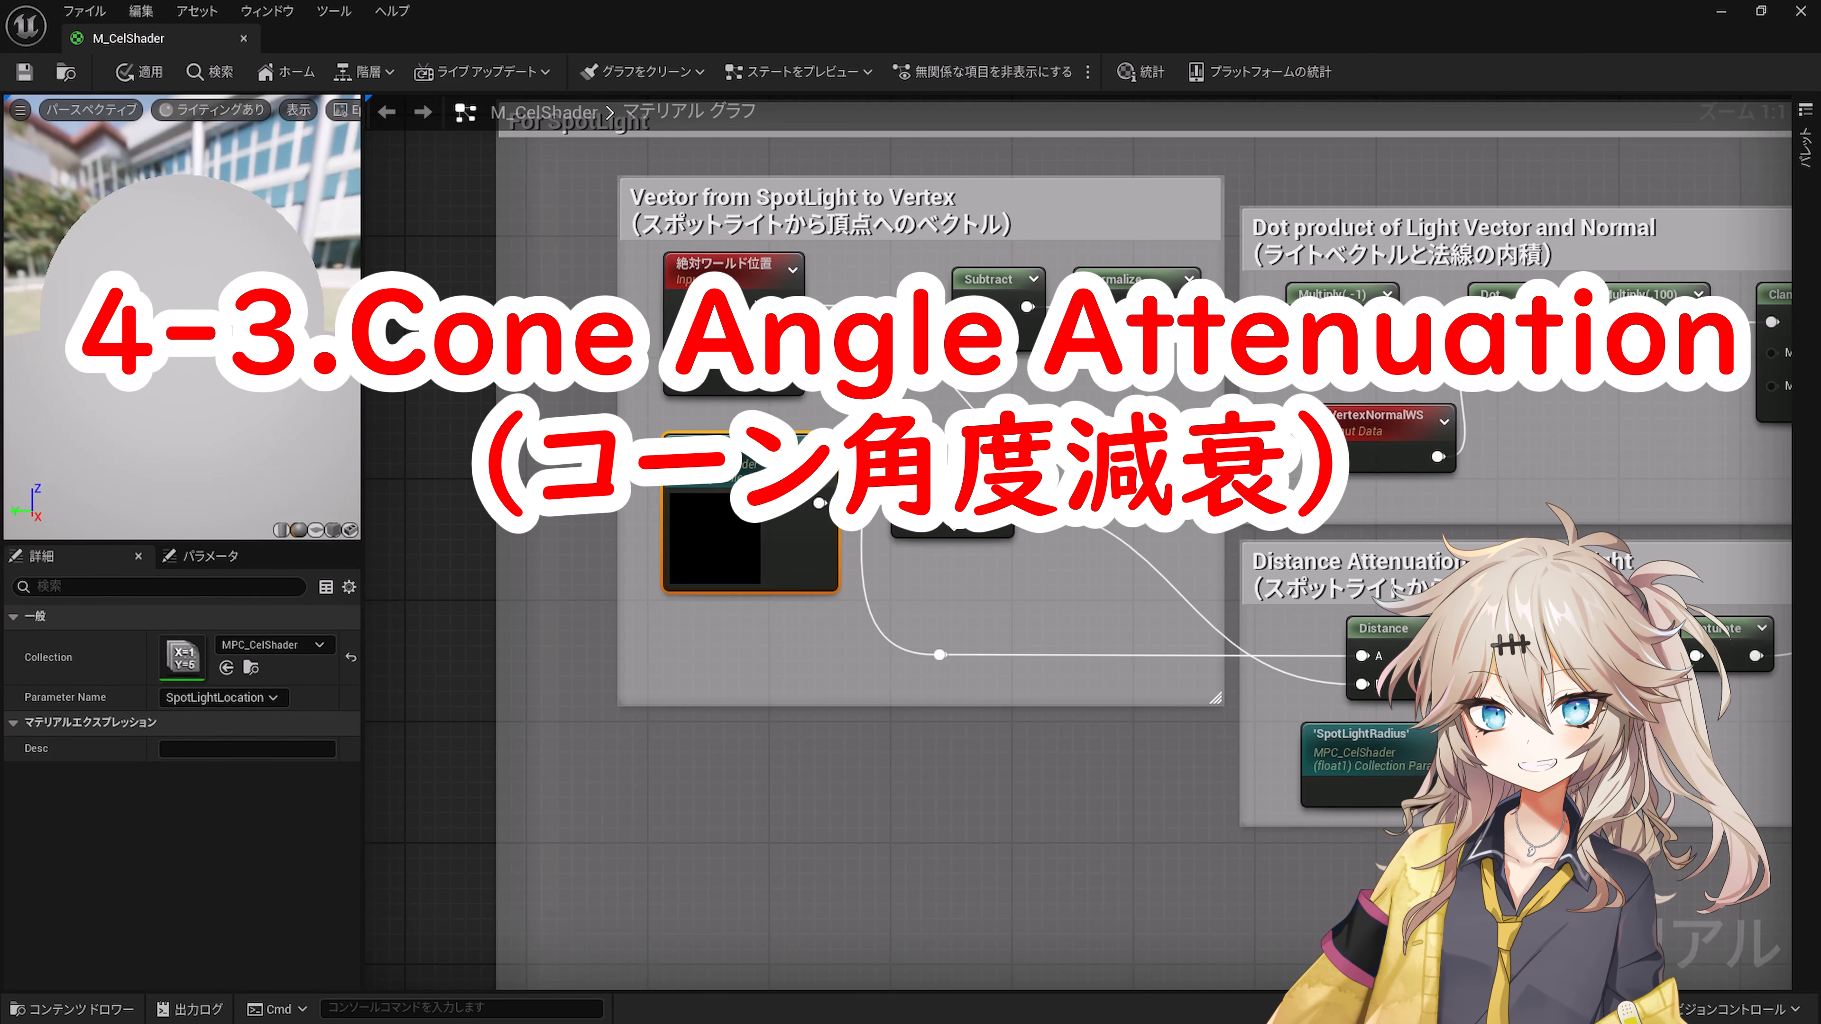
scroll(1032, 495, "down", 2)
right_click_drag(955, 707, 971, 668)
scroll(972, 668, "down", 1)
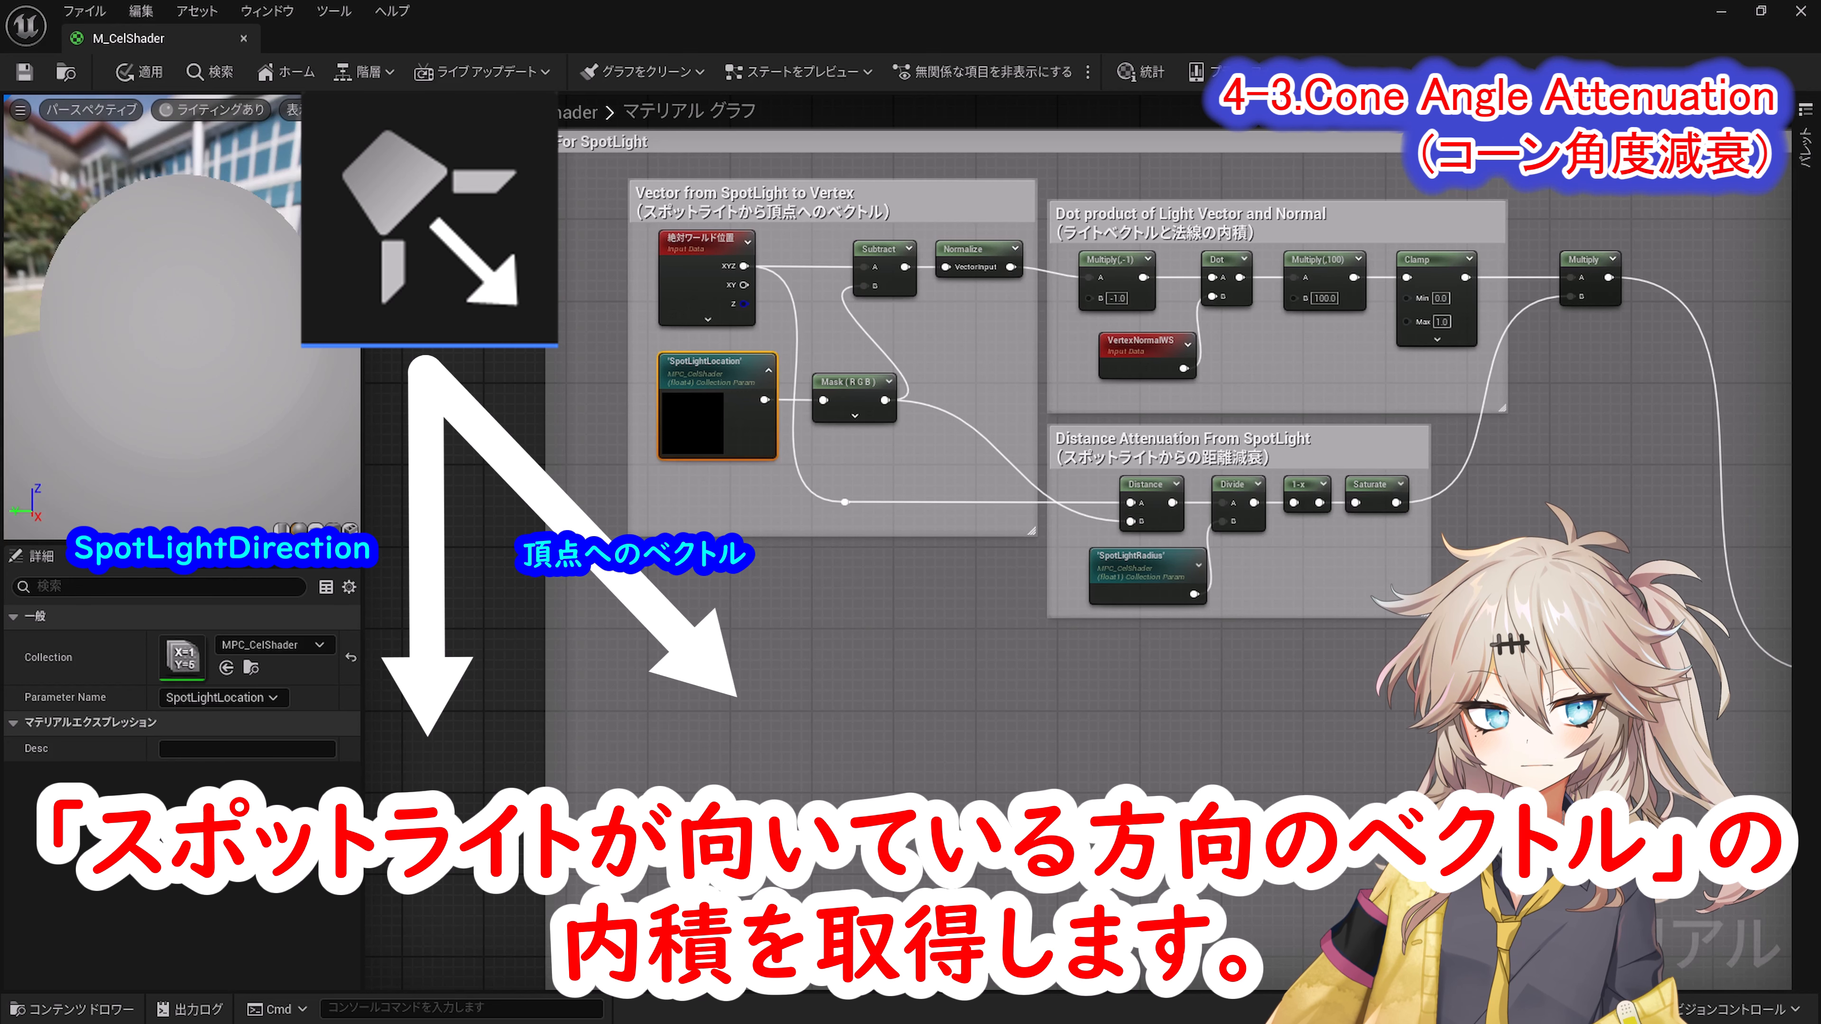
Step: Add a DotProduct node below the attenuation groups, with its A input fed by the SpotLight vector's Normalize output
left_click_drag(1011, 267, 892, 653)
type("DotProduct")
left_click(956, 333)
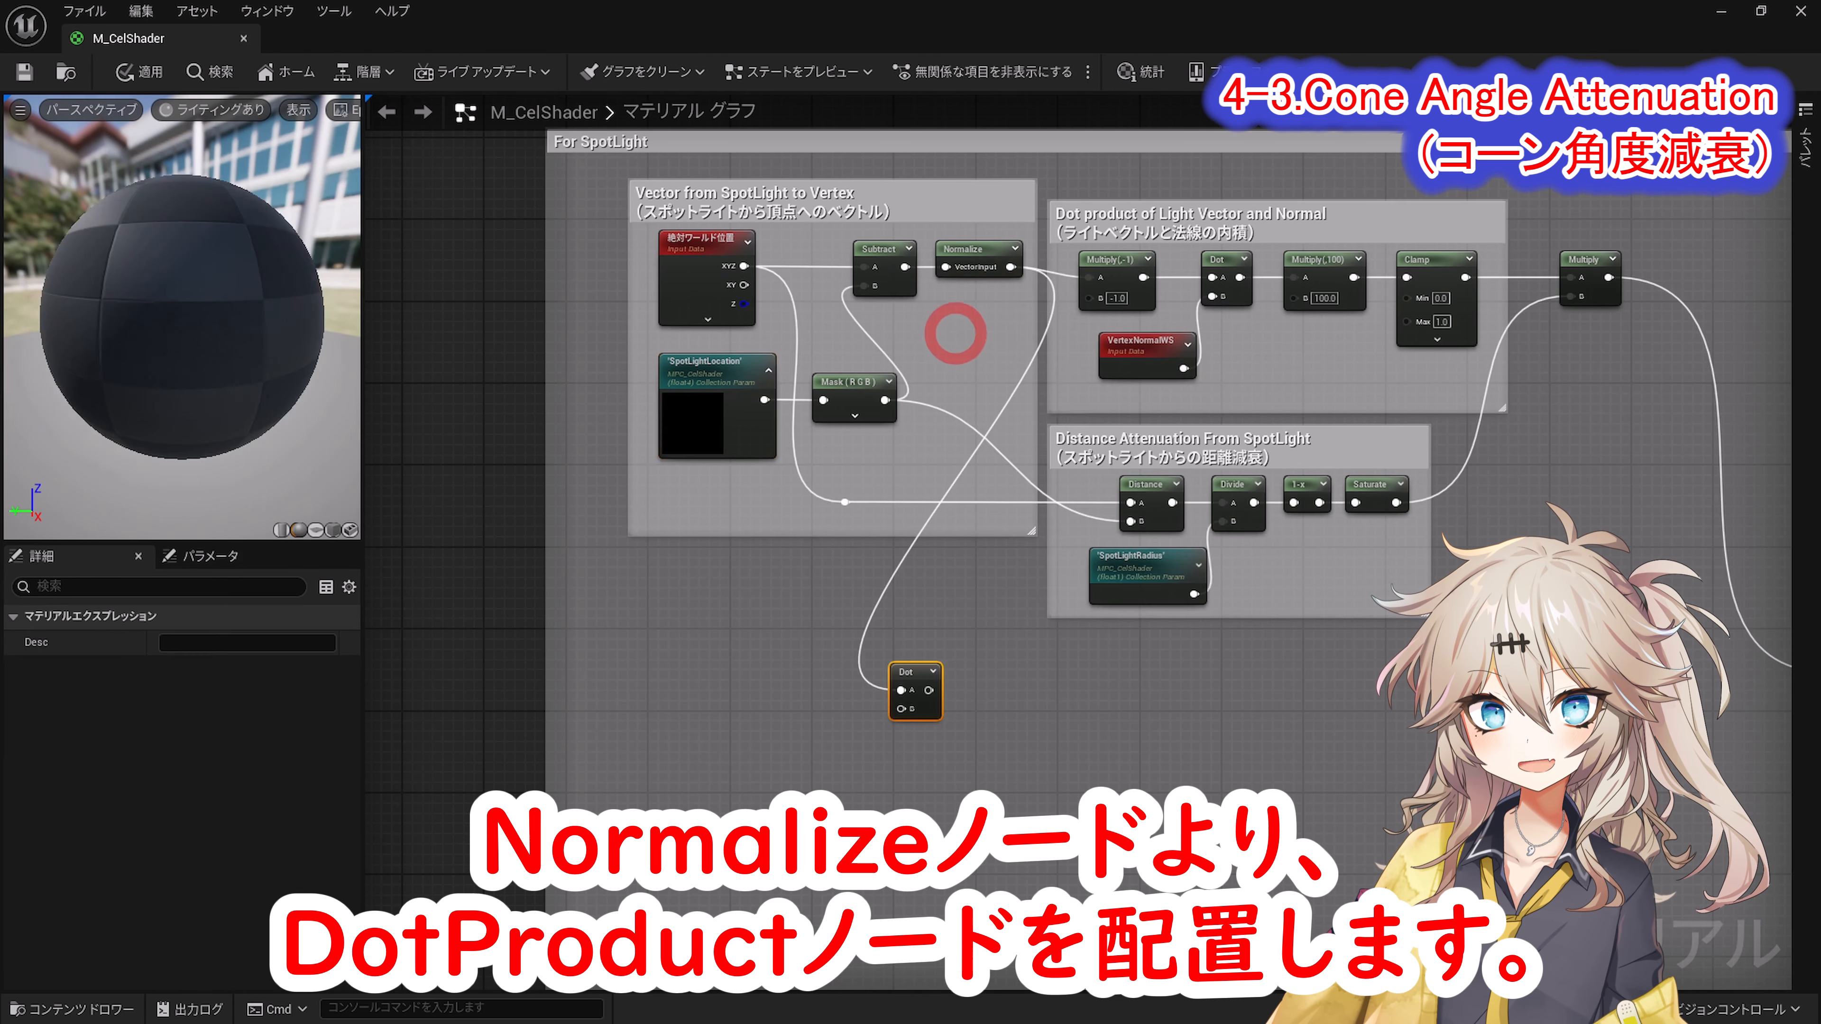
Step: Add reroute points to the wire between Normalize and Dot and route it around the existing comment groups
double_click(855, 646)
left_click_drag(854, 645, 568, 686)
double_click(732, 427)
left_click_drag(733, 427, 582, 181)
double_click(746, 186)
left_click_drag(745, 187, 1008, 178)
Step: Paste a copy of the SpotLightRadius parameter node near the new Dot node and set its Parameter Name to SpotLightDirection
left_click(1280, 754)
scroll(1280, 755, "up", 3)
right_click_drag(1280, 754, 1670, 451)
scroll(1614, 443, "up", 1, "ctrl")
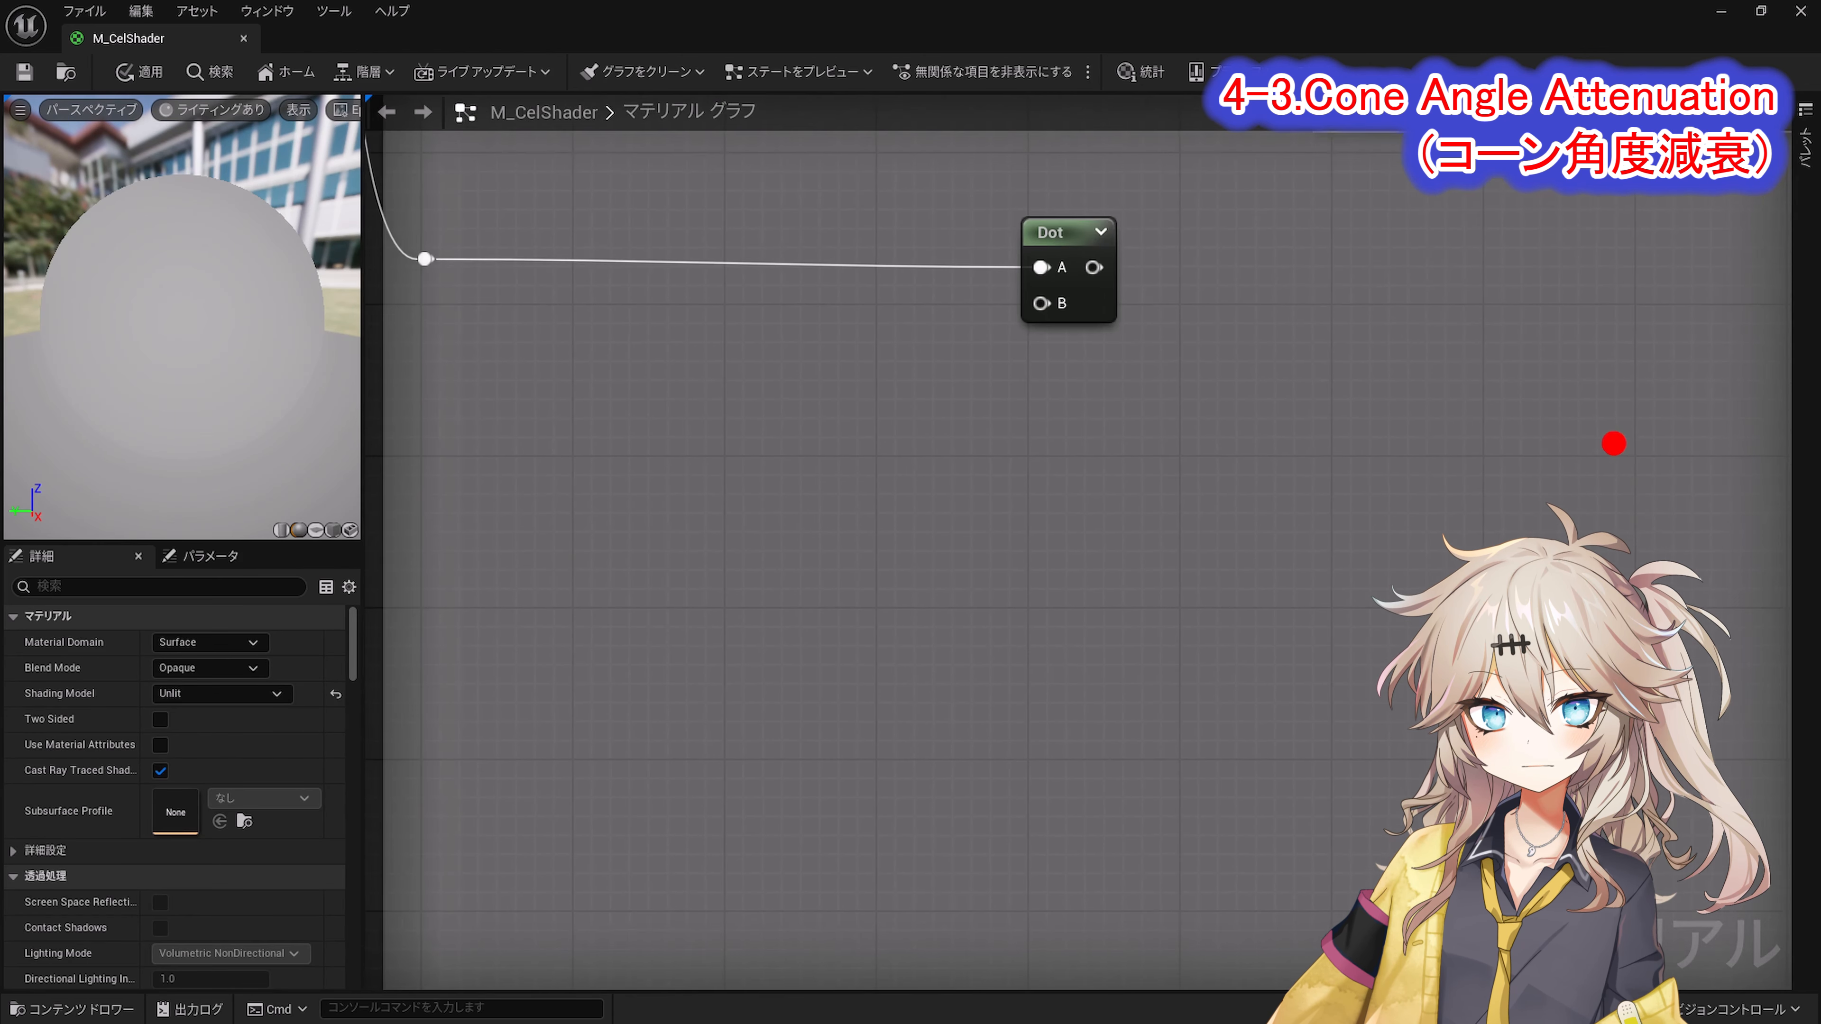
right_click_drag(1349, 492, 1670, 480)
left_click_drag(709, 493, 336, 481)
right_click_drag(1516, 299, 1423, 436)
scroll(1423, 435, "down", 2)
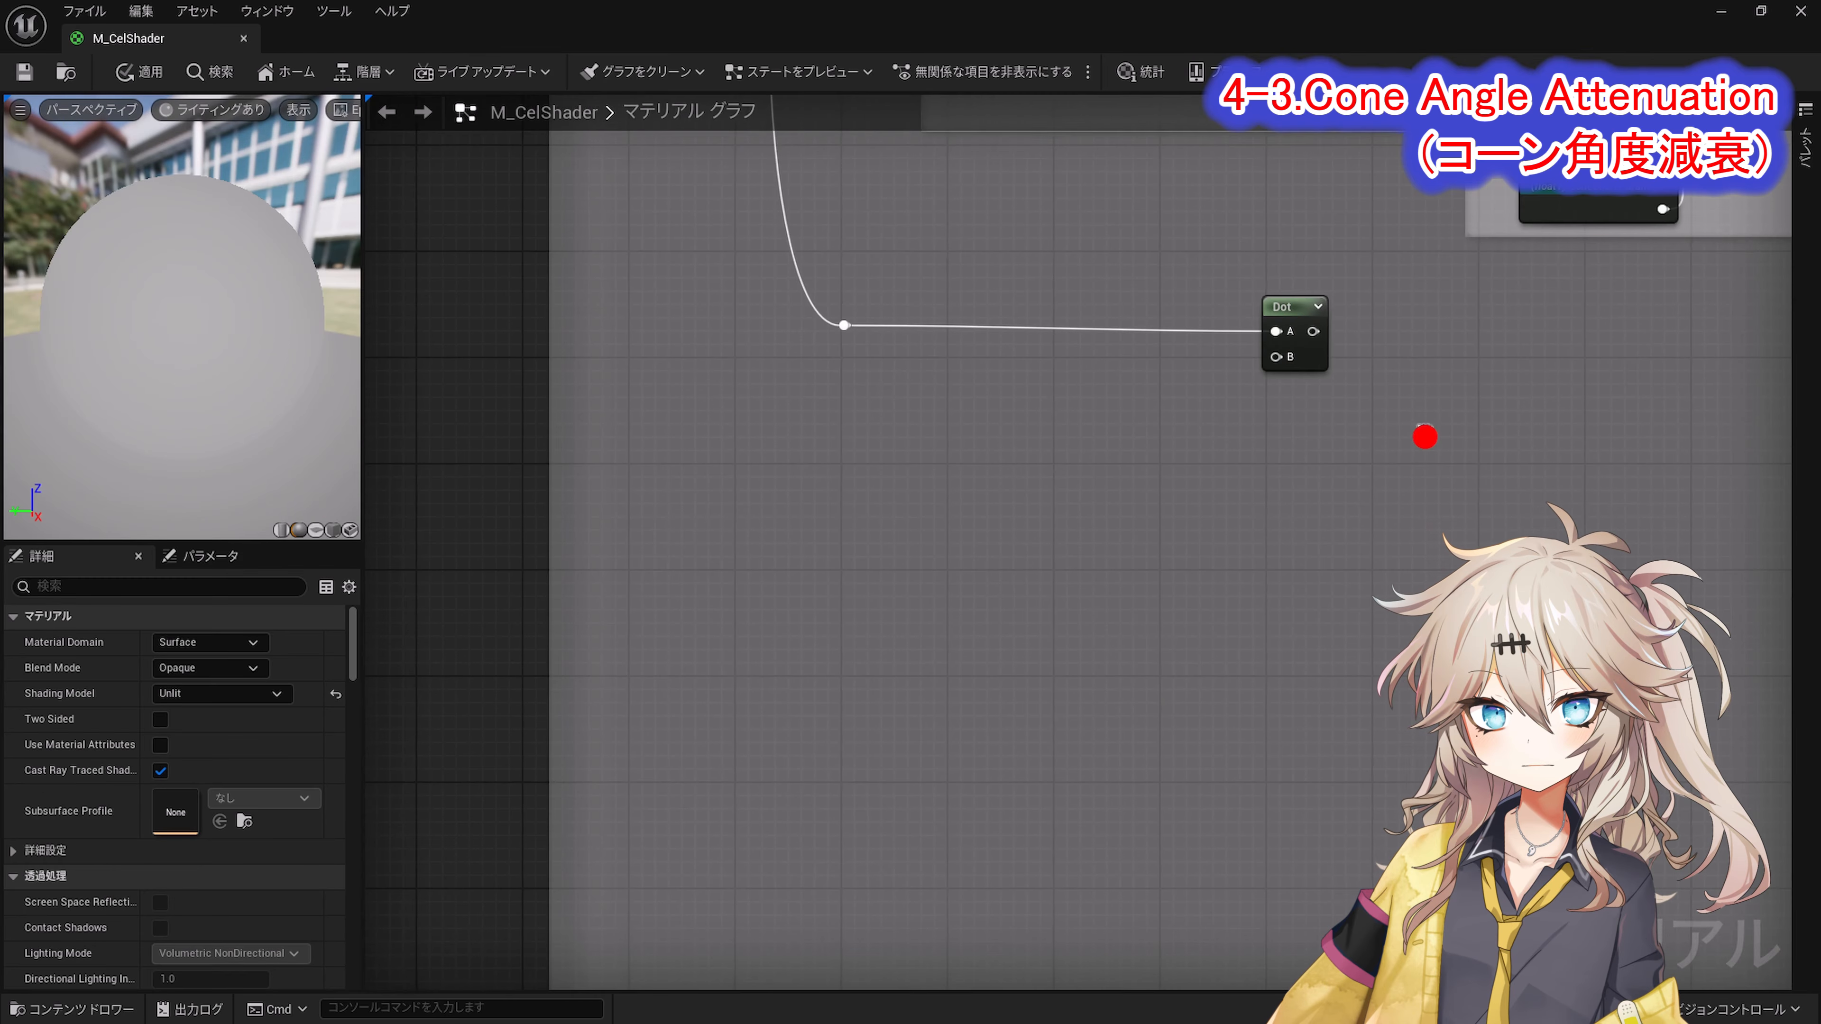
left_click(1595, 176)
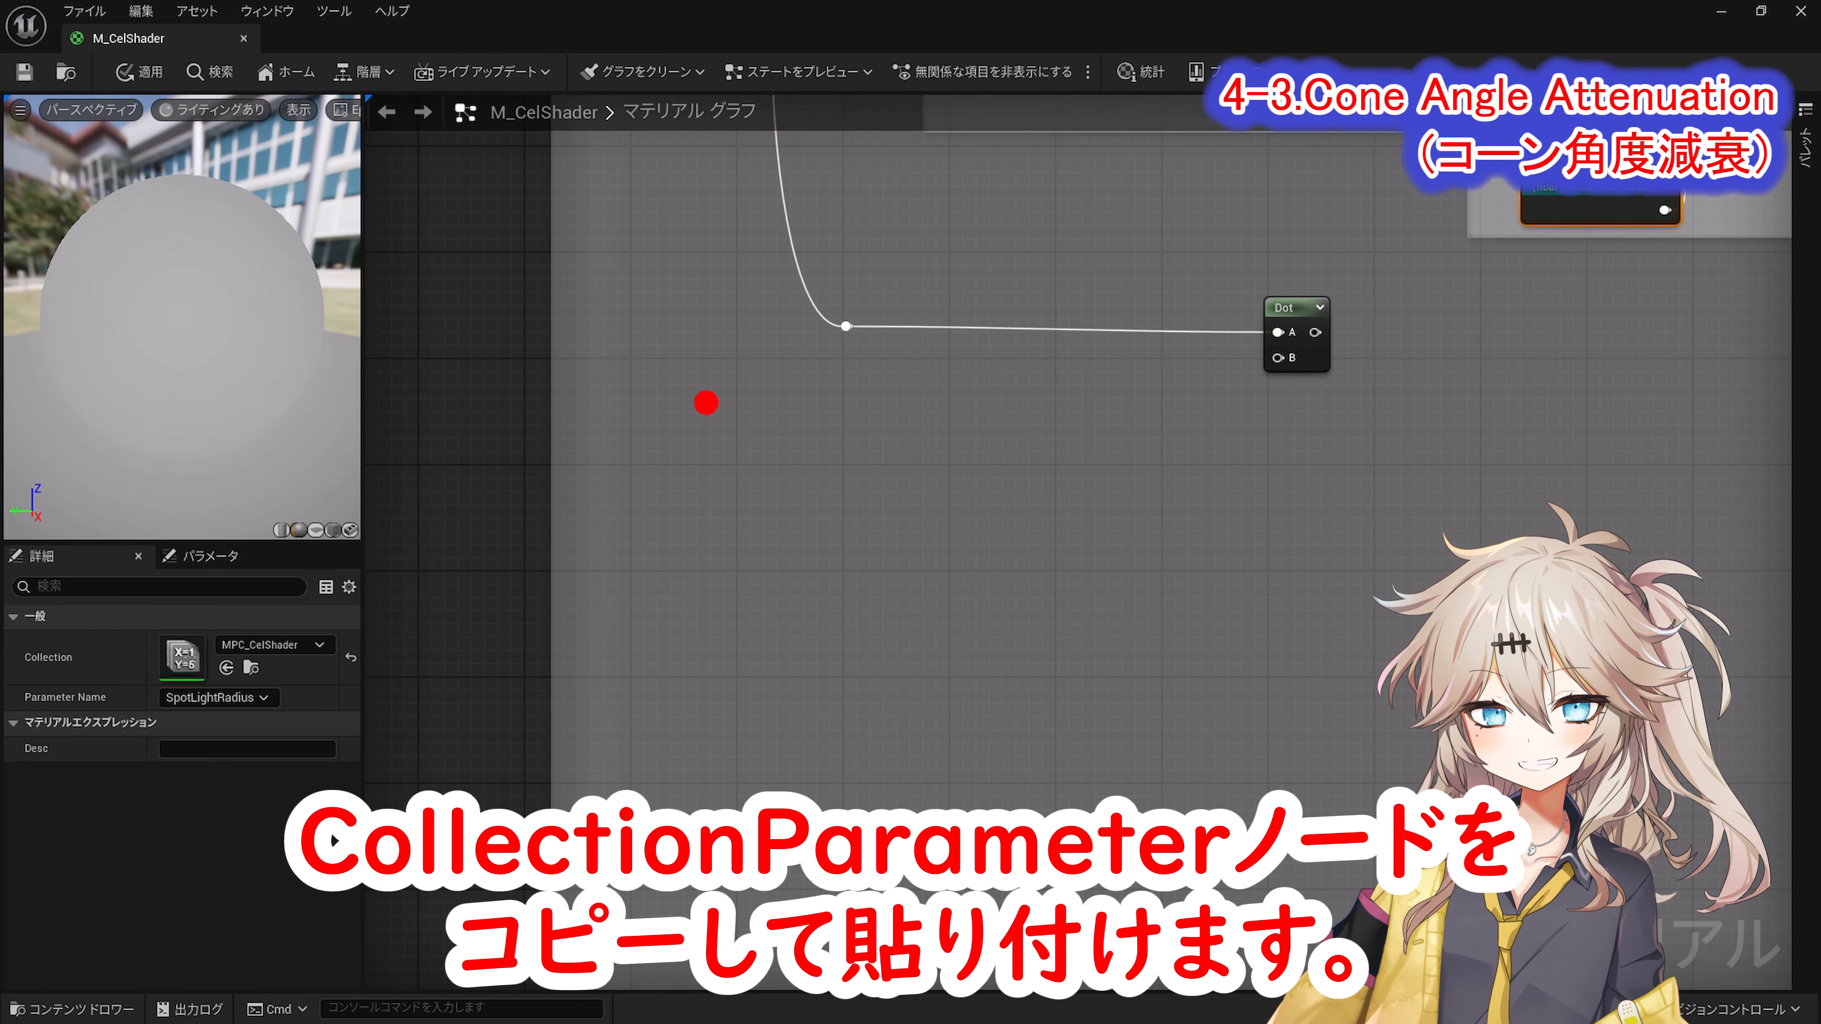
left_click(706, 403)
key("ctrl+v")
scroll(1000, 546, "up", 2, "ctrl")
right_click_drag(1000, 546, 1195, 526)
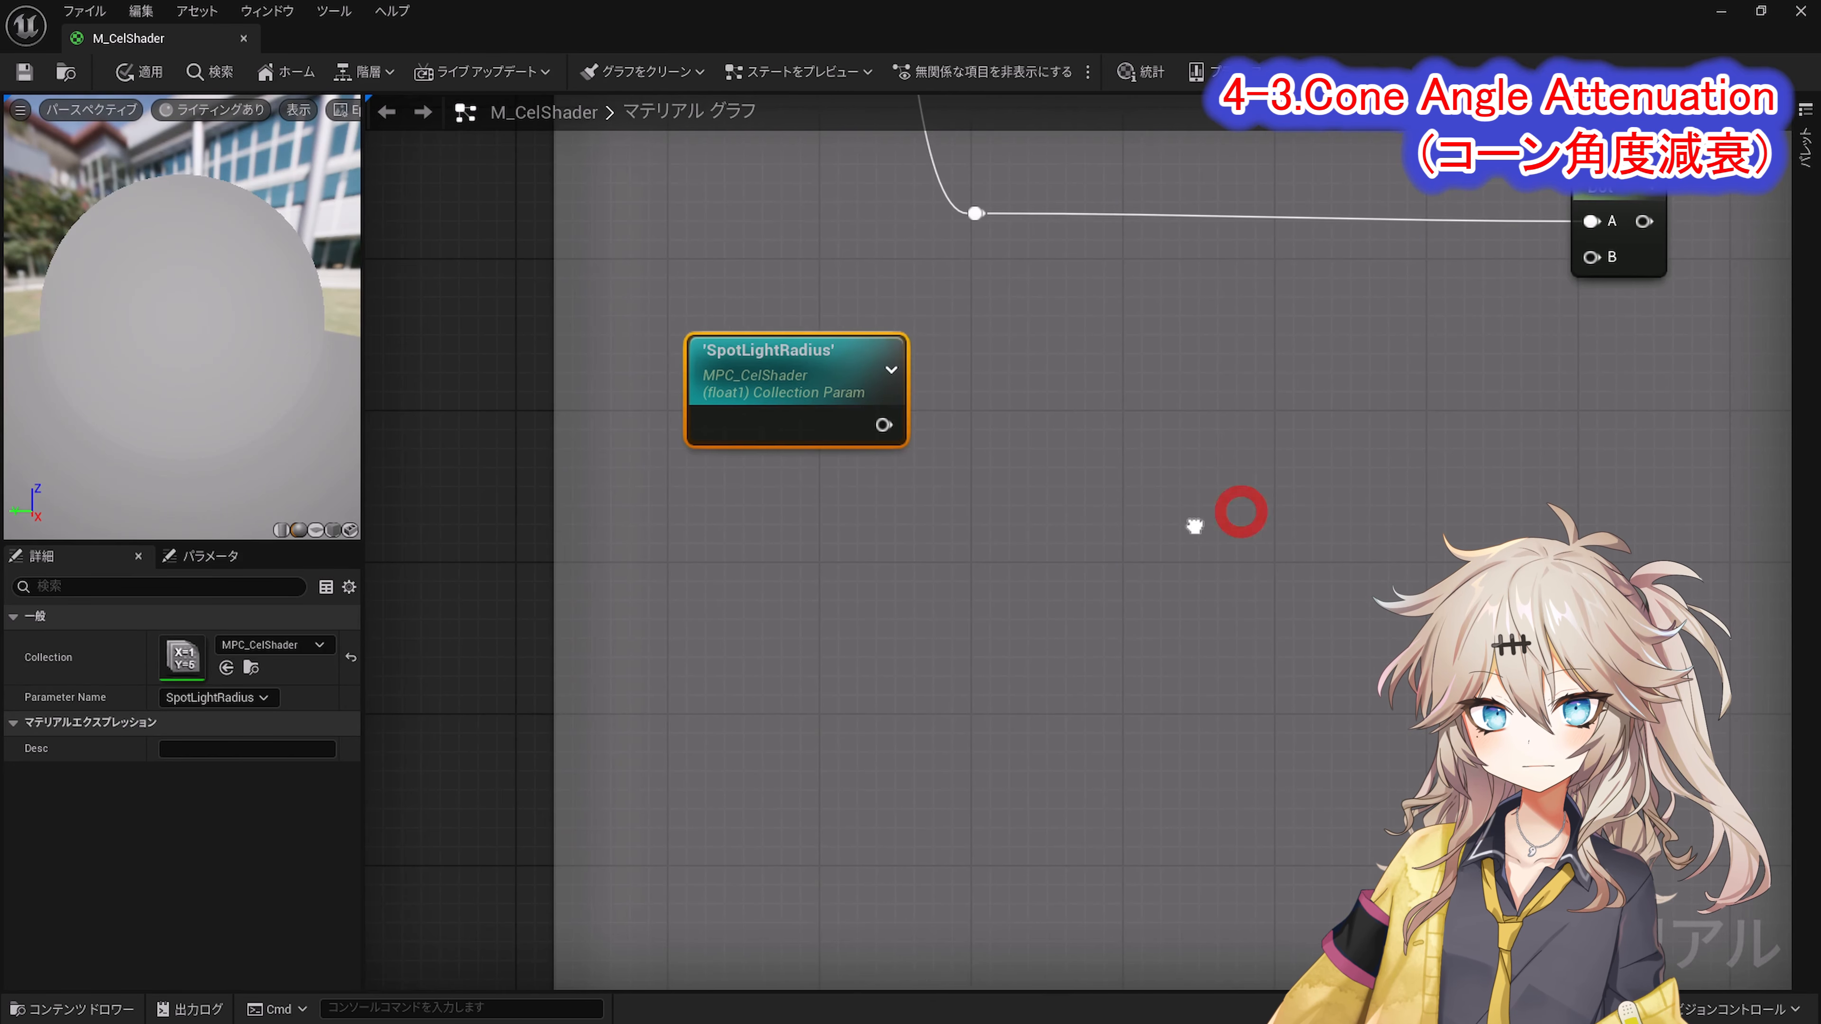
left_click(394, 533)
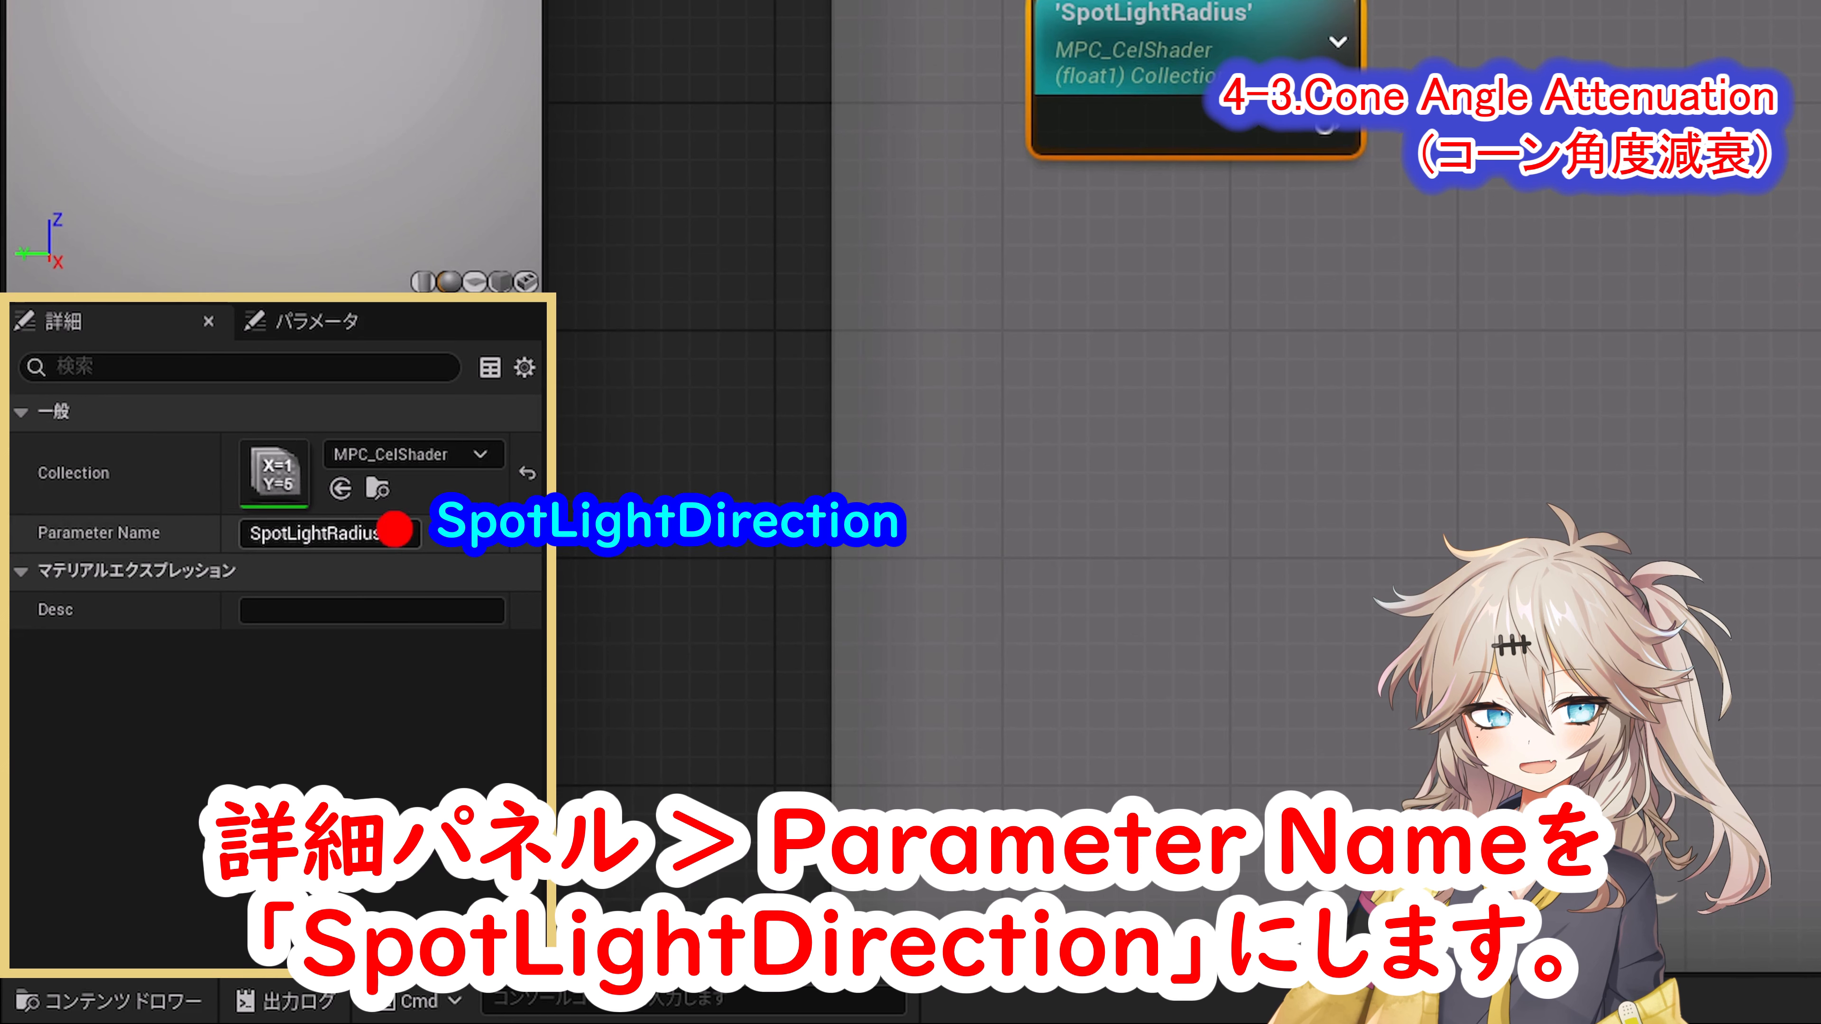
left_click(248, 752)
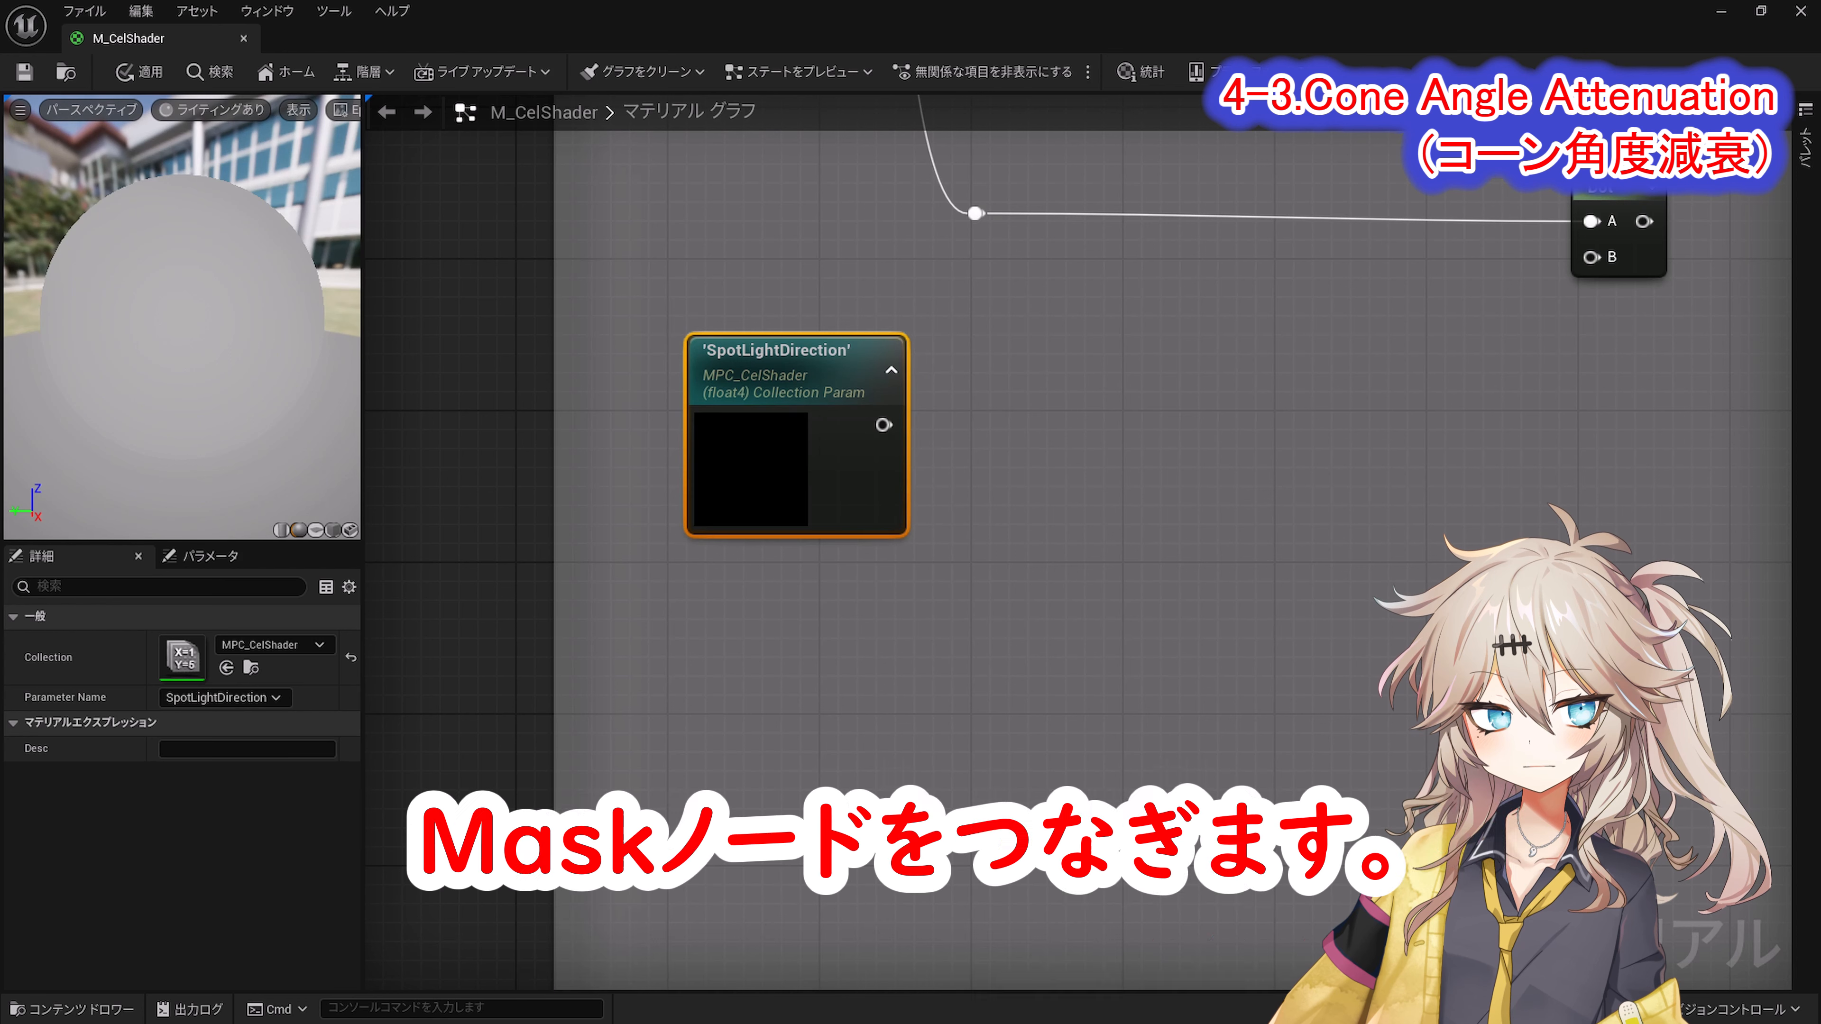
Step: Attach a Mask node to the SpotLightDirection output and enable its B channel so it passes RGB
left_click_drag(884, 425, 1049, 389)
type("mask")
key("Return")
left_click(1026, 454)
left_click(1014, 542)
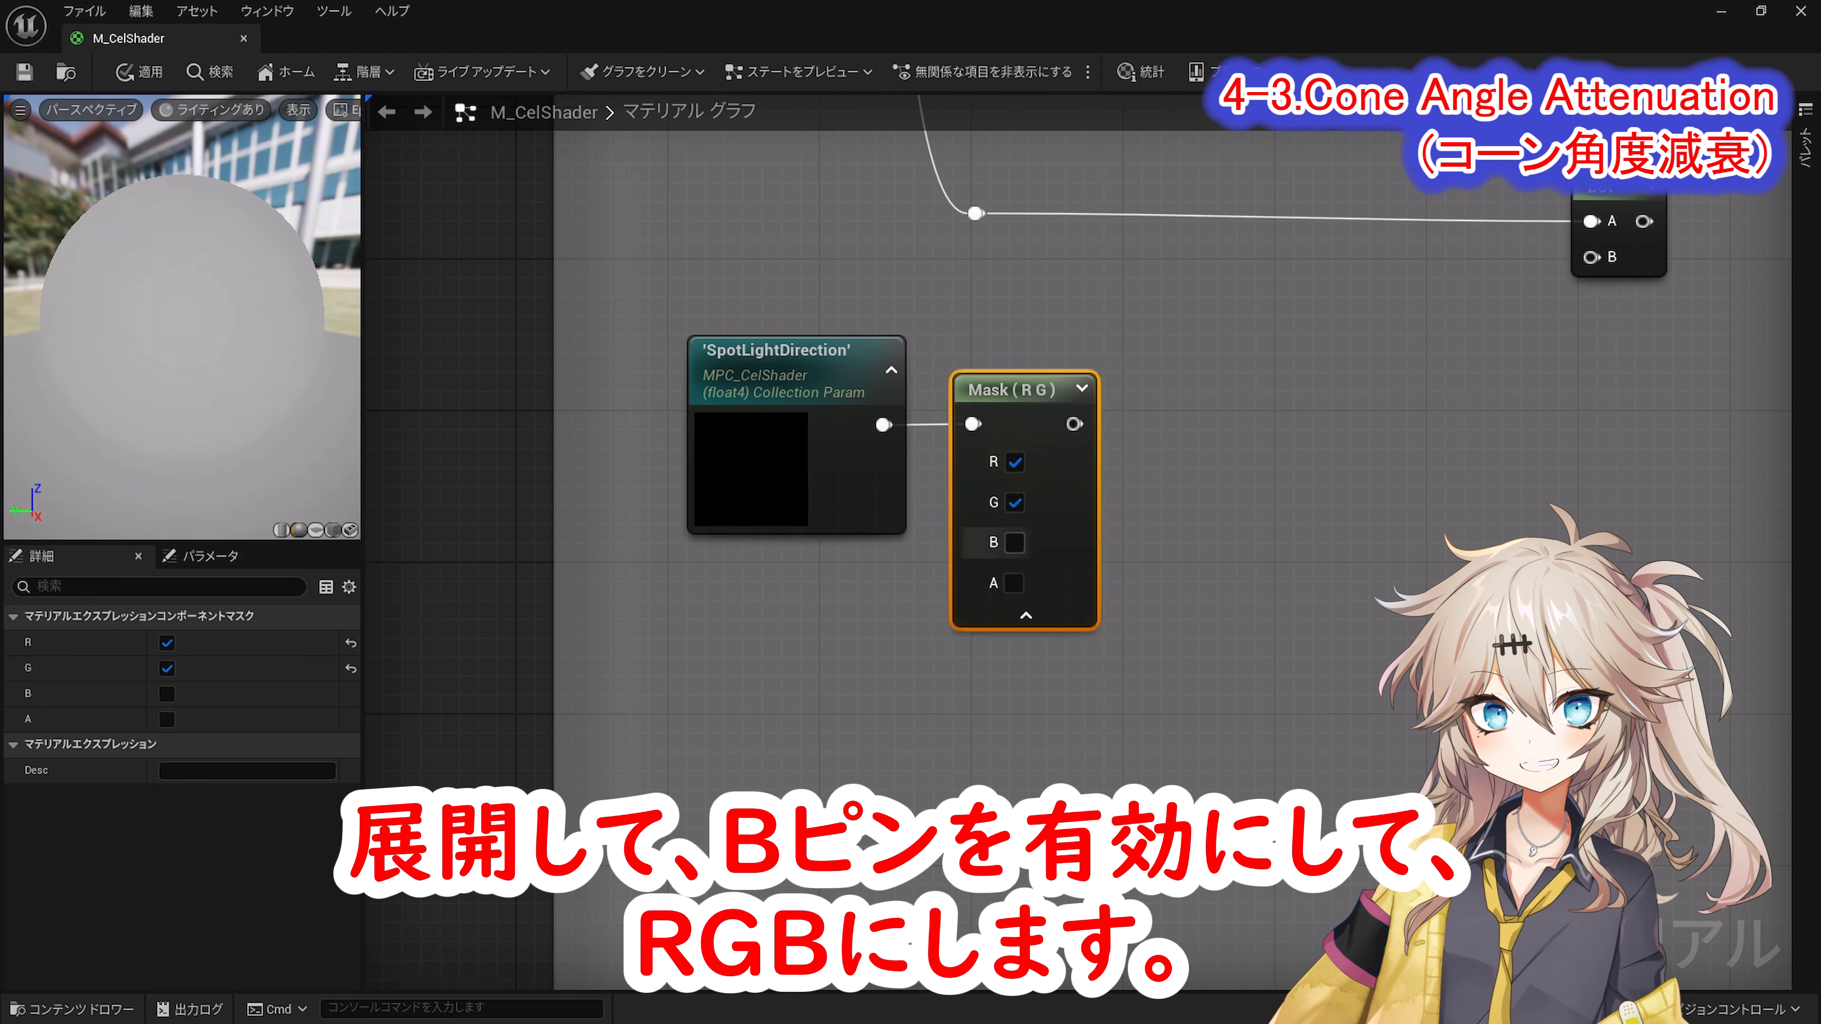
left_click(1018, 617)
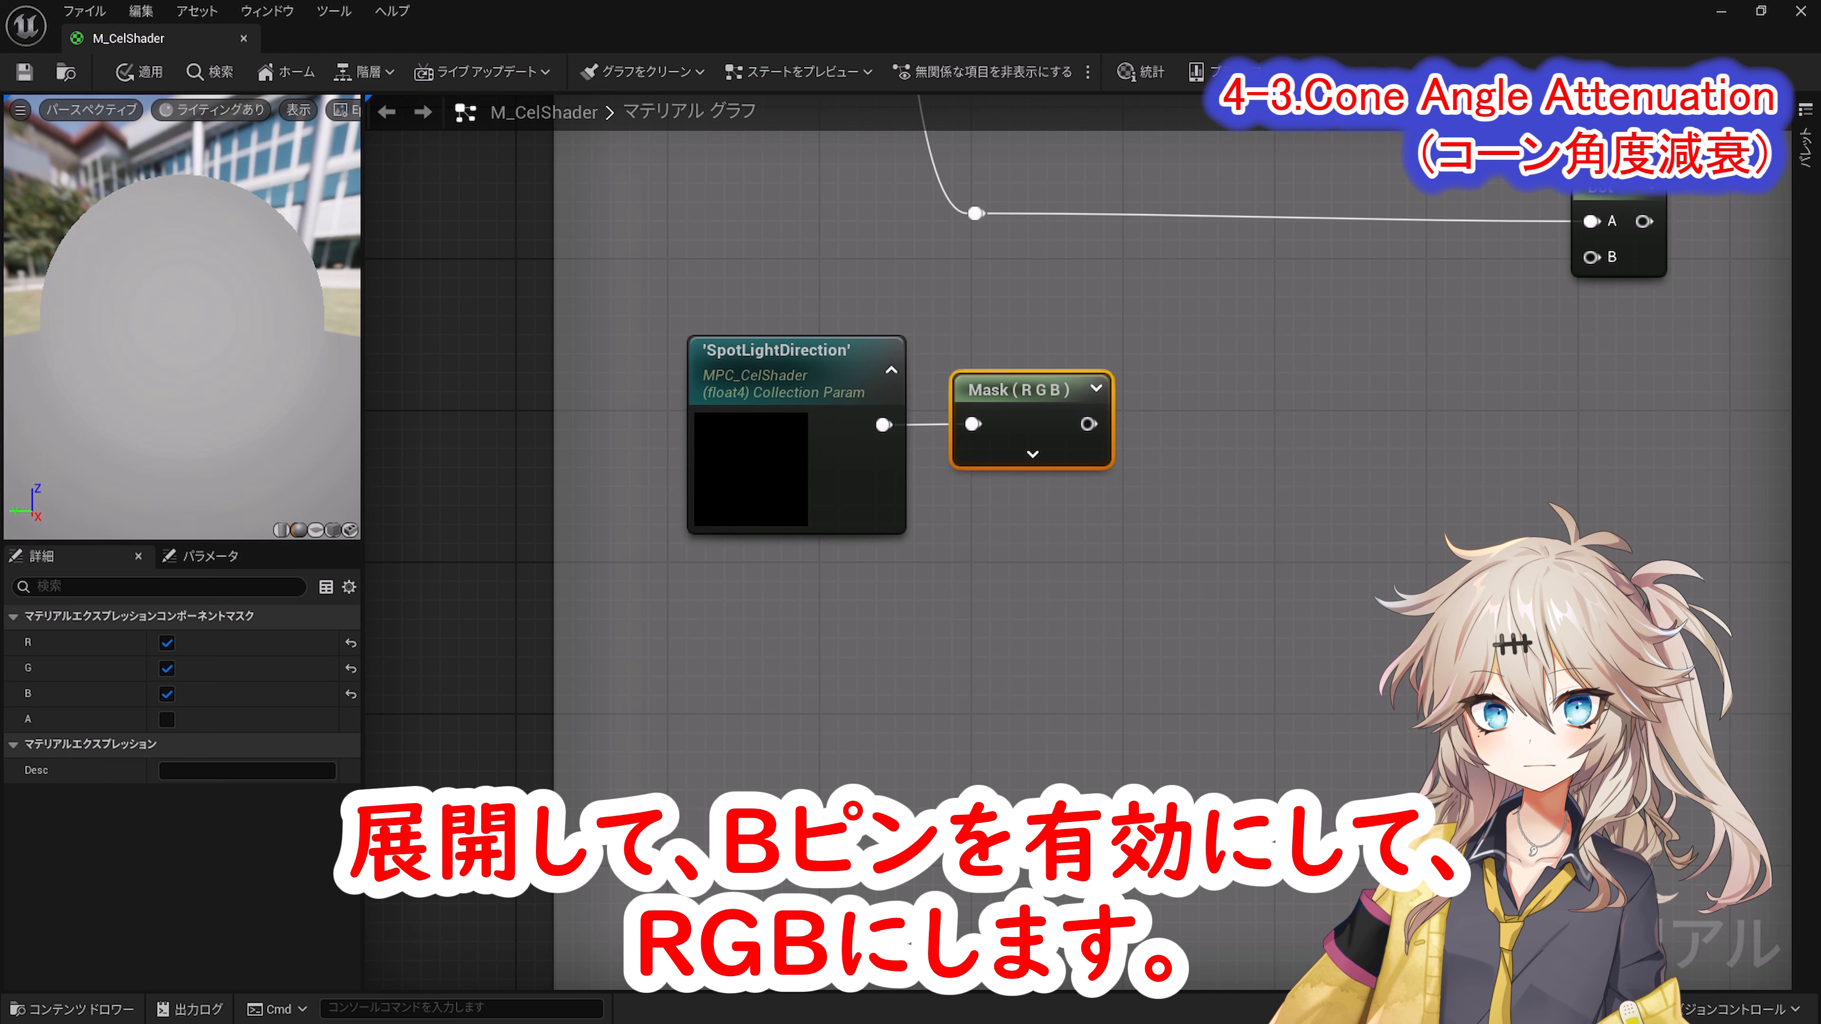
Step: Insert a Normalize node between the SpotLightDirection mask and the Dot node's B input, and tidy the node positions
left_click_drag(1088, 424, 1590, 257)
type("Normalize")
left_click(1301, 477)
left_click_drag(1609, 191, 1445, 188)
left_click_drag(924, 247, 696, 208)
left_click(1150, 575)
Step: Group the SpotLightDirection and Dot nodes in a comment titled "Dot Product of Light Vector and Direction Vector （ライトベクトルと方向ベクトルの内積）"
right_click_drag(1150, 575, 1143, 660)
left_click_drag(645, 244, 1527, 645)
key("c")
type("Dot Product of Light Vector and Direction Vector (ライトベクトルと方向ベクトルの内積)")
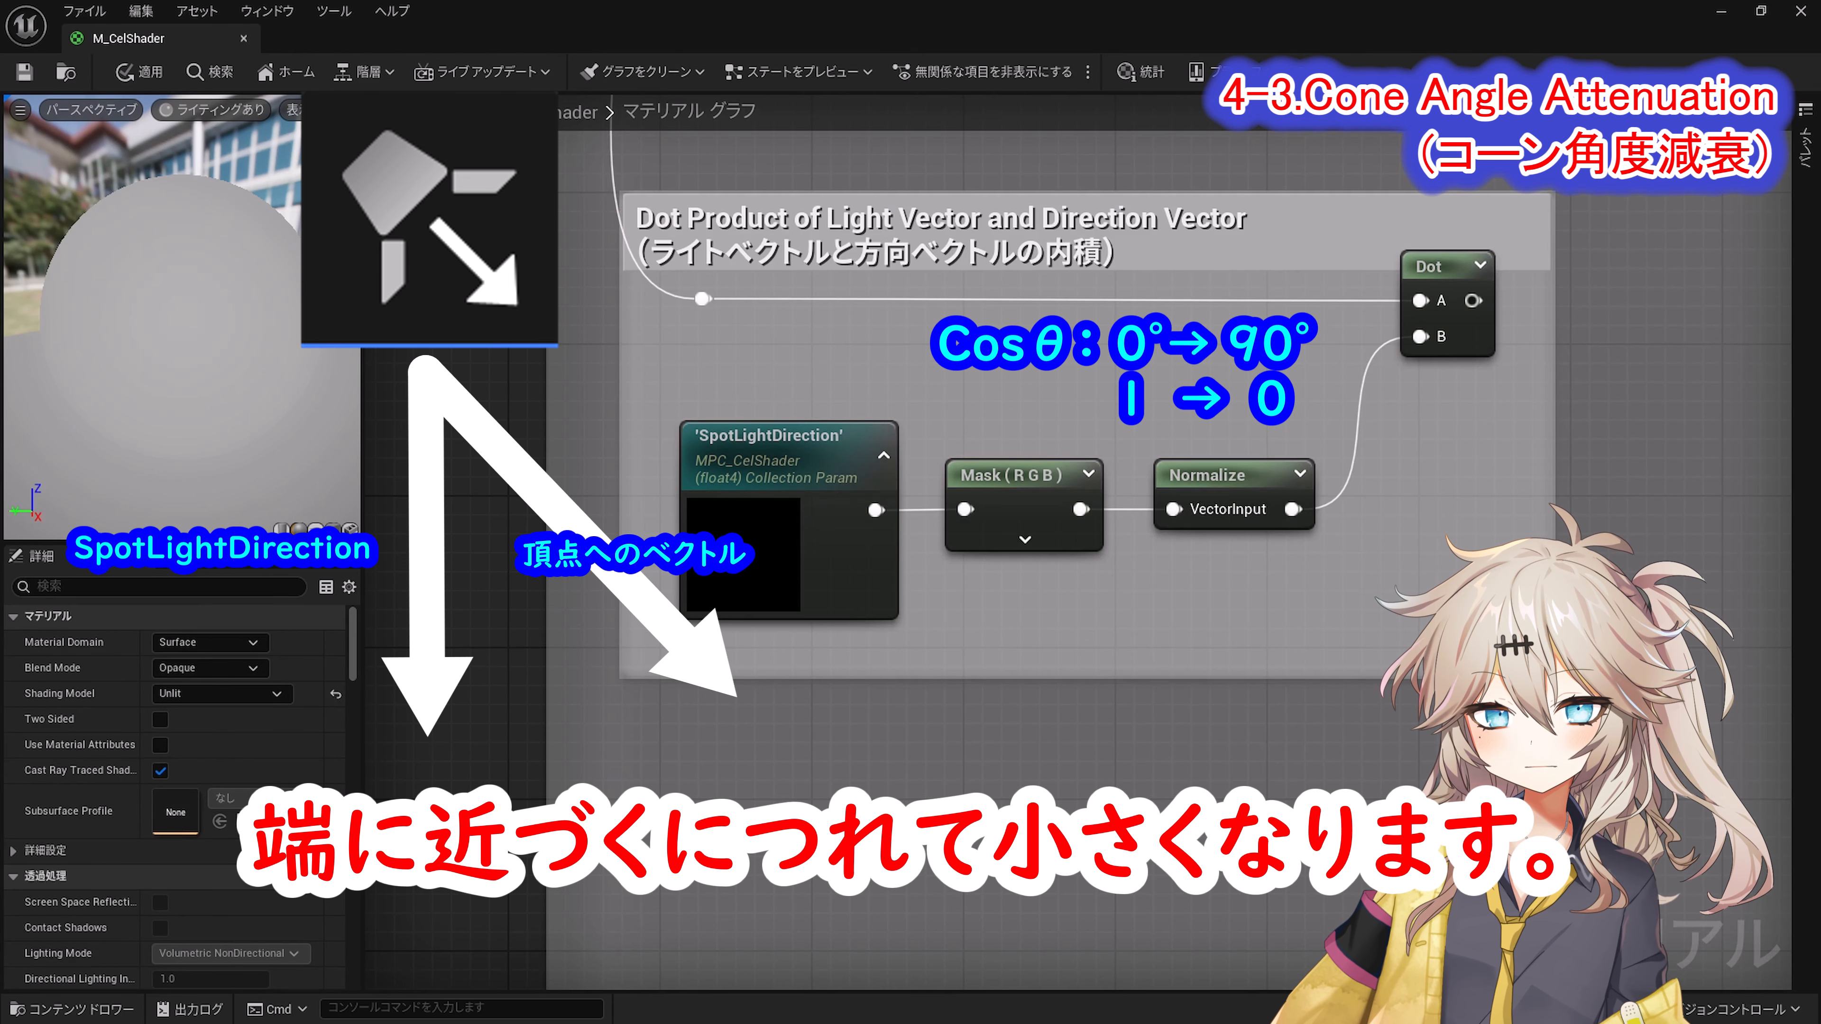
Step: Add a Subtract node with its A input fed by the direction Dot output and straighten the connection
right_click_drag(1758, 524, 776, 654)
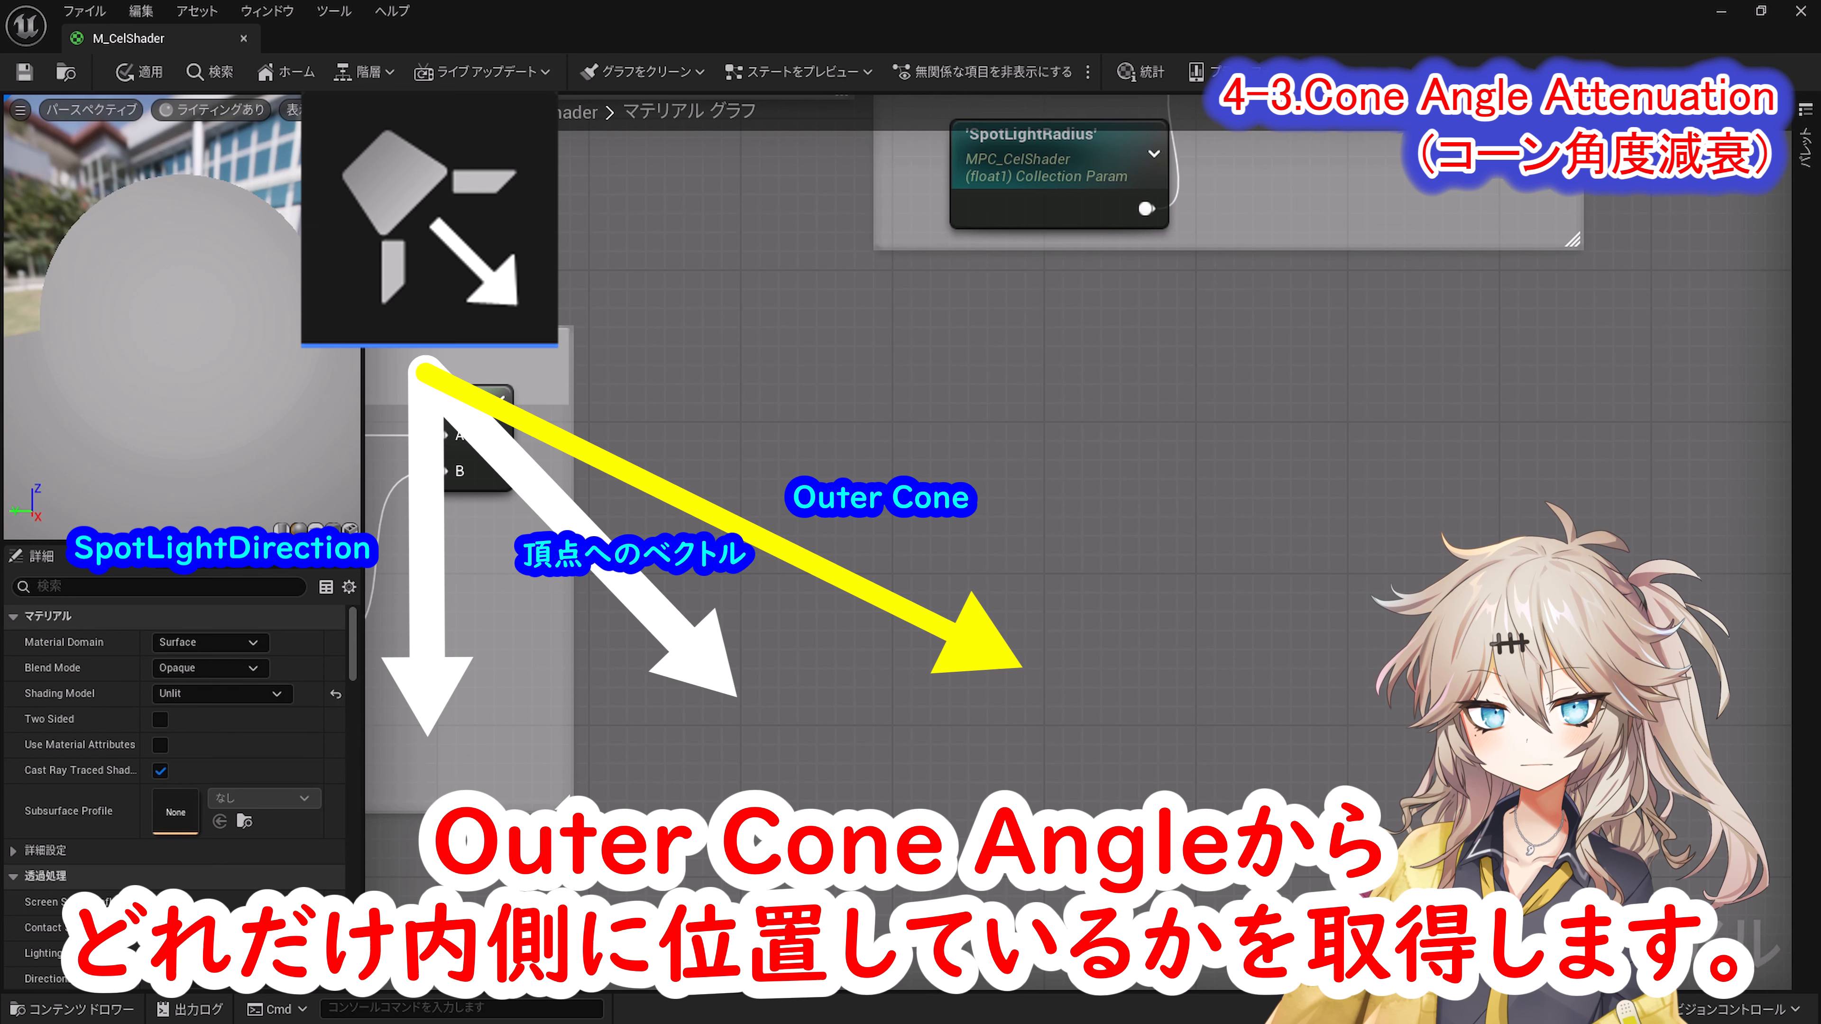
mouse_move(491, 435)
left_mouse_down()
mouse_move(1471, 456)
mouse_move(1479, 439)
left_mouse_up()
type("Subtract")
left_click(1473, 529)
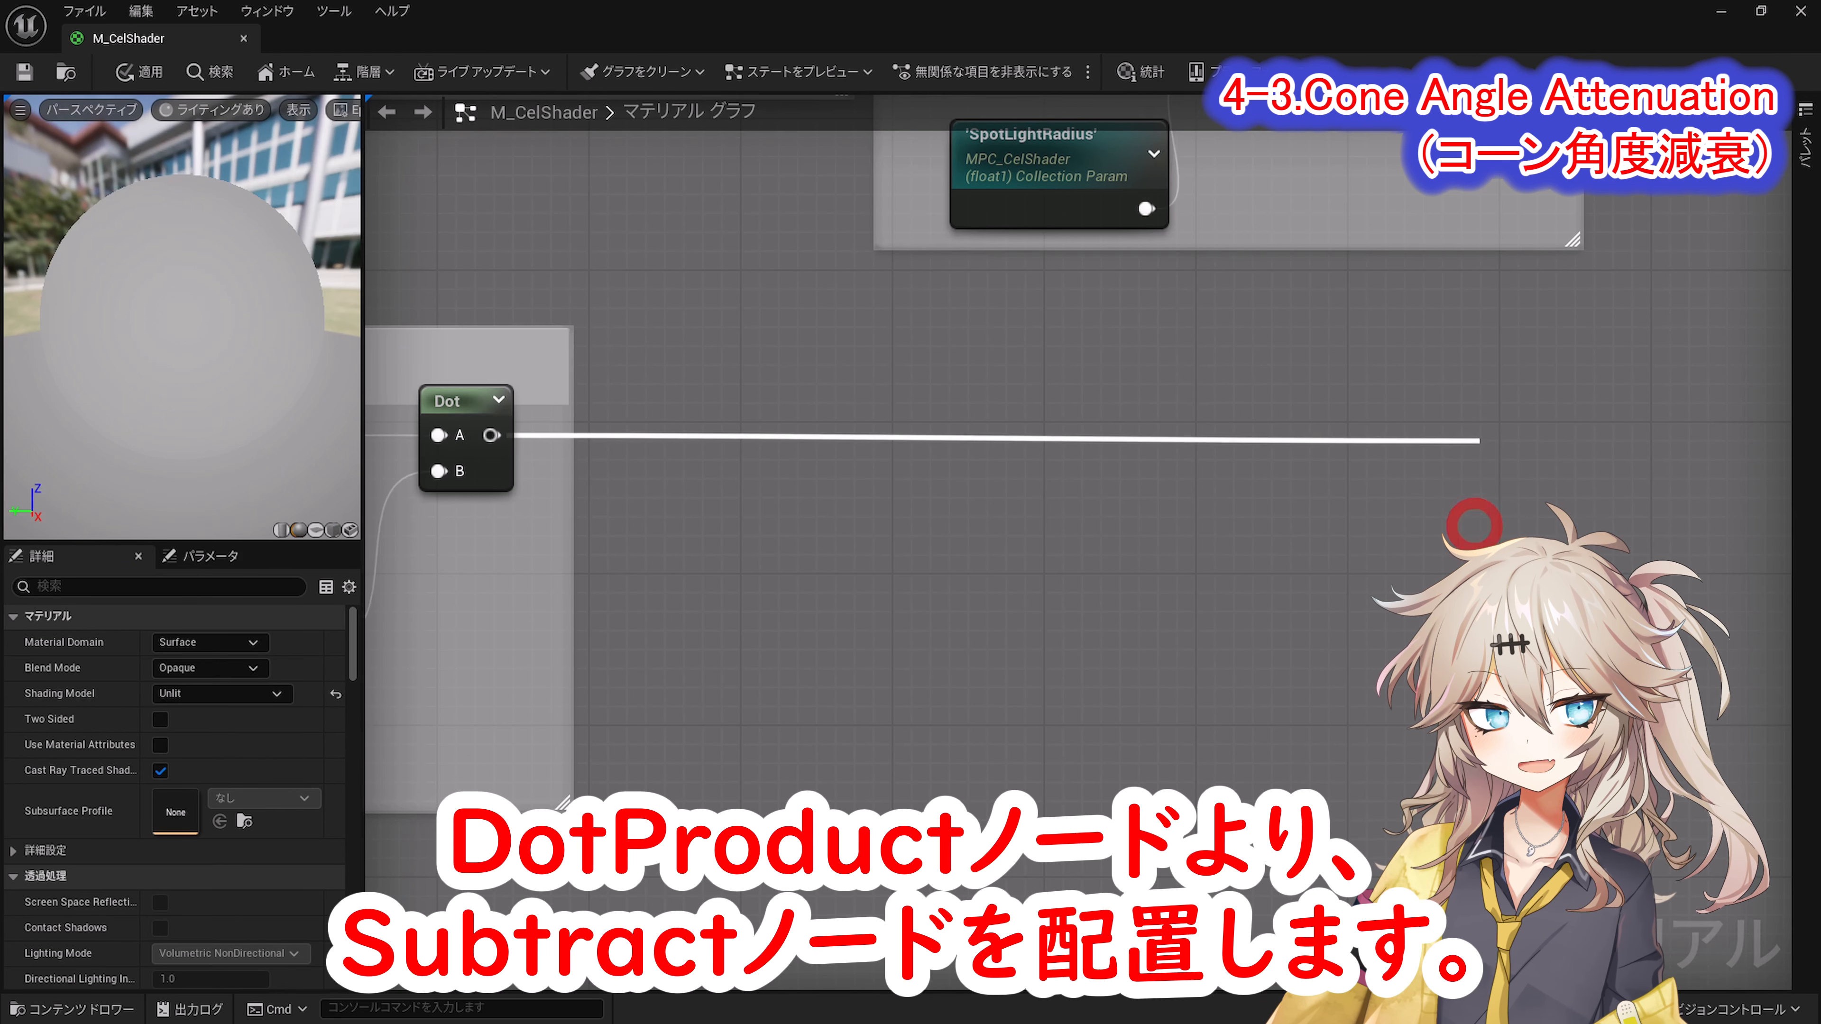
key("q")
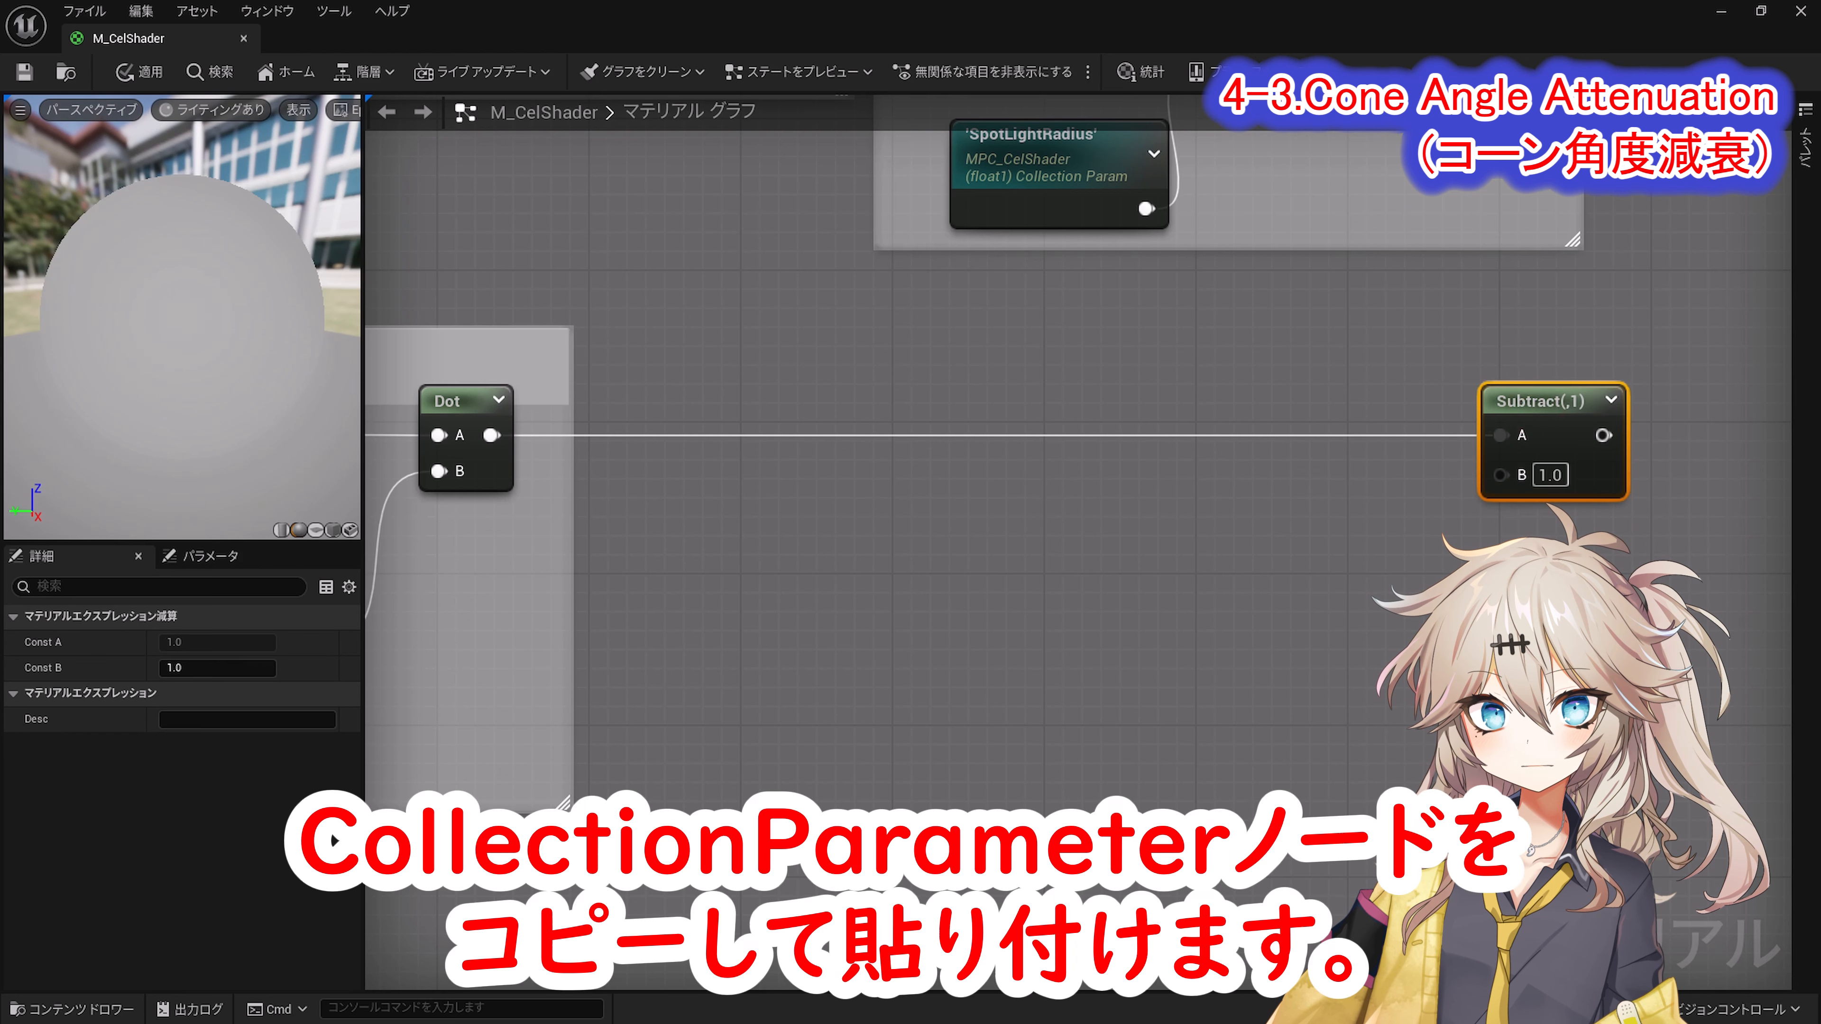
Step: Paste a copy of the SpotLightRadius node below the Dot-to-Subtract wire and set its Parameter Name to OuterConeAngle
left_click(1045, 178)
key("ctrl+c")
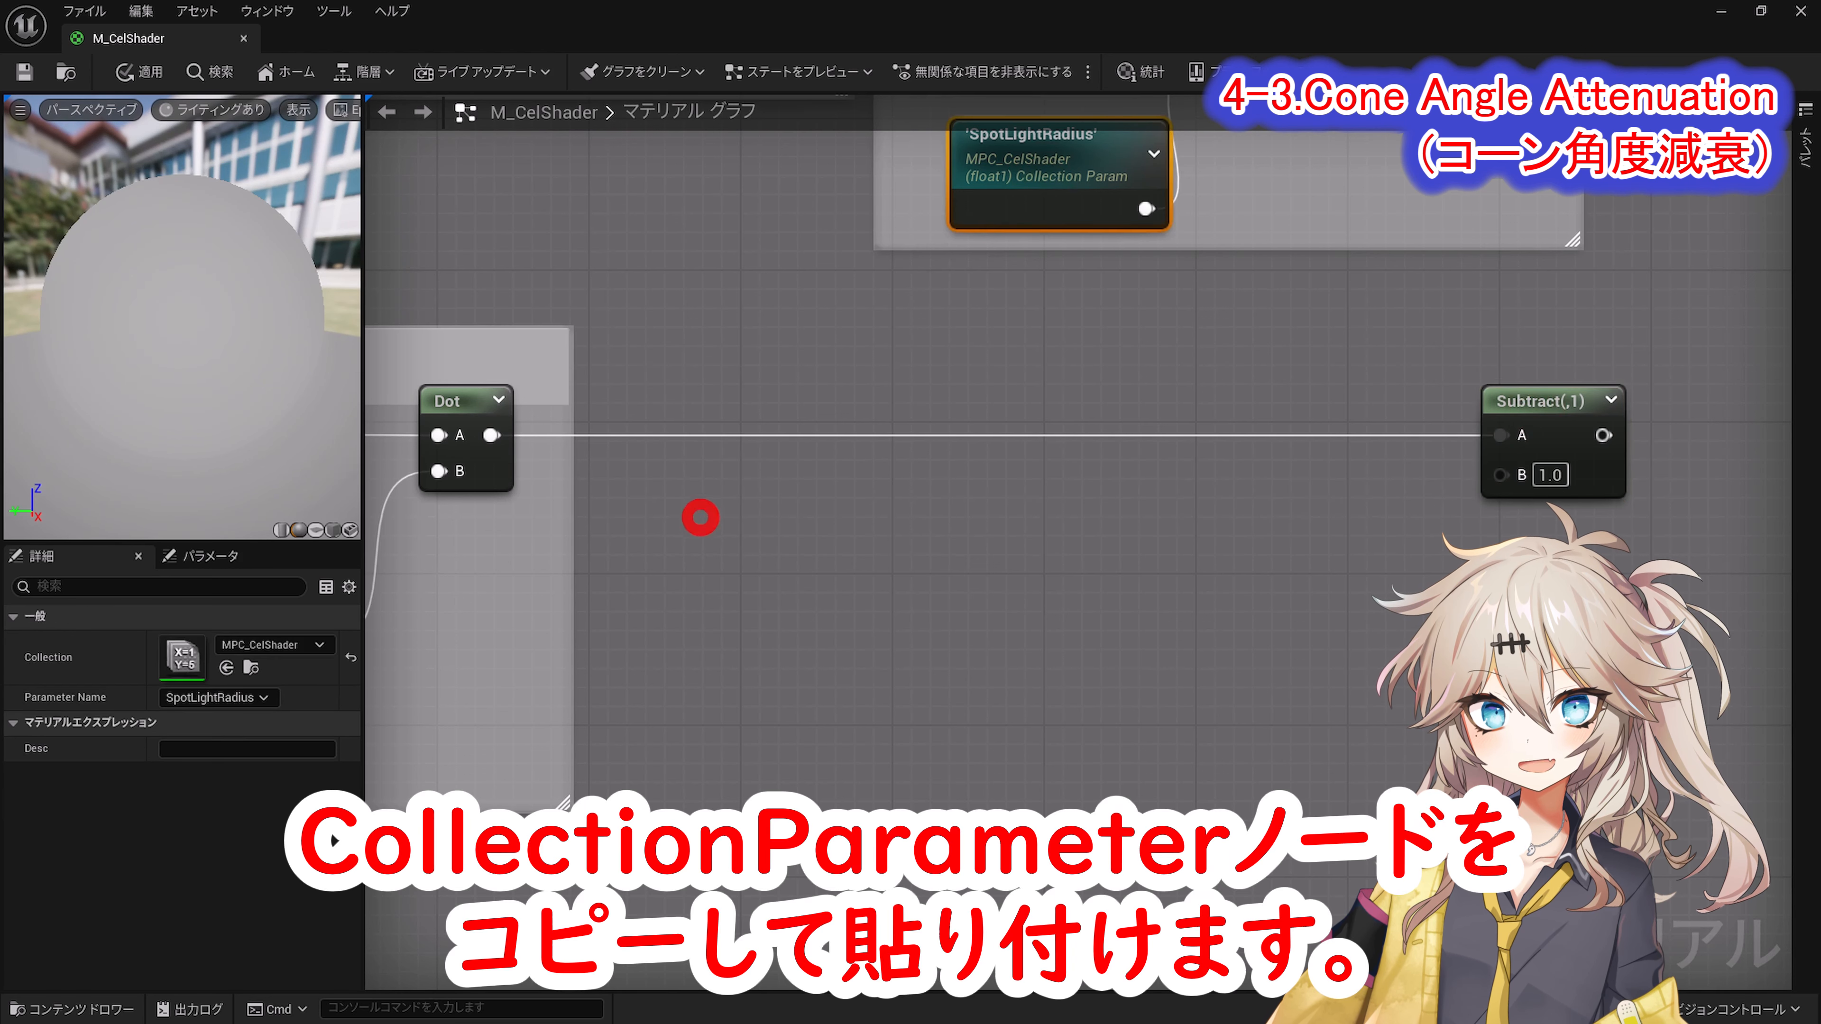
key("ctrl+v")
right_click_drag(1257, 660, 1251, 488)
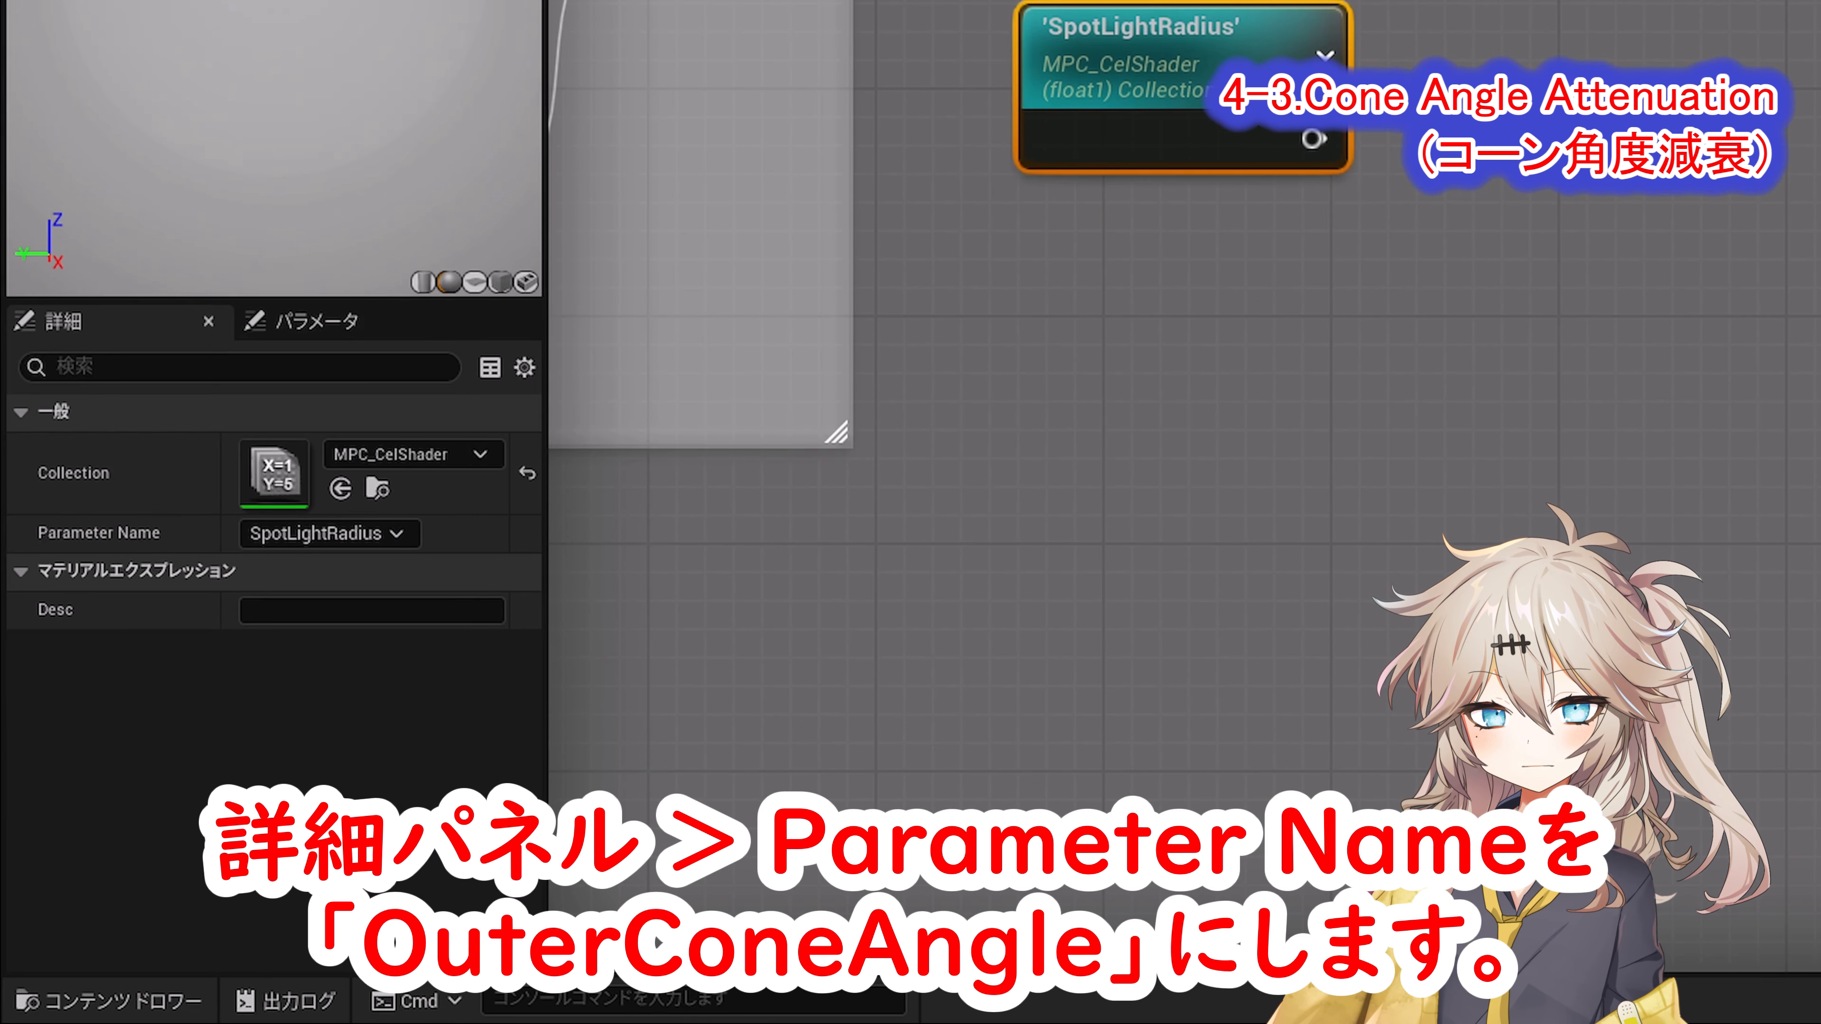
left_click(344, 534)
left_click(325, 620)
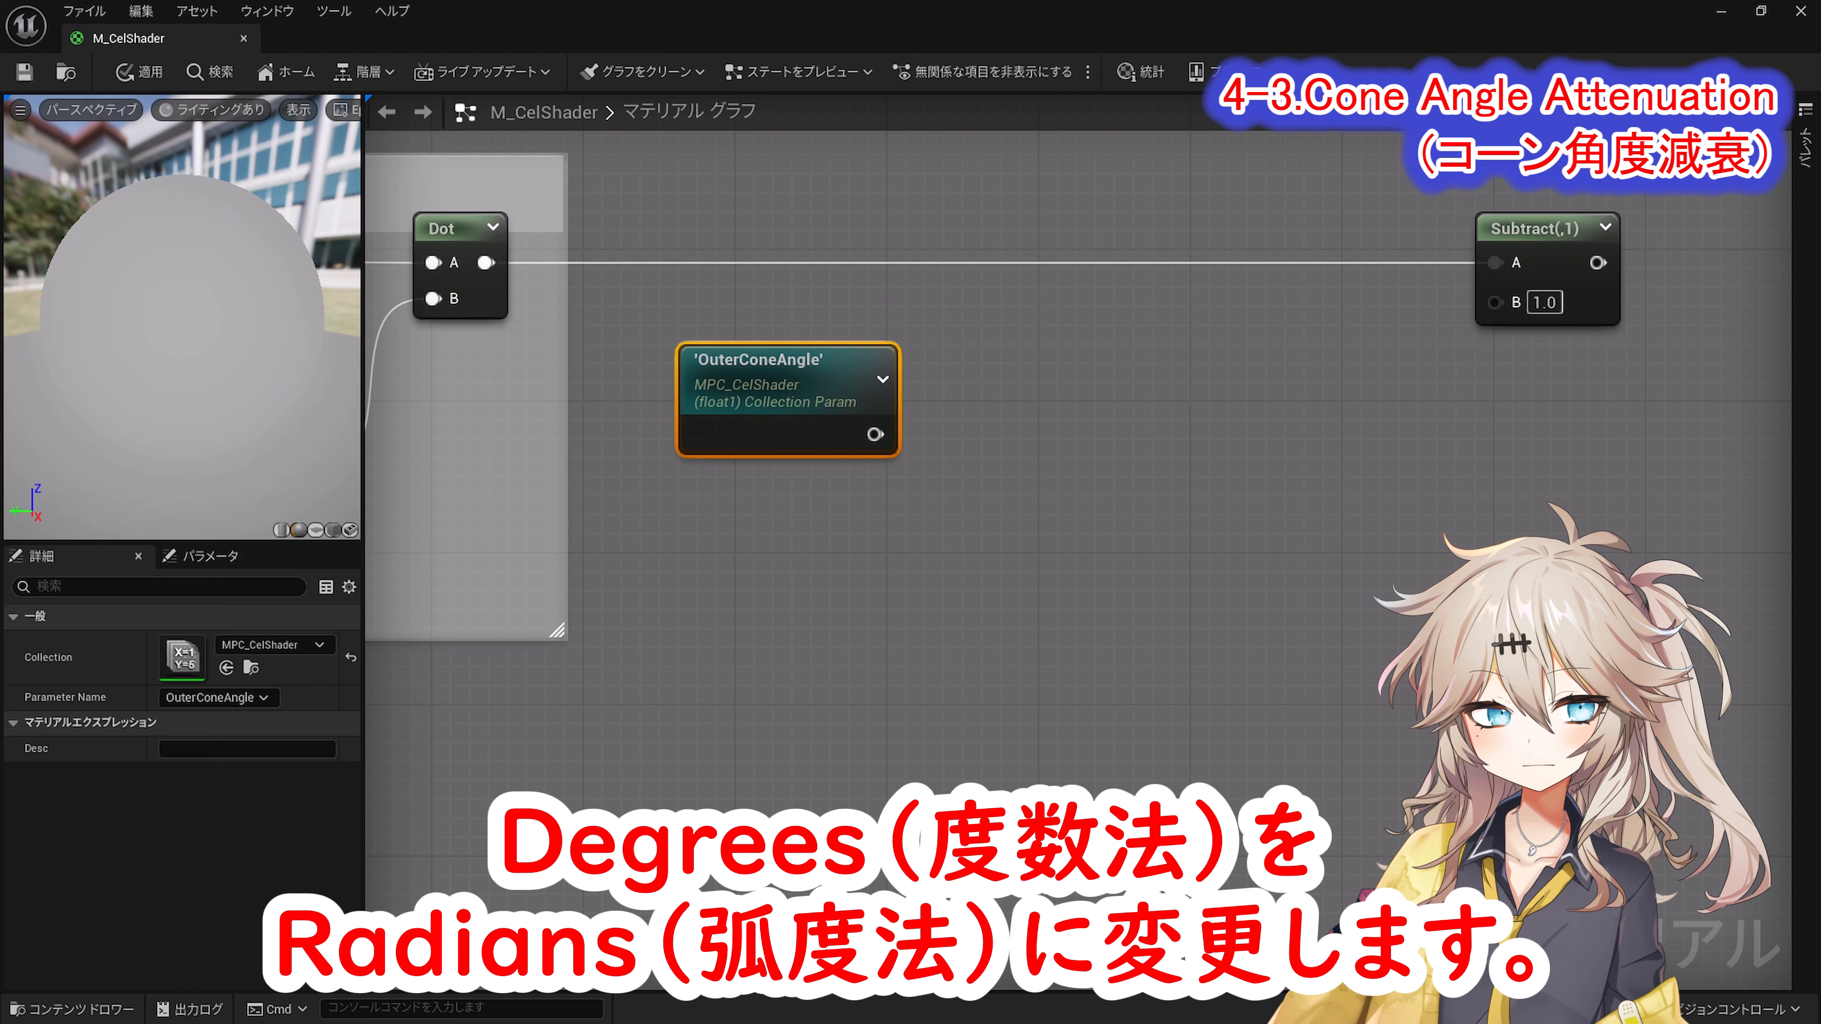
Step: Attach a Divide node to the OuterConeAngle output and set its B value to 6.0
left_click_drag(874, 434, 976, 396)
type("Divide")
key("Return")
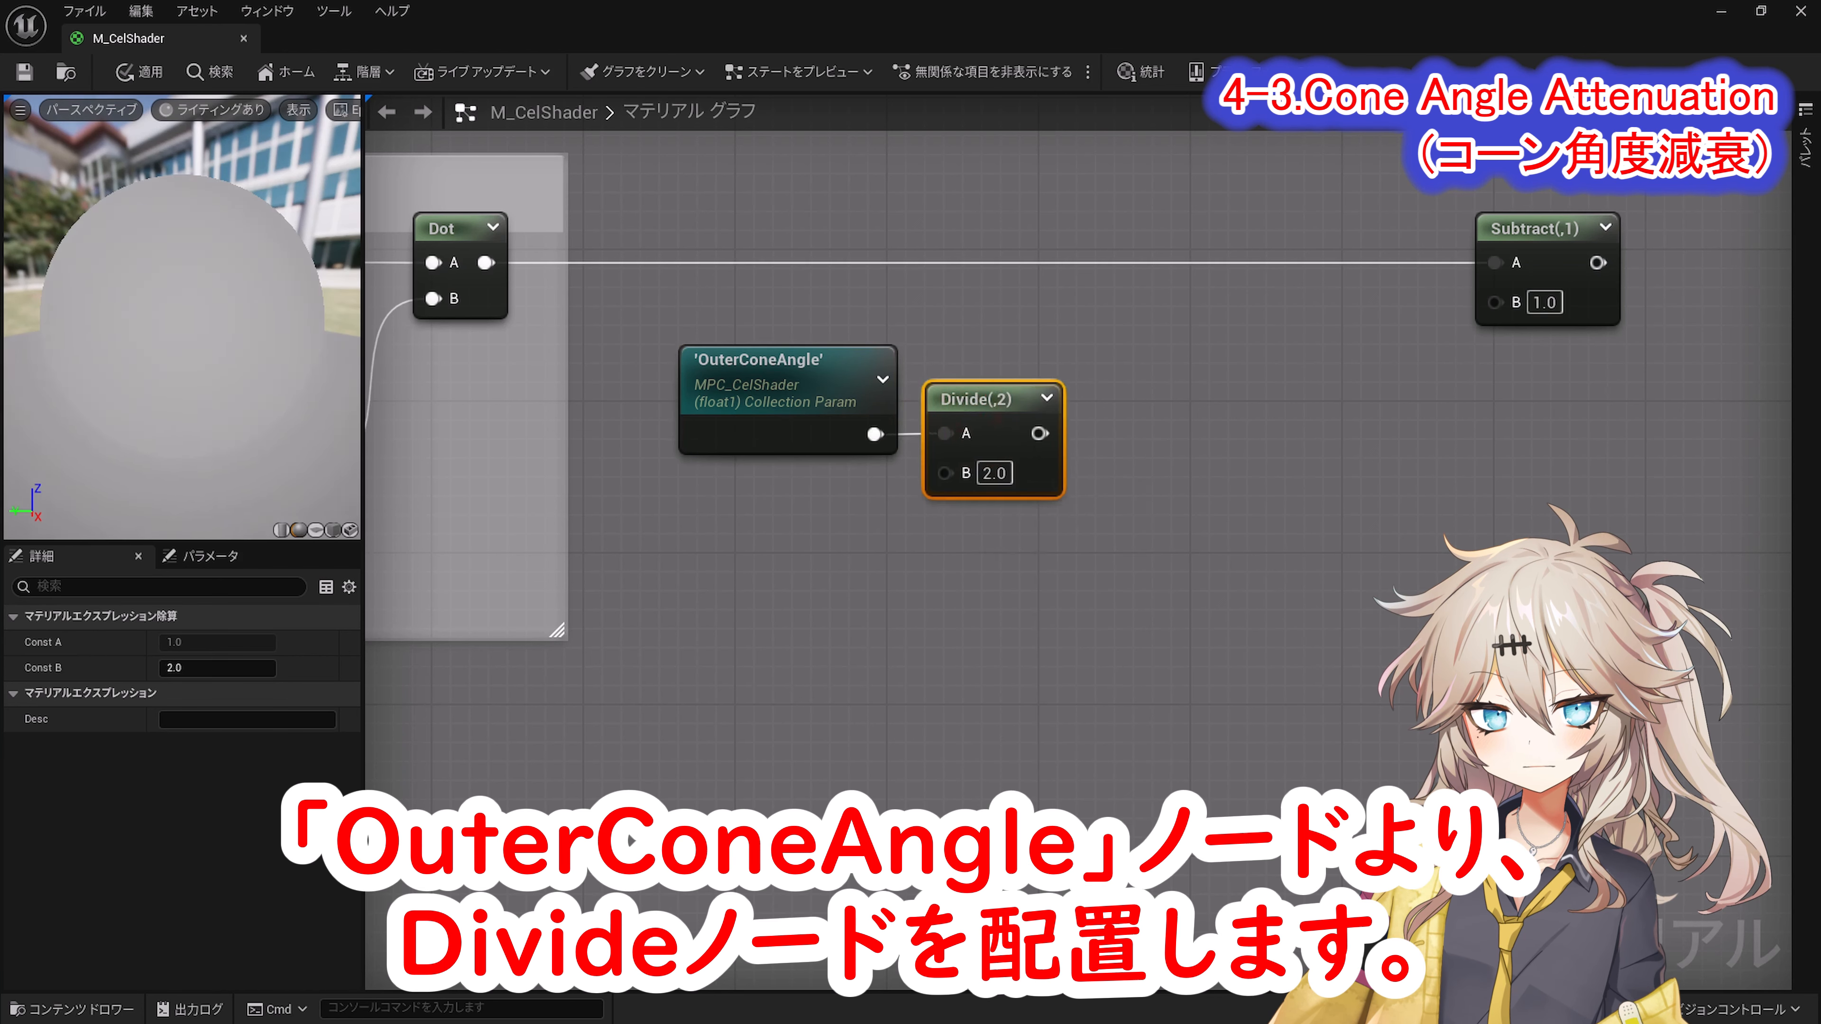
left_click(994, 474)
type("6")
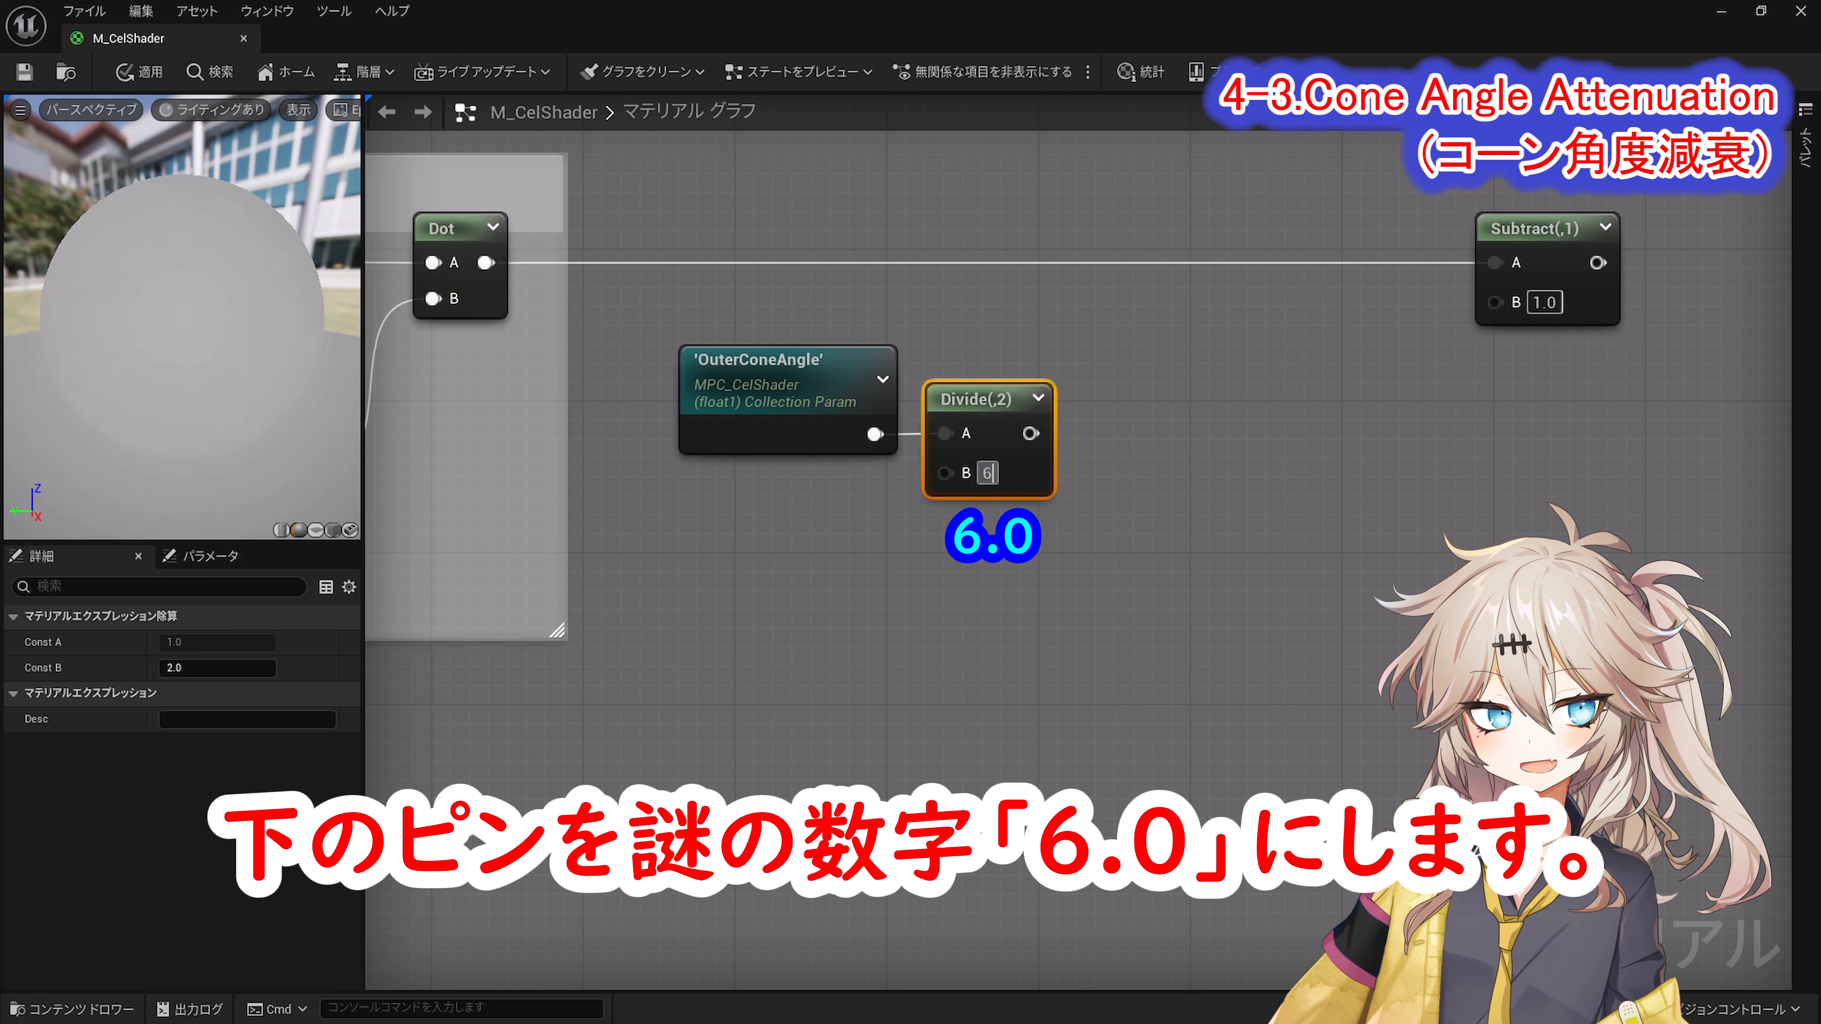
key("Return")
Step: Feed the divided outer cone angle through DegreesToRadians and Cosine nodes into the Subtract node's B input
left_click_drag(1039, 434, 1138, 407)
key("ctrl+v")
left_click(1170, 489)
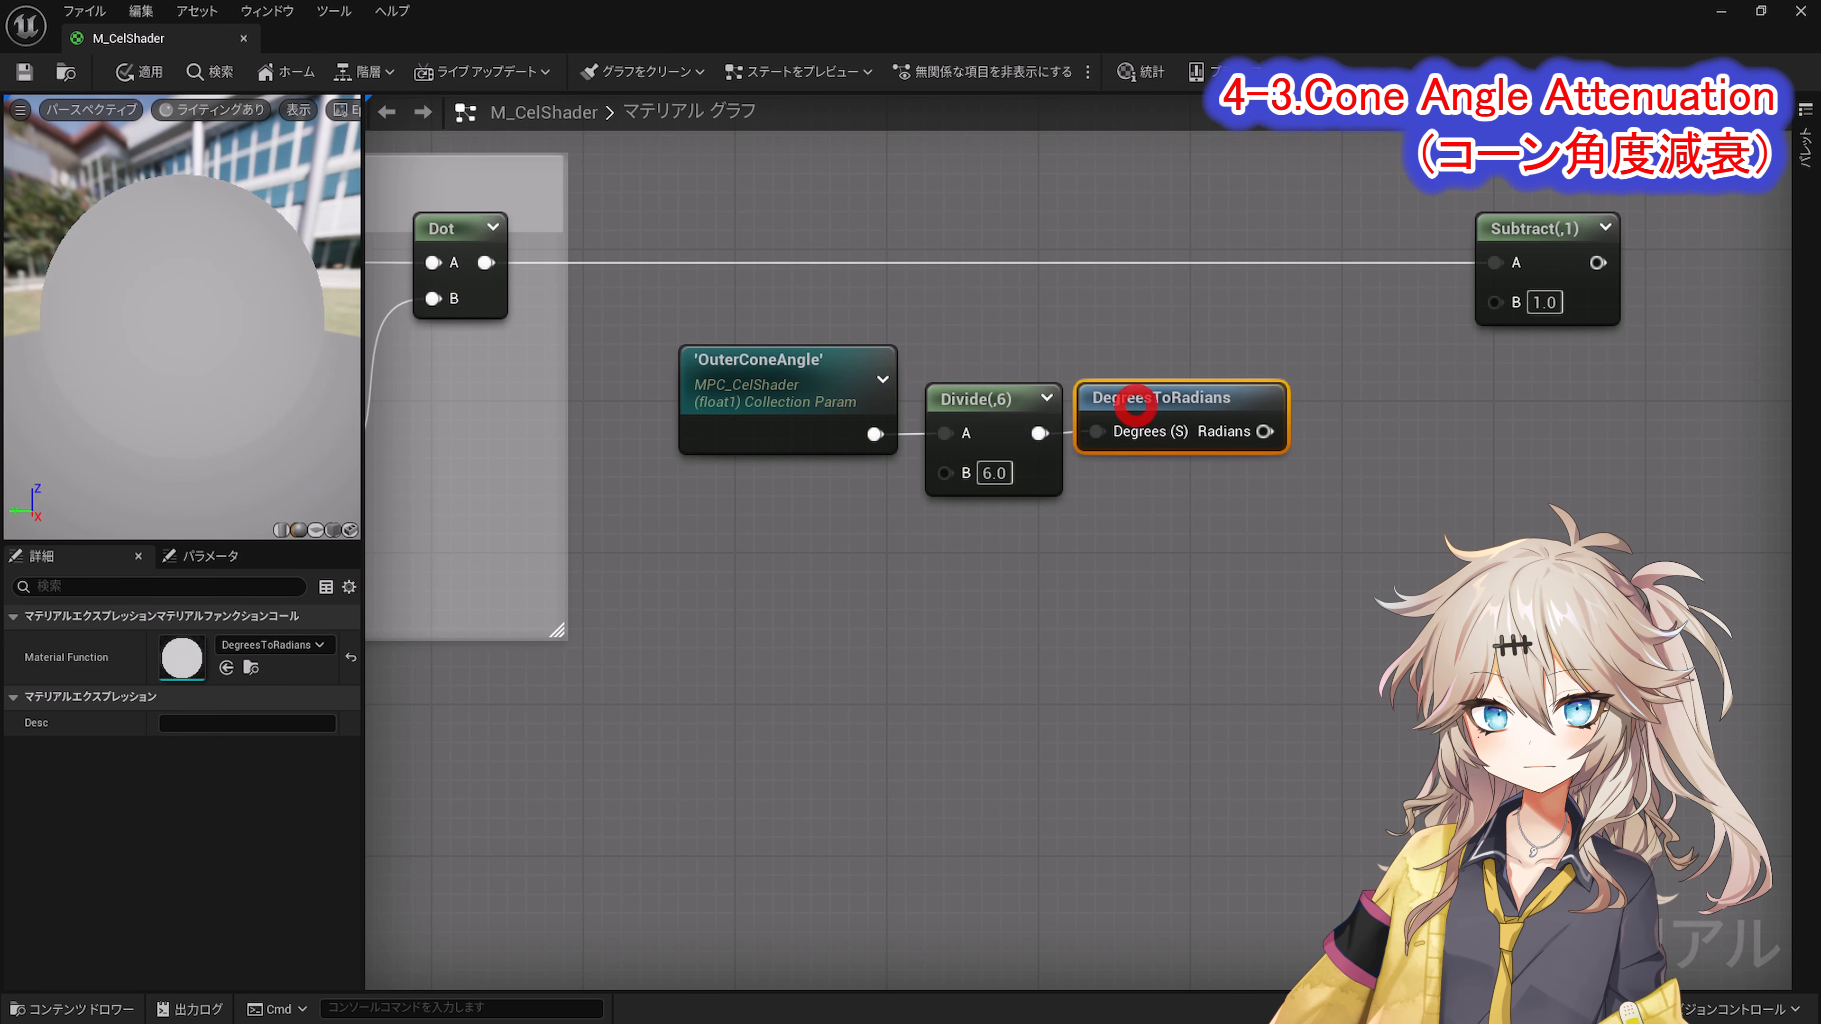
left_click_drag(1265, 431, 1496, 303)
key("ctrl+v")
left_click(1371, 519)
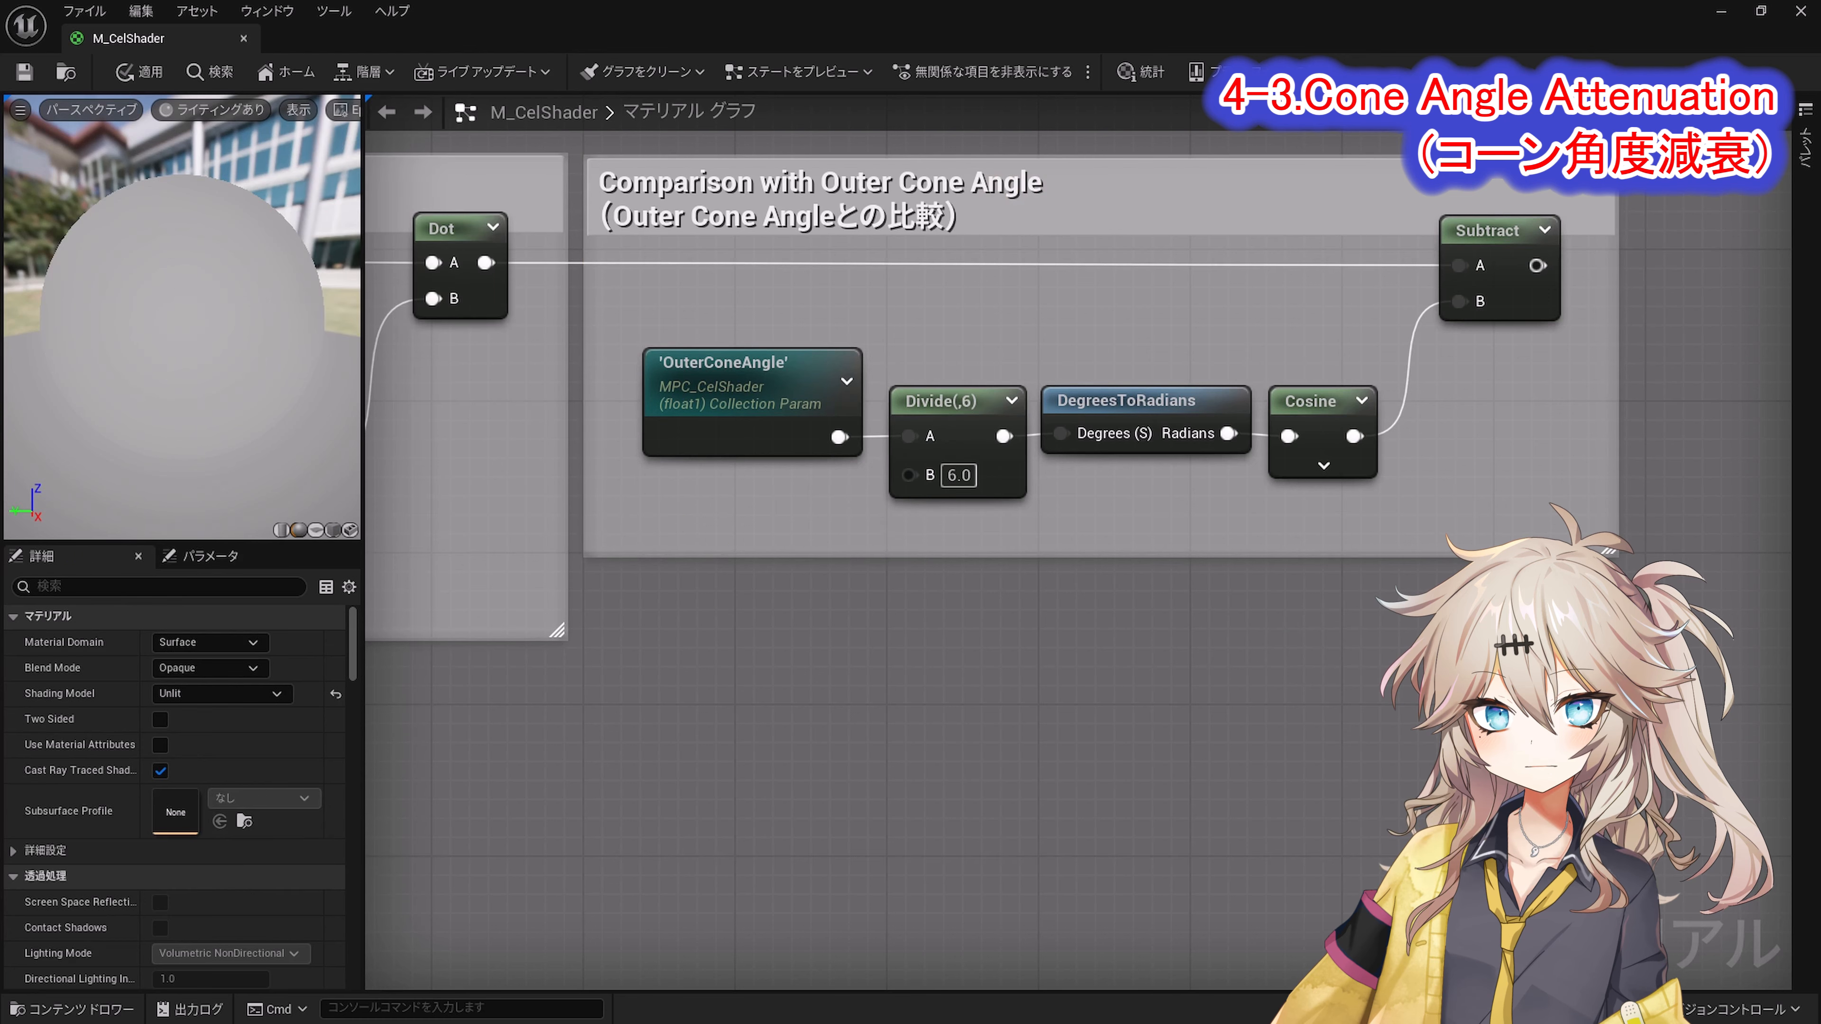
Step: Add a Divide node below the Comparison with Outer Cone Angle group and connect the Subtract output to its A input
right_click_drag(1689, 658, 1301, 550)
scroll(1480, 647, "down", 1)
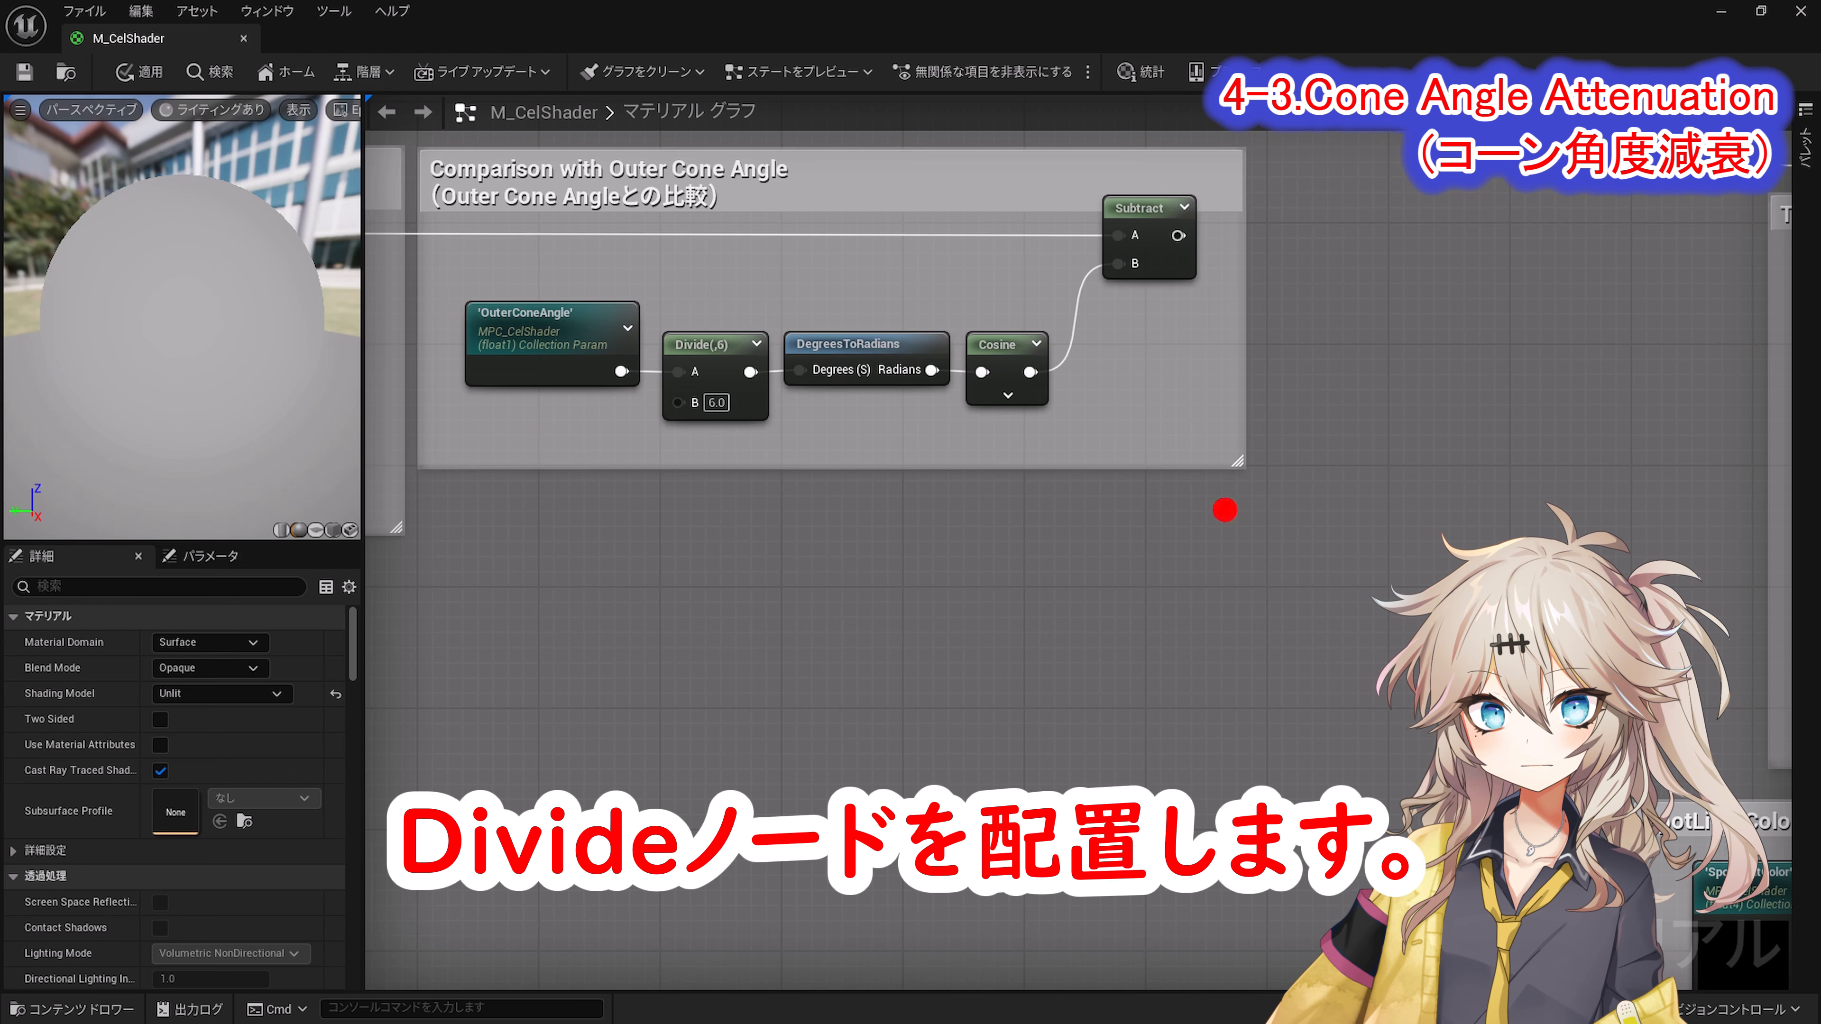
right_click(1224, 508)
type("Divide")
left_click(1268, 561)
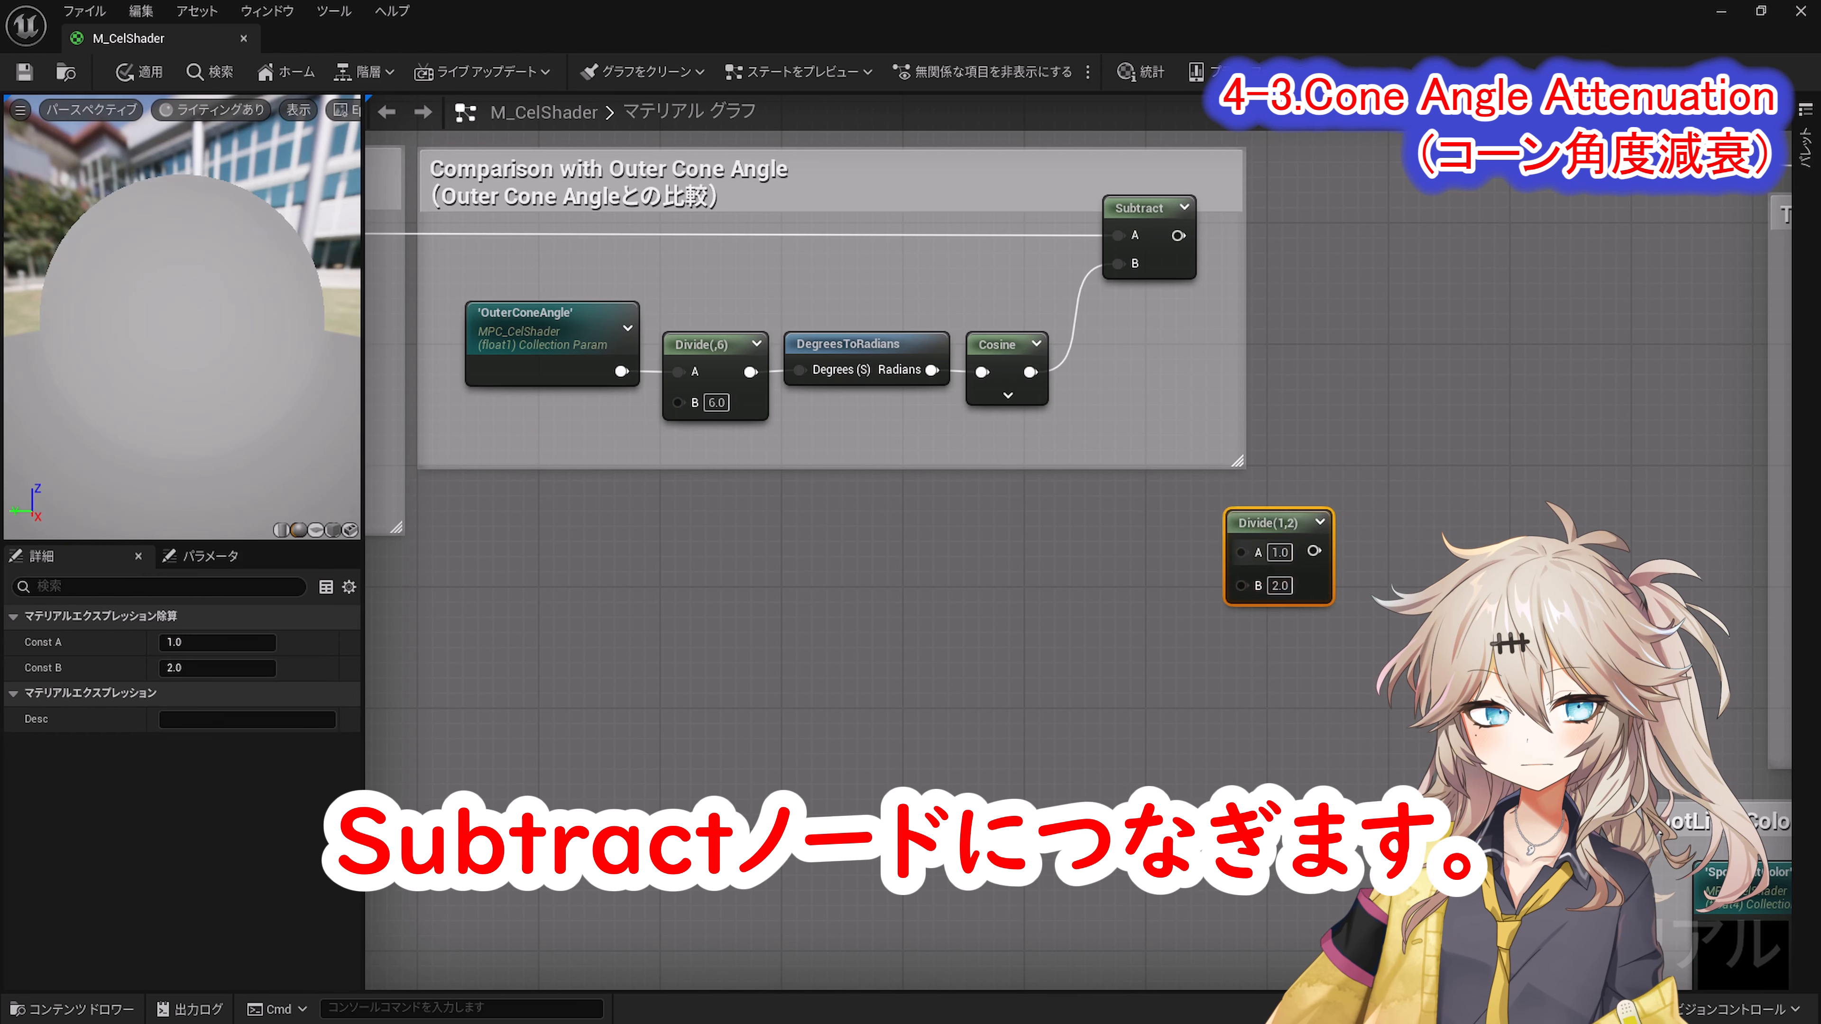
left_click_drag(1241, 552, 1178, 235)
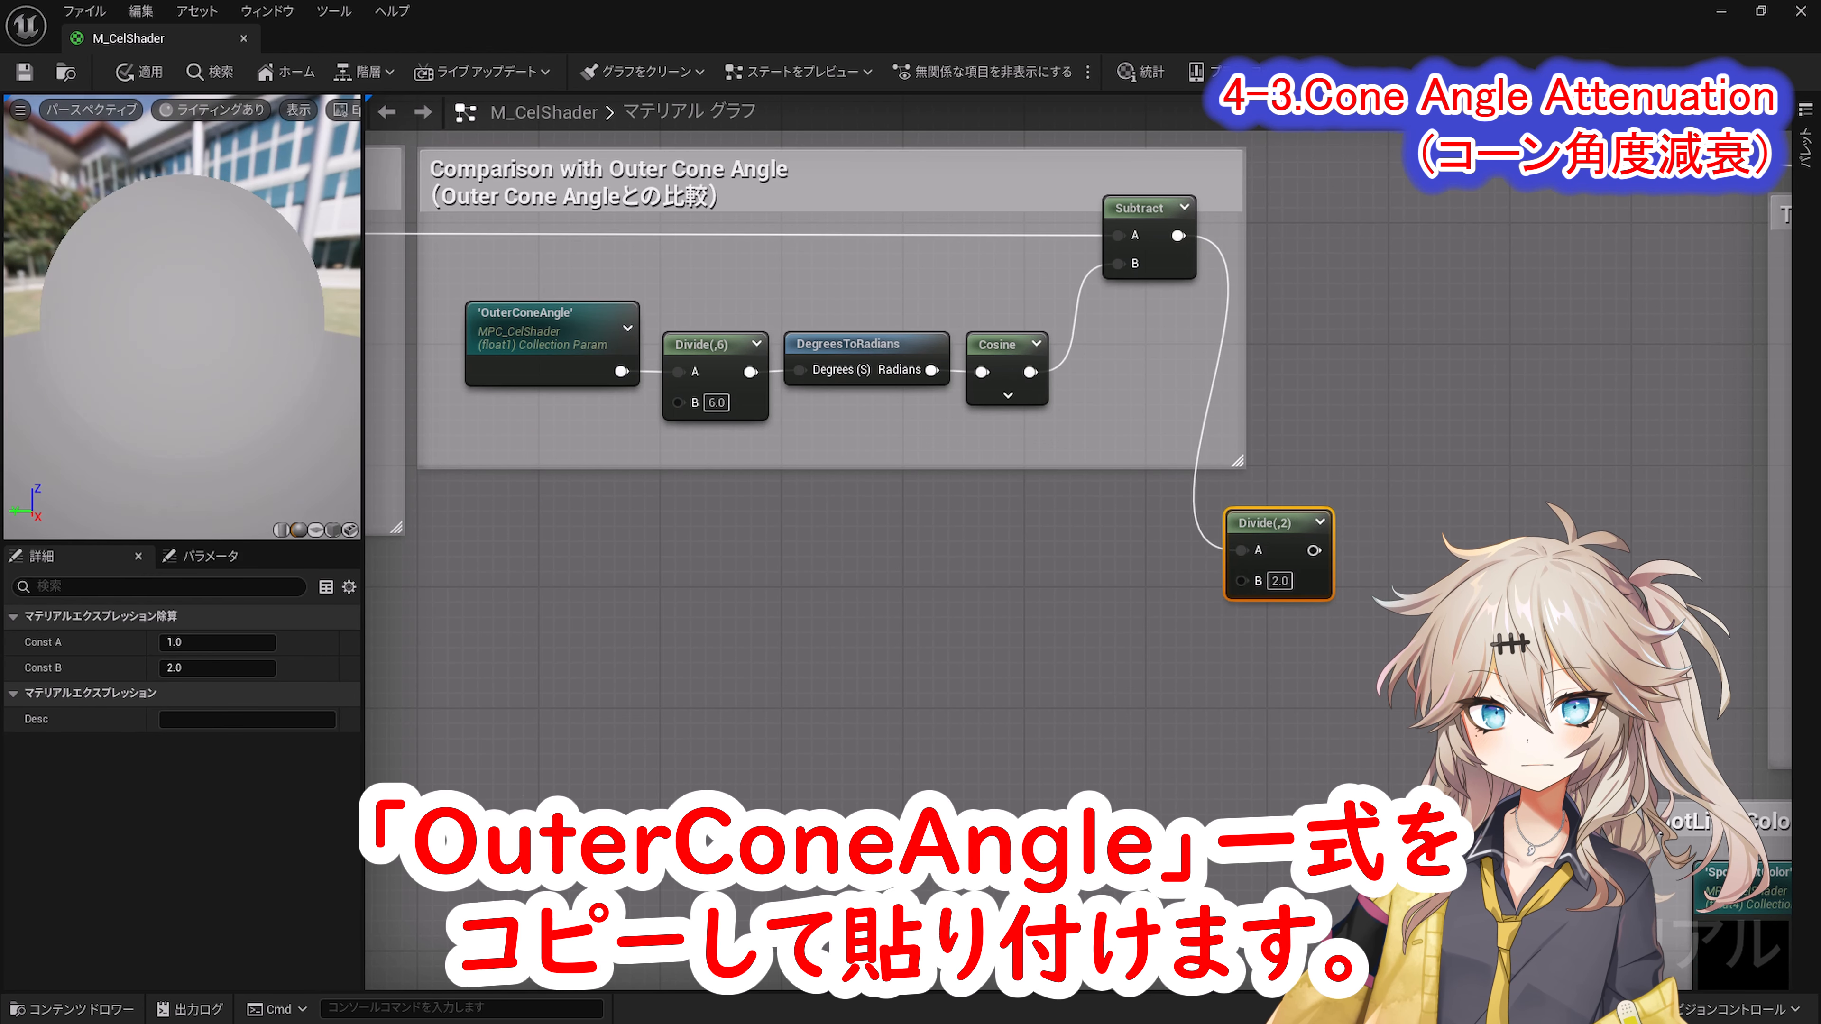
Step: Duplicate the OuterConeAngle, Divide, DegreesToRadians and Cosine chain and place the copy below the outer cone comment group
left_click_drag(444, 267, 1045, 411)
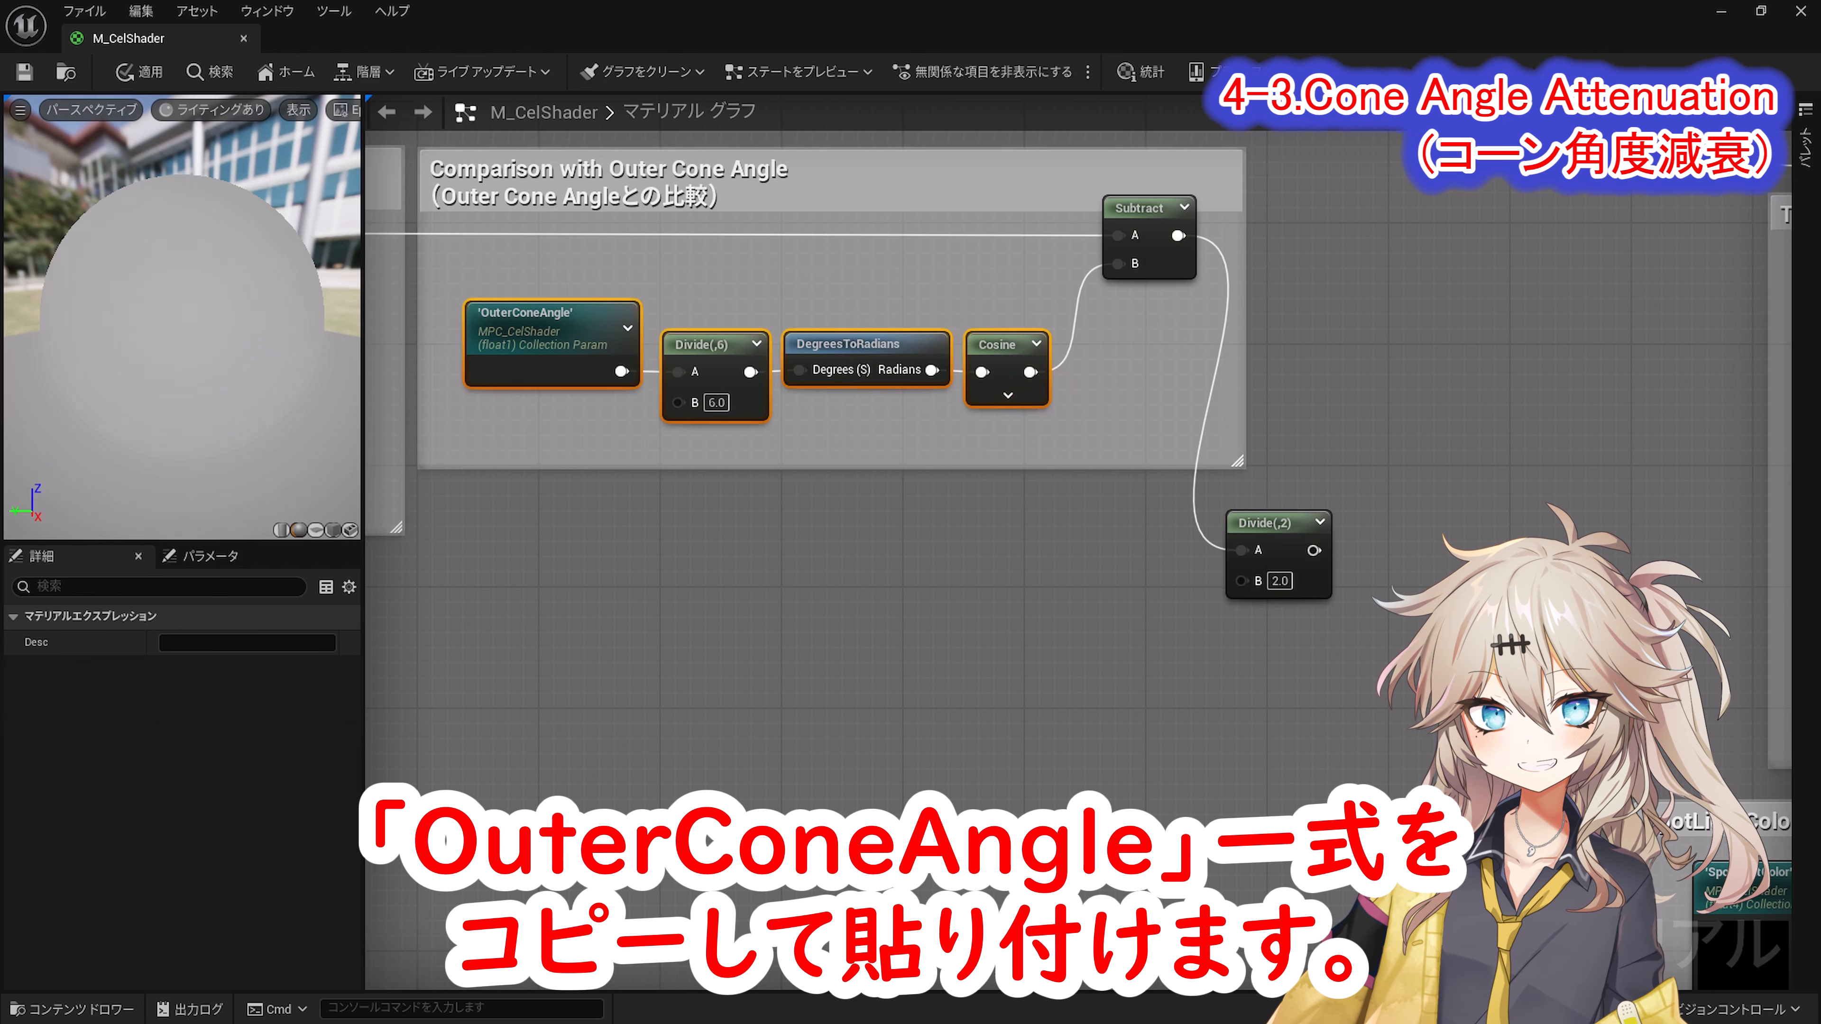
key("ctrl+c")
left_click(480, 500)
key("ctrl+v")
left_click_drag(638, 538, 687, 530)
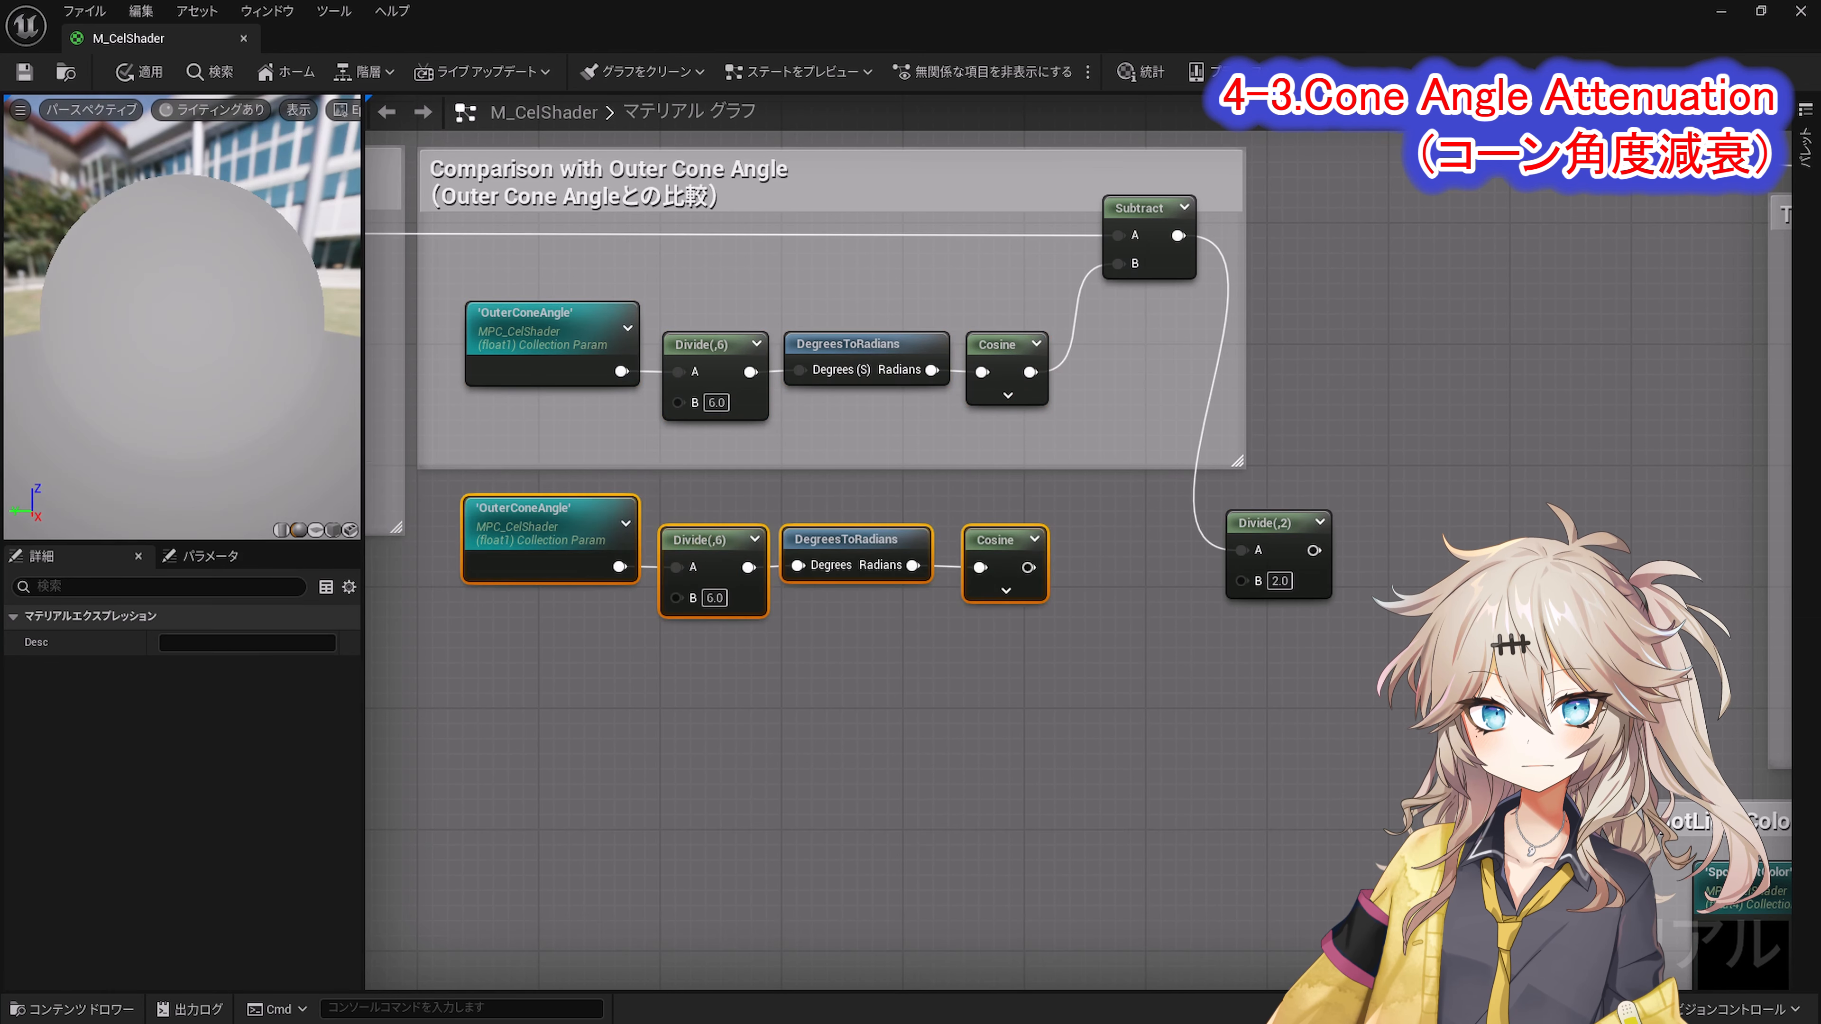
Step: Set the Parameter Name of the copied chain's collection parameter node to InnerConeAngle
scroll(1201, 475, "up", 2, "ctrl")
right_click_drag(1068, 666, 1291, 480)
left_click(1291, 480)
left_click(563, 276)
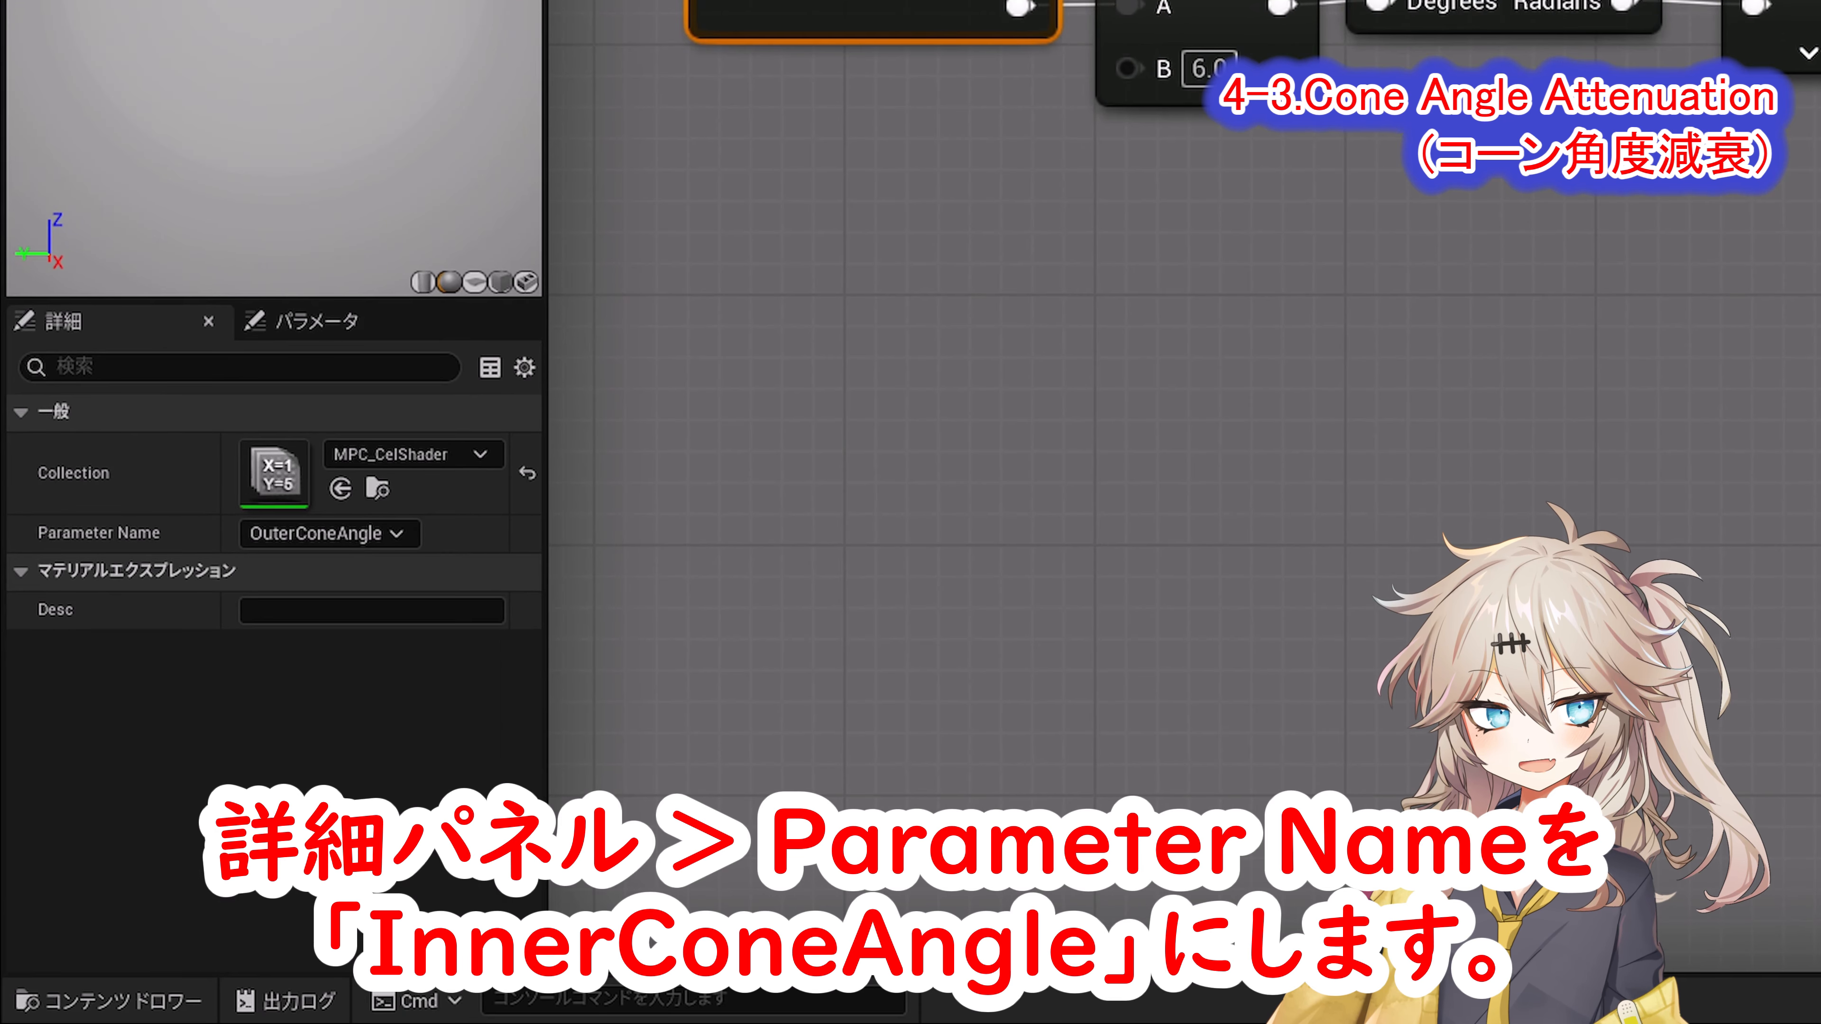
left_click(315, 533)
left_click(316, 559)
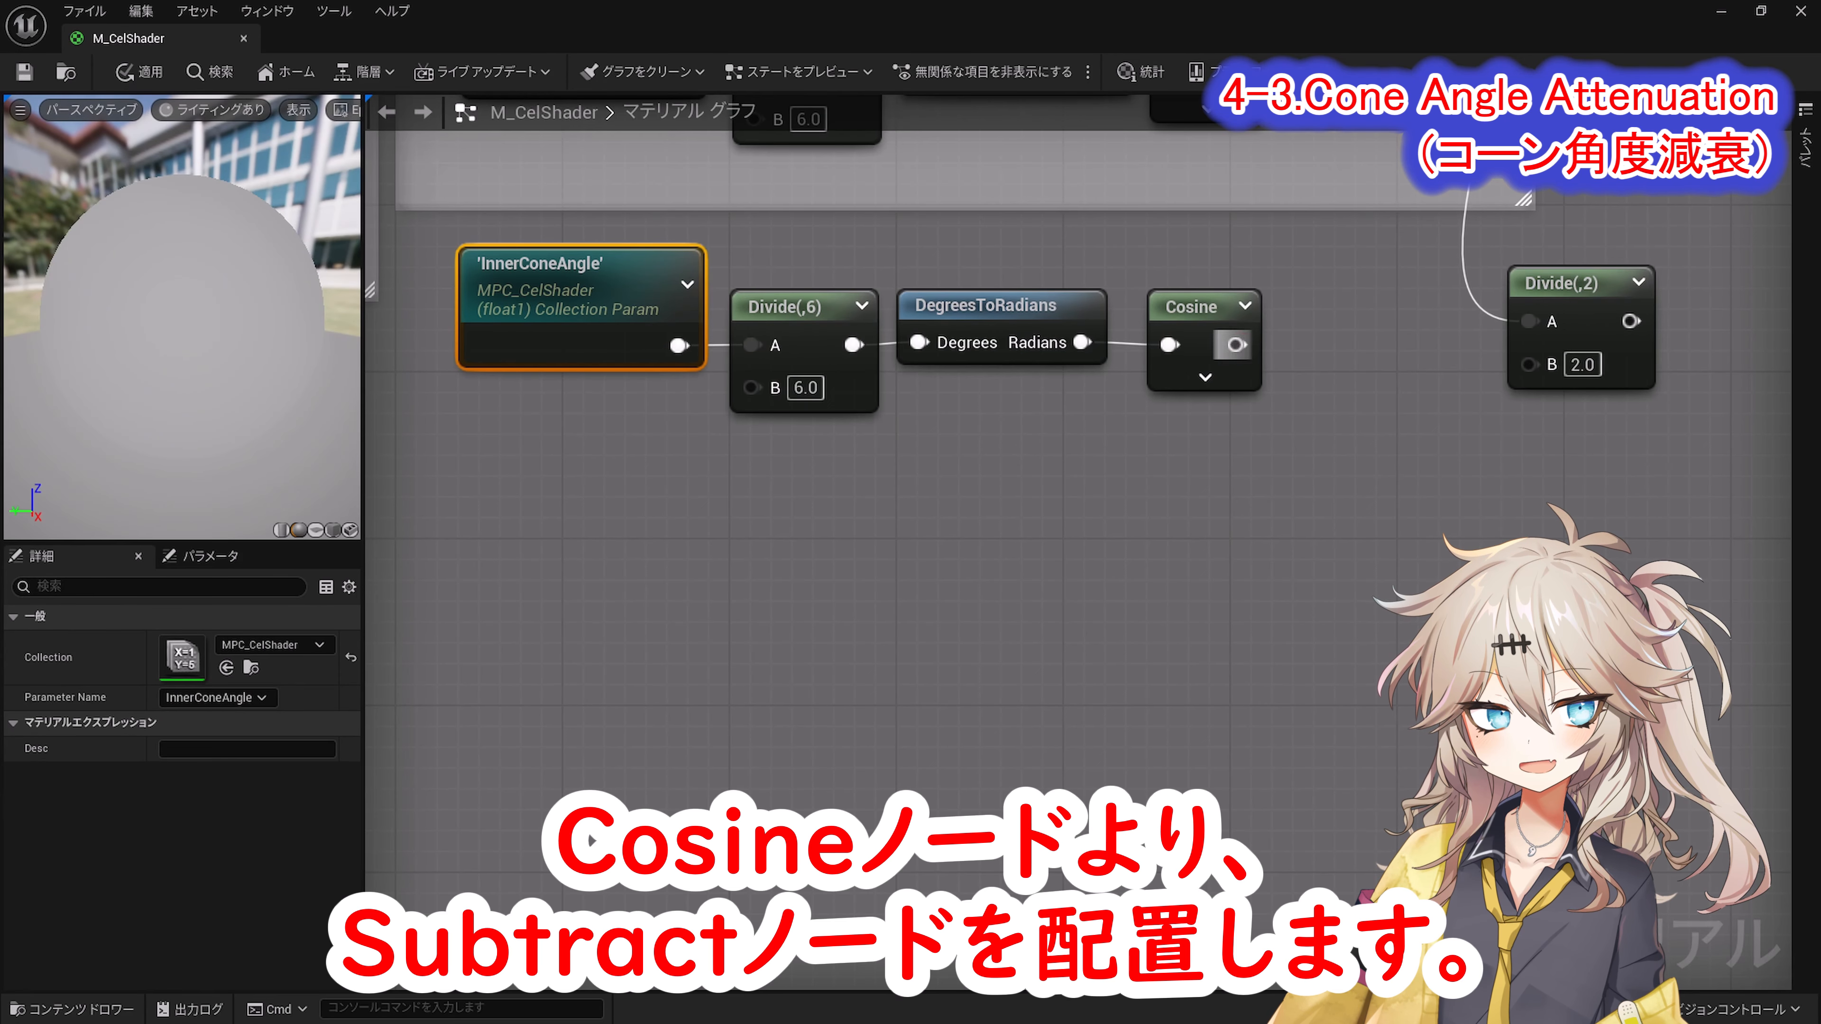
Step: Add a Subtract node with its A input fed by the InnerConeAngle chain's Cosine output
left_click_drag(1237, 345, 1355, 312)
type("Subtract")
key("Return")
Step: Paste a copy of the InnerConeAngle chain directly below it and set the copy's Parameter Name to OuterConeAngle
left_click_drag(542, 456, 1183, 280)
key("ctrl+c")
left_click(487, 458)
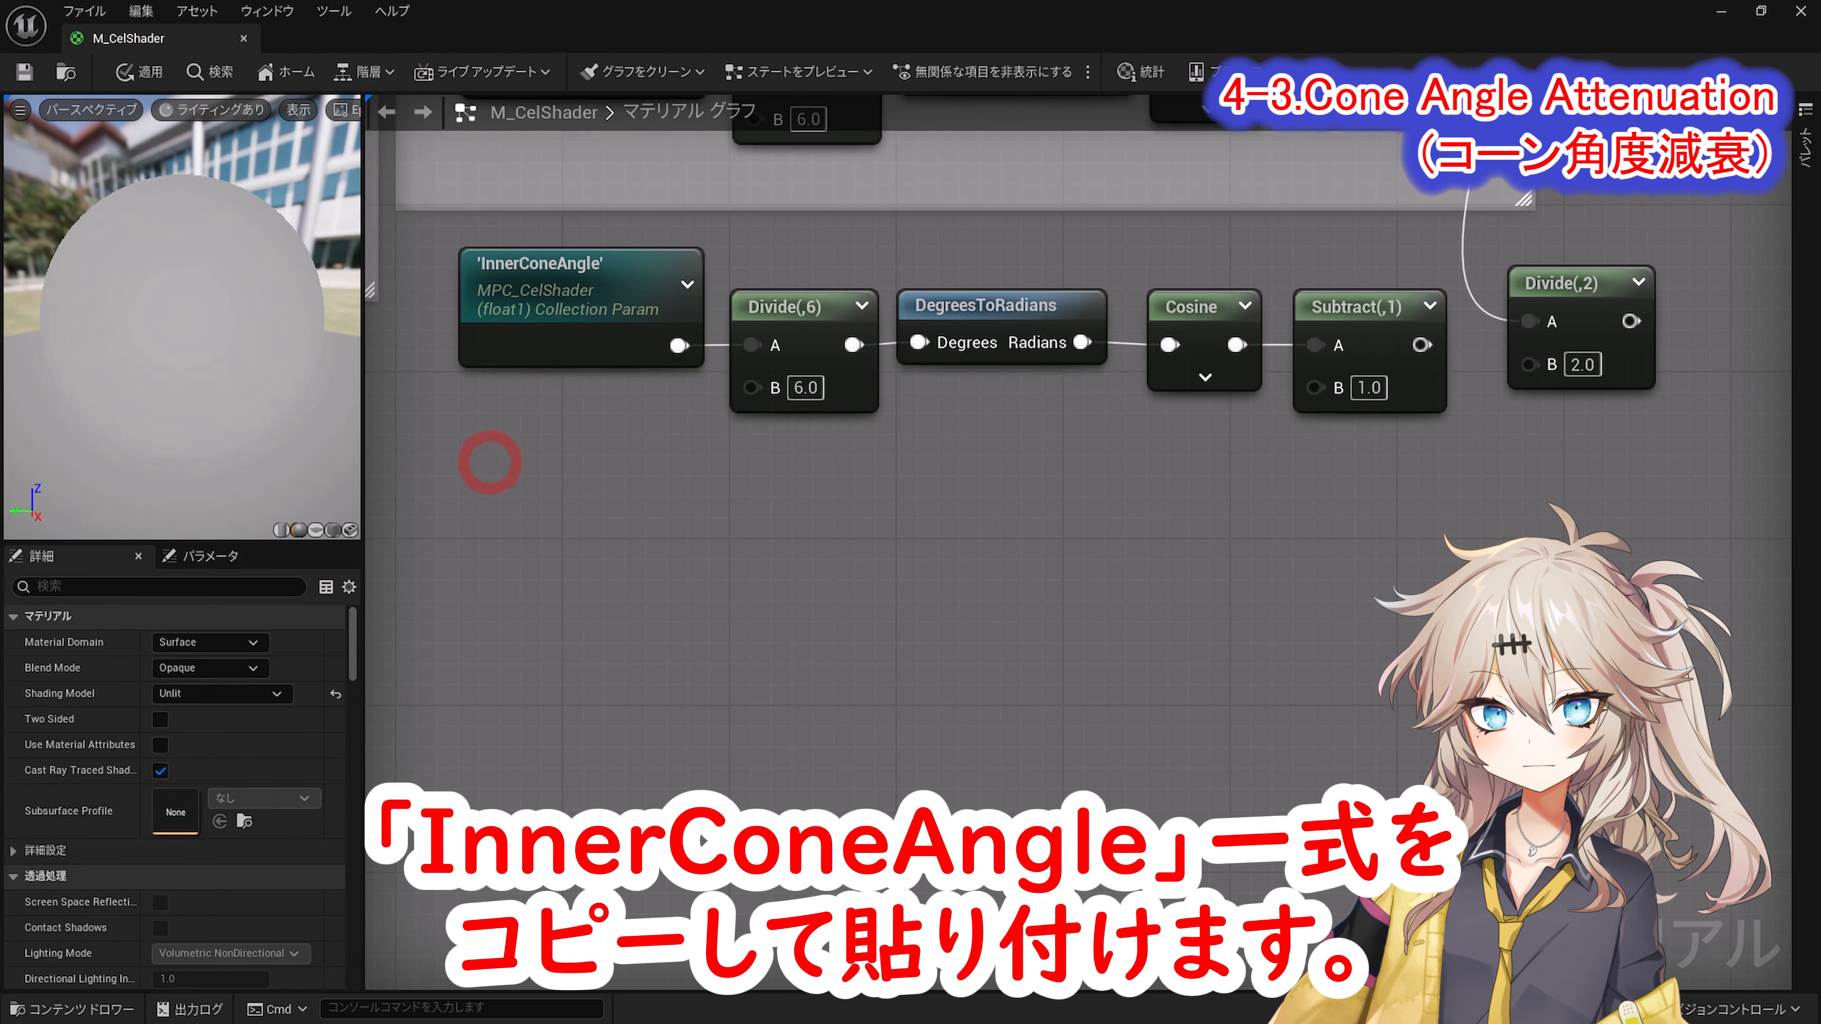
key("ctrl+v")
left_click_drag(438, 482, 783, 484)
left_click(574, 455)
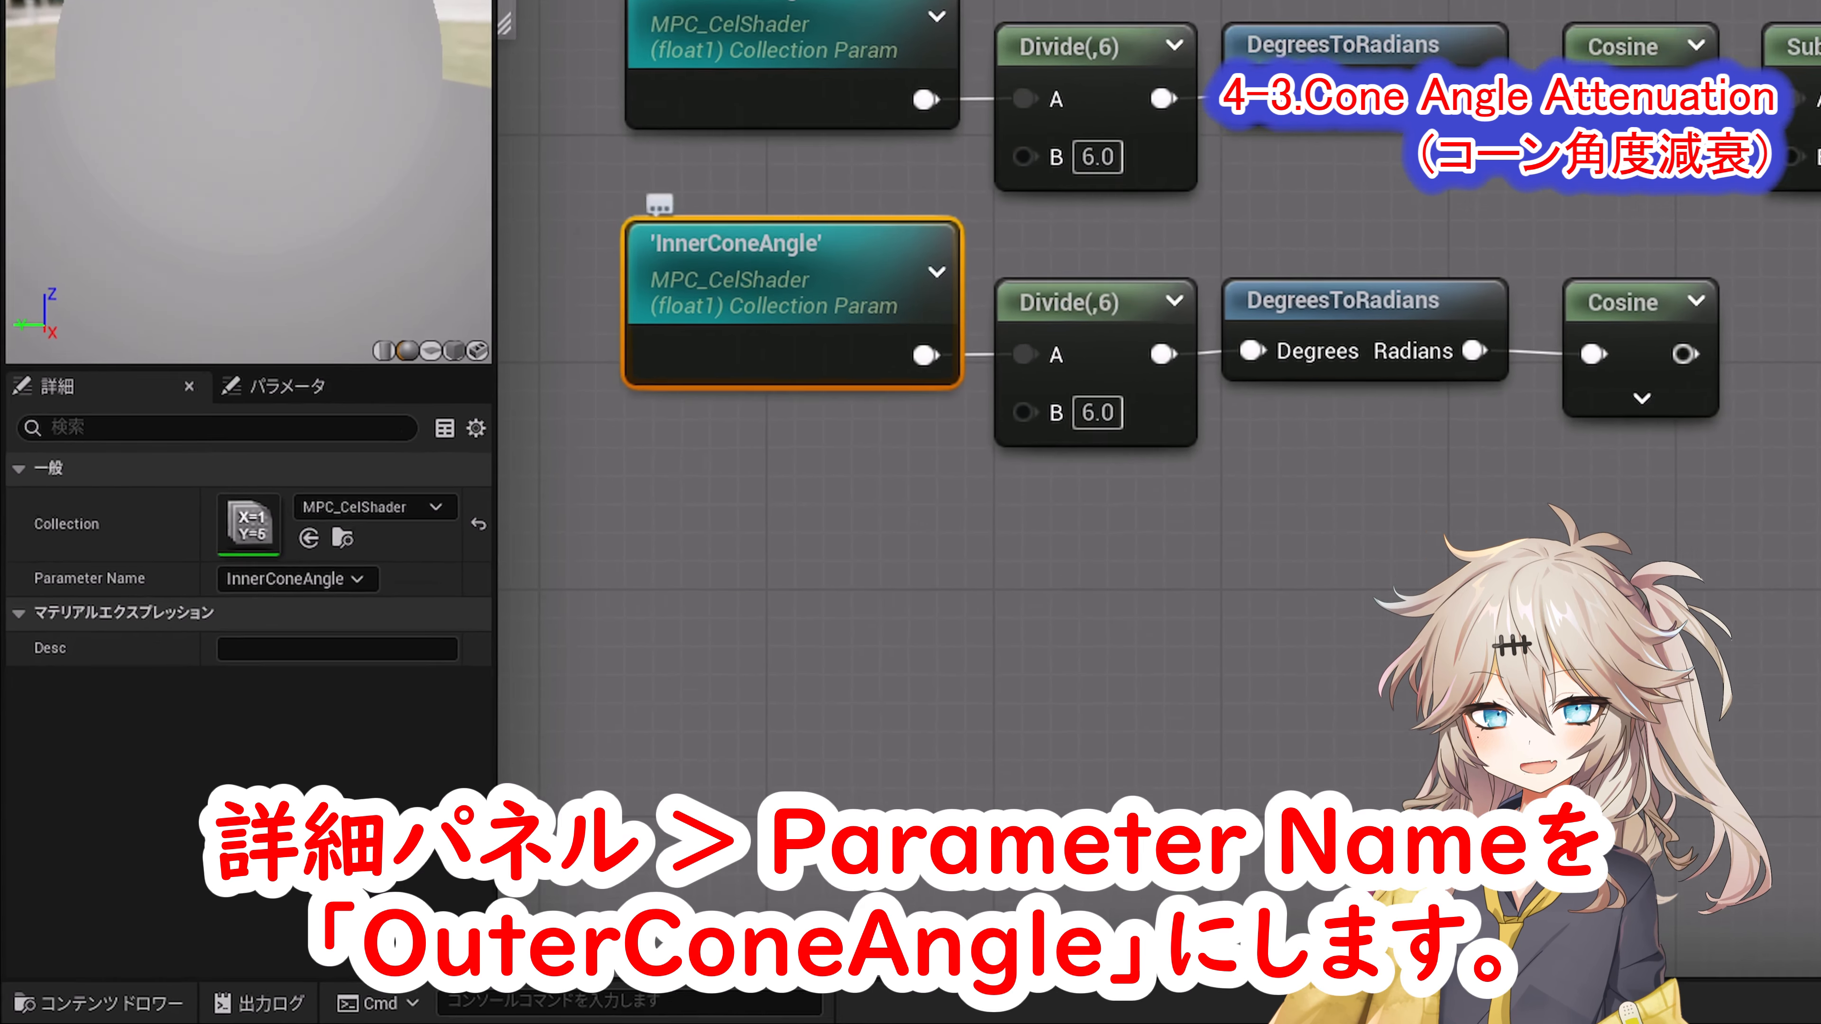
left_click(210, 695)
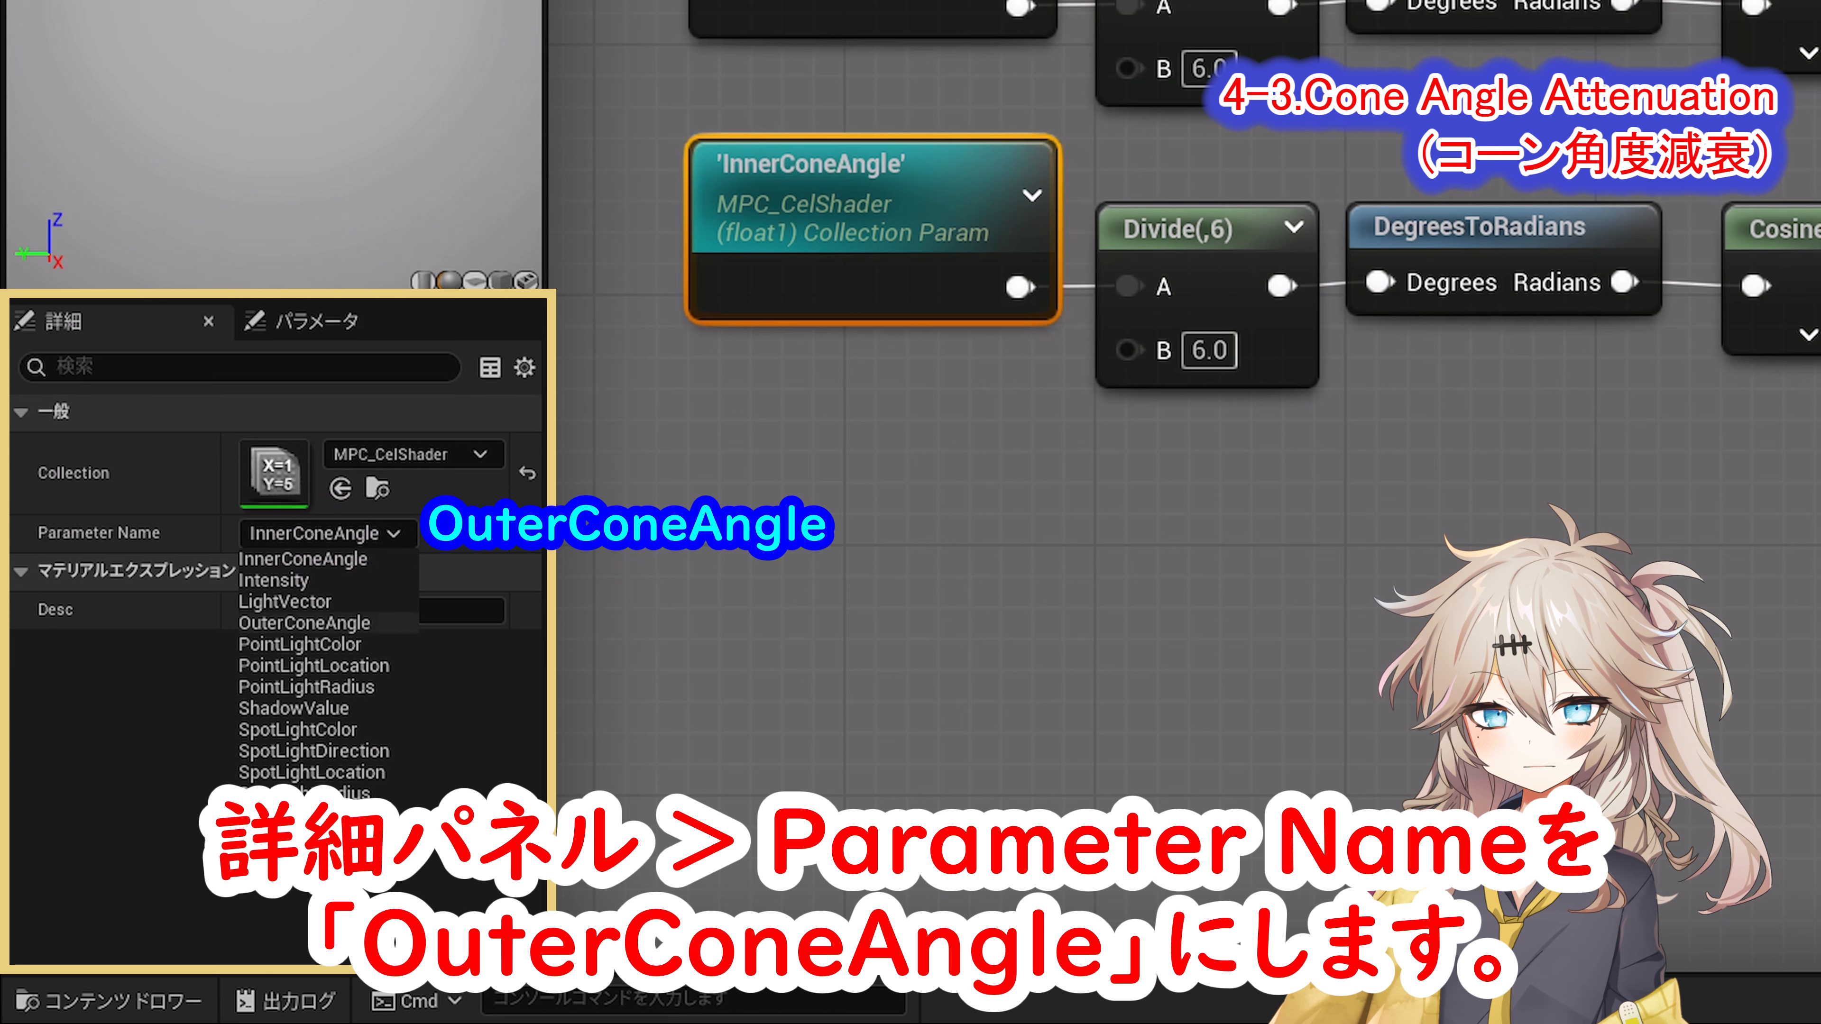
left_click(339, 621)
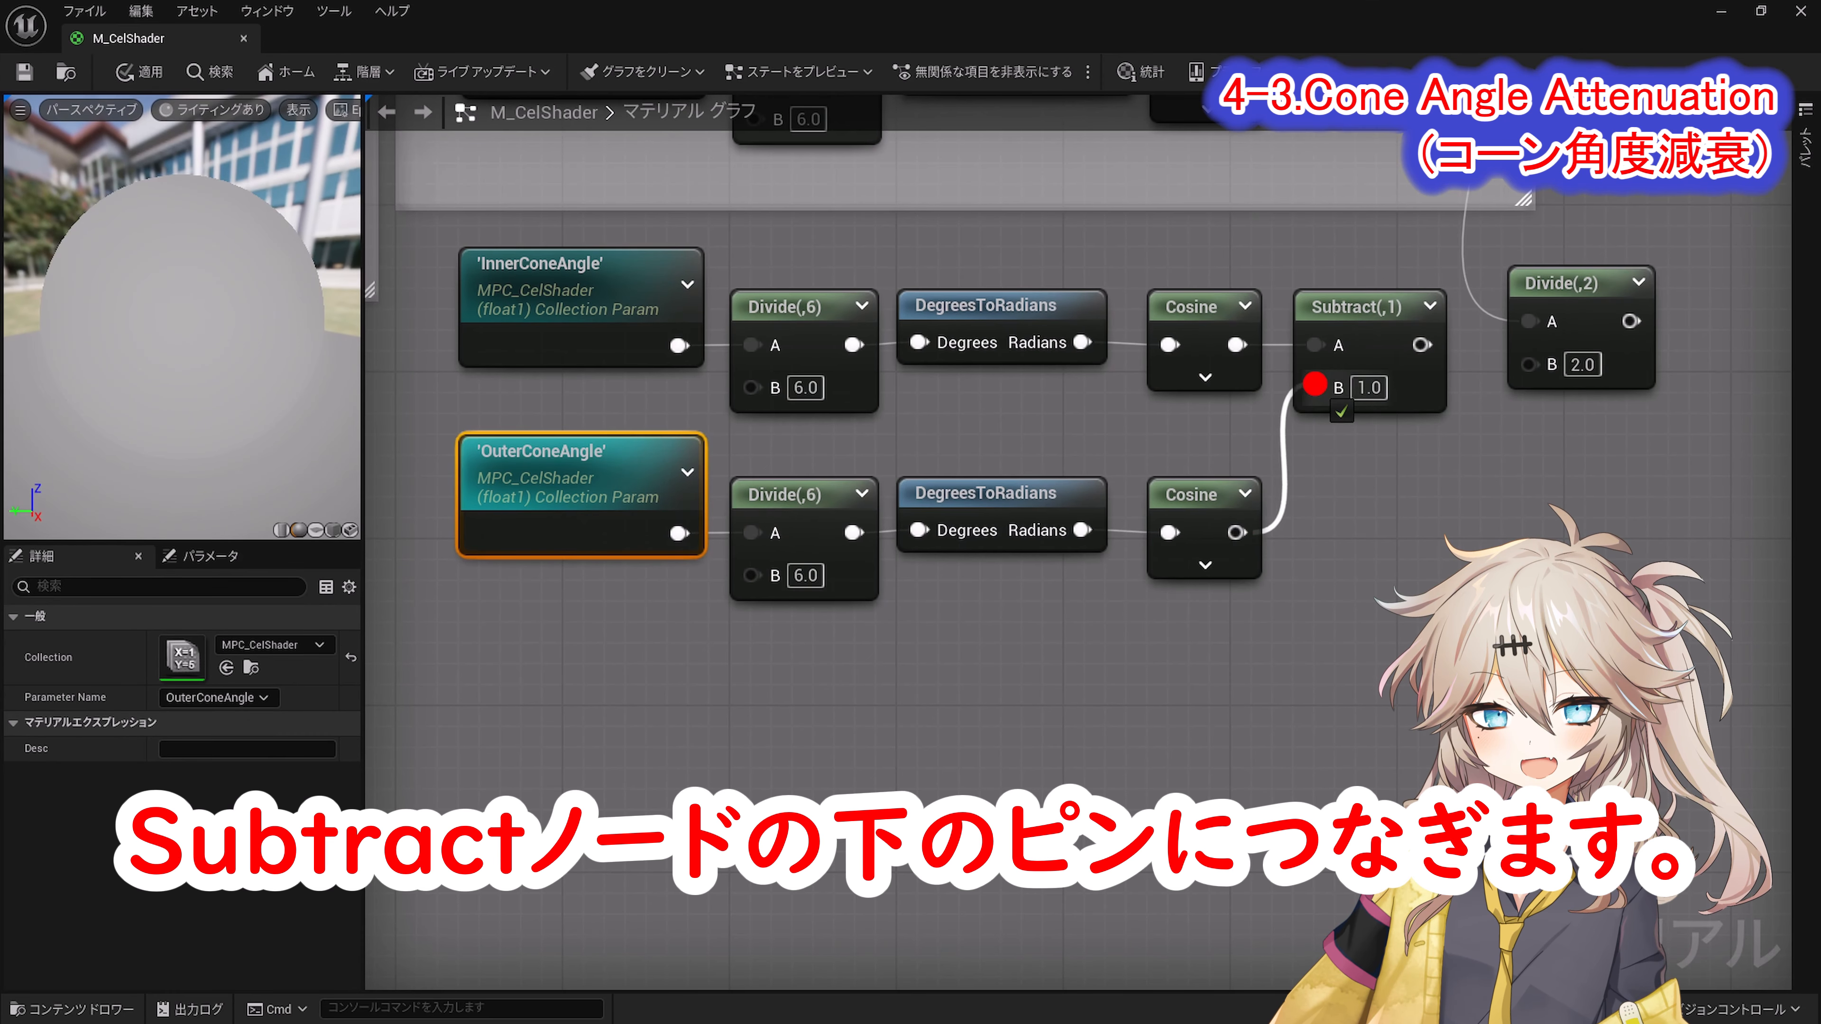
Step: Connect the lower OuterConeAngle chain's Cosine to the new Subtract's B input, and that Subtract's output to Divide's B input
left_click_drag(1314, 385, 1529, 364)
scroll(1401, 520, "down", 1)
left_click(1401, 521)
right_click_drag(1401, 521, 1295, 531)
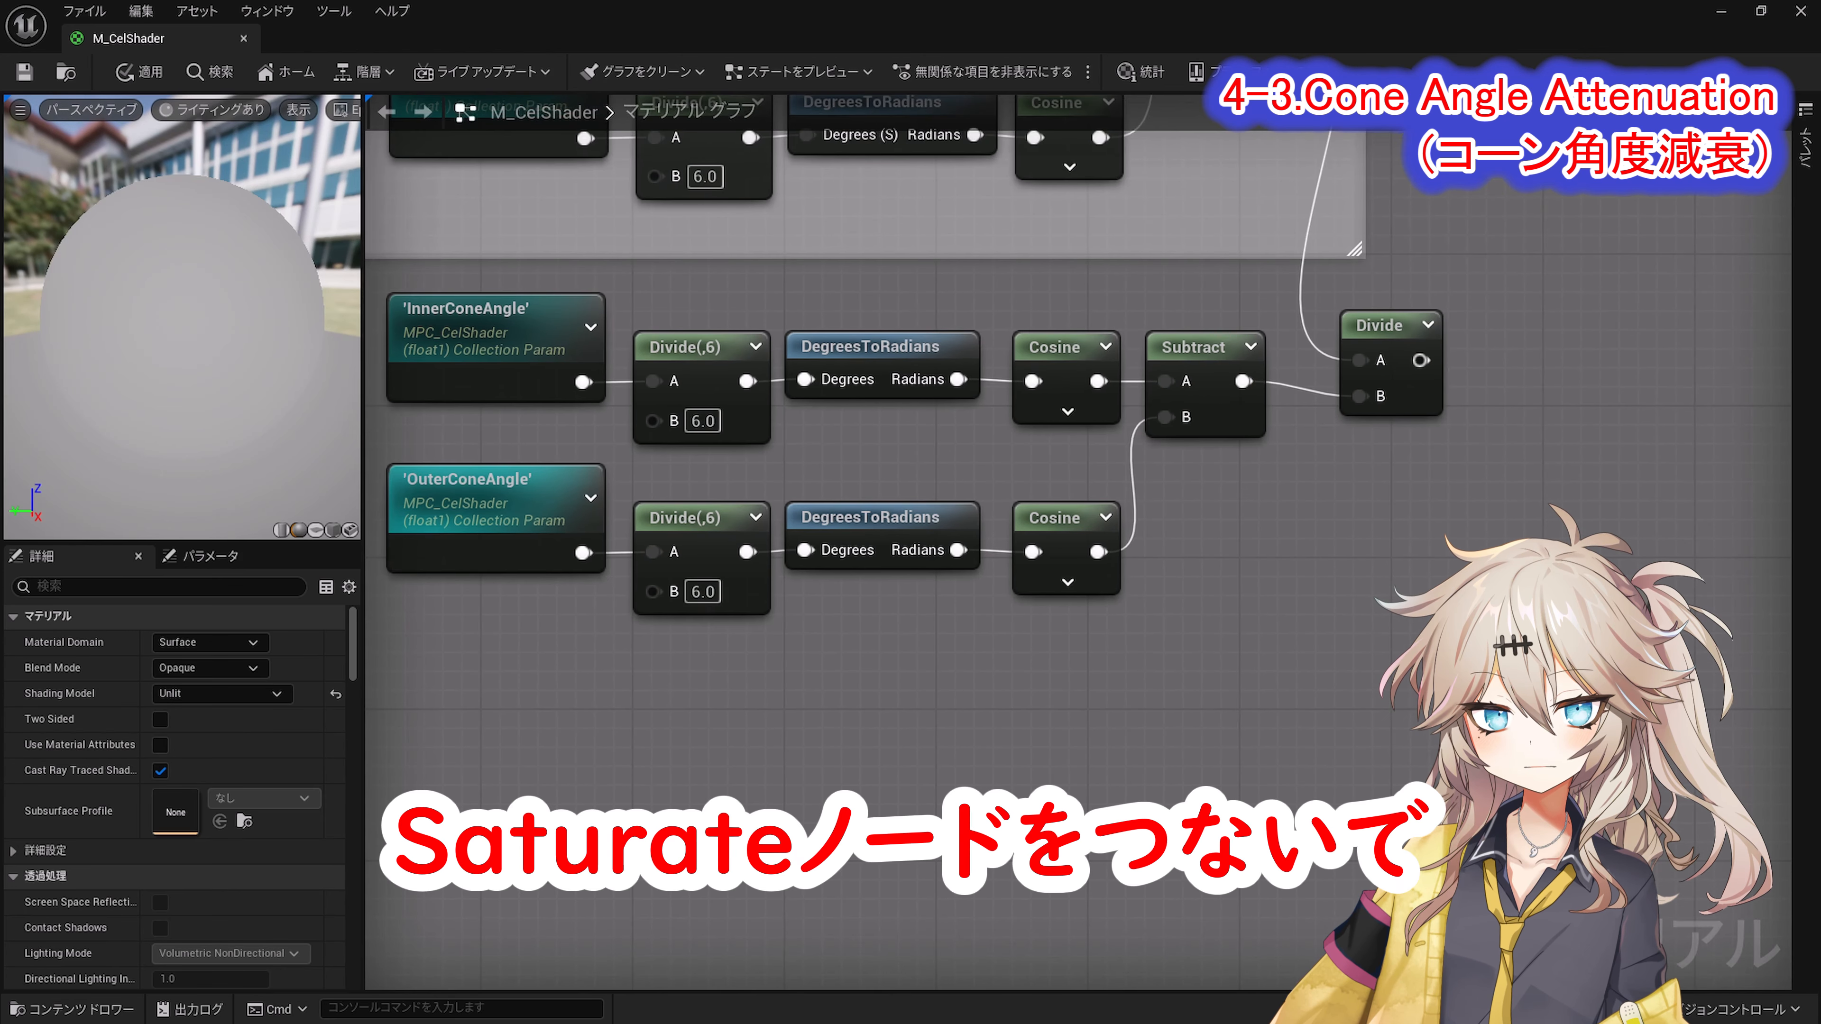
Step: Attach a Saturate node to the output of the final Divide node
type("Saturate")
left_click_drag(1505, 360, 1524, 326)
left_click(1464, 410)
Step: Group the inner and outer cone nodes through Saturate in a comment titled "Get Interval Inner Cone and Outer Cone（Inner ConeからOuterCone間の取得）"
scroll(1434, 553, "down", 1)
right_click_drag(1377, 639, 1292, 602)
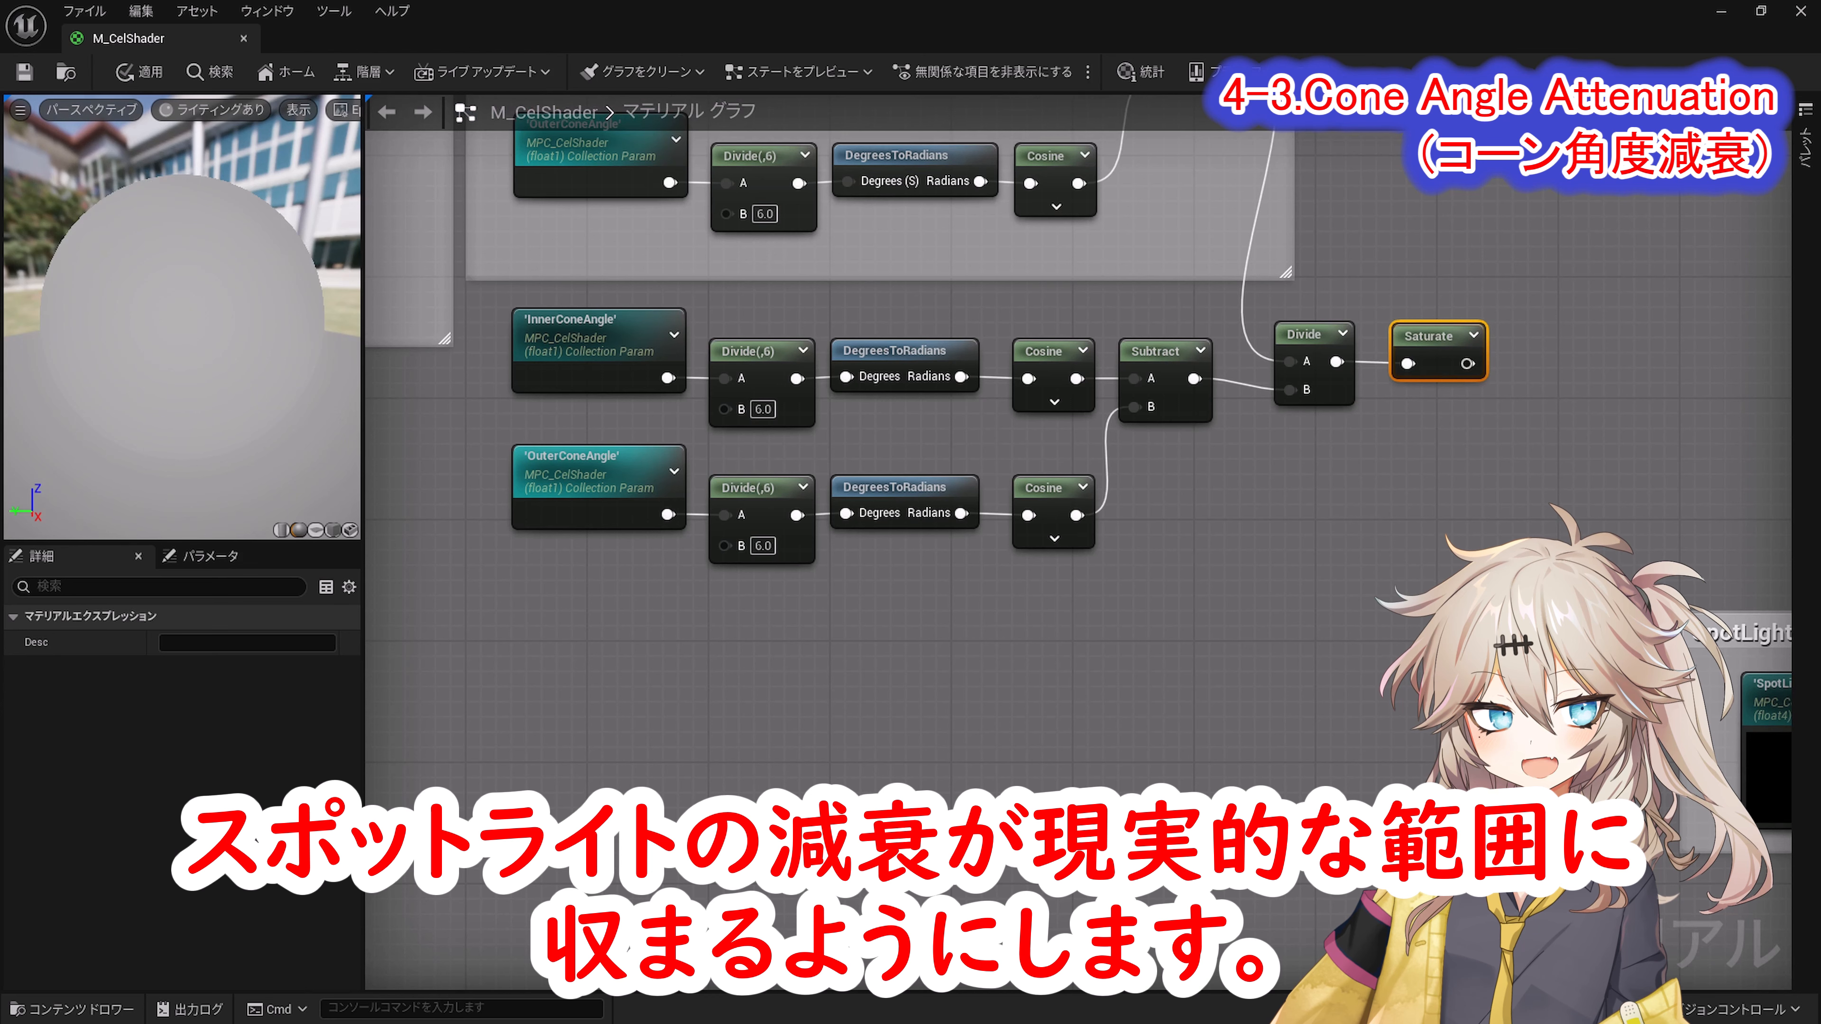
left_click_drag(487, 298, 1505, 567)
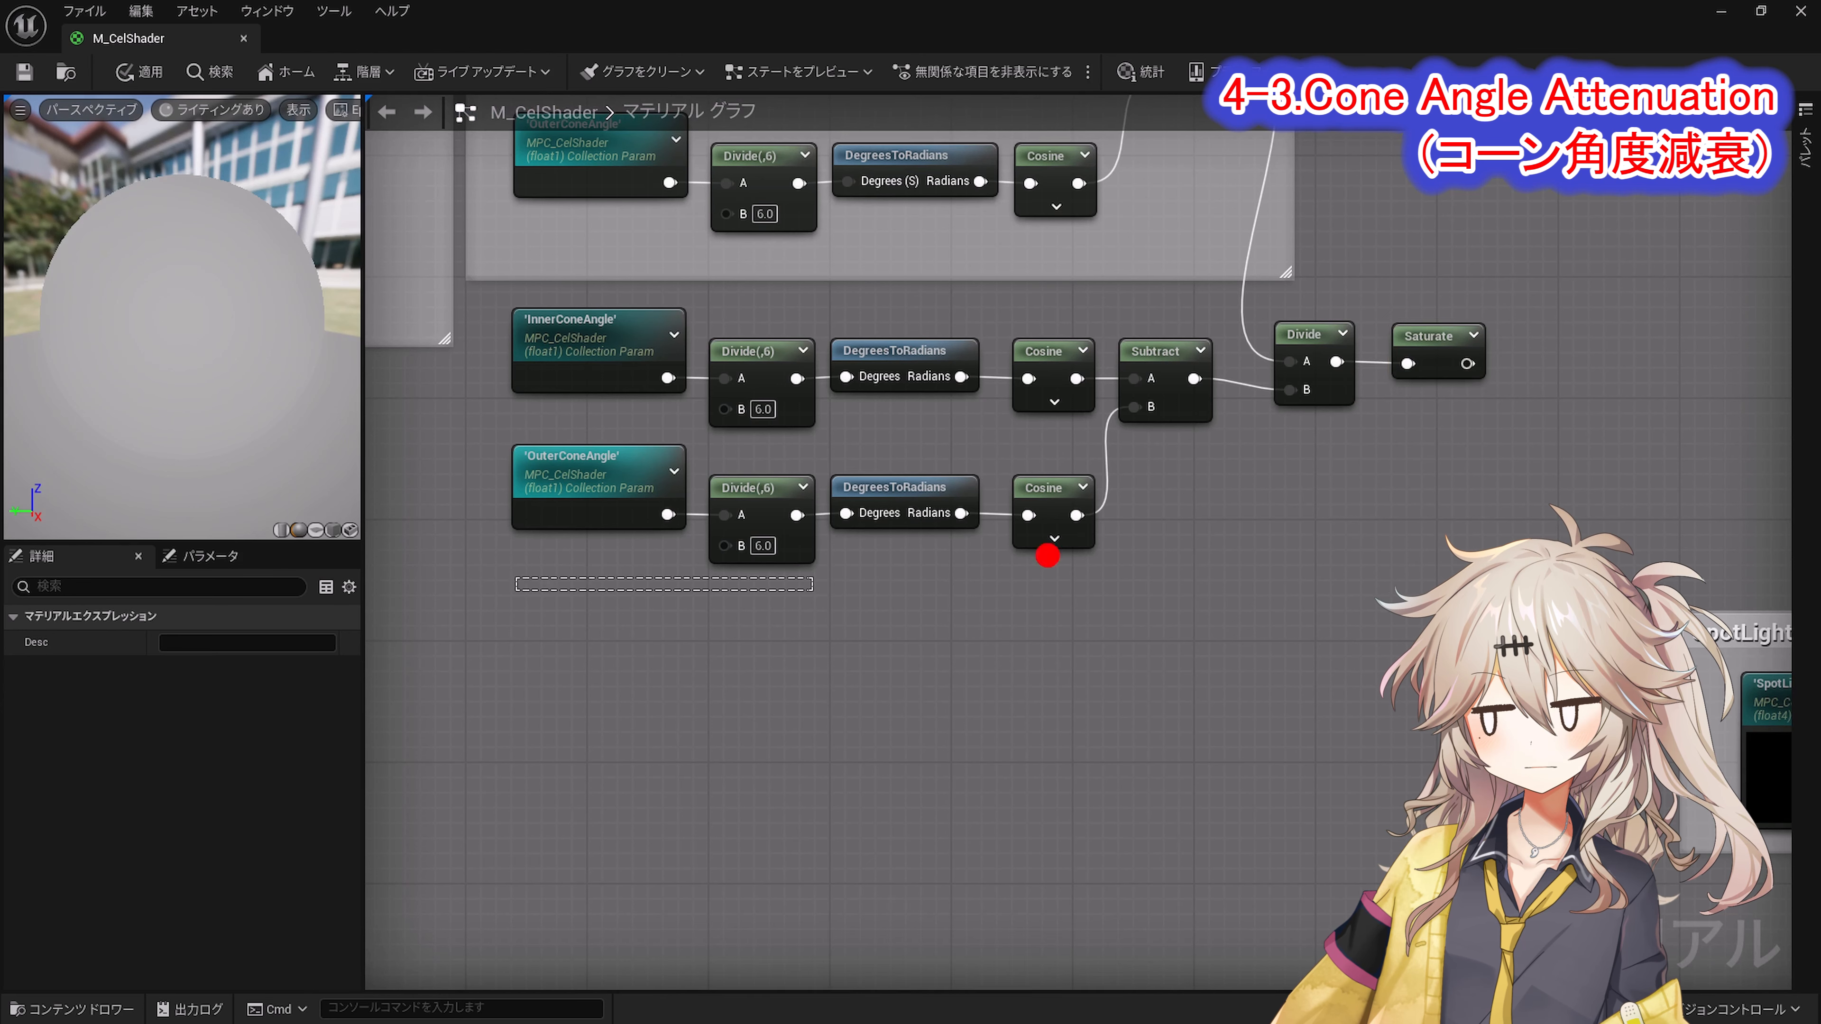
key("c")
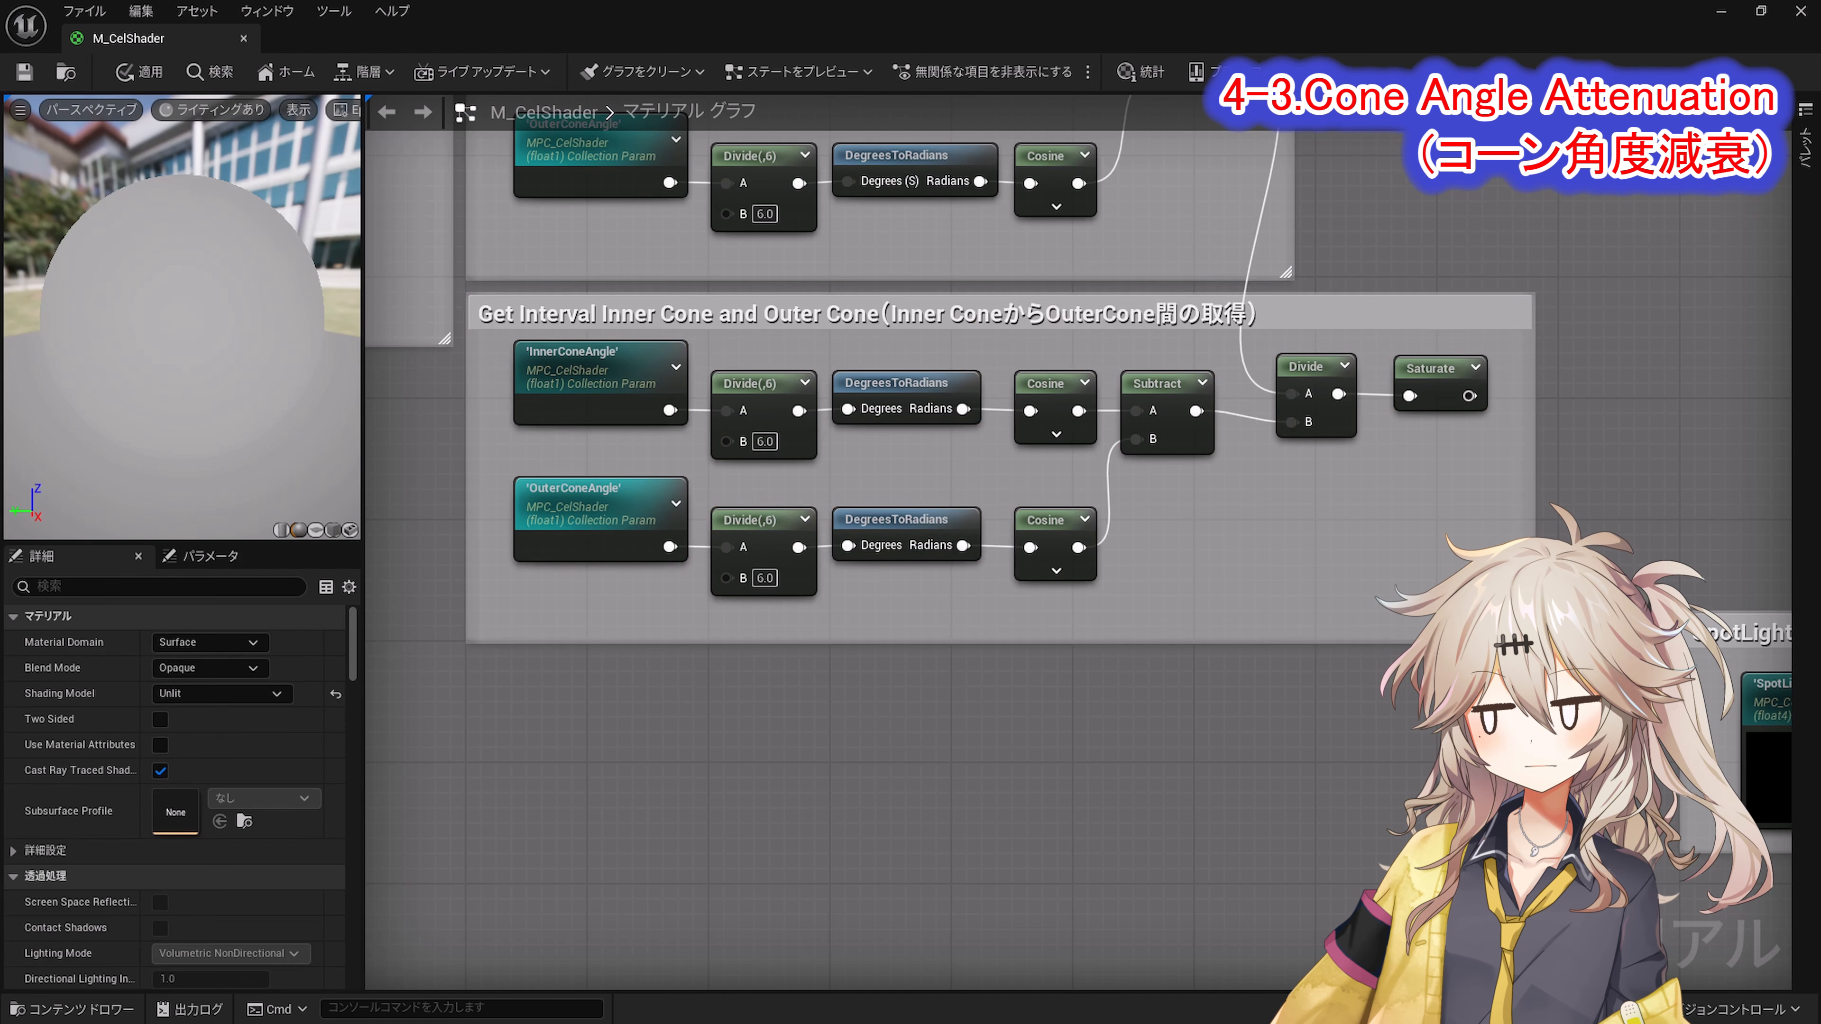
Step: Group the dot product, outer cone comparison and cone interval comments in a comment titled "Cone Angle Attenuation（コーン角度減衰）"
scroll(1411, 695, "down", 3)
right_click_drag(1411, 696, 1440, 744)
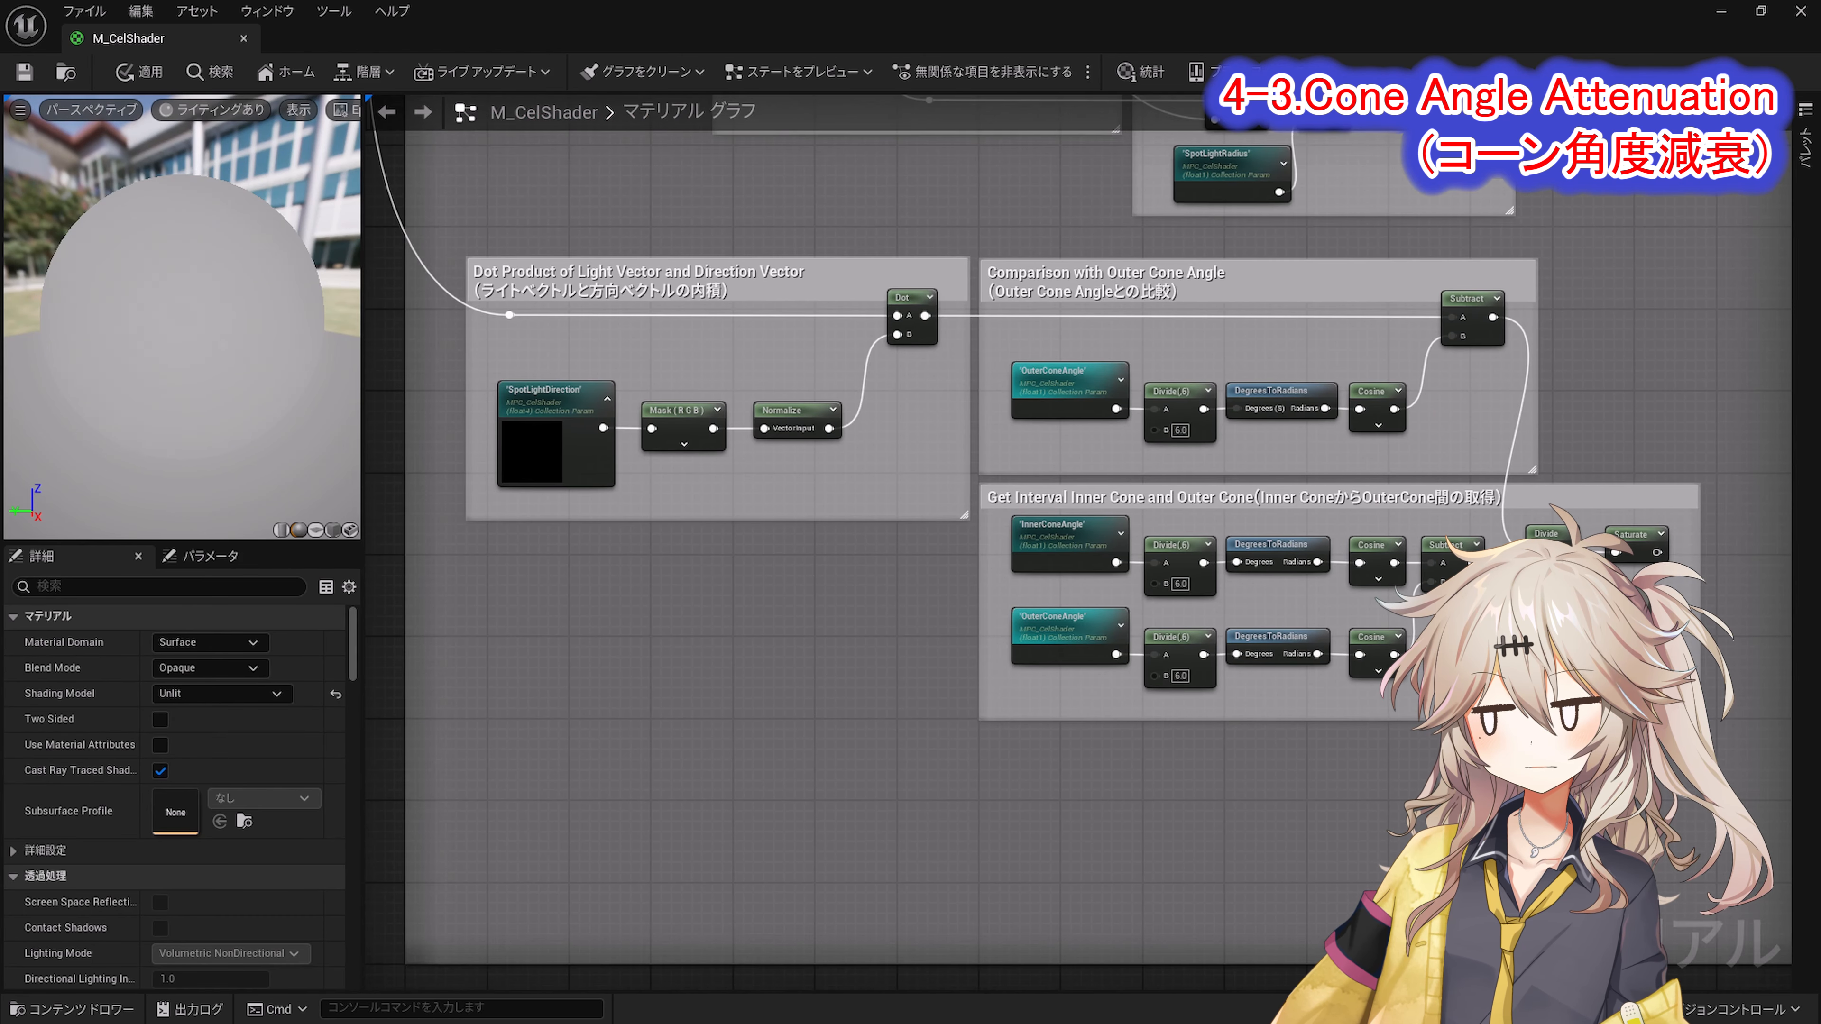
left_click_drag(1440, 745, 430, 208)
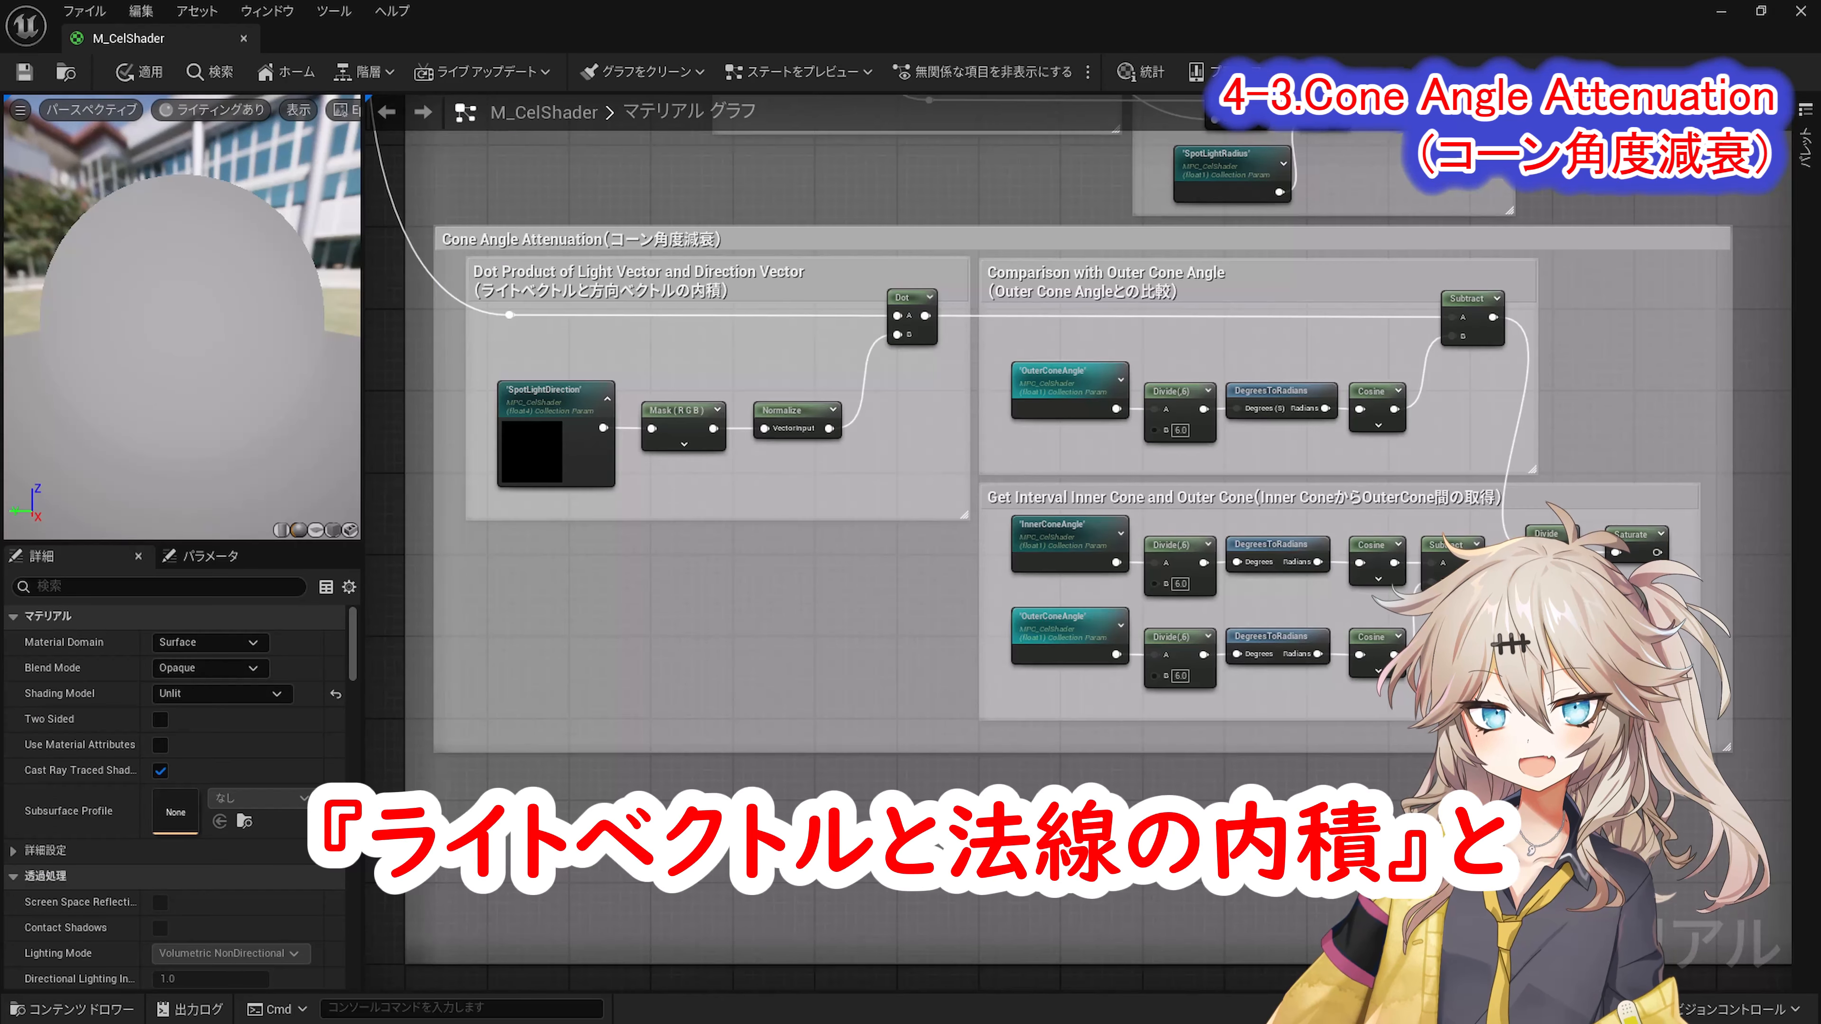
Step: Multiply the upper SpotLight Multiply's output by the cone Saturate in a new Multiply node, and feed its result to the Lerp Alpha's reroute node
scroll(1492, 632, "down", 1)
right_click_drag(1492, 631, 1120, 784)
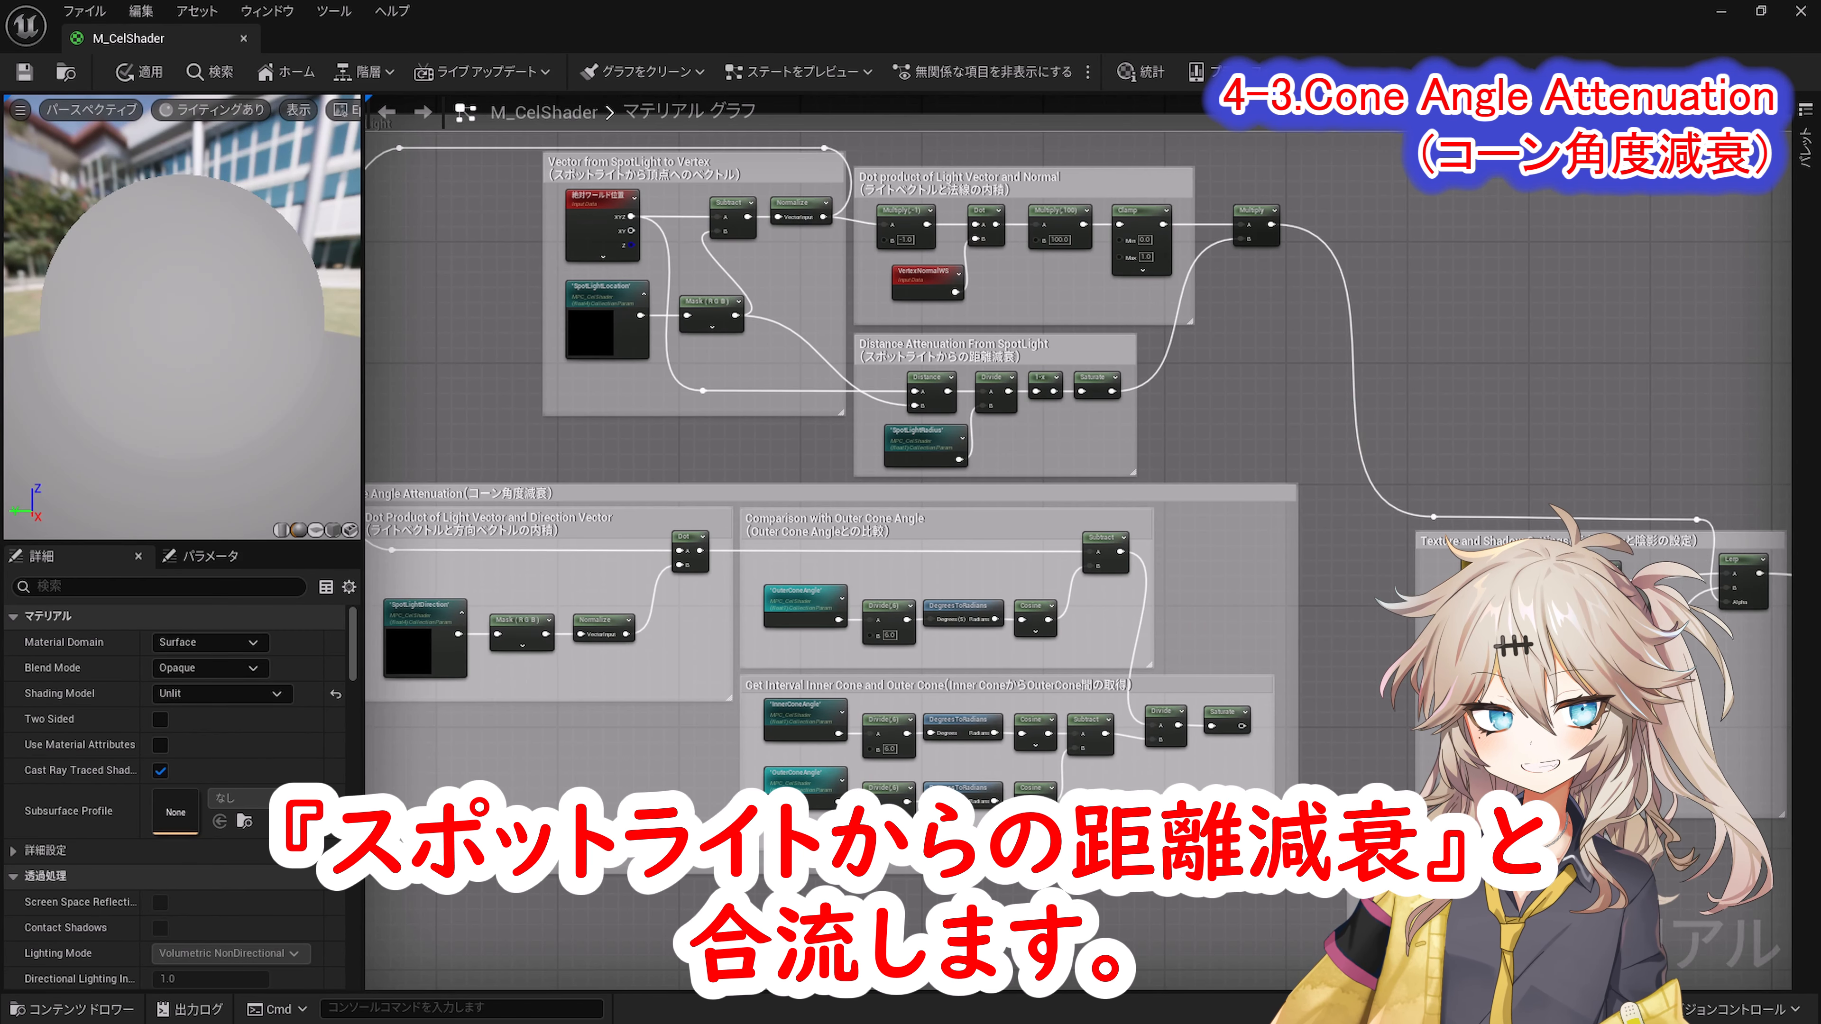
left_click_drag(1272, 225, 1353, 336)
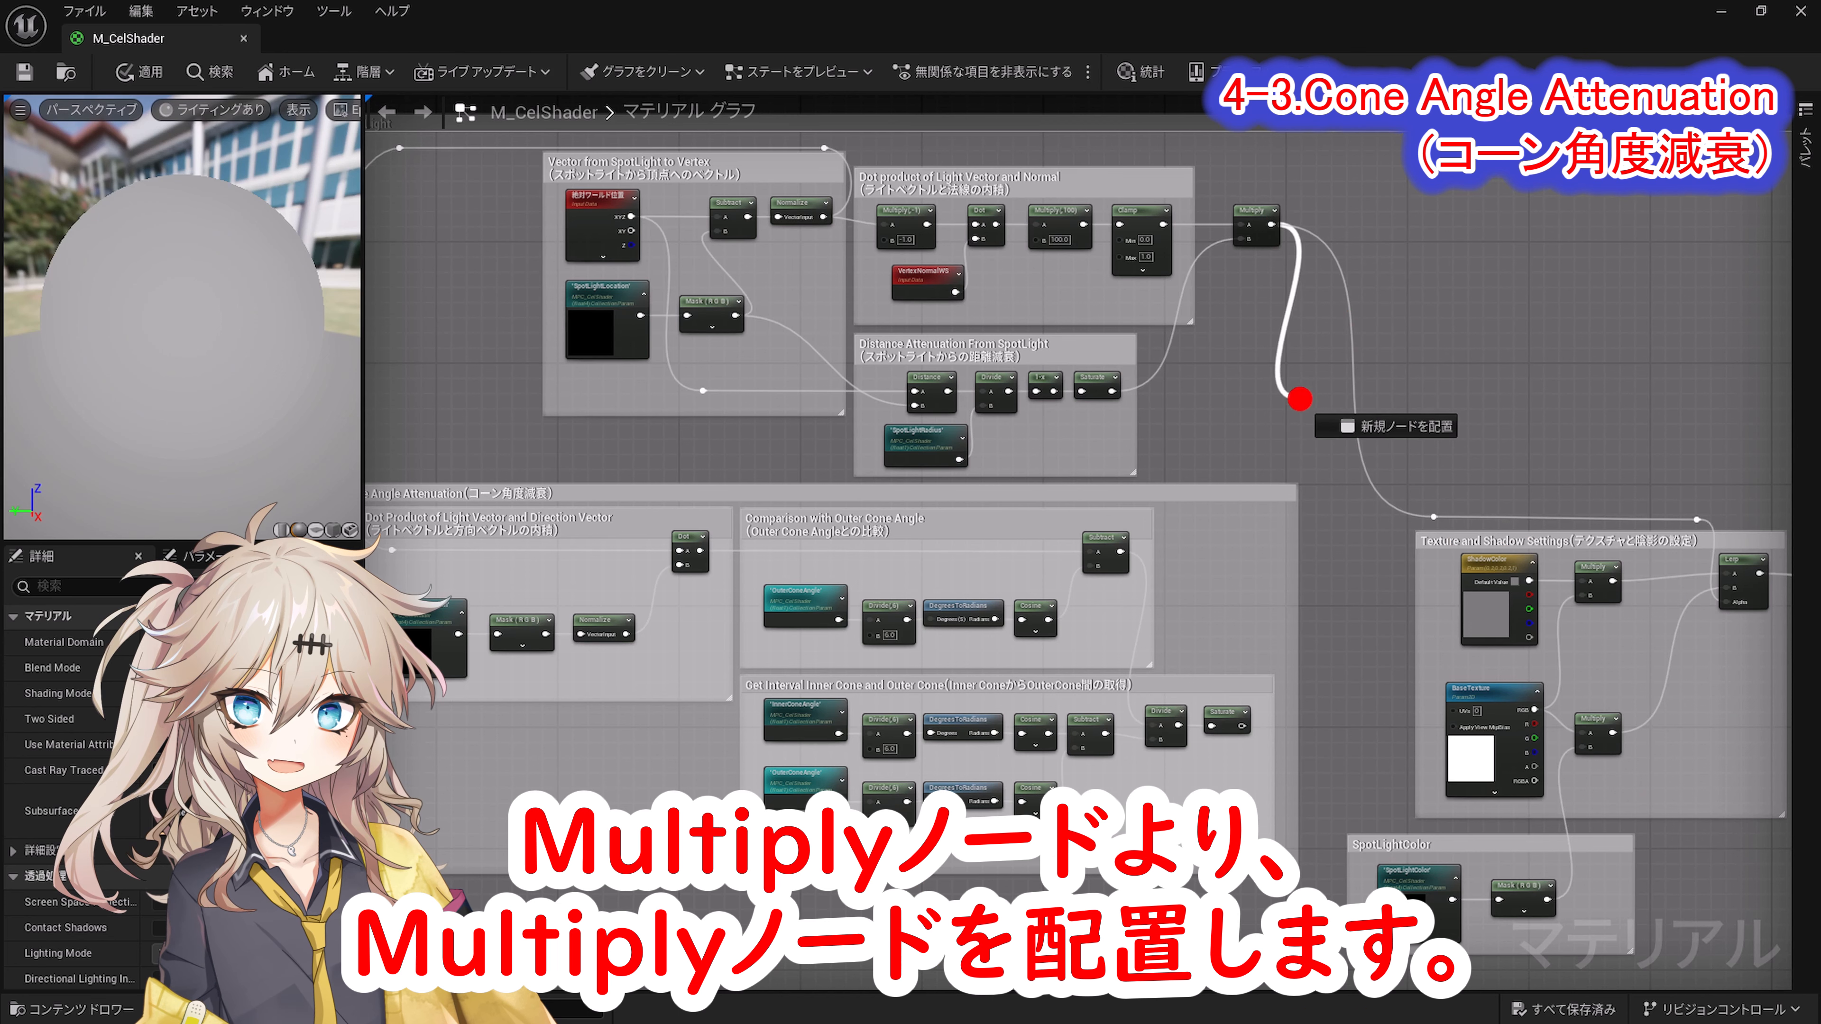
left_click_drag(1300, 399, 1299, 398)
type("Multiply")
left_click(1341, 585)
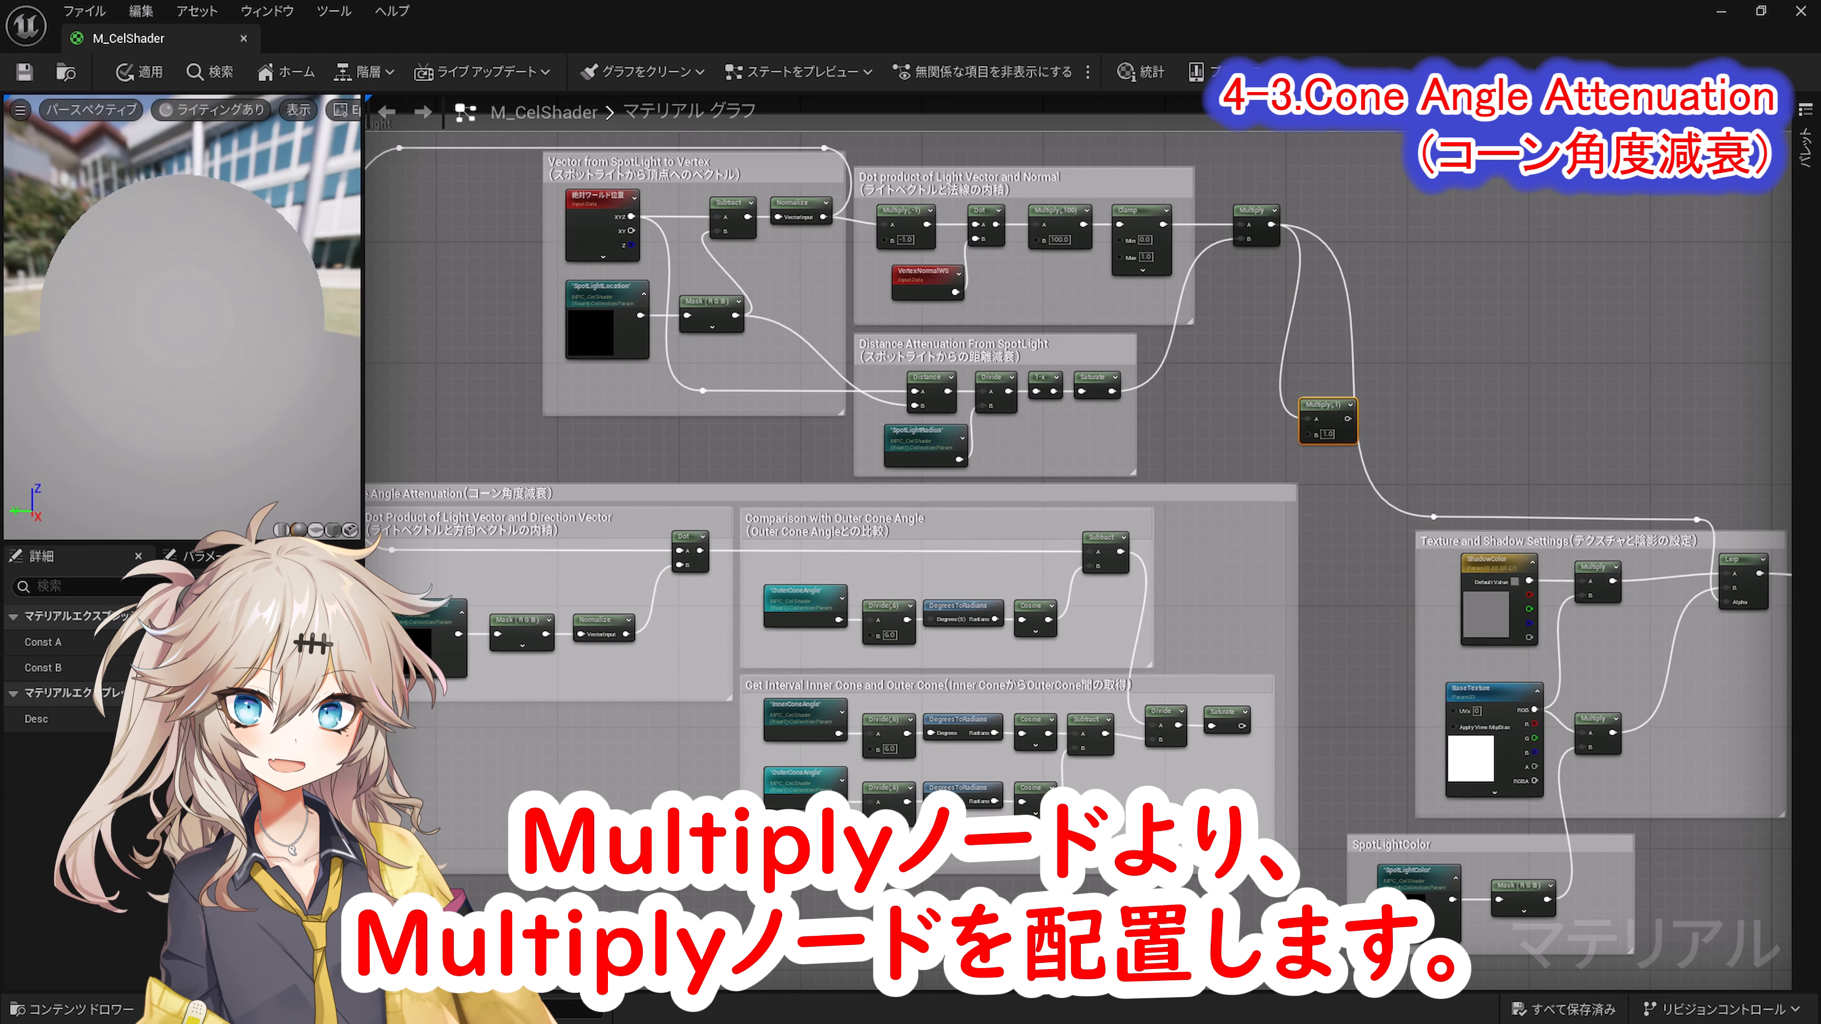
left_click_drag(1241, 726, 1313, 434)
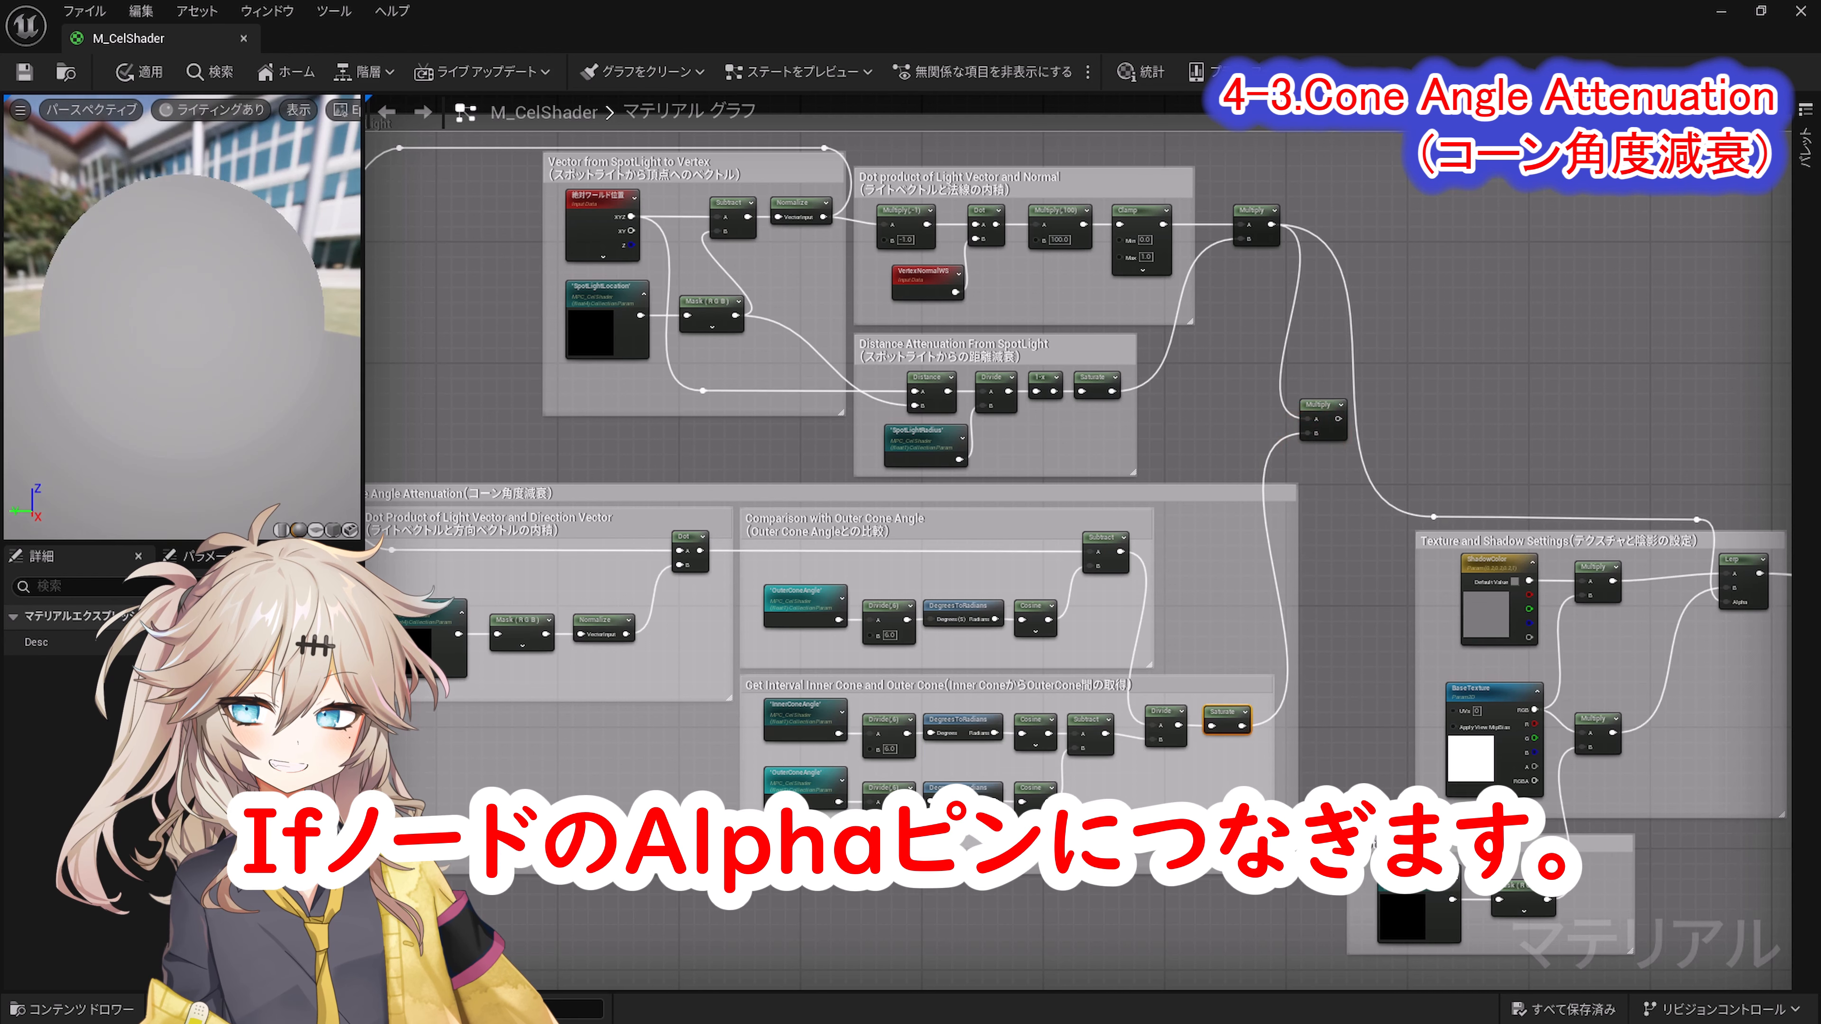
left_click_drag(1439, 515, 1435, 516)
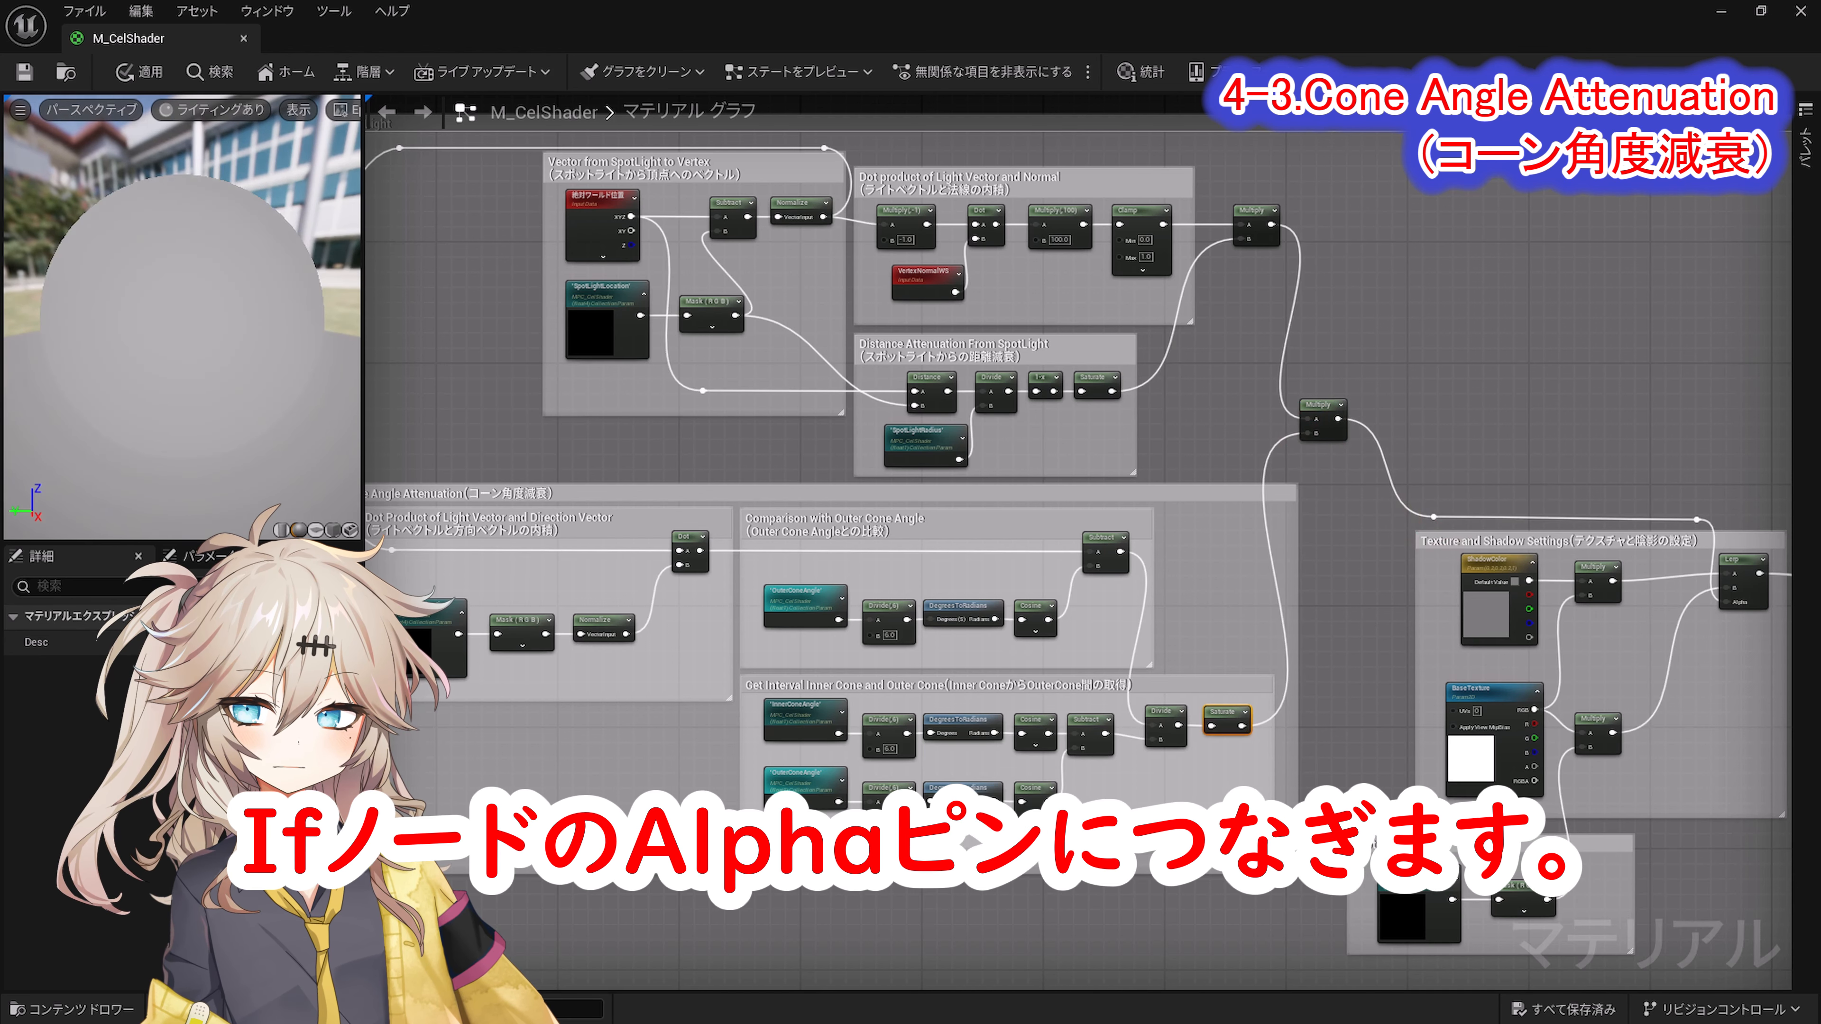
Step: Save the M_CelShader material and close its editor
scroll(1272, 358, "down", 3)
left_click(24, 72)
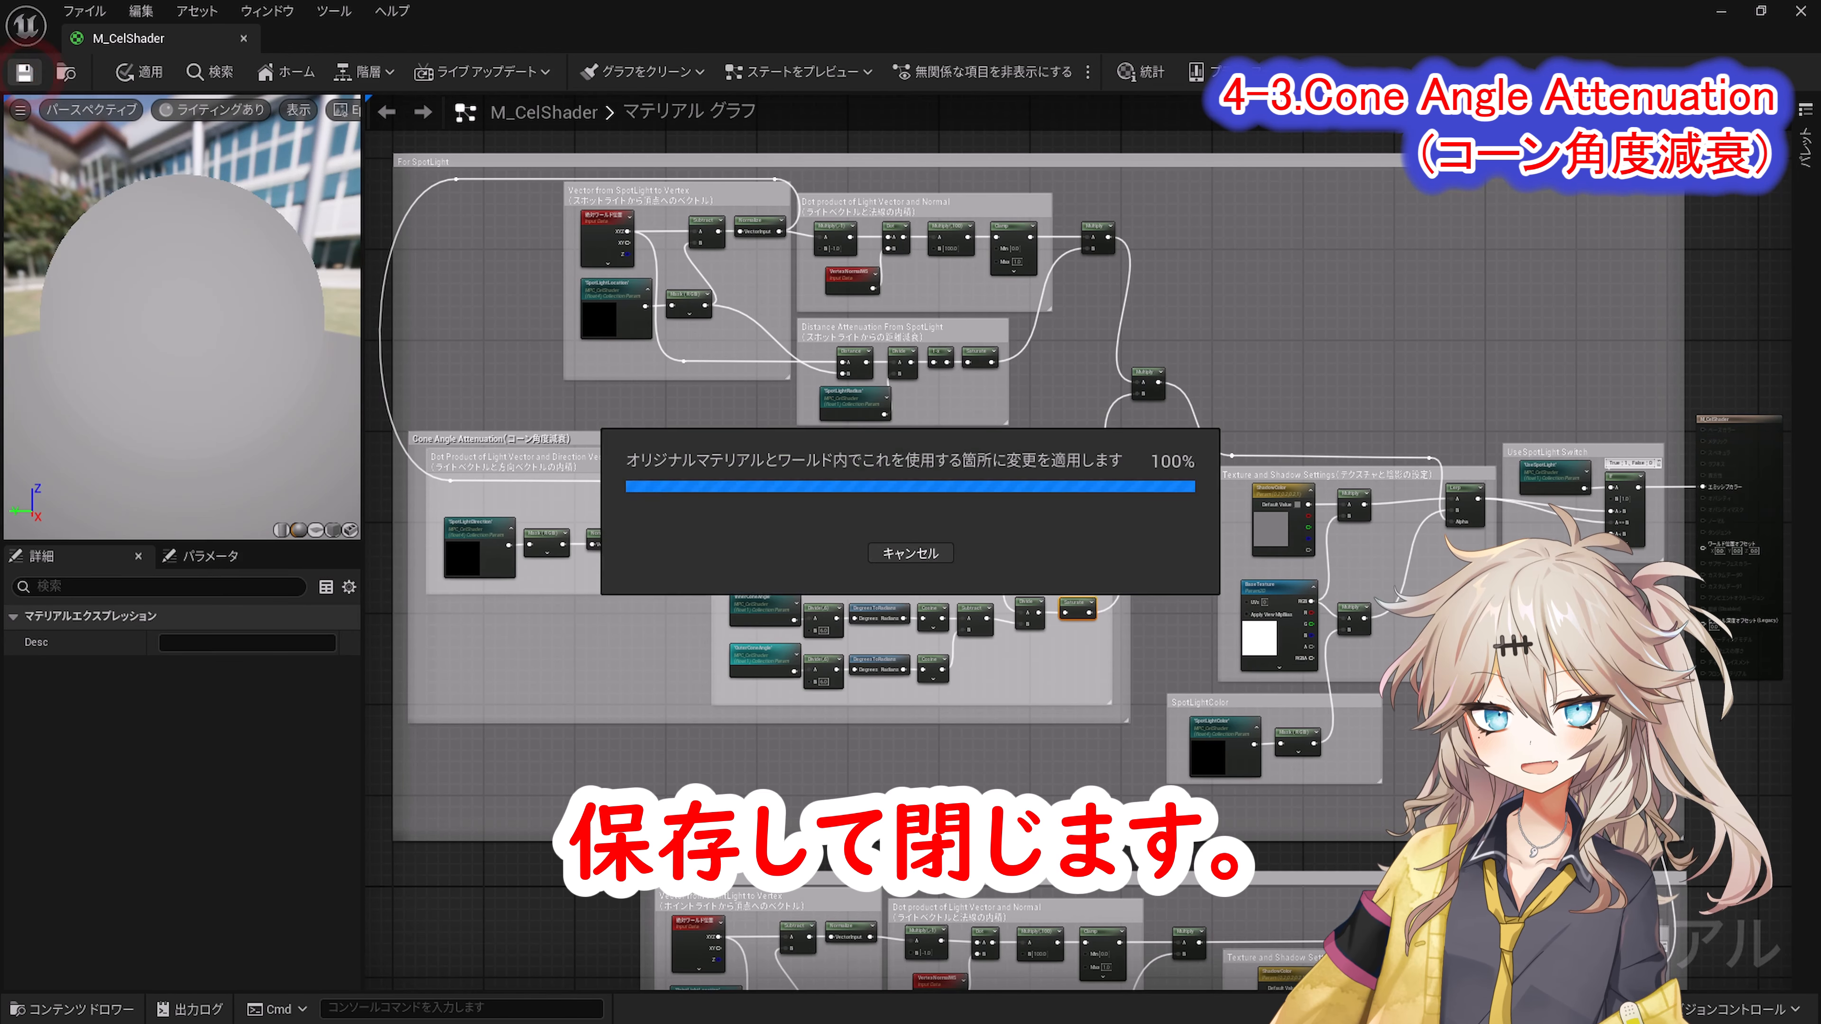
left_click(243, 38)
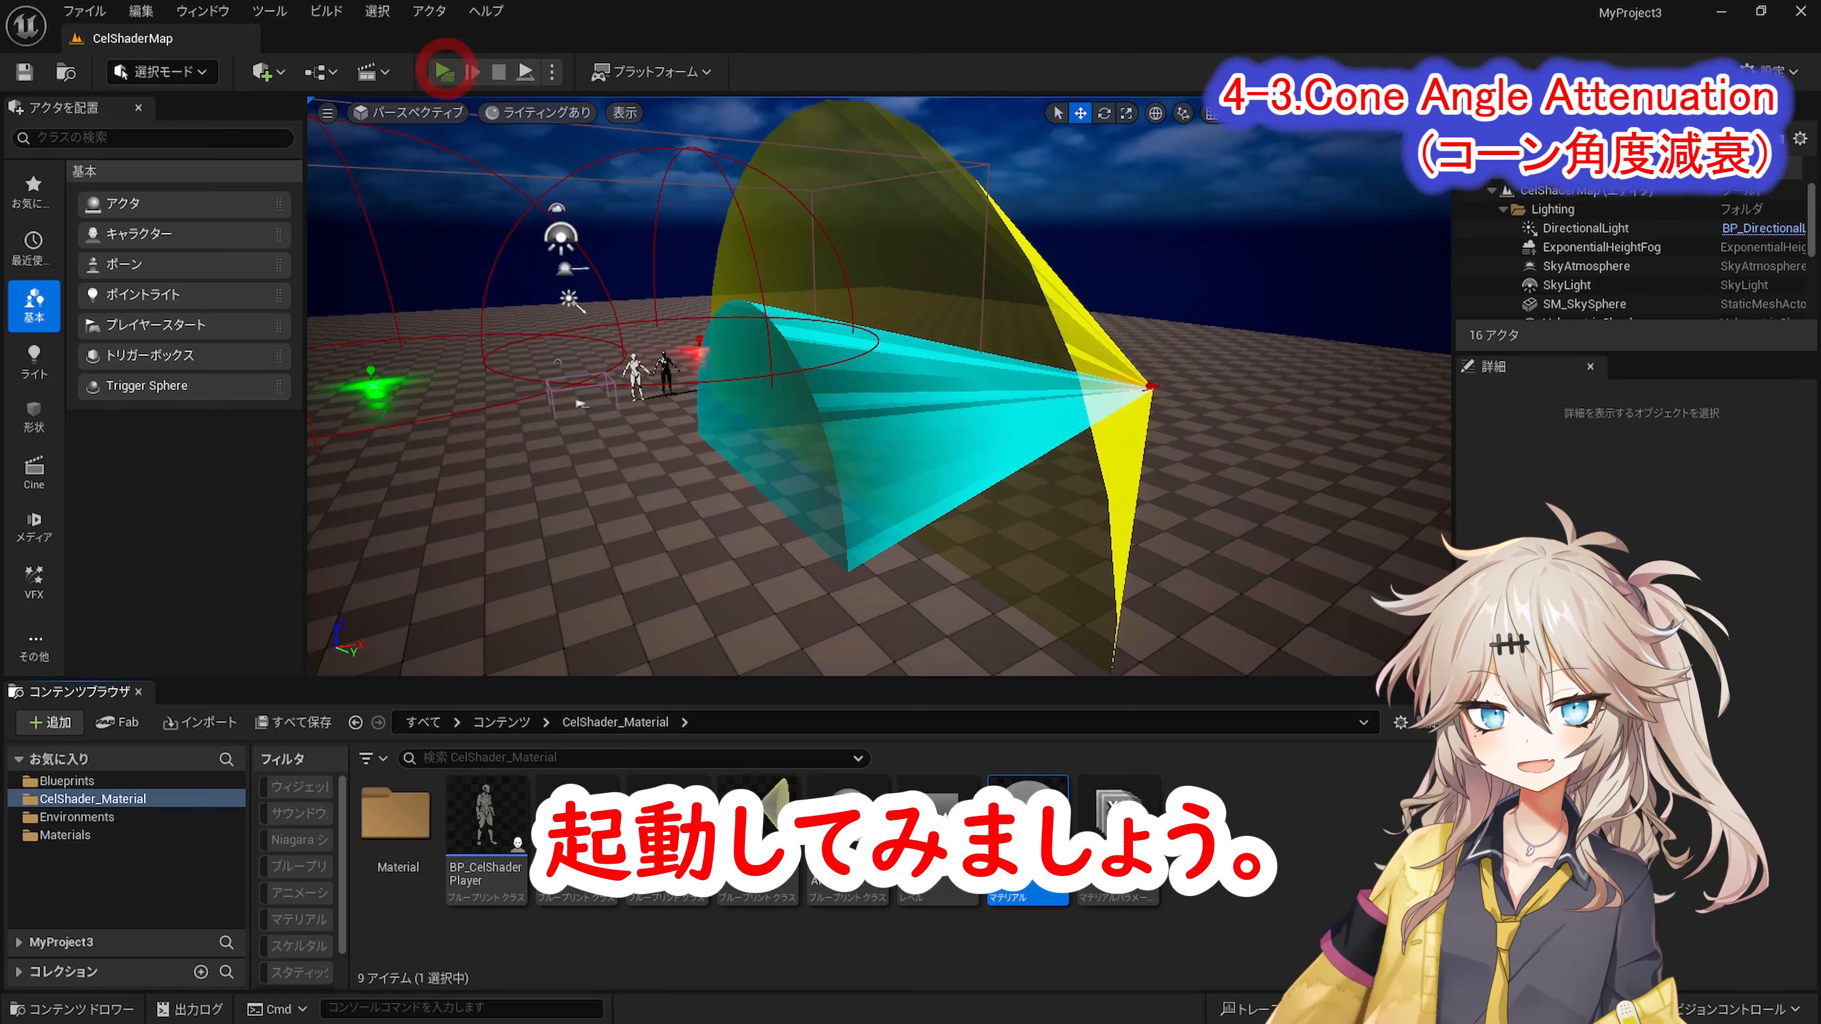
Step: Play the level and run the character through the spot light's inner and outer cones to check the shading
left_click(444, 72)
key("w")
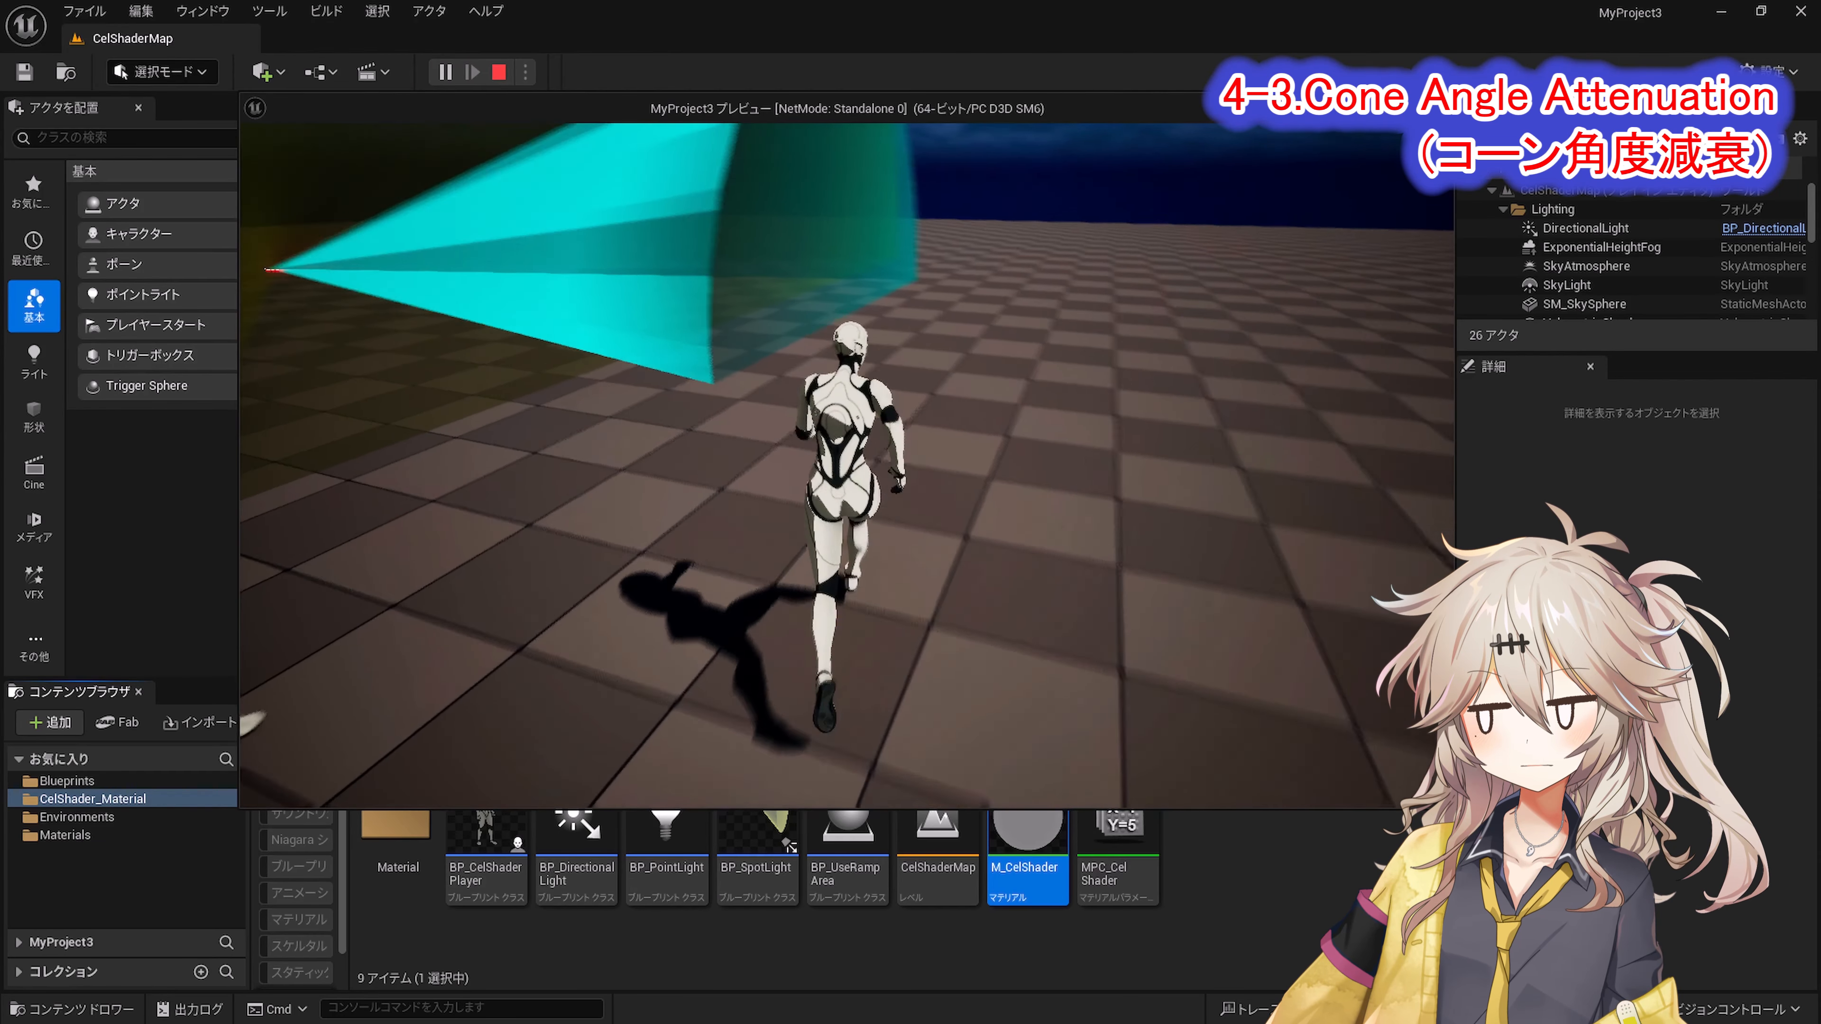
key("w")
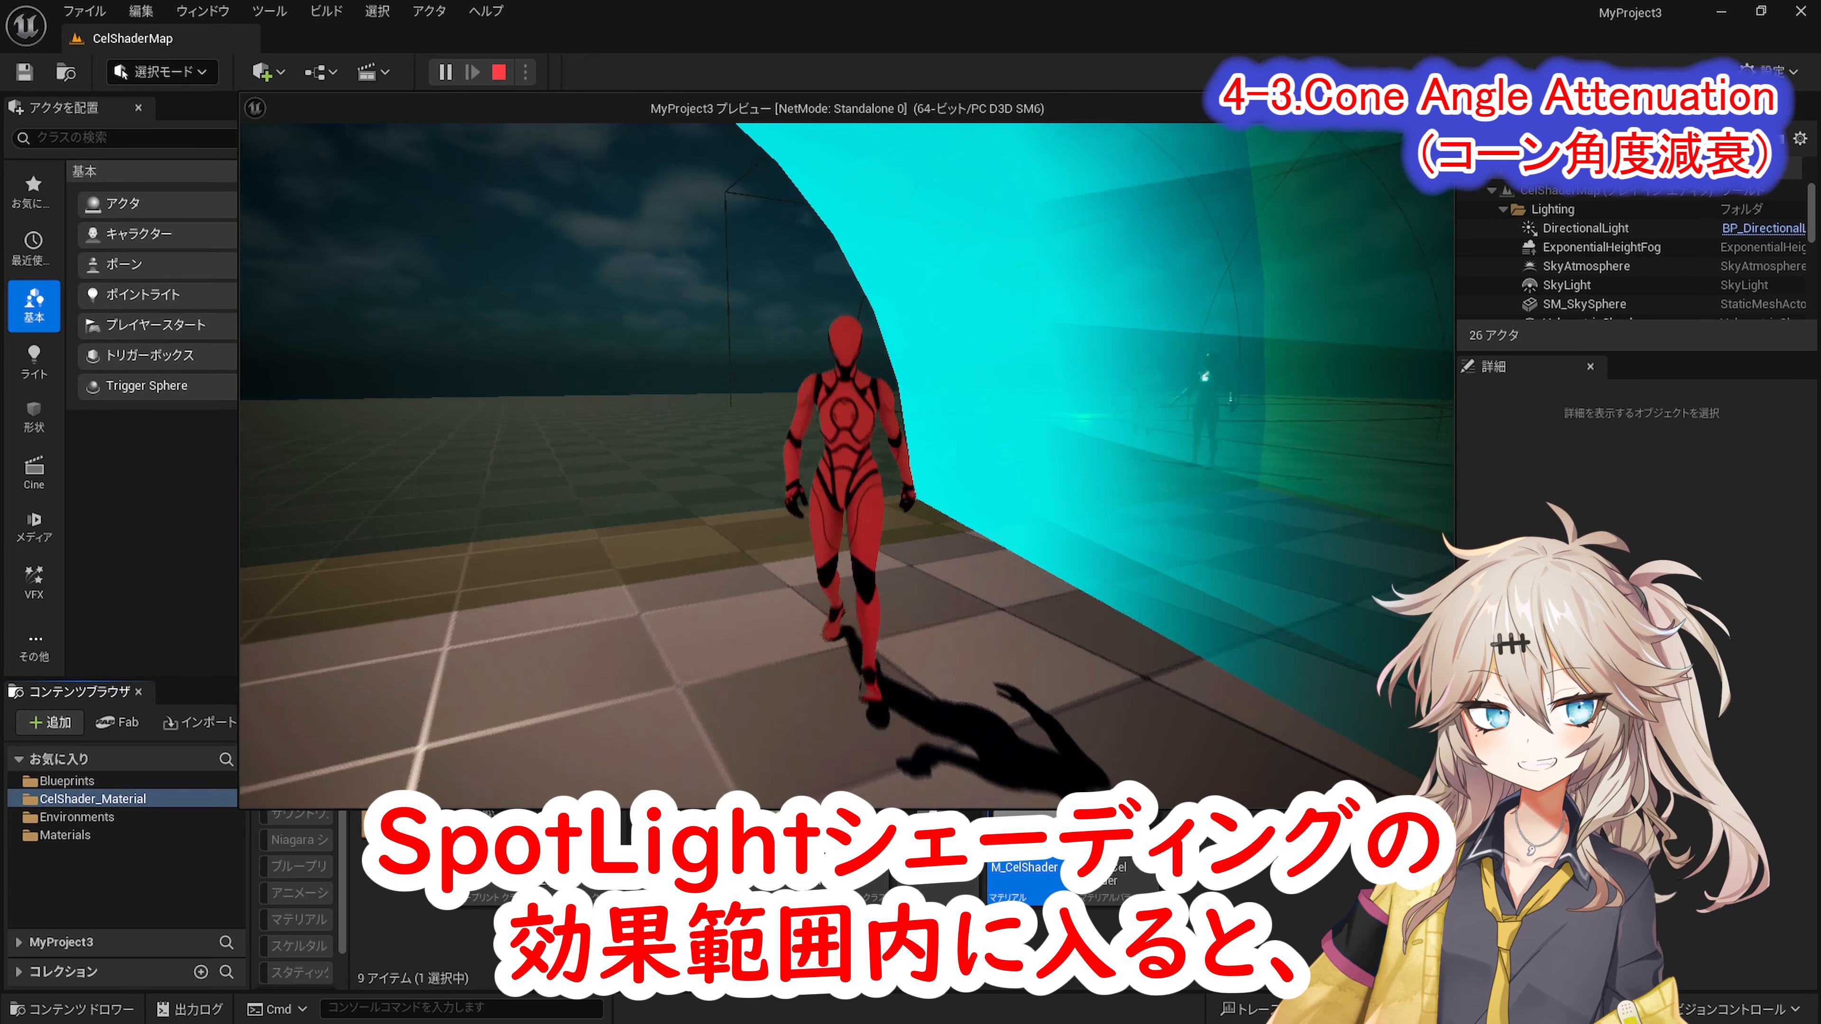
key("s")
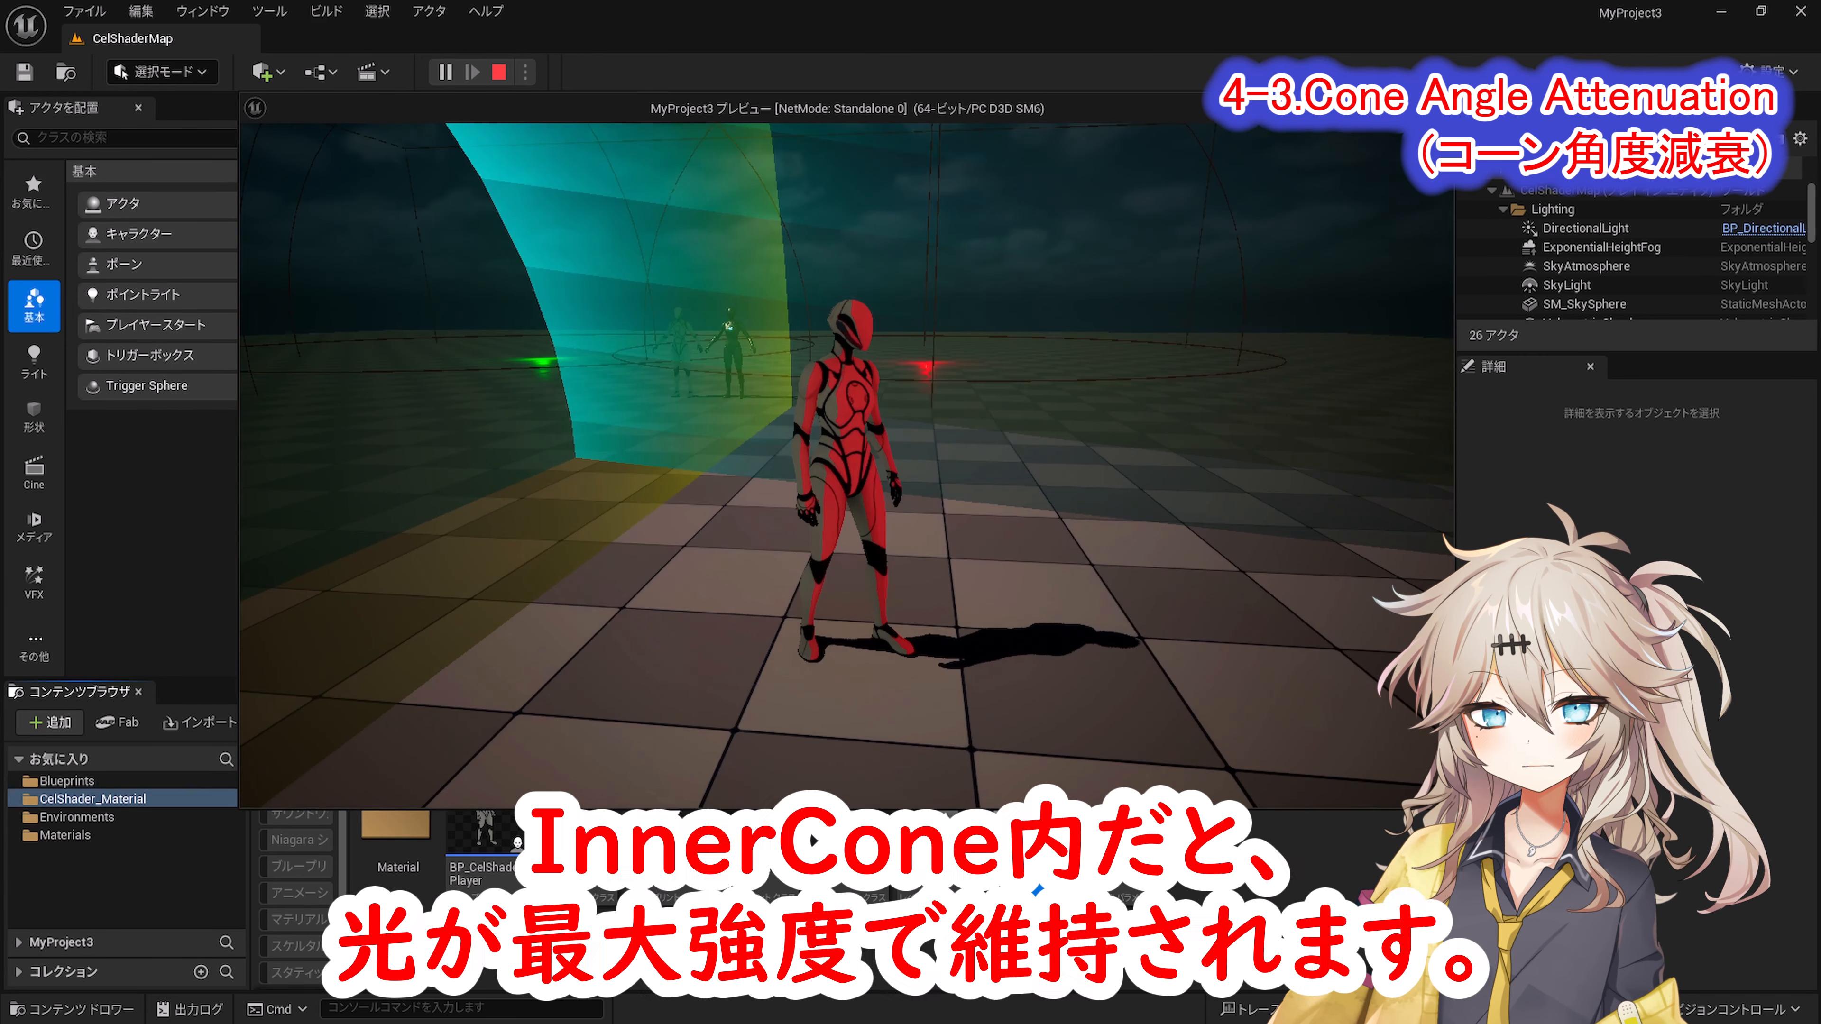
key("a")
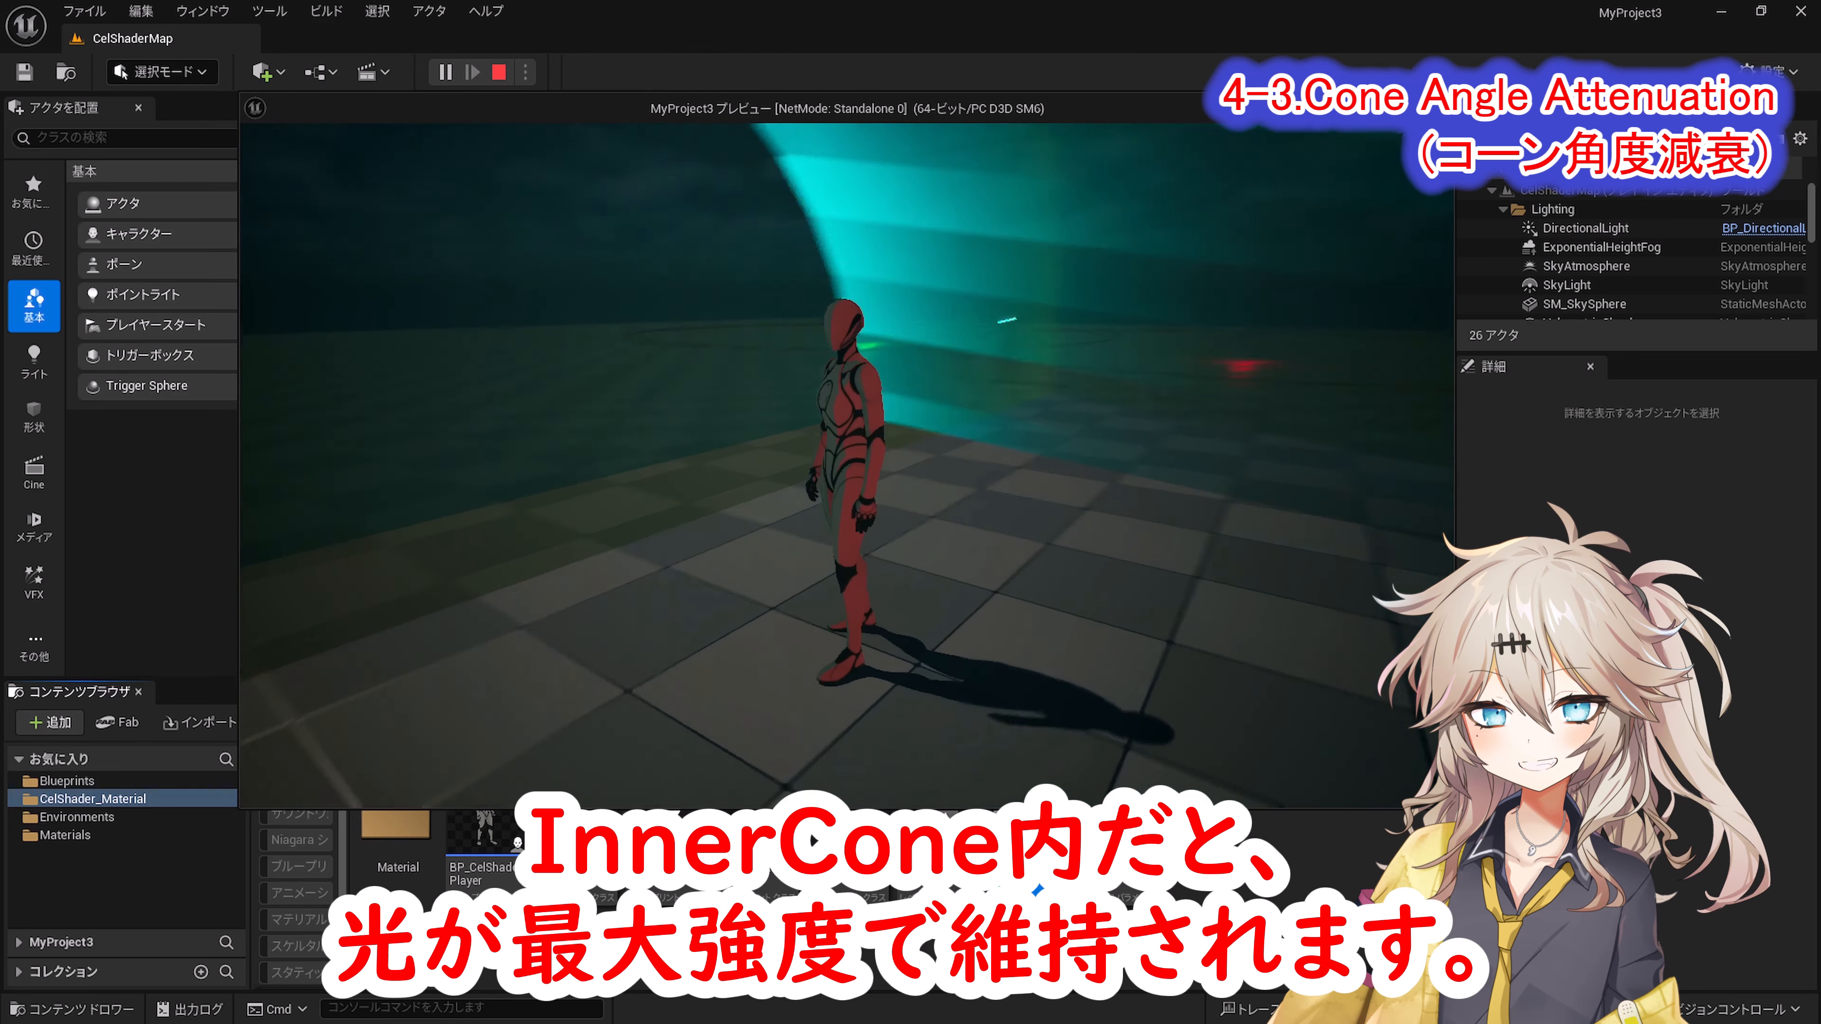
key("a")
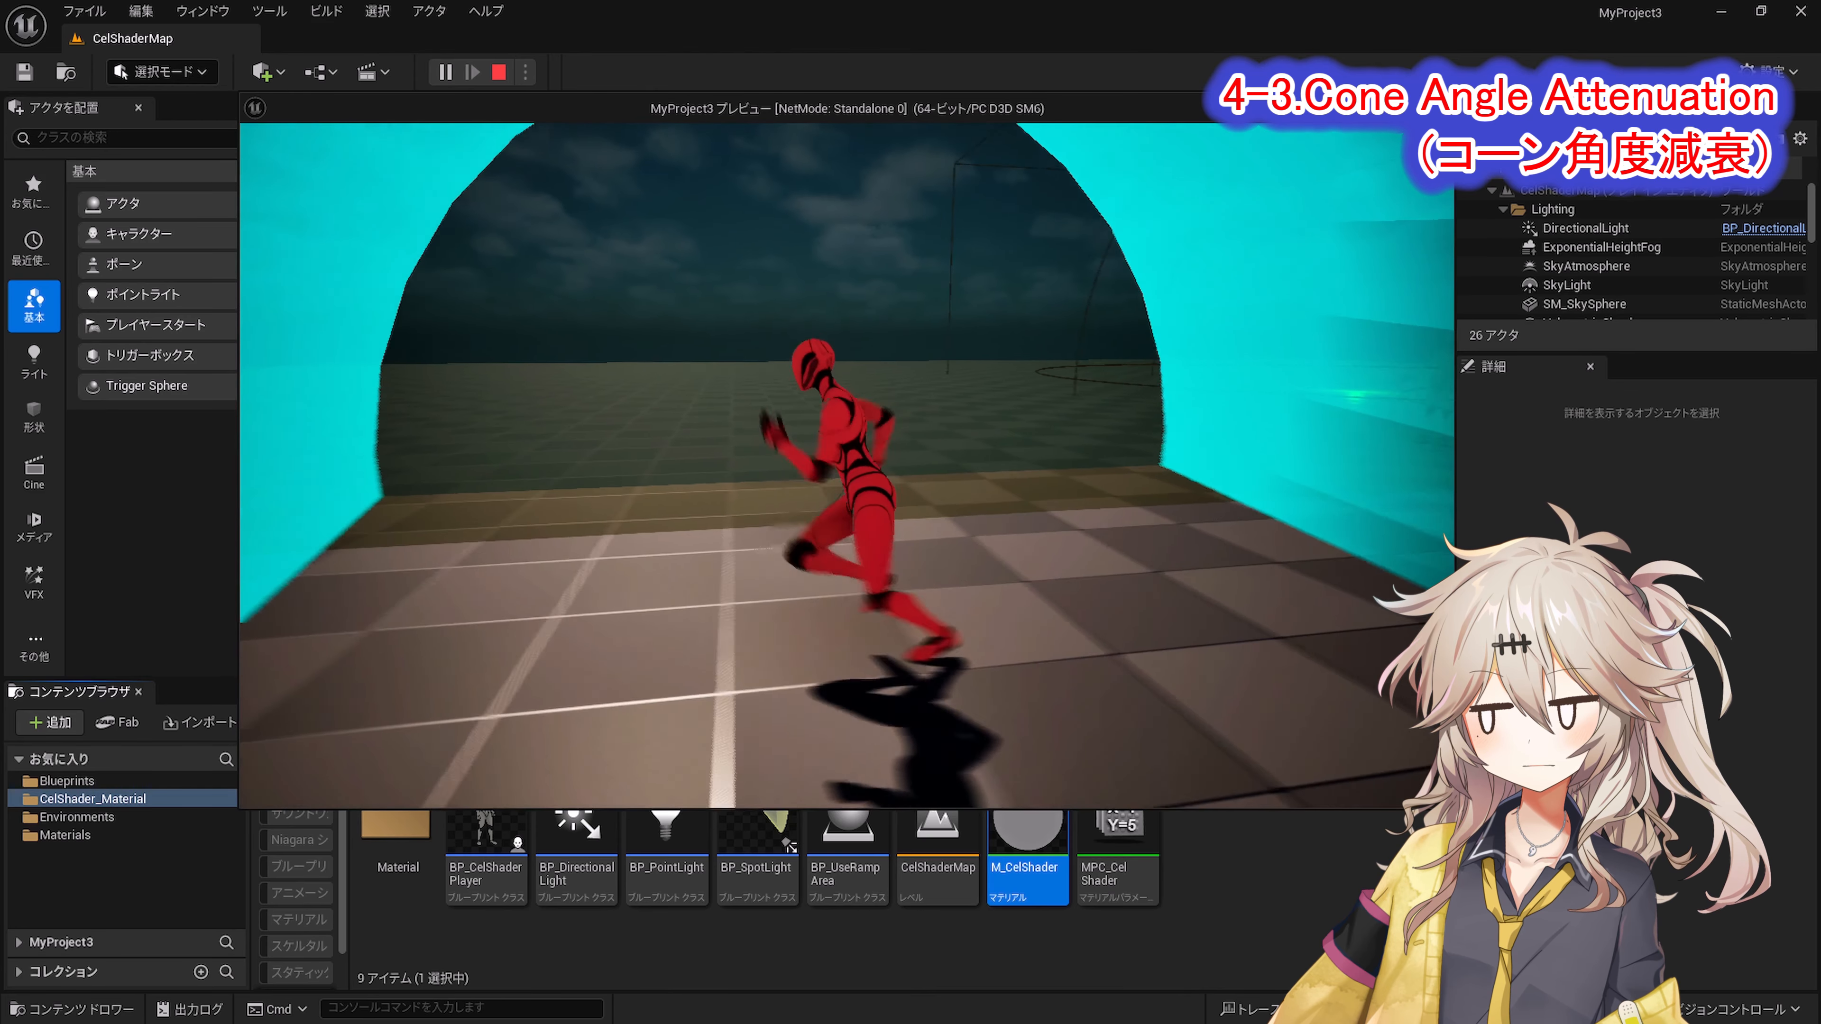
key("d")
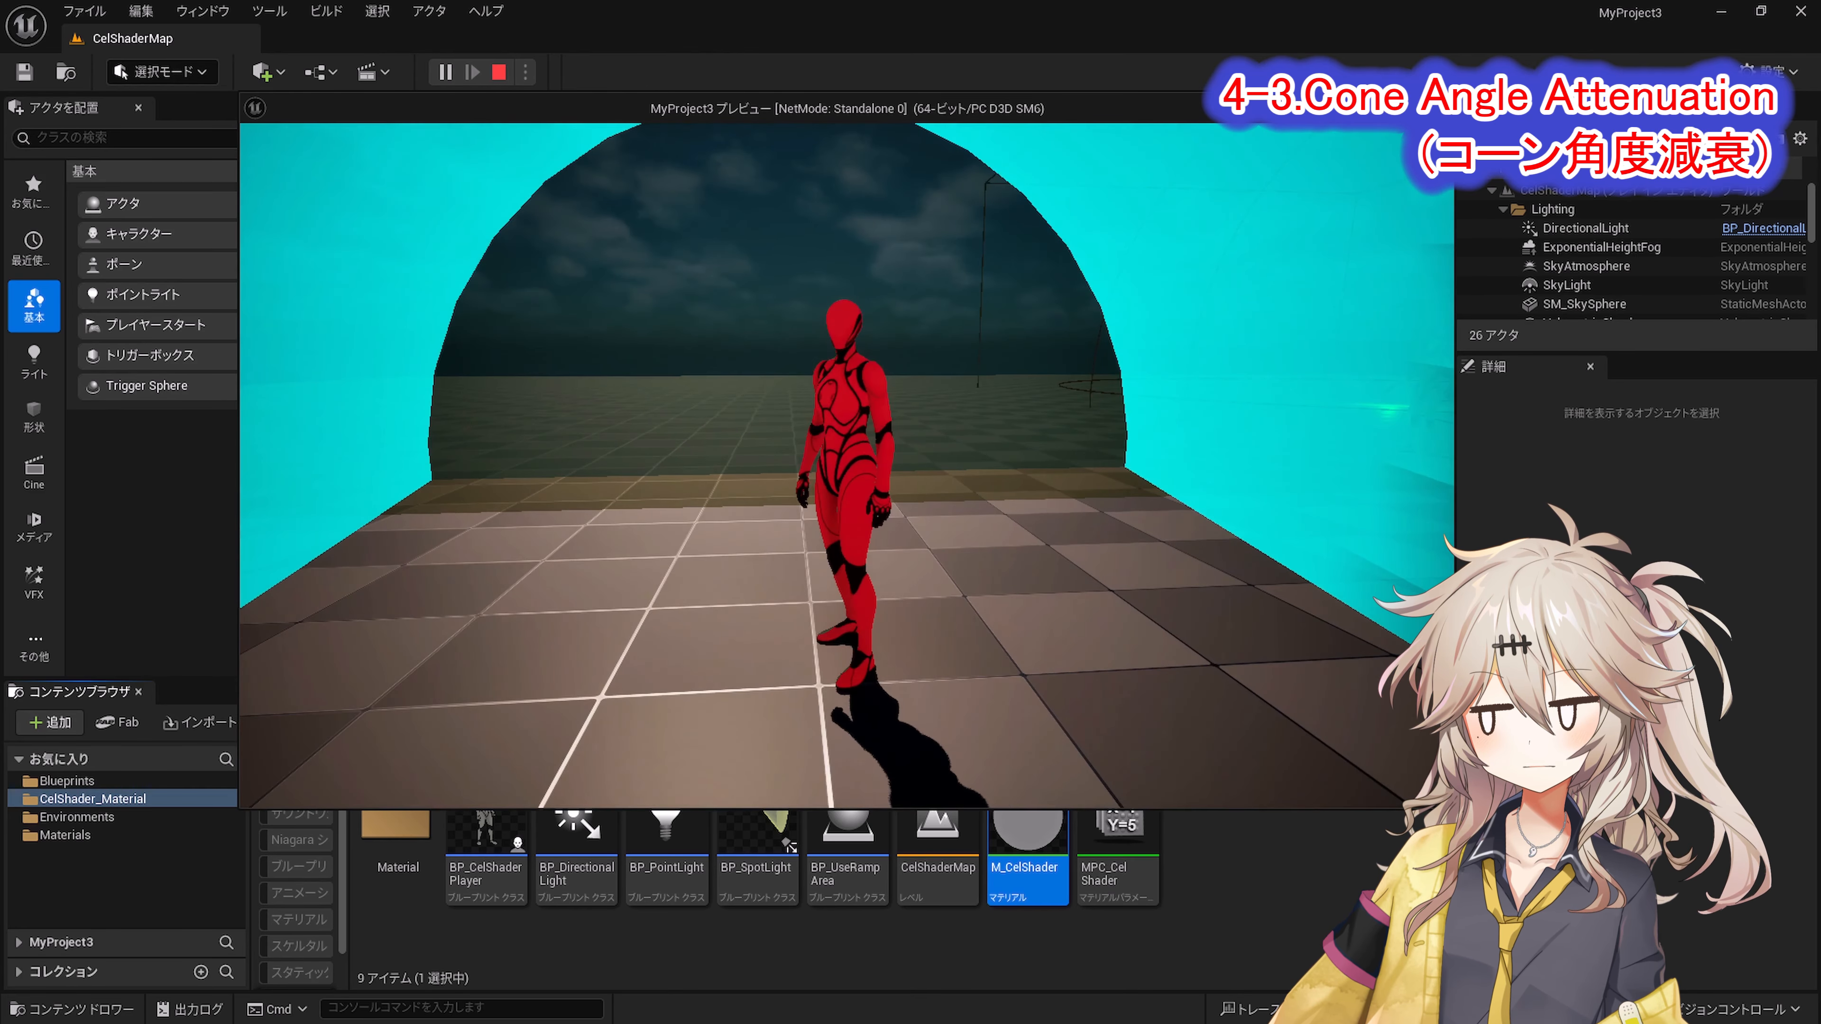